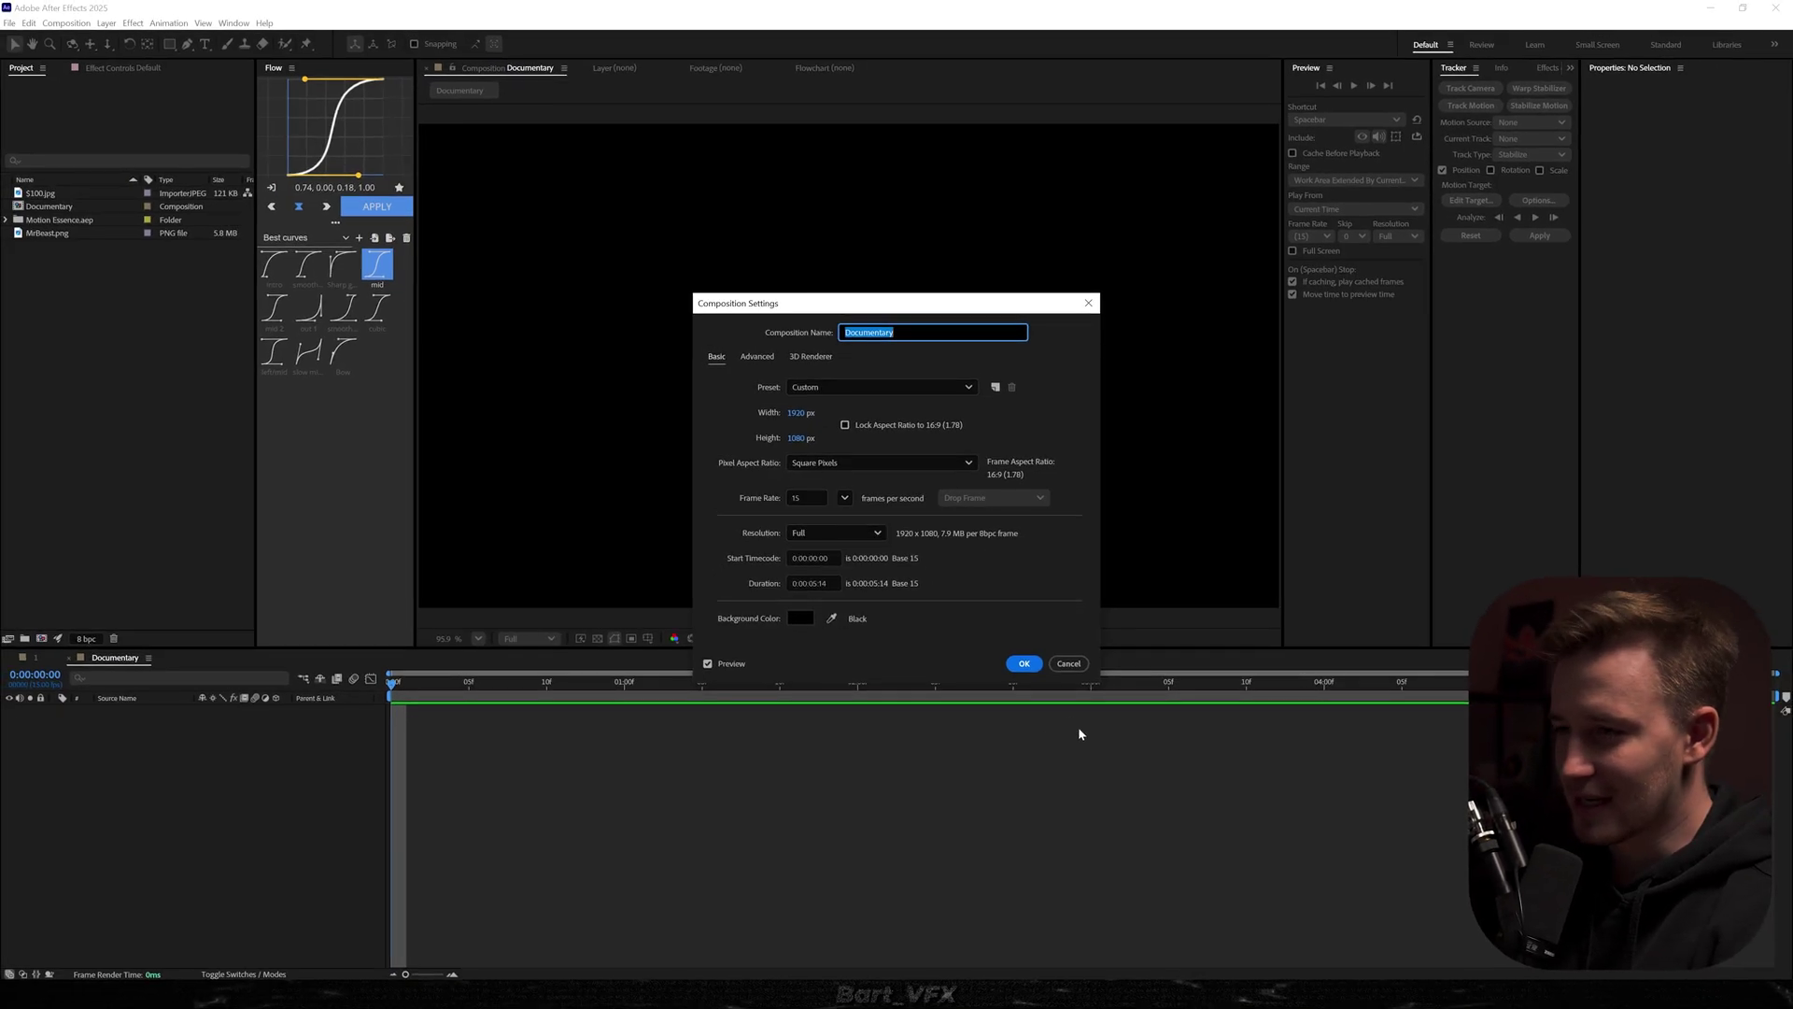
Accept the composition settings, add MrBeast.png to the Documentary composition and scale the image down to 28.4%
{"action": "left_click", "coordinate": [1024, 663]}
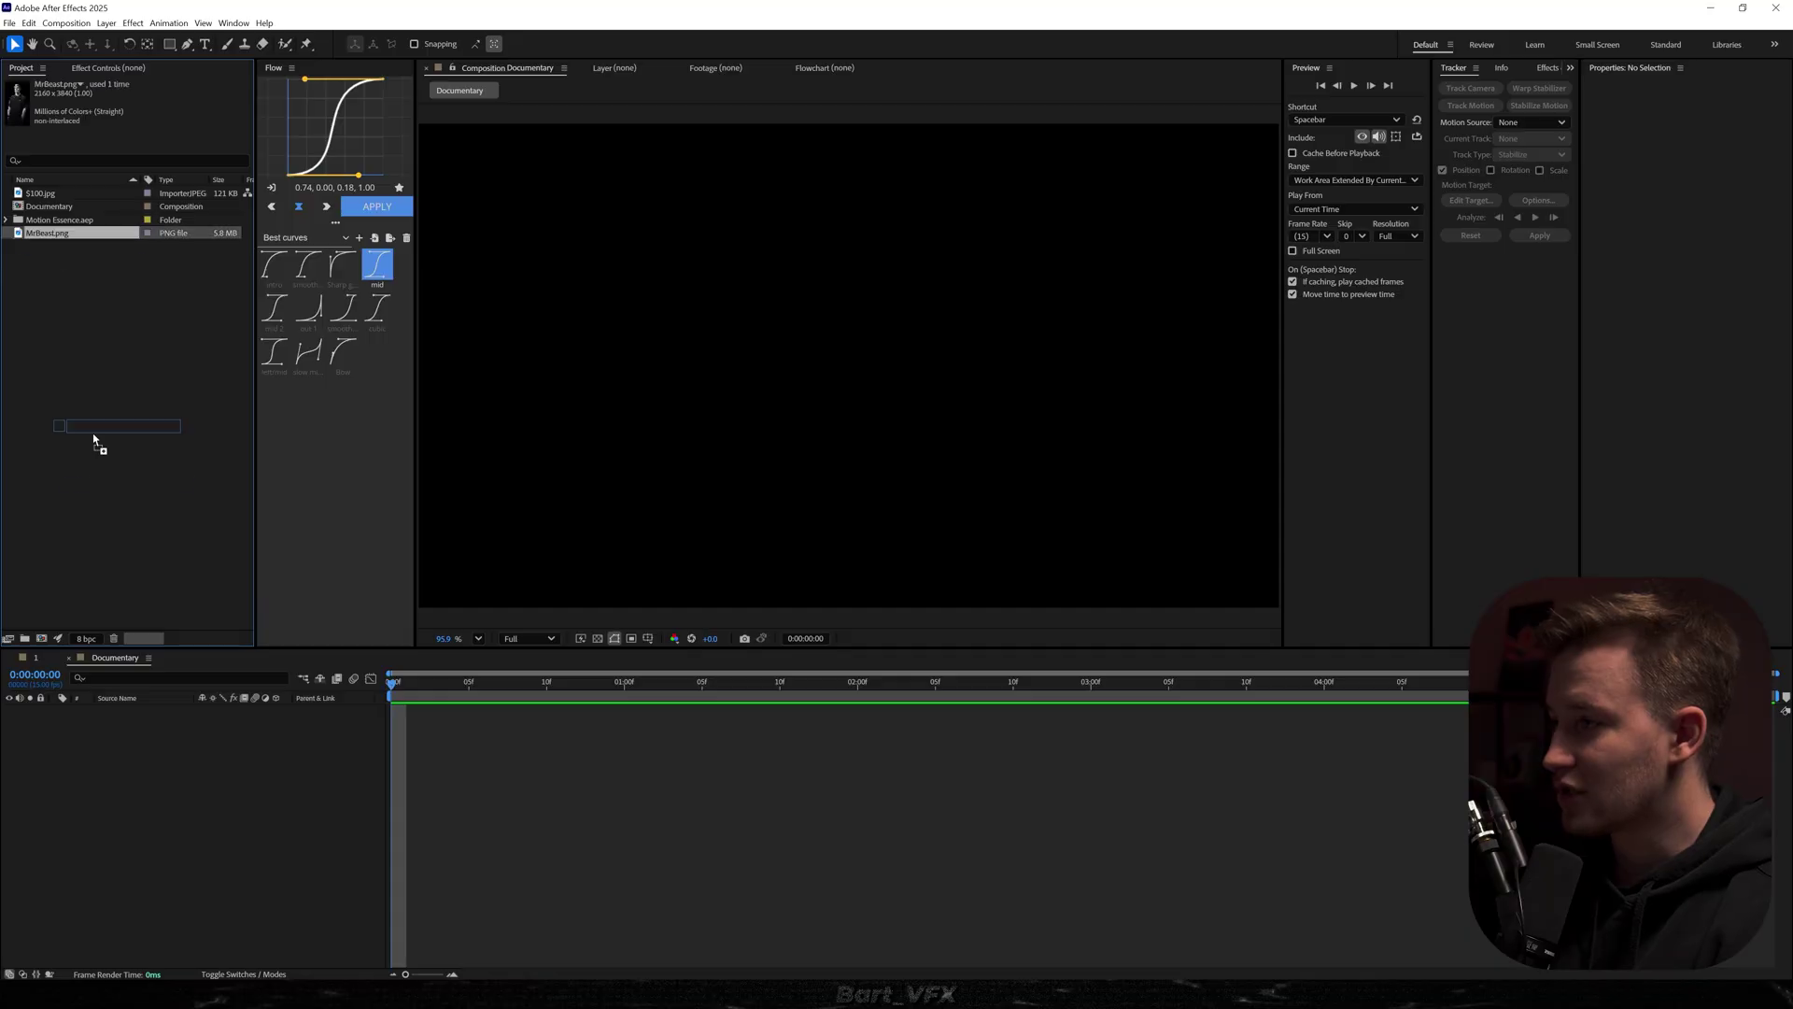
{"action": "left_click_drag", "start_coordinate": [93, 439], "coordinate": [140, 777]}
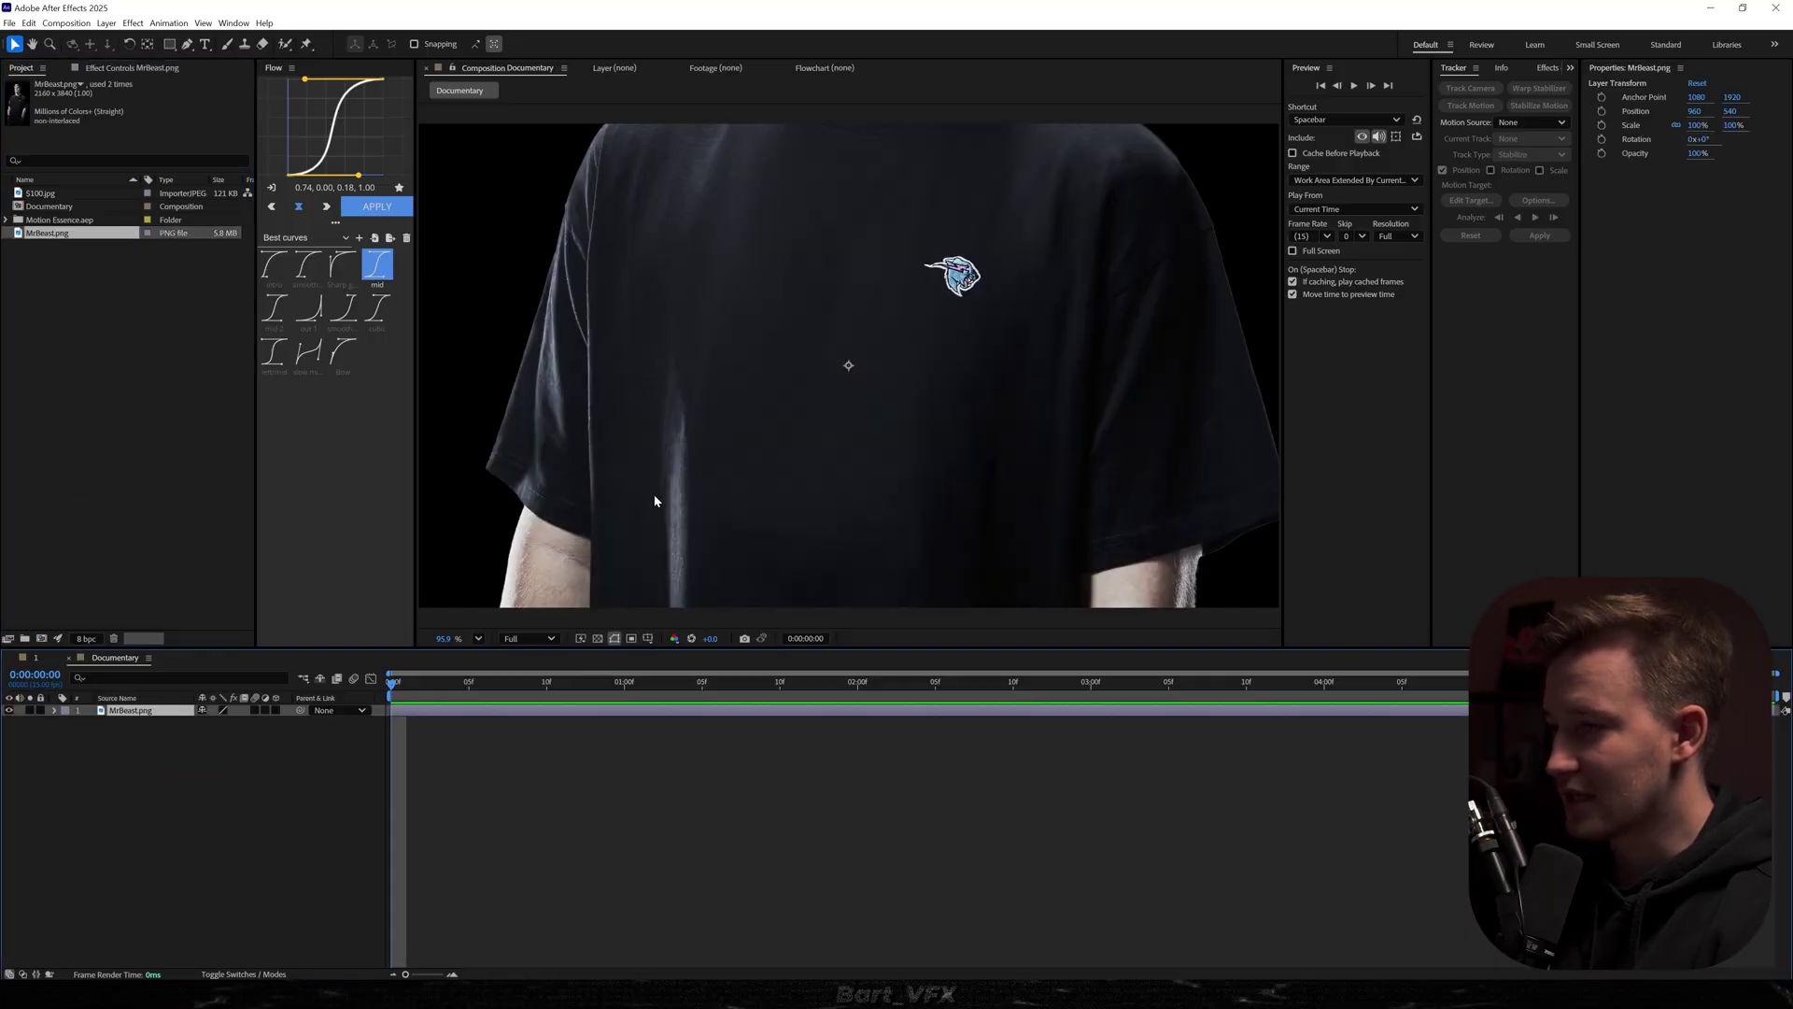
{"action": "left_click_drag", "start_coordinate": [214, 723], "coordinate": [149, 724]}
{"action": "left_click", "coordinate": [475, 783]}
Apply the Tint effect to the MrBeast.png layer
{"action": "left_click", "coordinate": [140, 713]}
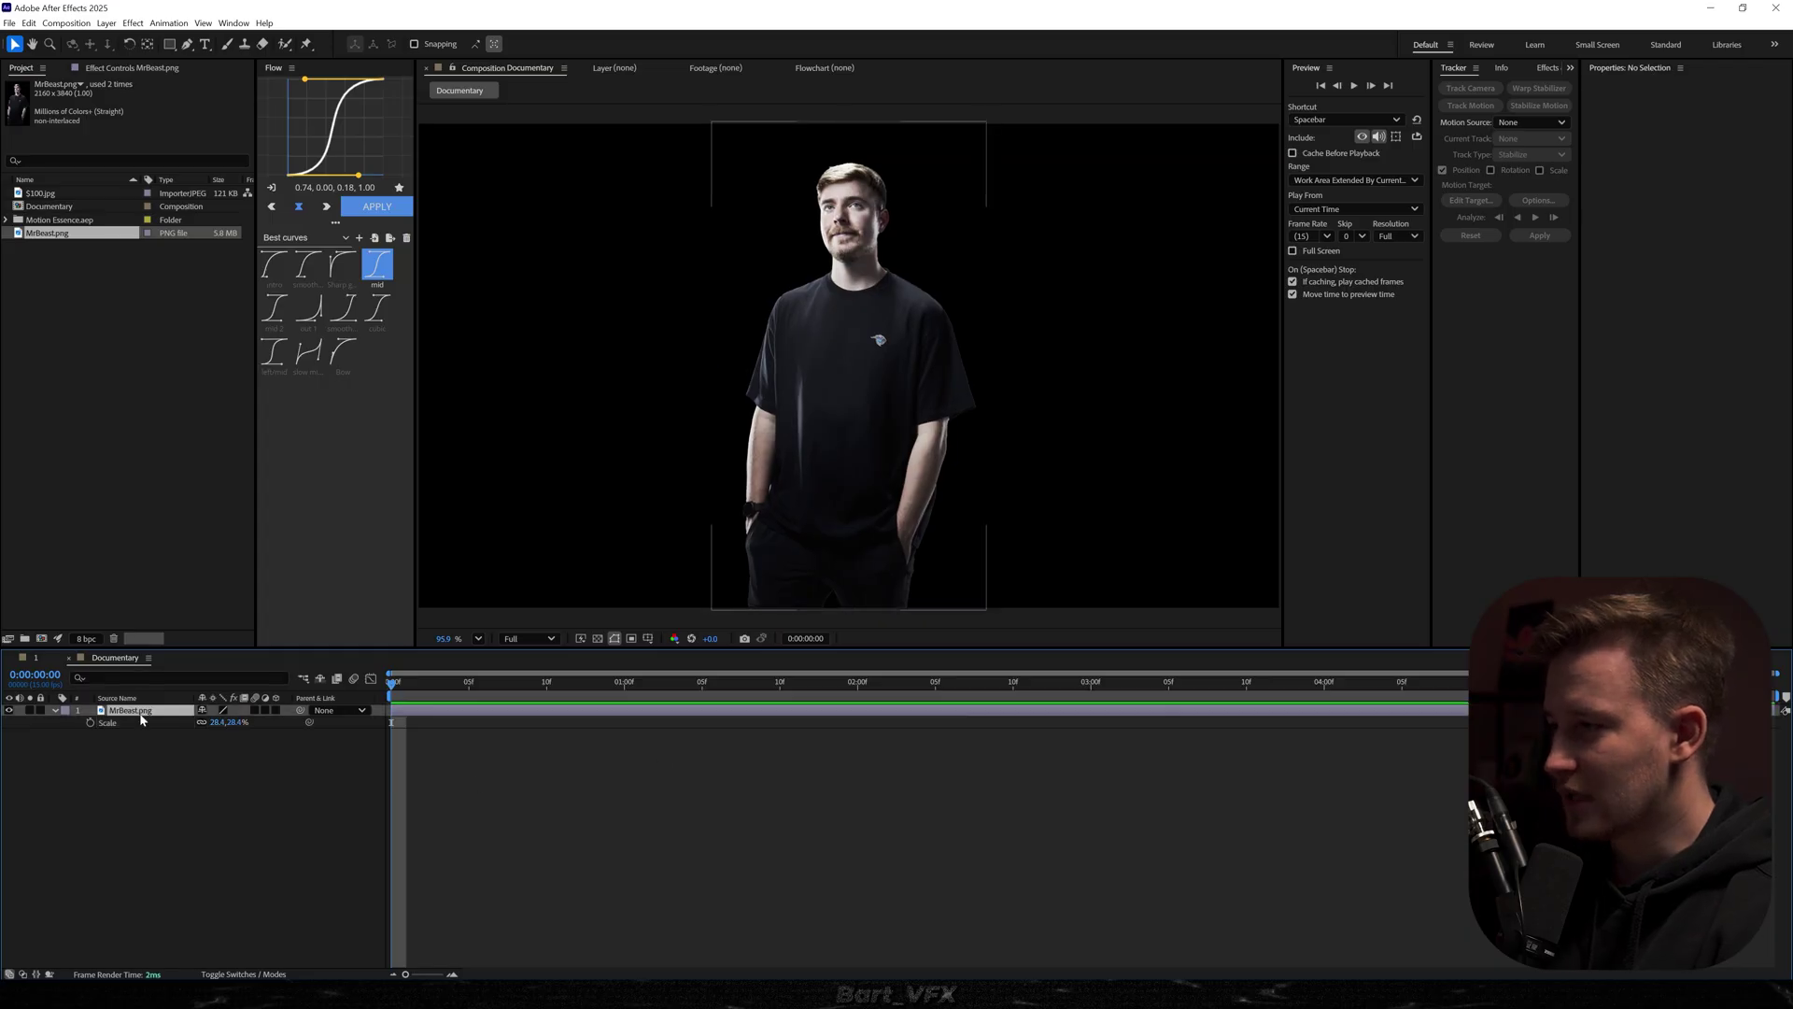
{"action": "key", "text": "ctrl+space"}
{"action": "type", "text": "tint"}
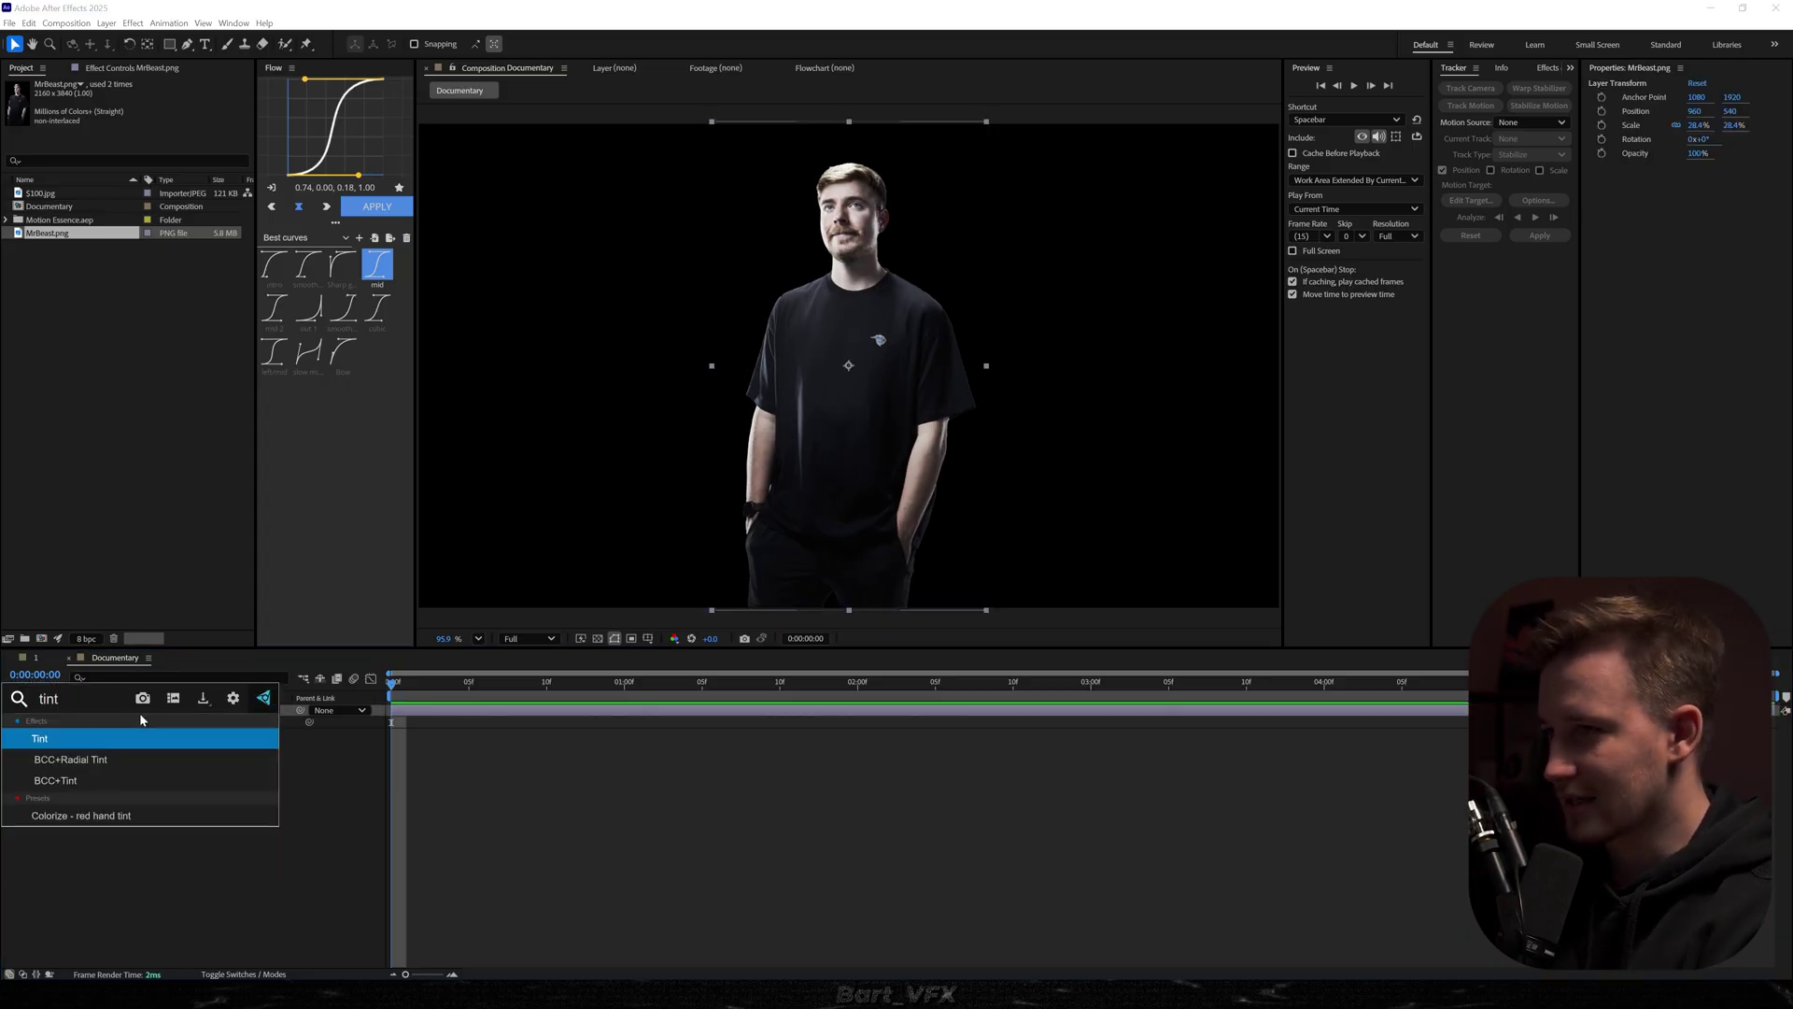
{"action": "key", "text": "Return"}
Pre-compose the image layer as MrBeast, moving all attributes into the new composition
{"action": "left_click", "coordinate": [127, 714]}
{"action": "right_click", "coordinate": [137, 716]}
{"action": "left_click", "coordinate": [234, 623]}
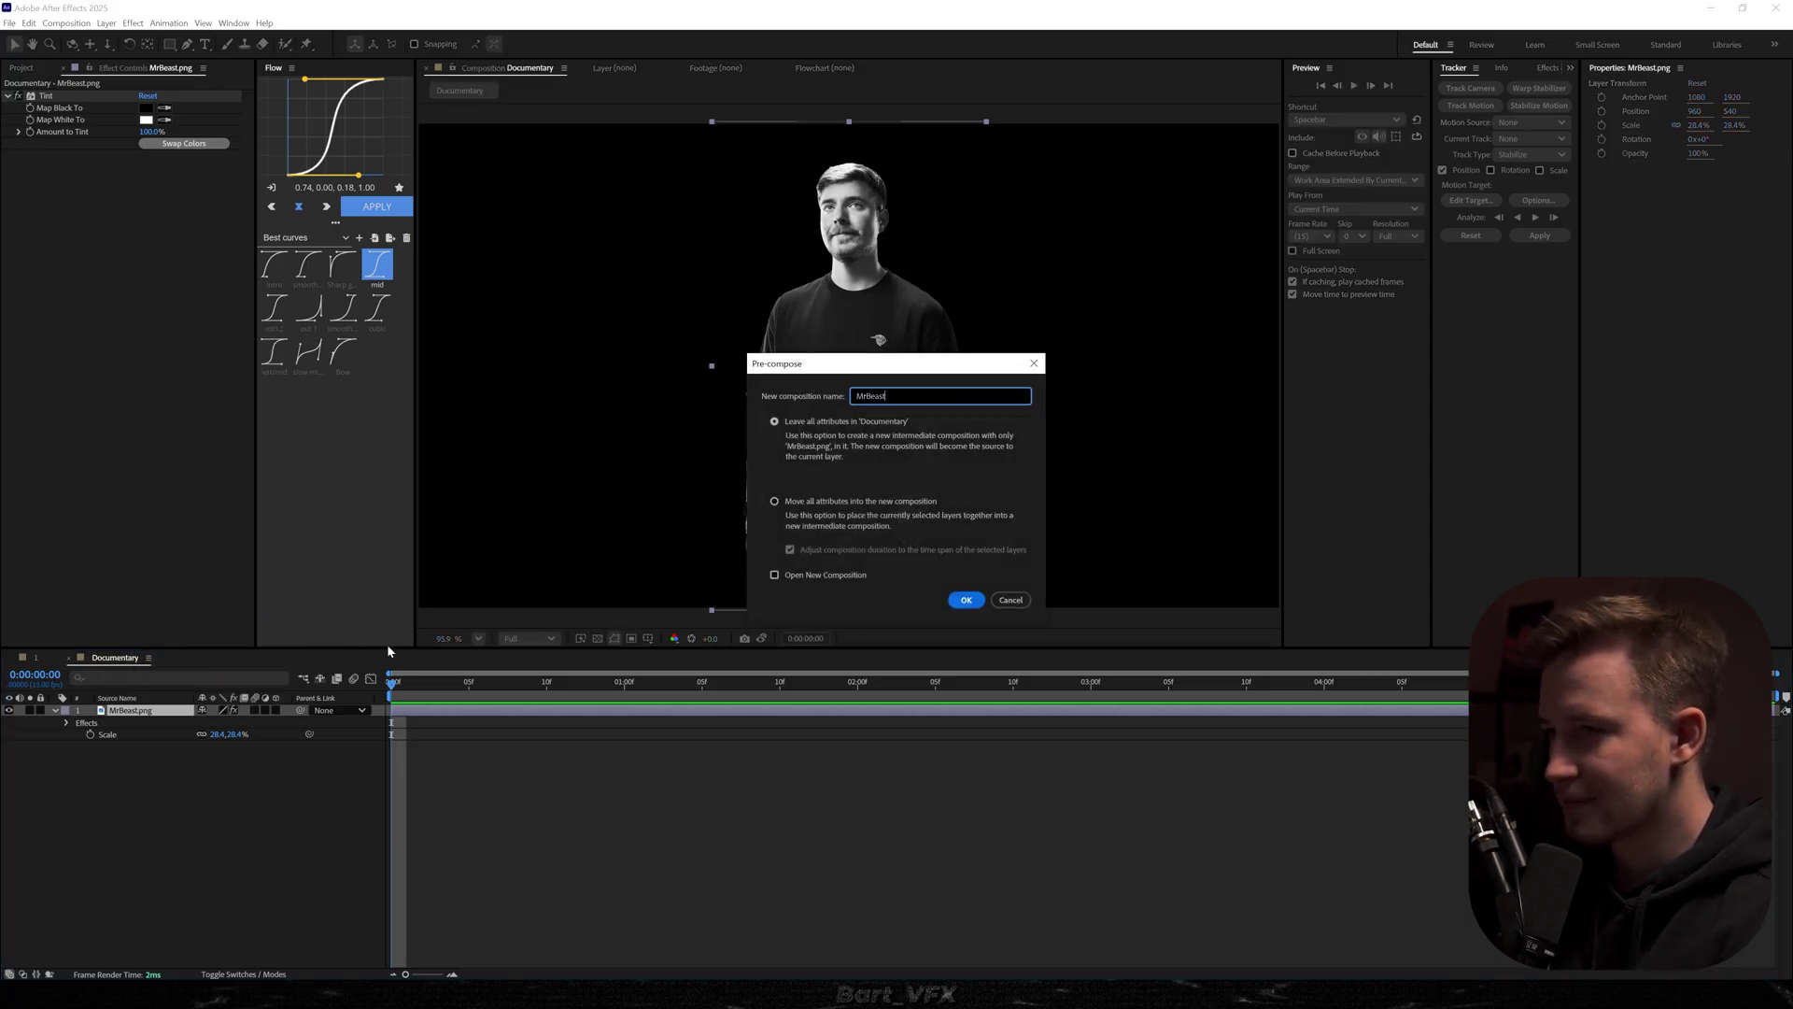
{"action": "left_click", "coordinate": [774, 503]}
{"action": "left_click", "coordinate": [967, 602]}
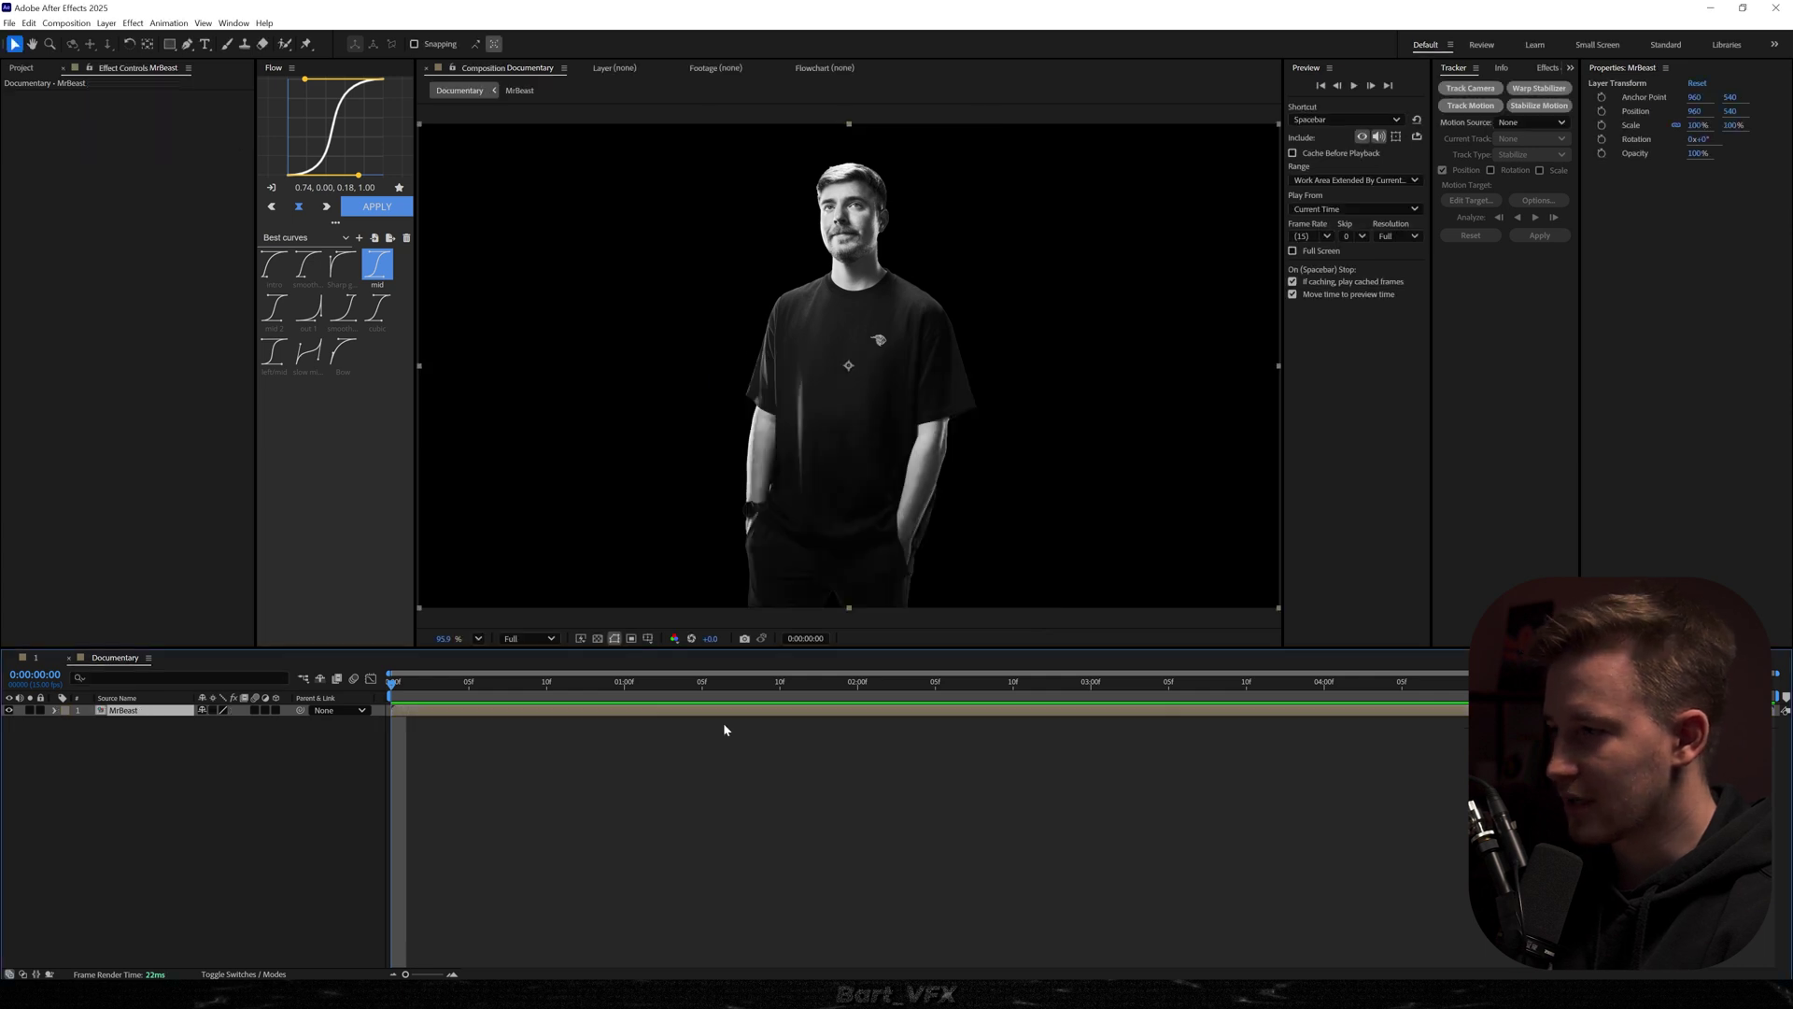
{"action": "left_click", "coordinate": [725, 728]}
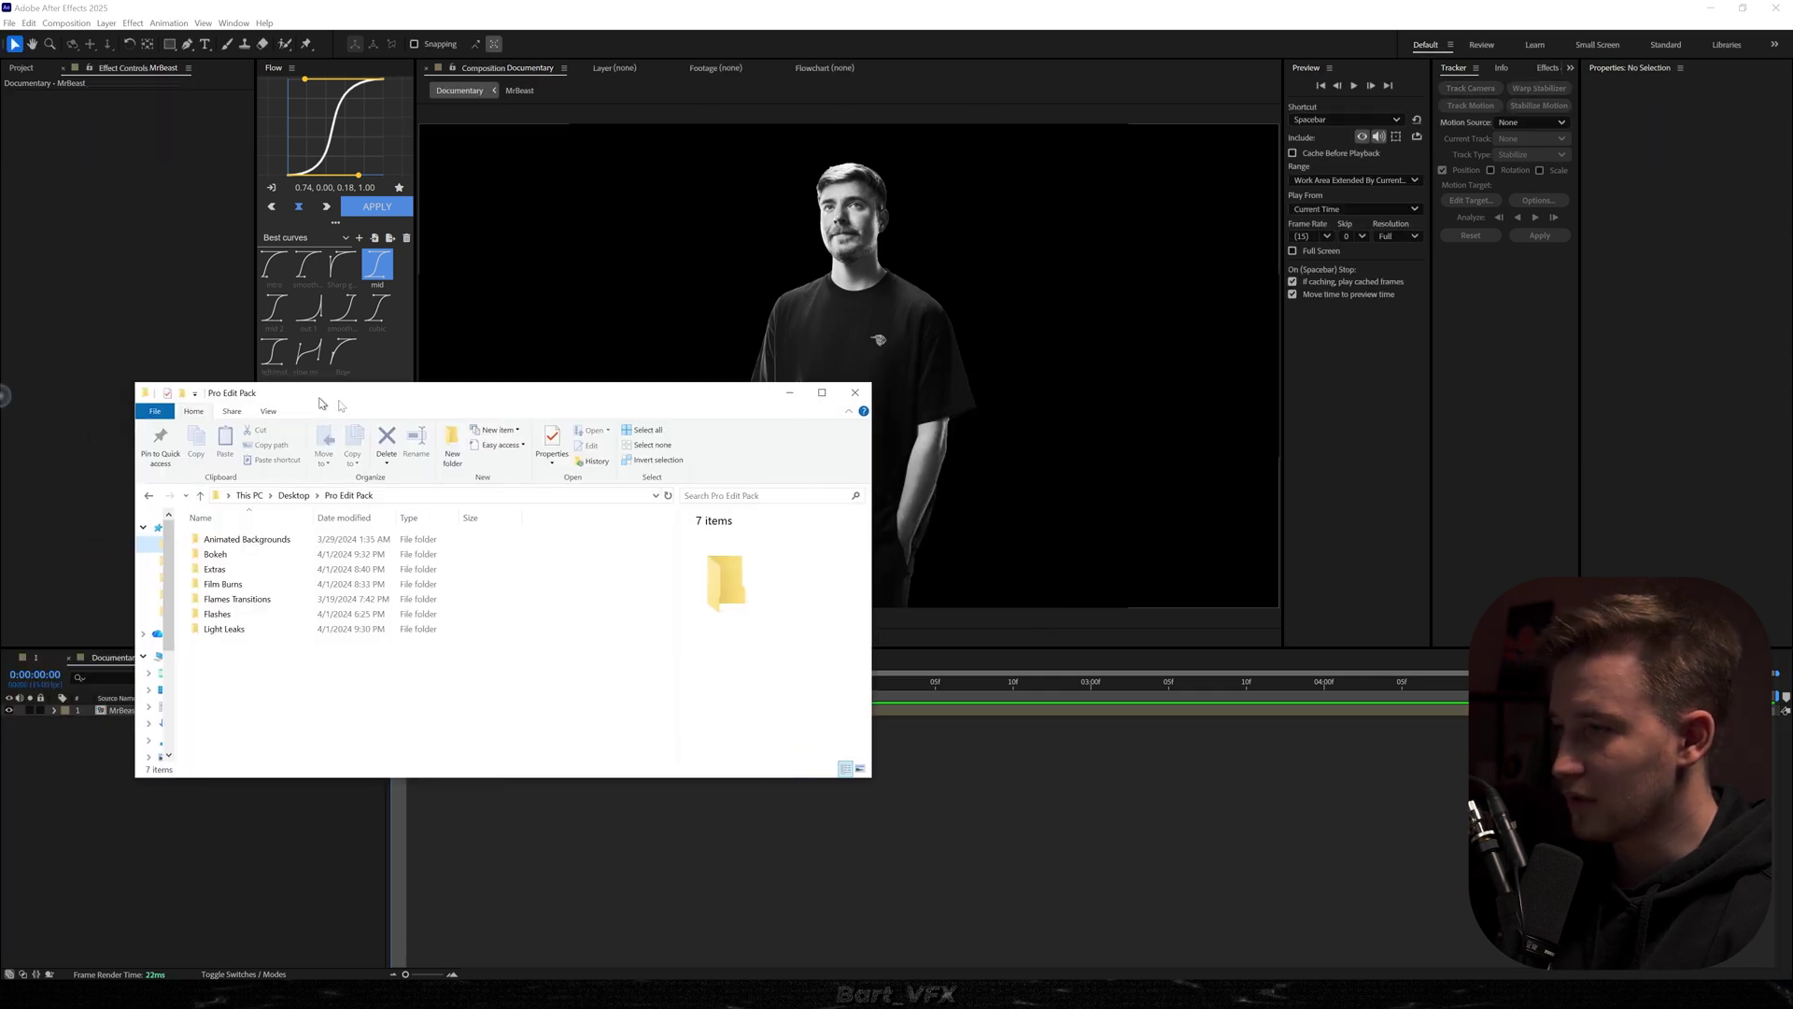
Add 1 Jitter BG (HD) from the Pro Edit Pack's Animated Backgrounds, 3 Jitter, HD folder to the Documentary composition above the MrBeast layer
{"action": "left_click_drag", "start_coordinate": [323, 402], "coordinate": [788, 348]}
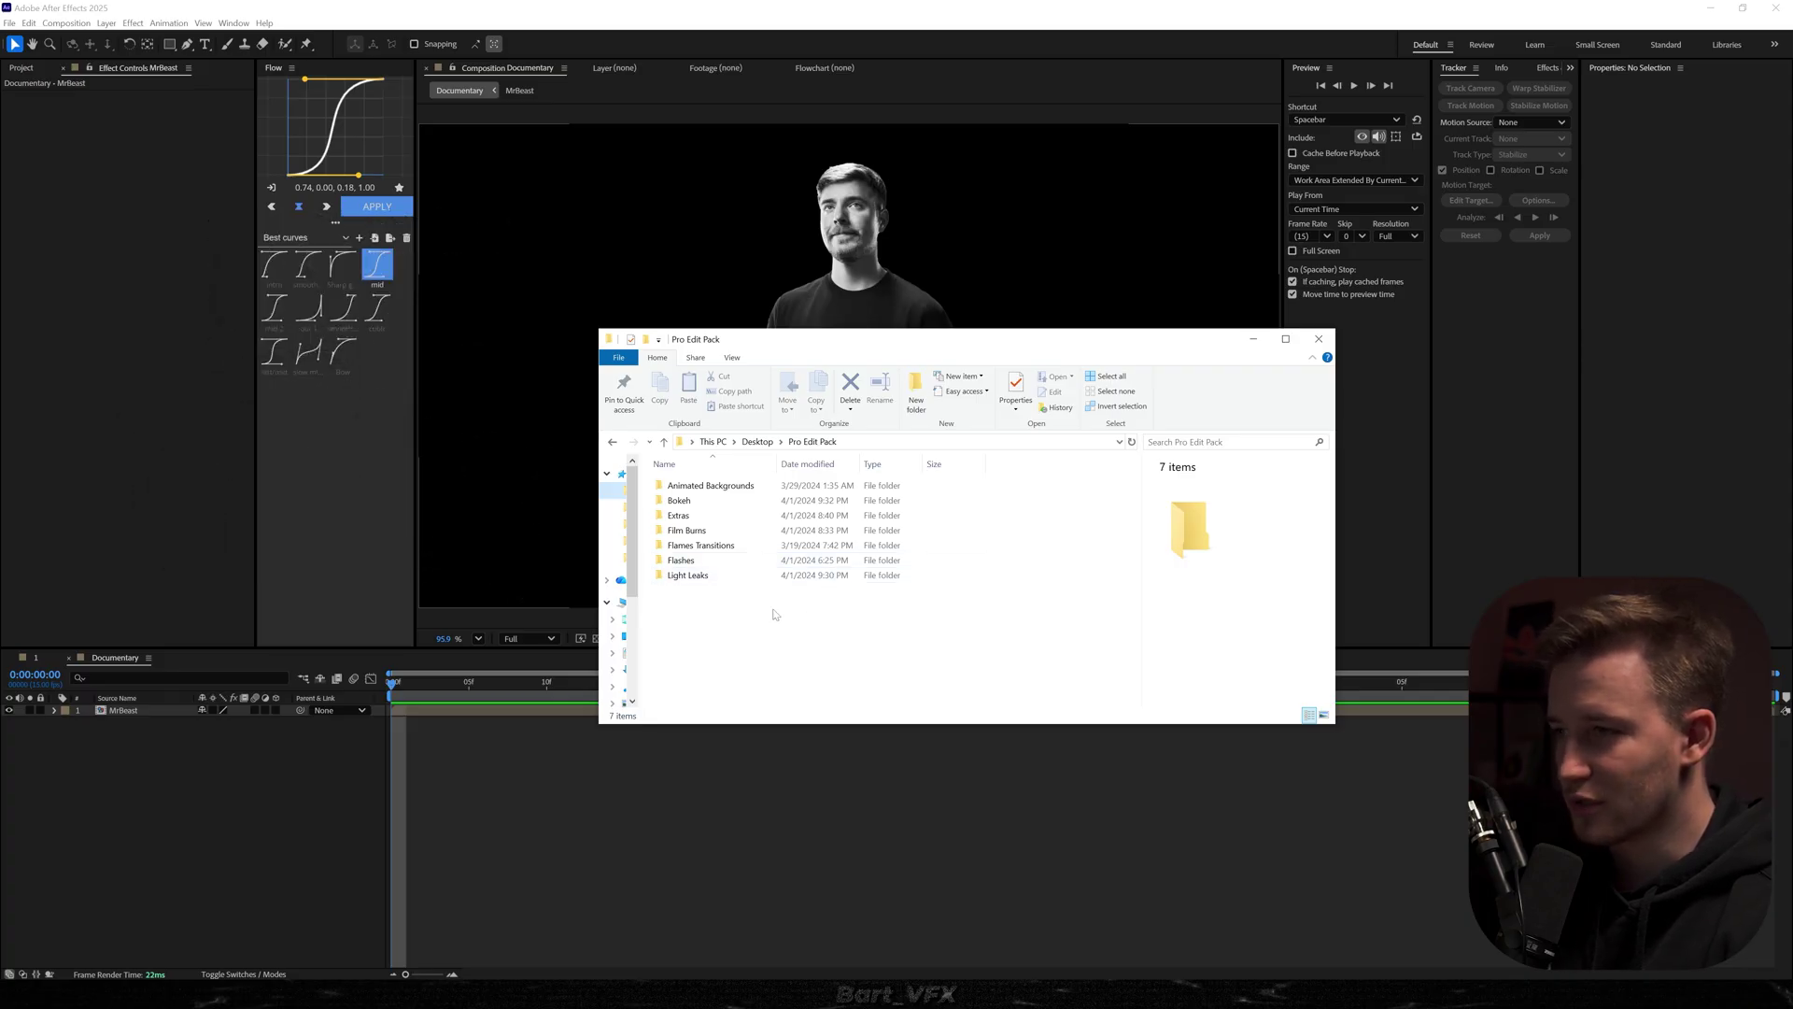
{"action": "double_click", "coordinate": [717, 485]}
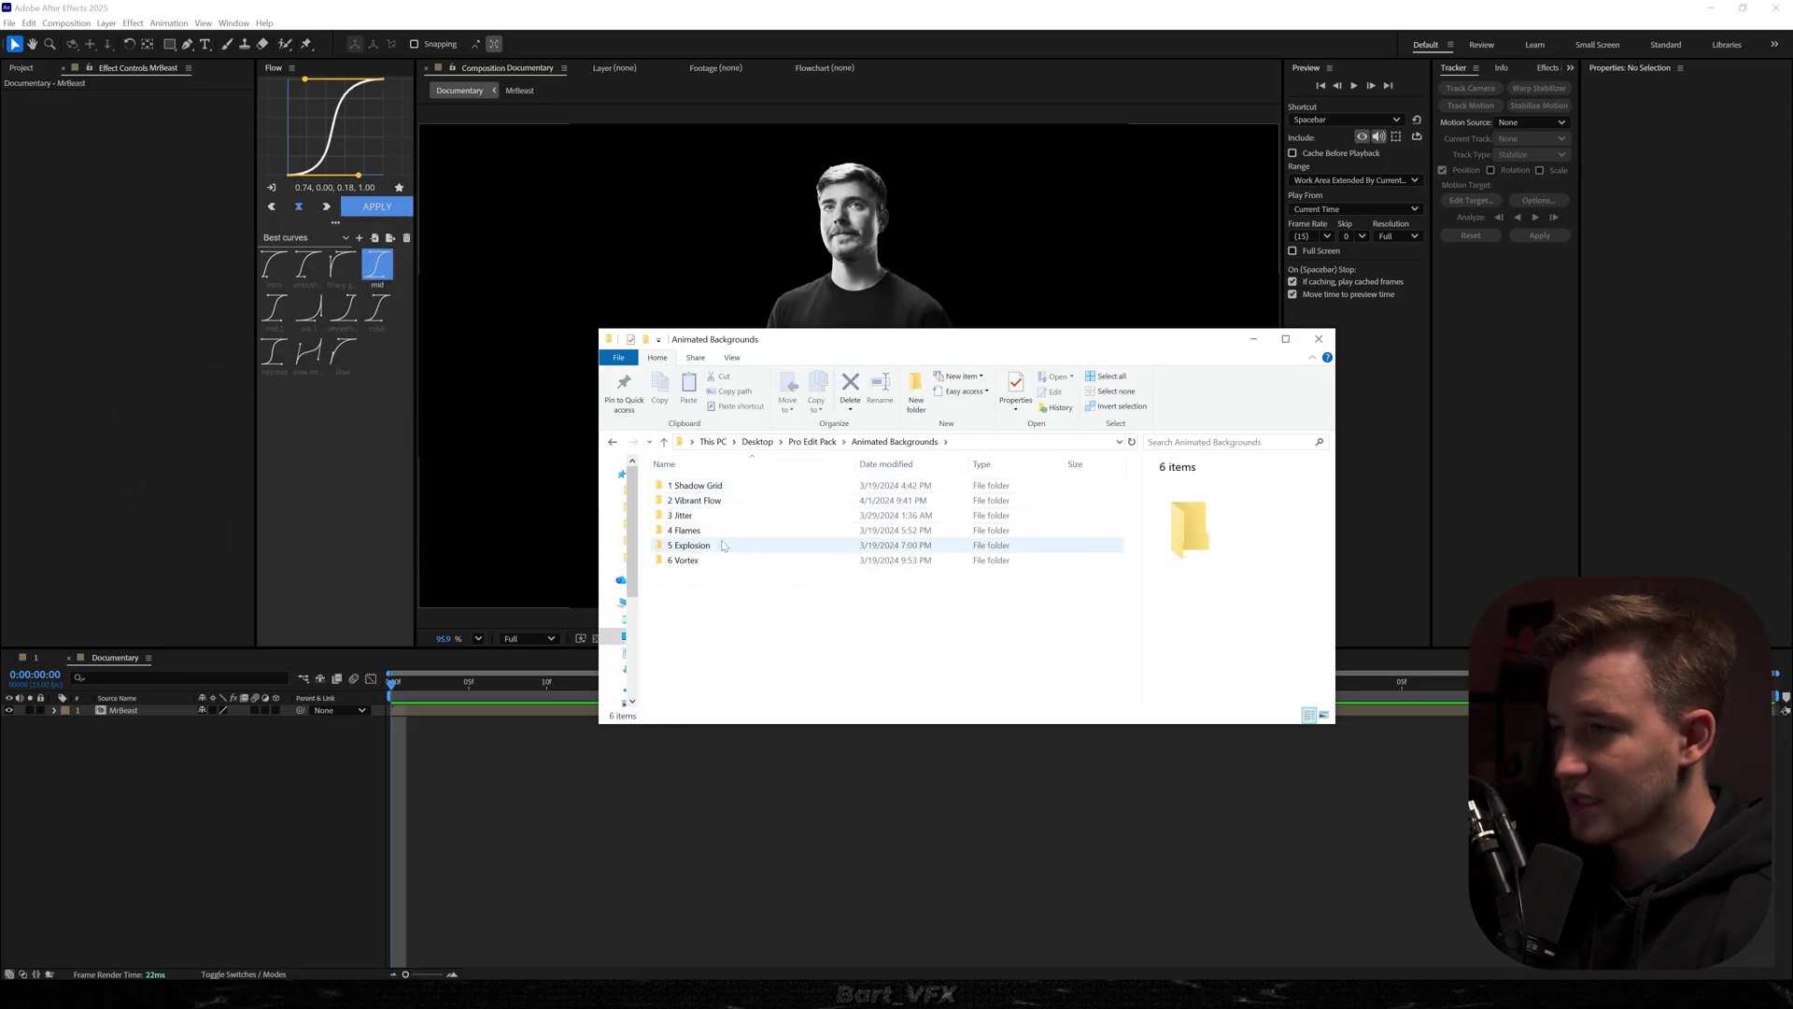
{"action": "double_click", "coordinate": [683, 515]}
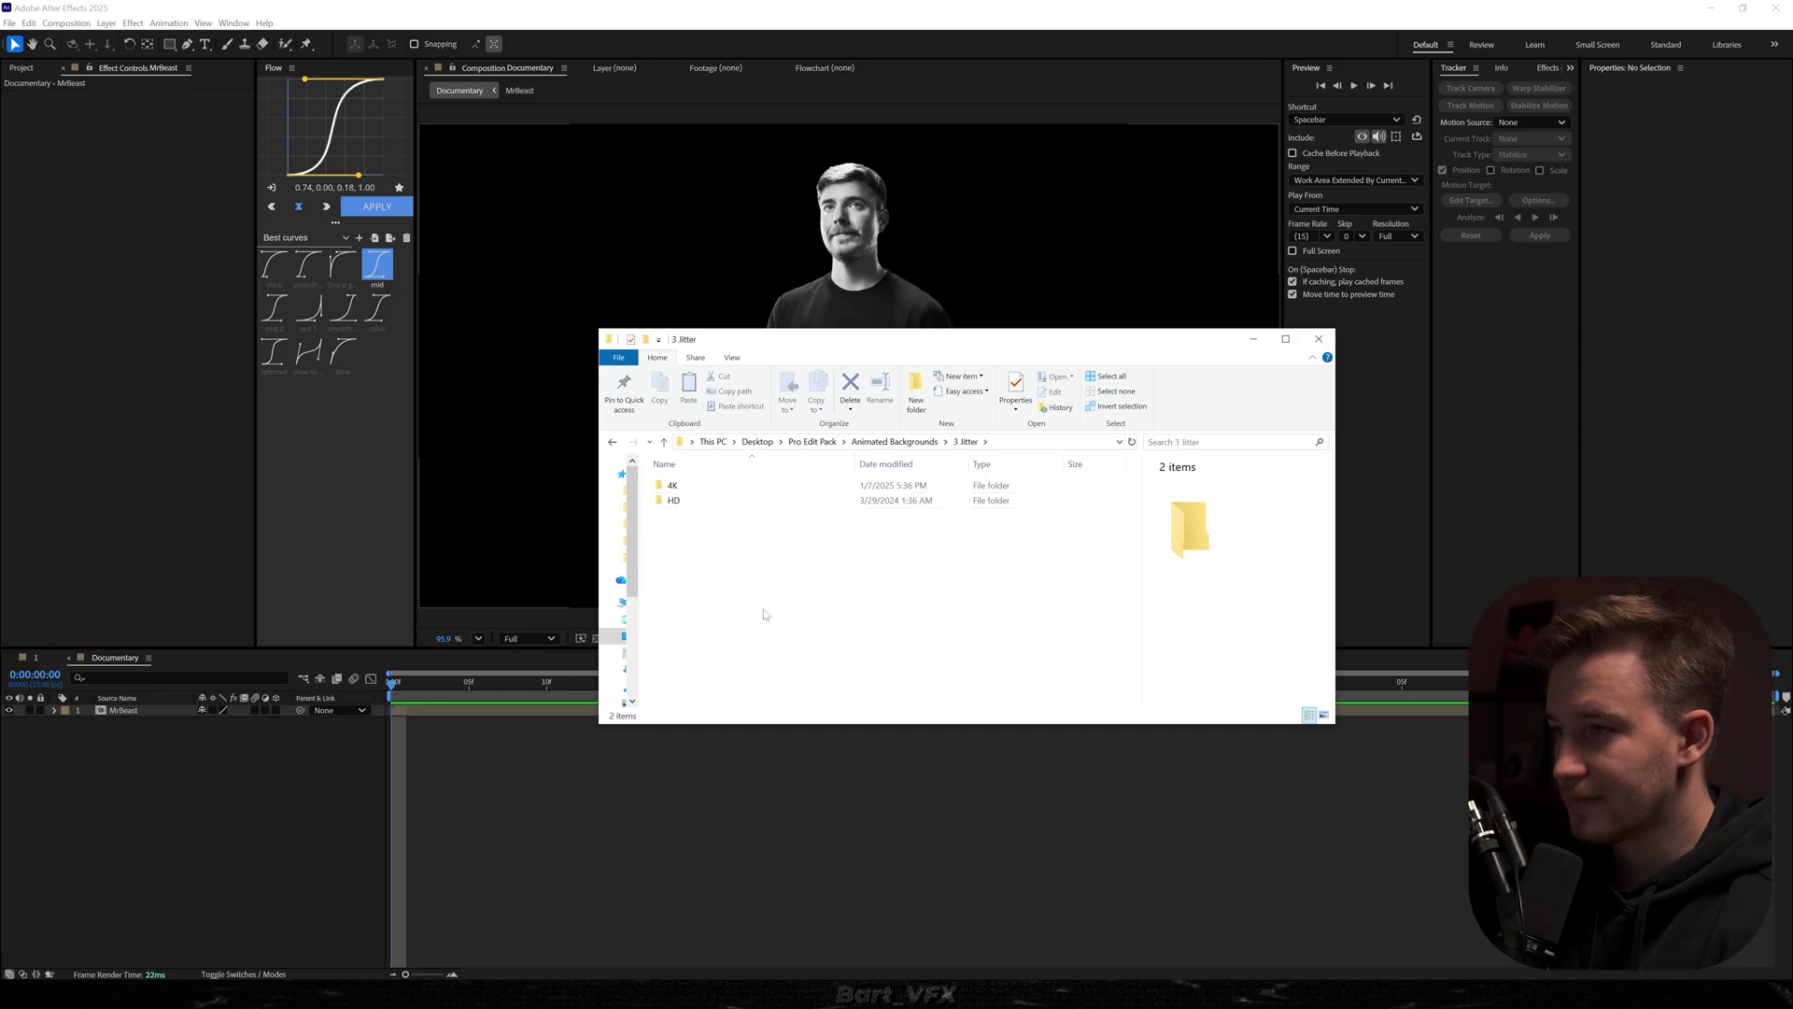
{"action": "double_click", "coordinate": [678, 505]}
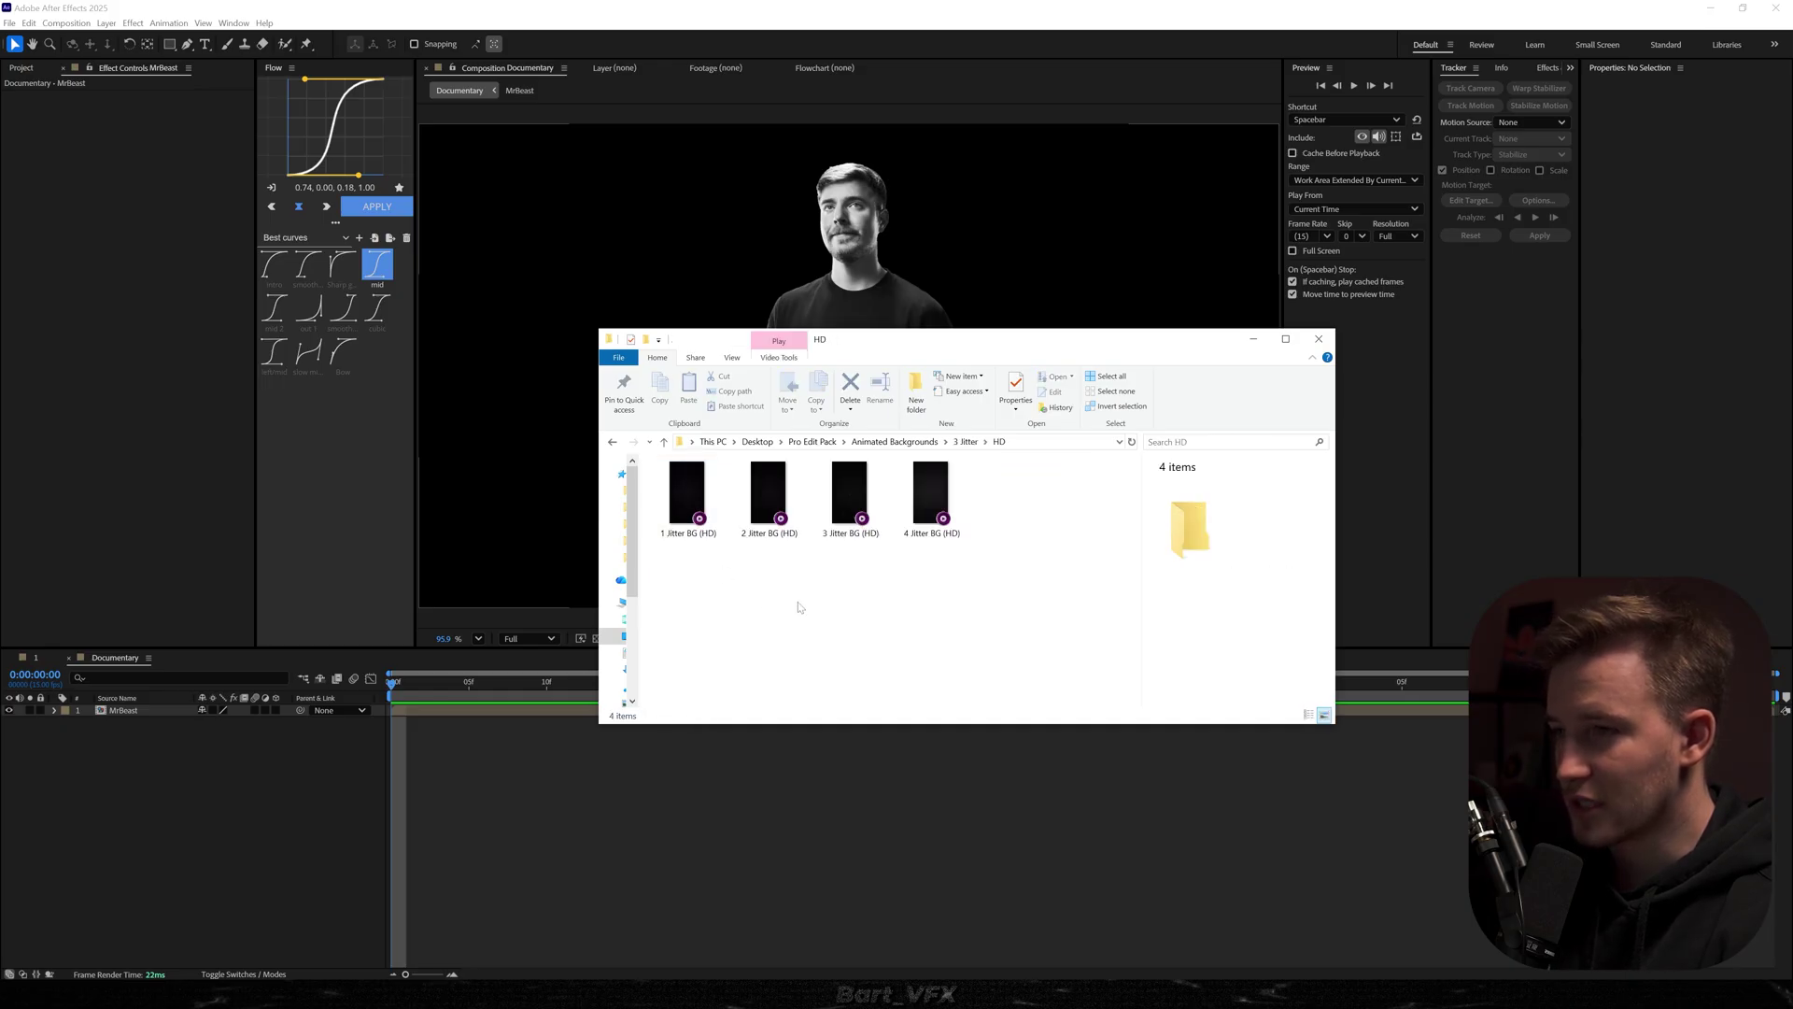
{"action": "left_click", "coordinate": [685, 504]}
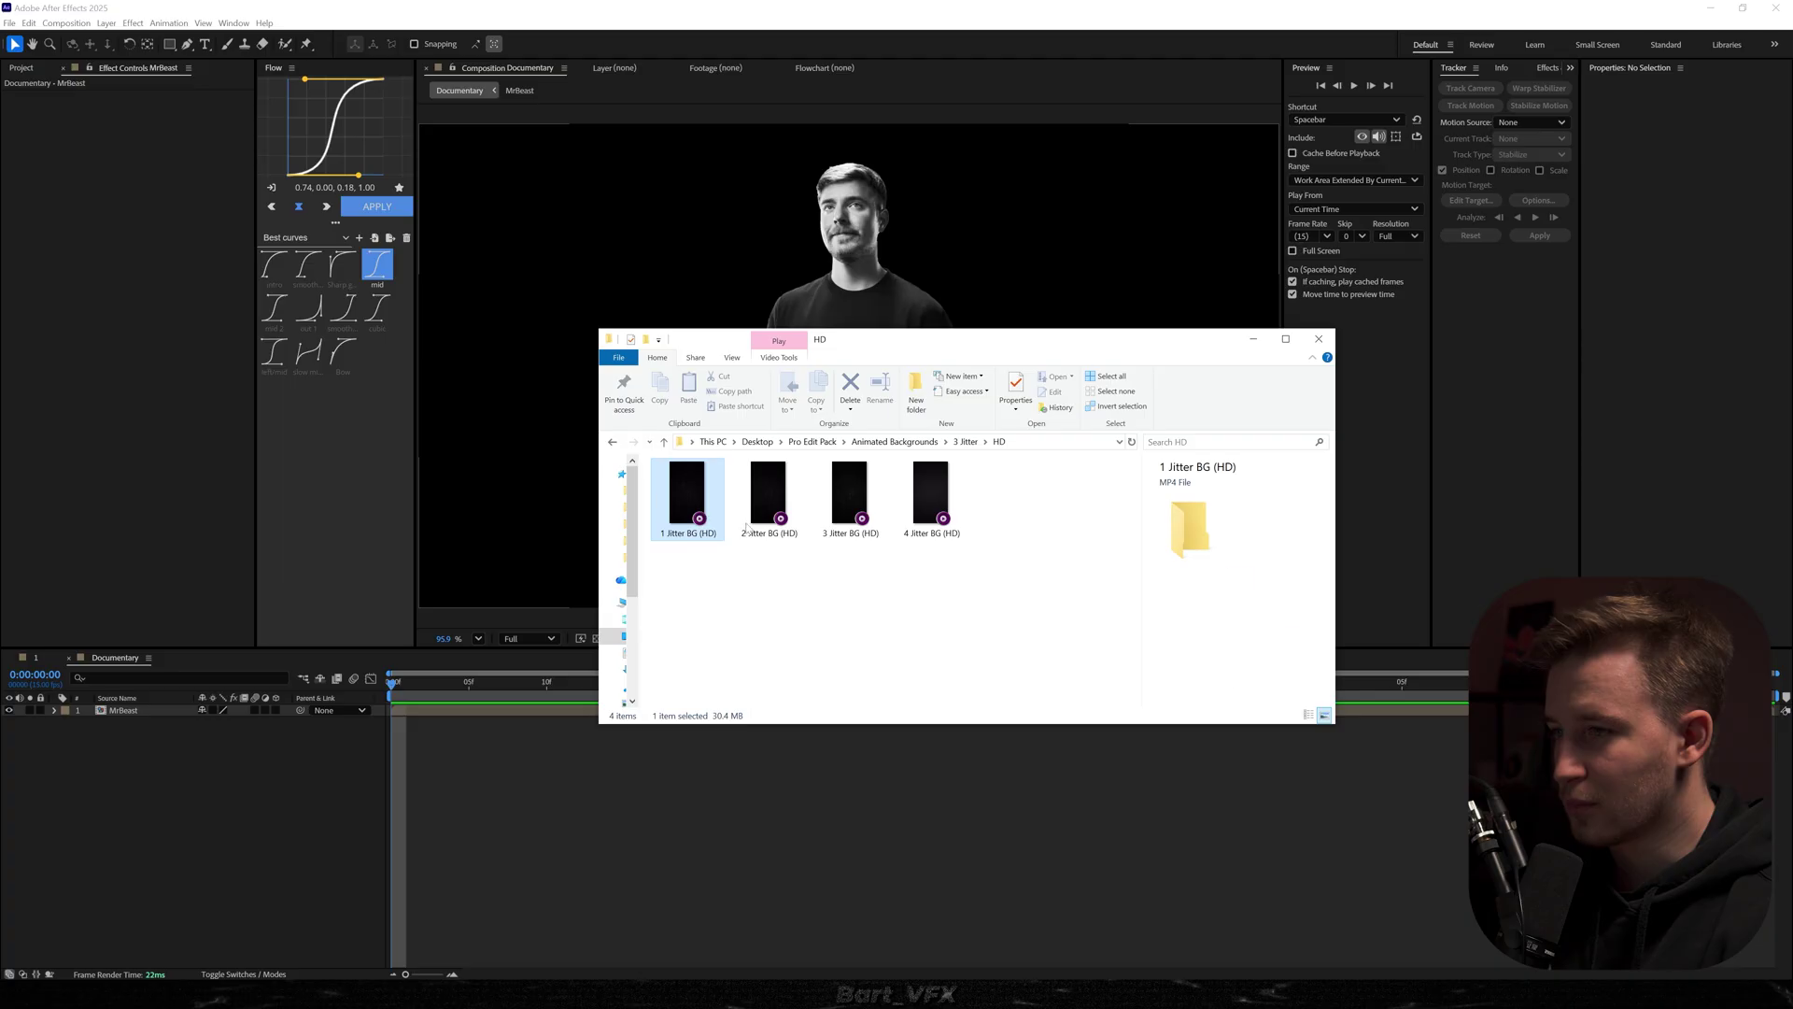
{"action": "left_click_drag", "start_coordinate": [689, 493], "coordinate": [118, 723]}
{"action": "key", "text": "Delete"}
{"action": "left_click", "coordinate": [21, 67]}
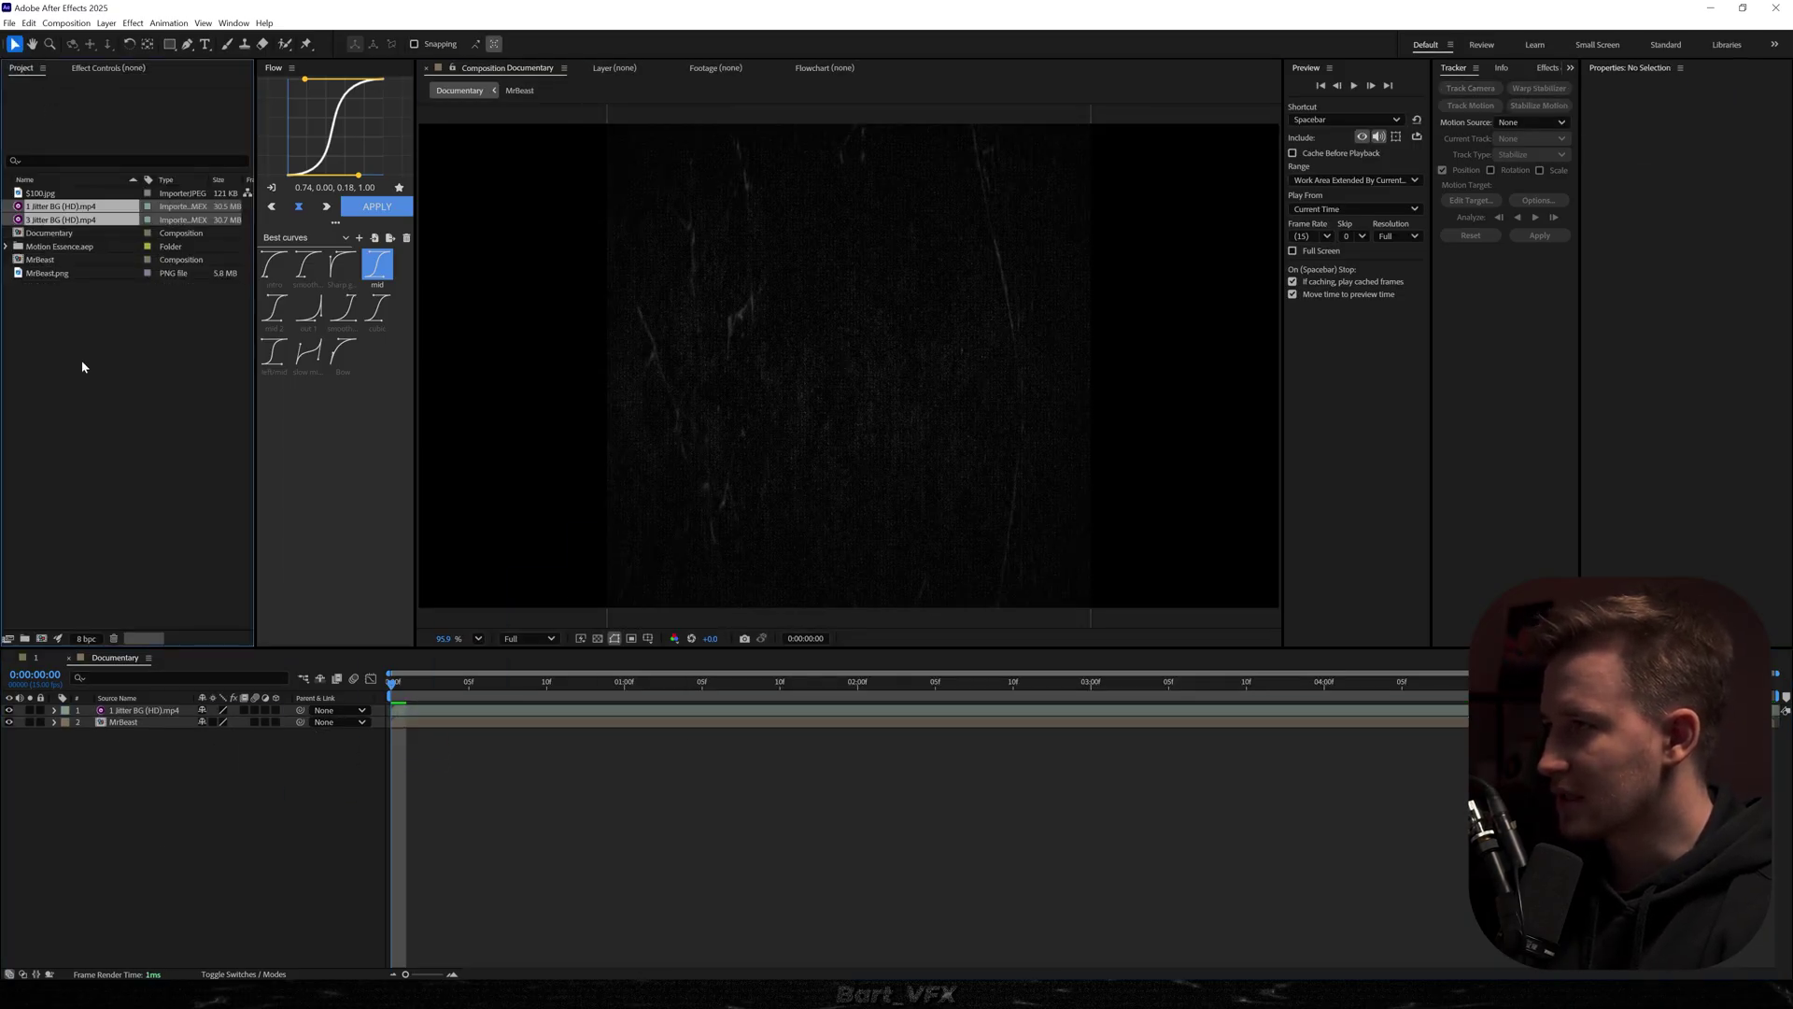
Set the Jitter background layer's rotation to 90° and play back the composition
{"action": "left_click", "coordinate": [245, 712]}
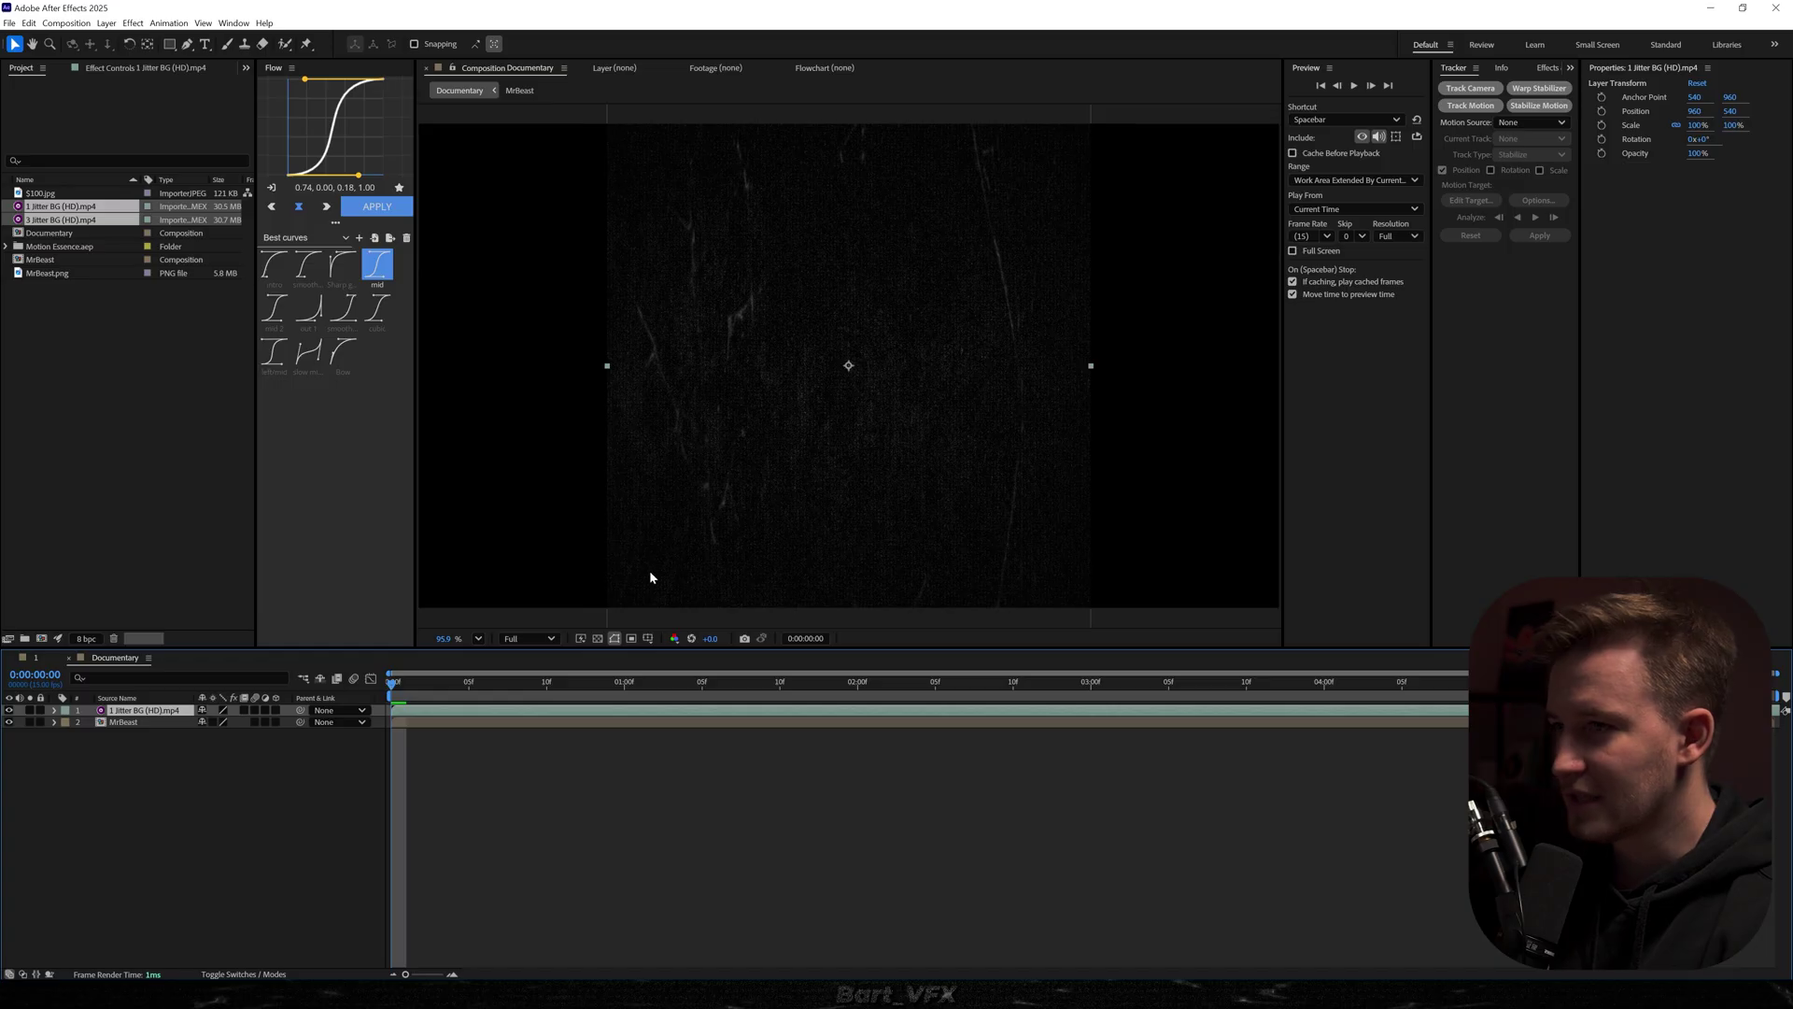
{"action": "key", "text": "r"}
{"action": "left_click", "coordinate": [220, 724]}
{"action": "type", "text": "90"}
{"action": "key", "text": "Return"}
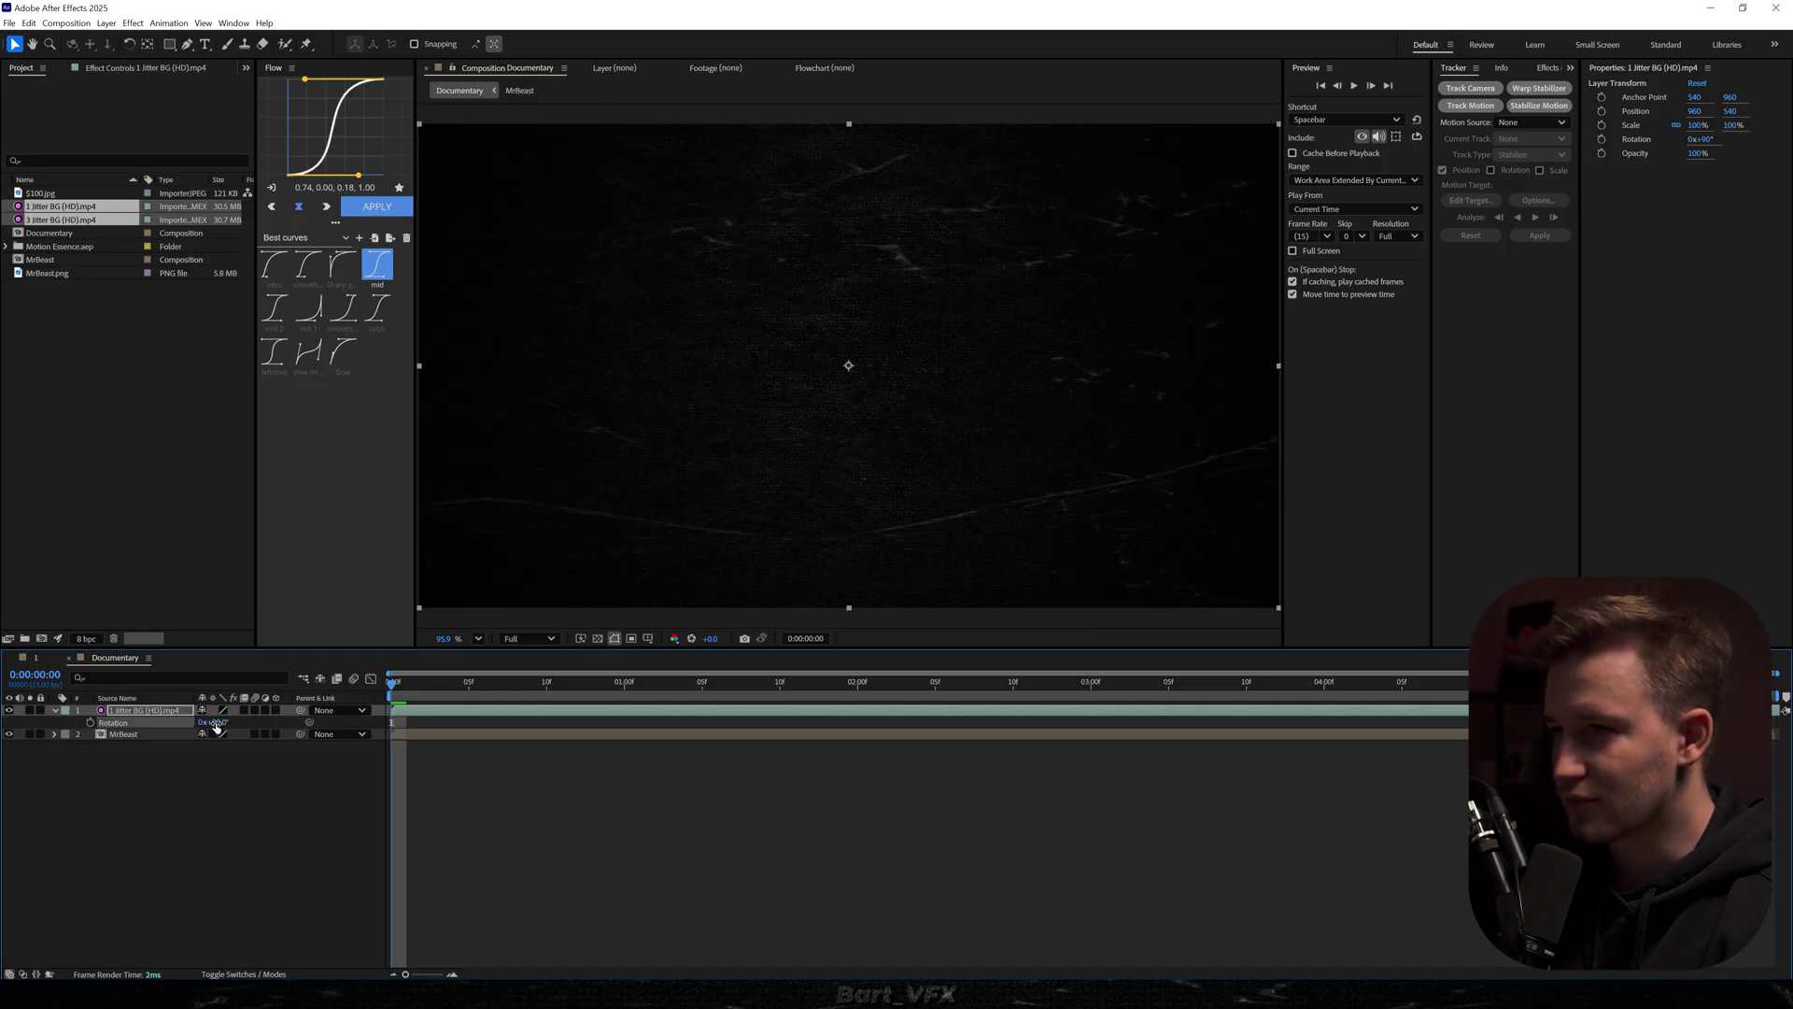
{"action": "left_click", "coordinate": [808, 778]}
{"action": "key", "text": "space"}
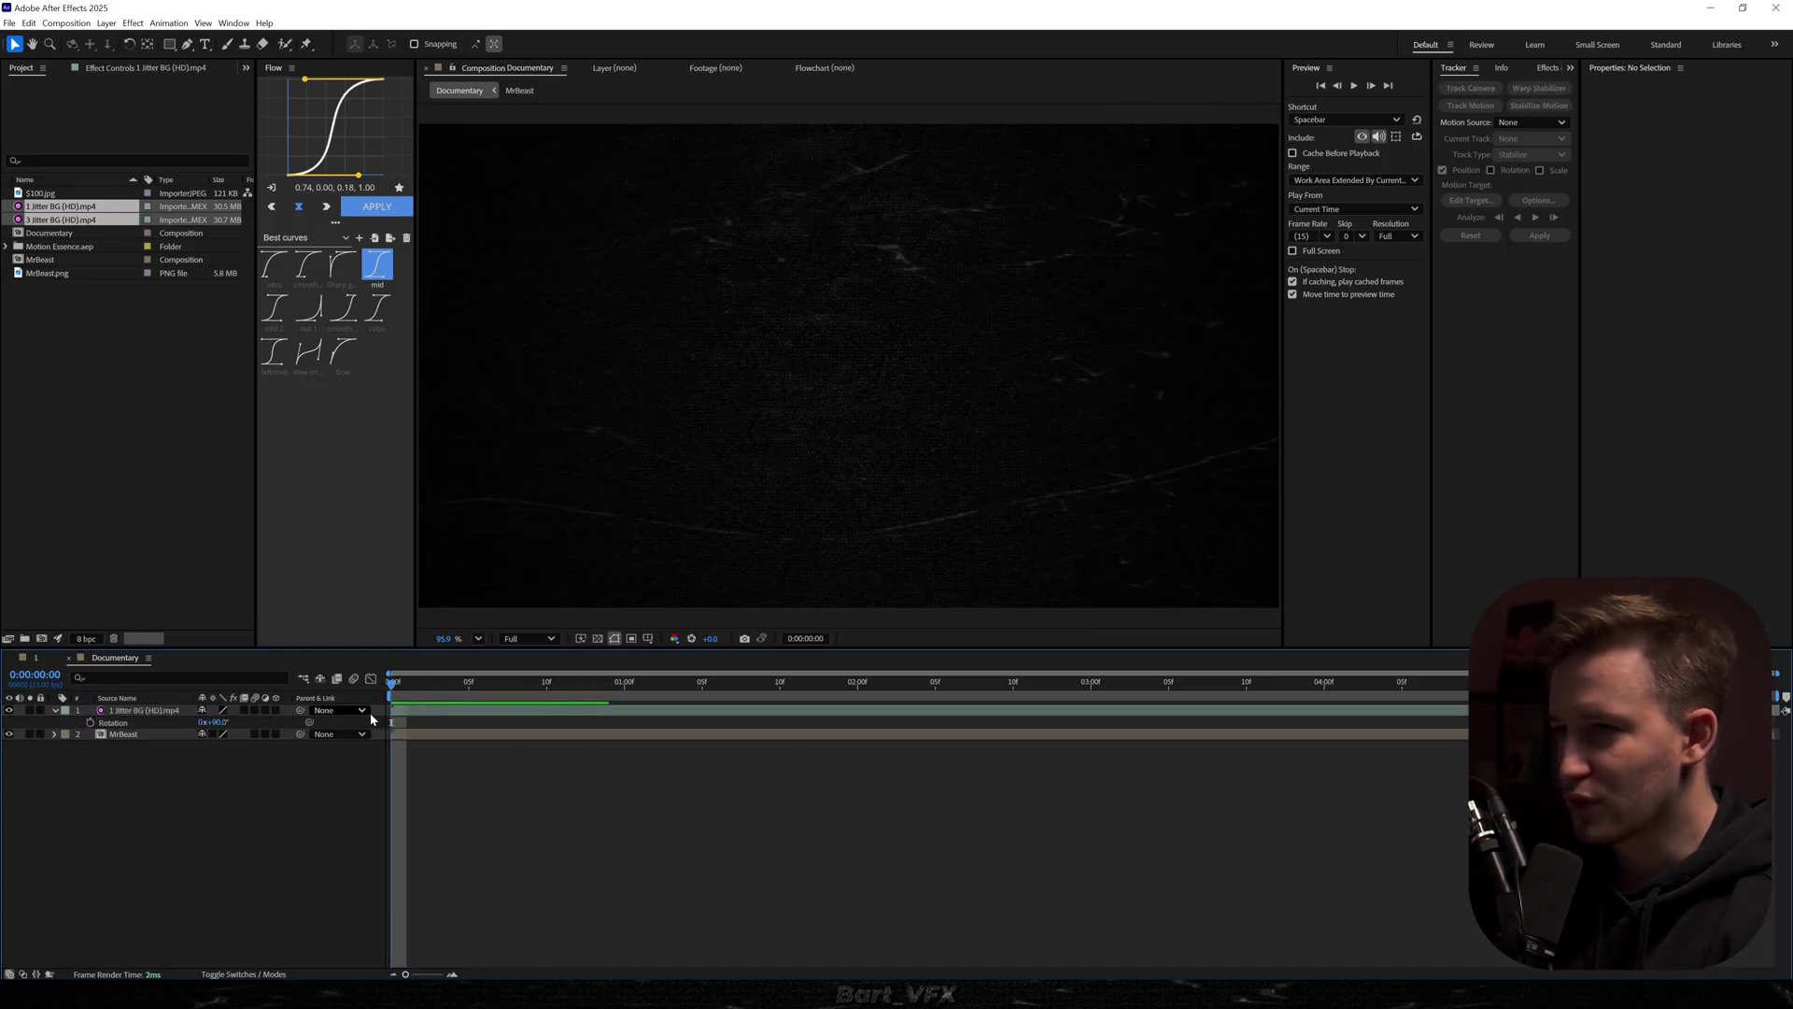
{"action": "key", "text": "space"}
Freeze the Jitter background on its frame at 0:00:02:06, preview it, and place its layer beneath MrBeast
{"action": "left_click_drag", "start_coordinate": [787, 689], "coordinate": [950, 685]}
{"action": "left_click", "coordinate": [710, 315]}
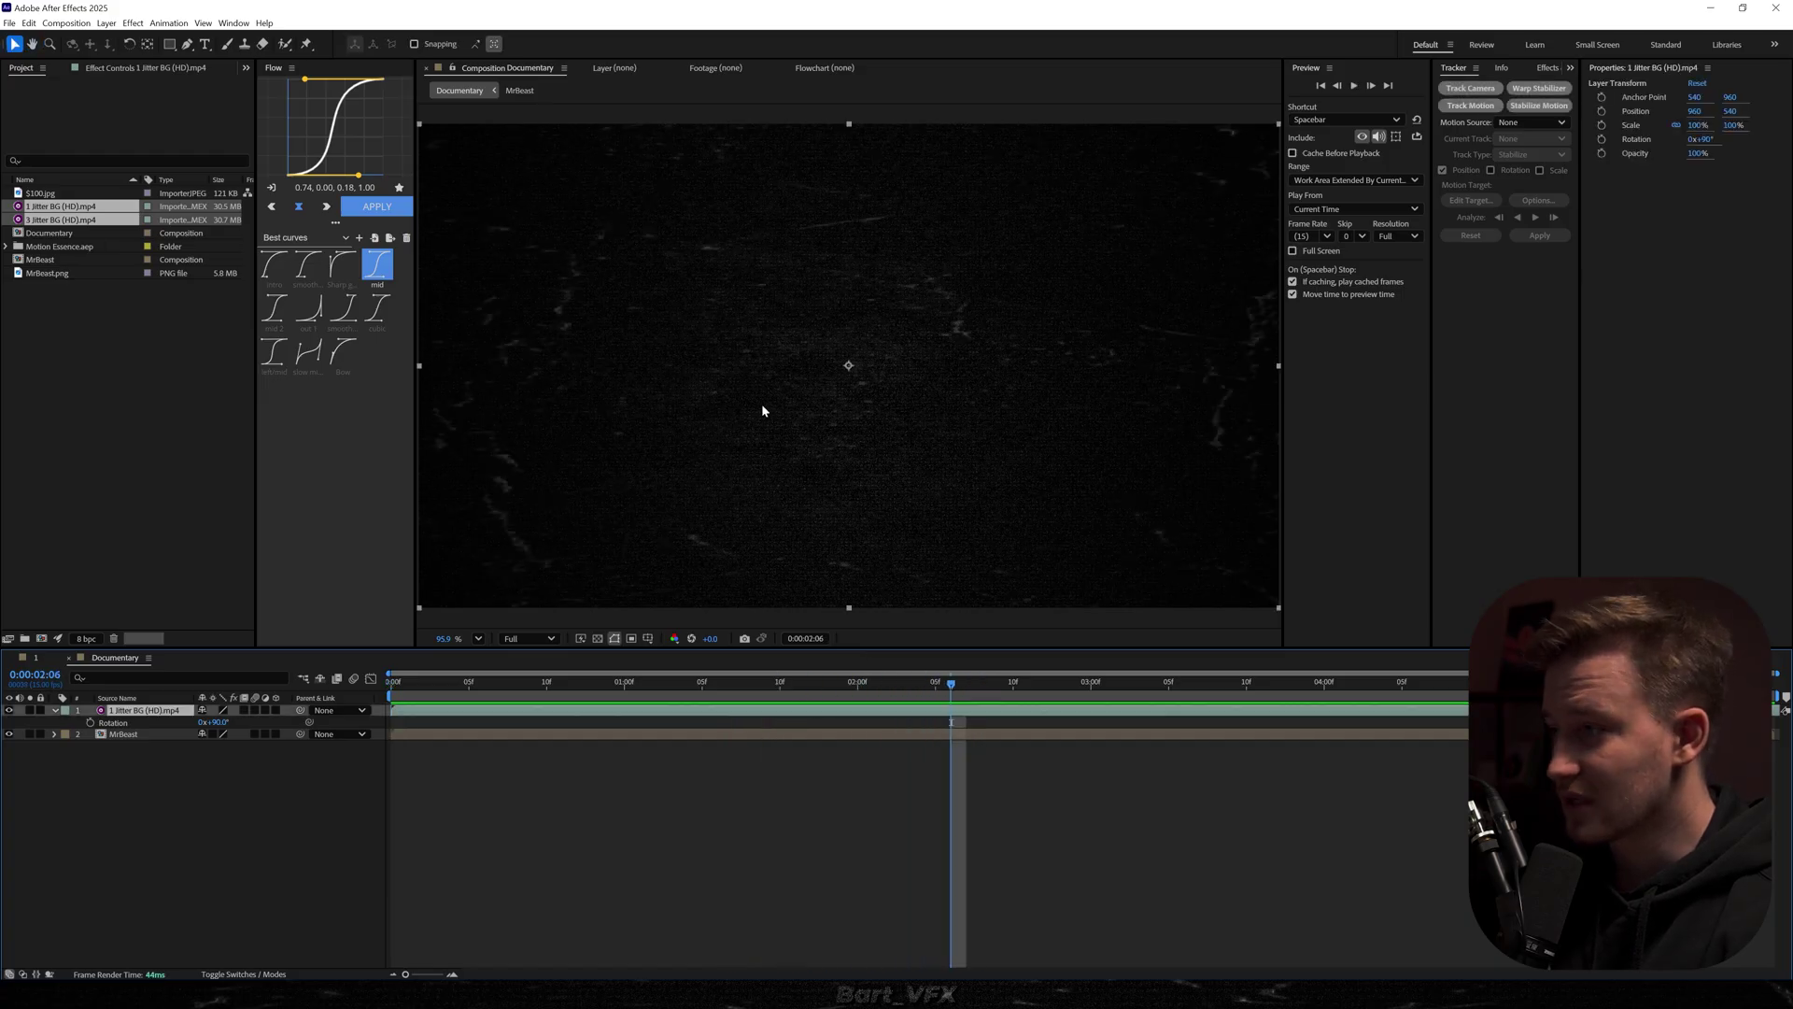
{"action": "right_click", "coordinate": [910, 715]}
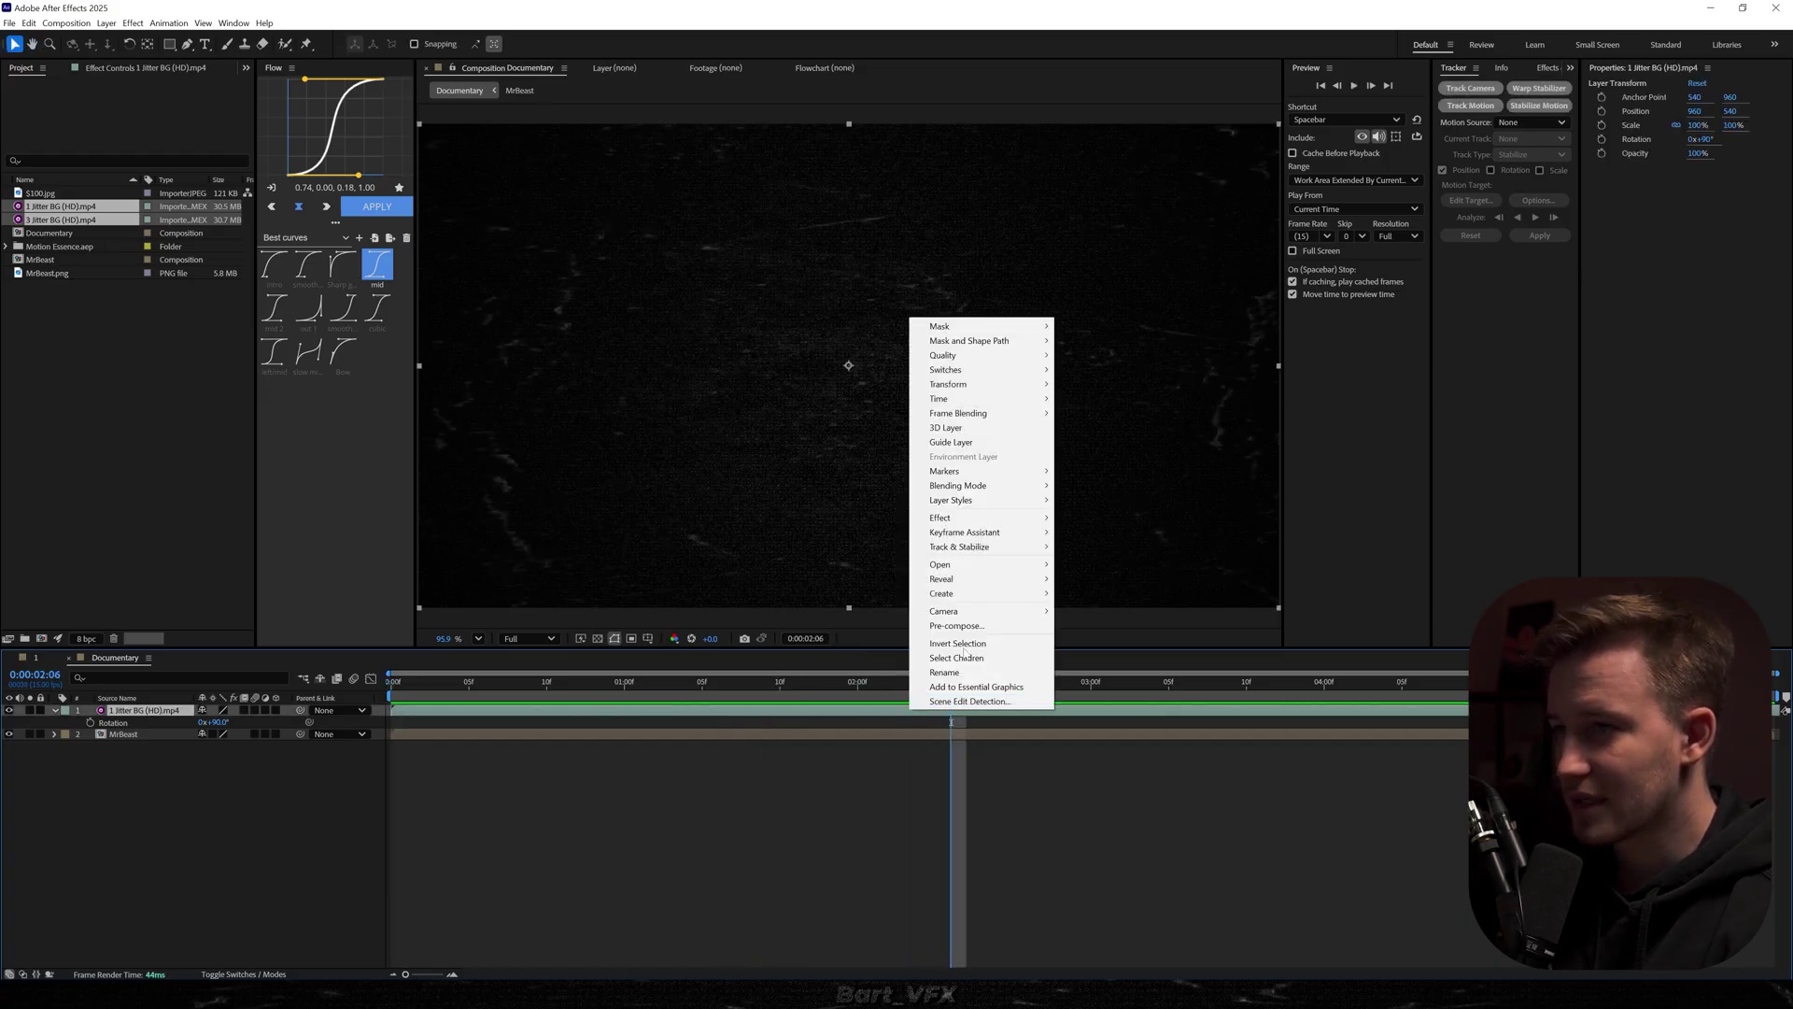
{"action": "mouse_move", "coordinate": [989, 399]}
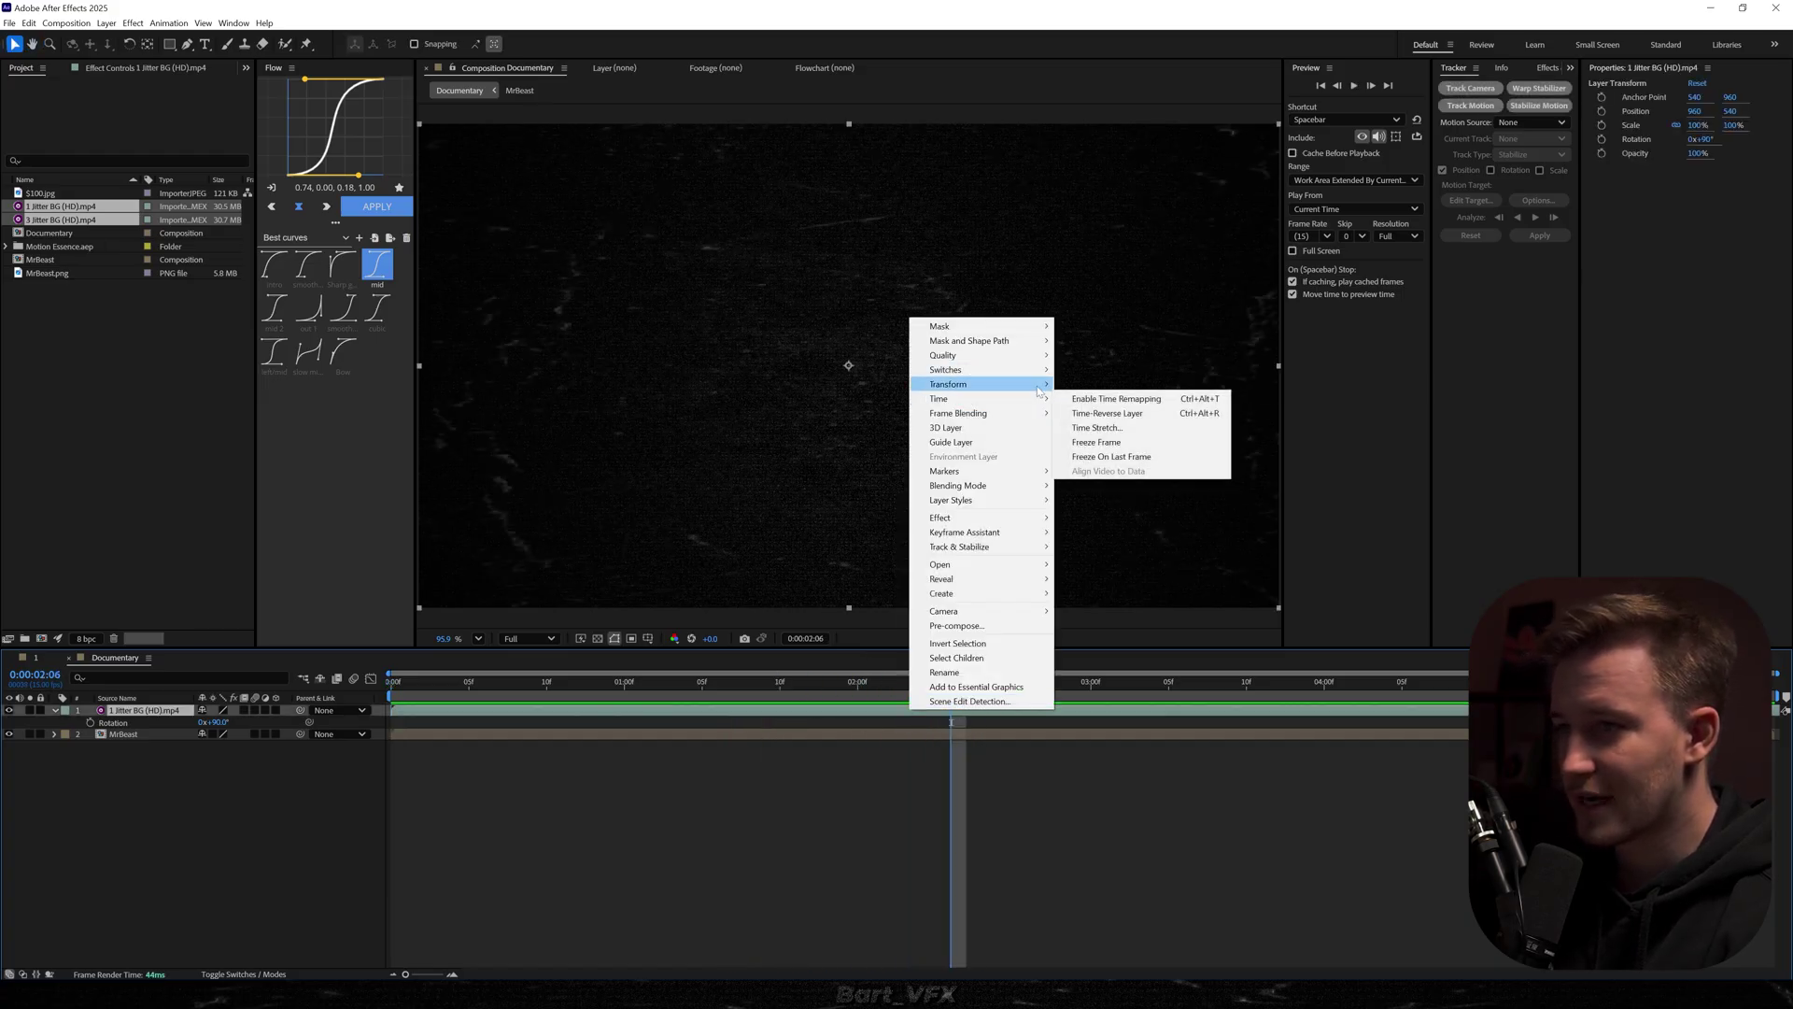
{"action": "left_click", "coordinate": [1121, 441]}
{"action": "key", "text": "Home"}
{"action": "key", "text": "space"}
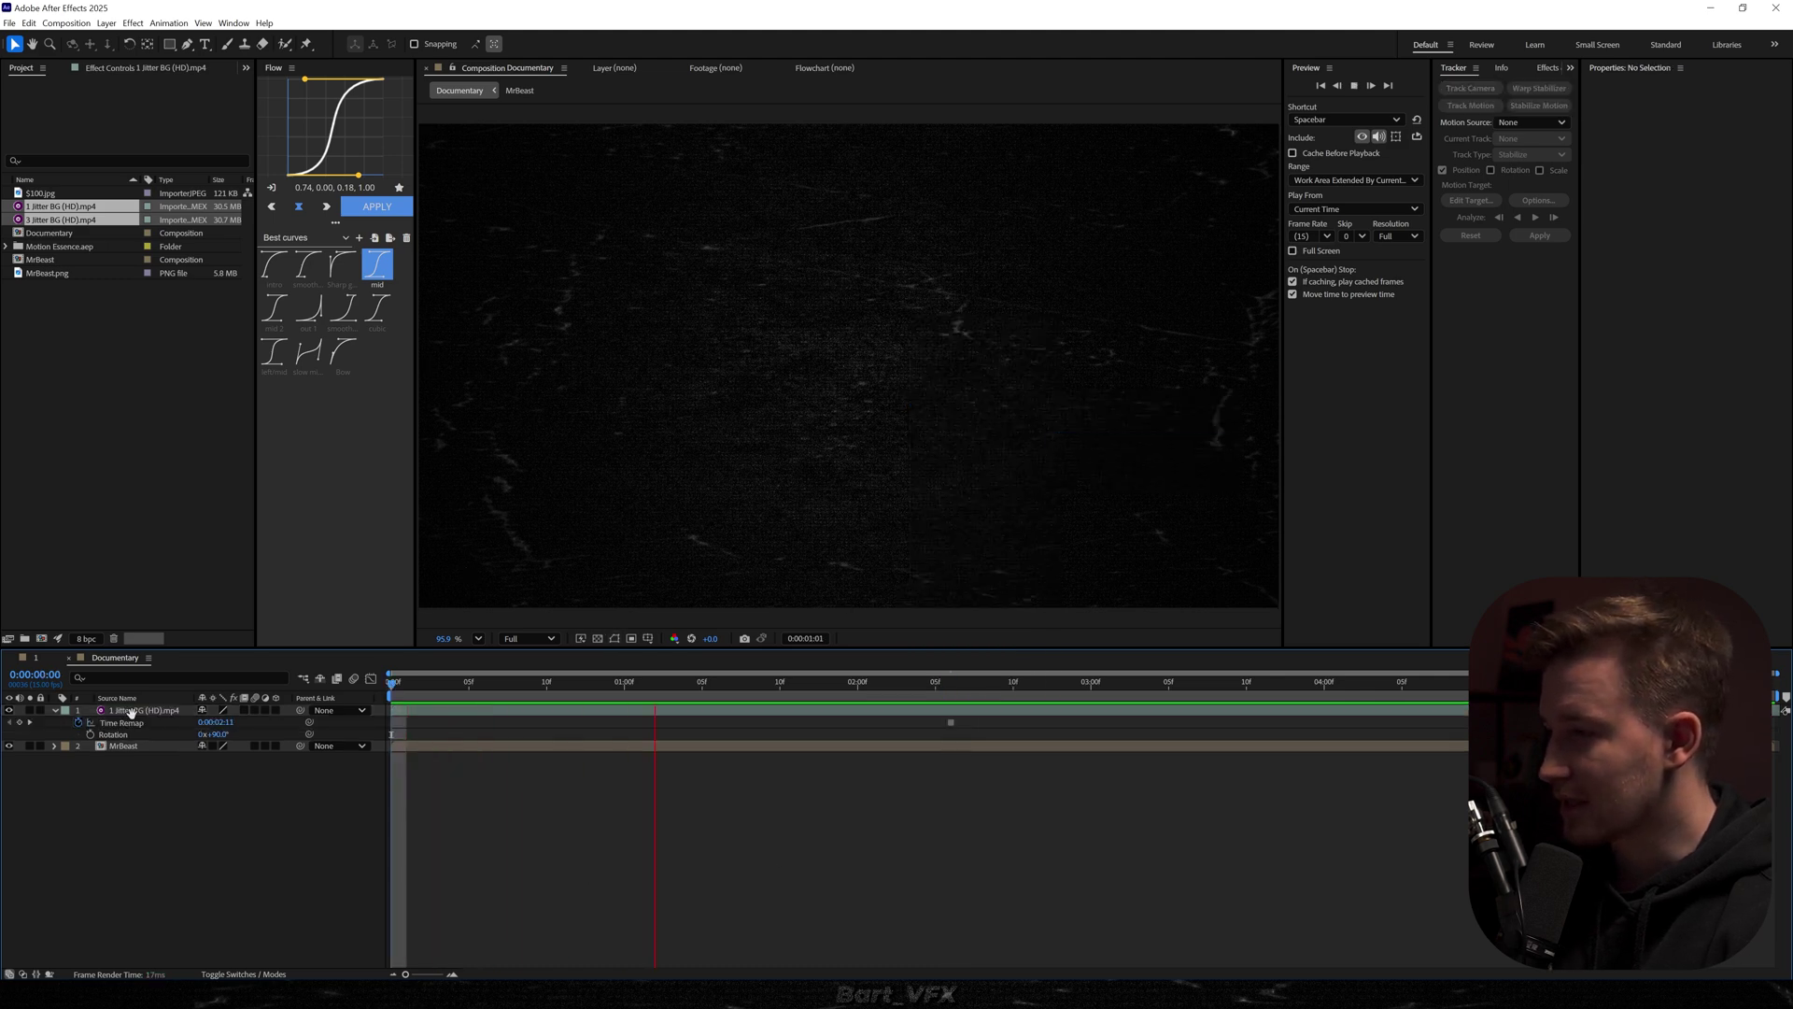
{"action": "key", "text": "space"}
{"action": "left_click_drag", "start_coordinate": [143, 713], "coordinate": [135, 800]}
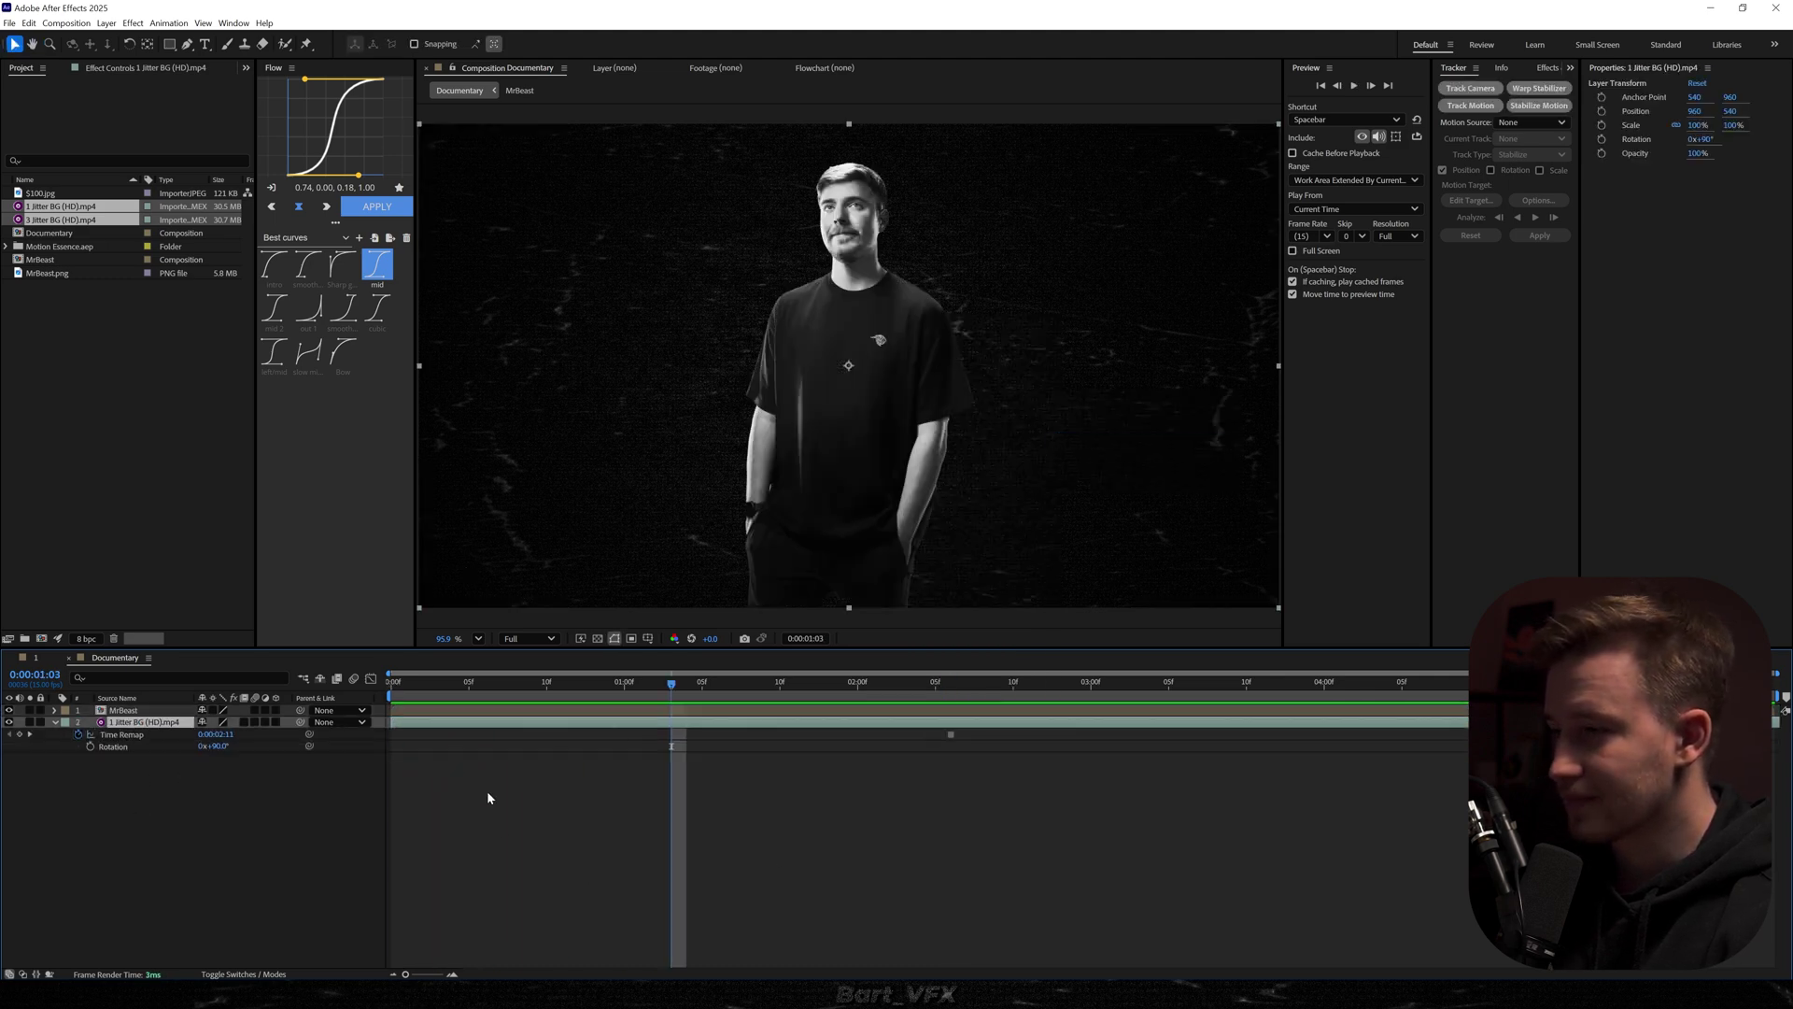
{"action": "left_click", "coordinate": [486, 790]}
{"action": "right_click", "coordinate": [180, 792]}
{"action": "mouse_move", "coordinate": [214, 800]}
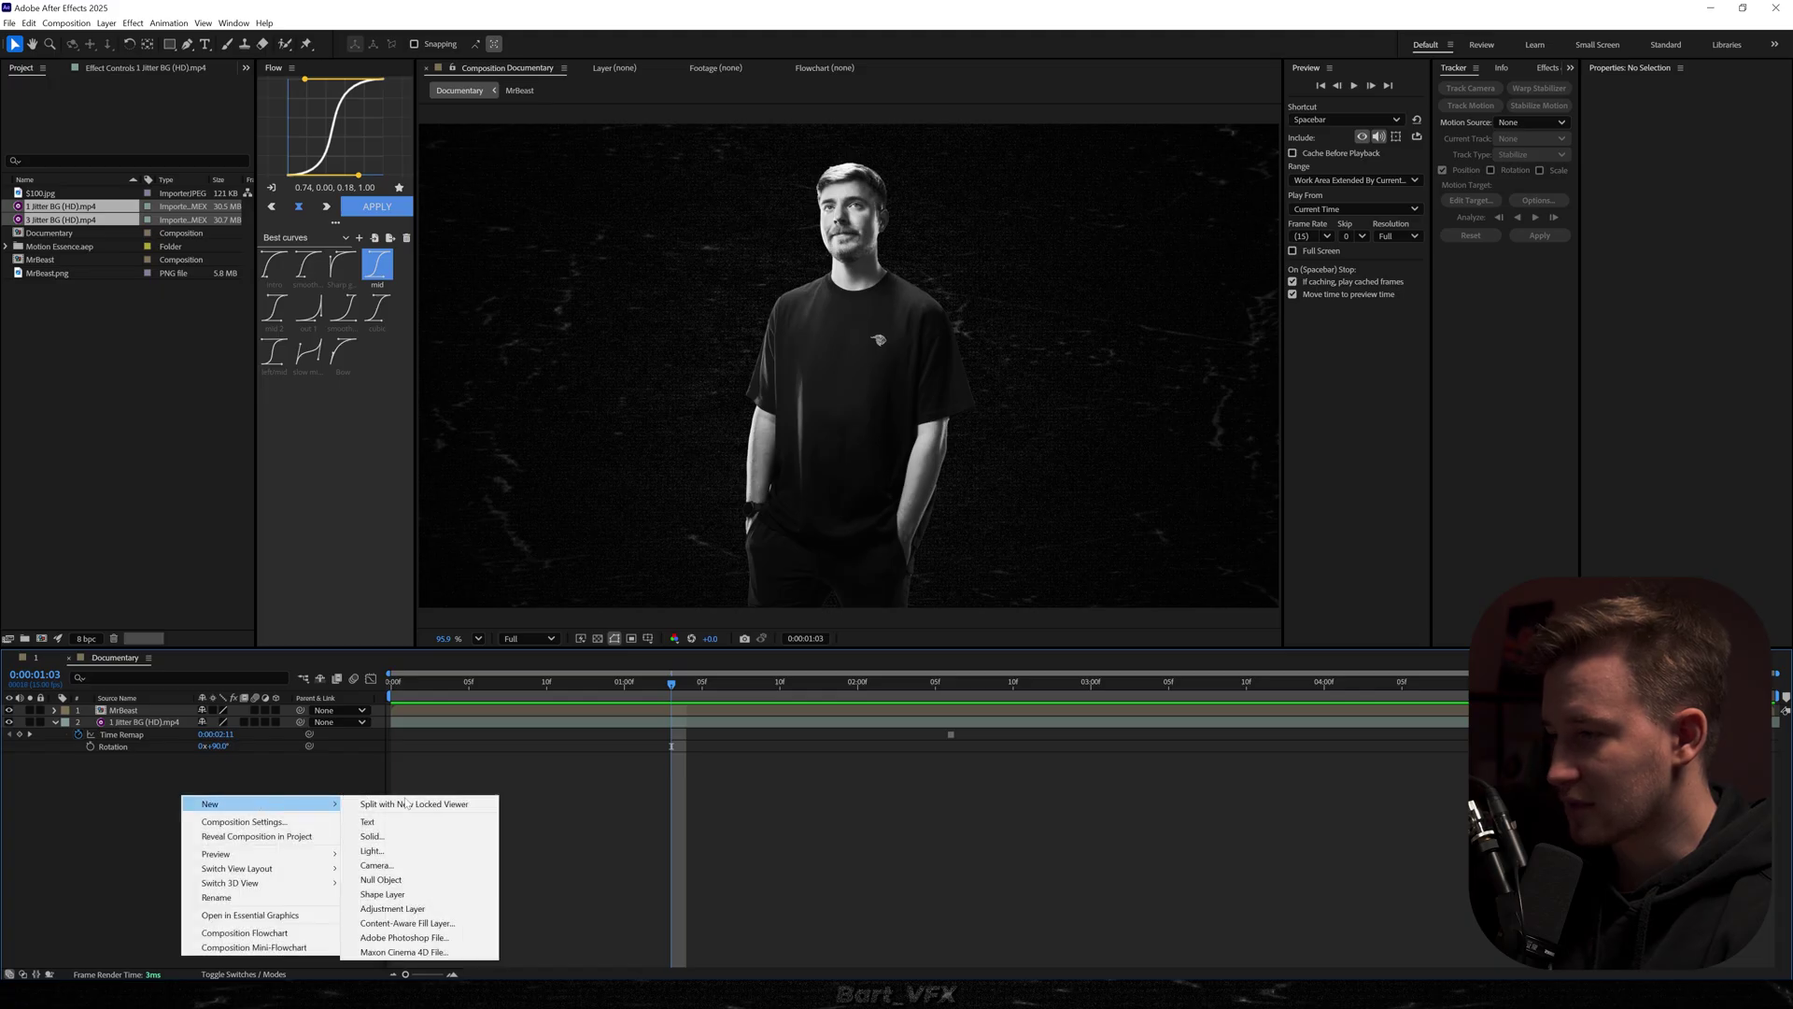
{"action": "left_click", "coordinate": [390, 837]}
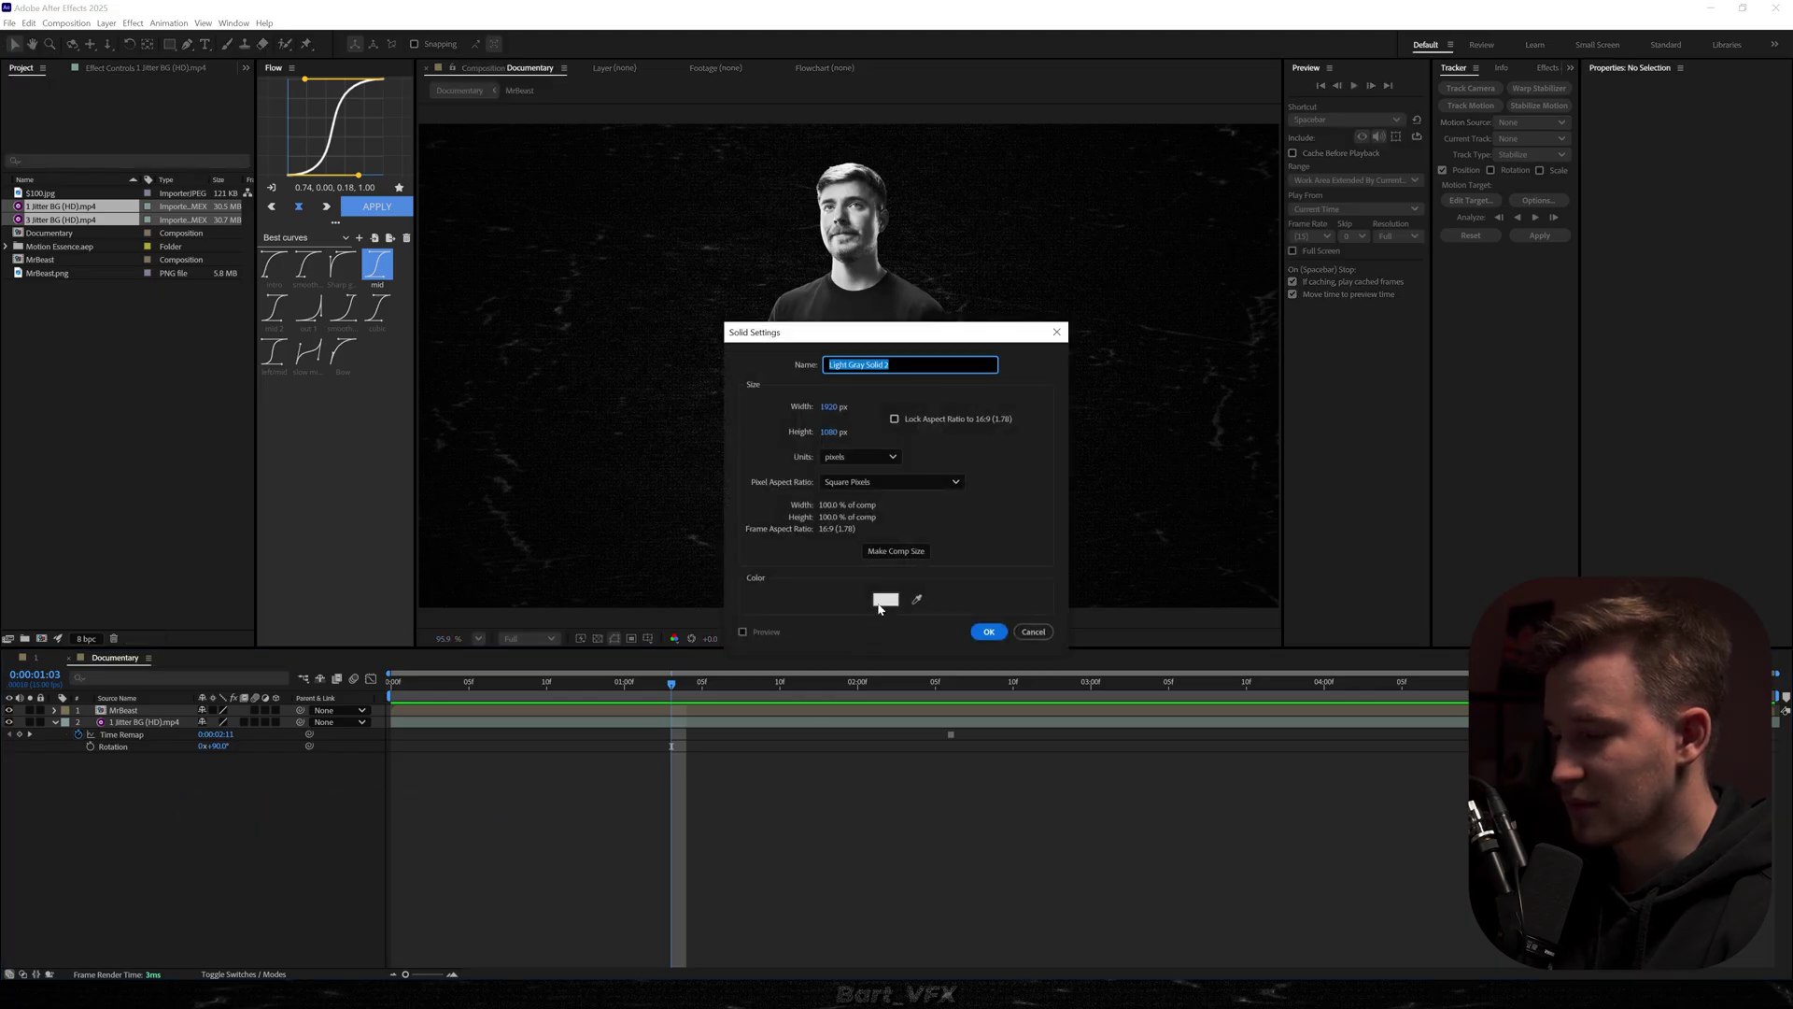
{"action": "left_click", "coordinate": [989, 632]}
{"action": "key", "text": "ctrl+z"}
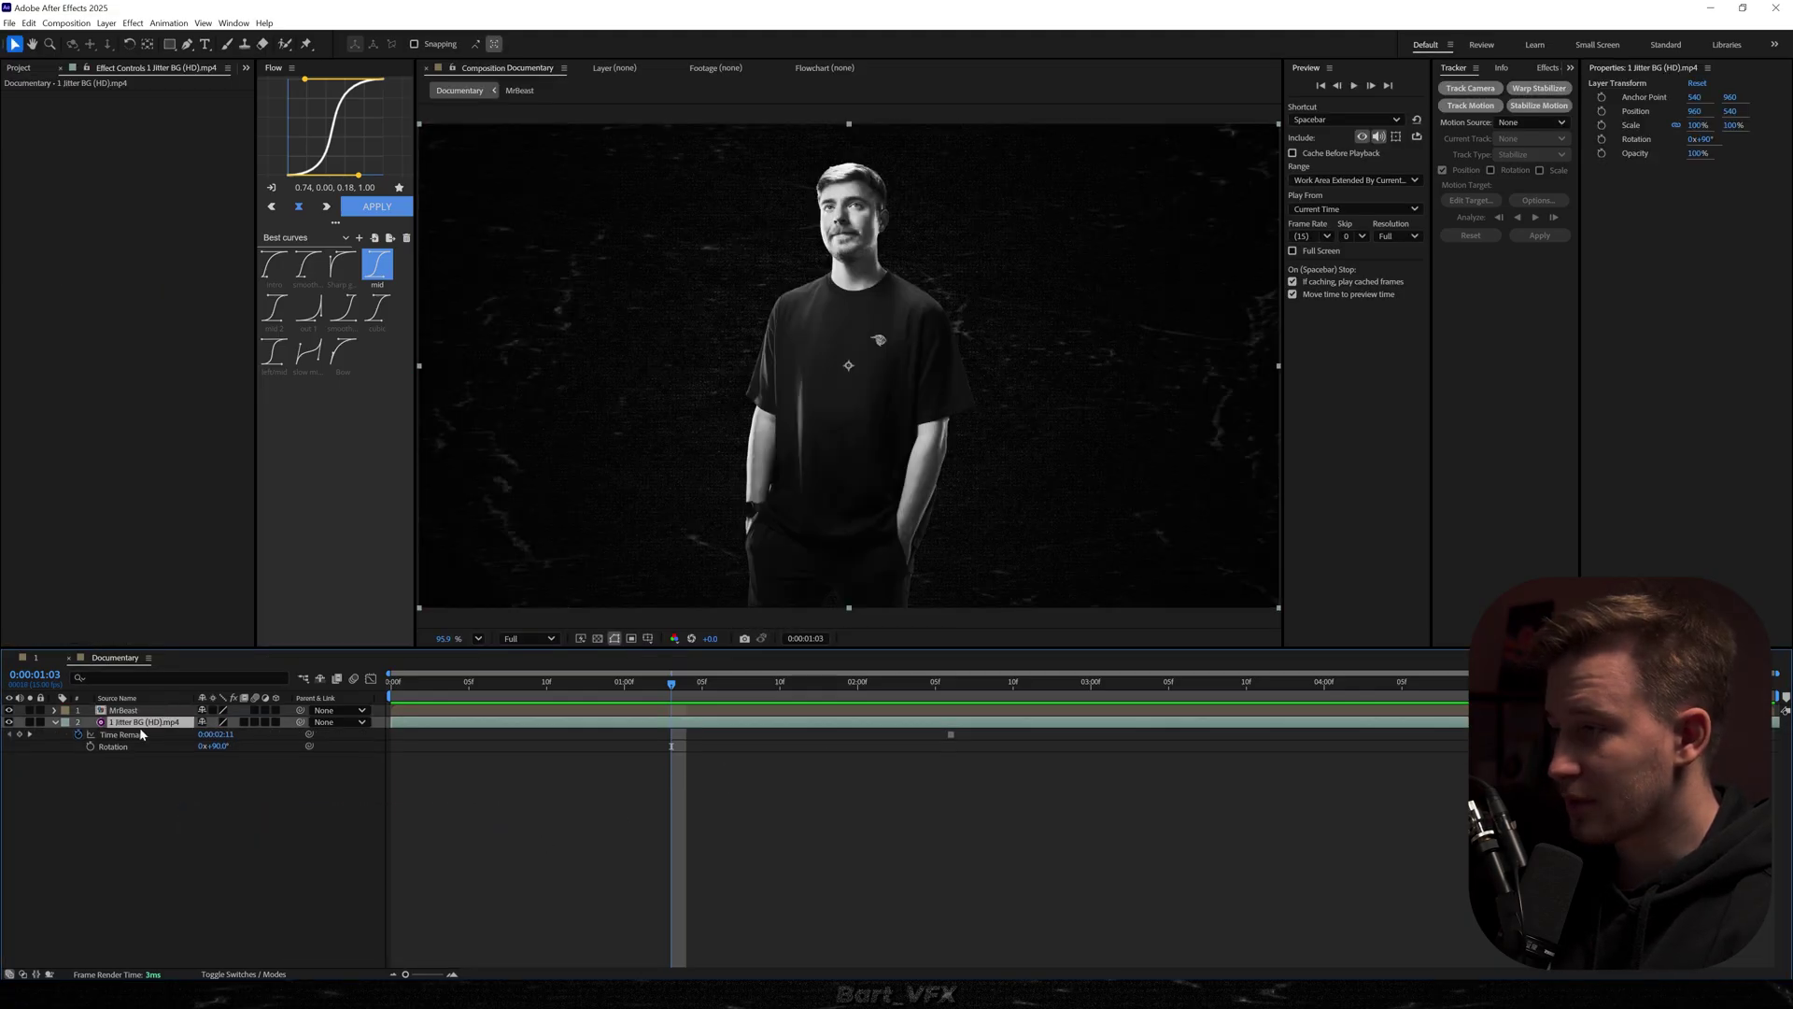
Apply the Exposure effect to the Jitter background layer and lower the master exposure to -2.22
{"action": "key", "text": "ctrl+space"}
{"action": "type", "text": "exposure"}
{"action": "key", "text": "Return"}
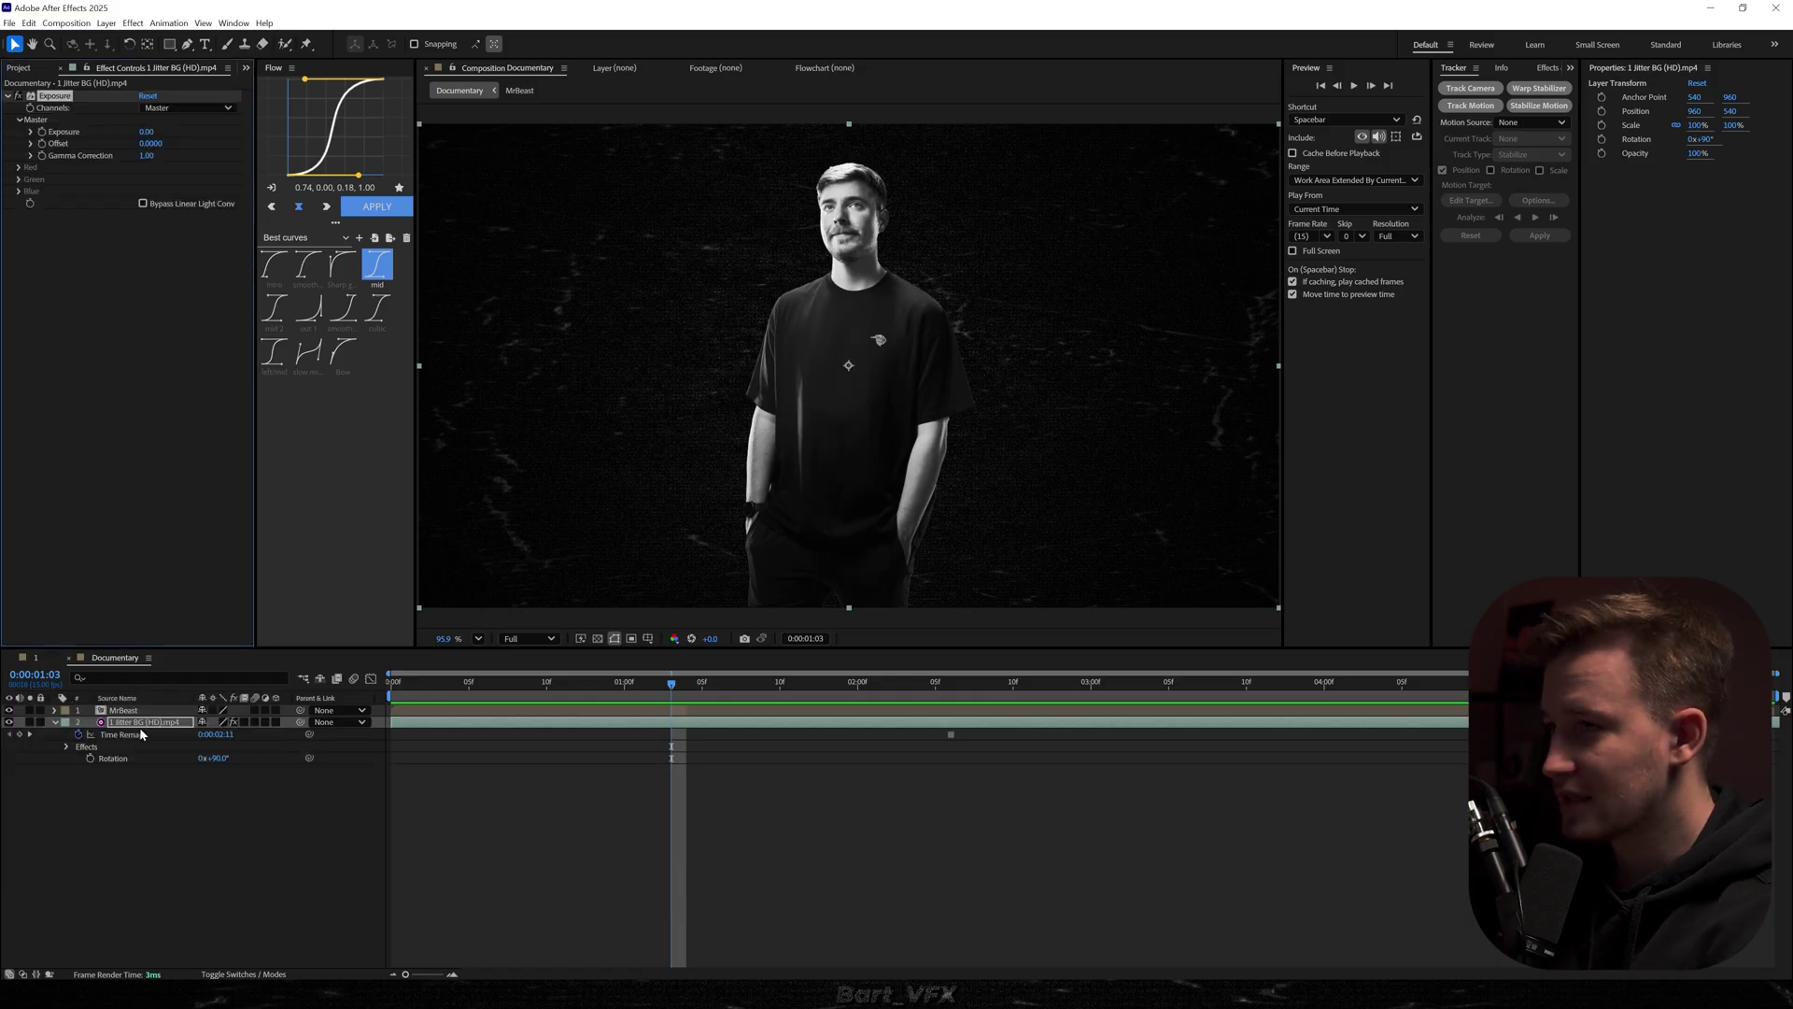
{"action": "left_click_drag", "start_coordinate": [147, 133], "coordinate": [113, 138]}
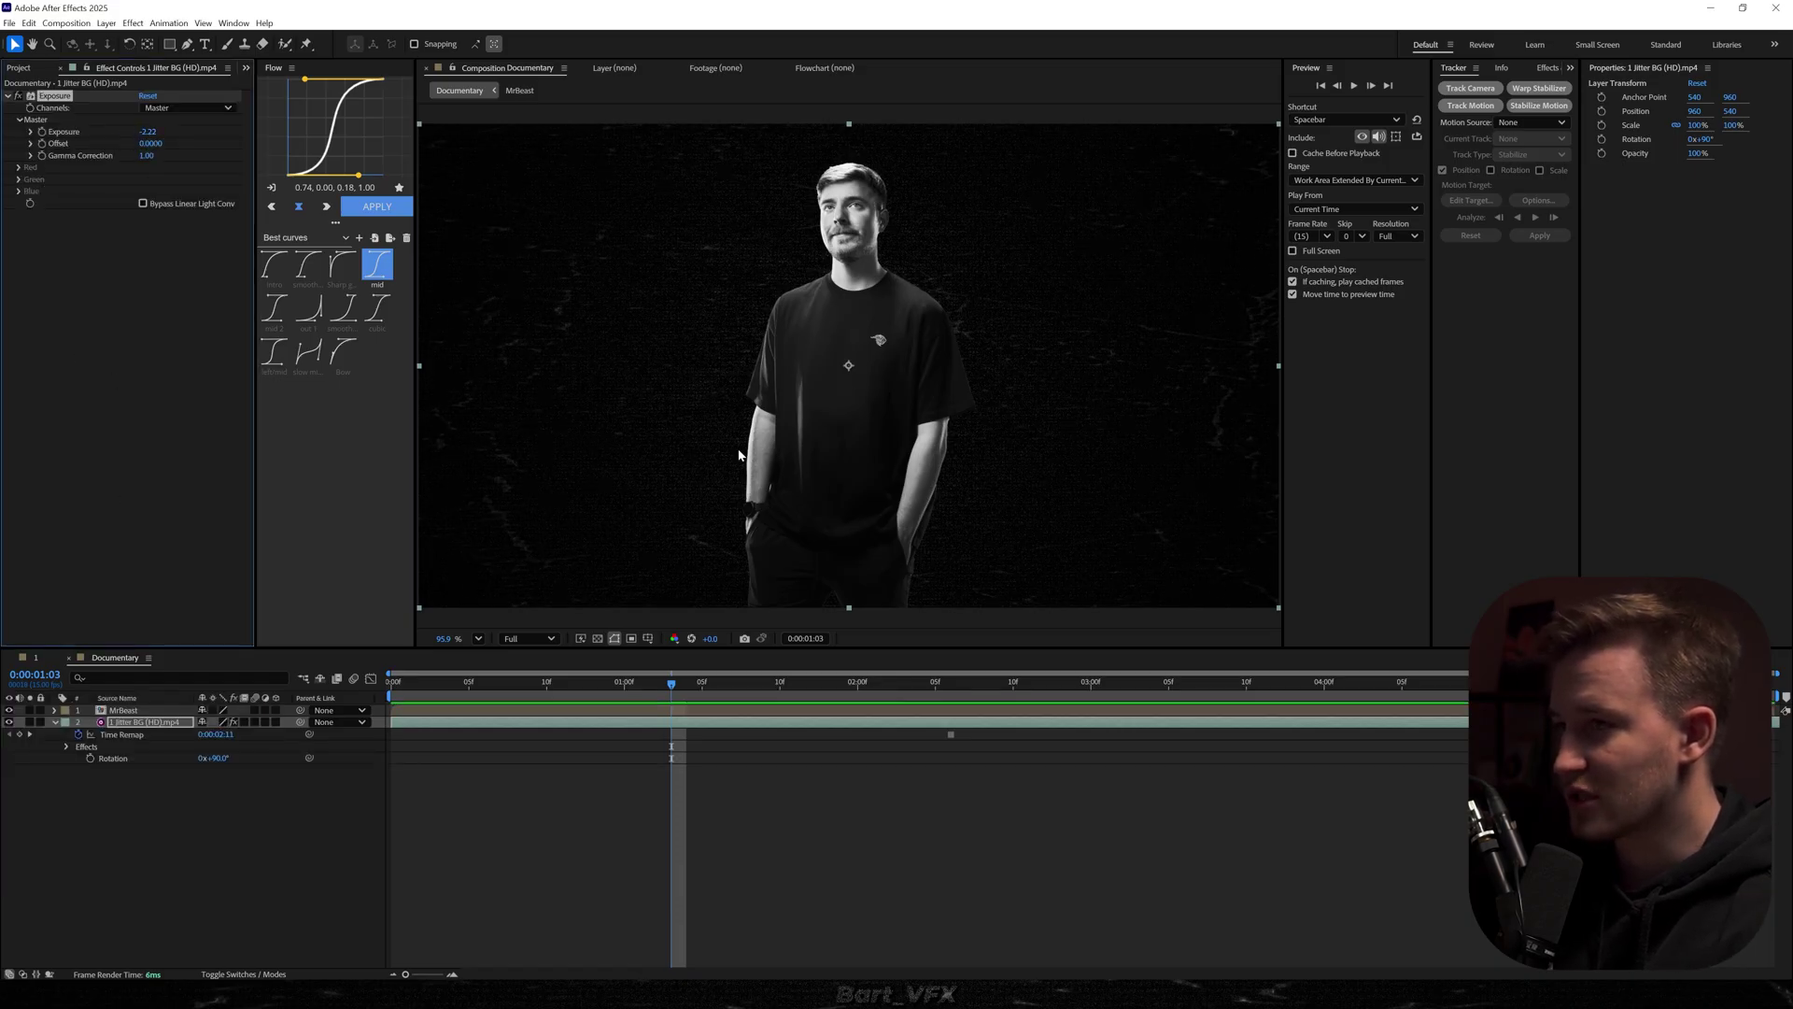
Duplicate the Jitter background layer, apply the Invert effect to the lower copy, and check the inverted background
{"action": "left_click", "coordinate": [177, 725]}
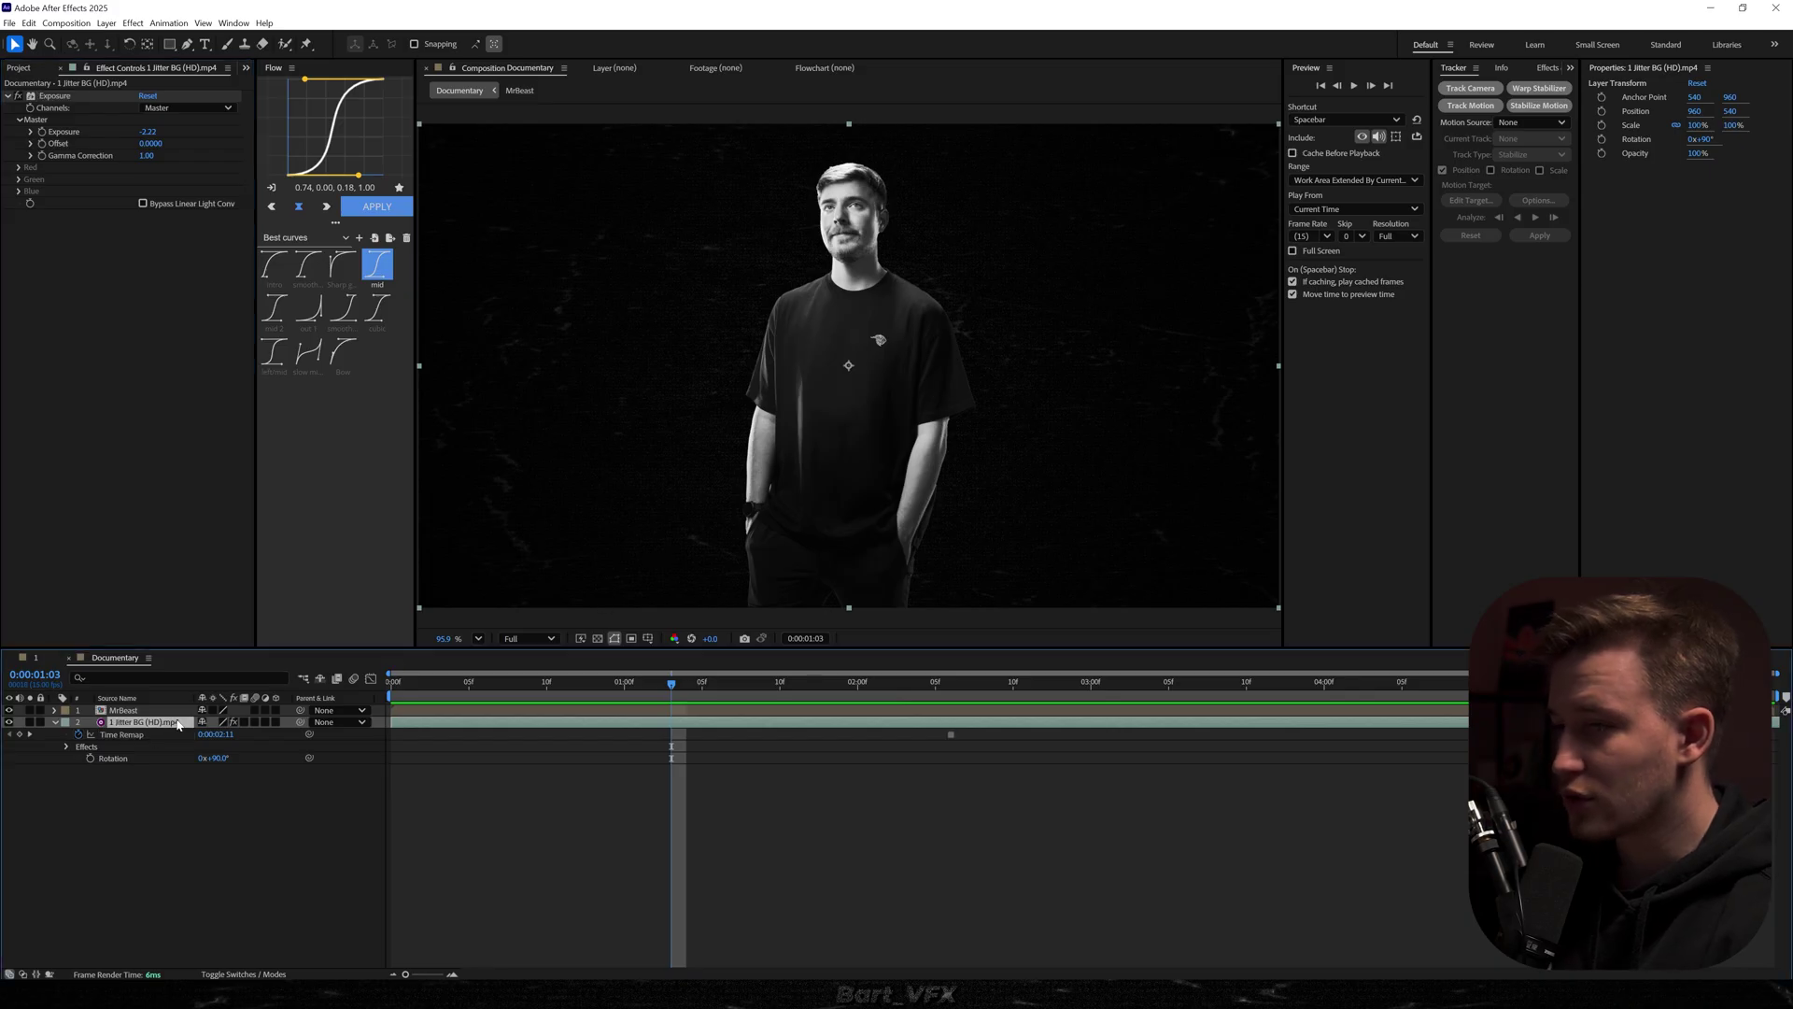
{"action": "key", "text": "ctrl+d"}
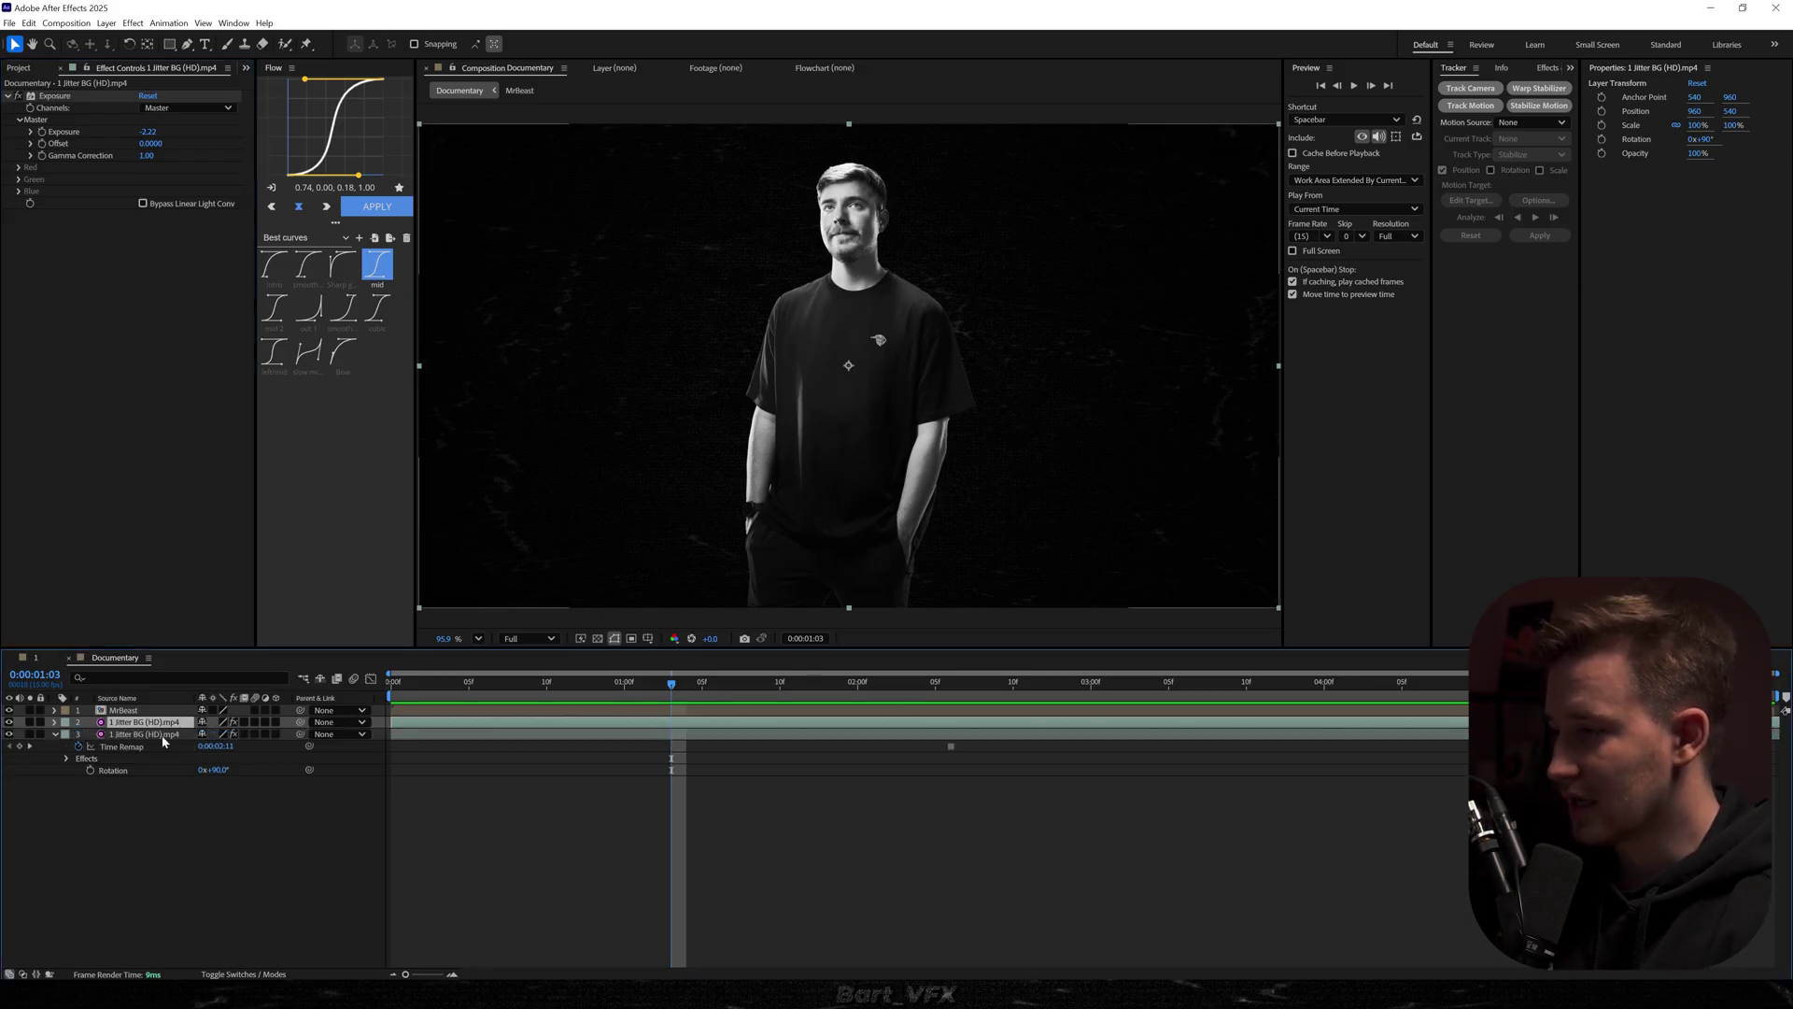
{"action": "left_click", "coordinate": [164, 735]}
{"action": "key", "text": "ctrl+space"}
{"action": "type", "text": "inv"}
{"action": "key", "text": "Return"}
{"action": "left_click", "coordinate": [163, 736]}
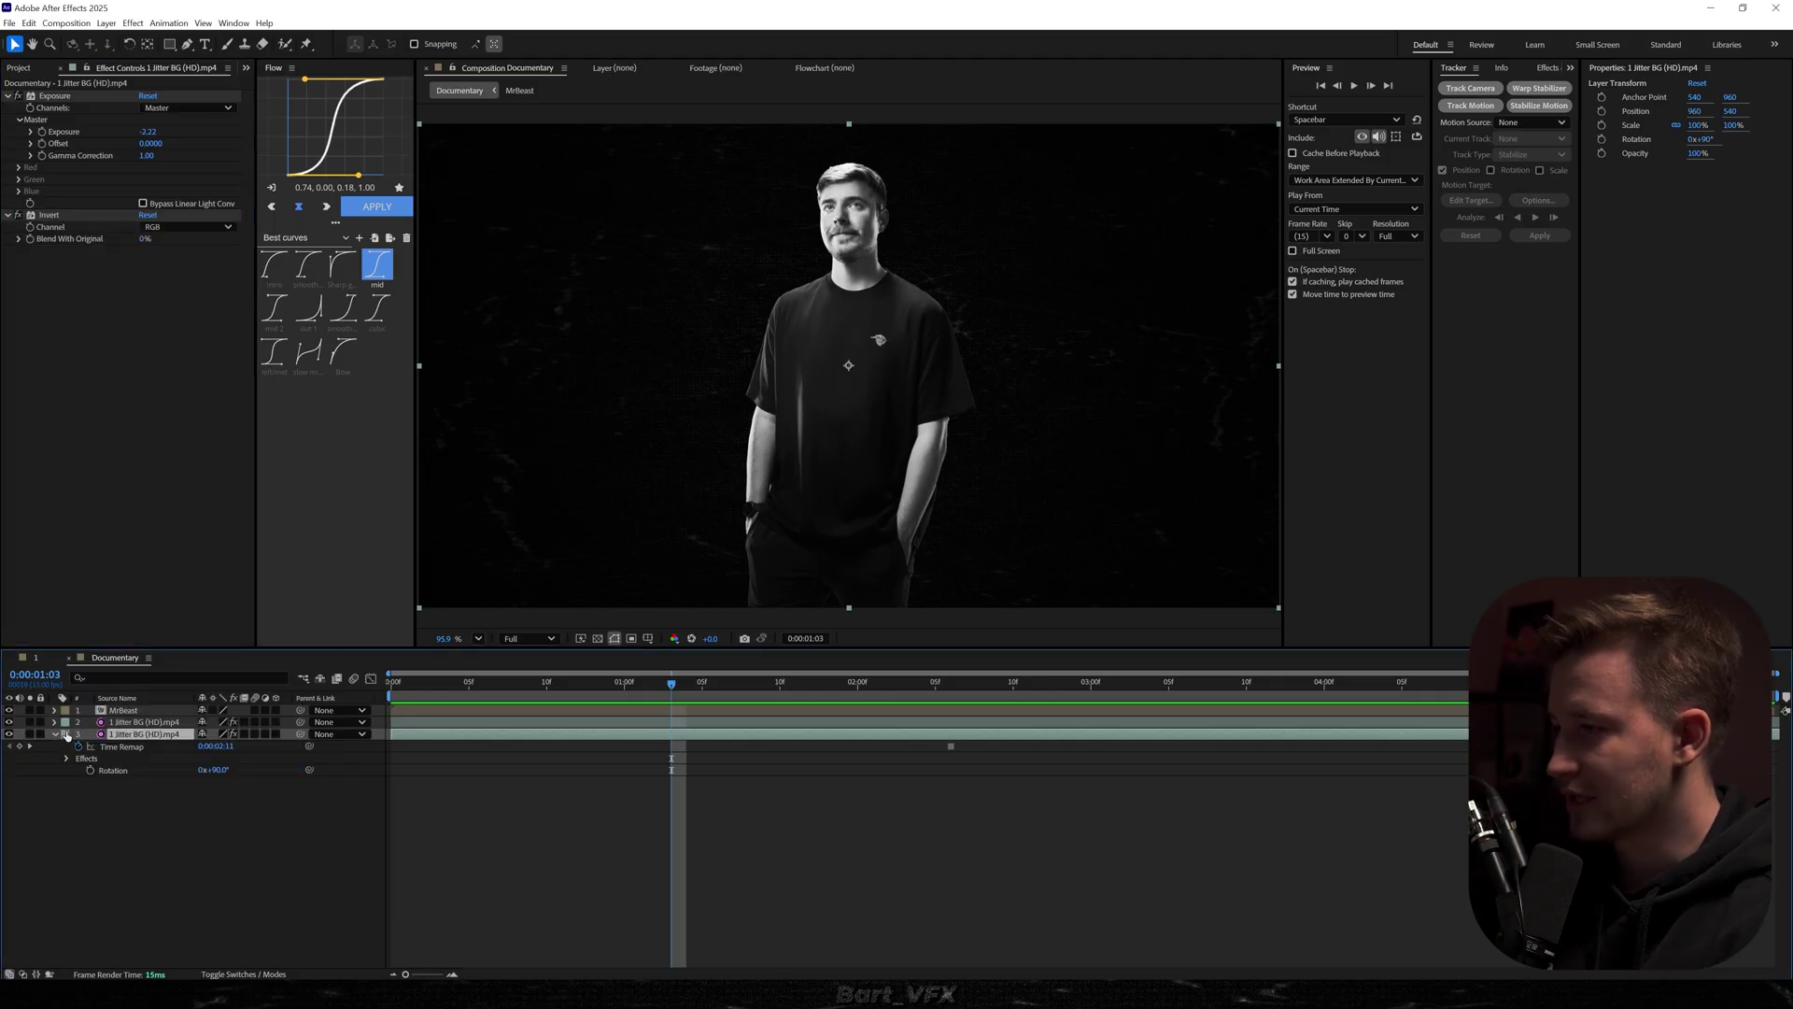
{"action": "left_click", "coordinate": [9, 733]}
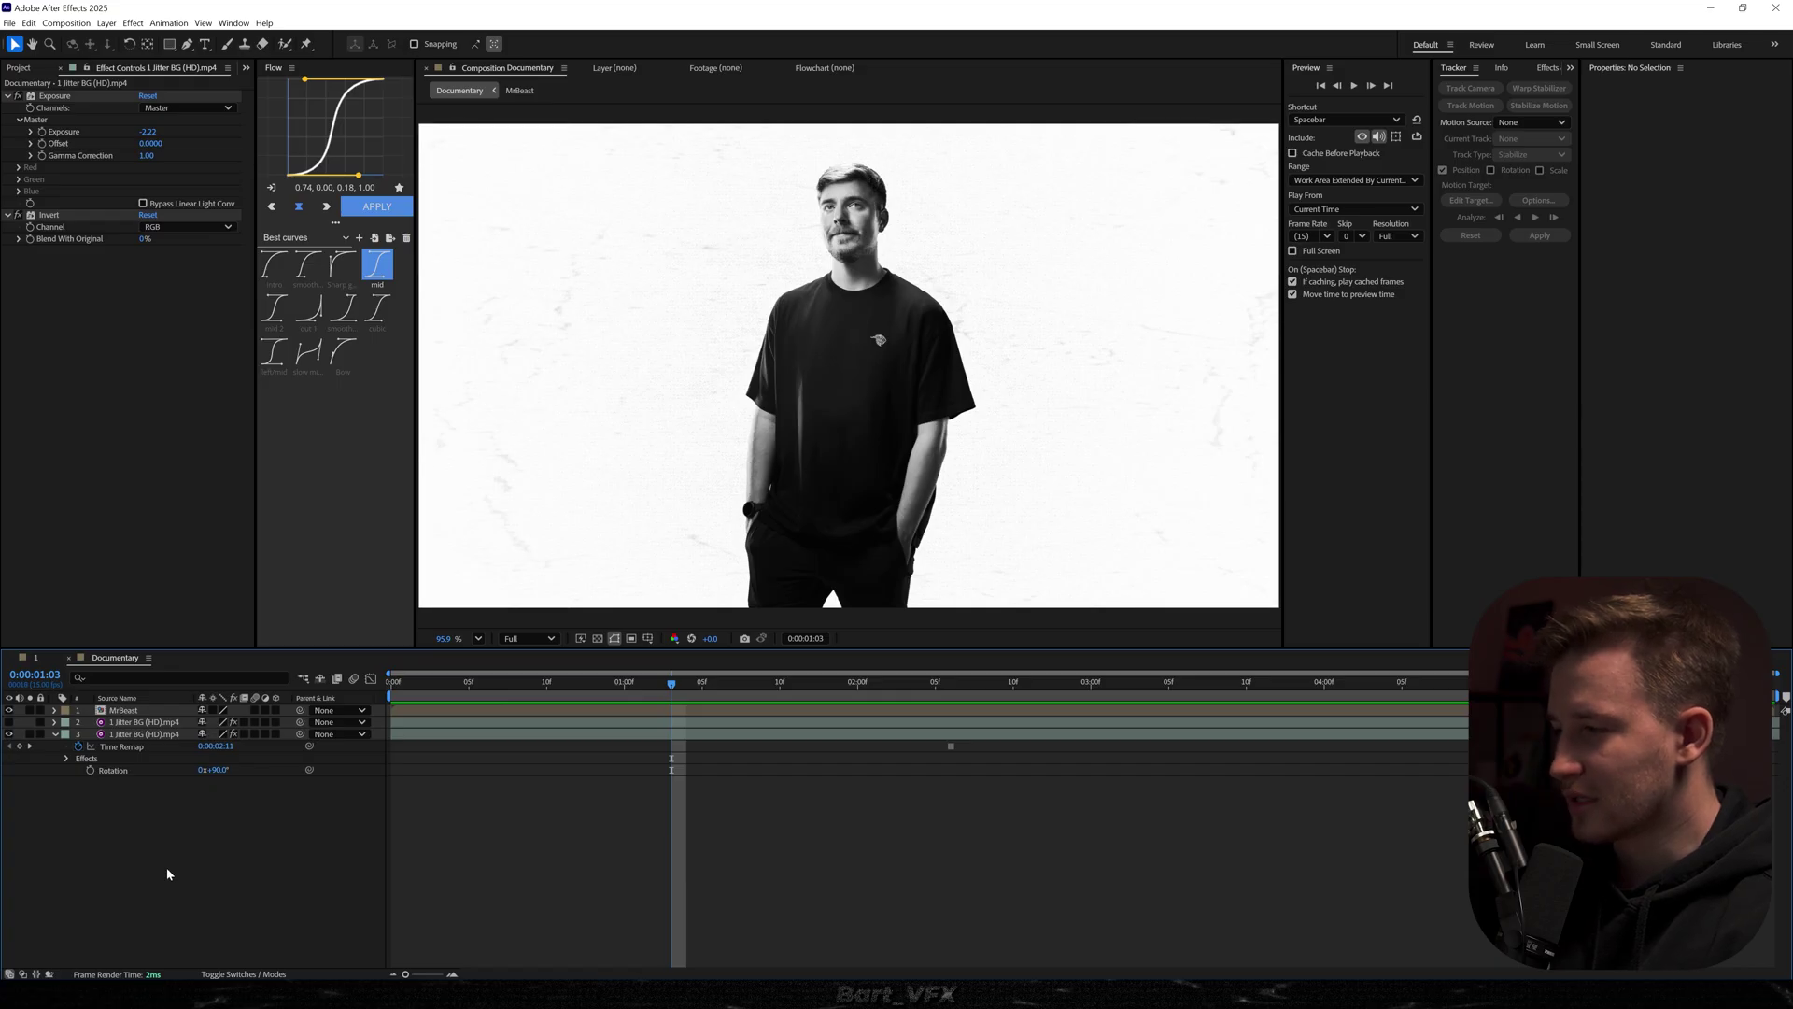
{"action": "right_click", "coordinate": [168, 873]}
{"action": "mouse_move", "coordinate": [243, 715]}
{"action": "left_click", "coordinate": [373, 751]}
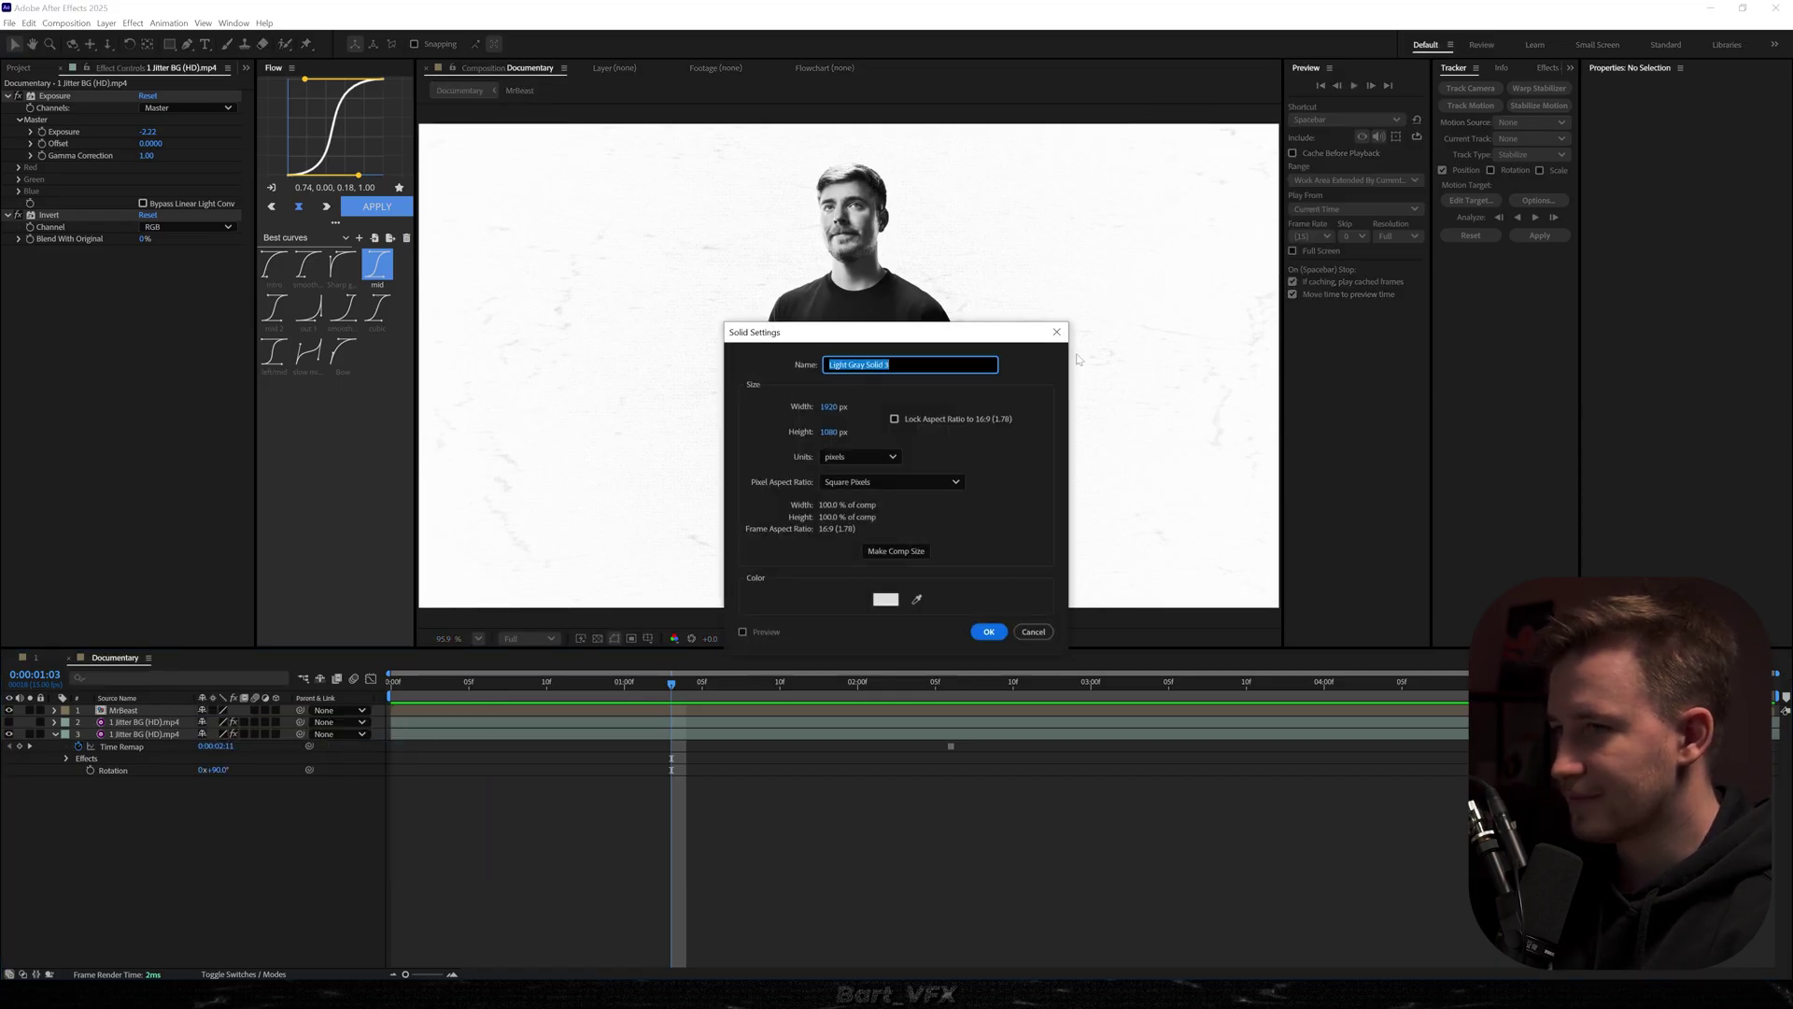
{"action": "left_click", "coordinate": [1053, 332]}
Rename the inverted background layer White BG and the upper background copy Black BG
{"action": "left_click", "coordinate": [145, 734]}
{"action": "key", "text": "Return"}
{"action": "type", "text": "White BG"}
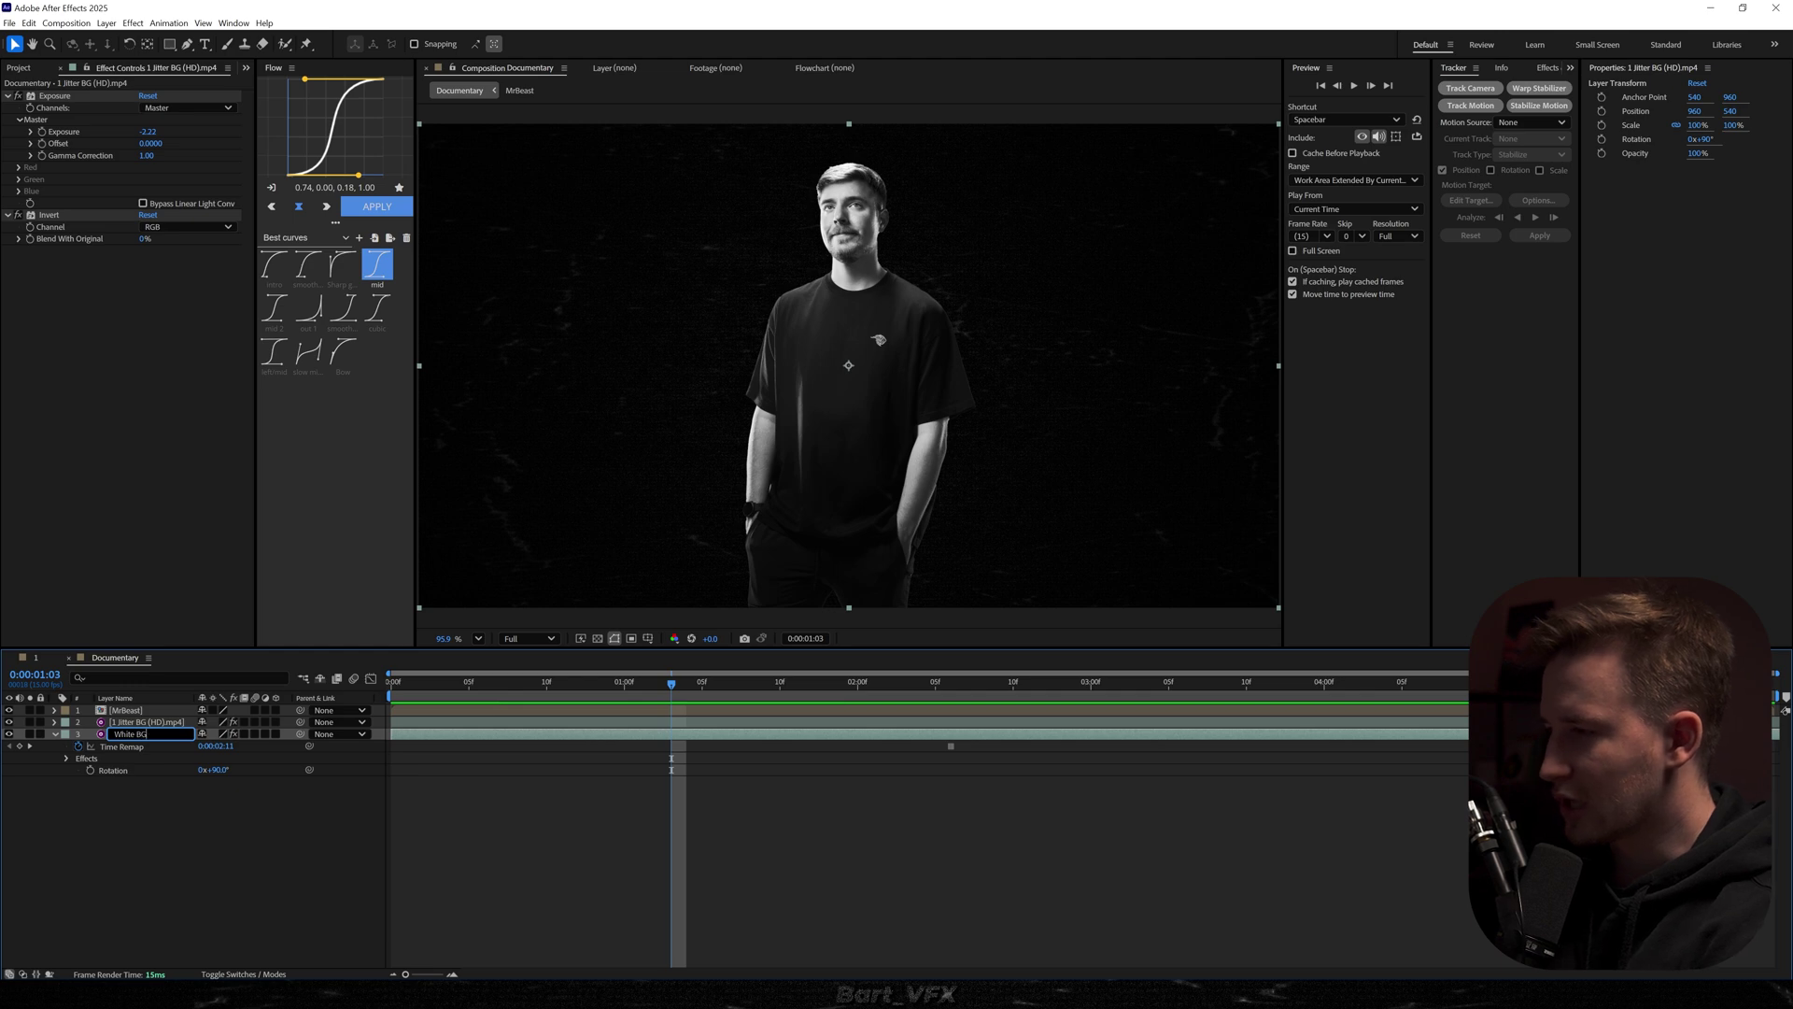
{"action": "key", "text": "Return"}
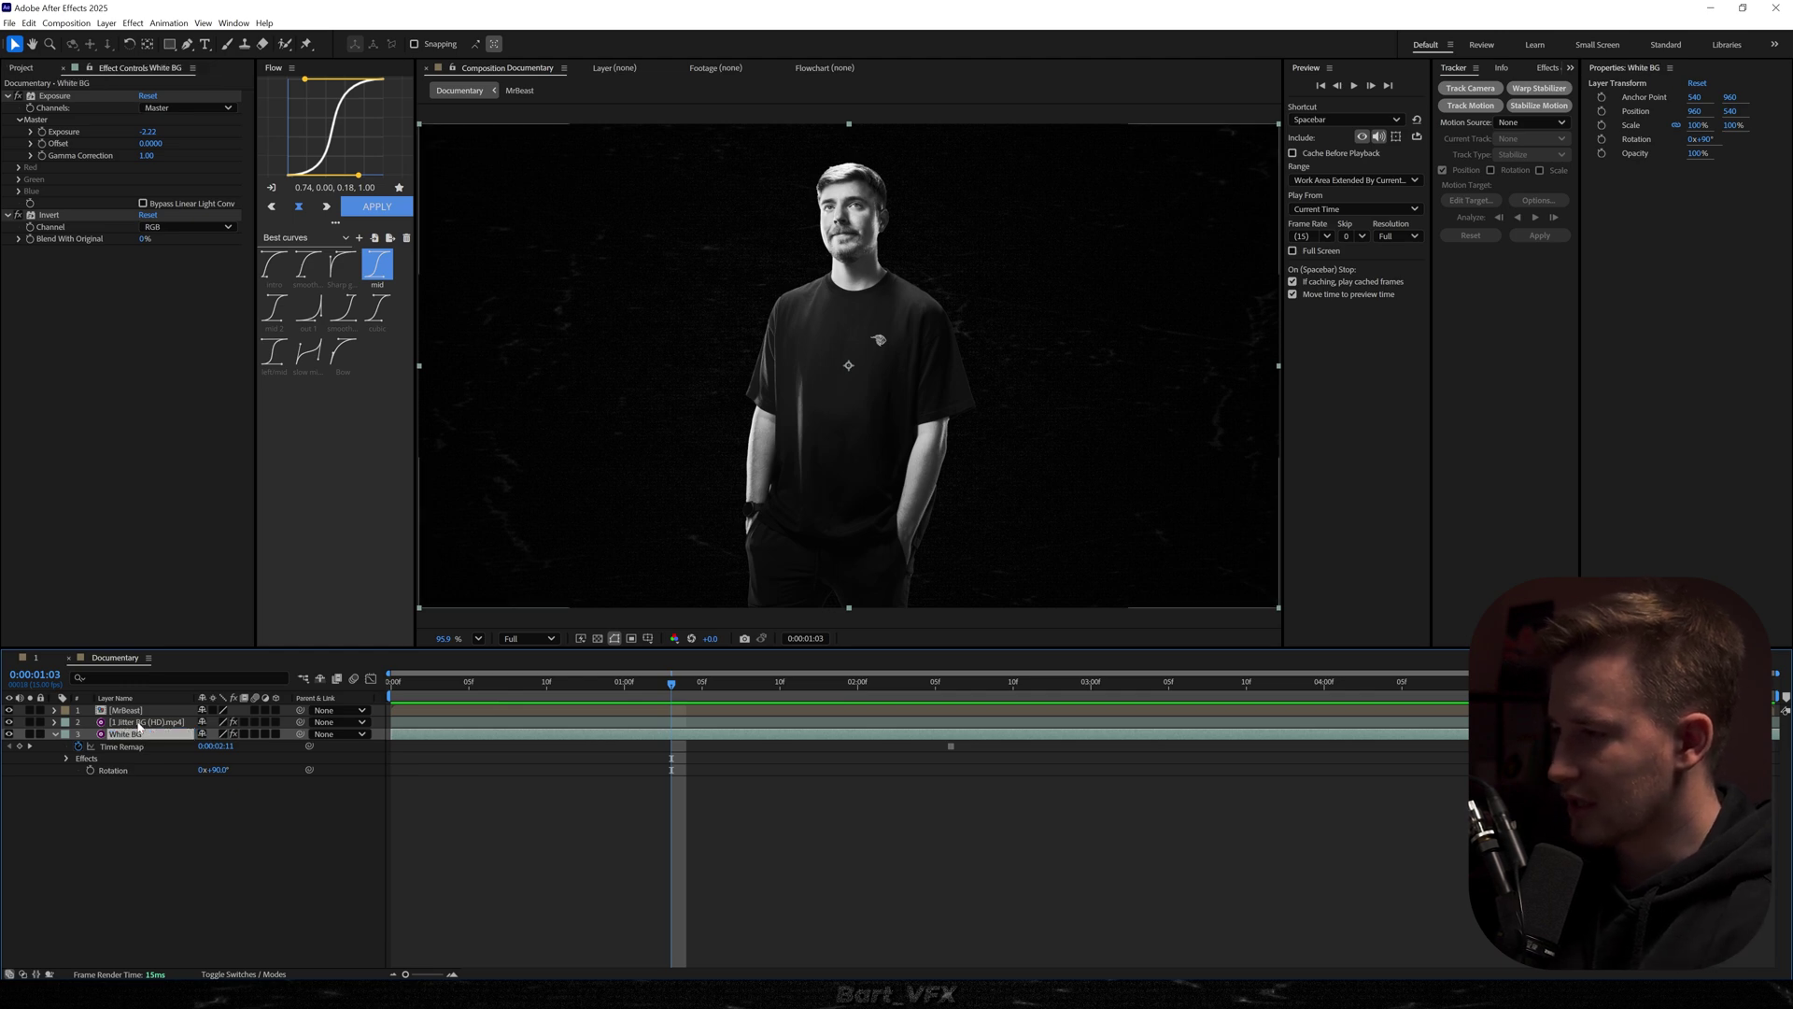
{"action": "left_click", "coordinate": [144, 723]}
{"action": "key", "text": "Return"}
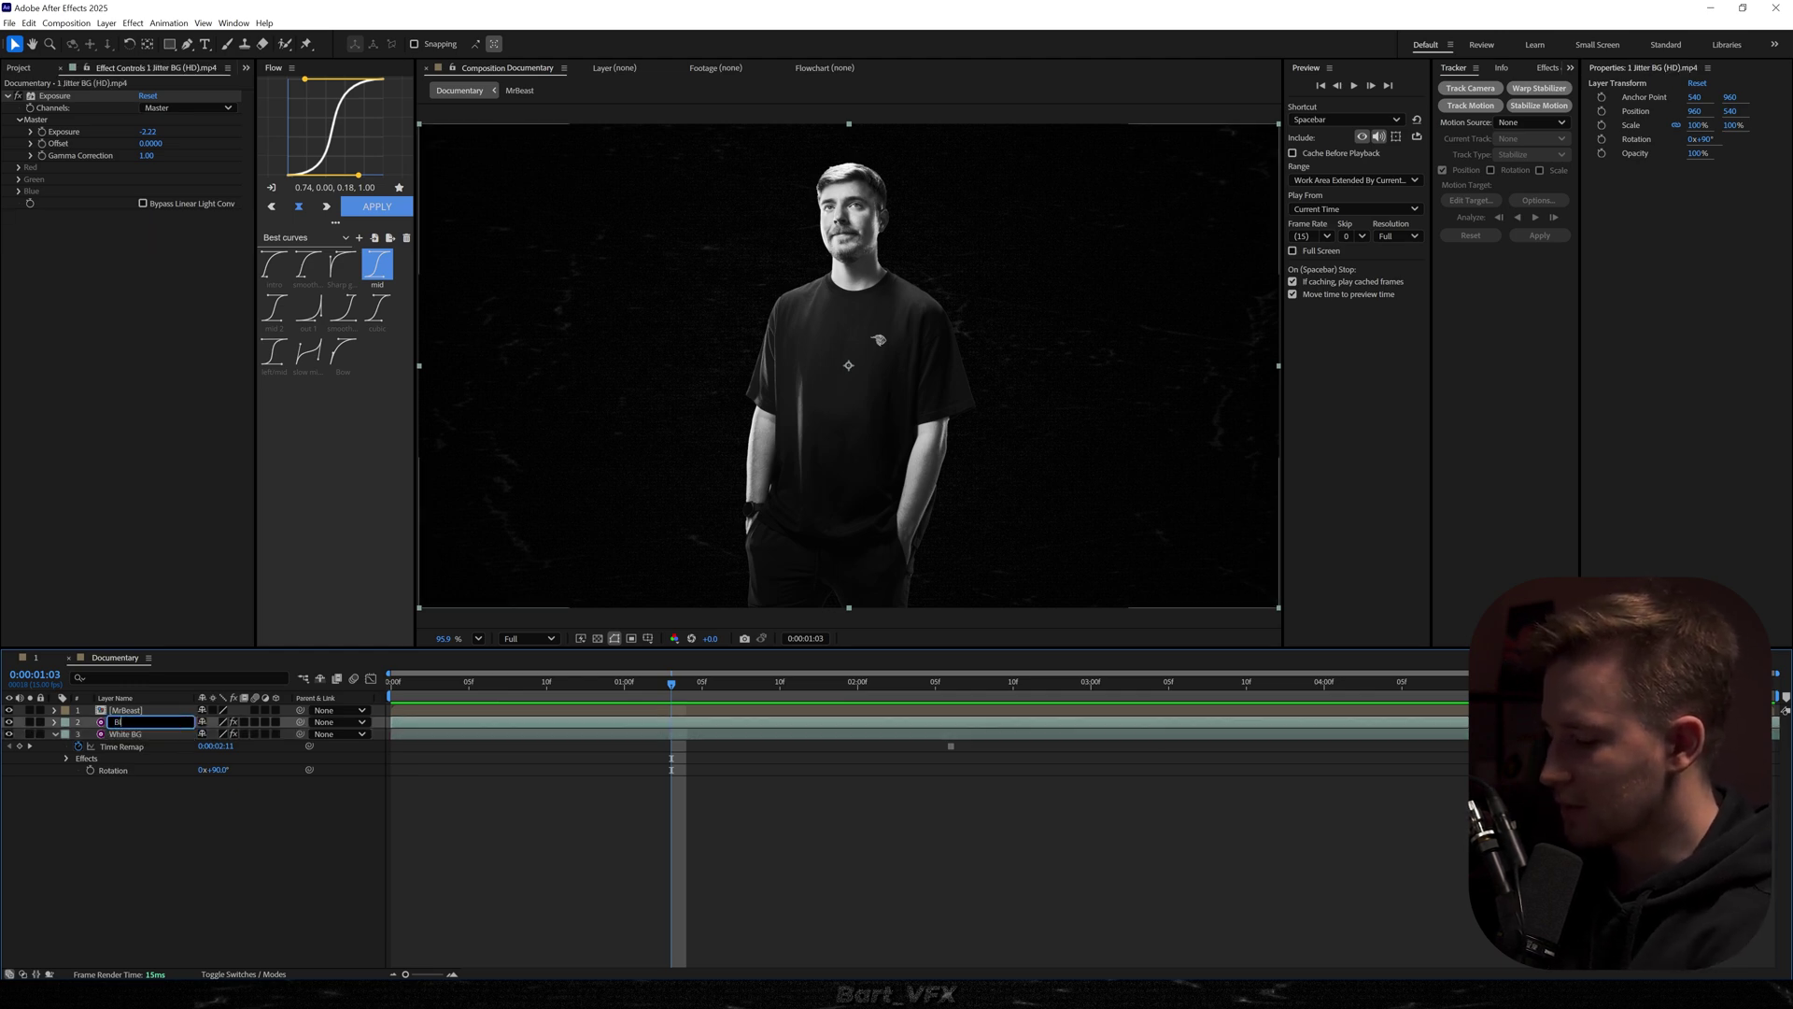
{"action": "key", "text": "Return"}
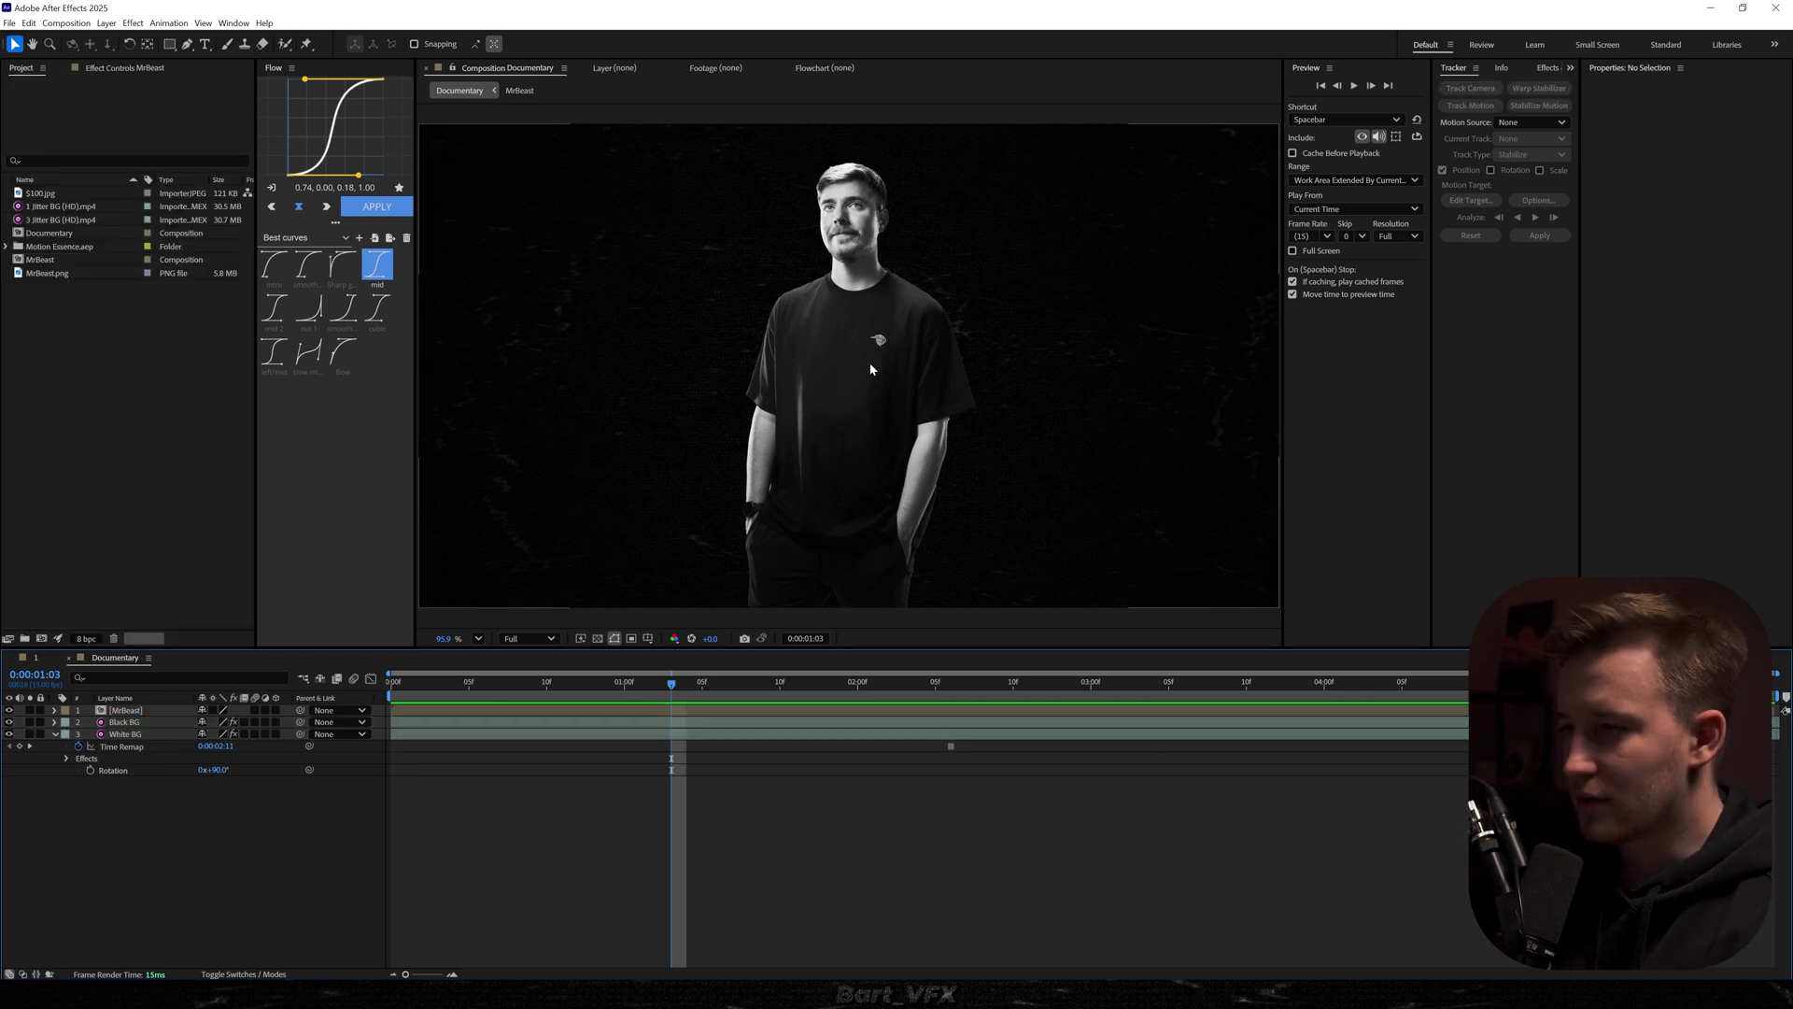
Keyframe MrBeast's position from 1249.8, 1613.6 at the first frame to 1249.8, 703.6 at 0:00:01:03, and ease both keyframes
{"action": "left_click_drag", "start_coordinate": [858, 406], "coordinate": [987, 476]}
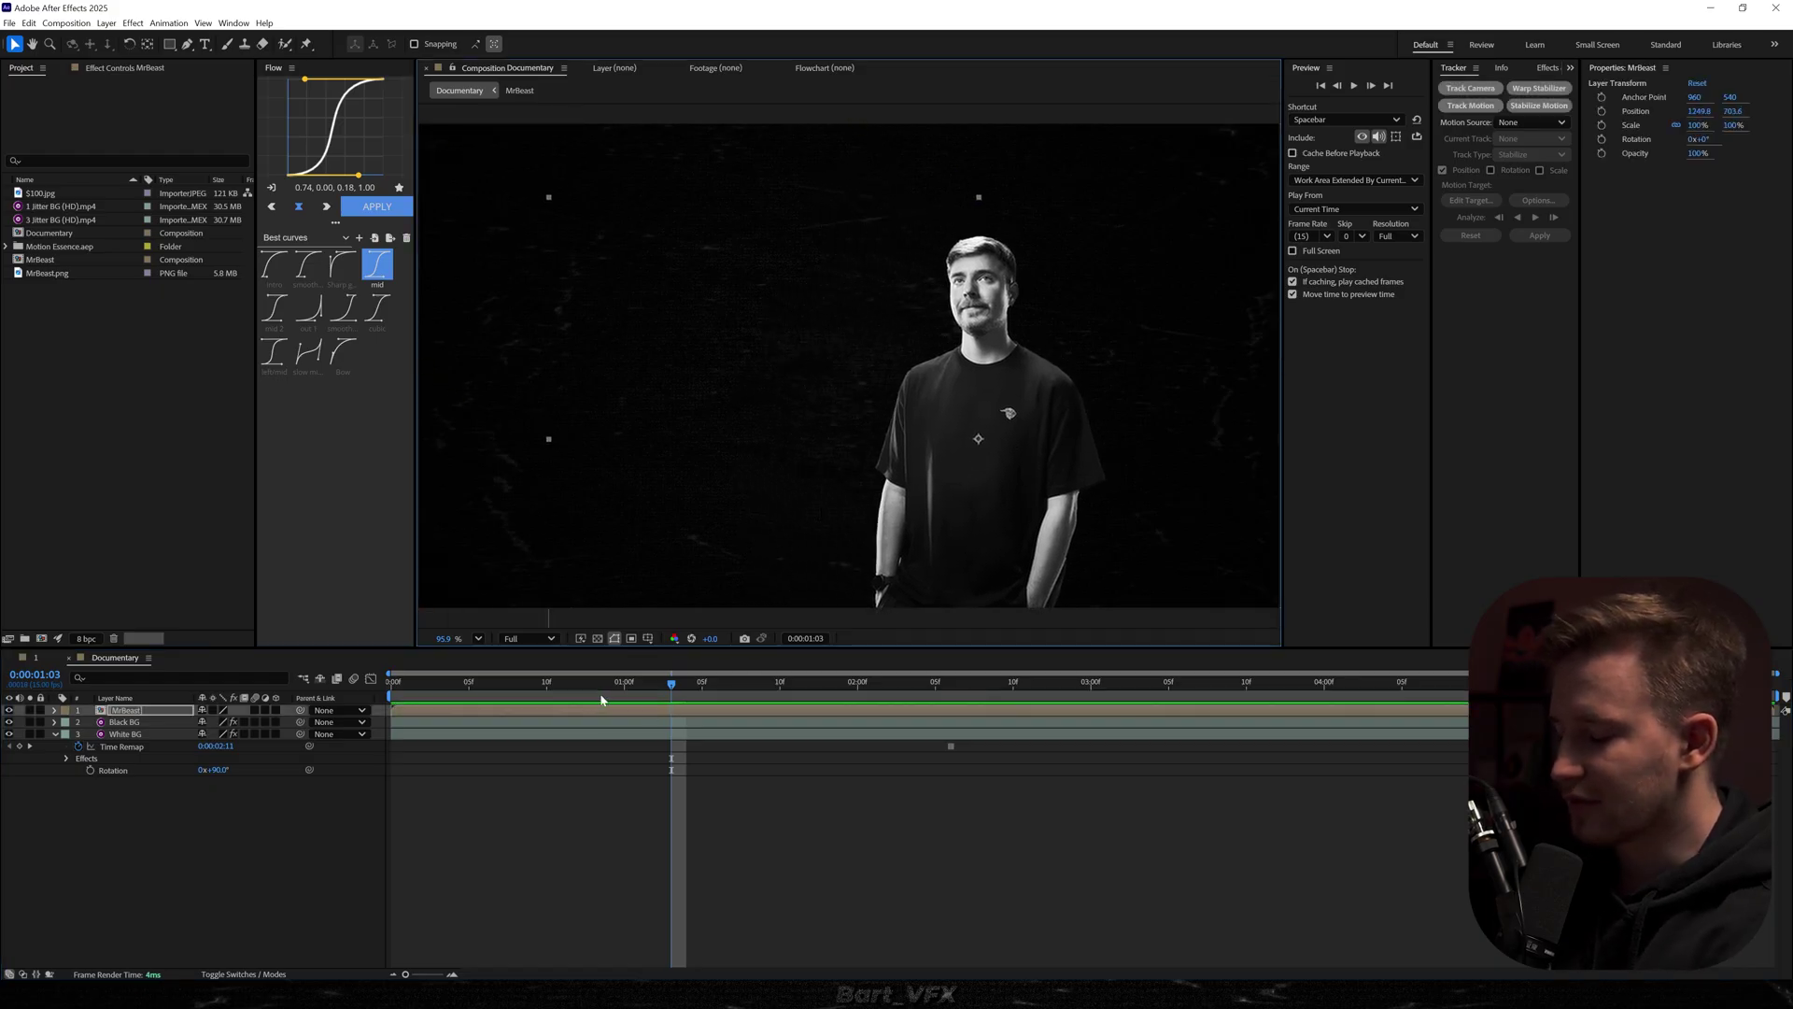
{"action": "key", "text": "alt+shift+p"}
{"action": "key", "text": "Home"}
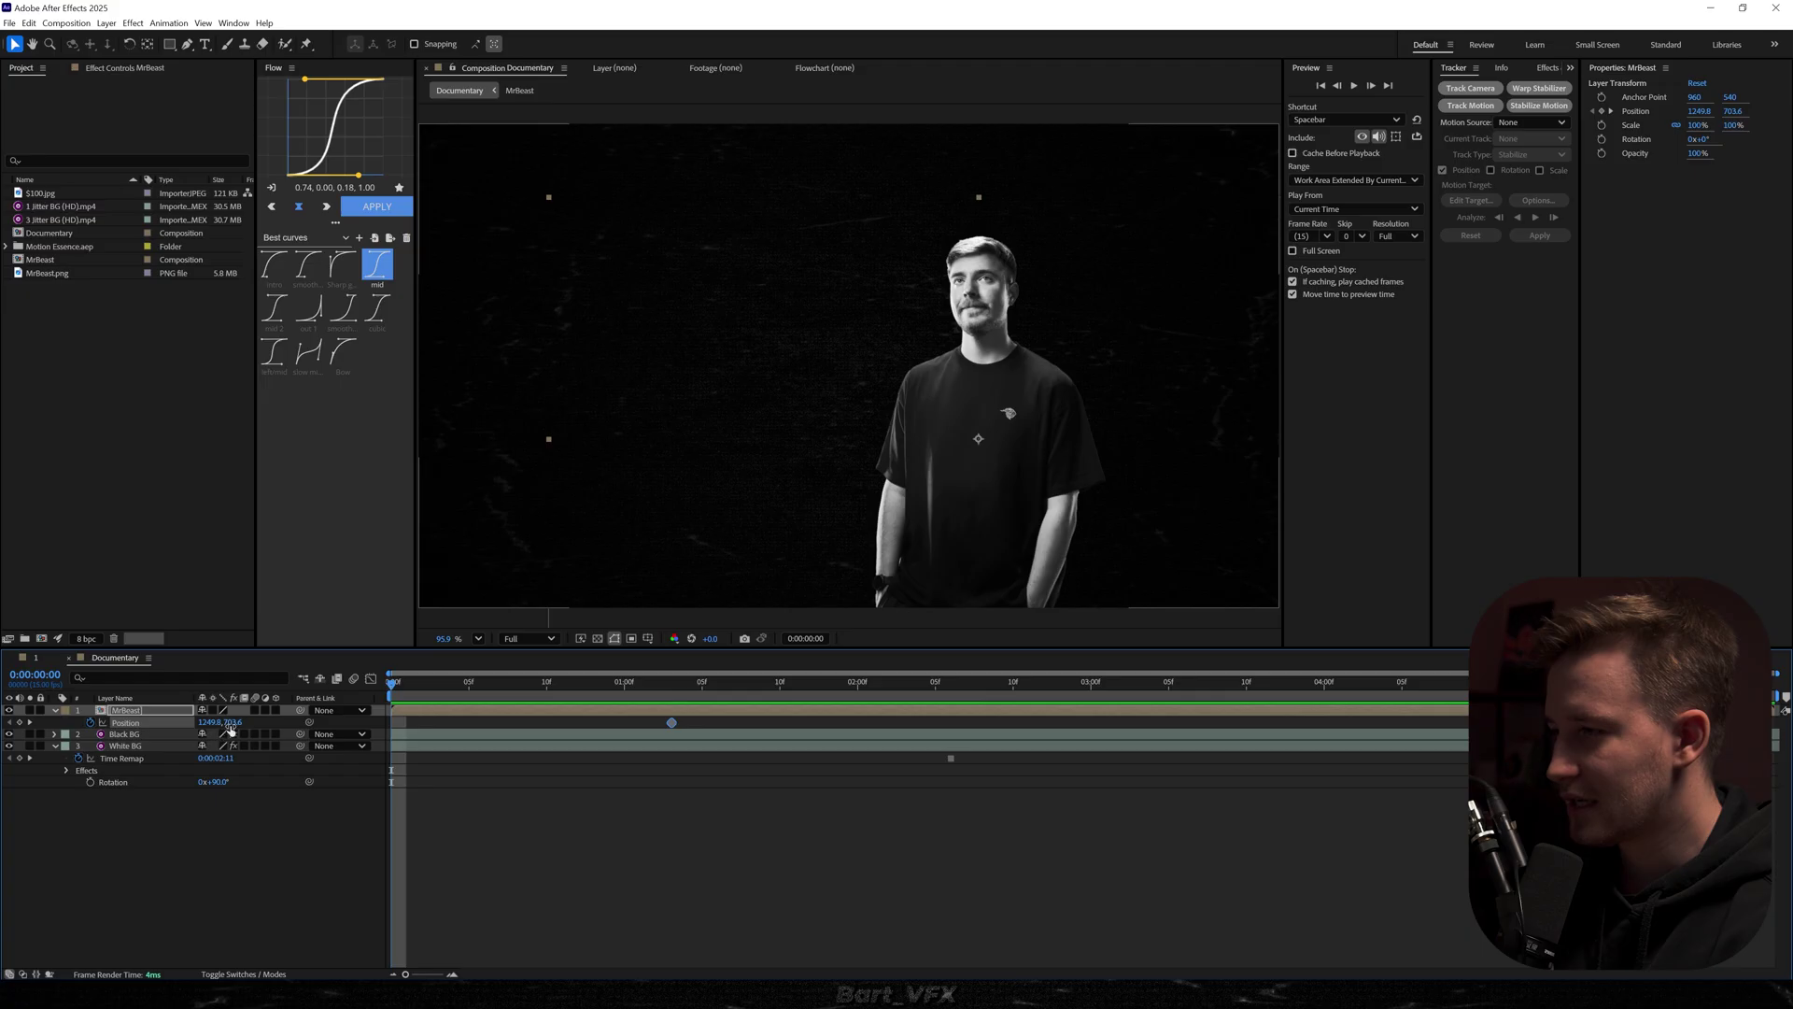
{"action": "left_click_drag", "start_coordinate": [232, 722], "coordinate": [852, 741]}
{"action": "left_click", "coordinate": [726, 727]}
{"action": "left_click_drag", "start_coordinate": [726, 727], "coordinate": [342, 725]}
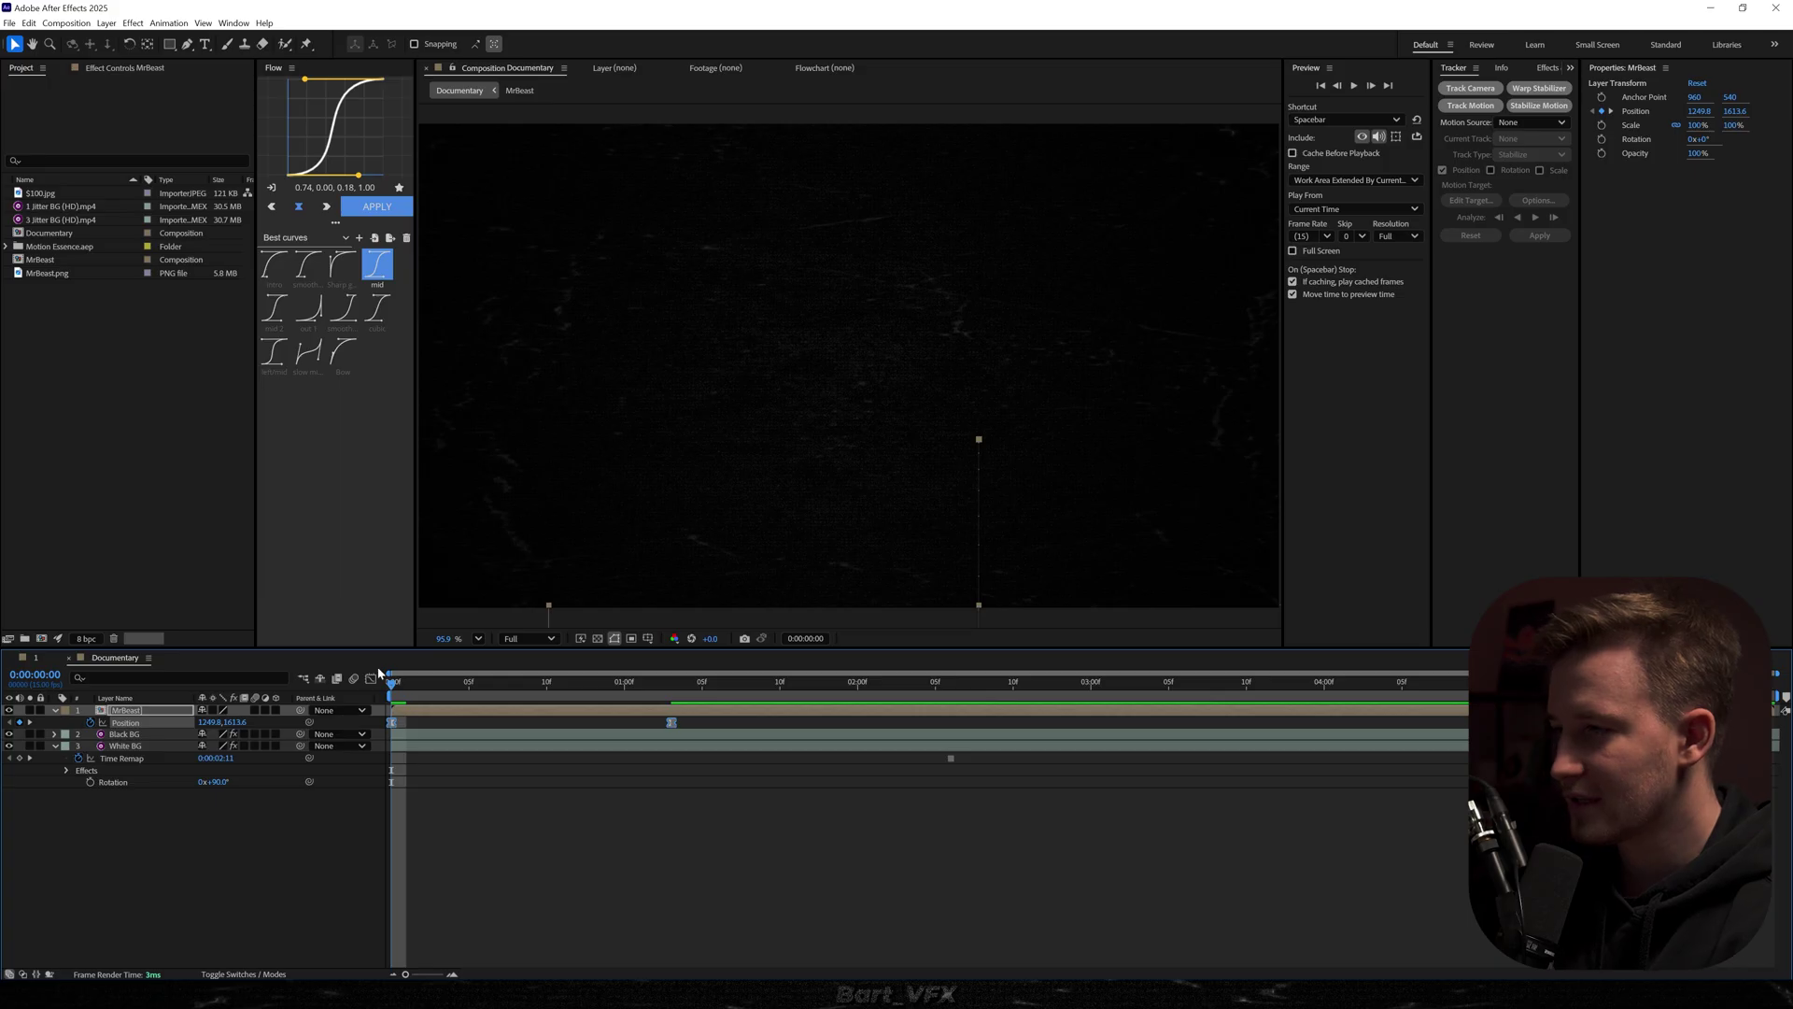
Reshape the speed graph of MrBeast's position to peak at the start and slow down gradually, and preview the rise
{"action": "left_click", "coordinate": [371, 679]}
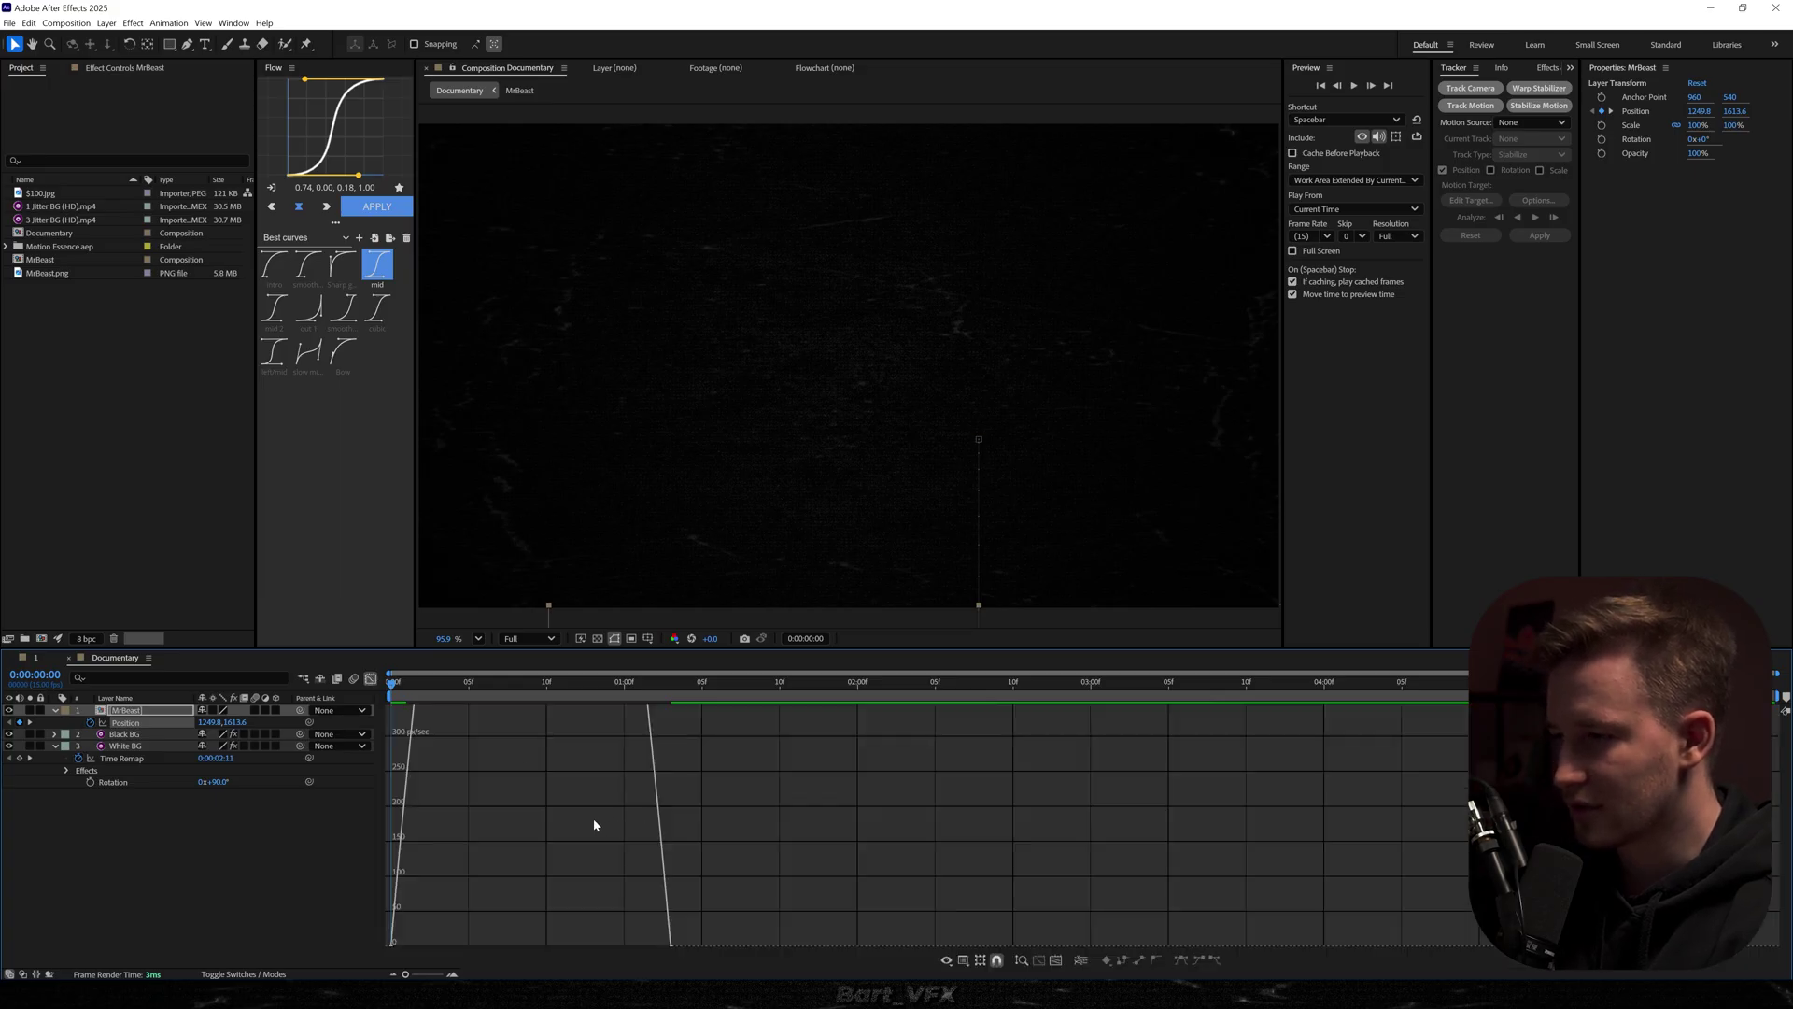
{"action": "left_click_drag", "start_coordinate": [626, 839], "coordinate": [422, 846]}
{"action": "key", "text": "space"}
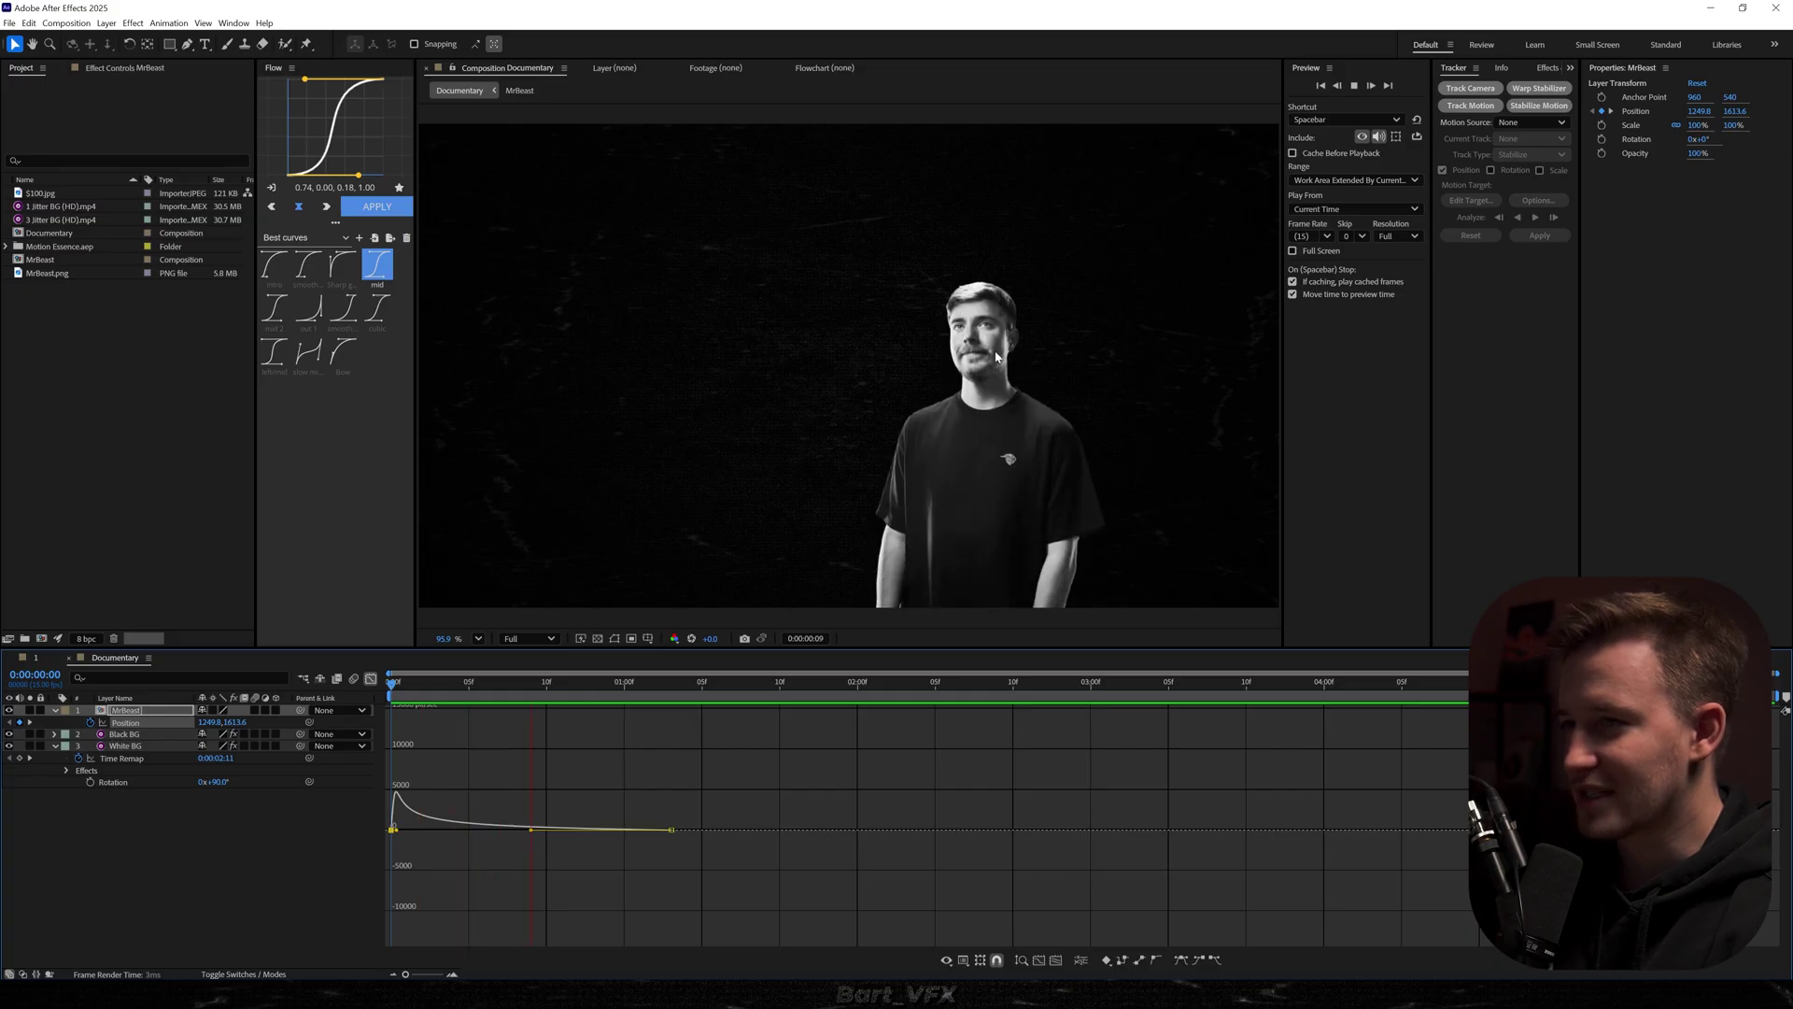
{"action": "key", "text": "space"}
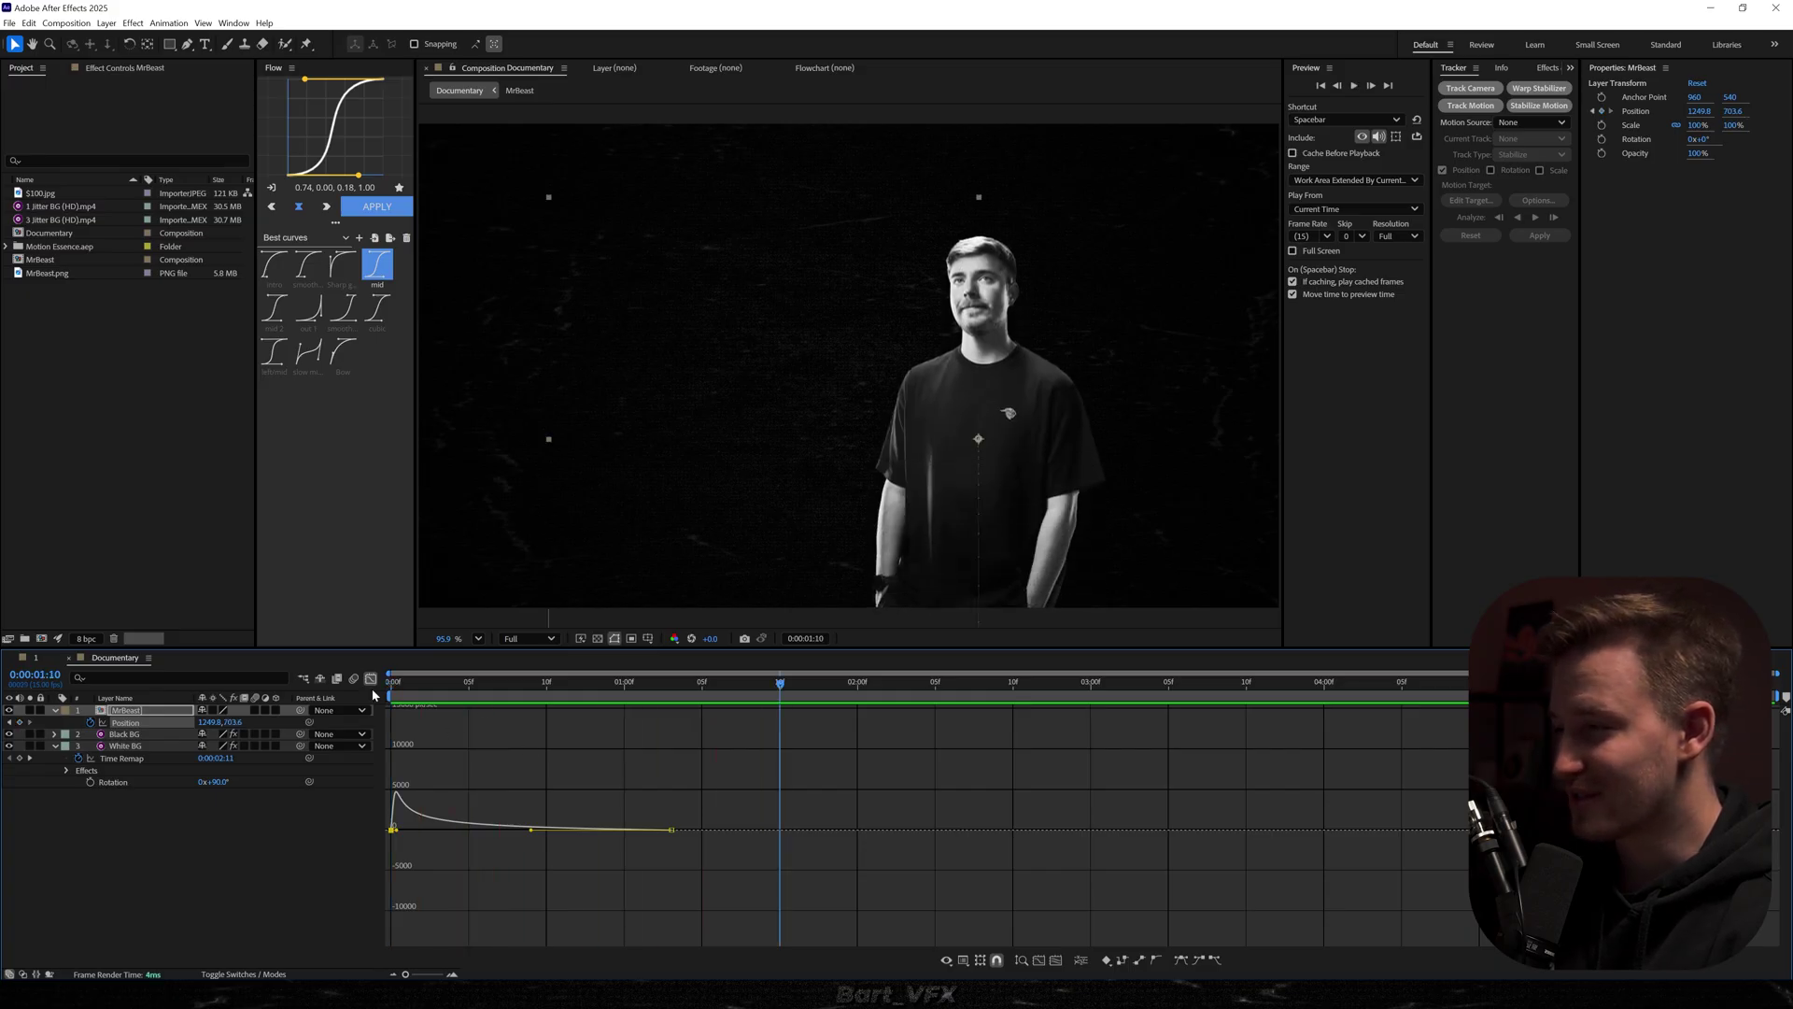
{"action": "key", "text": "Home"}
{"action": "key", "text": "space"}
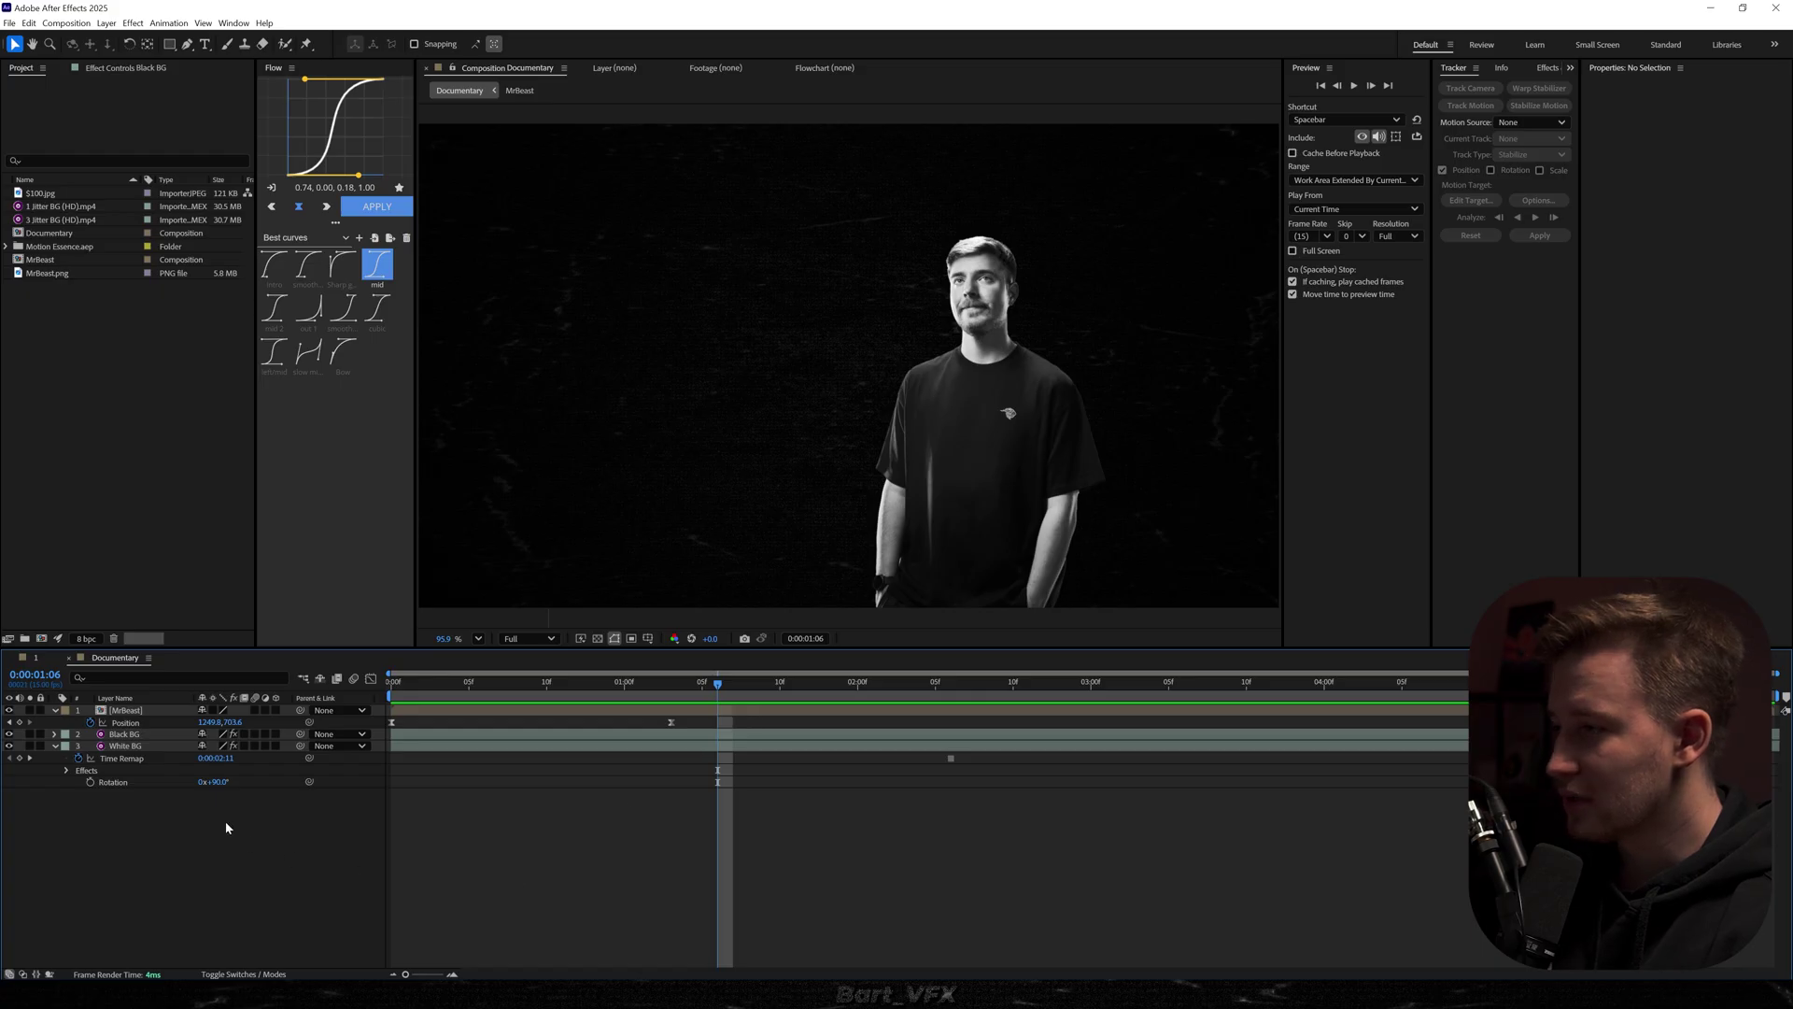
Mask the Black BG layer with a large circle centred behind MrBeast, its upper edge level with his chin
{"action": "left_click", "coordinate": [125, 735]}
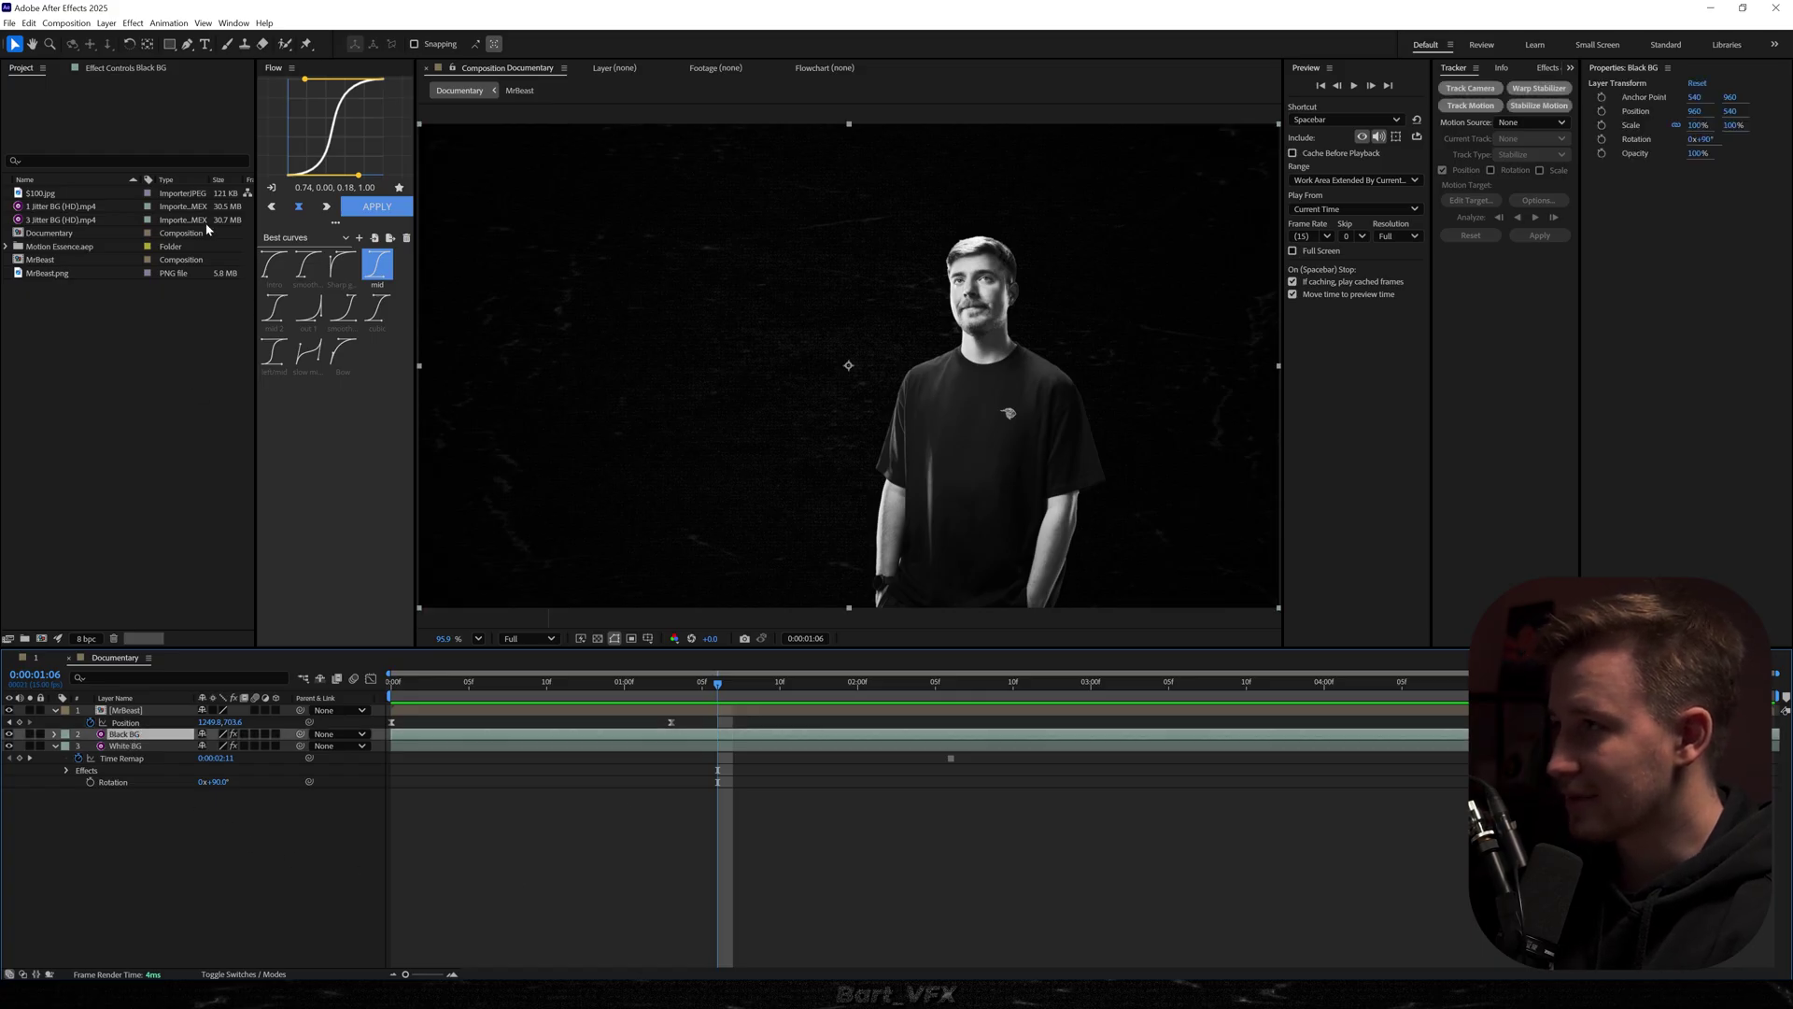
{"action": "left_click", "coordinate": [171, 45]}
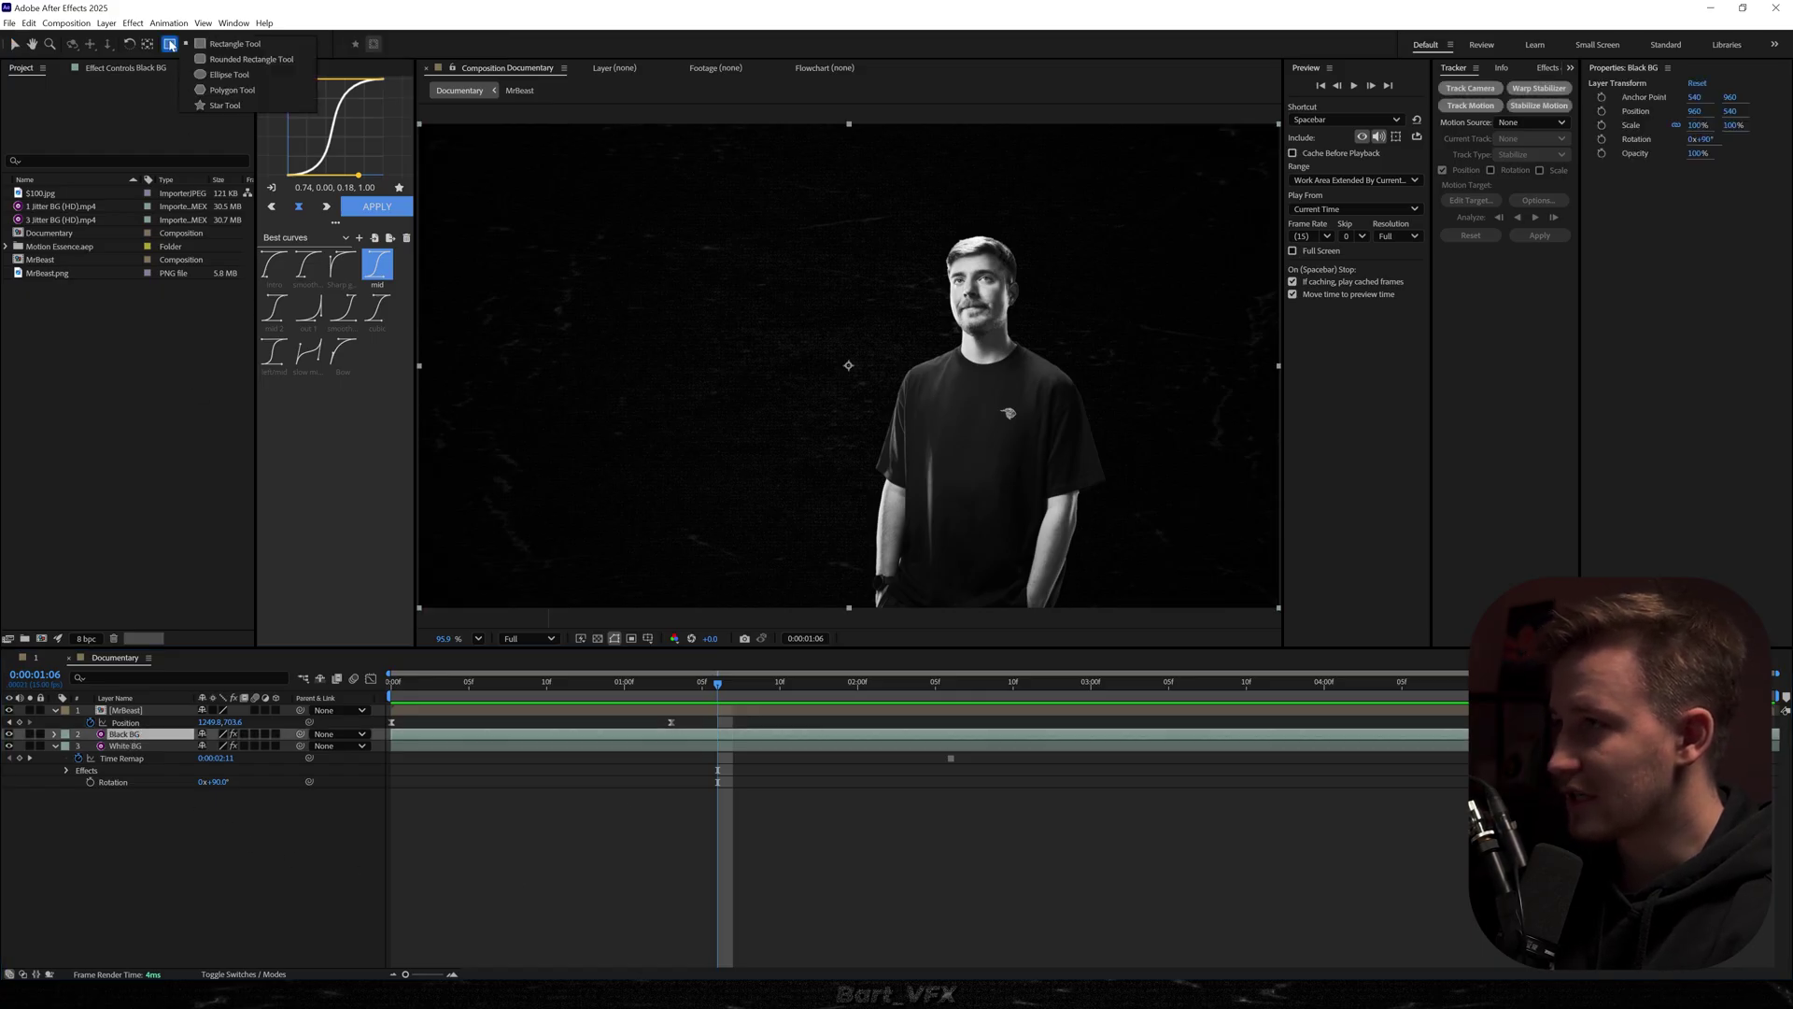
{"action": "left_click", "coordinate": [258, 75]}
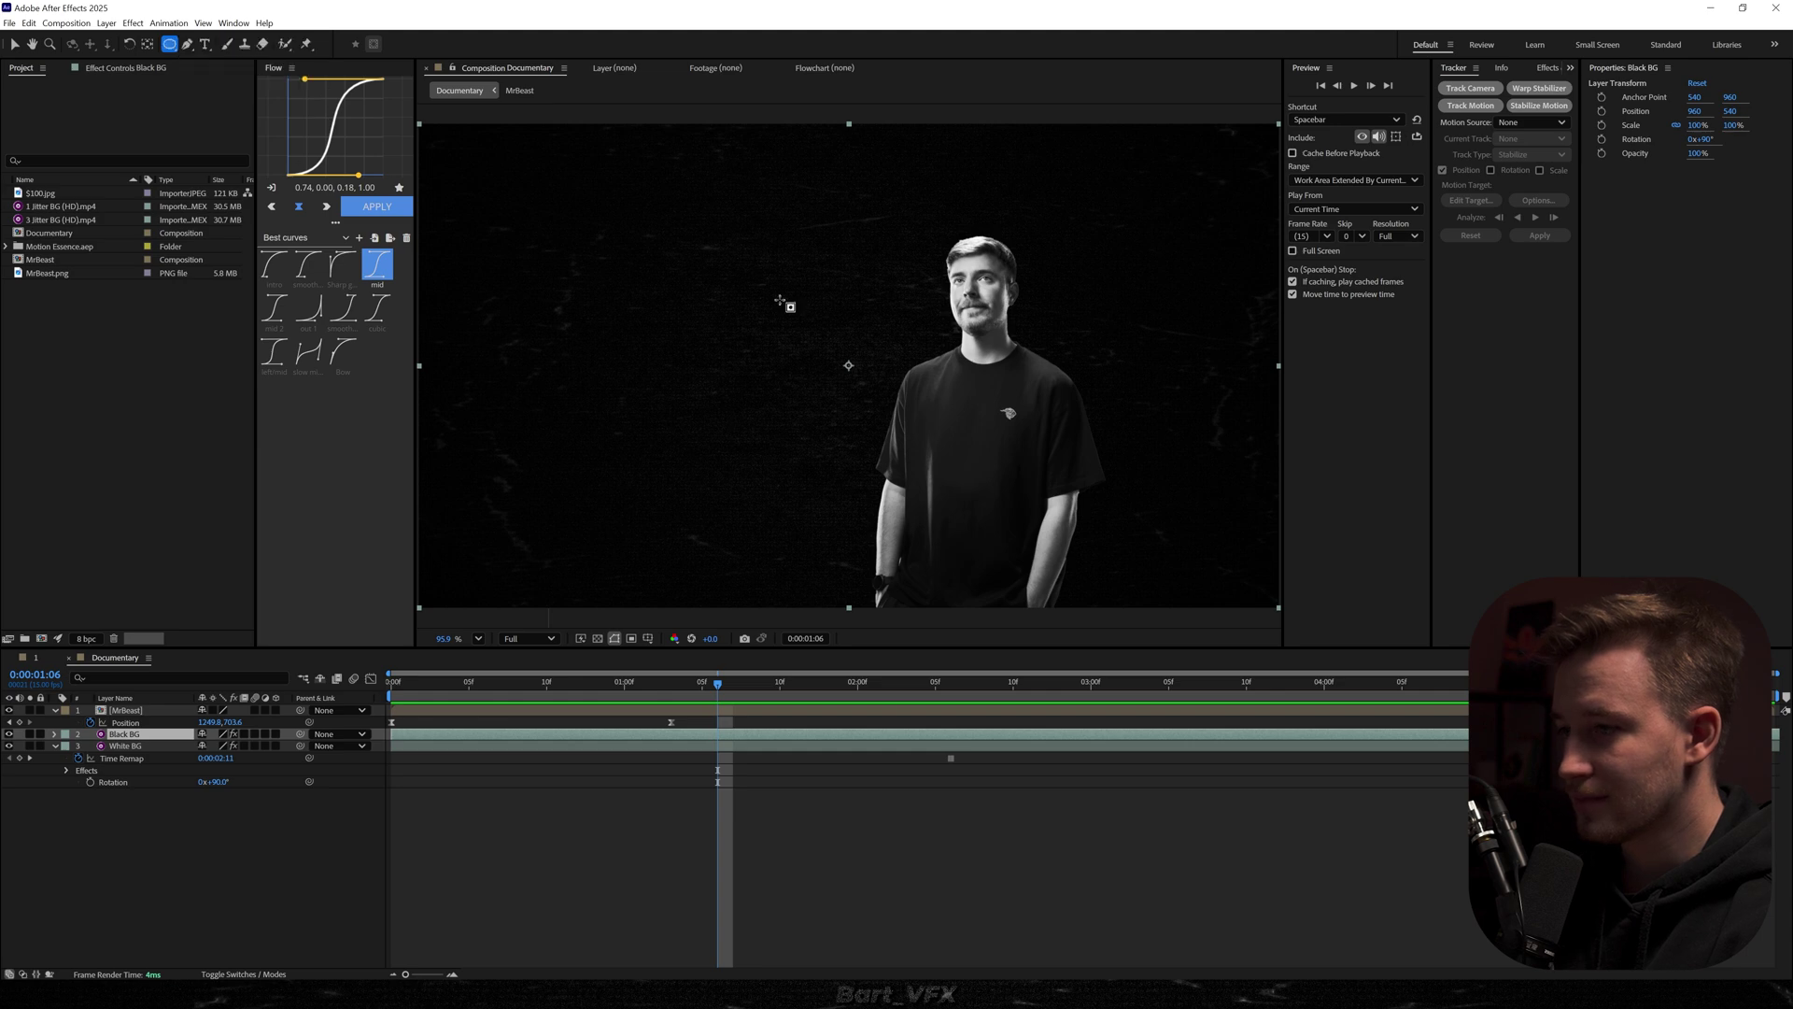
{"action": "left_click_drag", "start_coordinate": [783, 329], "coordinate": [1282, 761]}
{"action": "key", "text": "v"}
{"action": "double_click", "coordinate": [769, 580]}
{"action": "left_click_drag", "start_coordinate": [845, 571], "coordinate": [798, 558]}
{"action": "mouse_move", "coordinate": [1242, 311]}
{"action": "left_mouse_down"}
{"action": "mouse_move", "coordinate": [1273, 288]}
{"action": "mouse_move", "coordinate": [1250, 303]}
{"action": "left_mouse_up"}
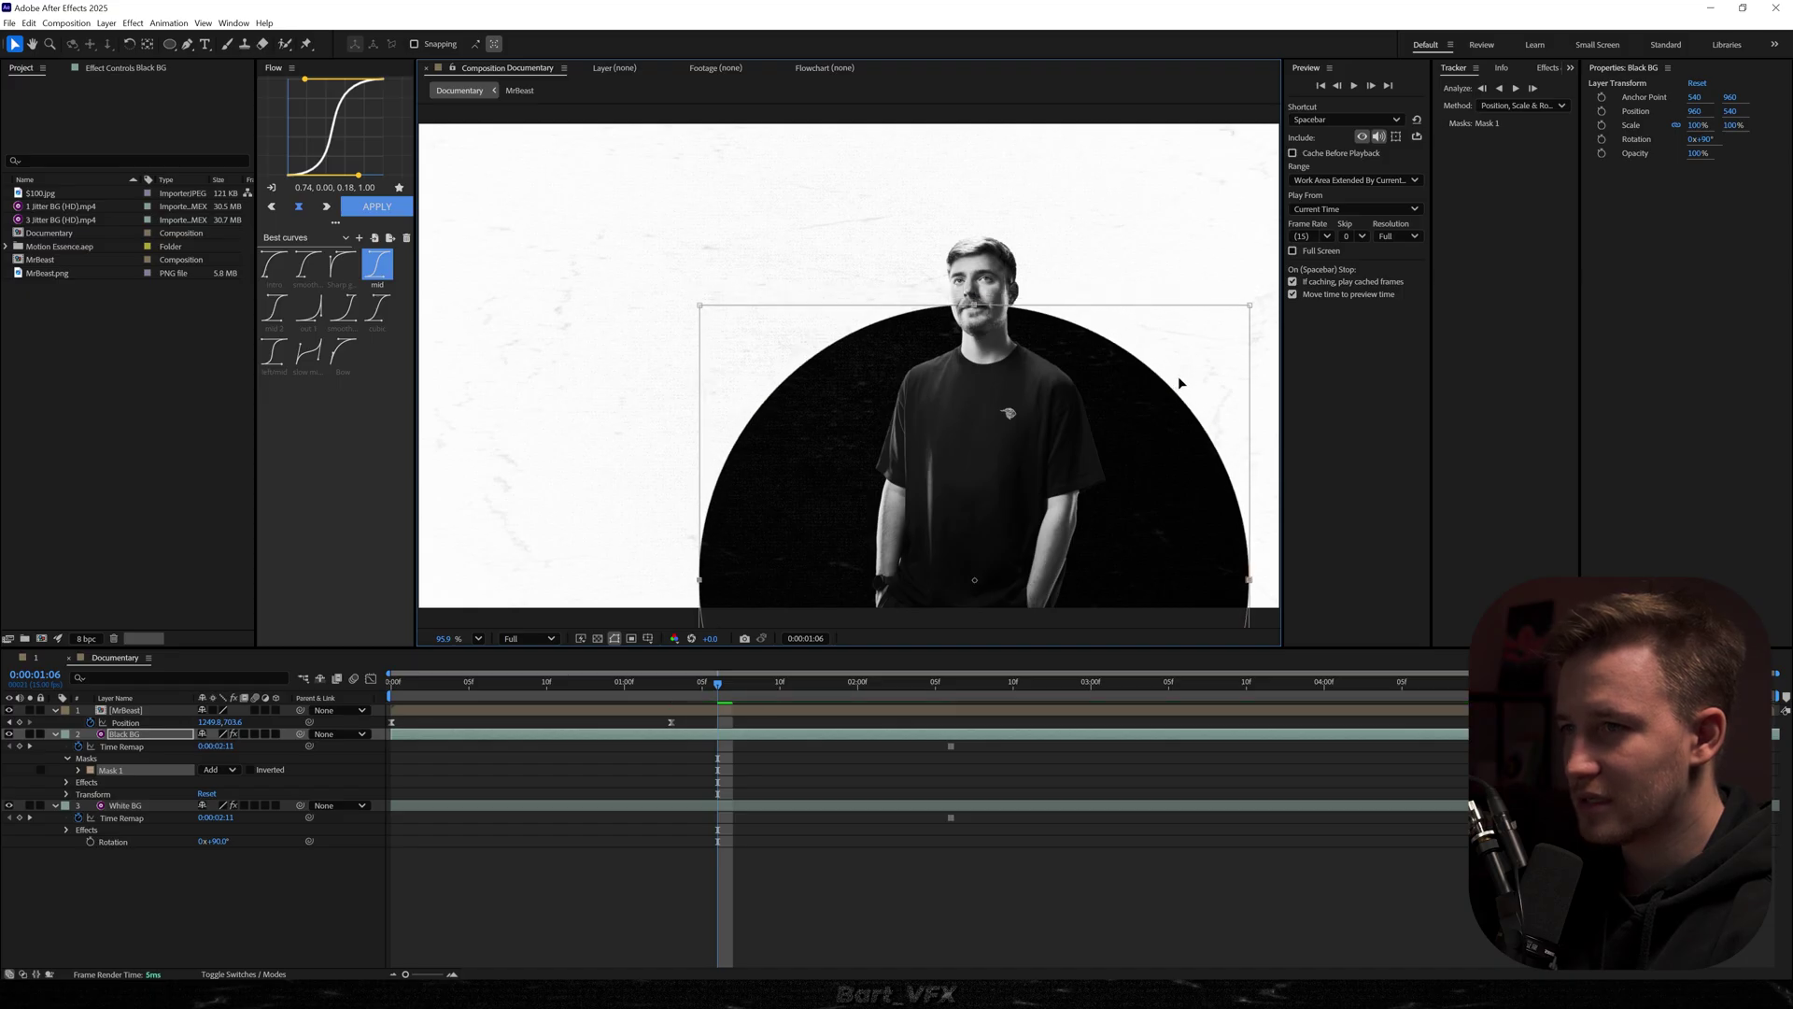
Keyframe the Black BG mask path to grow from a shrunken circle at 0:00:00:04 to full size at 0:00:01:01, and preview it
{"action": "left_click", "coordinate": [640, 686]}
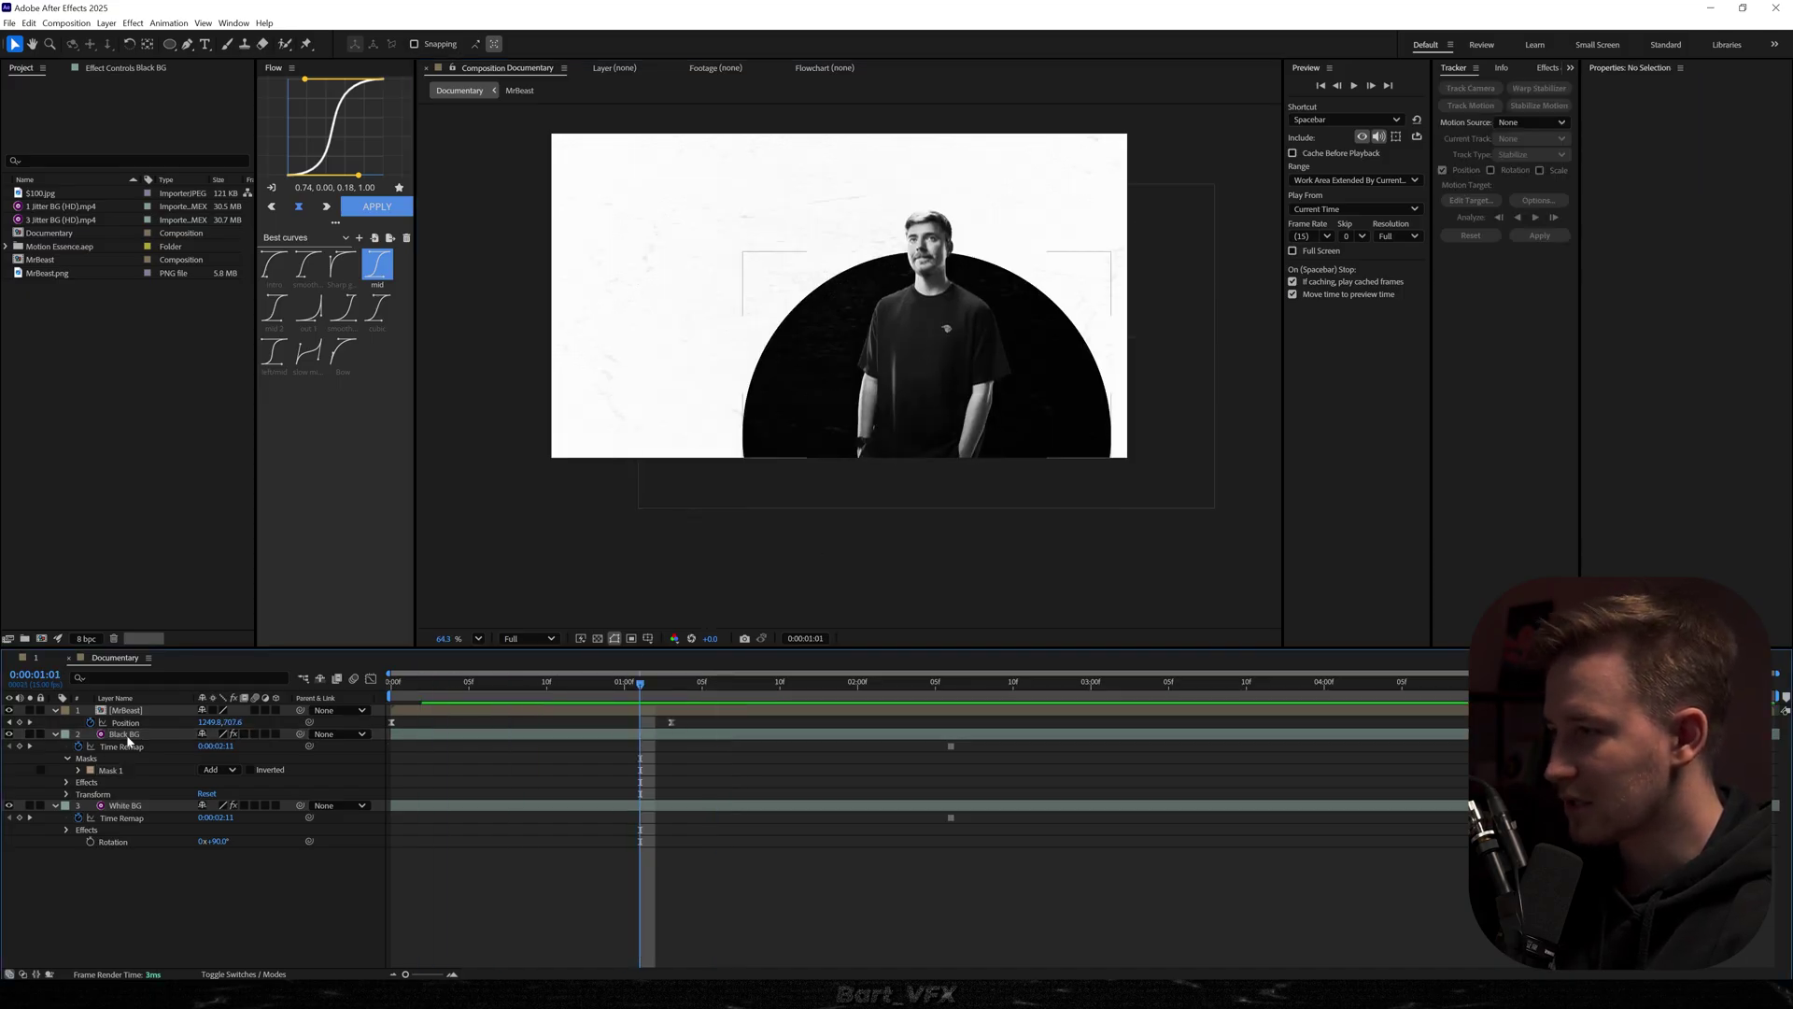
{"action": "left_click", "coordinate": [78, 770]}
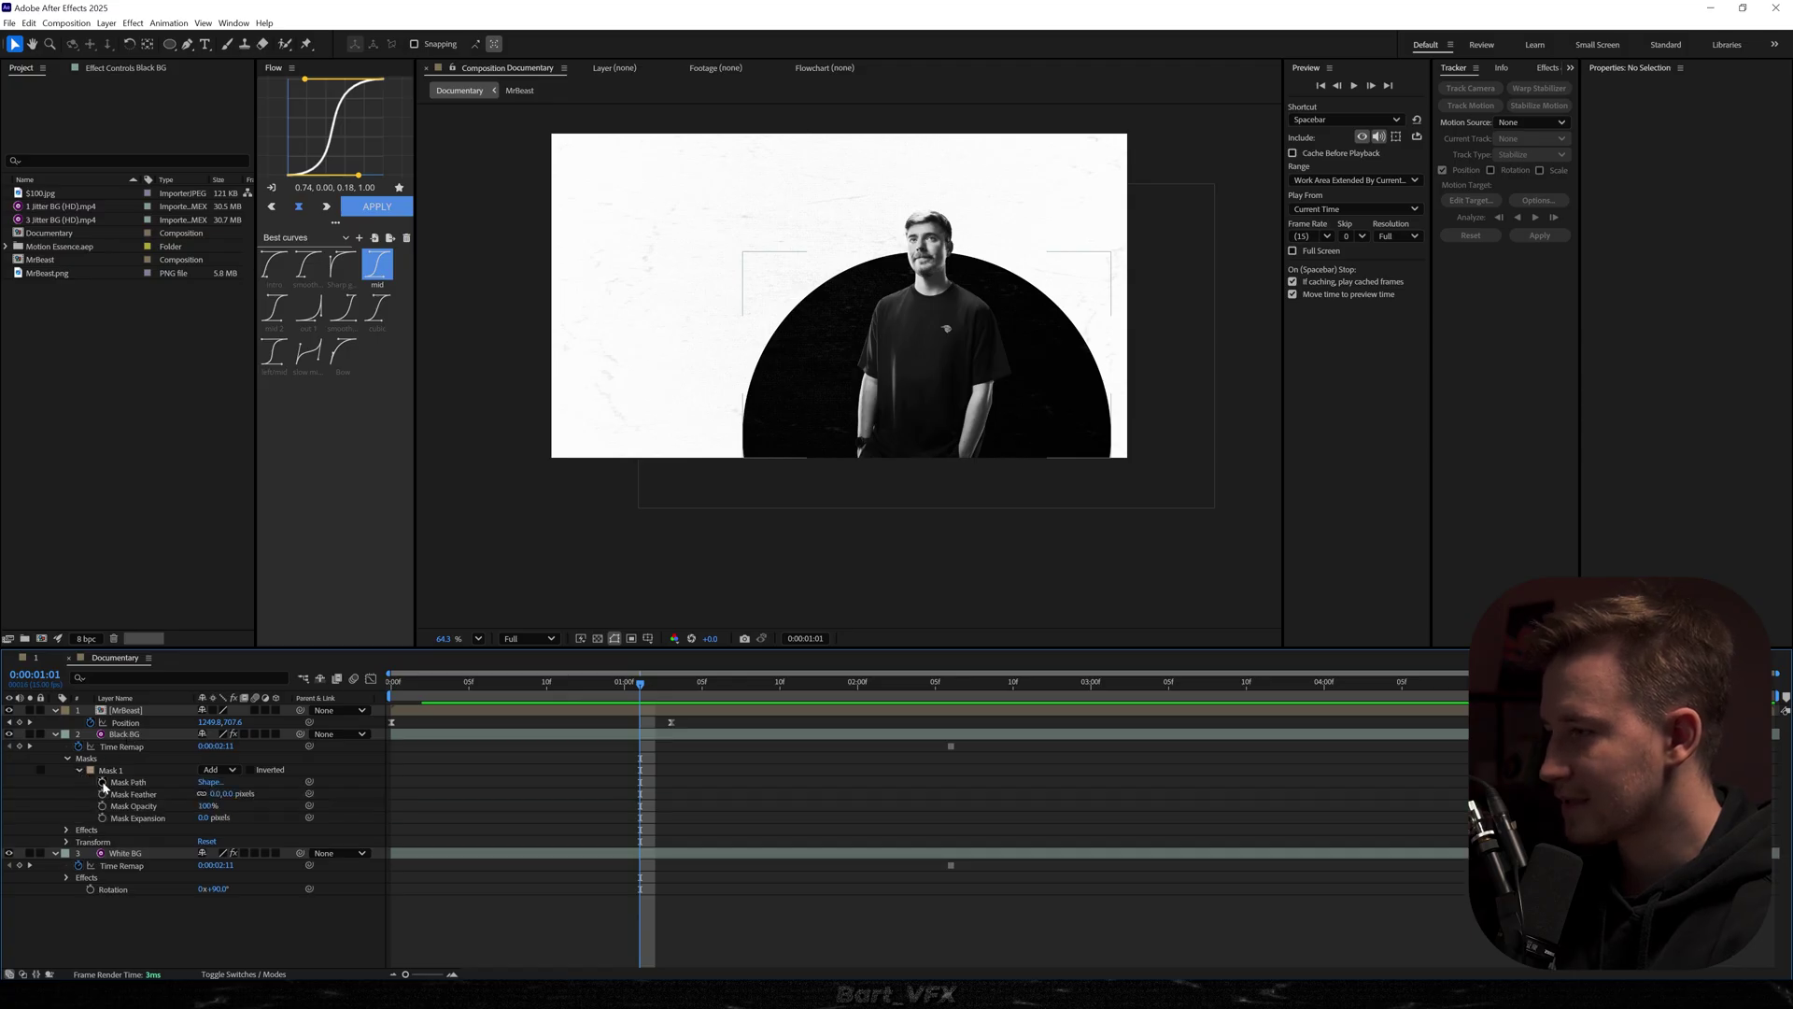
{"action": "left_click", "coordinate": [110, 769]}
{"action": "left_click_drag", "start_coordinate": [615, 695], "coordinate": [453, 694]}
{"action": "double_click", "coordinate": [929, 621]}
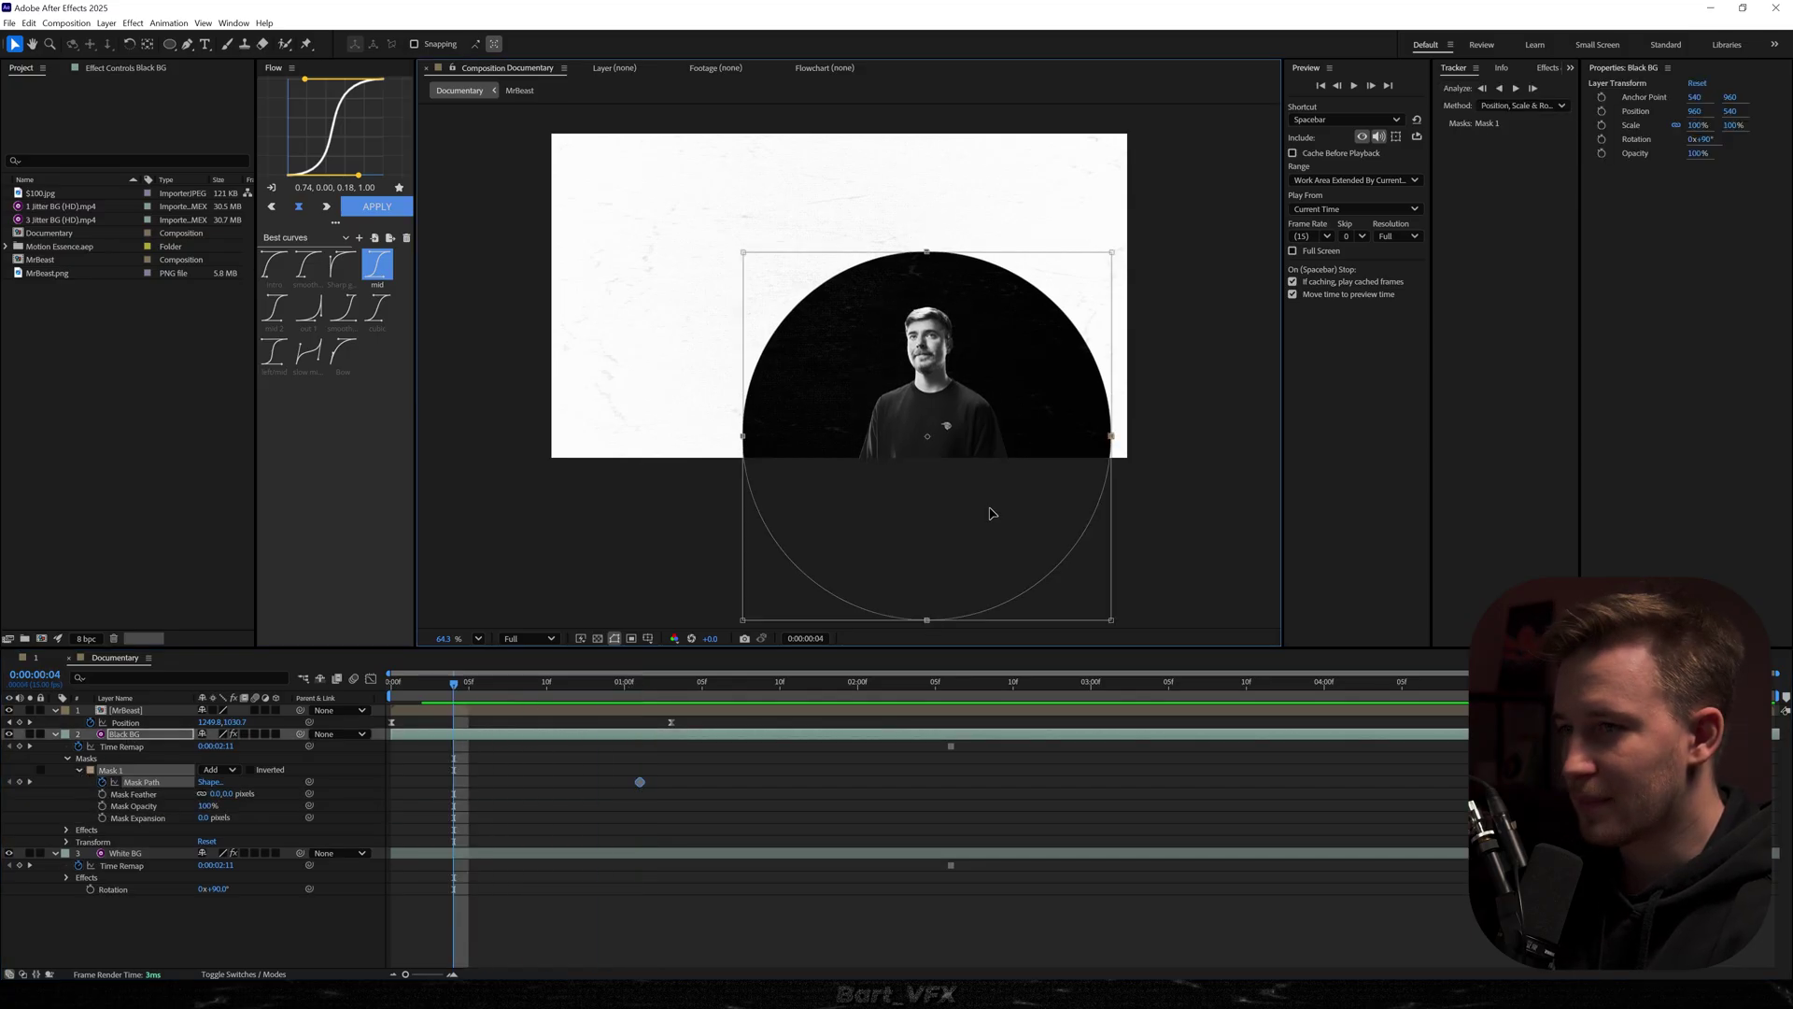
{"action": "left_click_drag", "start_coordinate": [1097, 608], "coordinate": [924, 604]}
{"action": "key", "text": "space"}
{"action": "key", "text": "space"}
{"action": "left_click", "coordinate": [422, 682]}
{"action": "key", "text": "space"}
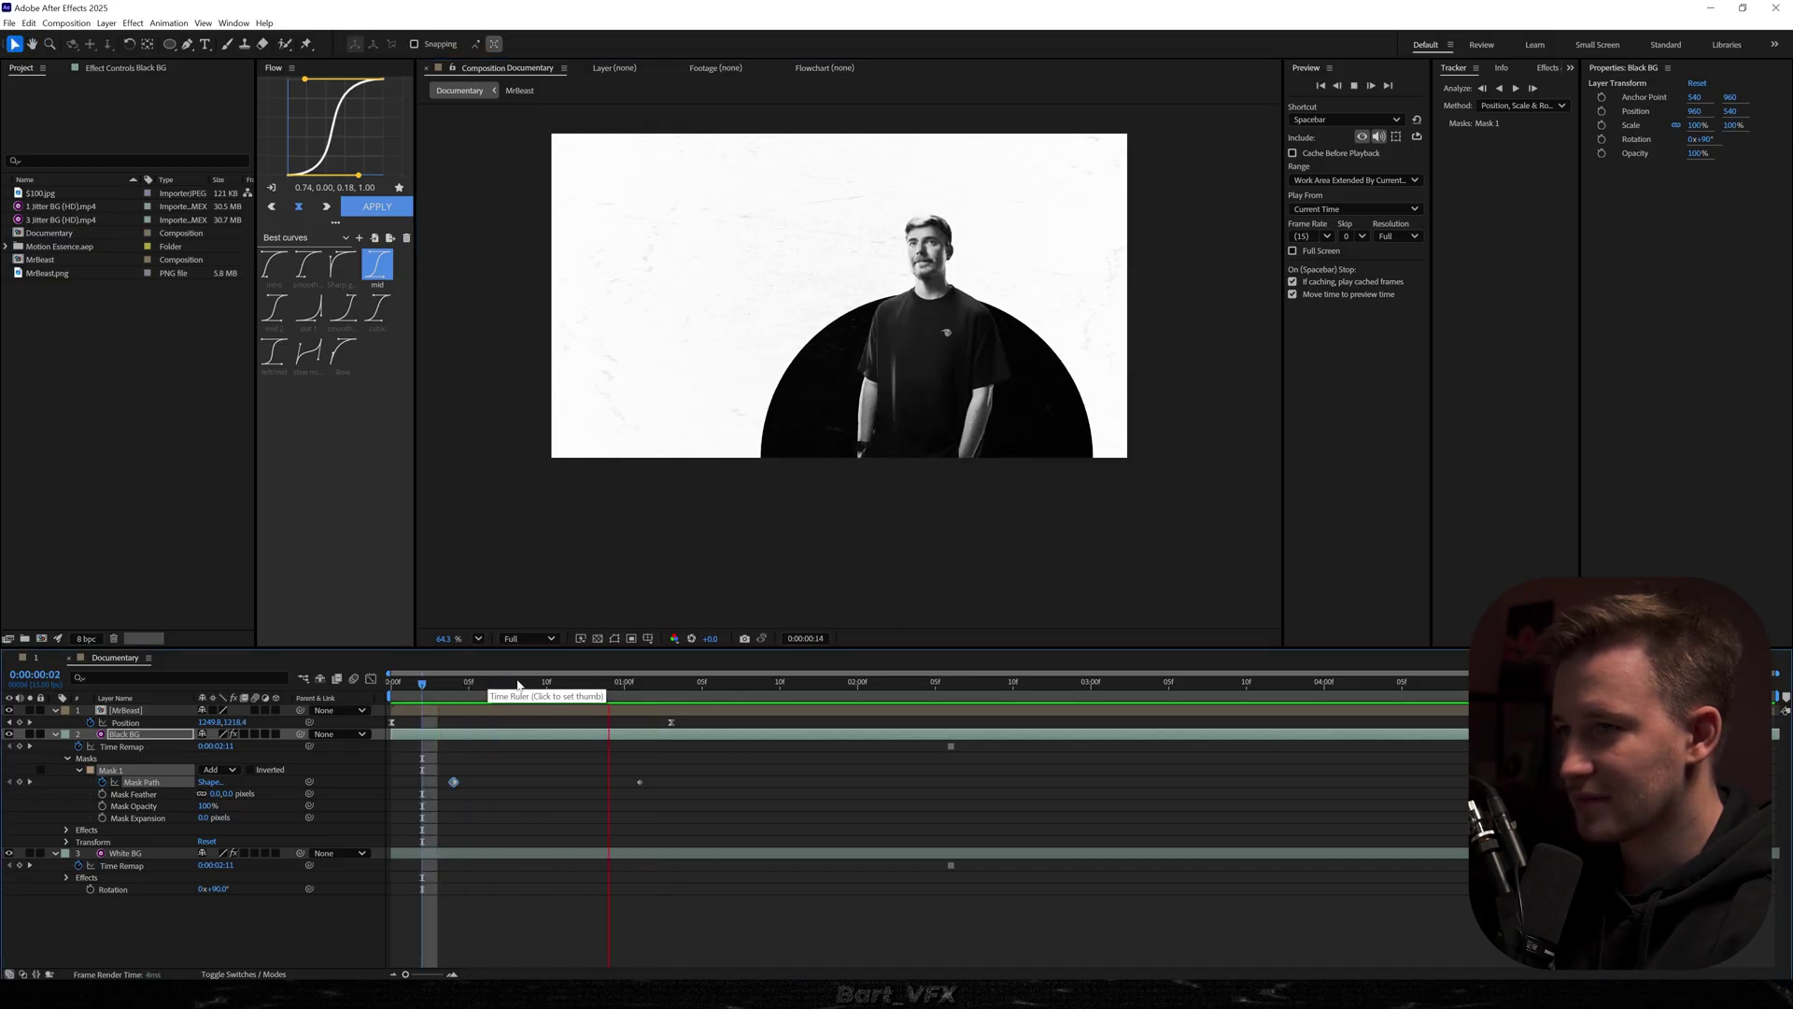
{"action": "key", "text": "space"}
{"action": "key", "text": "shift+slash"}
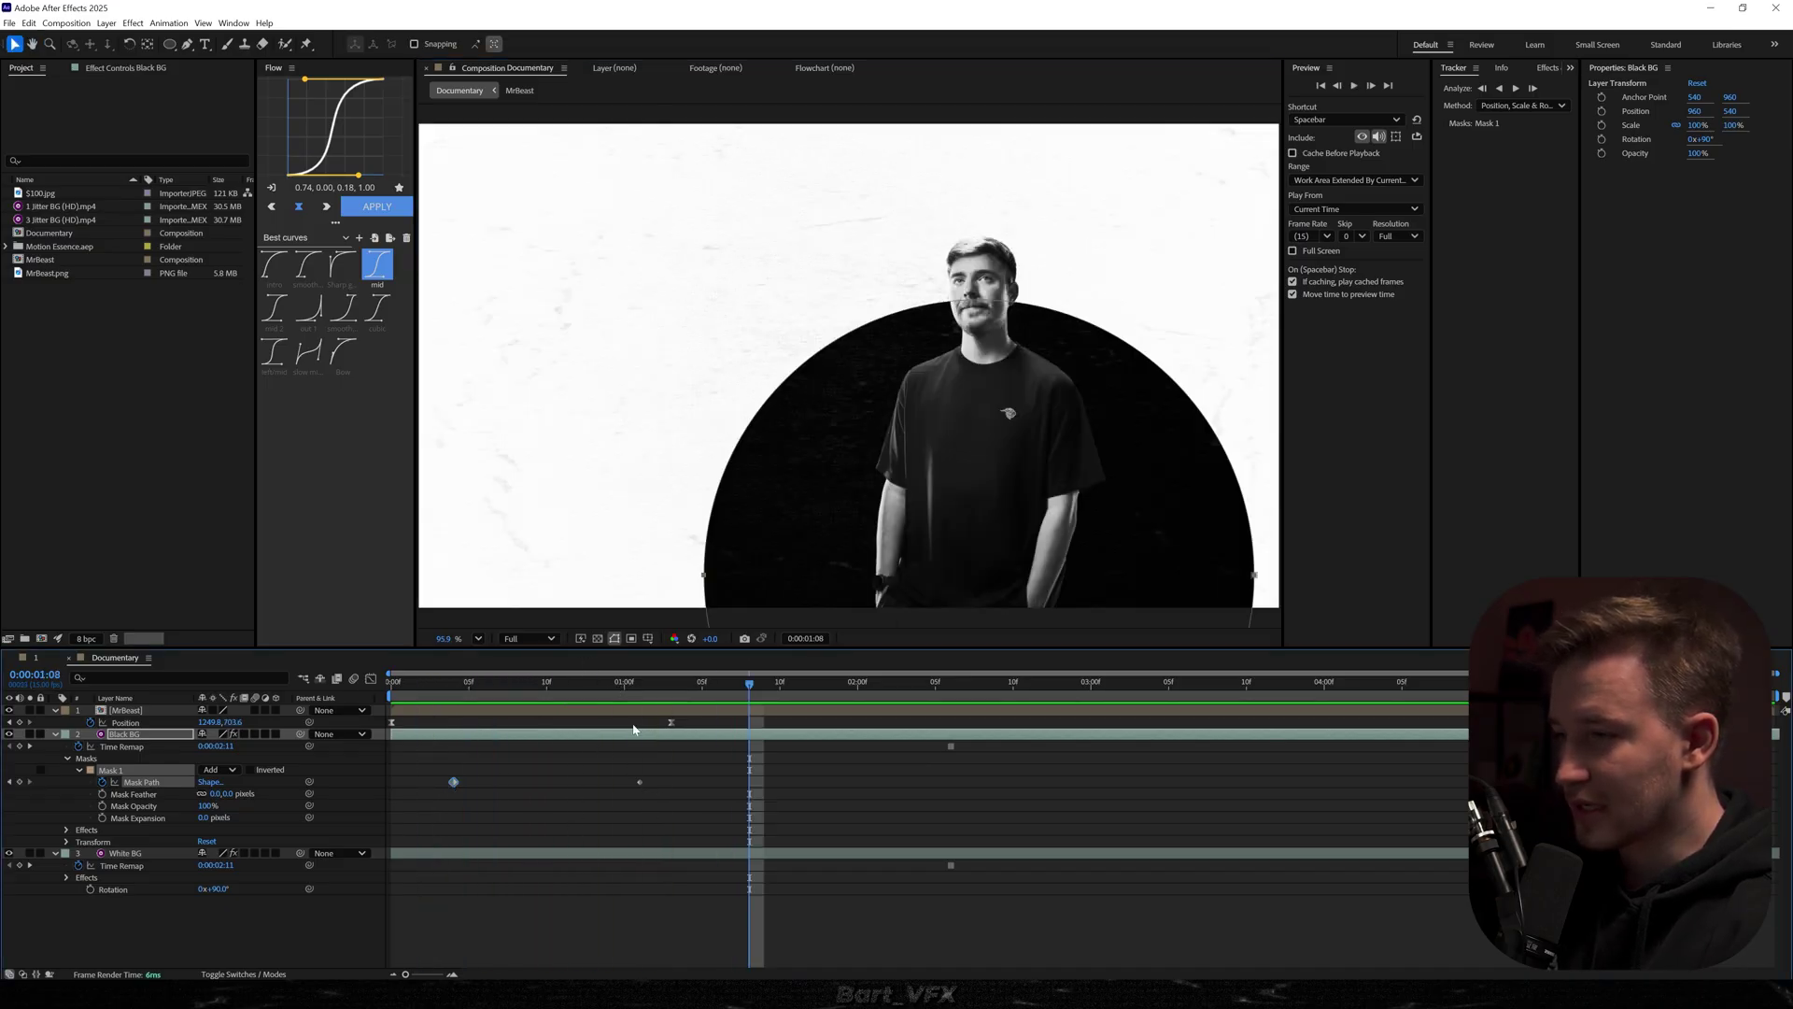
Retime the Black BG mask path keyframes to the first frame and 0:00:01:03, in line with MrBeast's position keyframes
{"action": "left_click", "coordinate": [640, 782]}
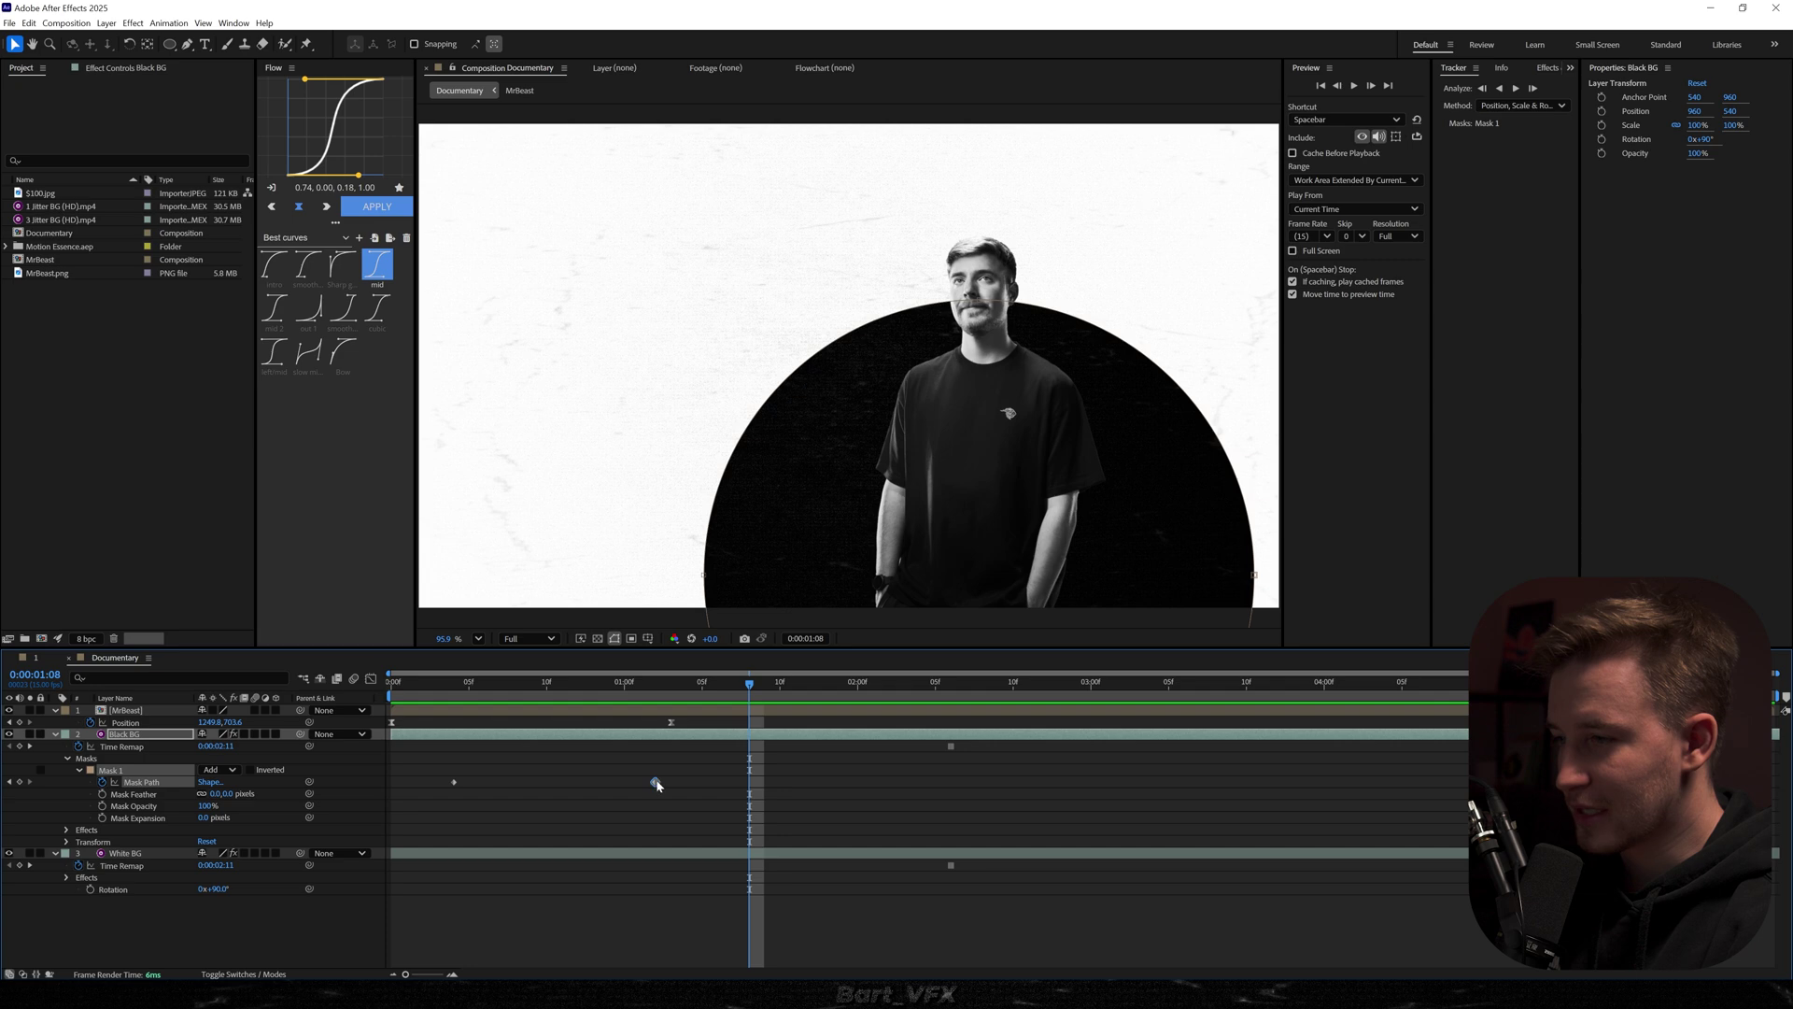
{"action": "left_click_drag", "start_coordinate": [658, 786], "coordinate": [675, 783]}
{"action": "left_click_drag", "start_coordinate": [433, 787], "coordinate": [399, 792]}
Copy the 0.04, 0.00, 0.00, 1.00 easing from MrBeast's position keyframes to the mask path keyframes and preview it
{"action": "left_click_drag", "start_coordinate": [747, 766], "coordinate": [359, 801]}
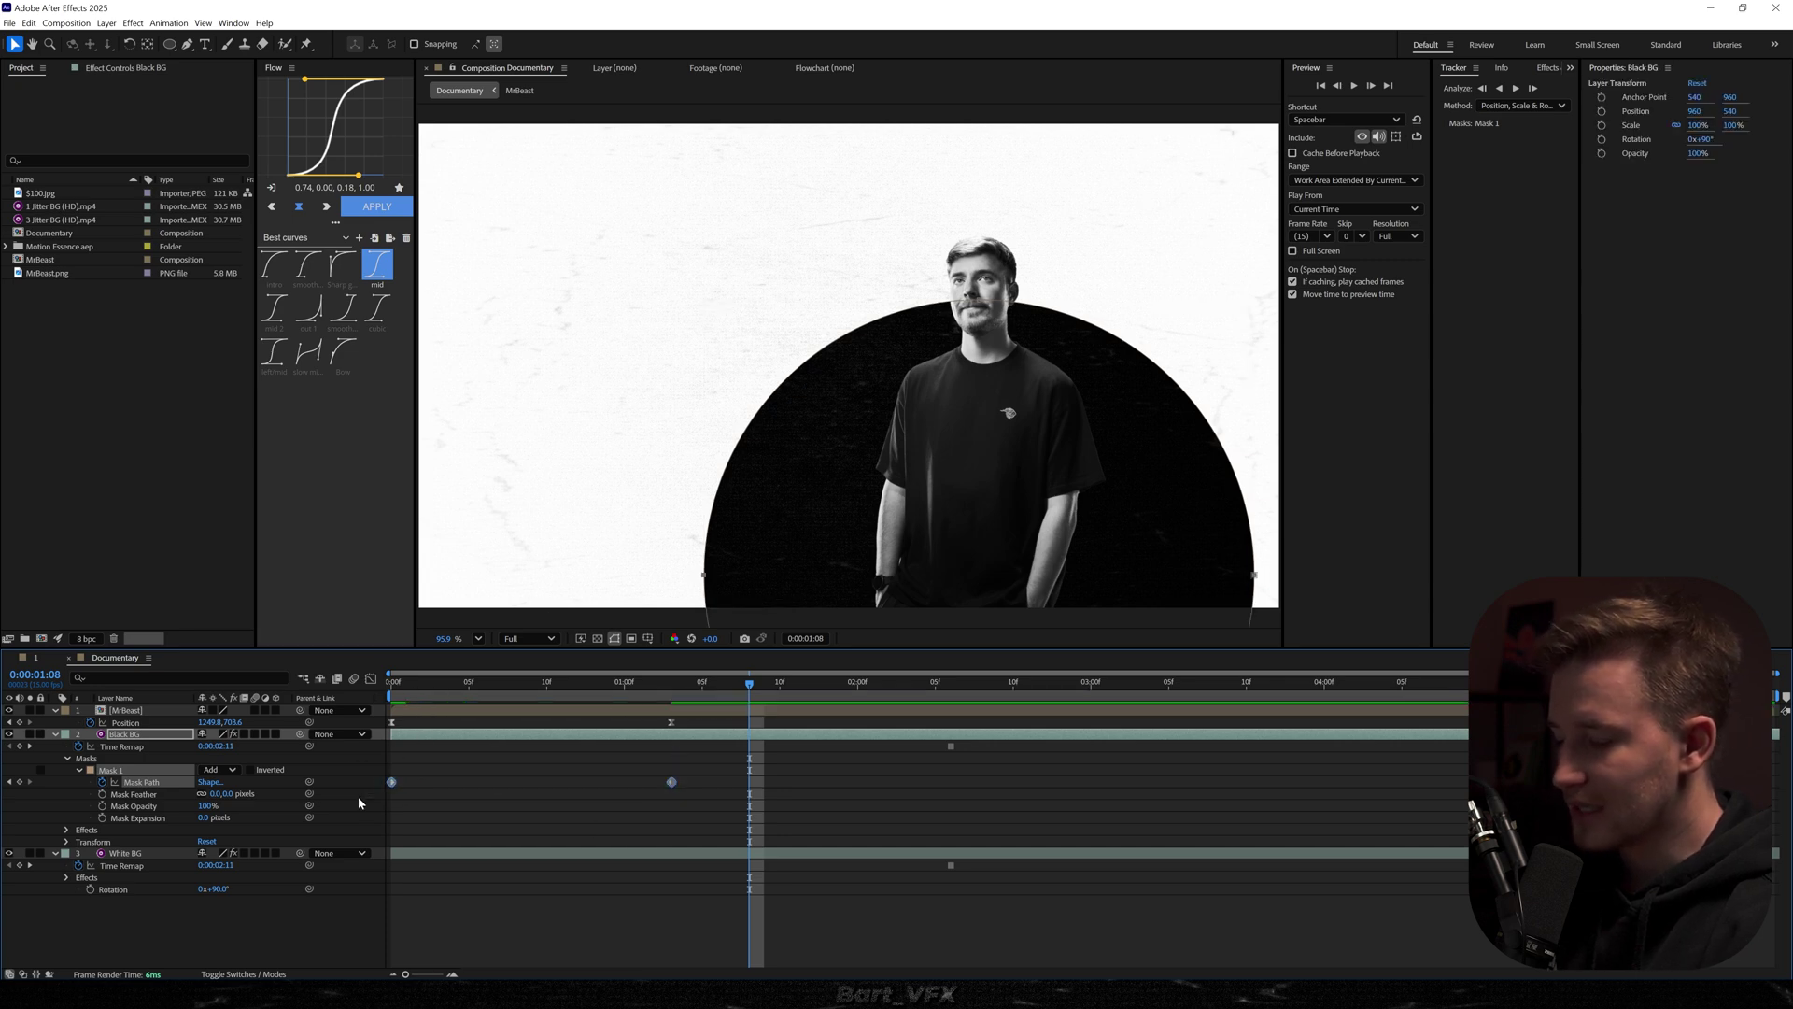
{"action": "left_click_drag", "start_coordinate": [706, 715], "coordinate": [363, 732]}
{"action": "left_click_drag", "start_coordinate": [678, 816], "coordinate": [378, 775]}
{"action": "left_click", "coordinate": [377, 215]}
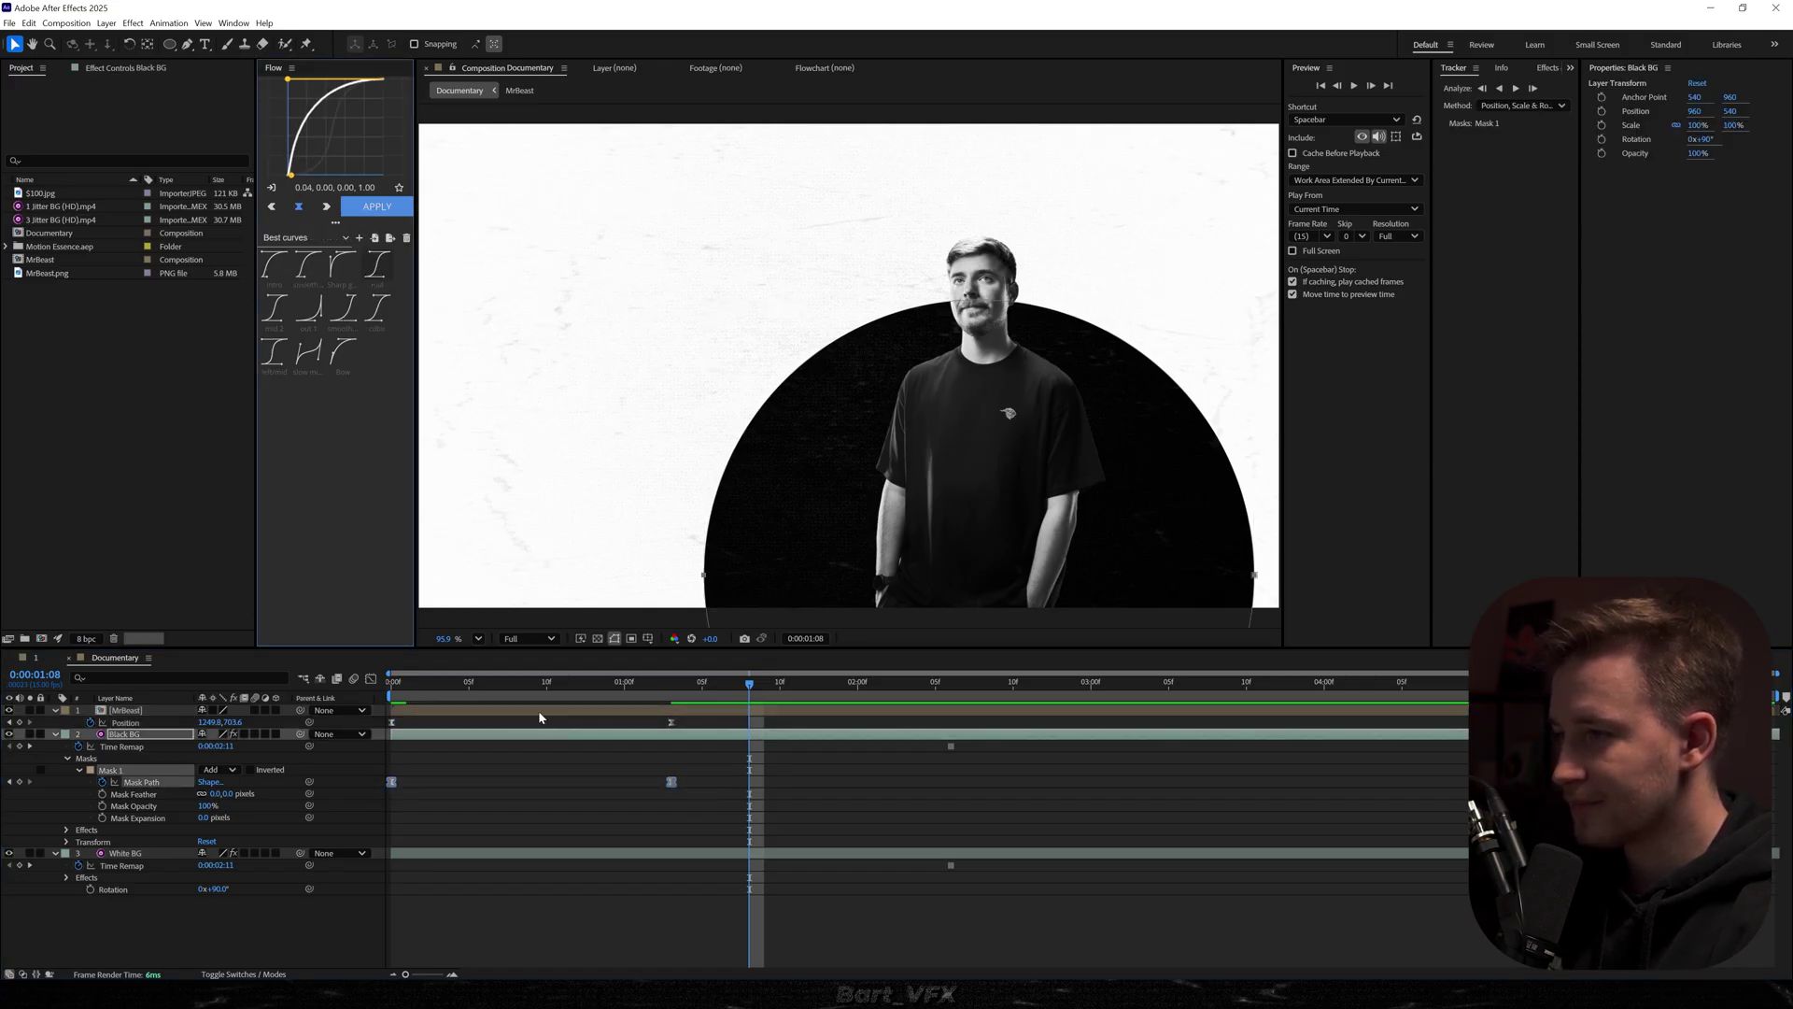
{"action": "key", "text": "Home"}
{"action": "key", "text": "space"}
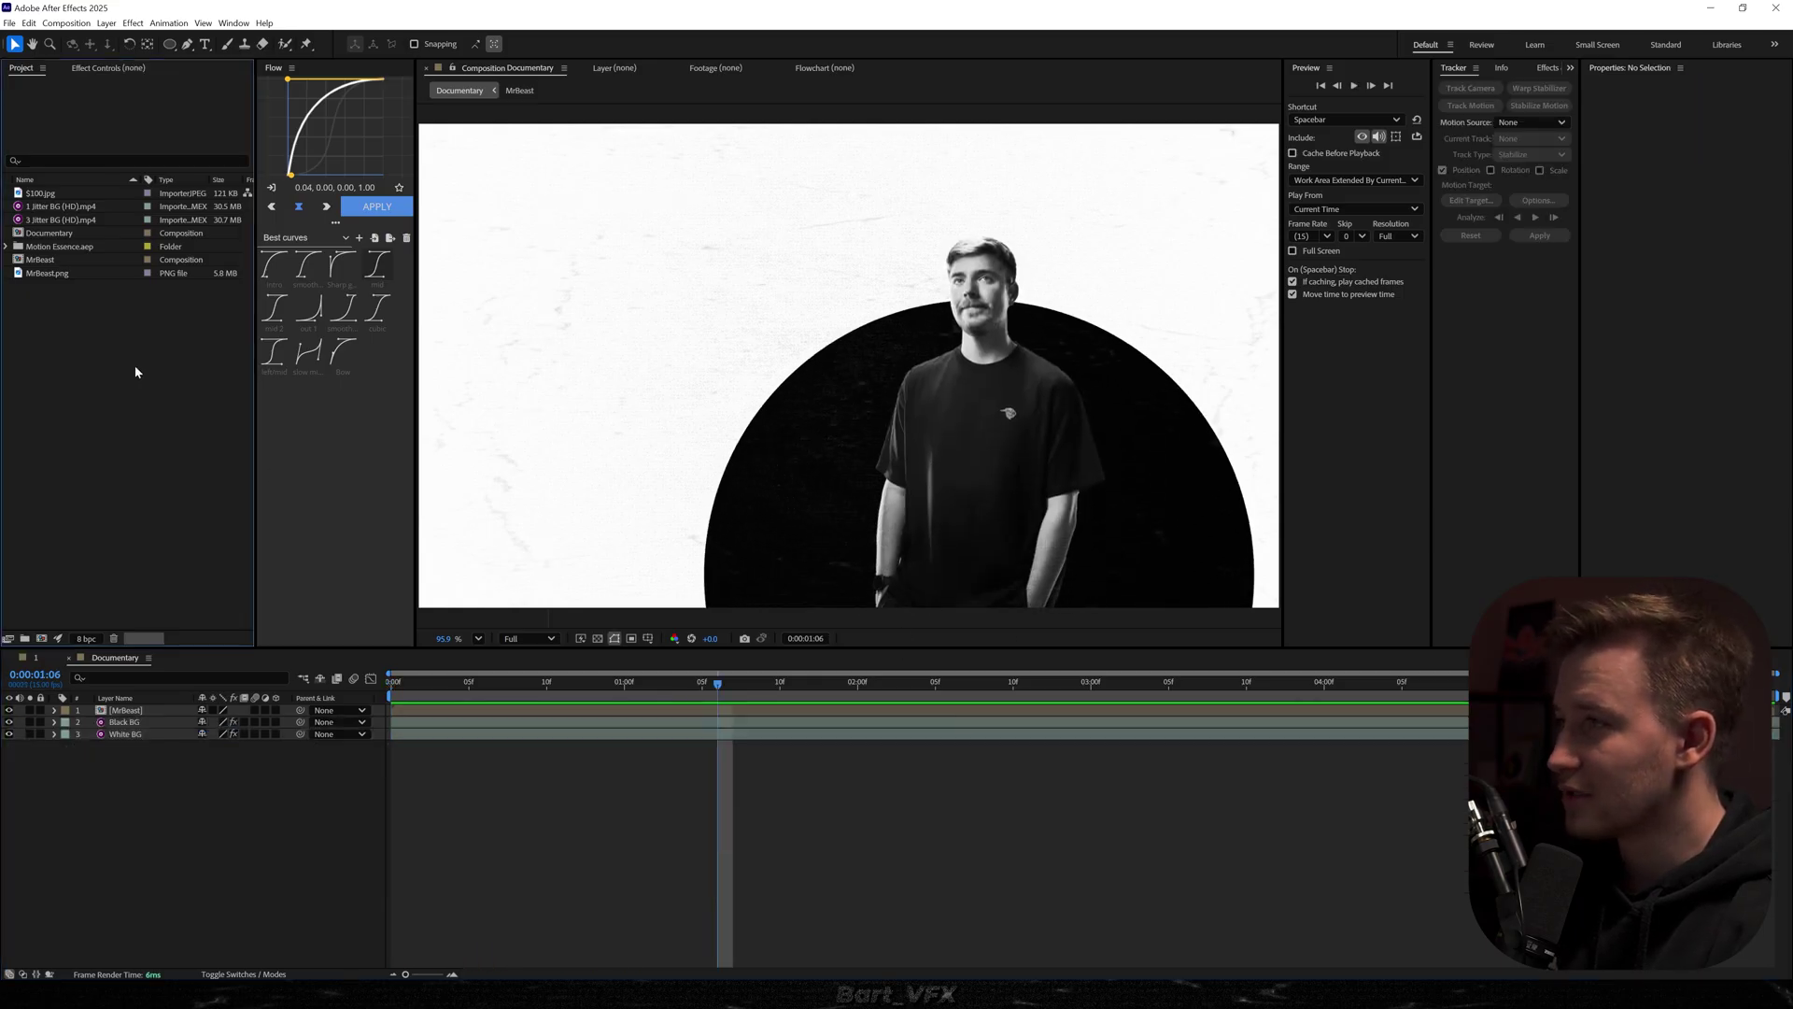
Add $100.jpg between Black BG and White BG, scale it to 116.4%, place it at 878.7, 438.9 and preview the composition
{"action": "left_click_drag", "start_coordinate": [40, 196], "coordinate": [471, 624]}
{"action": "key", "text": "s"}
{"action": "left_click_drag", "start_coordinate": [808, 292], "coordinate": [744, 236]}
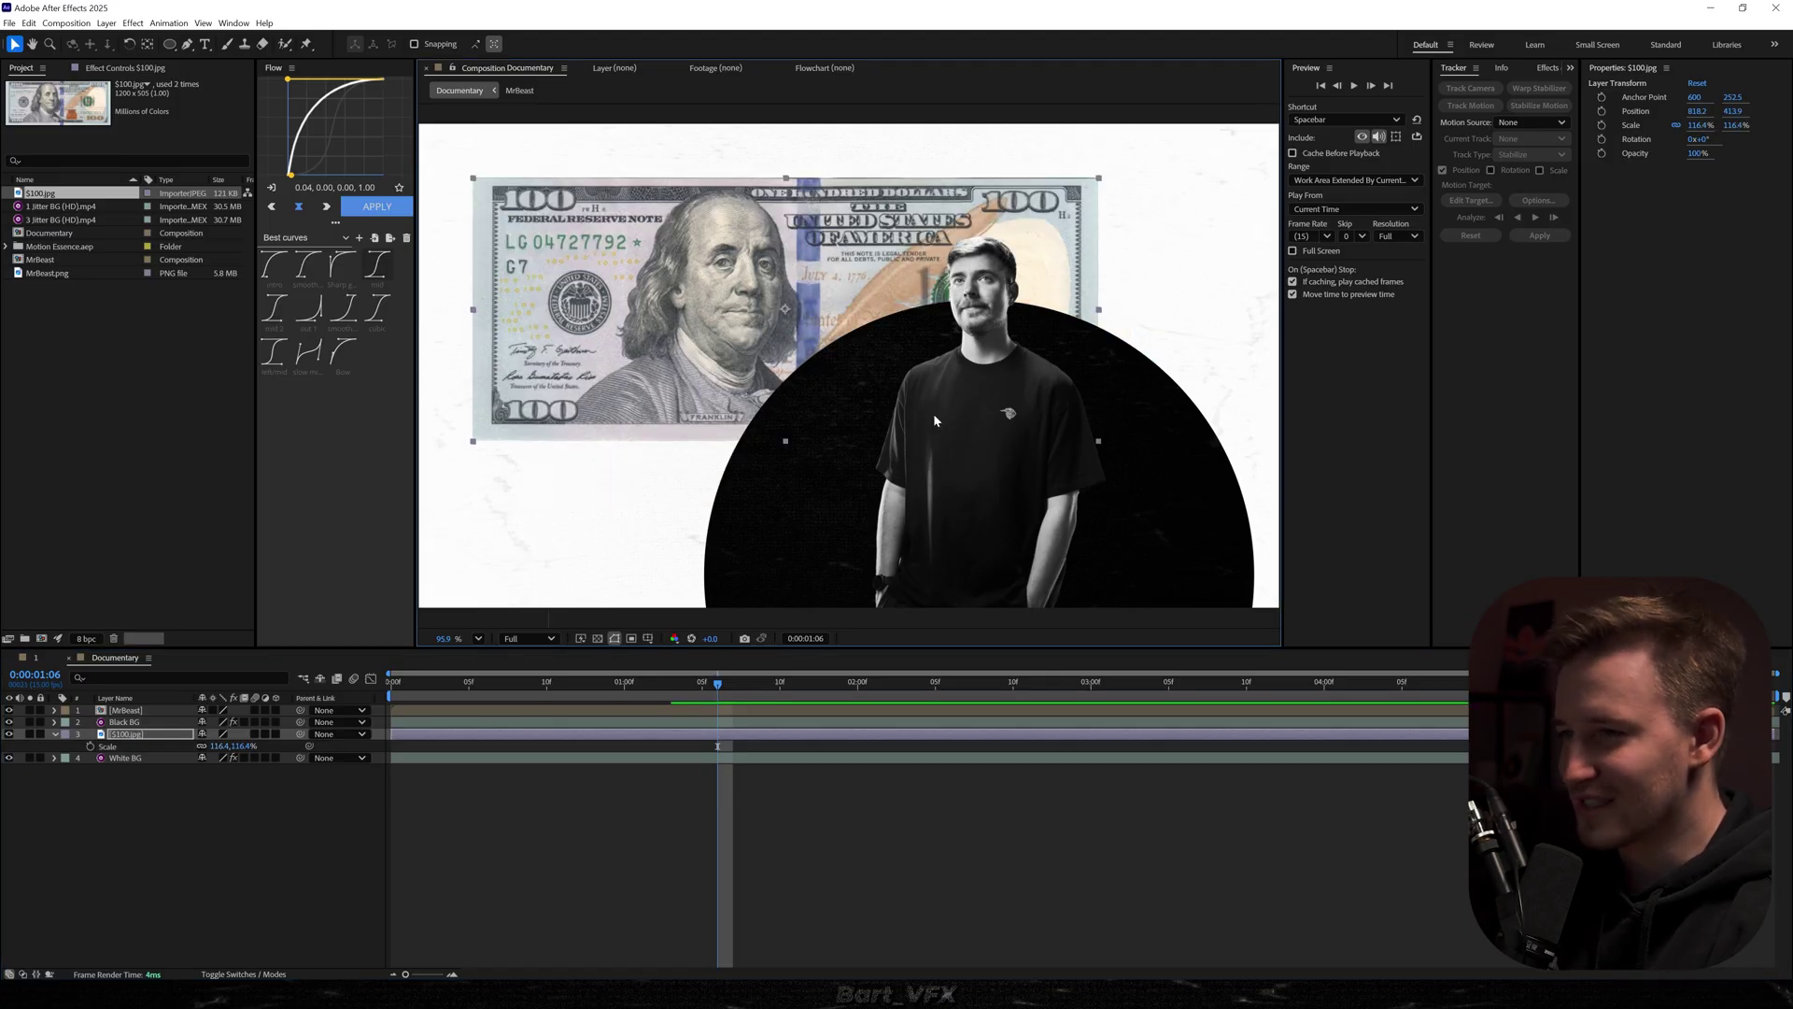
{"action": "left_click_drag", "start_coordinate": [702, 326], "coordinate": [710, 339]}
{"action": "left_click_drag", "start_coordinate": [710, 339], "coordinate": [700, 341]}
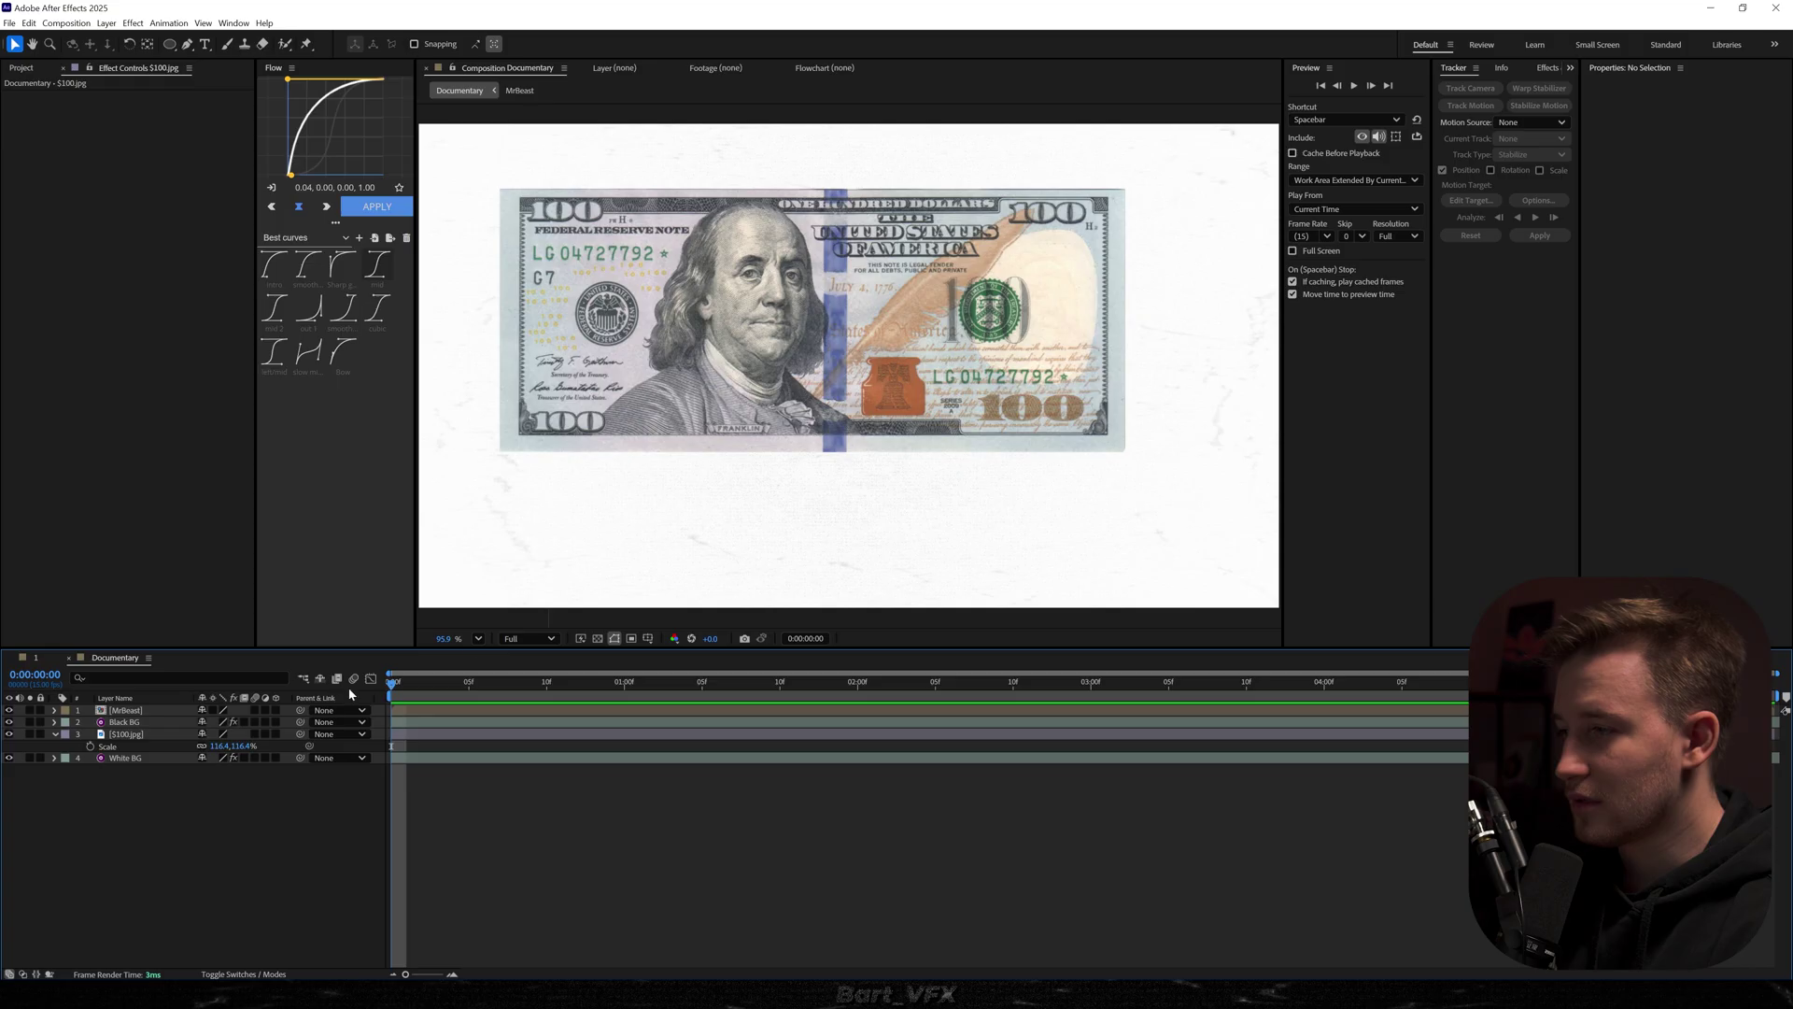
{"action": "key", "text": "space"}
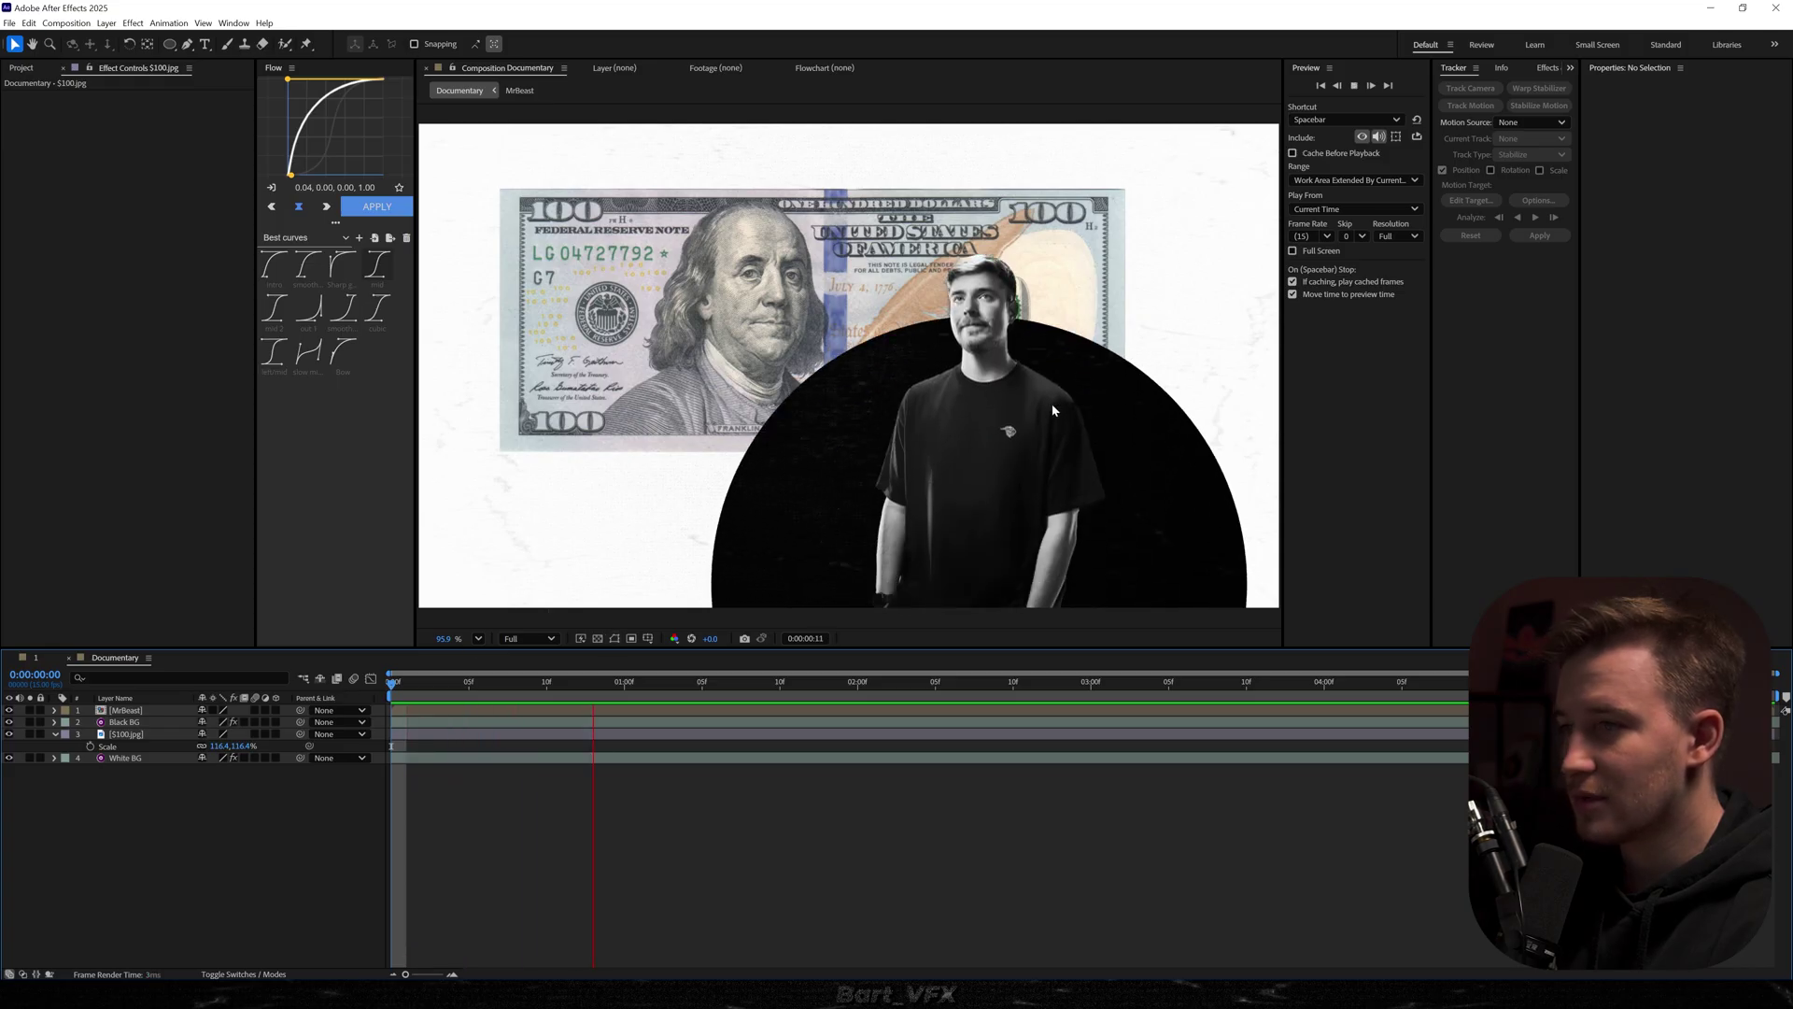
{"action": "key", "text": "space"}
Apply the CC Page Turn effect to the $100.jpg layer
{"action": "left_click", "coordinate": [130, 745]}
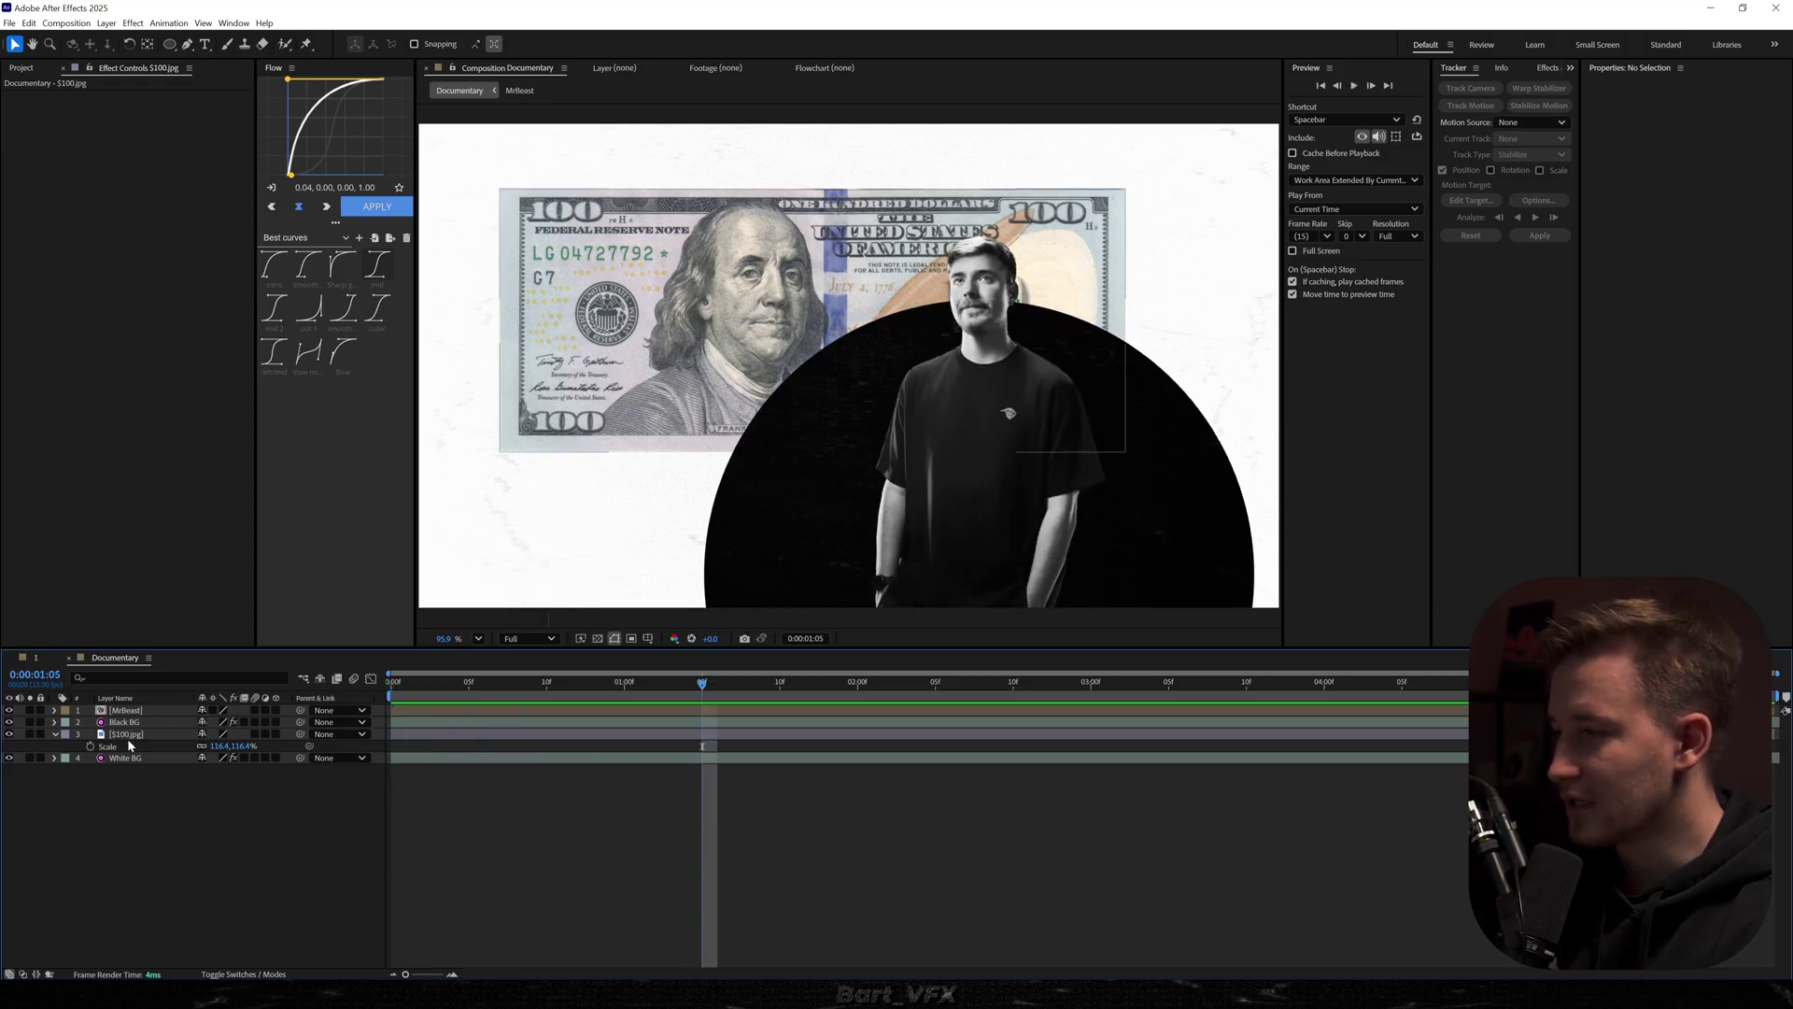
{"action": "left_click", "coordinate": [129, 737]}
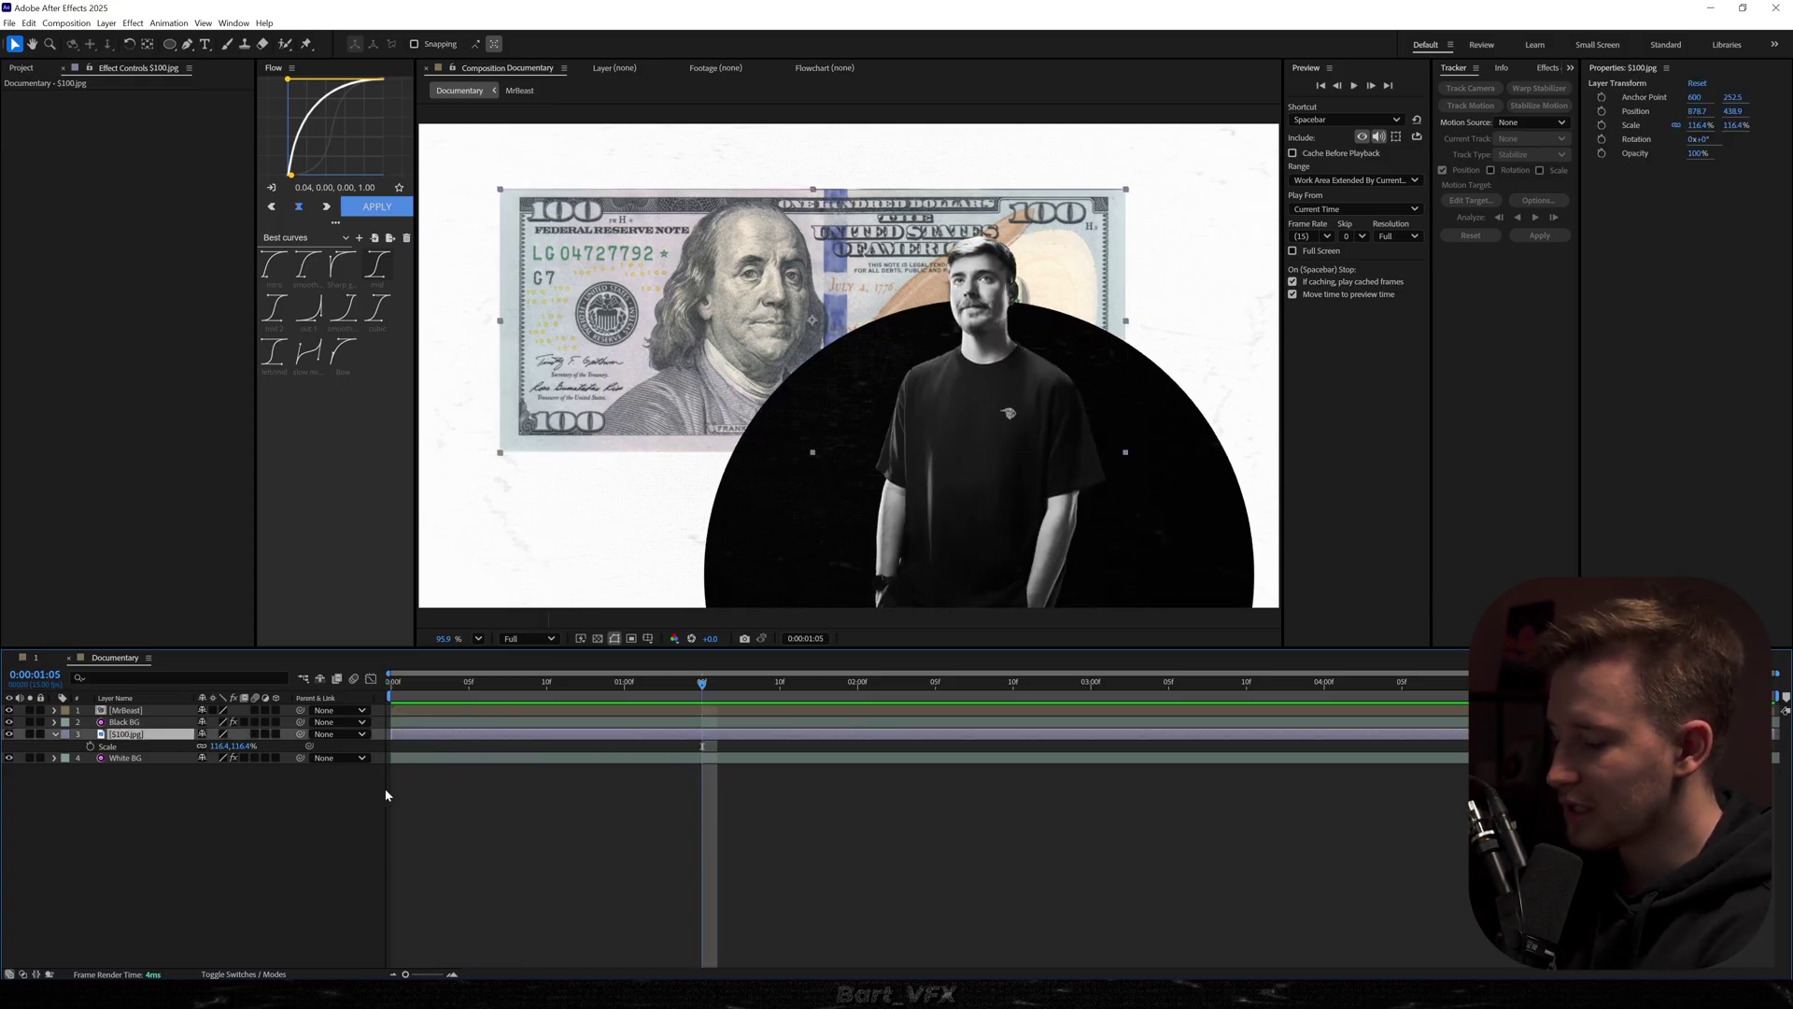
{"action": "key", "text": "ctrl+space"}
{"action": "type", "text": "cc pag"}
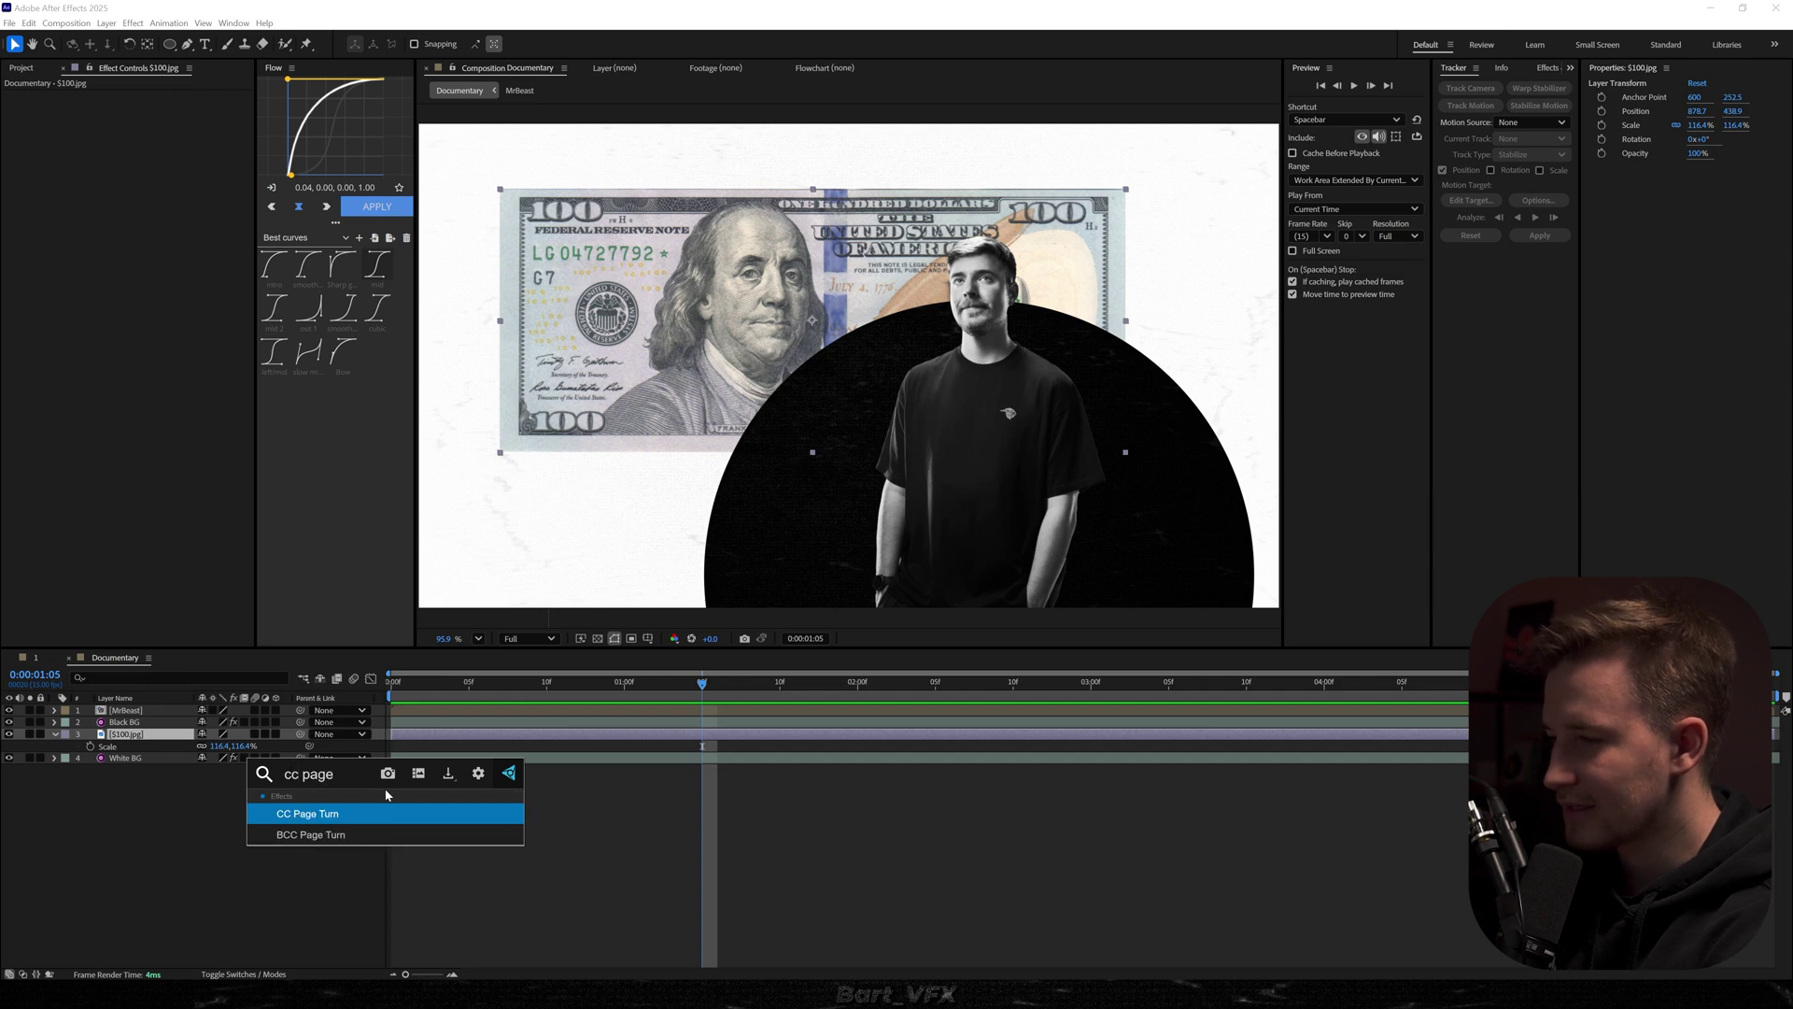
{"action": "key", "text": "Return"}
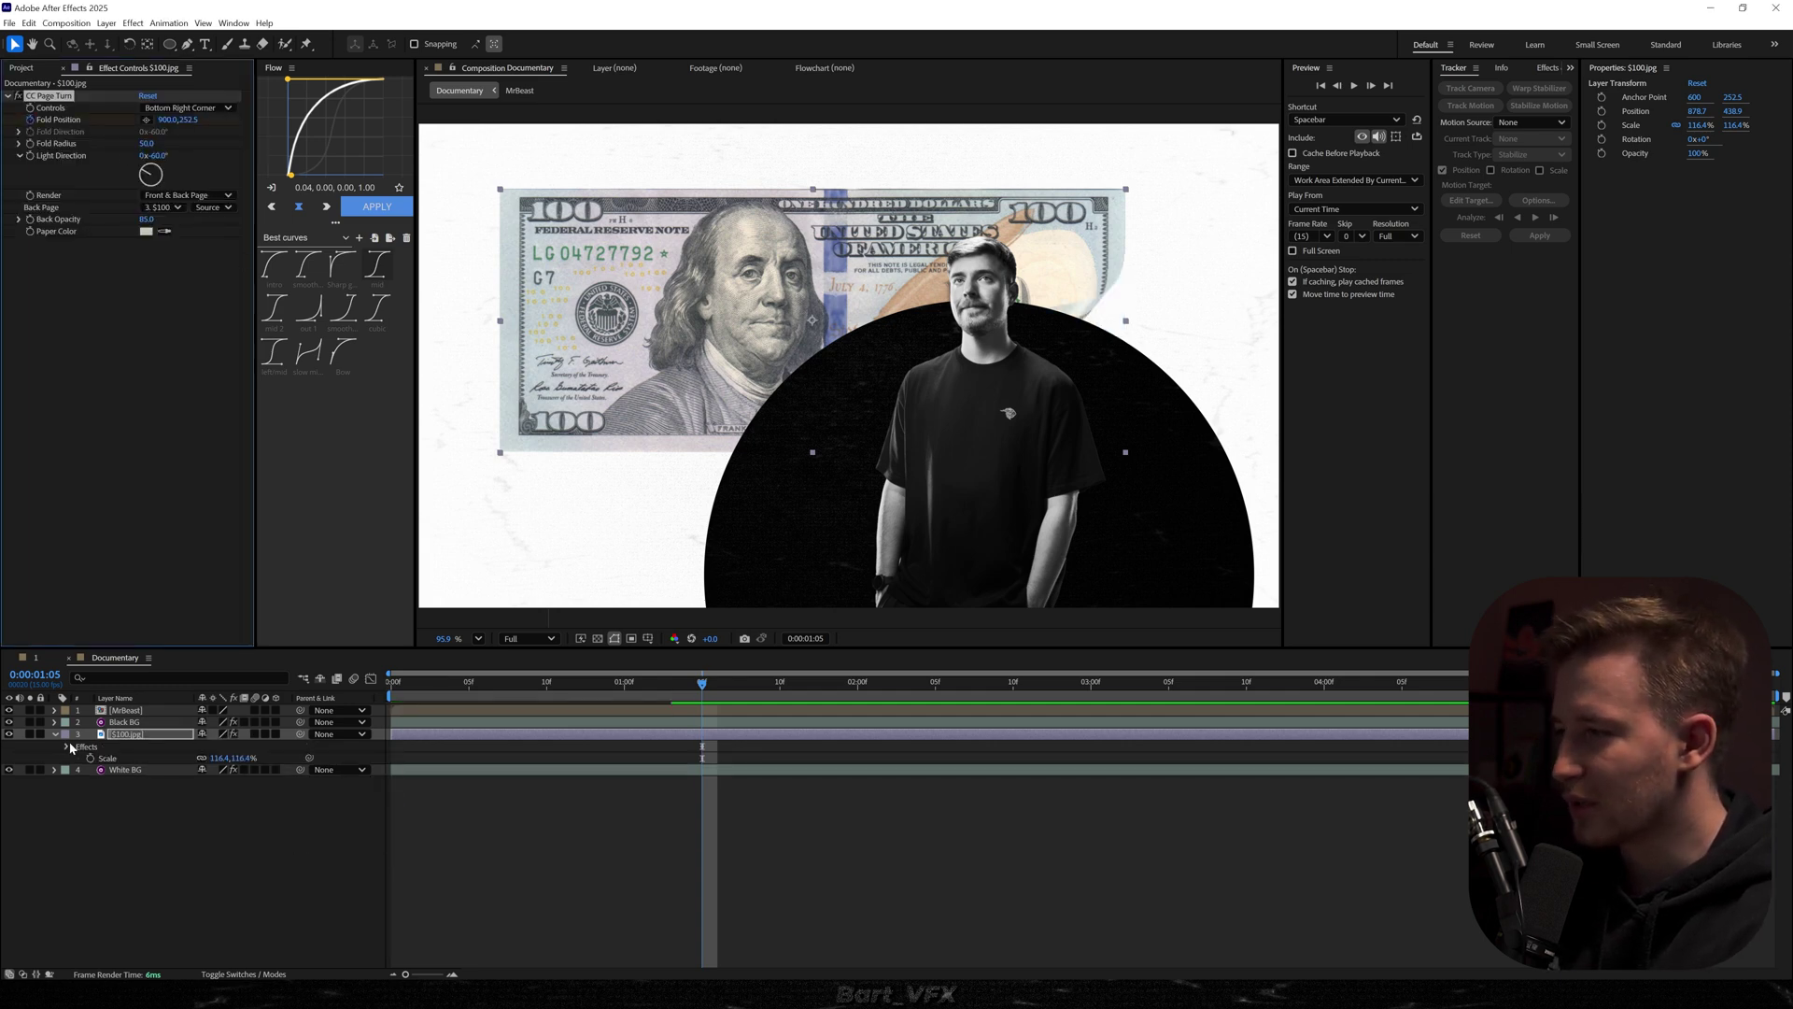
Solo the bill and keyframe its fold position from -1549.2, 173.7 at the first frame to 1365.7, 572.2 at 0:00:01:05, then preview the unfolding
{"action": "left_click", "coordinate": [30, 735]}
{"action": "key", "text": "u"}
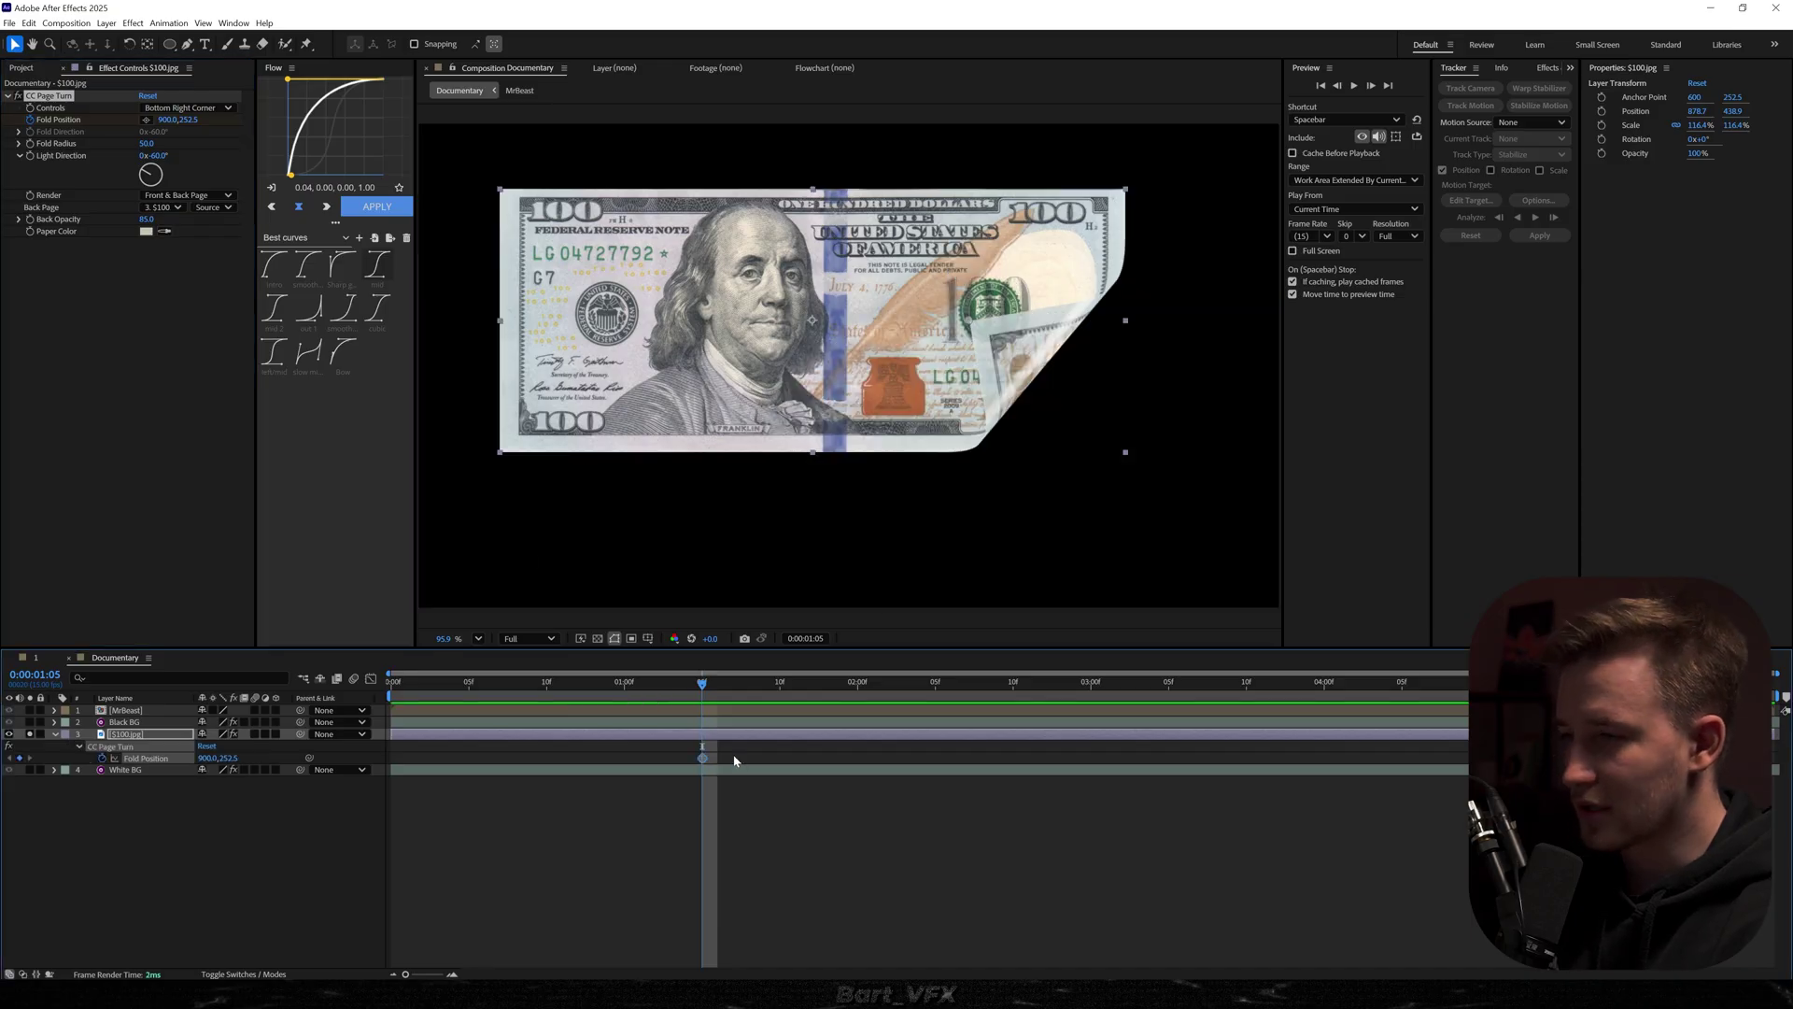
{"action": "left_click_drag", "start_coordinate": [972, 329], "coordinate": [1204, 479]}
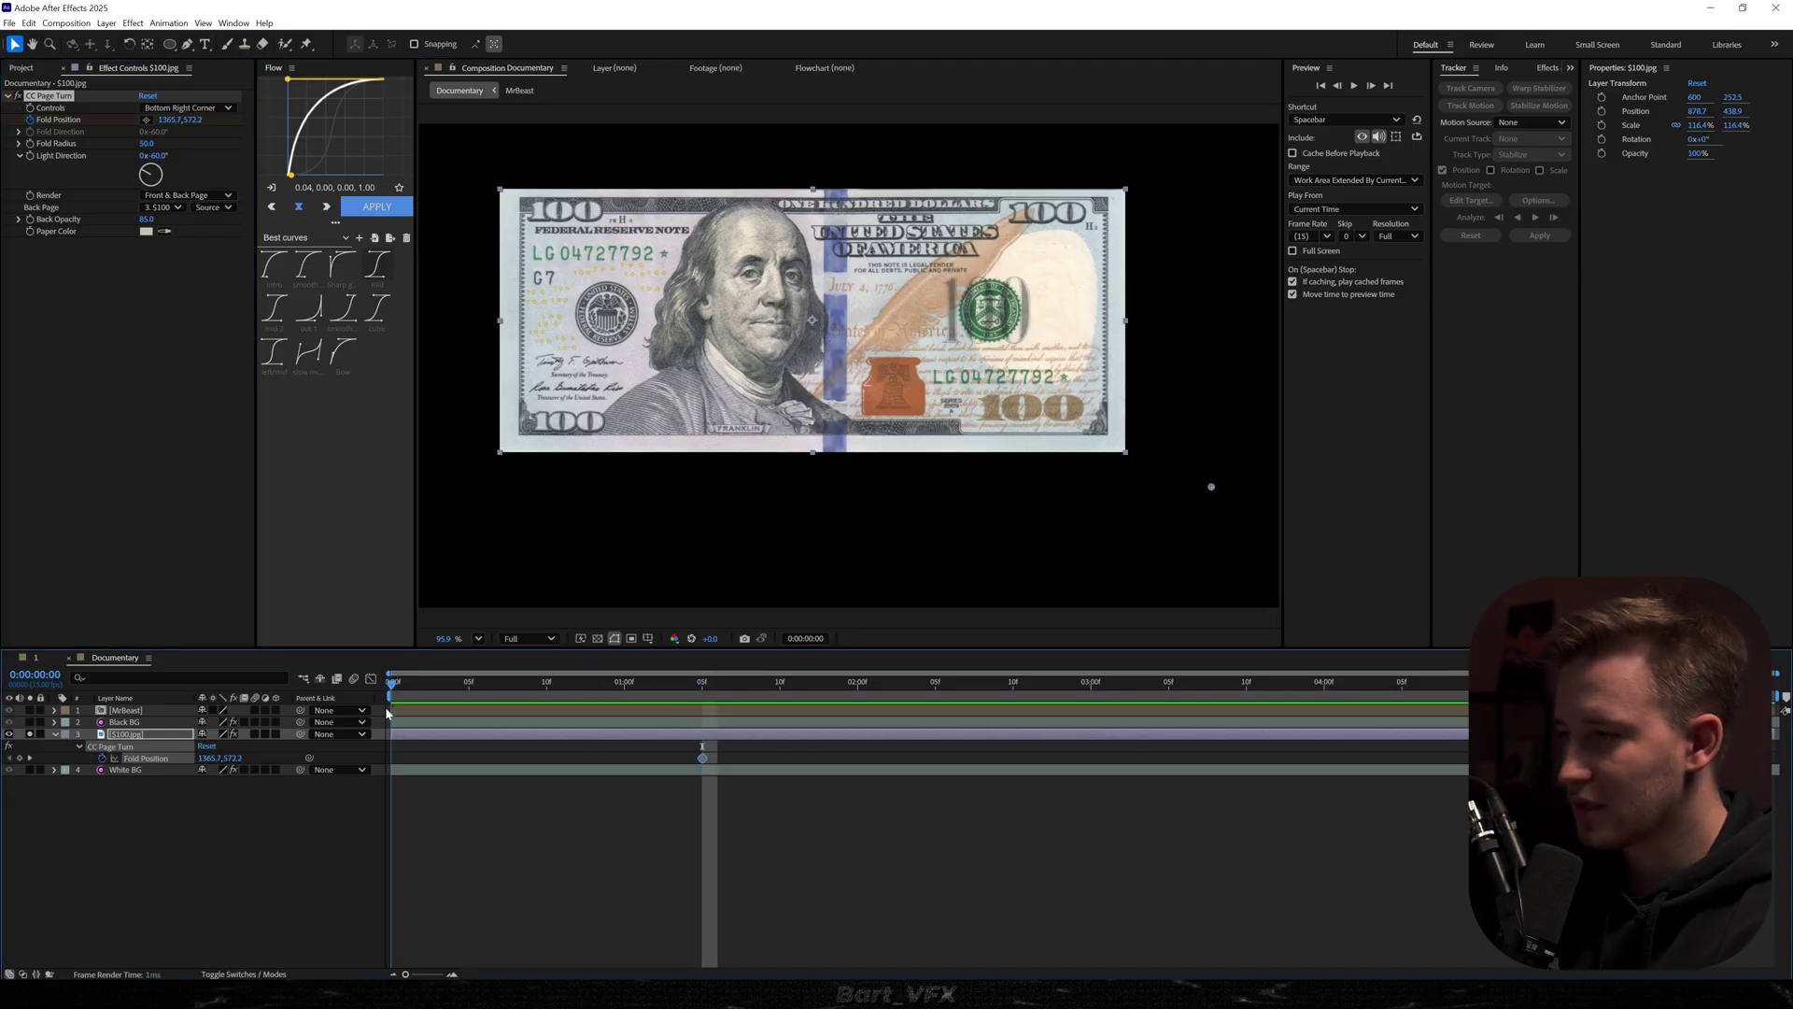
{"action": "key", "text": "Home"}
{"action": "left_click_drag", "start_coordinate": [1188, 484], "coordinate": [0, 279]}
{"action": "key", "text": "space"}
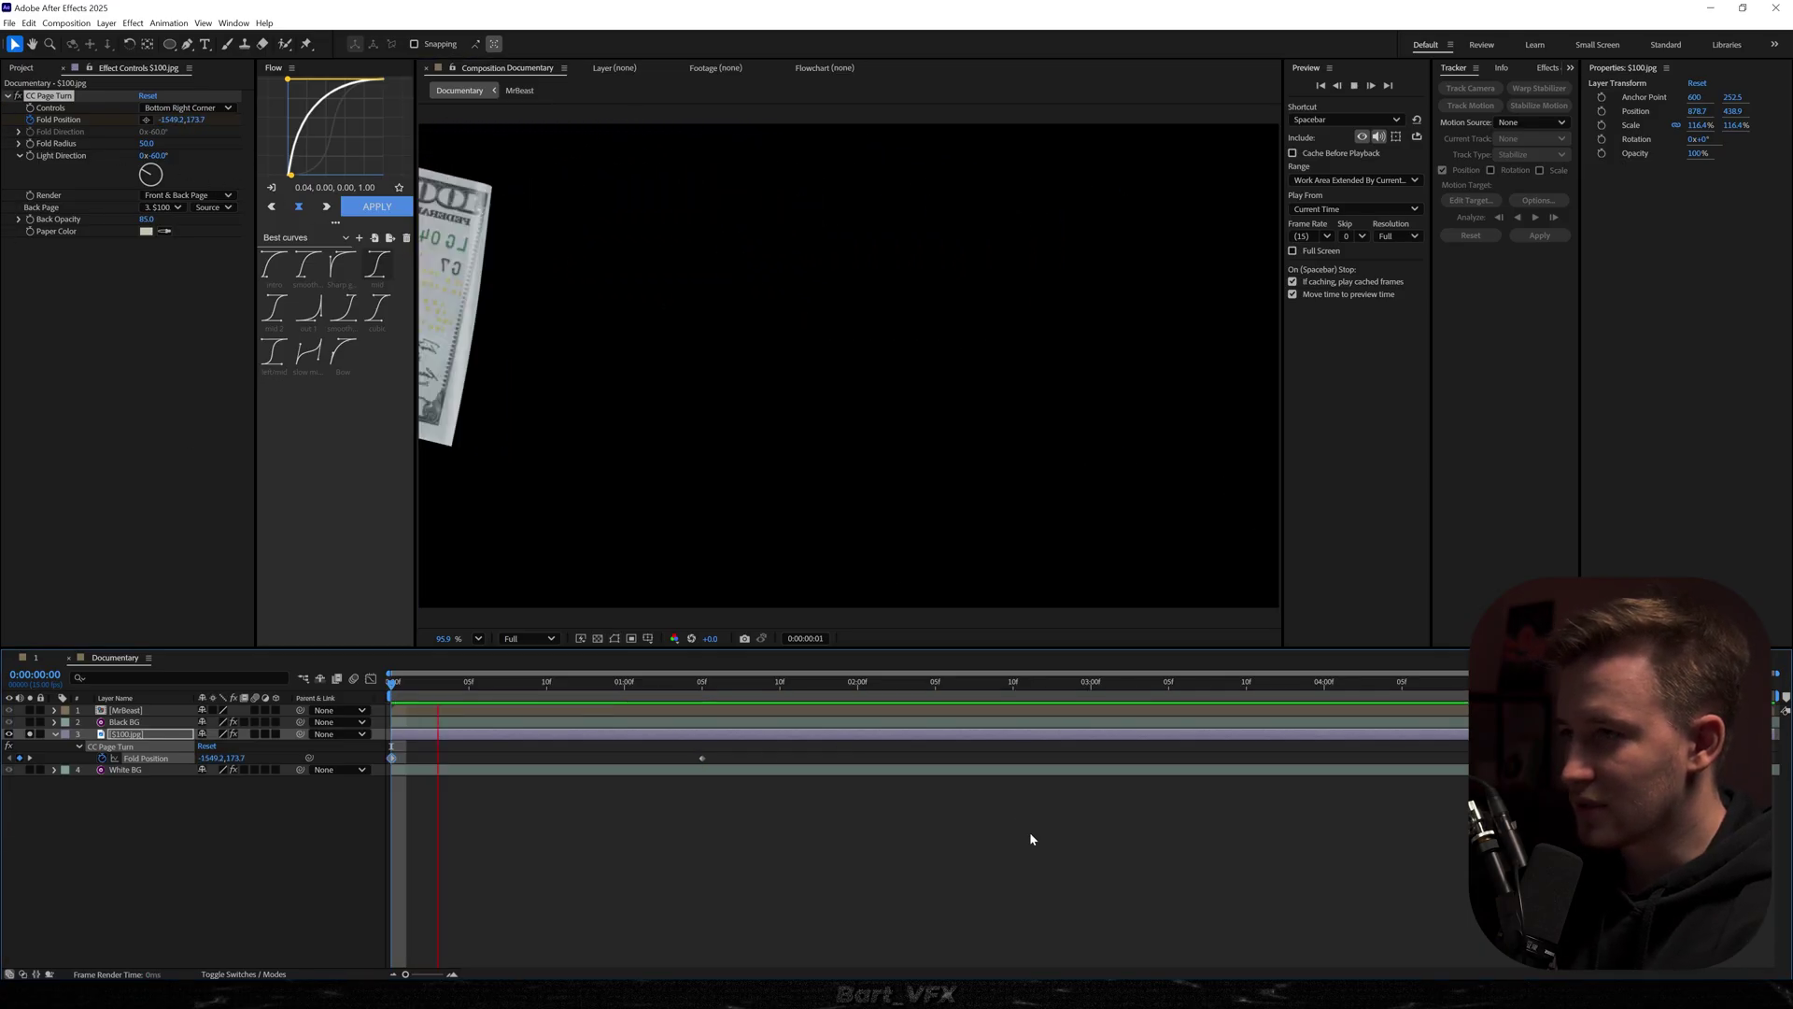
{"action": "key", "text": "space"}
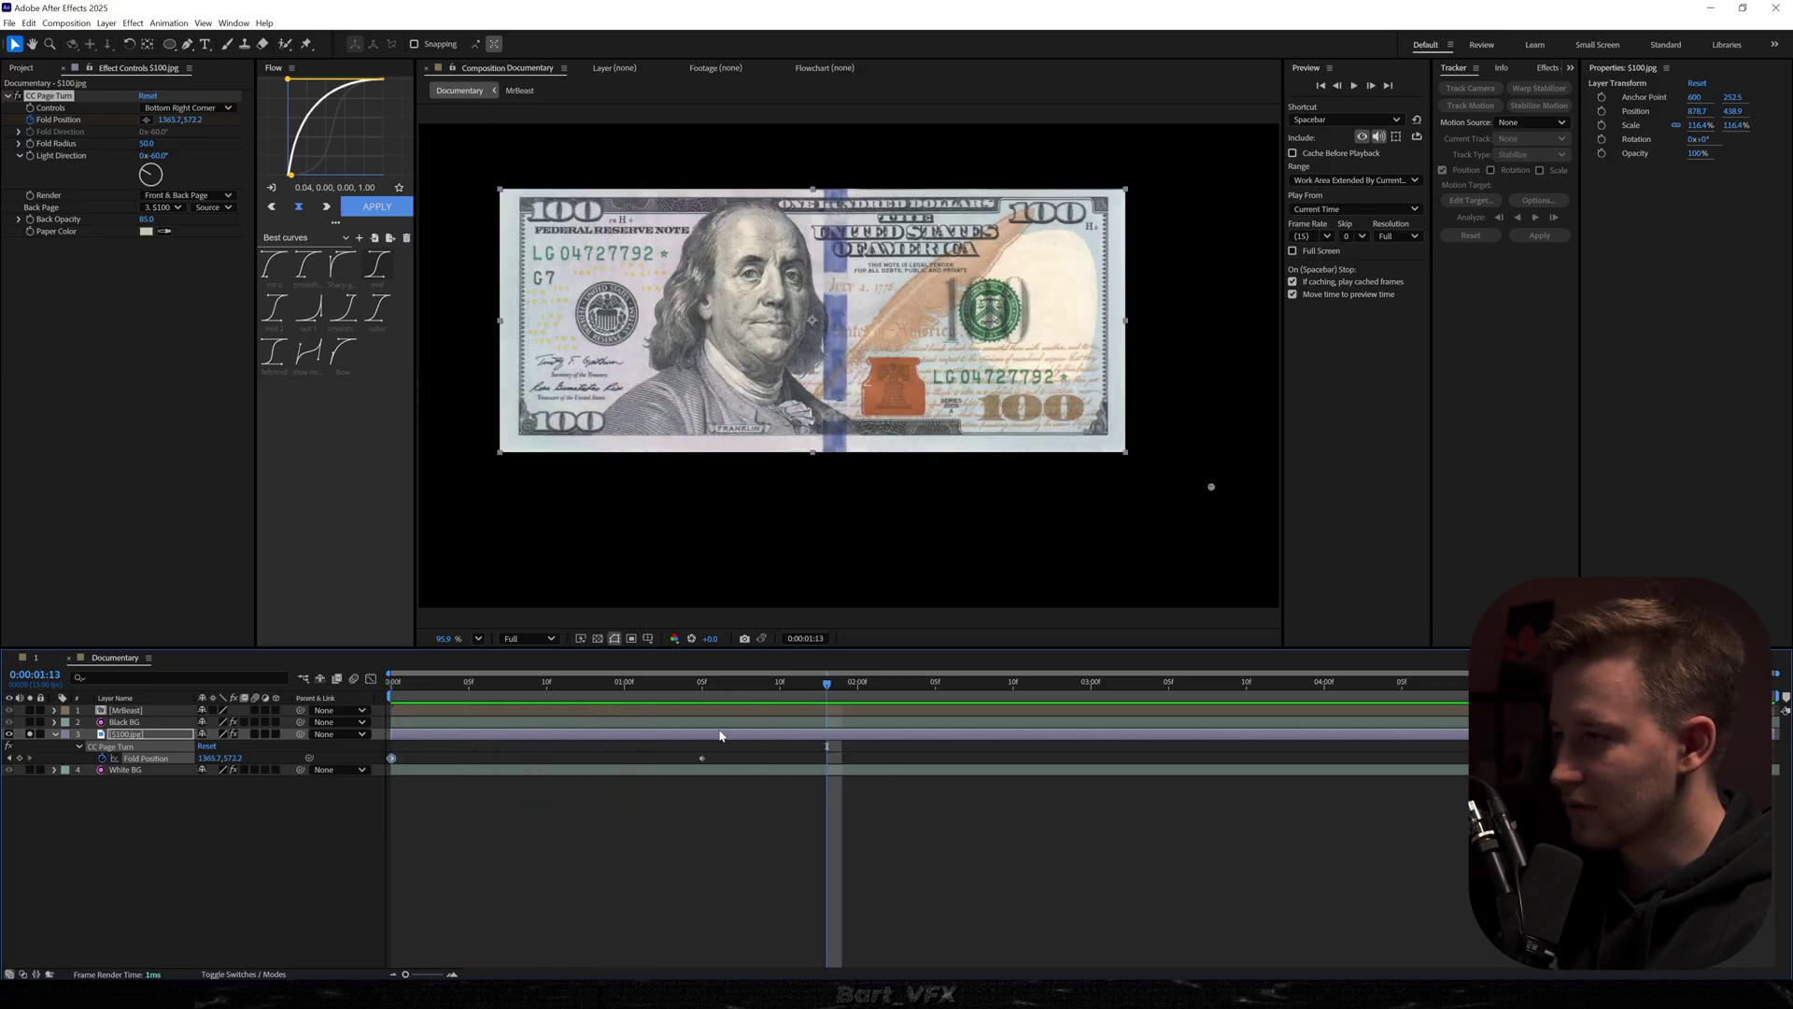
Move the bill's ending fold keyframe to 0:00:01:03, apply the 0.04, 0.00, 0.00, 1.00 easing to both fold keyframes, and preview all layers together
{"action": "key", "text": "ctrl+a"}
{"action": "key", "text": "u"}
{"action": "left_click", "coordinate": [720, 861]}
{"action": "mouse_move", "coordinate": [703, 807]}
{"action": "left_mouse_down"}
{"action": "mouse_move", "coordinate": [656, 808]}
{"action": "mouse_move", "coordinate": [671, 809]}
{"action": "left_mouse_up"}
{"action": "left_click_drag", "start_coordinate": [690, 829], "coordinate": [381, 800]}
{"action": "left_click", "coordinate": [366, 207]}
{"action": "left_click", "coordinate": [517, 866]}
{"action": "key", "text": "Home"}
{"action": "key", "text": "space"}
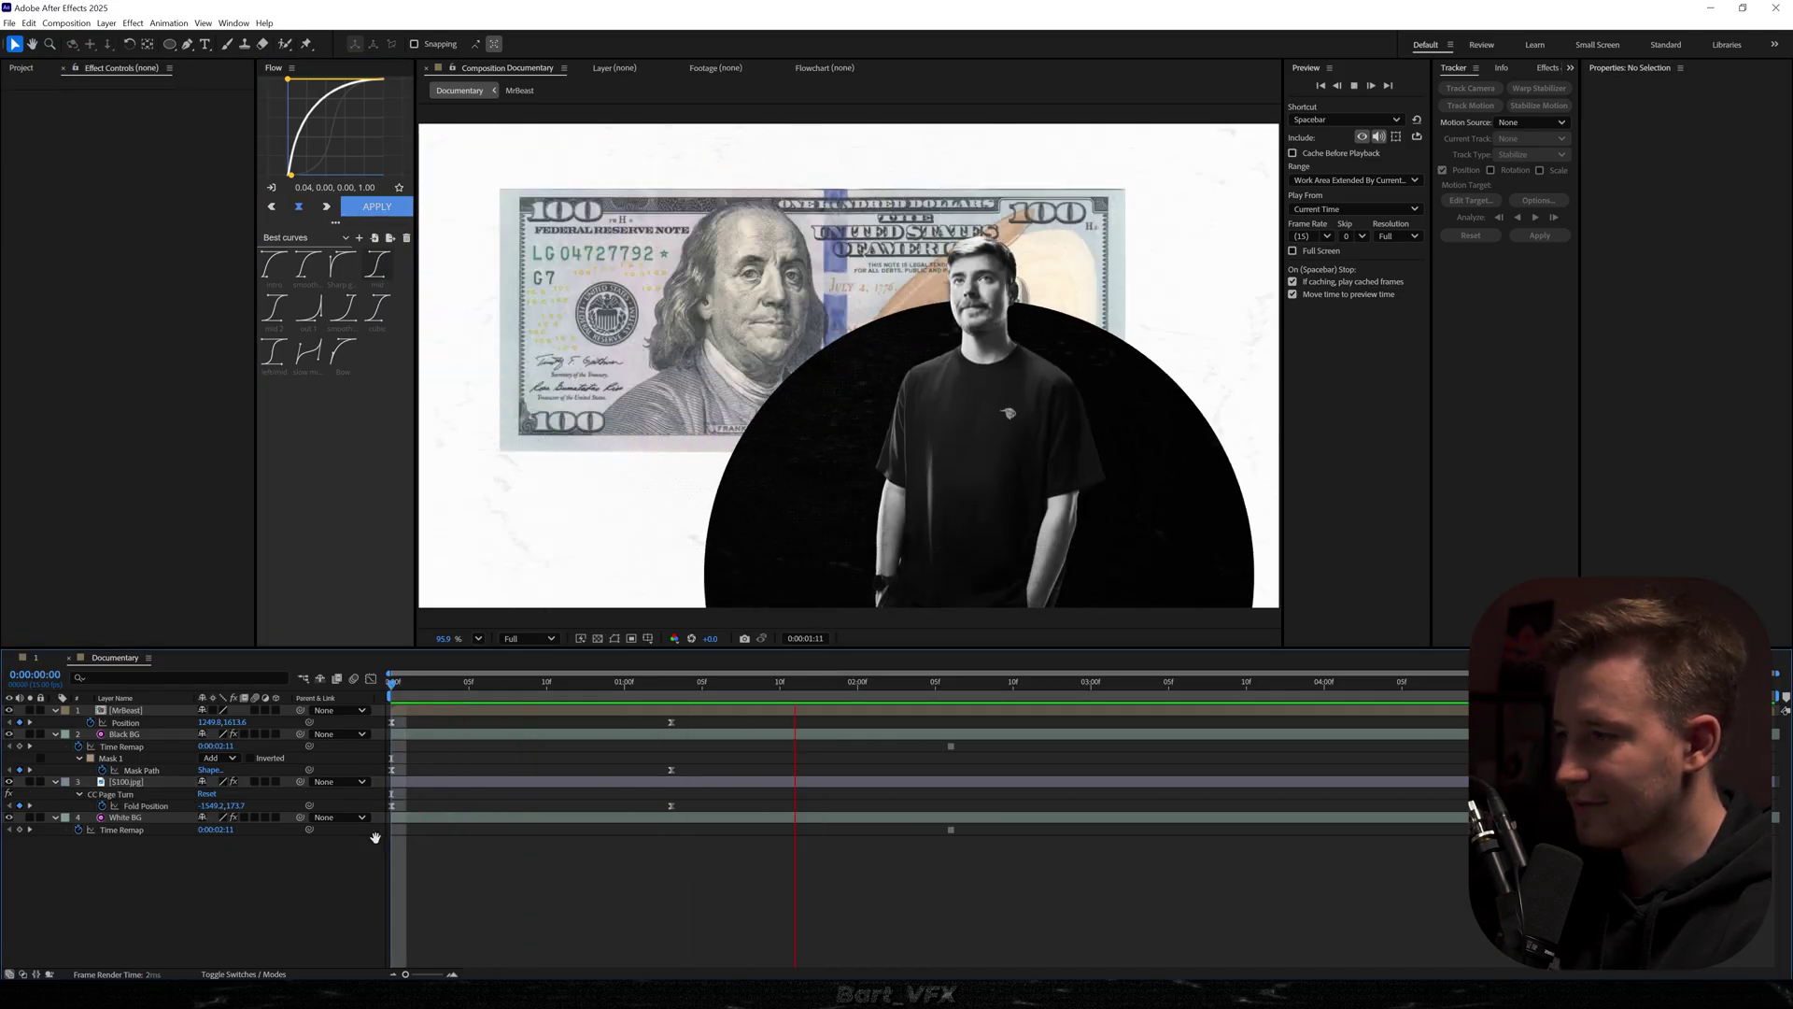
{"action": "key", "text": "space"}
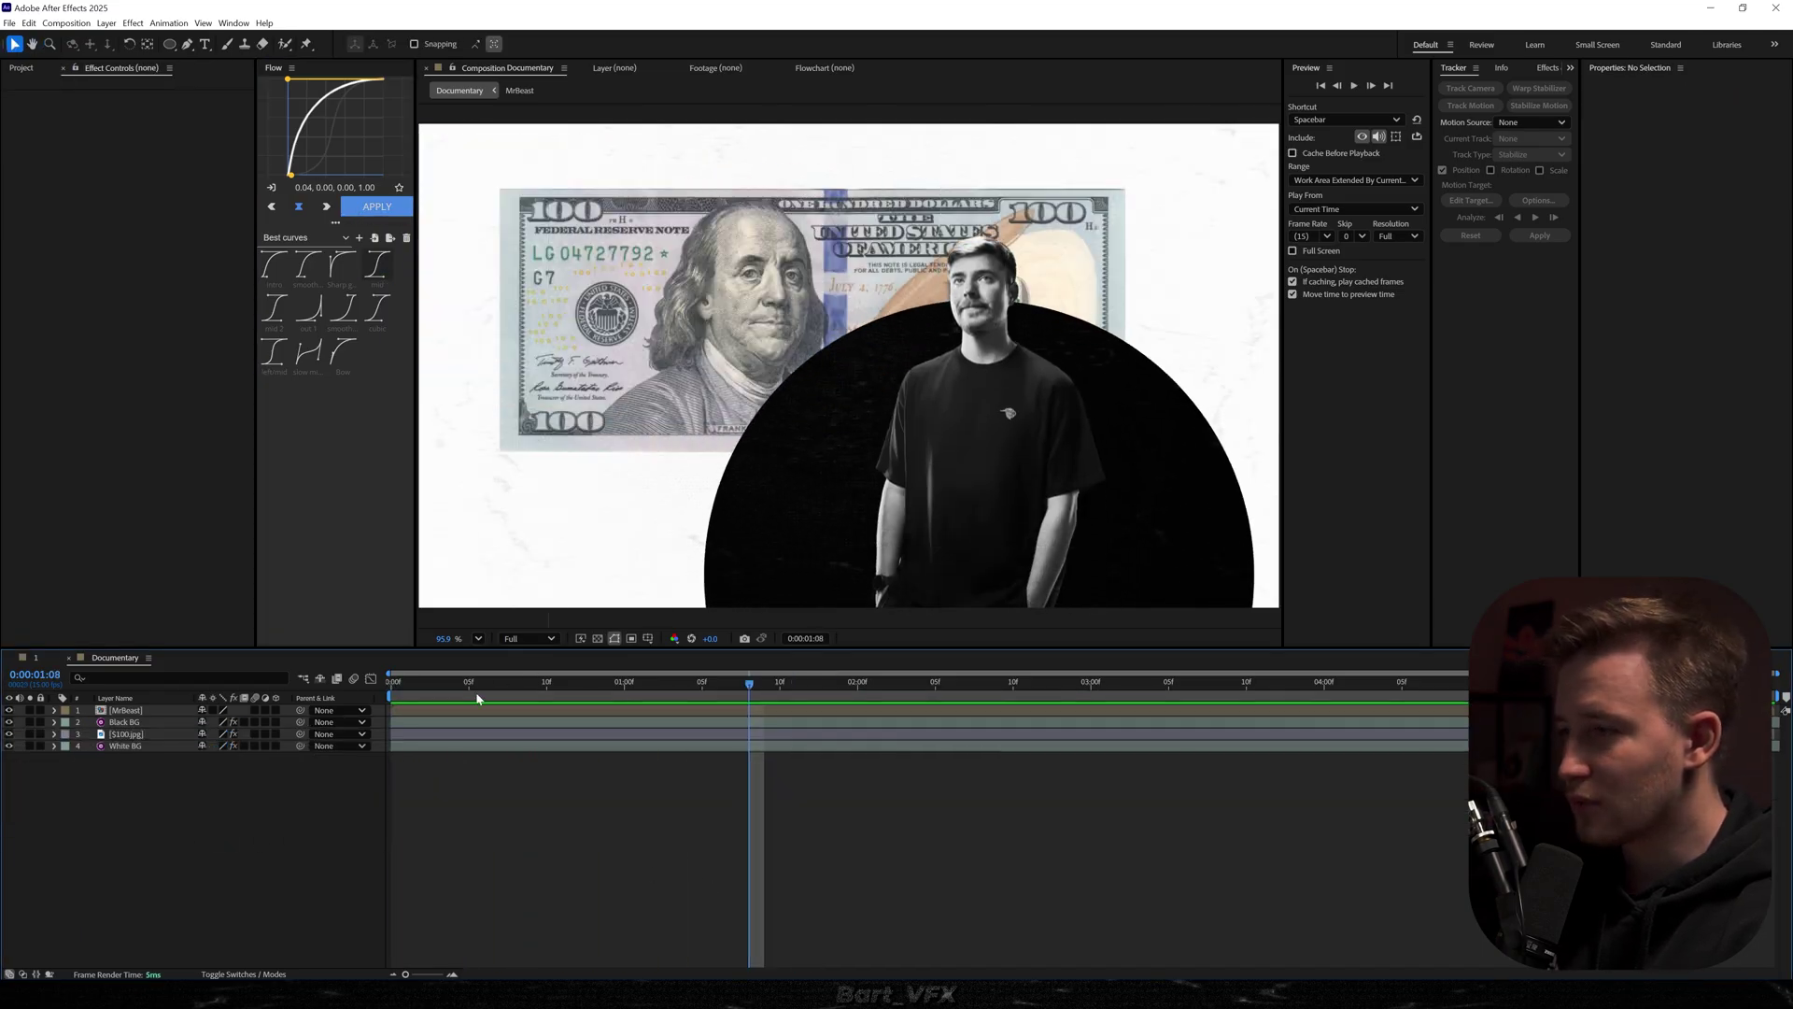
Add a null object to the Documentary composition and rename it Controller
{"action": "left_click_drag", "start_coordinate": [475, 685], "coordinate": [547, 685]}
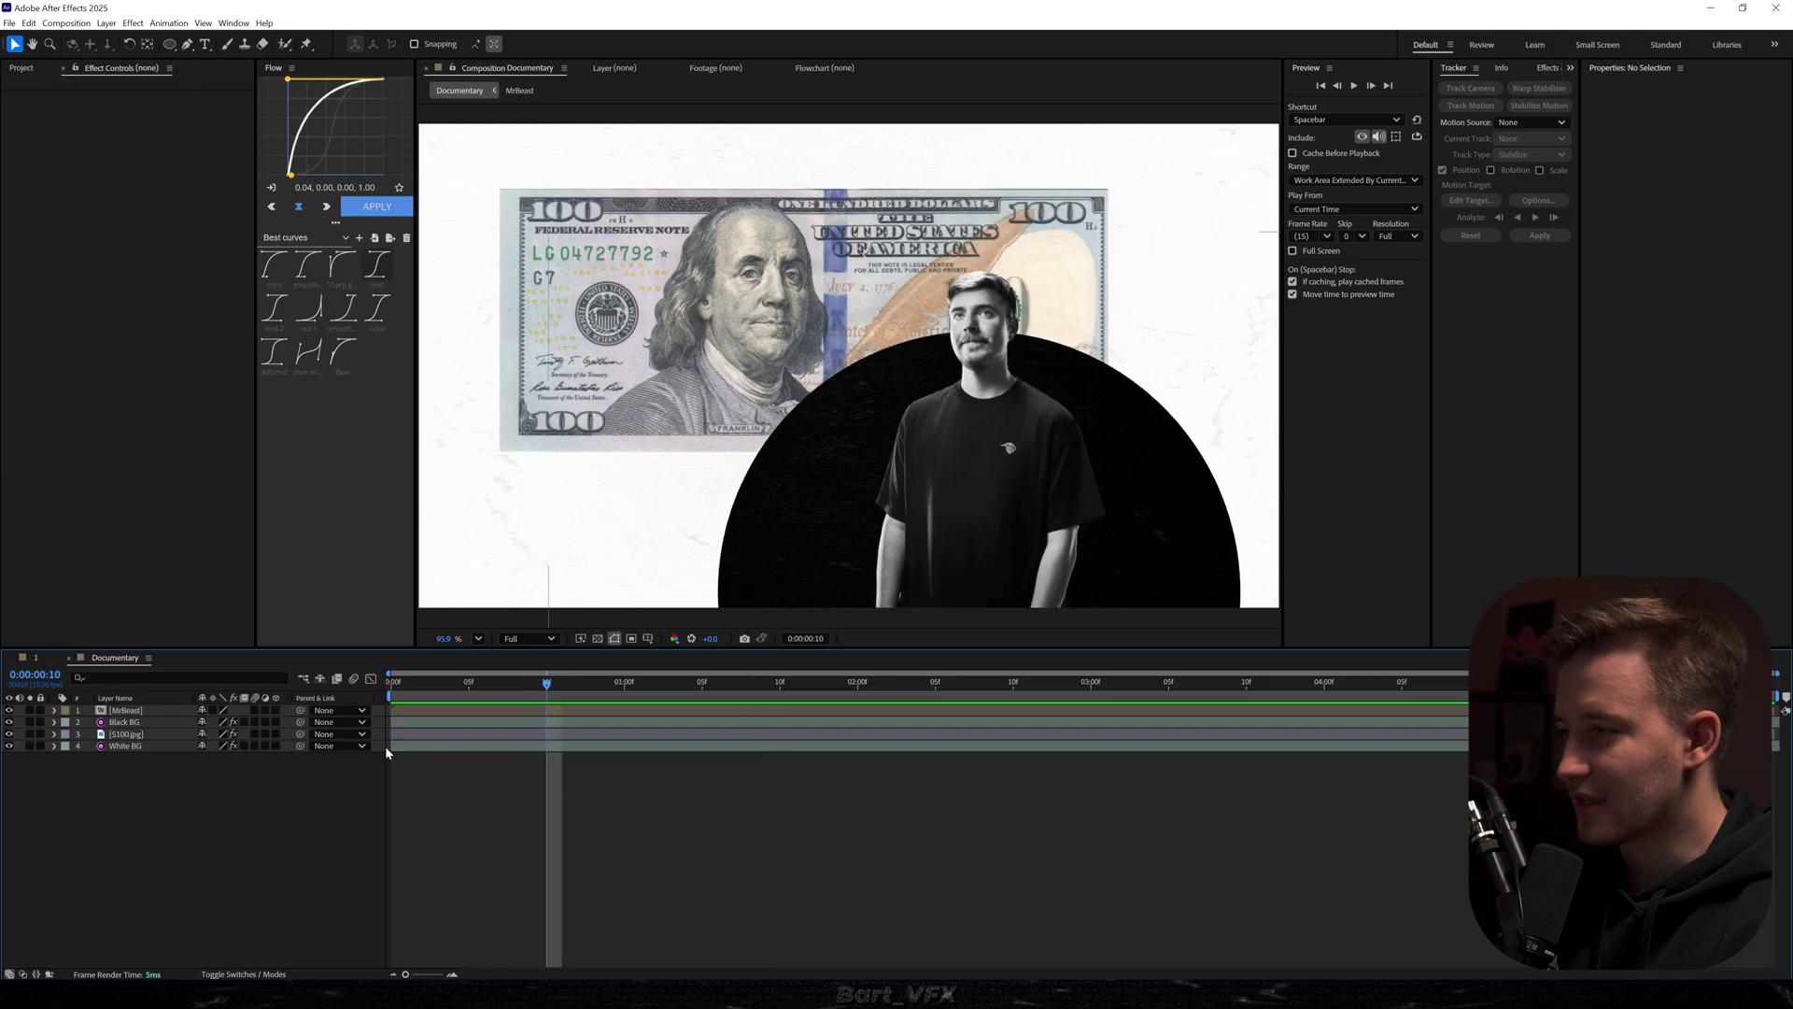
{"action": "right_click", "coordinate": [129, 793]}
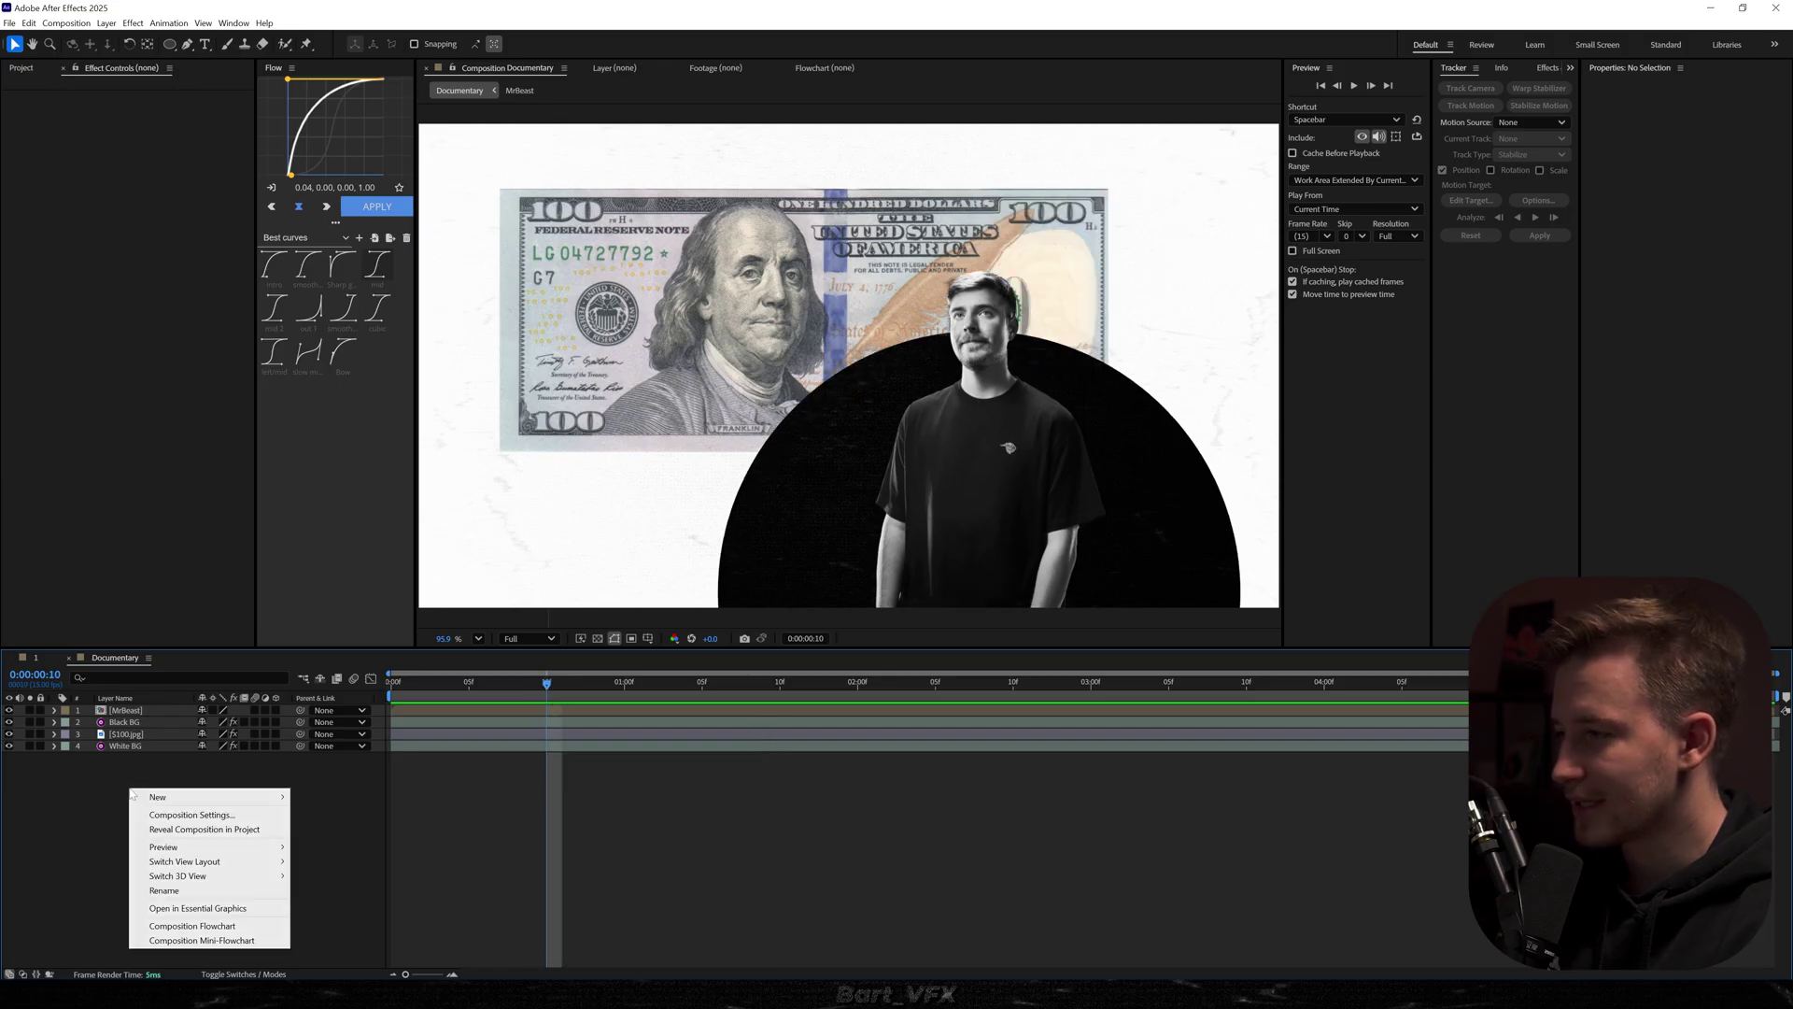
{"action": "mouse_move", "coordinate": [214, 797]}
{"action": "left_click", "coordinate": [357, 871]}
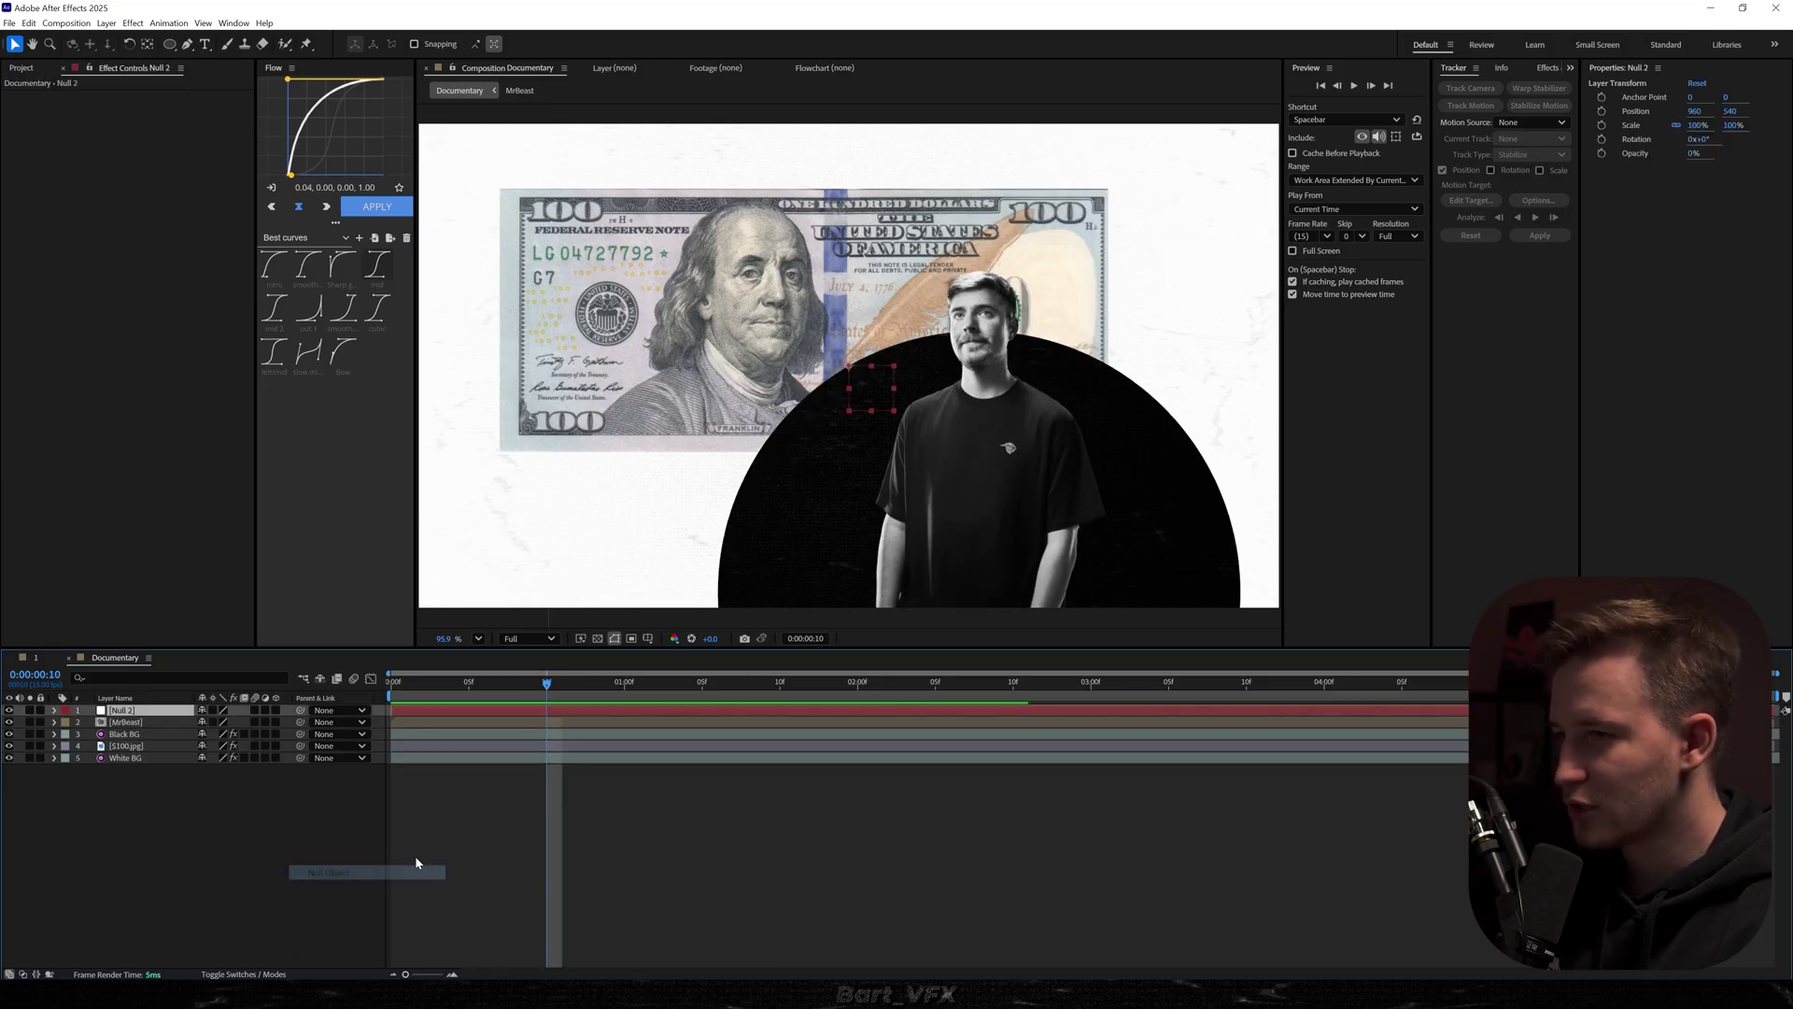
{"action": "key", "text": "Return"}
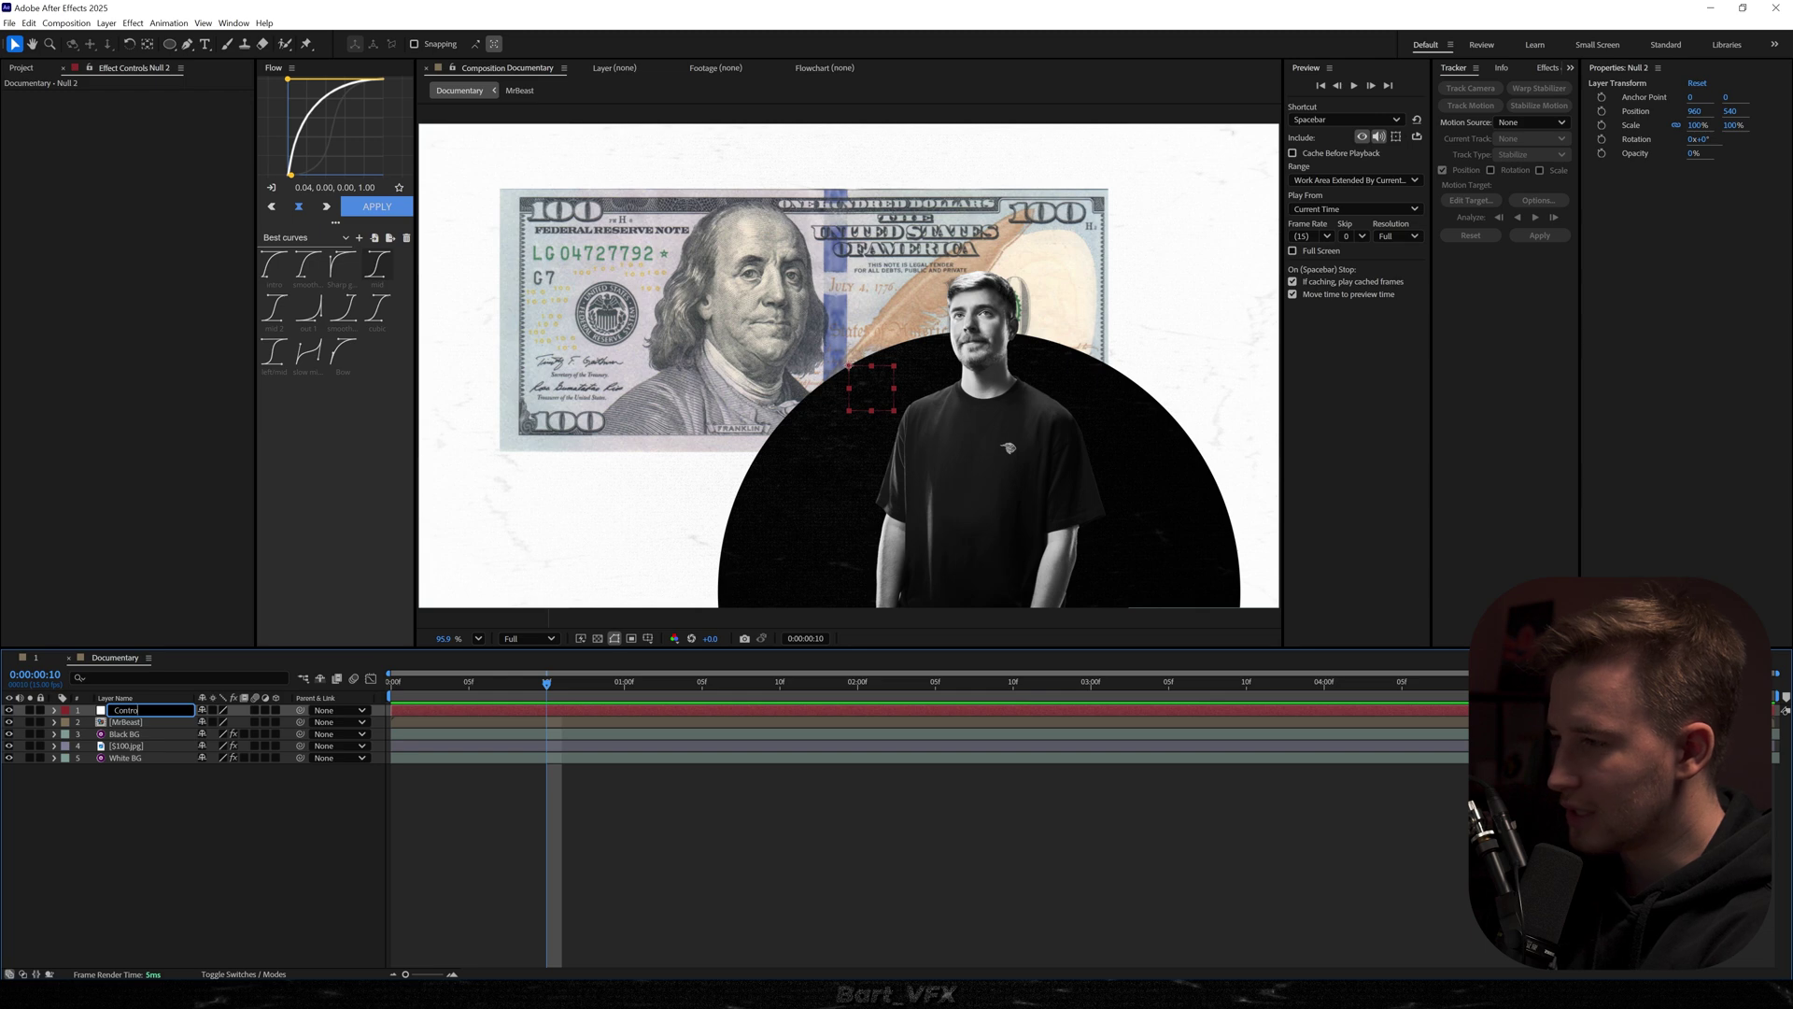
Parent the MrBeast, Black BG, $100.jpg and White BG layers to Controller and set Controller's label colour to Cyan
{"action": "left_click", "coordinate": [127, 722]}
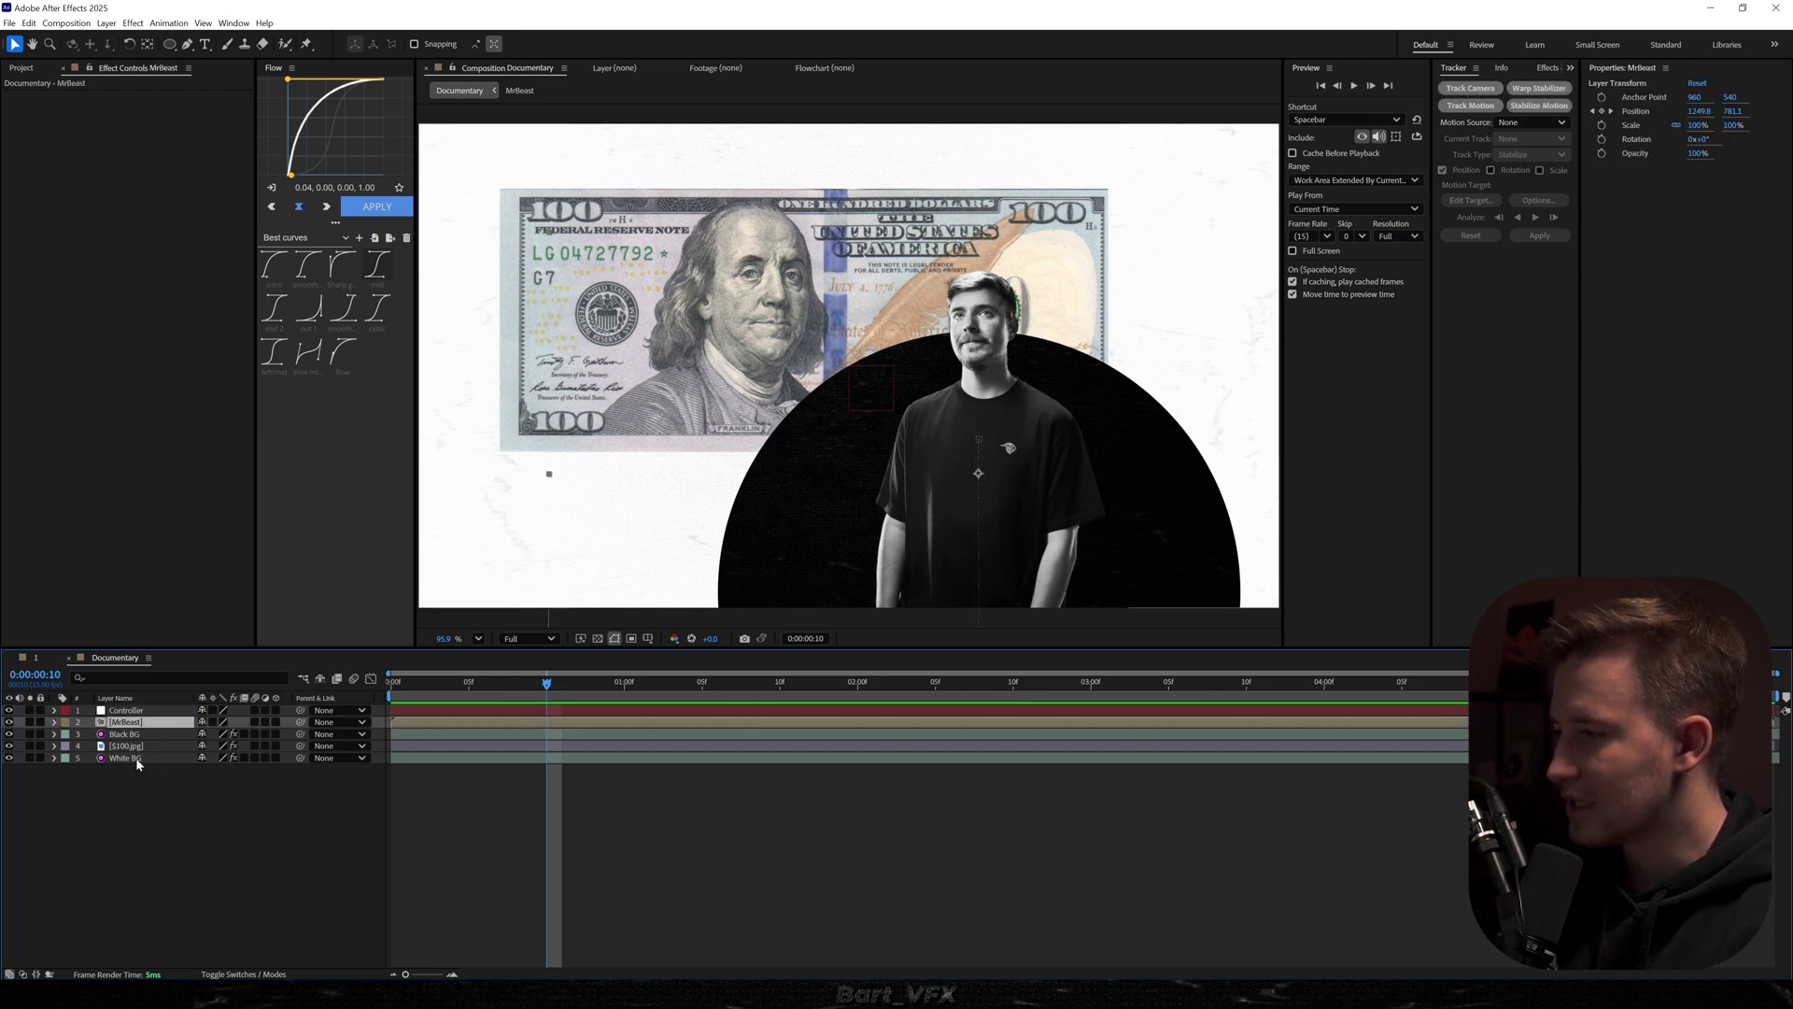
{"action": "left_click", "coordinate": [149, 759], "text": "shift"}
{"action": "left_click_drag", "start_coordinate": [300, 745], "coordinate": [128, 711]}
{"action": "left_click", "coordinate": [605, 840]}
{"action": "left_click", "coordinate": [65, 710]}
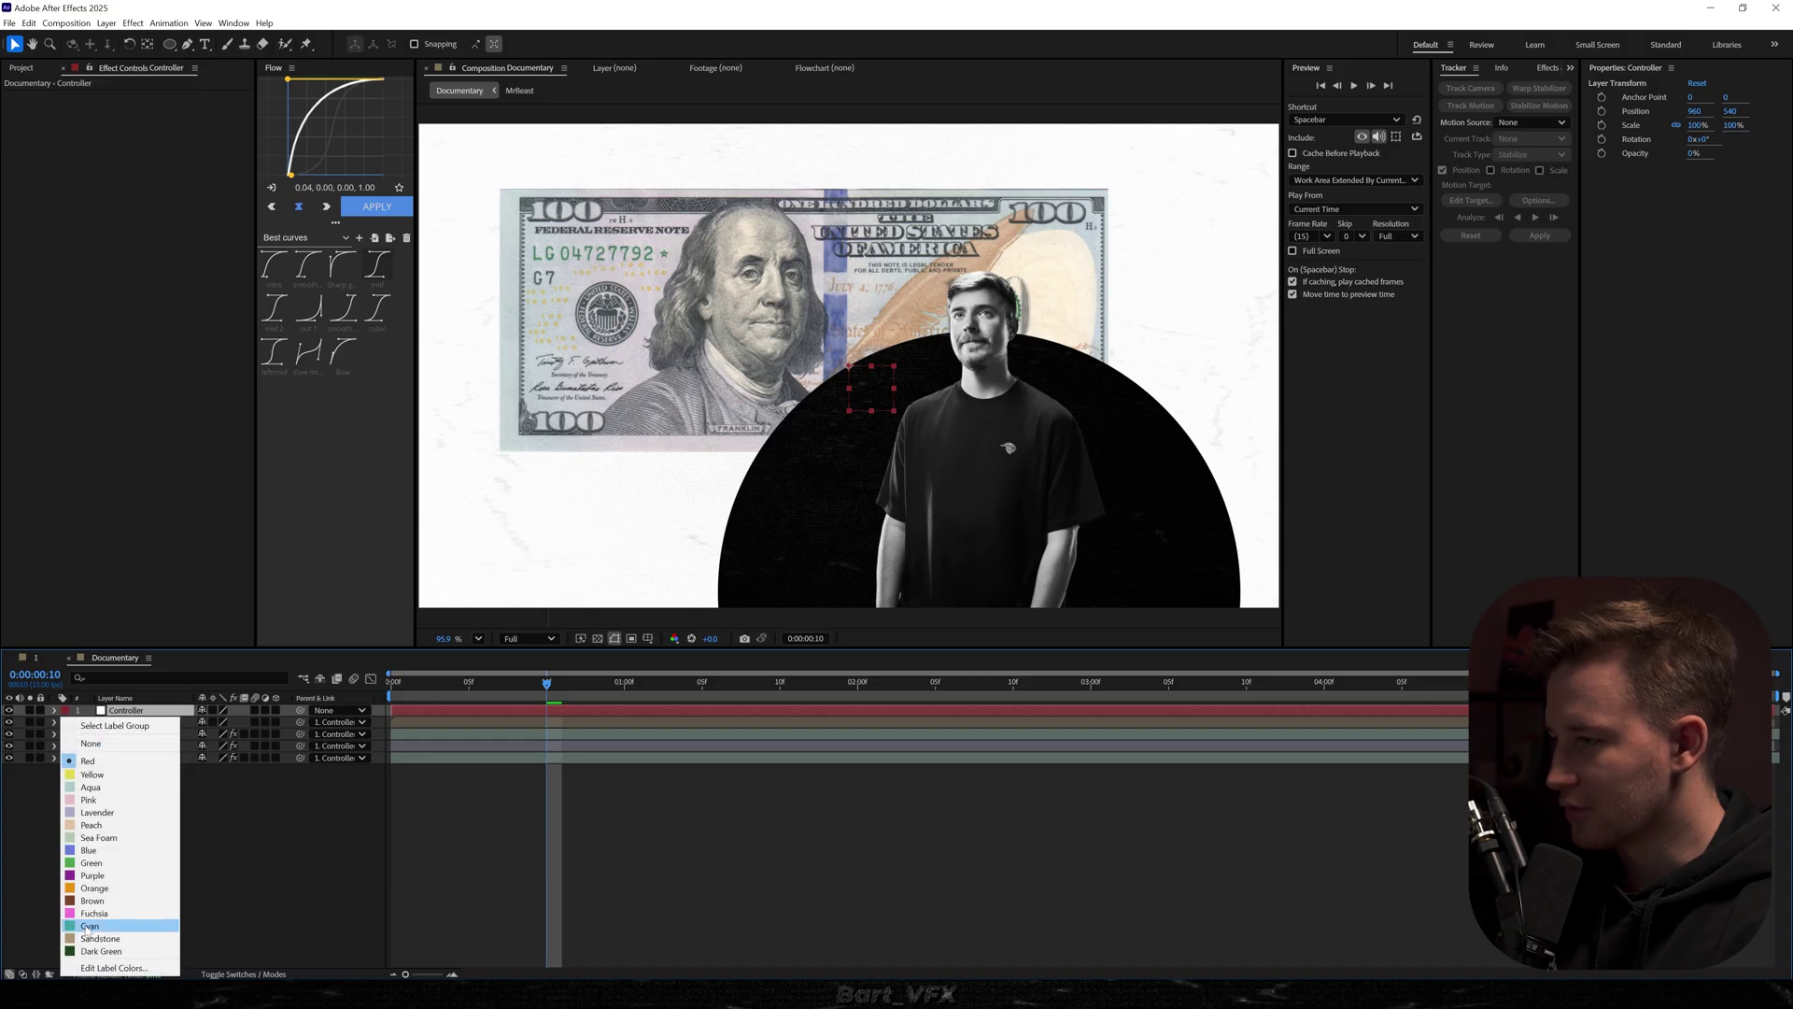
{"action": "left_click", "coordinate": [120, 928]}
Add a Controller position keyframe at 0:00:01:03, matching MrBeast's ending keyframe, and set its position to 960, 451 at the first frame
{"action": "left_click", "coordinate": [436, 695]}
{"action": "left_click_drag", "start_coordinate": [435, 695], "coordinate": [562, 690]}
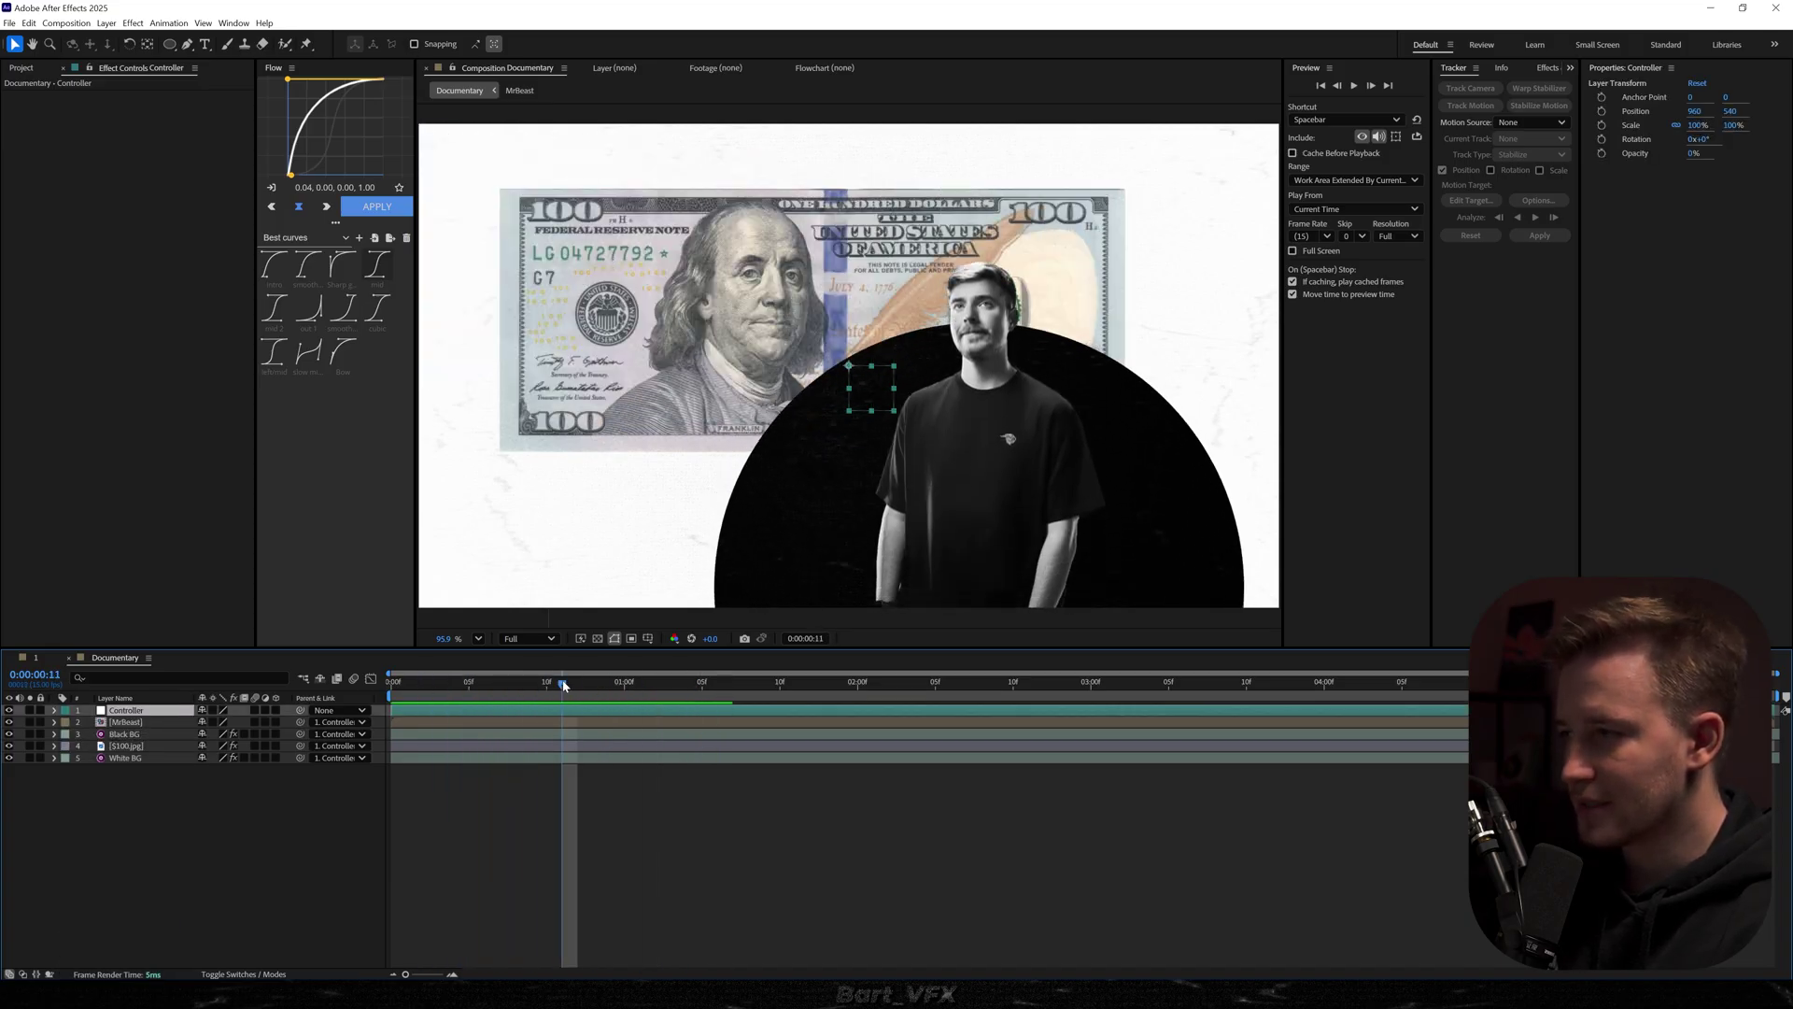
{"action": "left_click", "coordinate": [123, 722]}
{"action": "key", "text": "u"}
{"action": "left_click_drag", "start_coordinate": [564, 686], "coordinate": [671, 689]}
{"action": "left_click", "coordinate": [673, 712]}
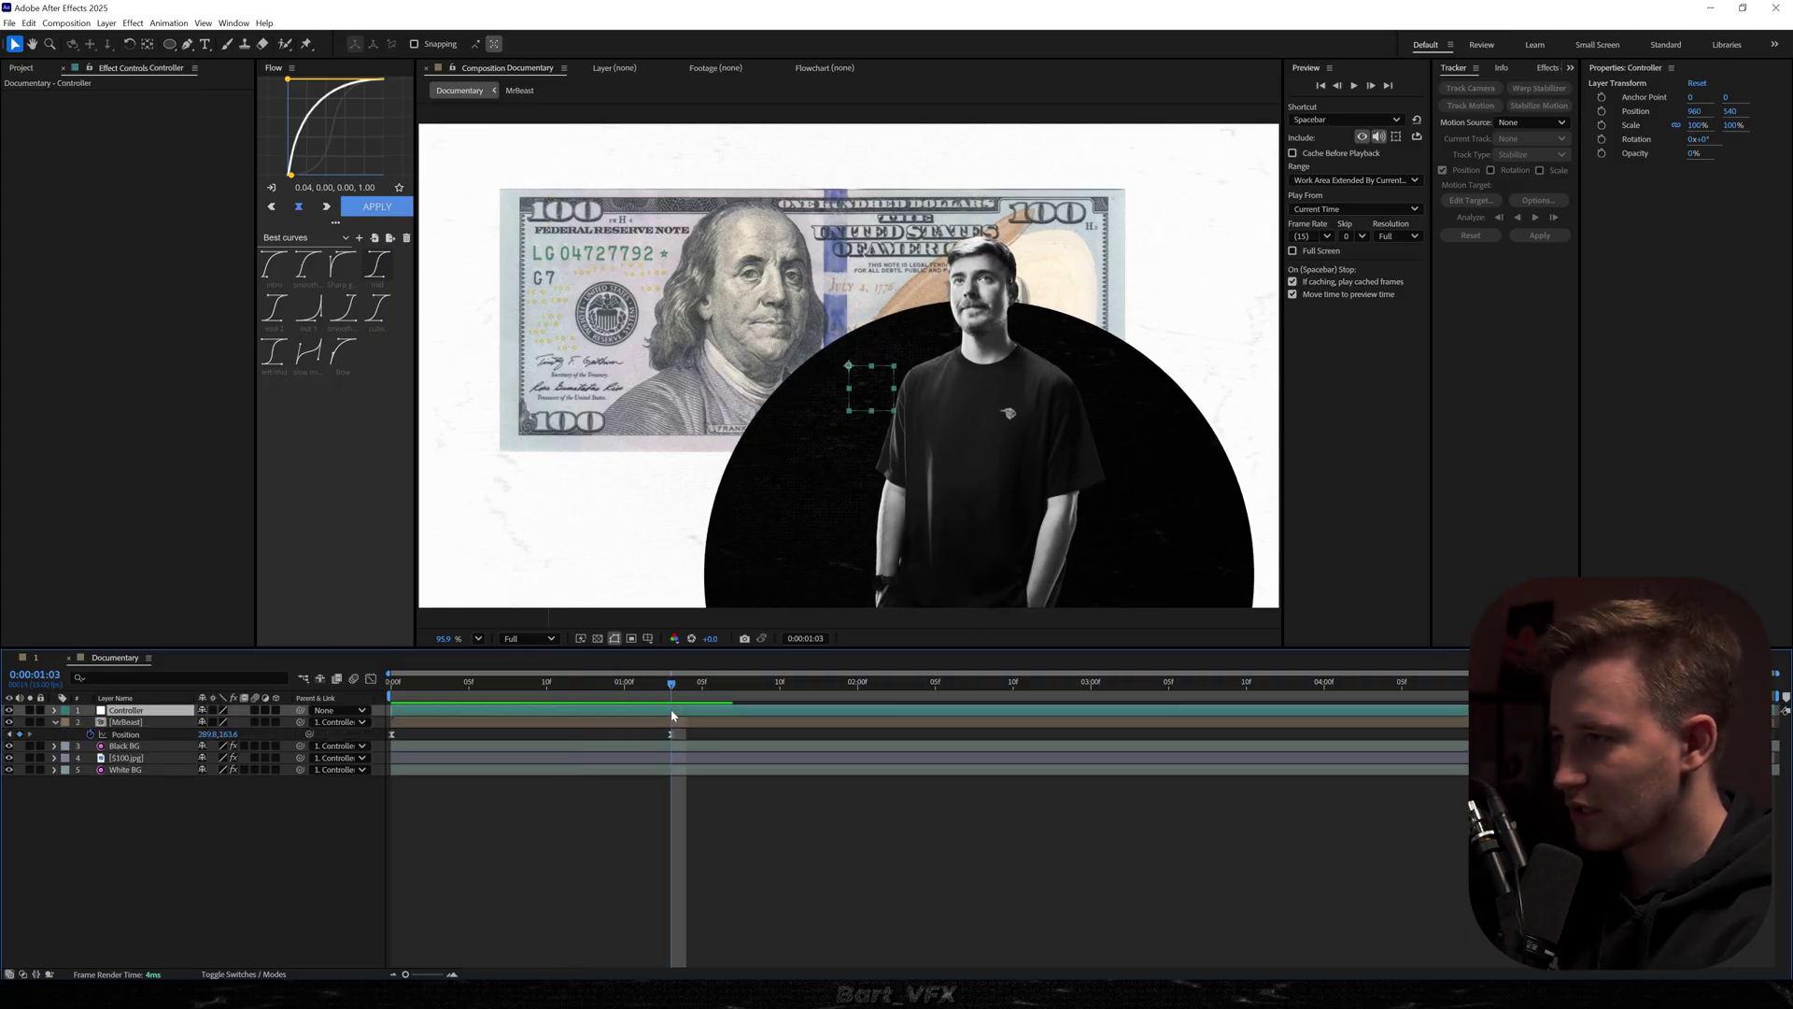
{"action": "key", "text": "alt+shift+p"}
{"action": "left_click_drag", "start_coordinate": [668, 686], "coordinate": [387, 694]}
{"action": "left_click", "coordinate": [271, 808]}
{"action": "key", "text": "u"}
{"action": "left_click_drag", "start_coordinate": [228, 722], "coordinate": [160, 725]}
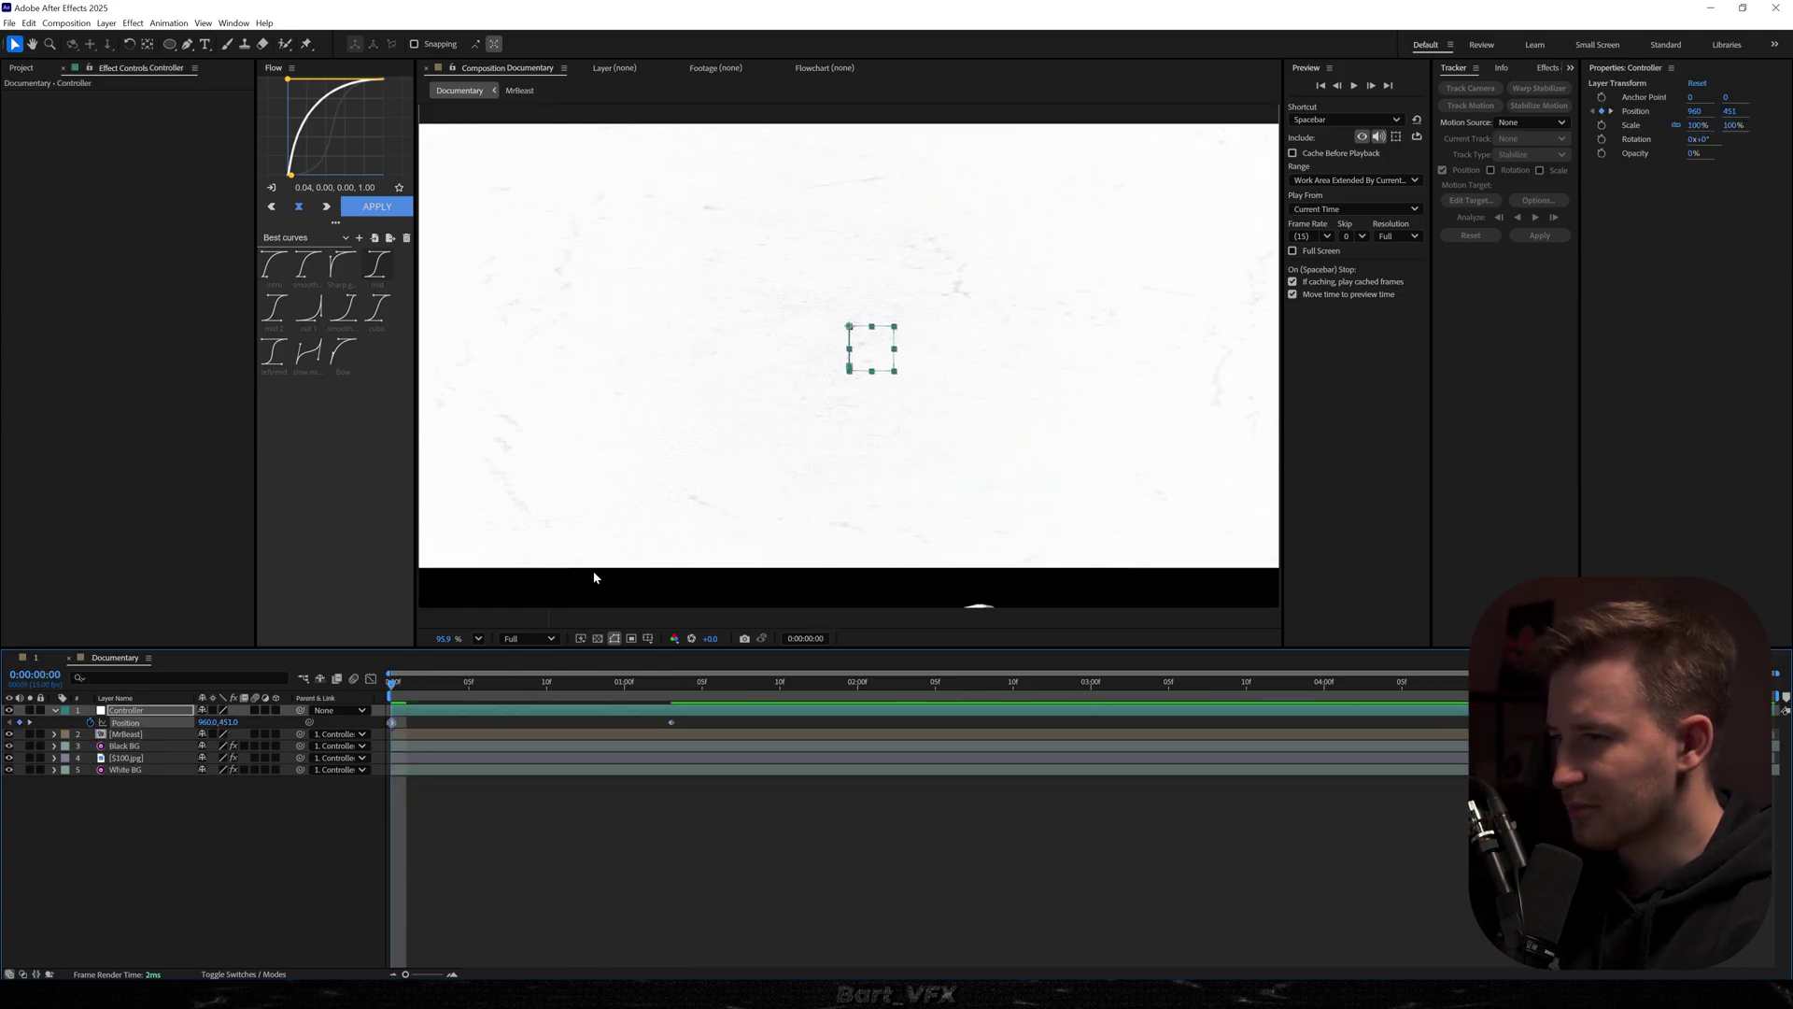
{"action": "left_click", "coordinate": [235, 861]}
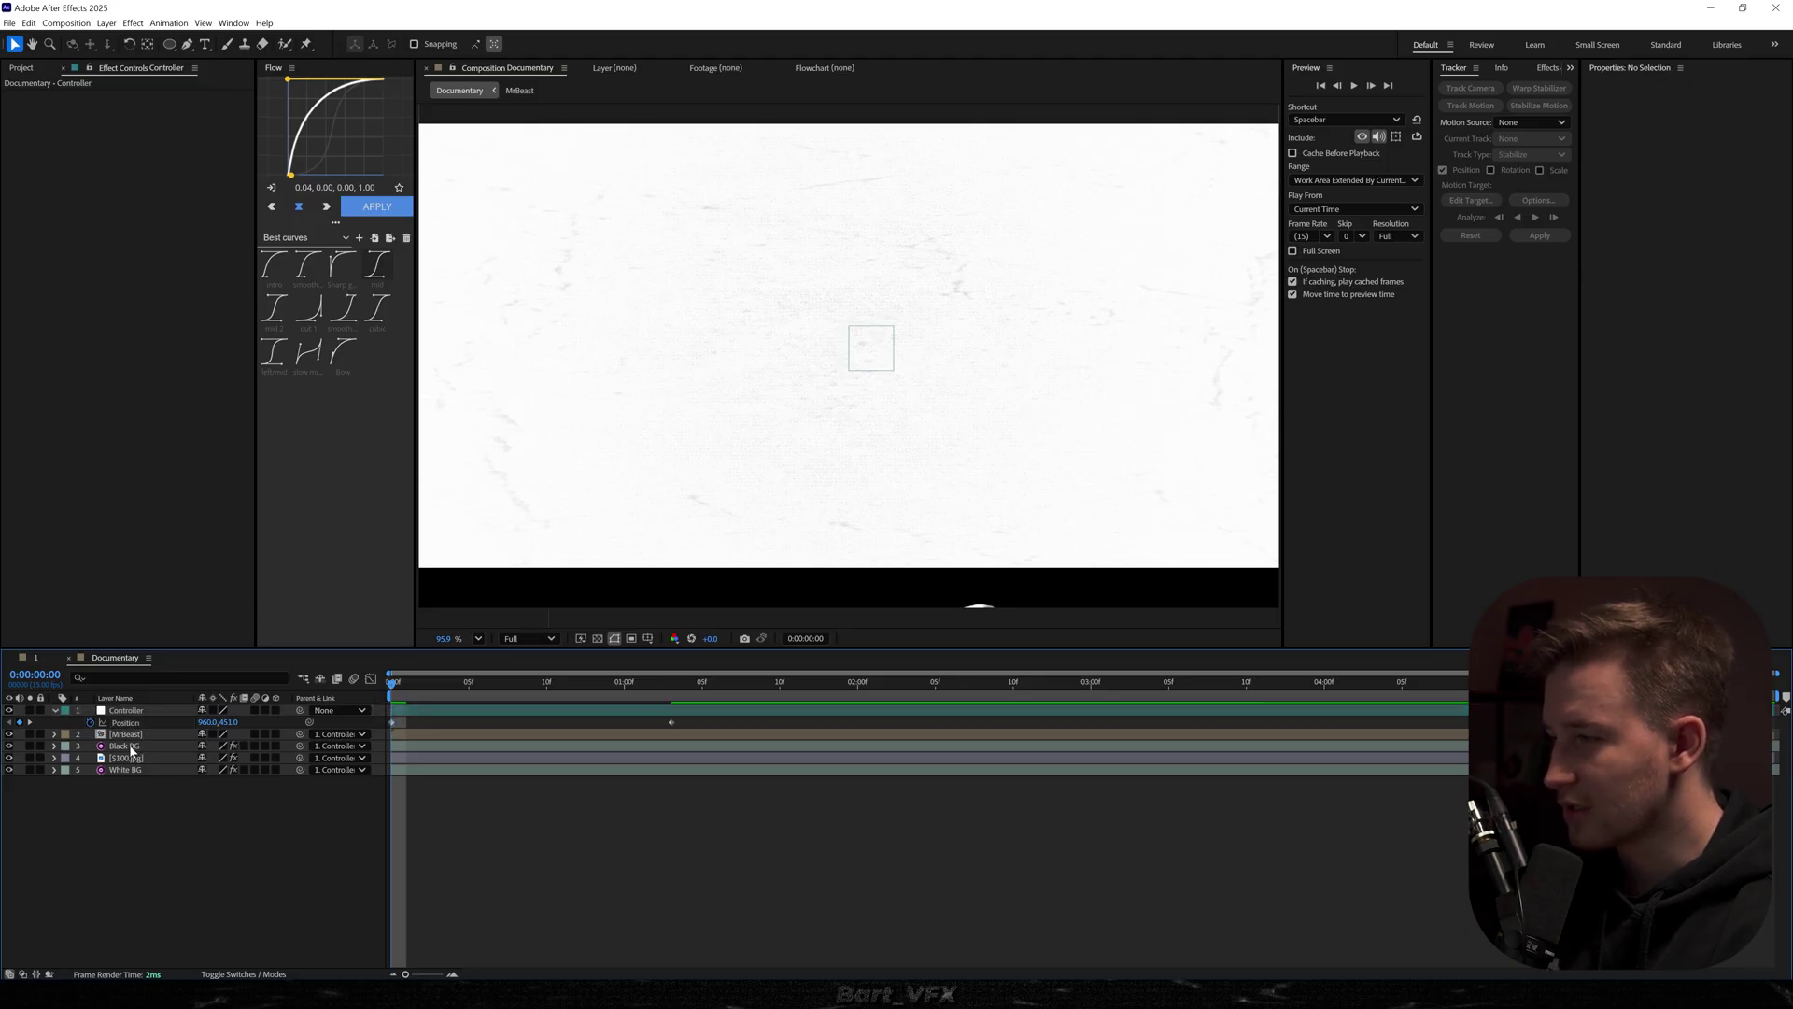
Scale the Black BG and White BG layers to 117.9% and preview the composition
{"action": "left_click", "coordinate": [132, 747]}
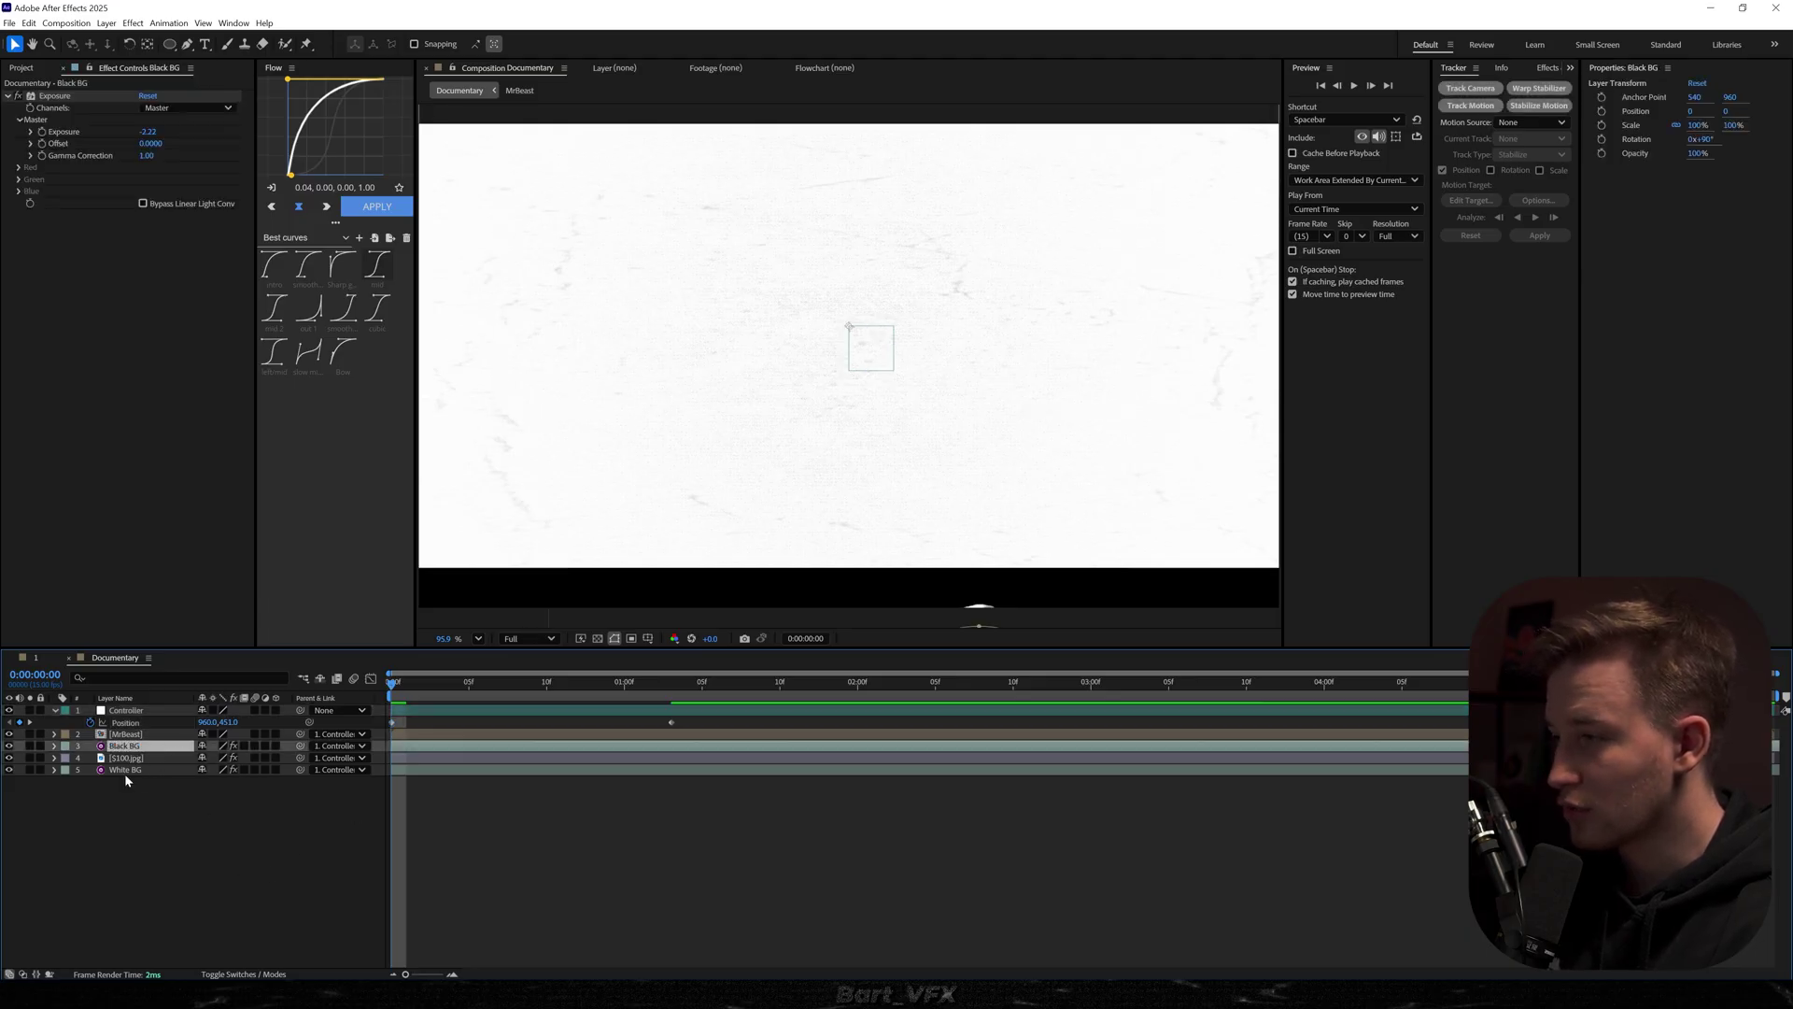
{"action": "left_click", "coordinate": [125, 770], "text": "ctrl"}
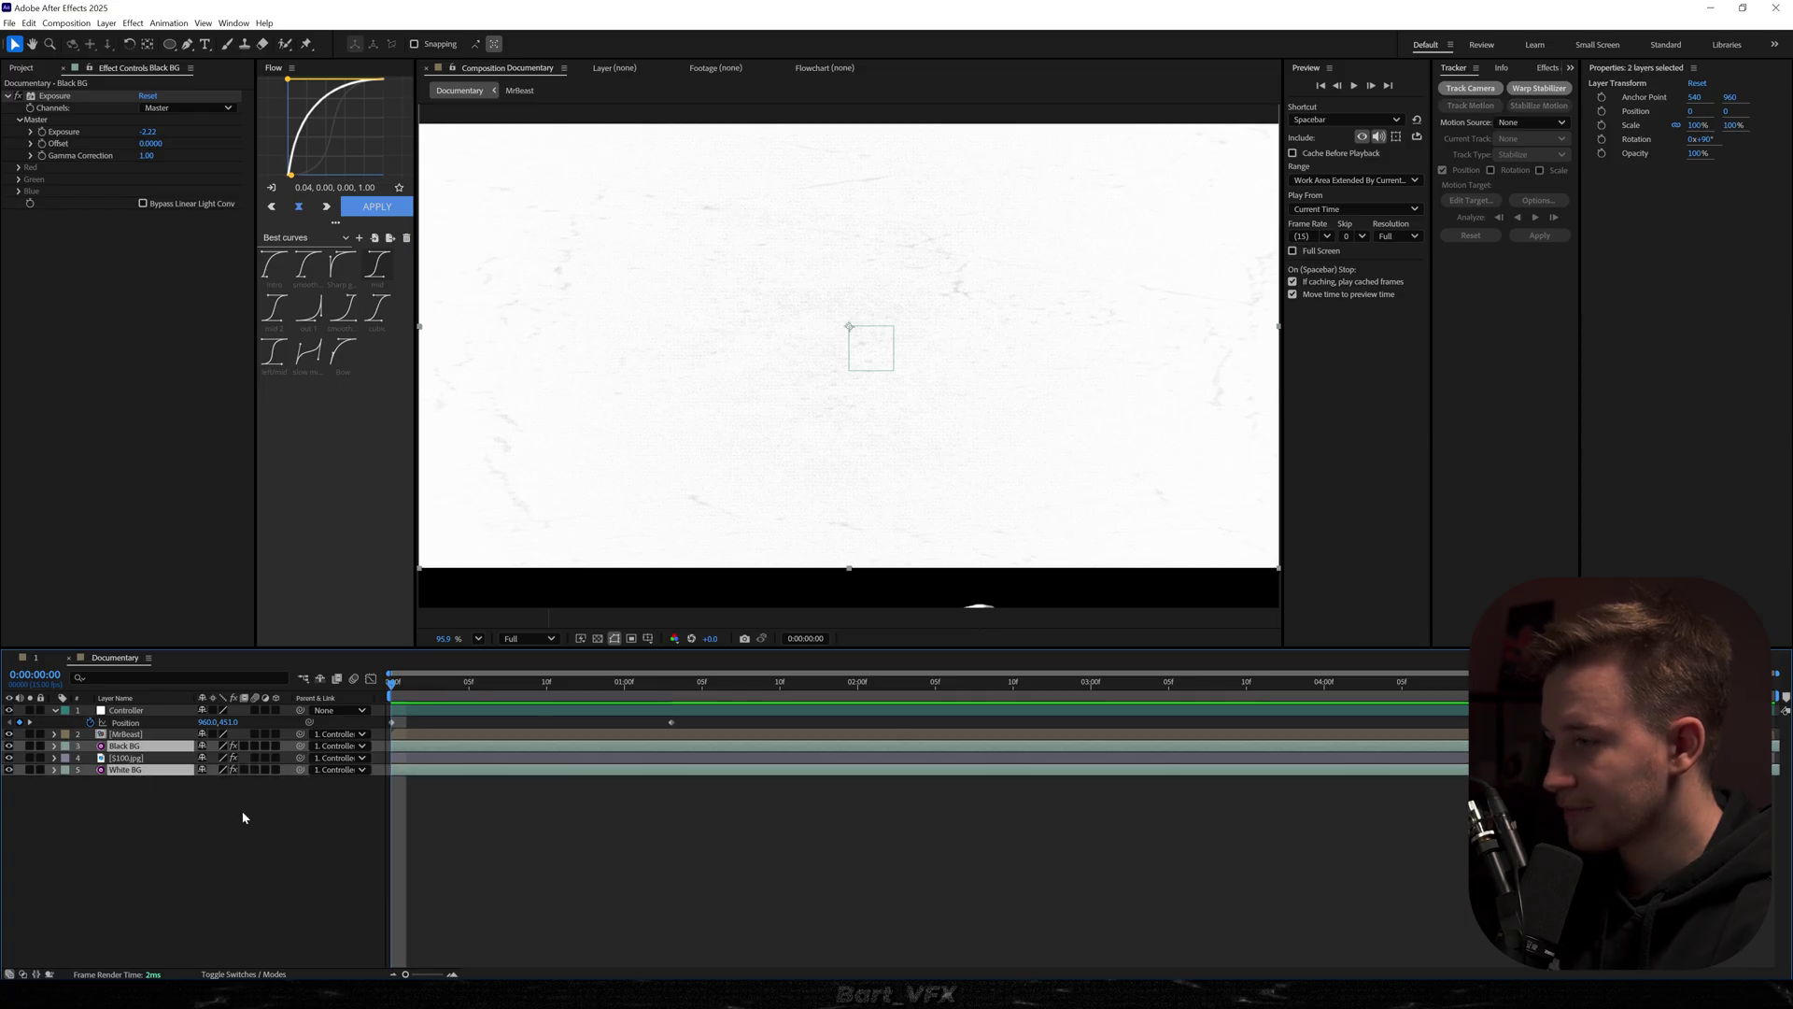
{"action": "key", "text": "s"}
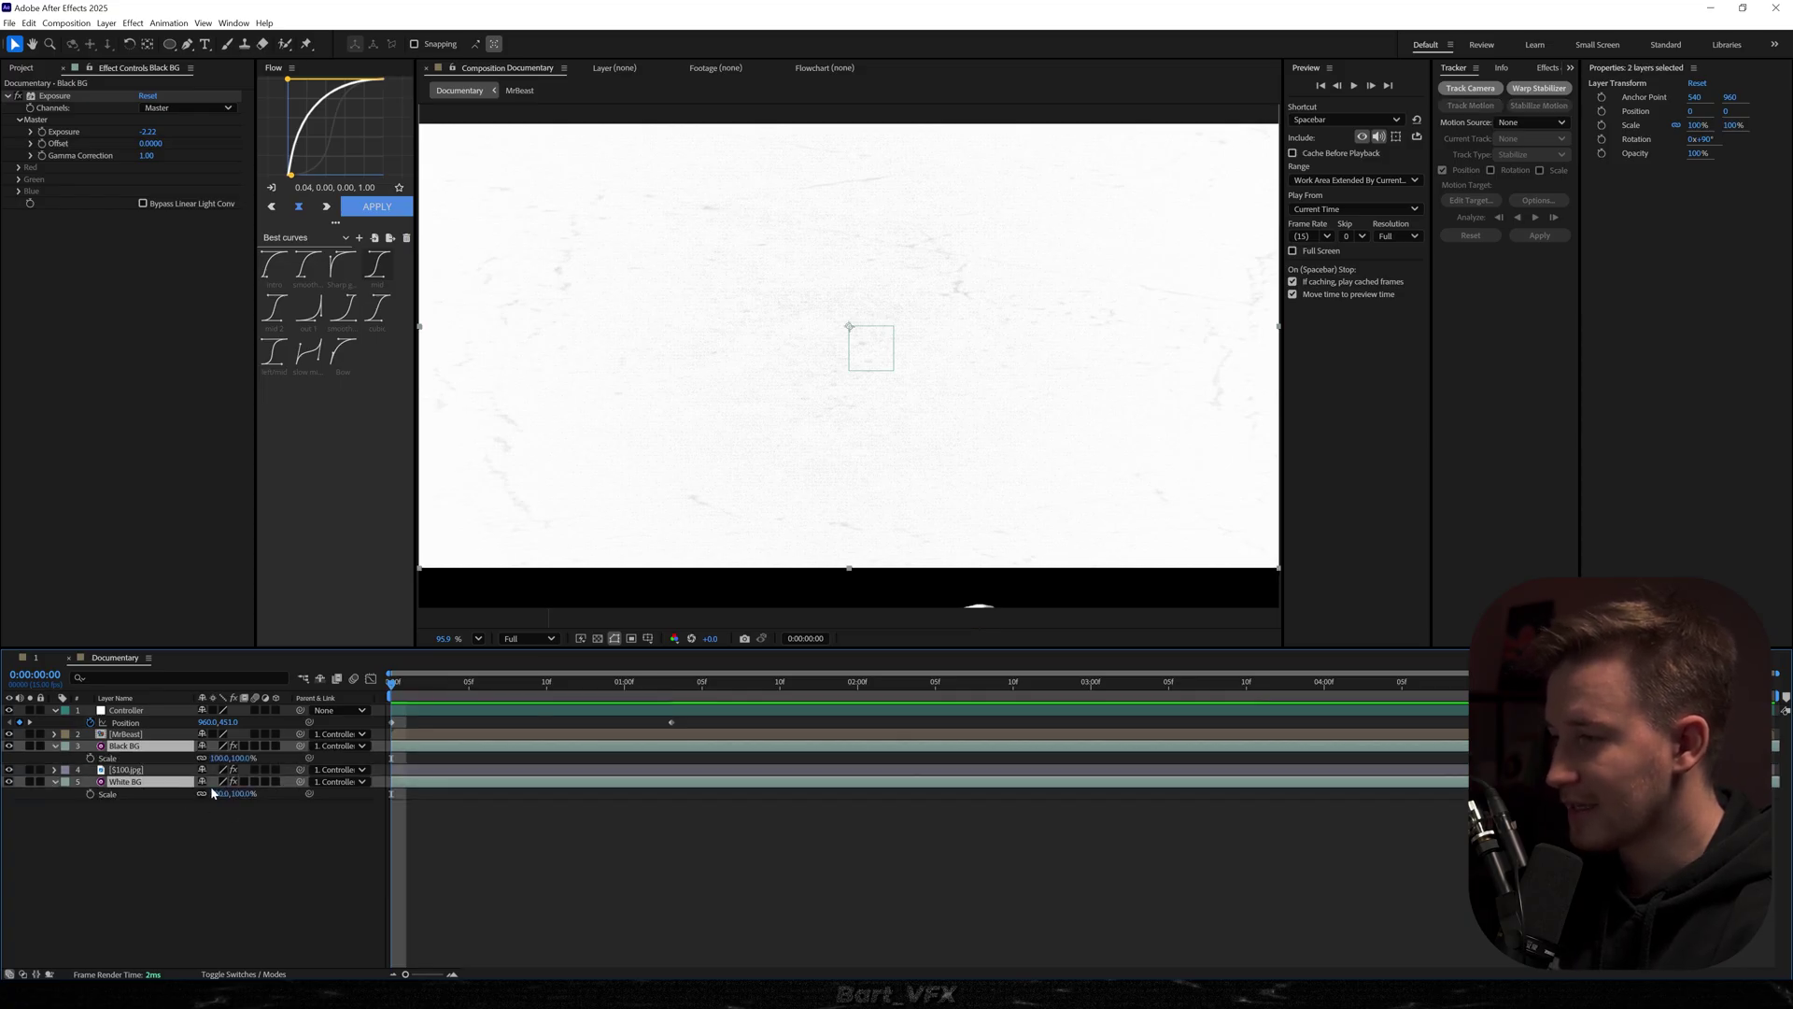
{"action": "left_click_drag", "start_coordinate": [214, 795], "coordinate": [329, 784]}
{"action": "key", "text": "space"}
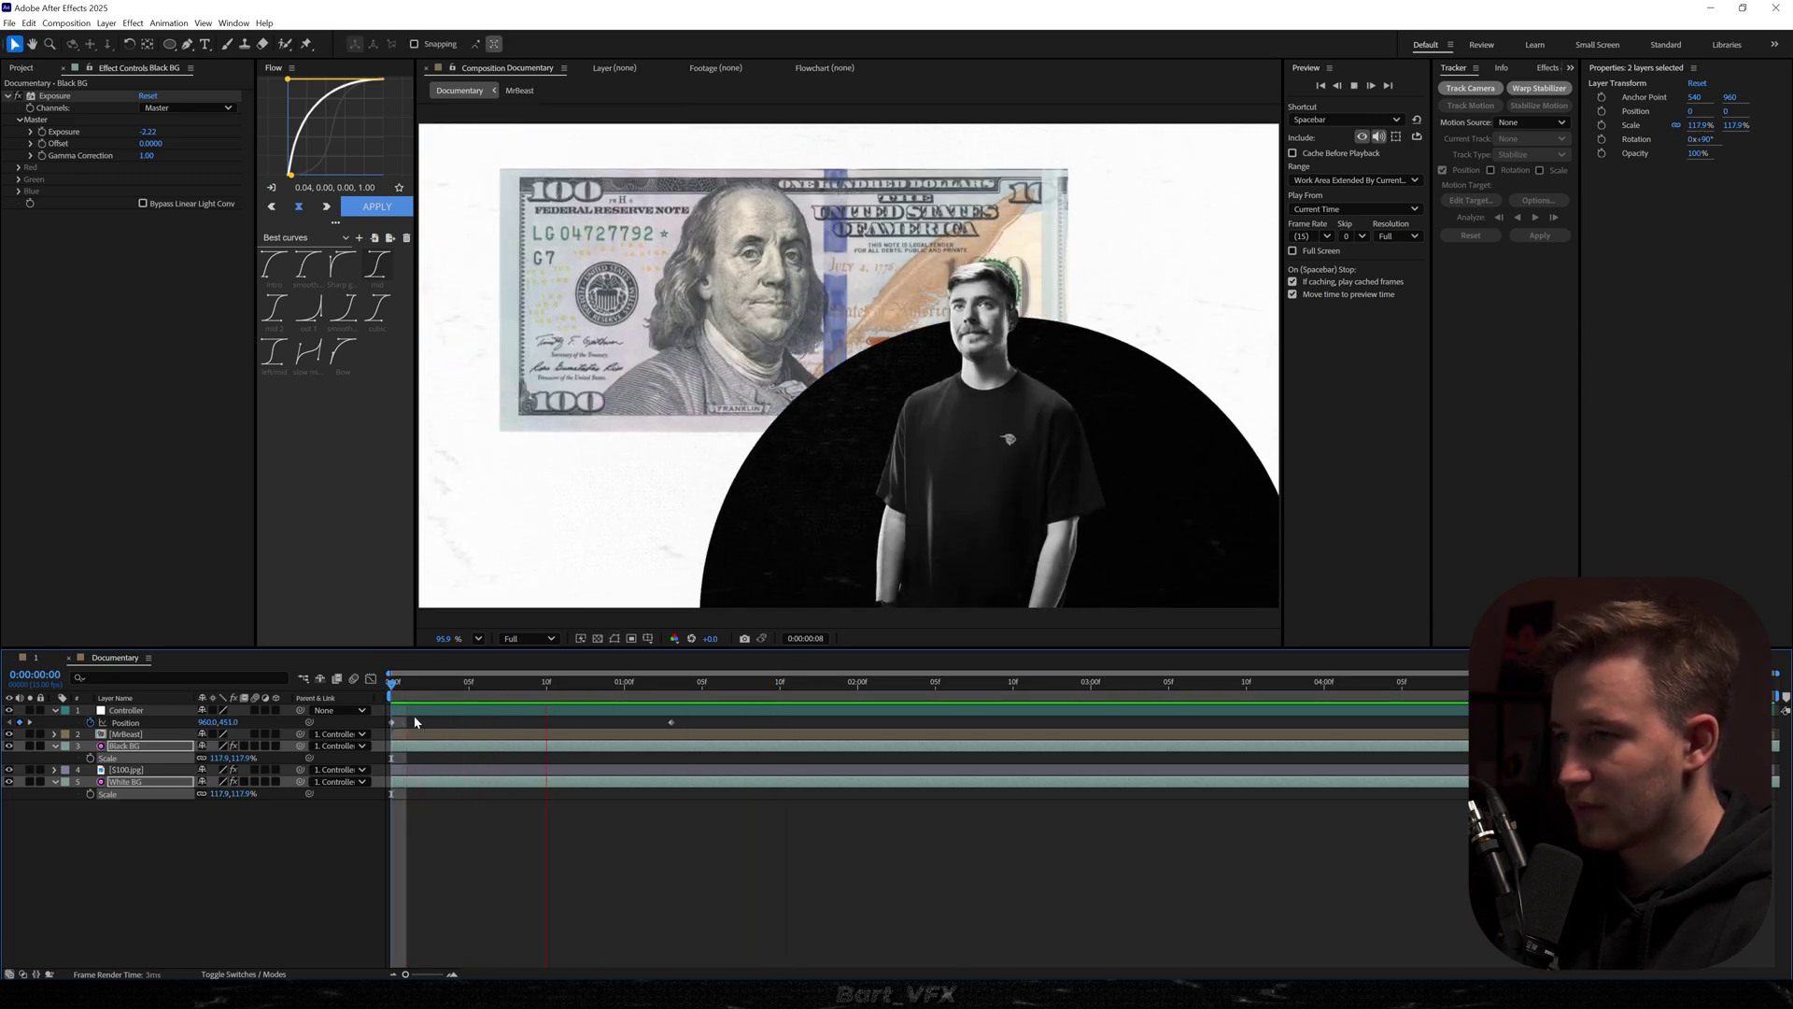
{"action": "key", "text": "space"}
Reveal all layers' keyframes, apply the 0.04, 0.00, 0.00, 1.00 easing to both Controller position keyframes and preview the motion
{"action": "key", "text": "ctrl+a"}
{"action": "key", "text": "u"}
{"action": "left_click_drag", "start_coordinate": [713, 721], "coordinate": [335, 732]}
{"action": "left_click", "coordinate": [374, 211]}
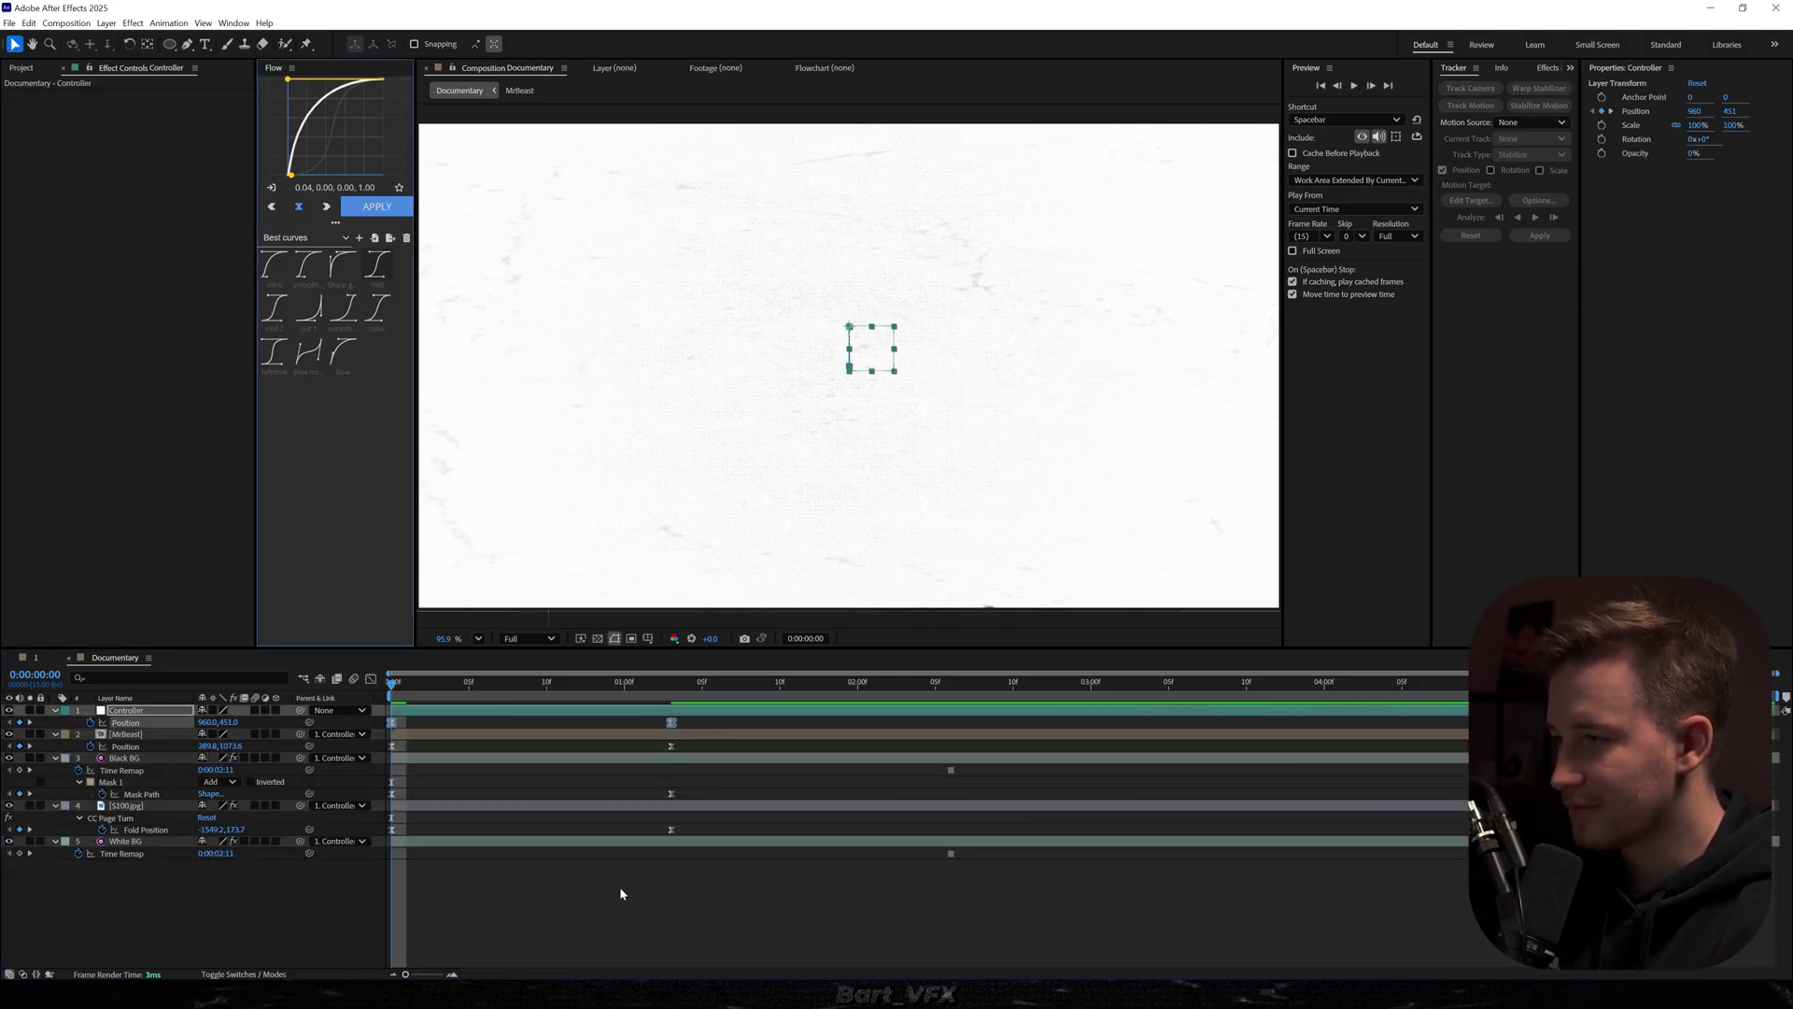
{"action": "key", "text": "space"}
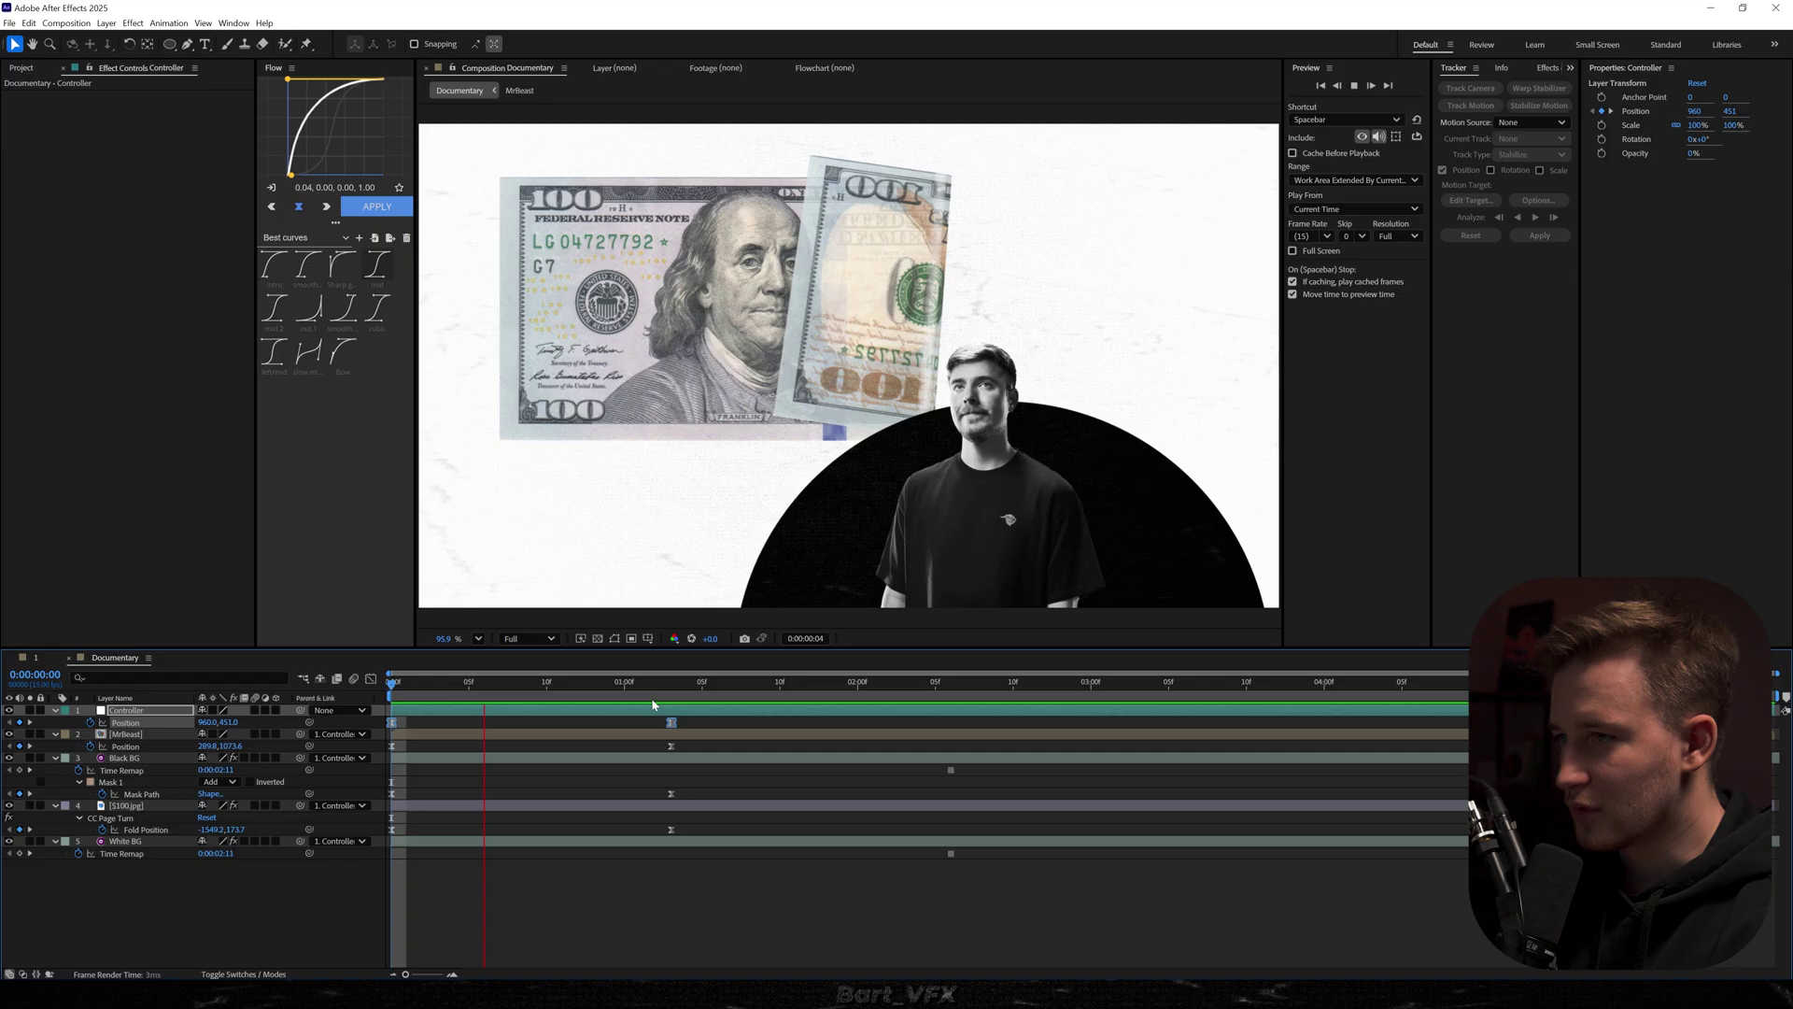
Set the Controller's ending position at 0:00:01:03 to 960, 582 and preview the animation from the first frame
{"action": "left_click", "coordinate": [659, 683]}
{"action": "left_click_drag", "start_coordinate": [662, 686], "coordinate": [677, 690]}
{"action": "left_click", "coordinate": [698, 724]}
{"action": "left_click_drag", "start_coordinate": [230, 723], "coordinate": [447, 733]}
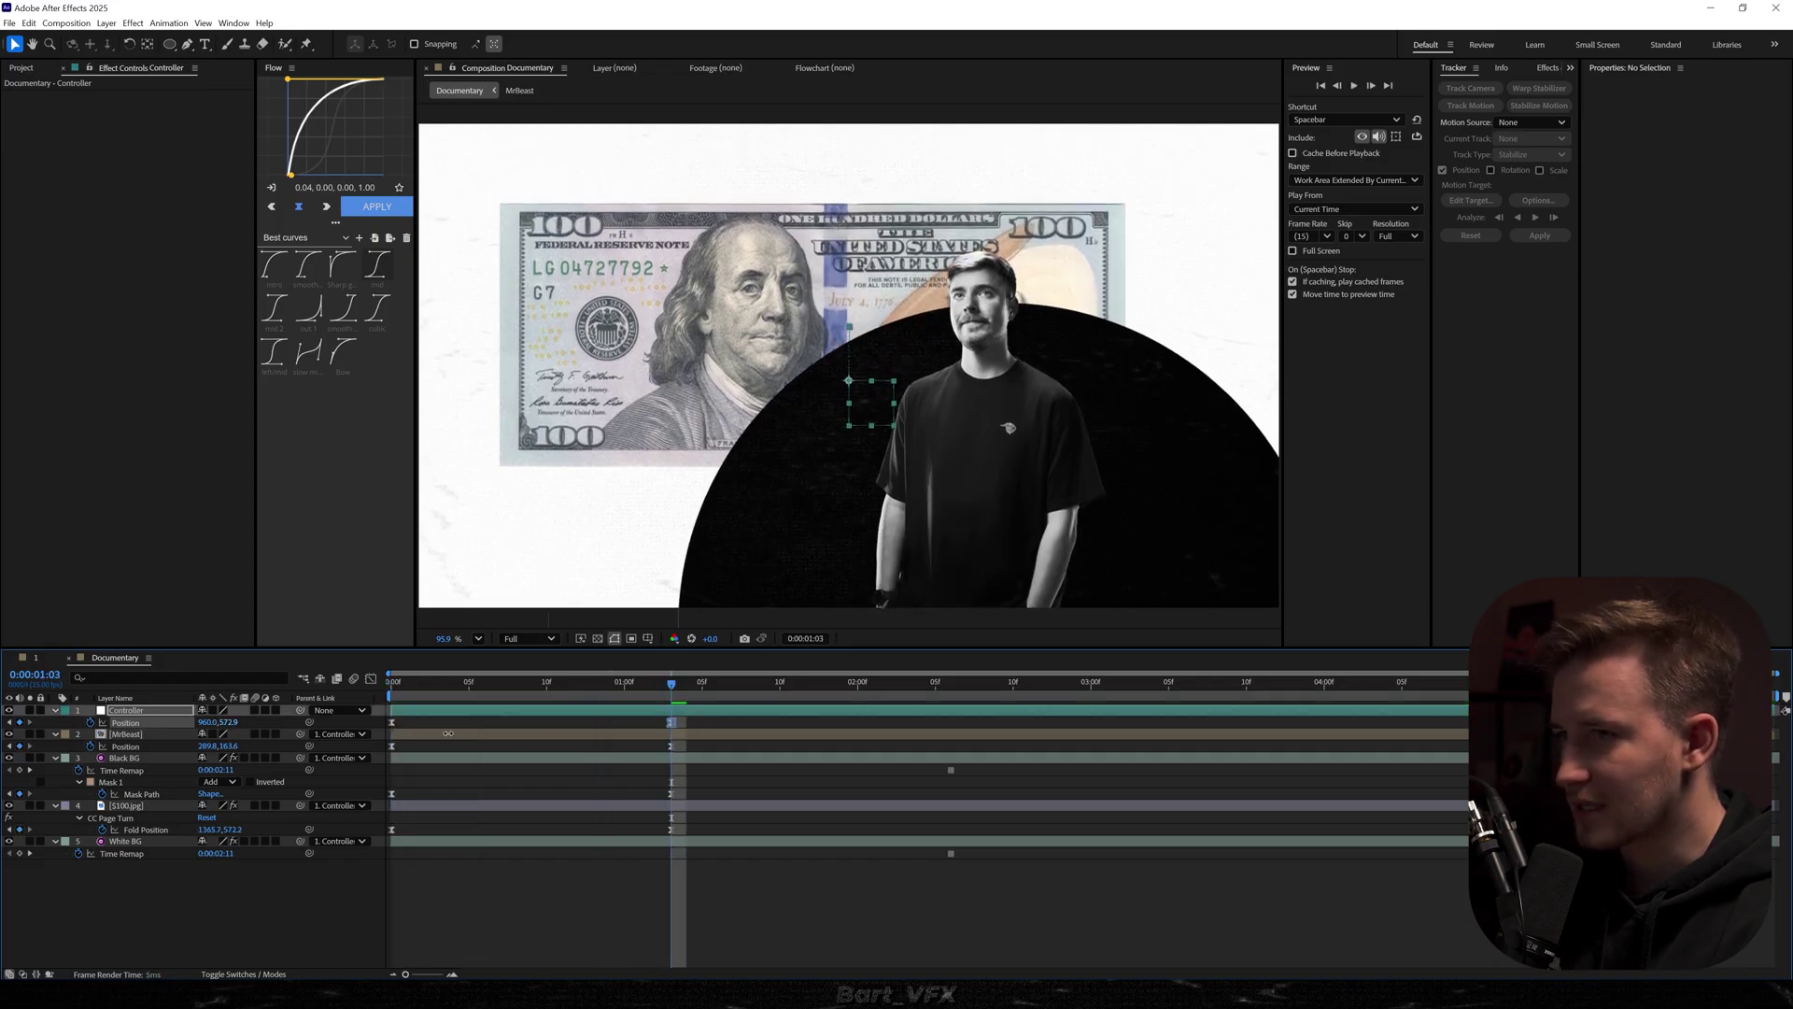
{"action": "key", "text": "Home"}
{"action": "key", "text": "space"}
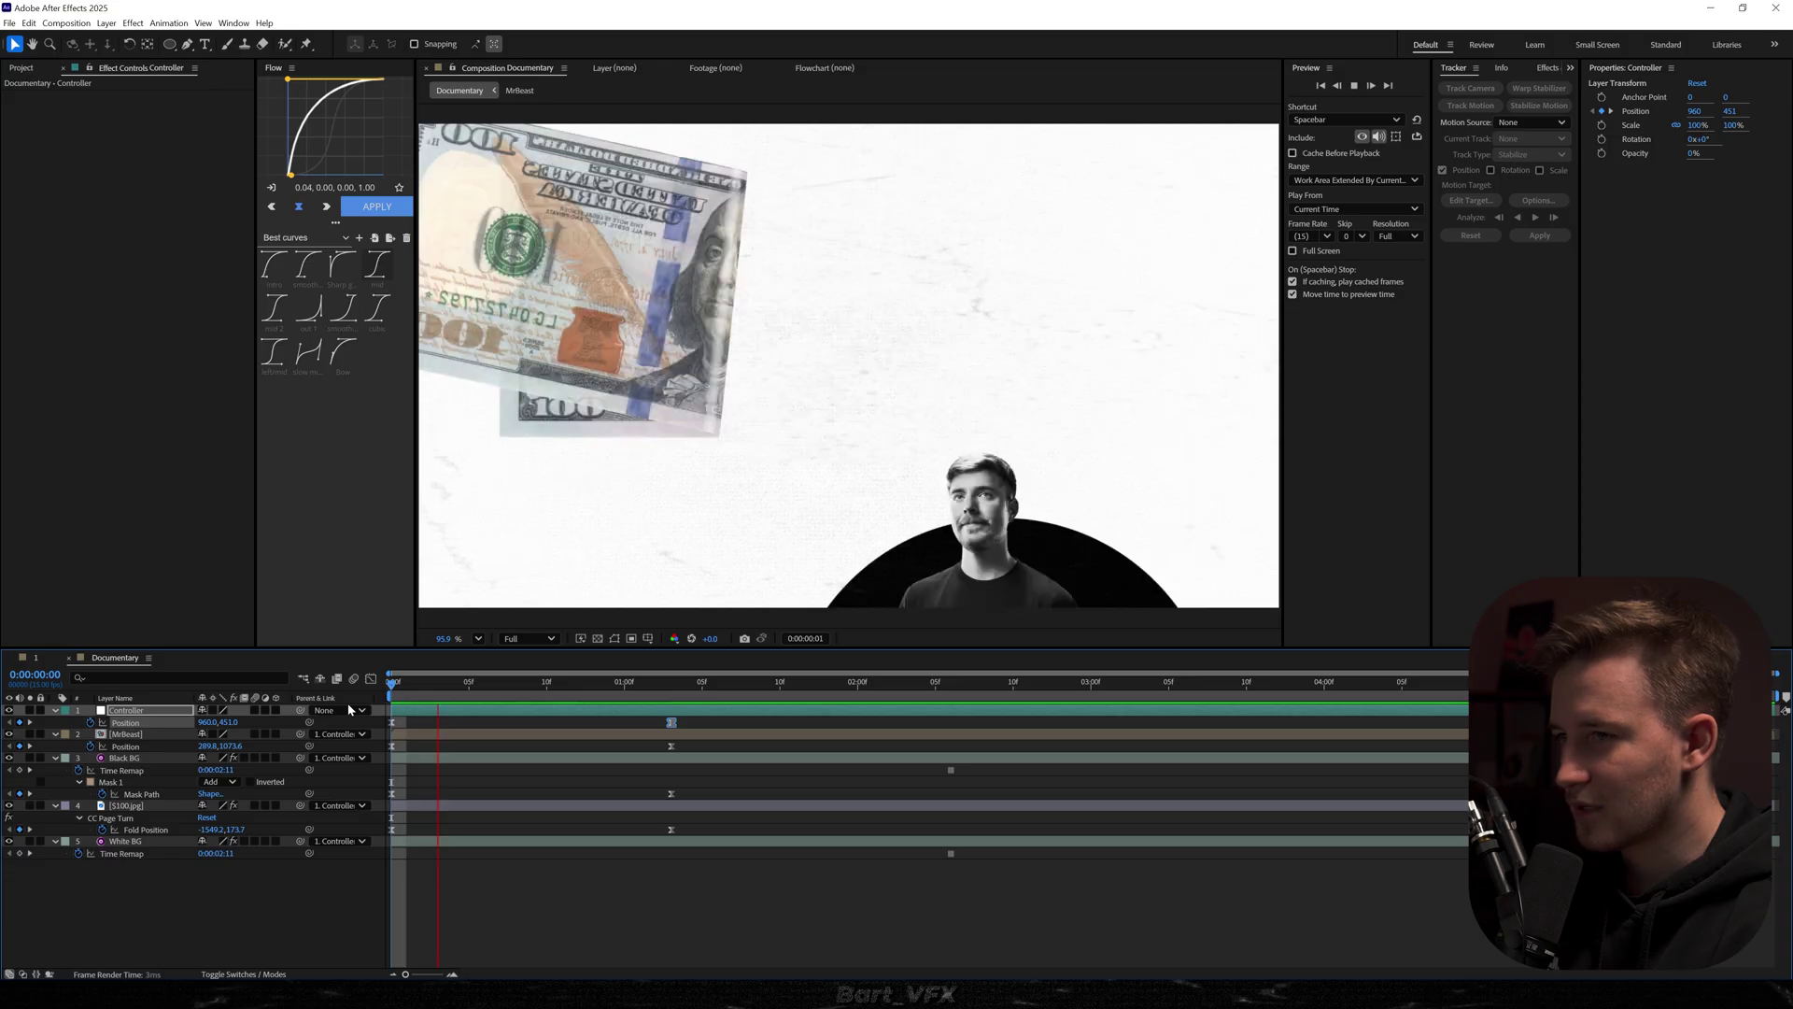
{"action": "key", "text": "space"}
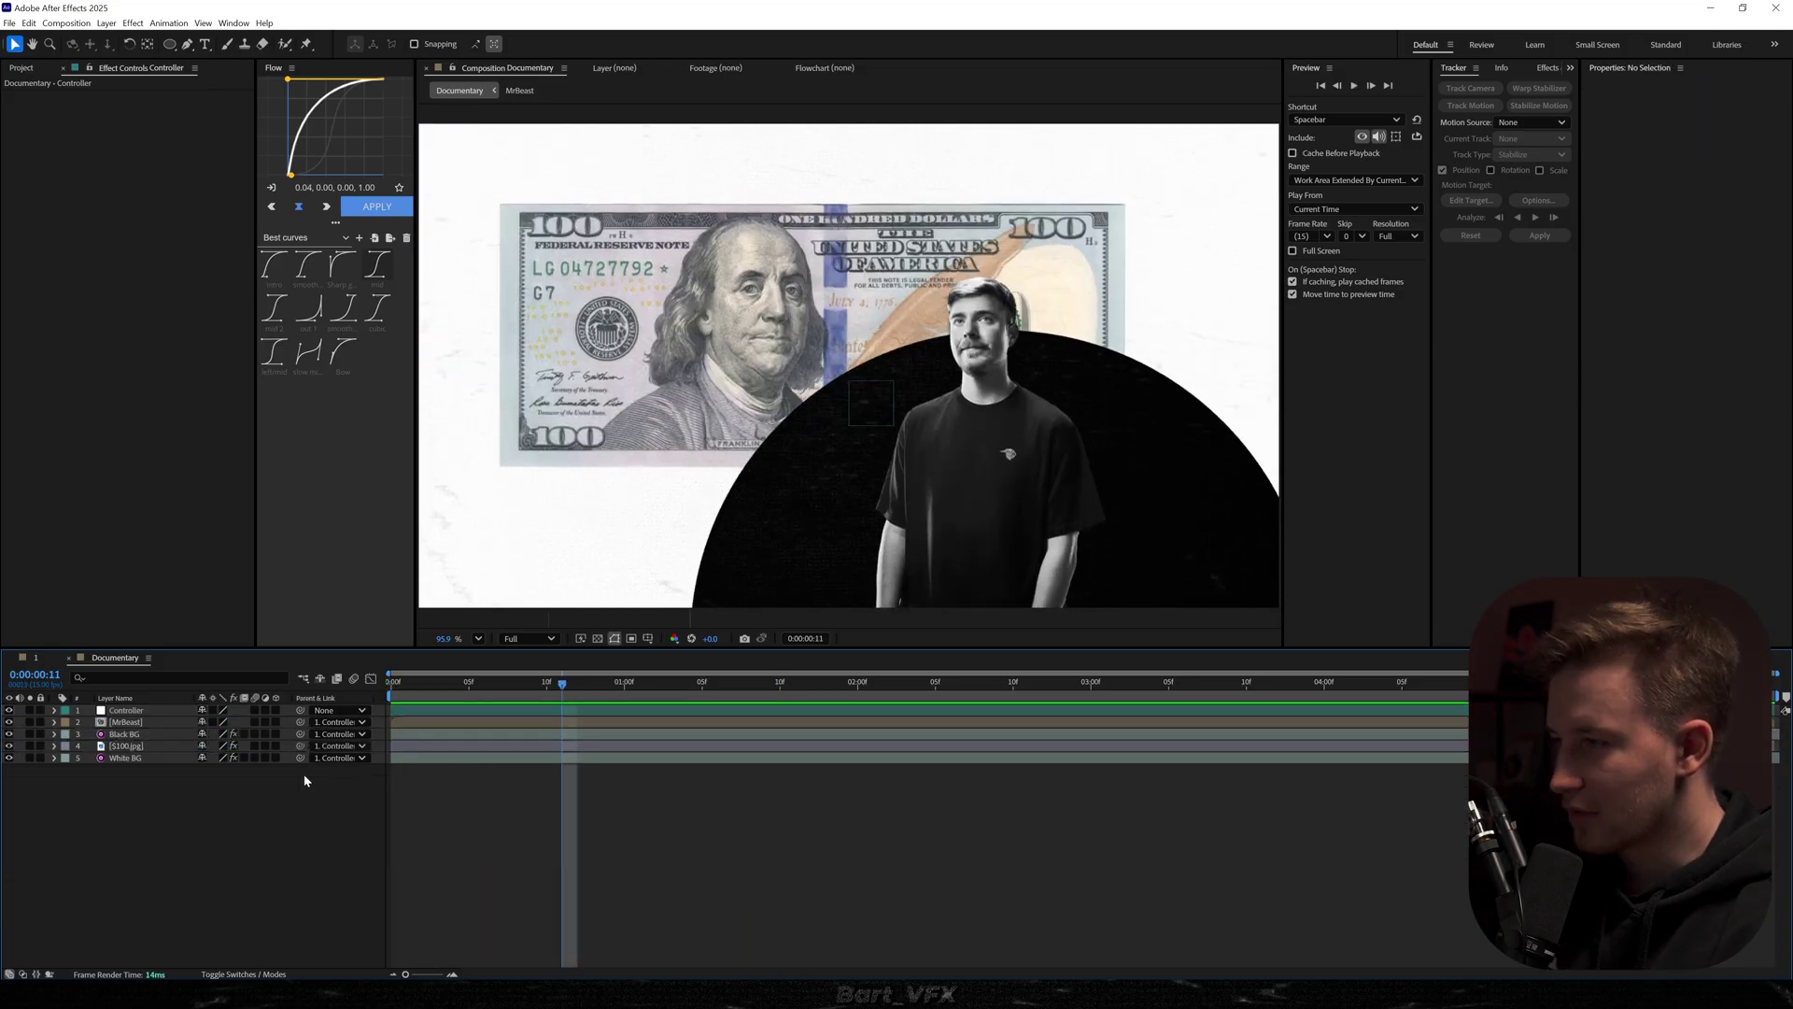
Reveal the layers' keyframes and add scale and position keyframes to the MrBeast layer at 0:00:01:04
{"action": "key", "text": "u"}
{"action": "left_click_drag", "start_coordinate": [652, 682], "coordinate": [687, 681]}
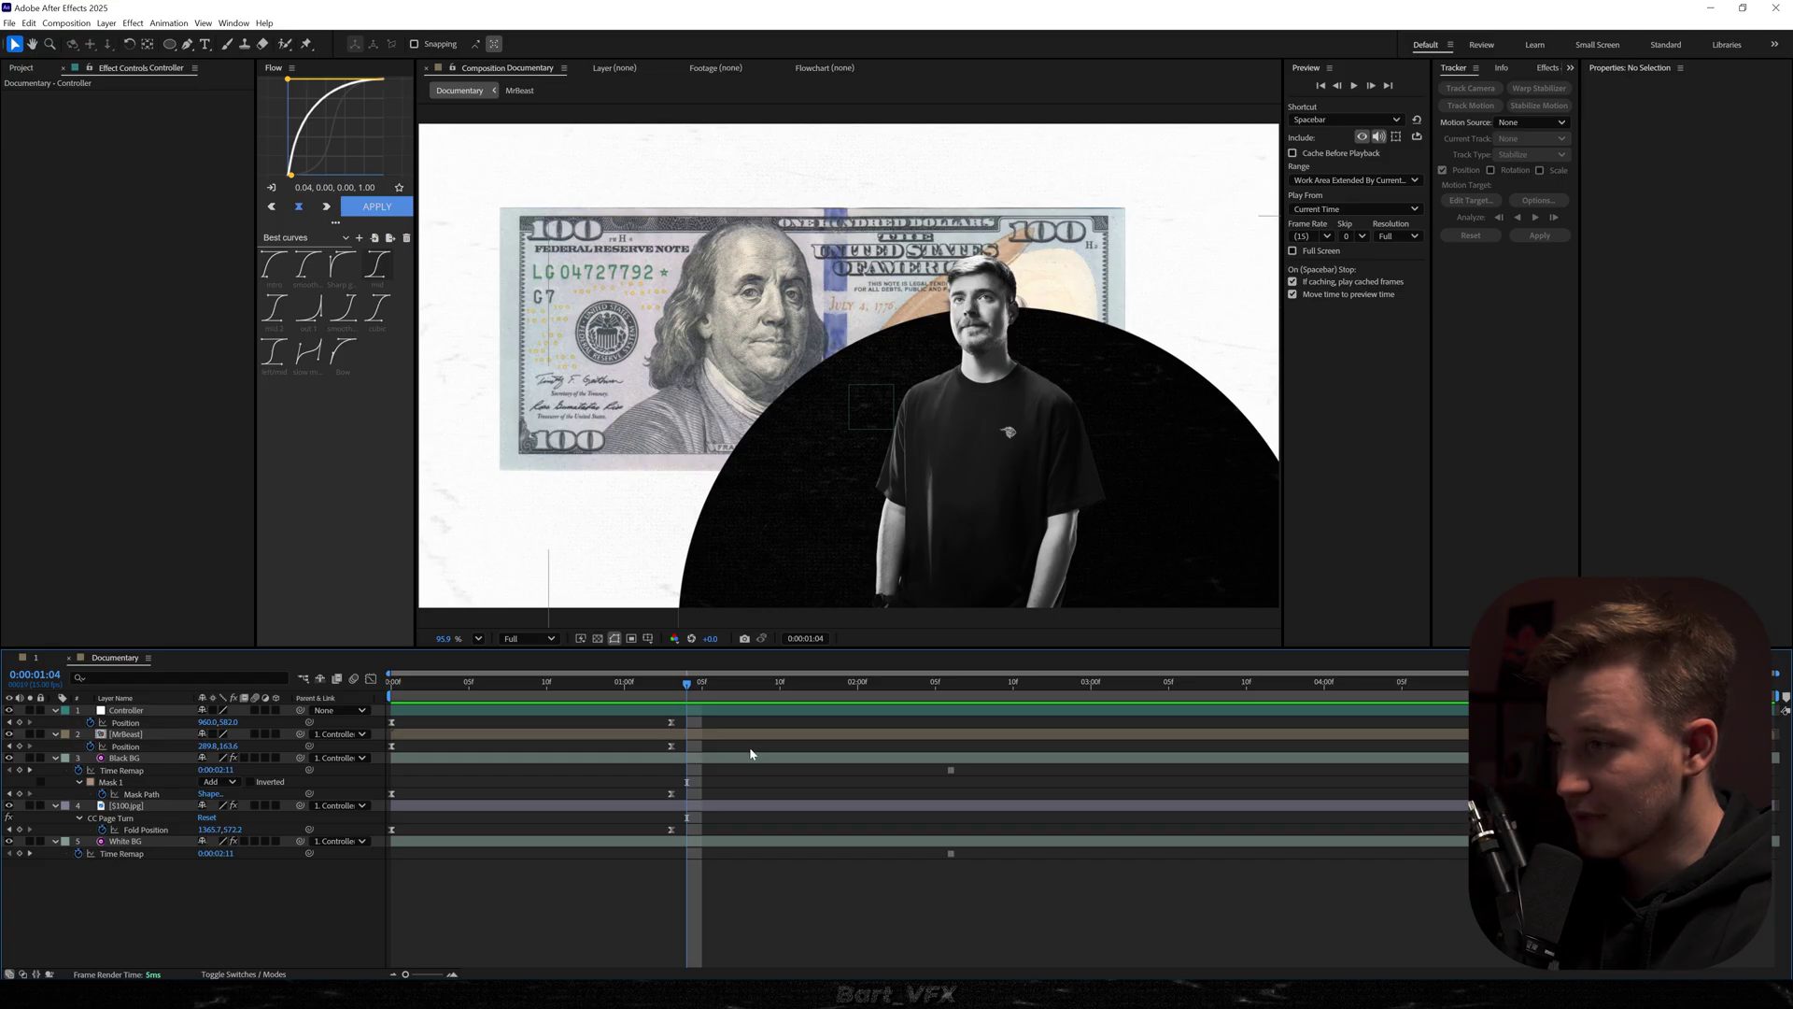
{"action": "left_click", "coordinate": [150, 734]}
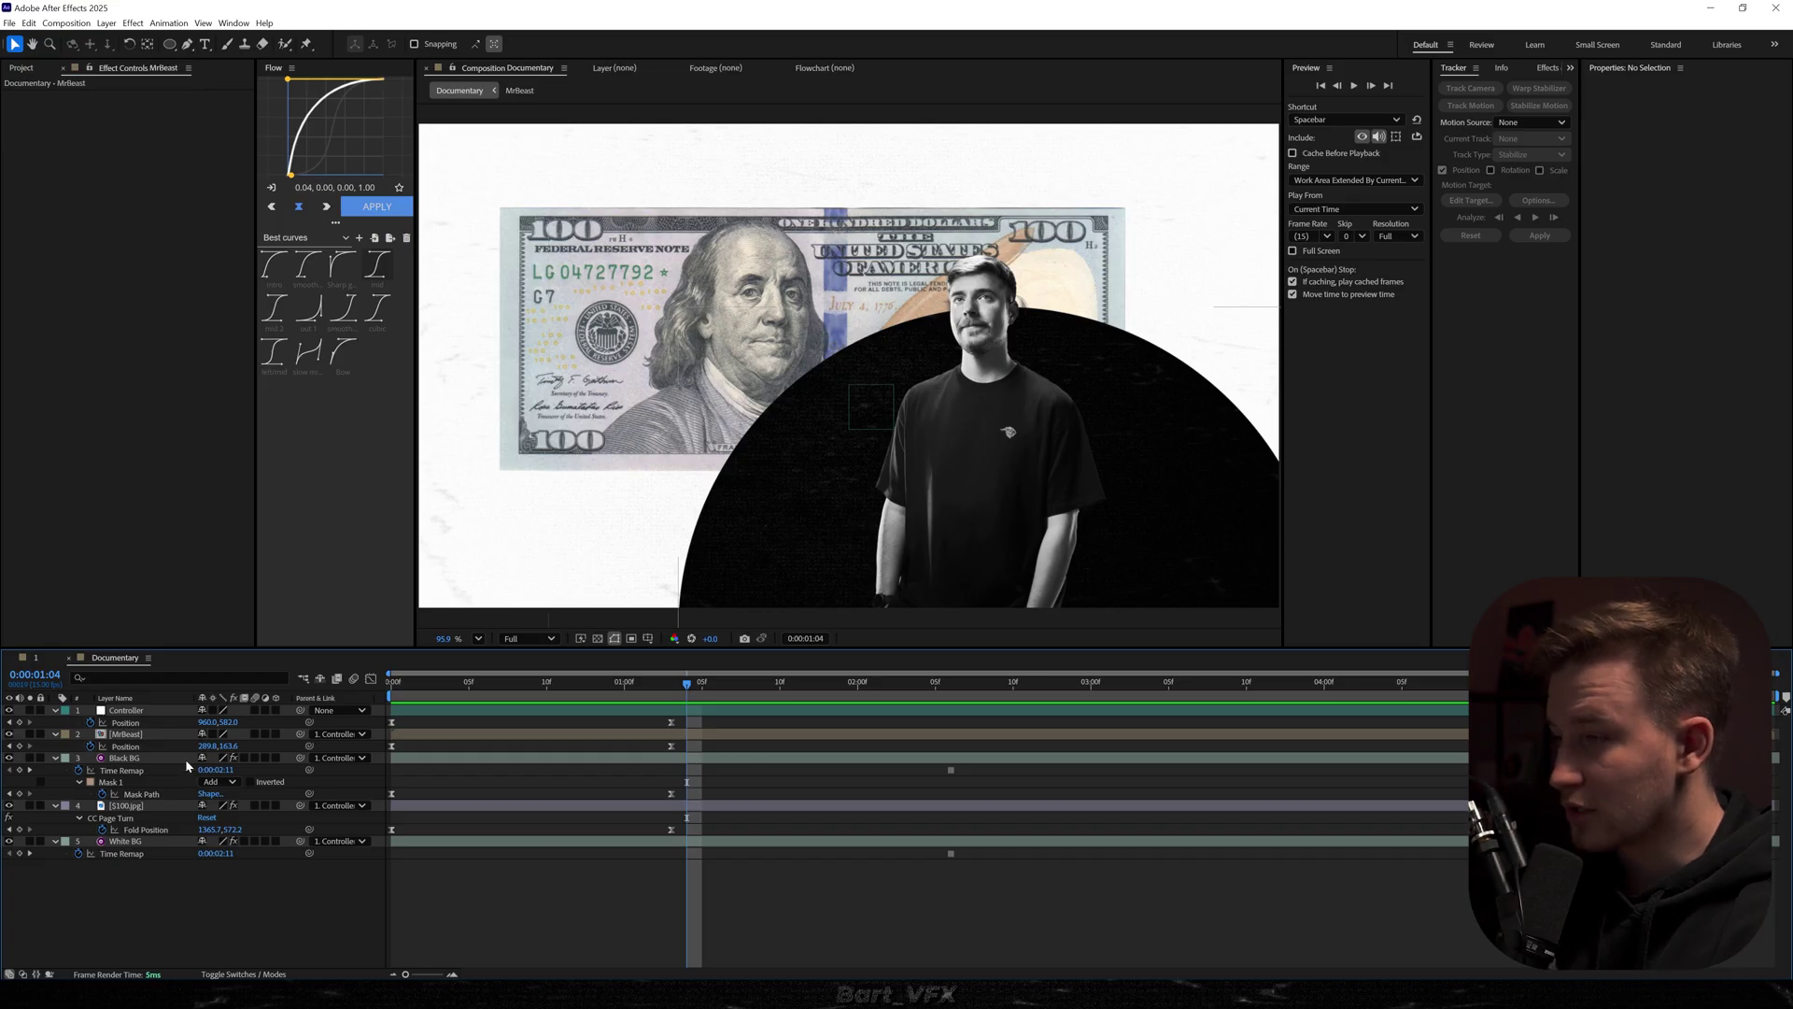
{"action": "left_click", "coordinate": [131, 737]}
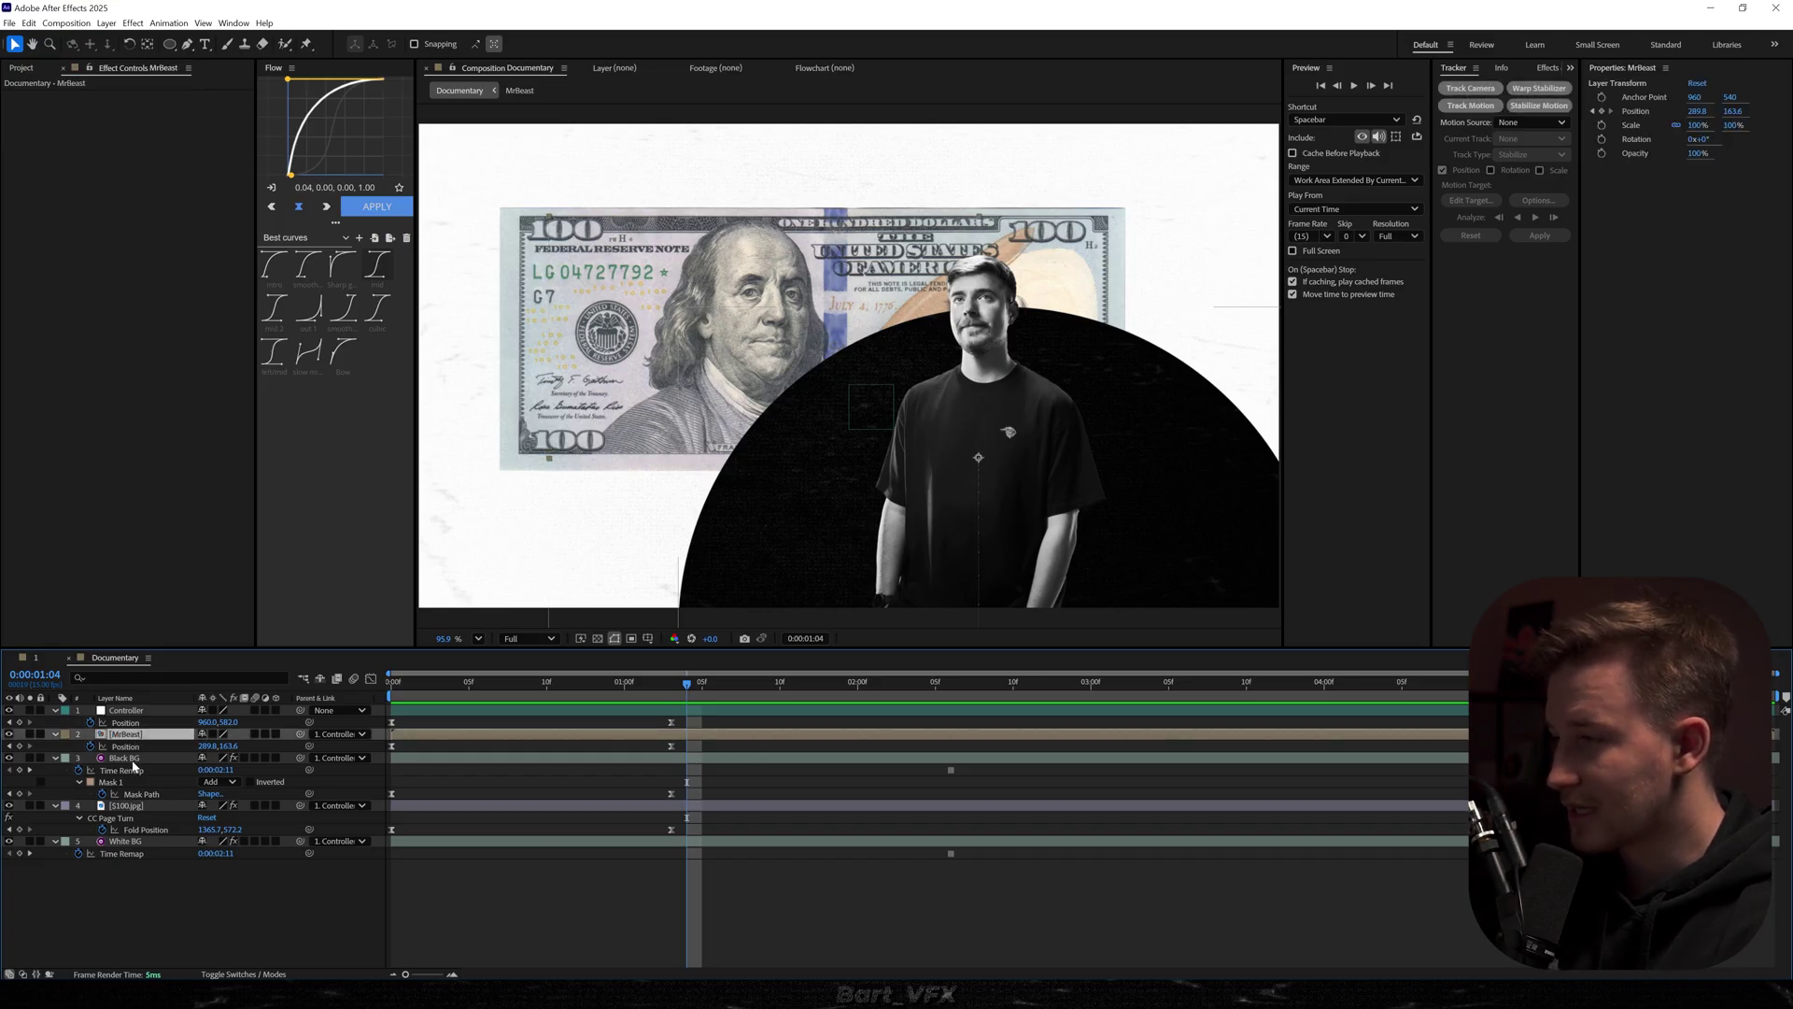
{"action": "key", "text": "alt+shift+s"}
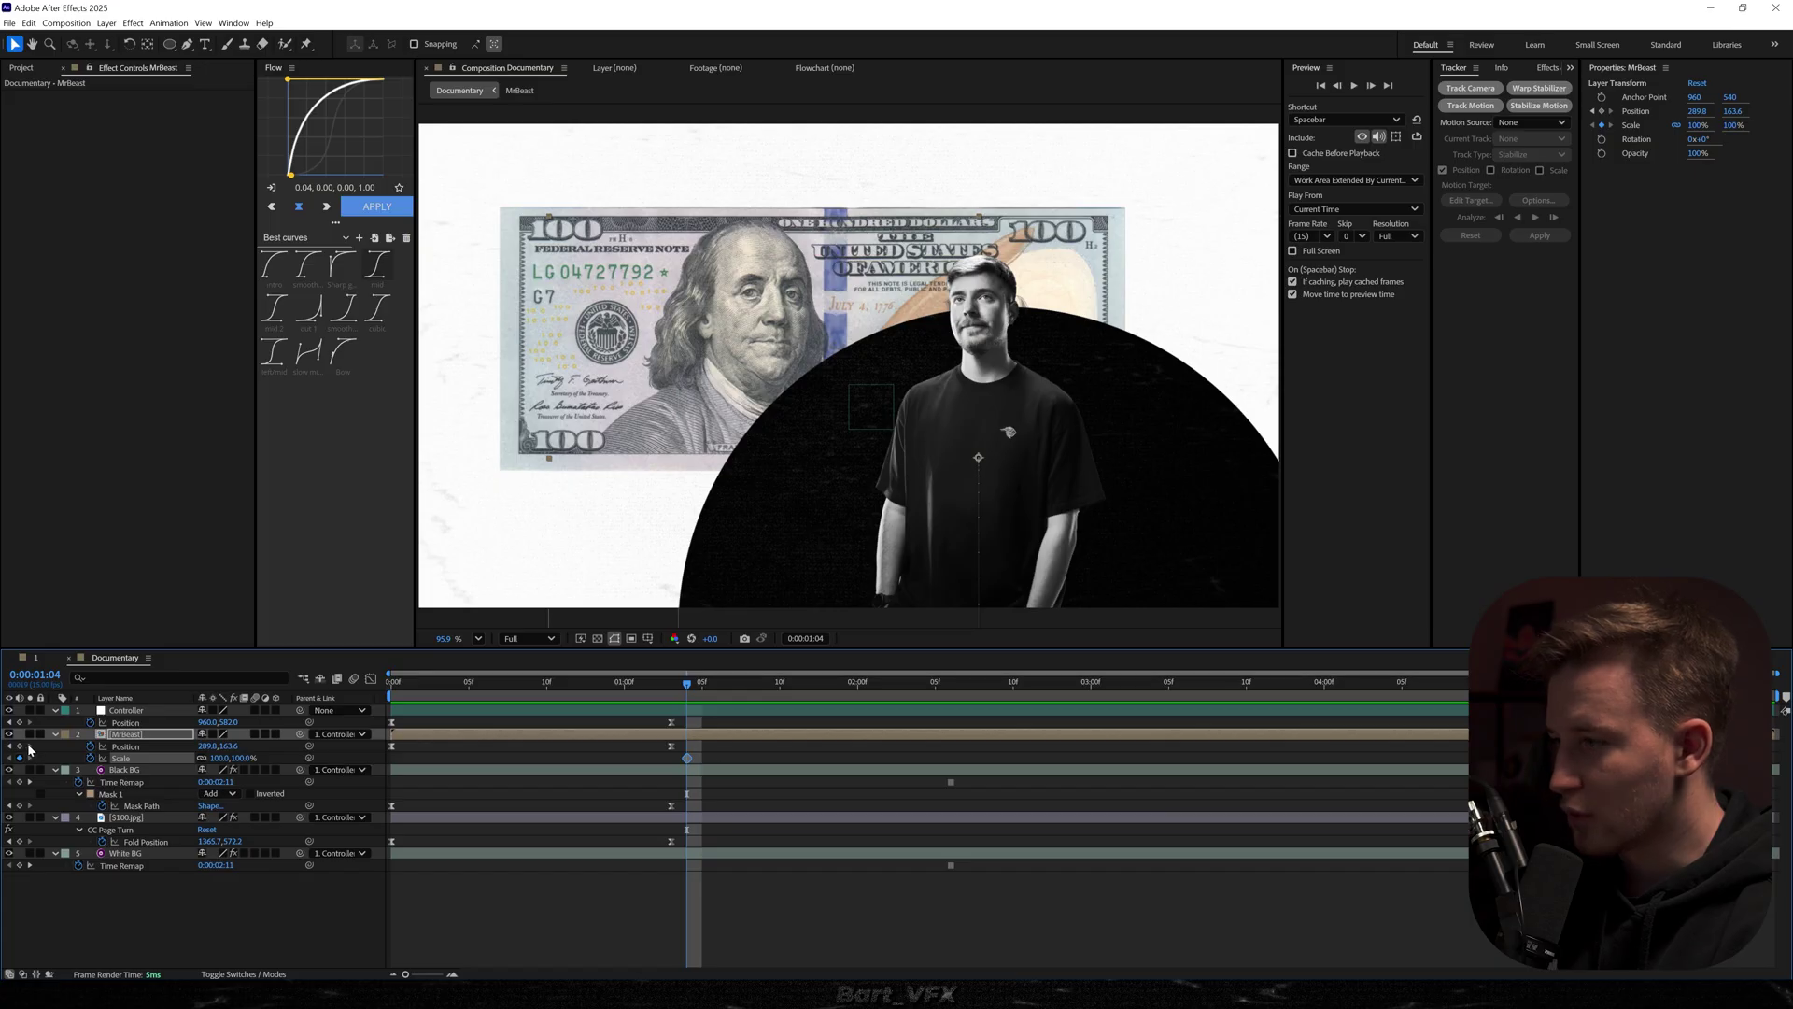
{"action": "left_click", "coordinate": [20, 746]}
Add a scale keyframe to Controller at 0:00:01:04 and select the $100.jpg and Black BG layers together
{"action": "left_click", "coordinate": [129, 710]}
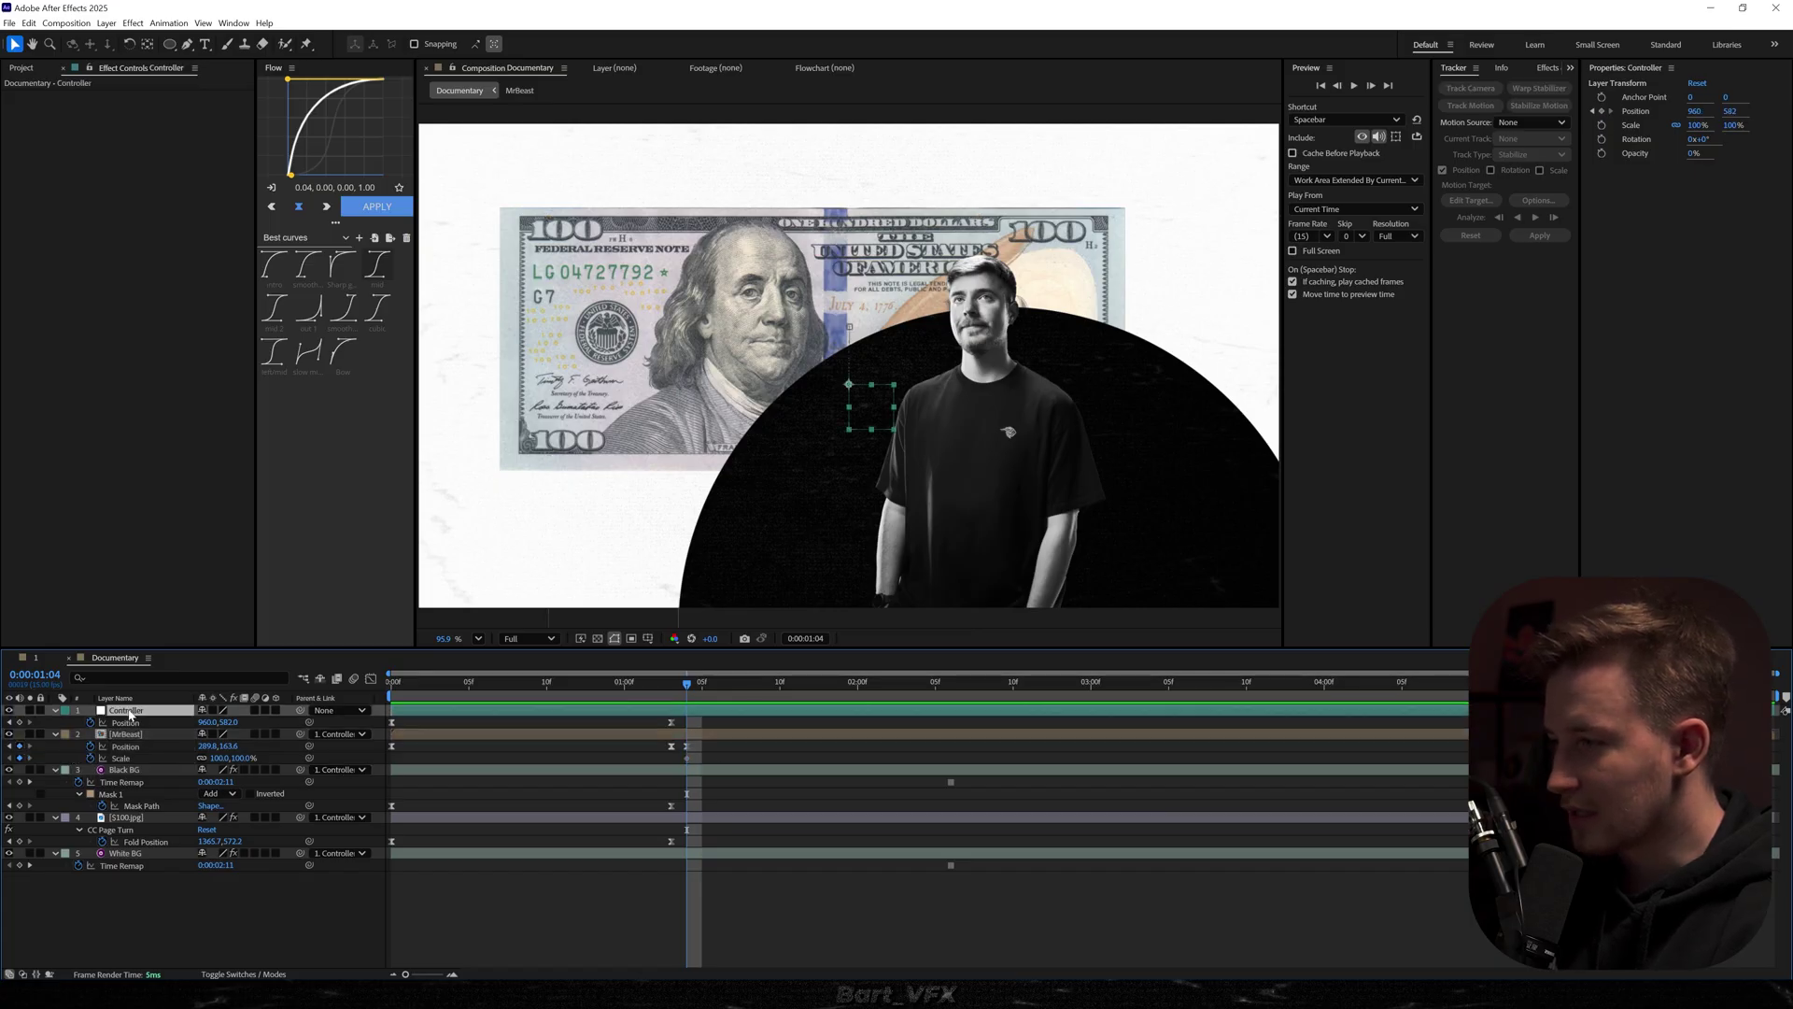
{"action": "key", "text": "alt+shift+s"}
{"action": "key", "text": "ctrl+Down"}
{"action": "key", "text": "ctrl+Down"}
{"action": "key", "text": "ctrl+Down"}
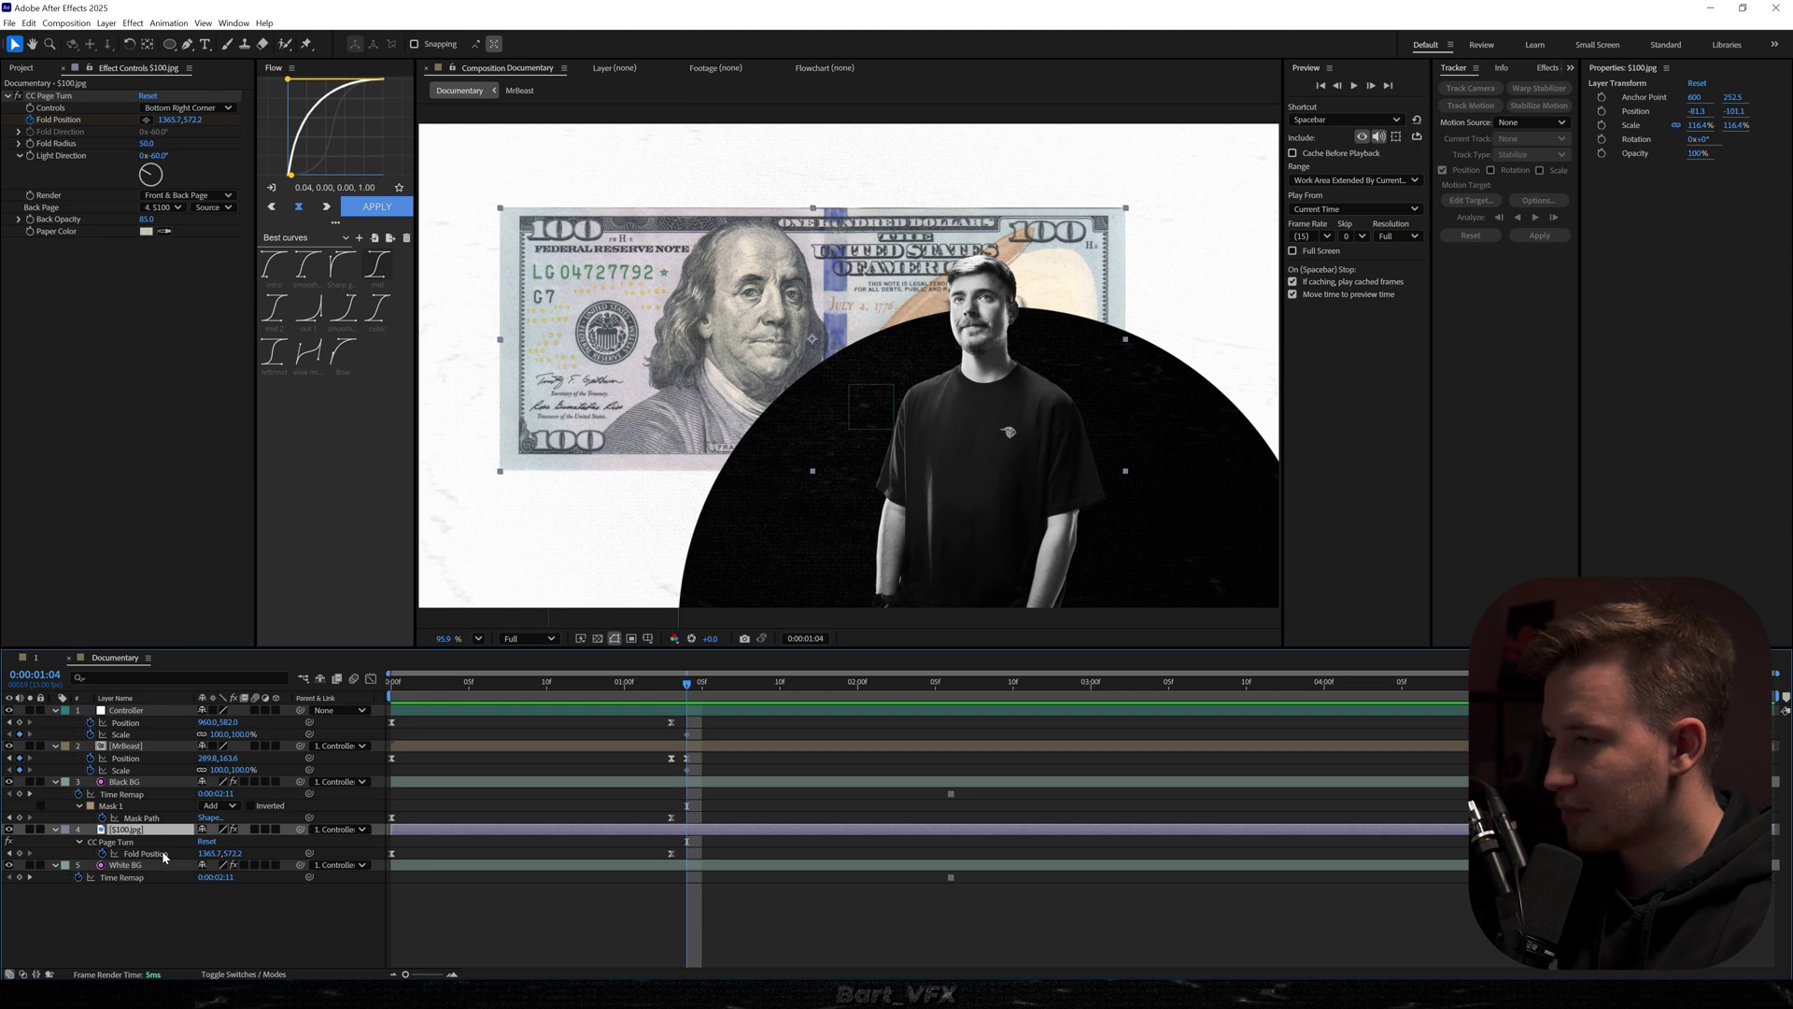
{"action": "left_click", "coordinate": [131, 782], "text": "ctrl"}
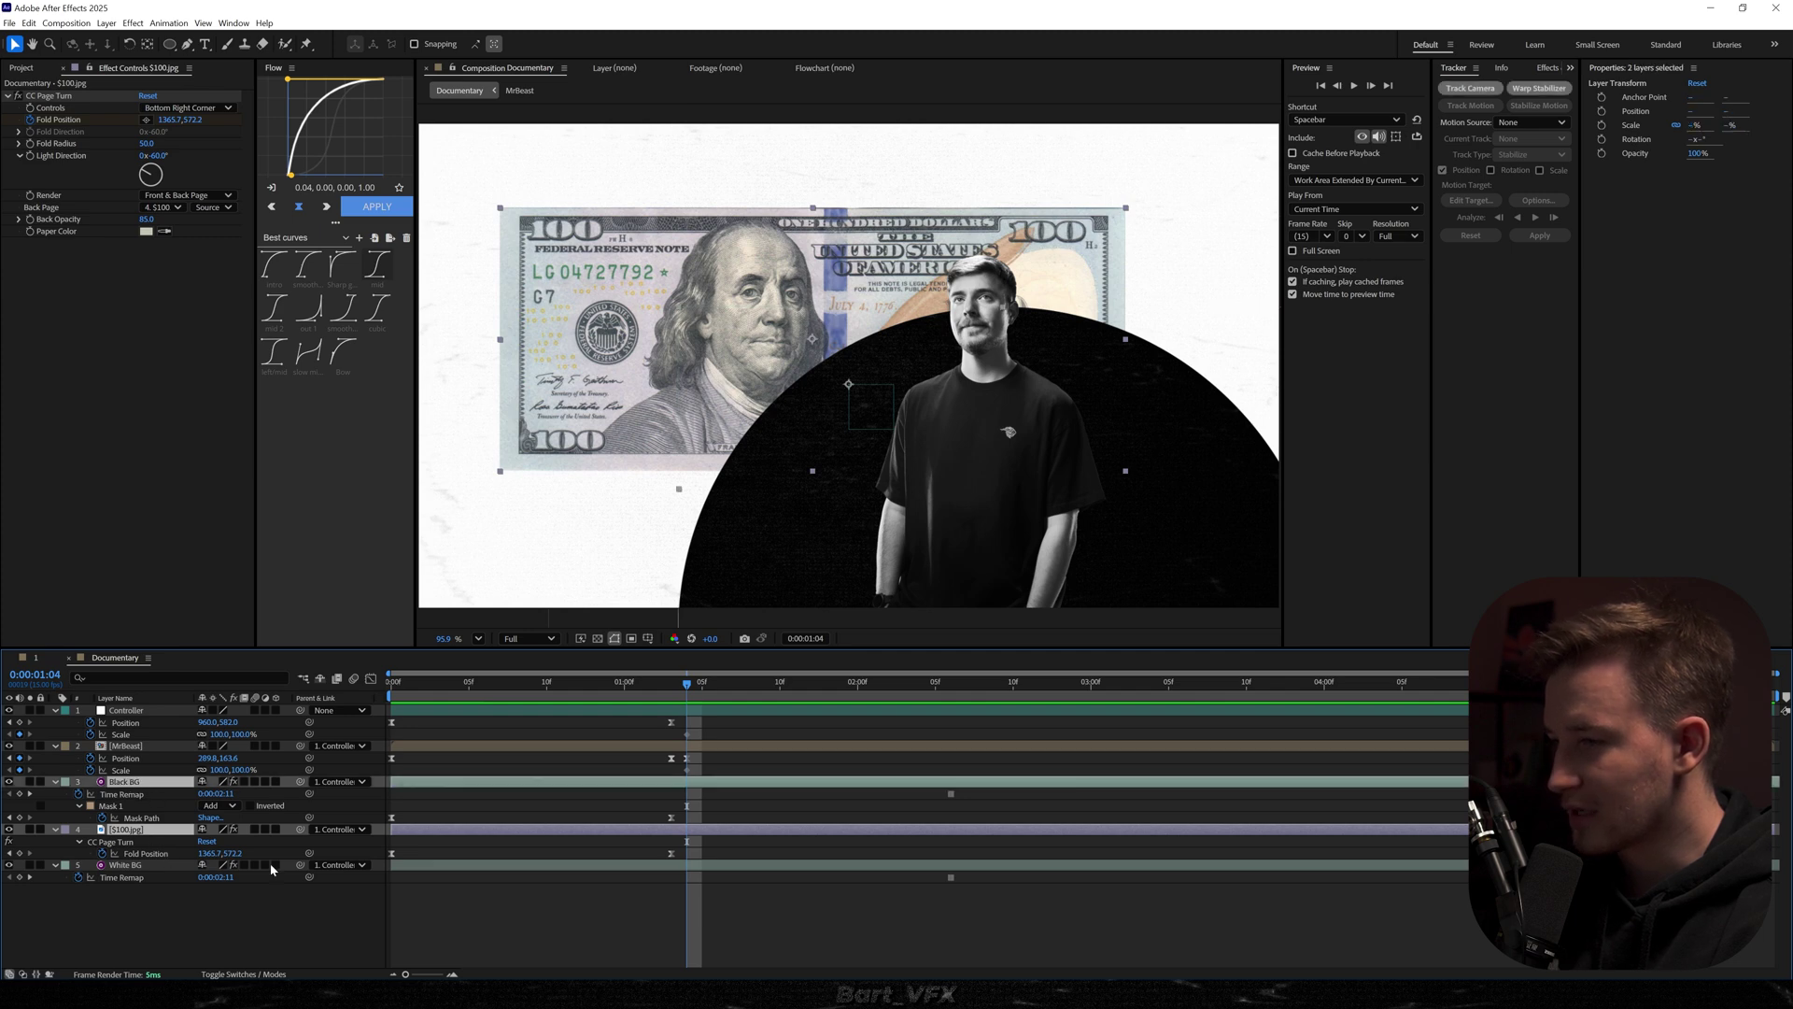
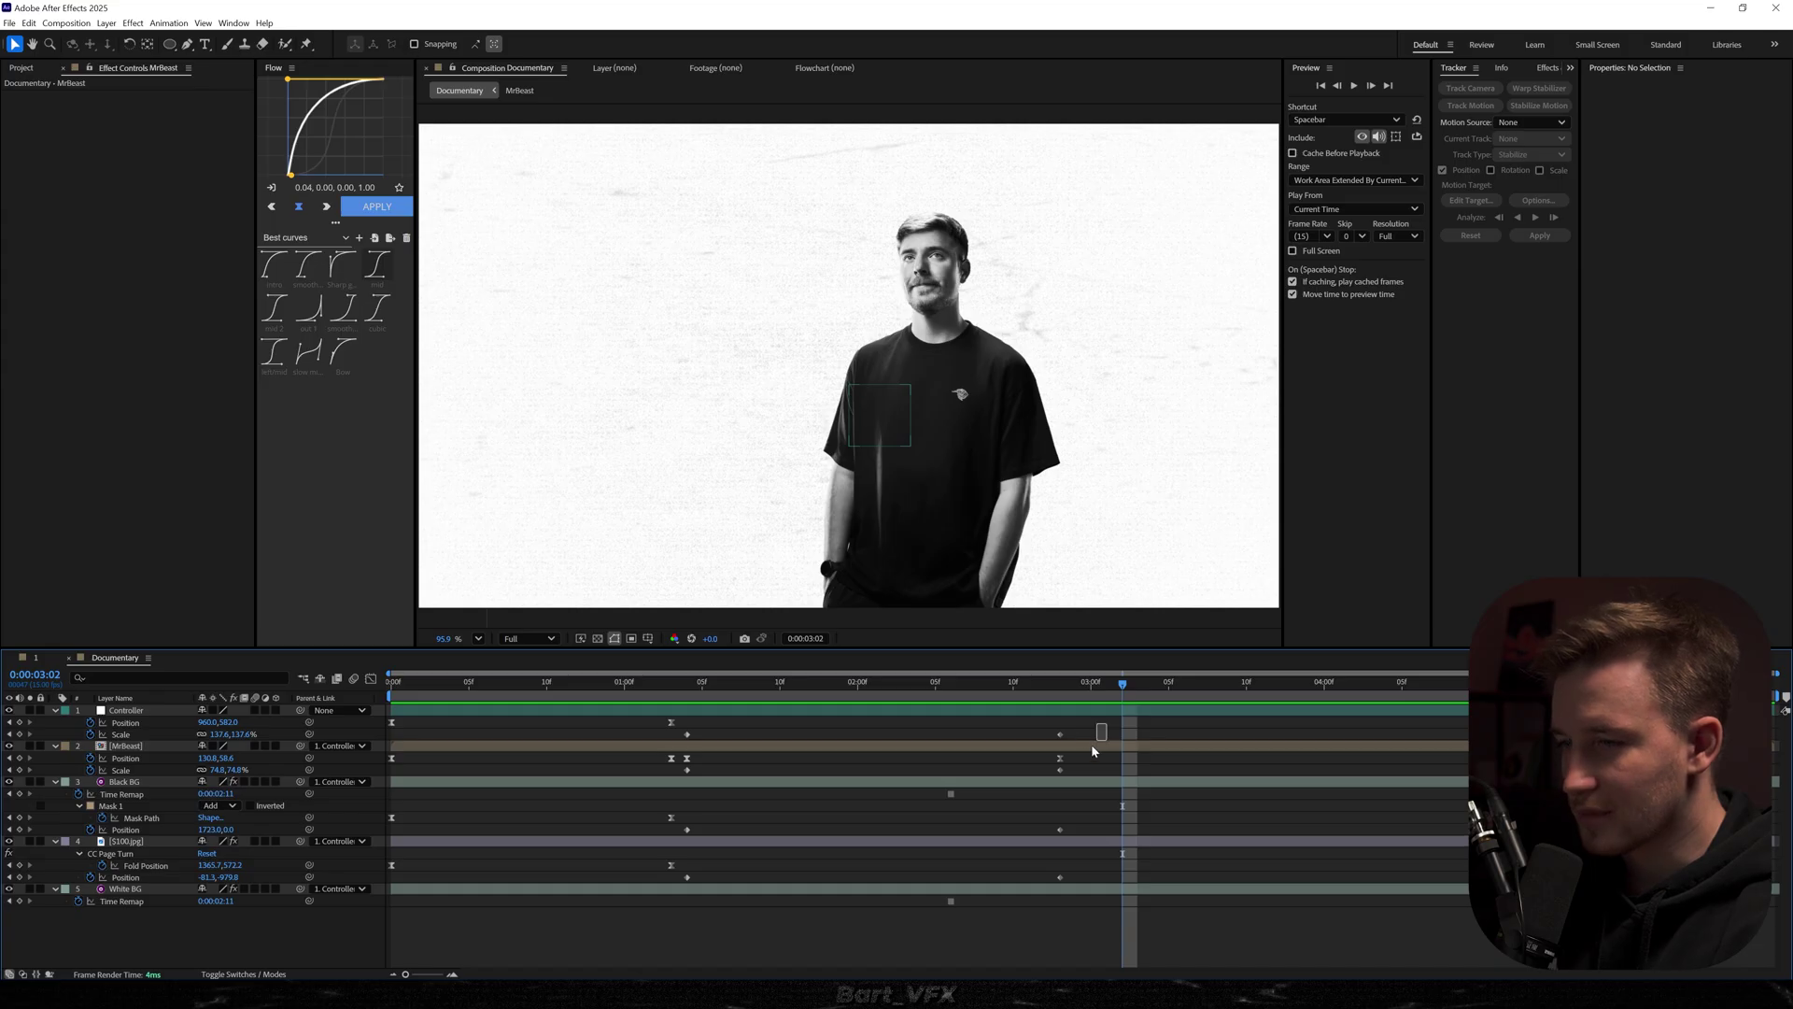
Apply the 0.74, 0.00, 0.18, 1.00 easing to all position and scale keyframes of the second movement, check the graph and preview it
{"action": "left_click_drag", "start_coordinate": [708, 719], "coordinate": [682, 891]}
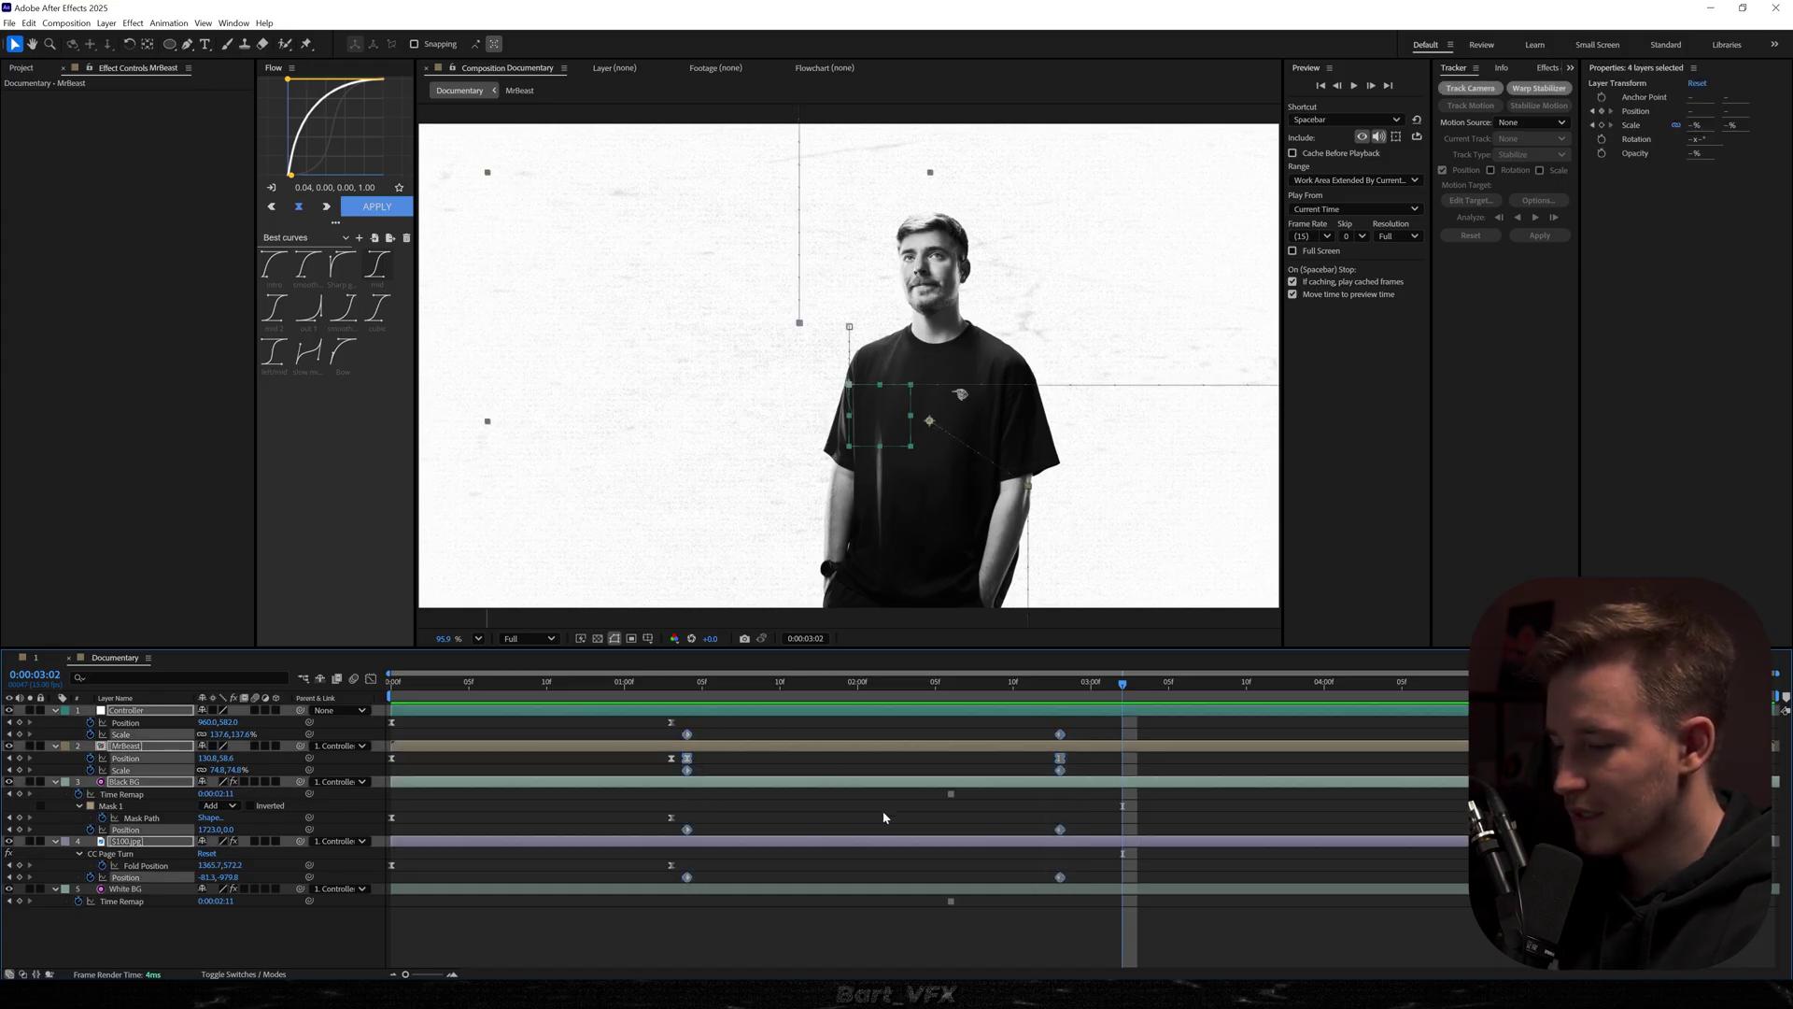
{"action": "left_click", "coordinate": [370, 269]}
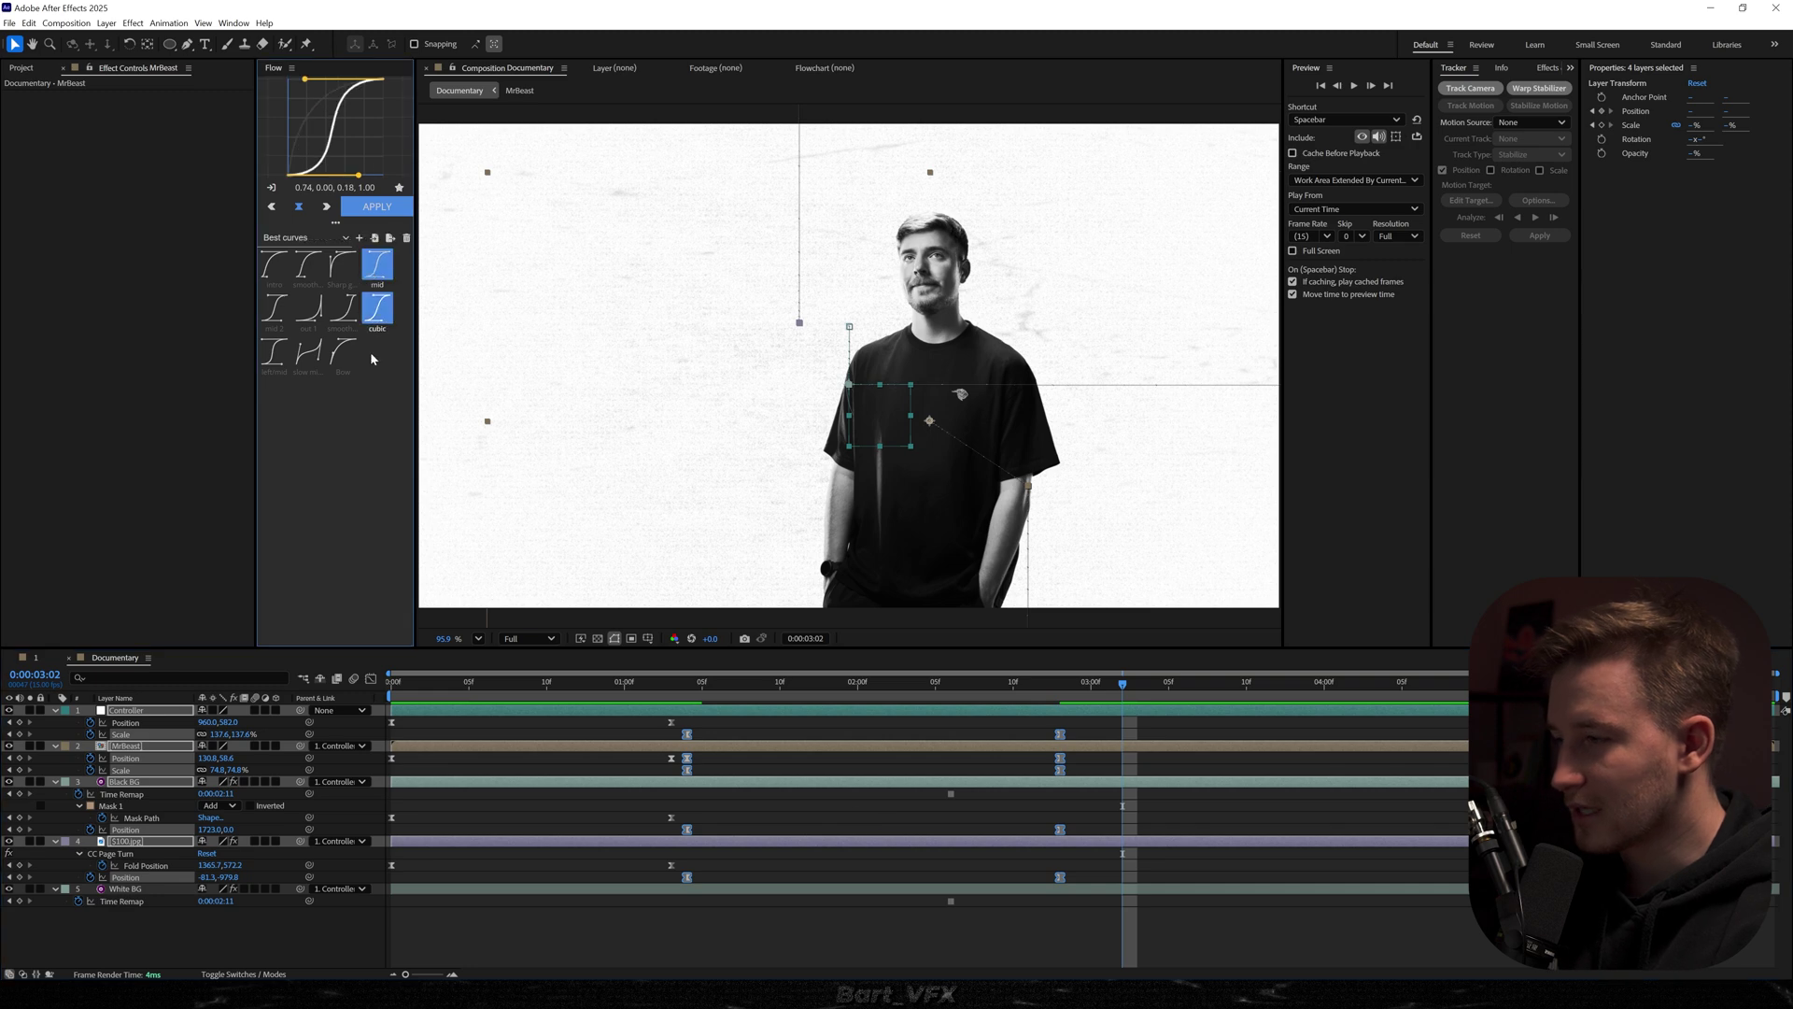
{"action": "left_click", "coordinate": [371, 678]}
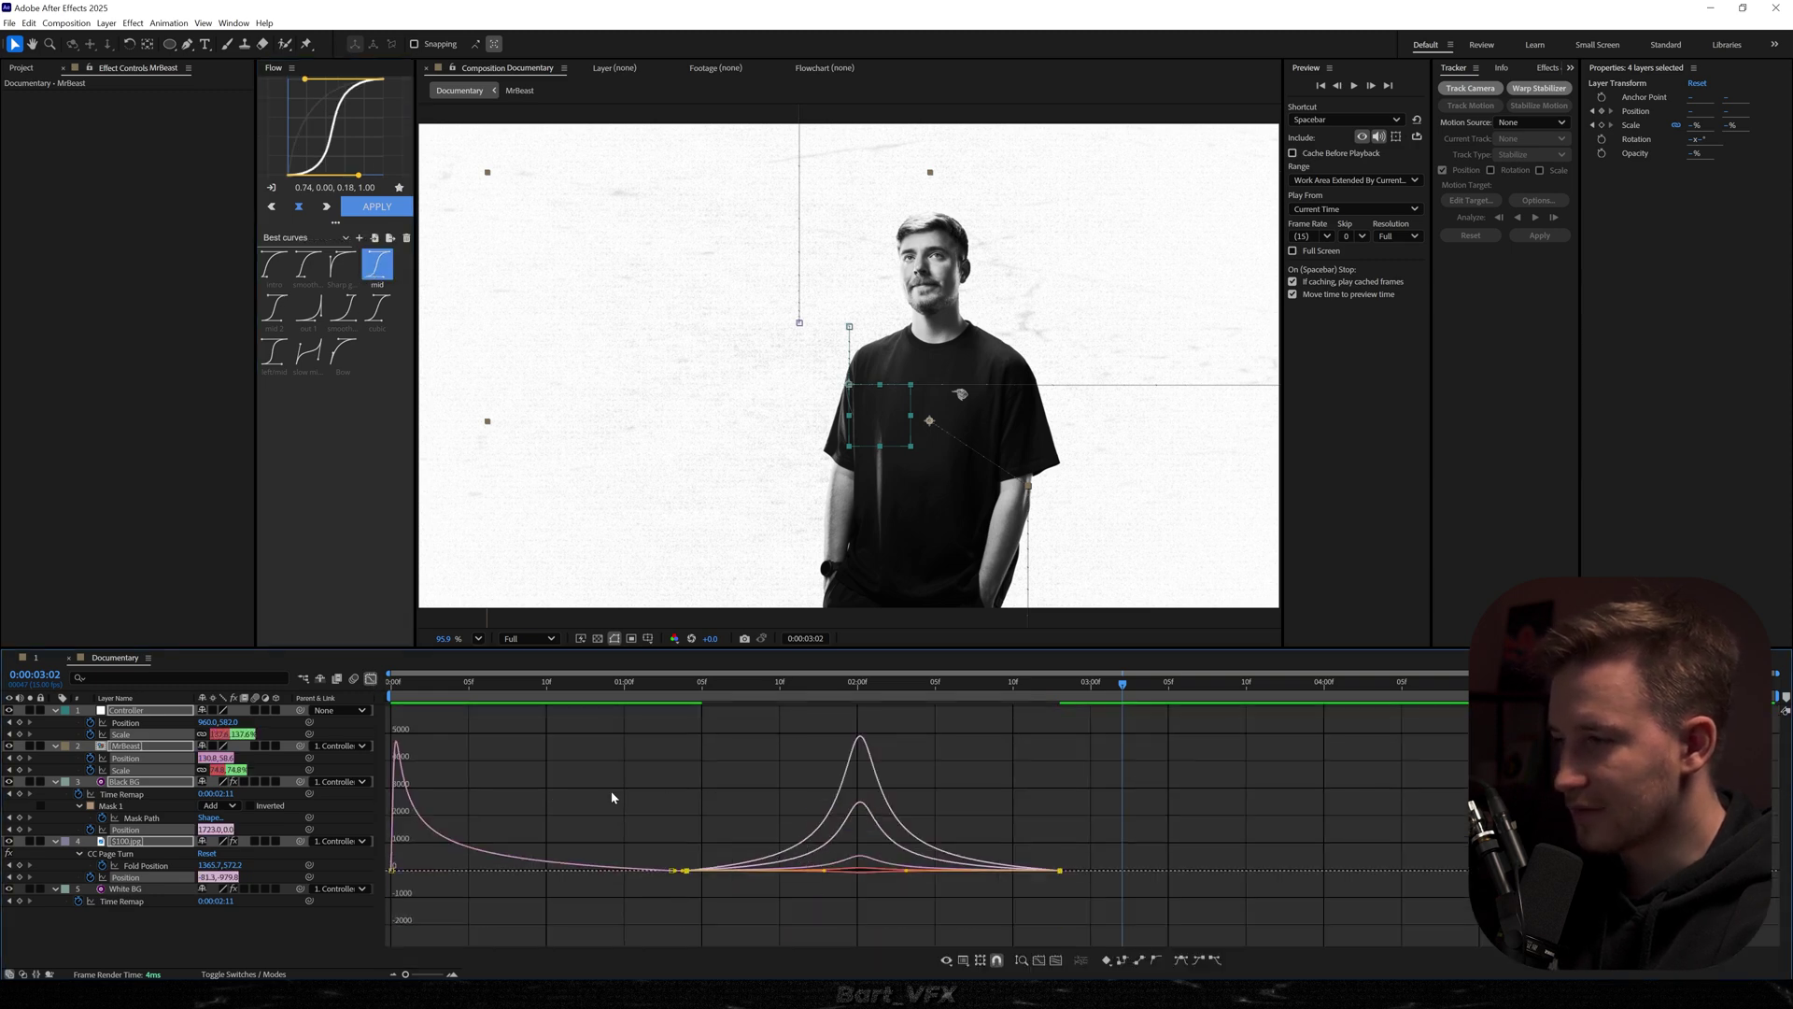
{"action": "key", "text": "space"}
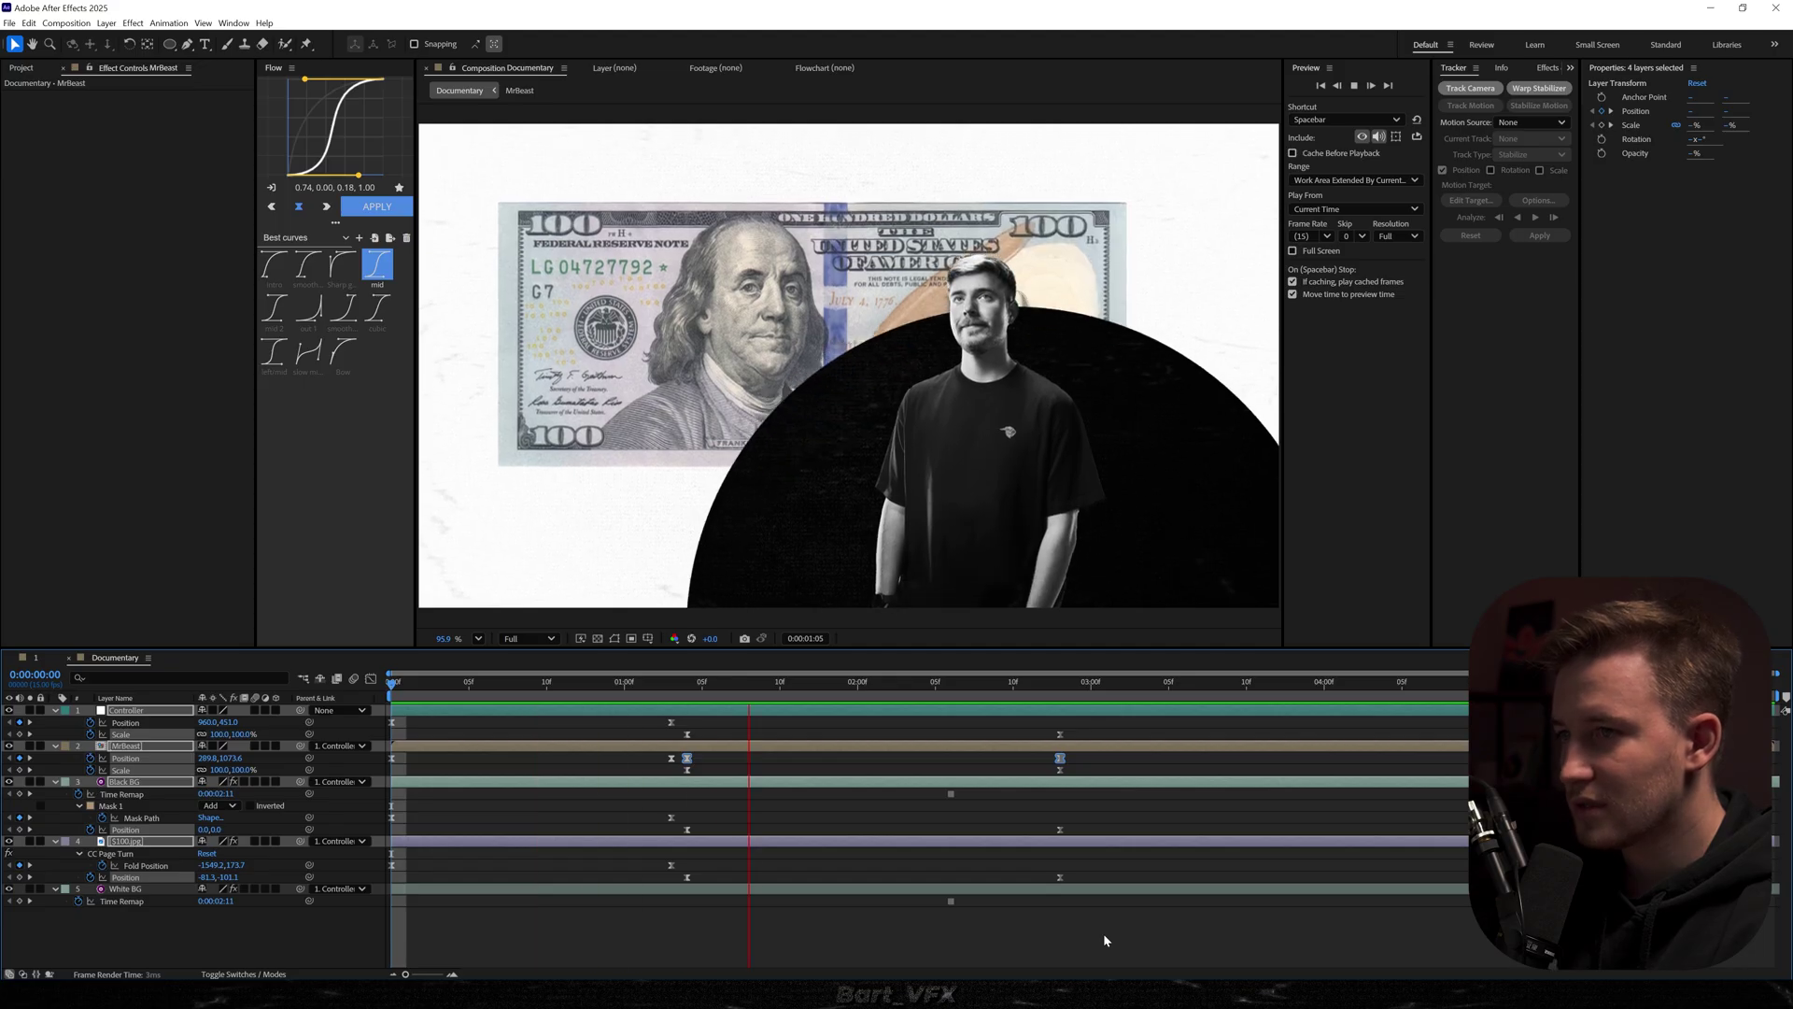
{"action": "key", "text": "space"}
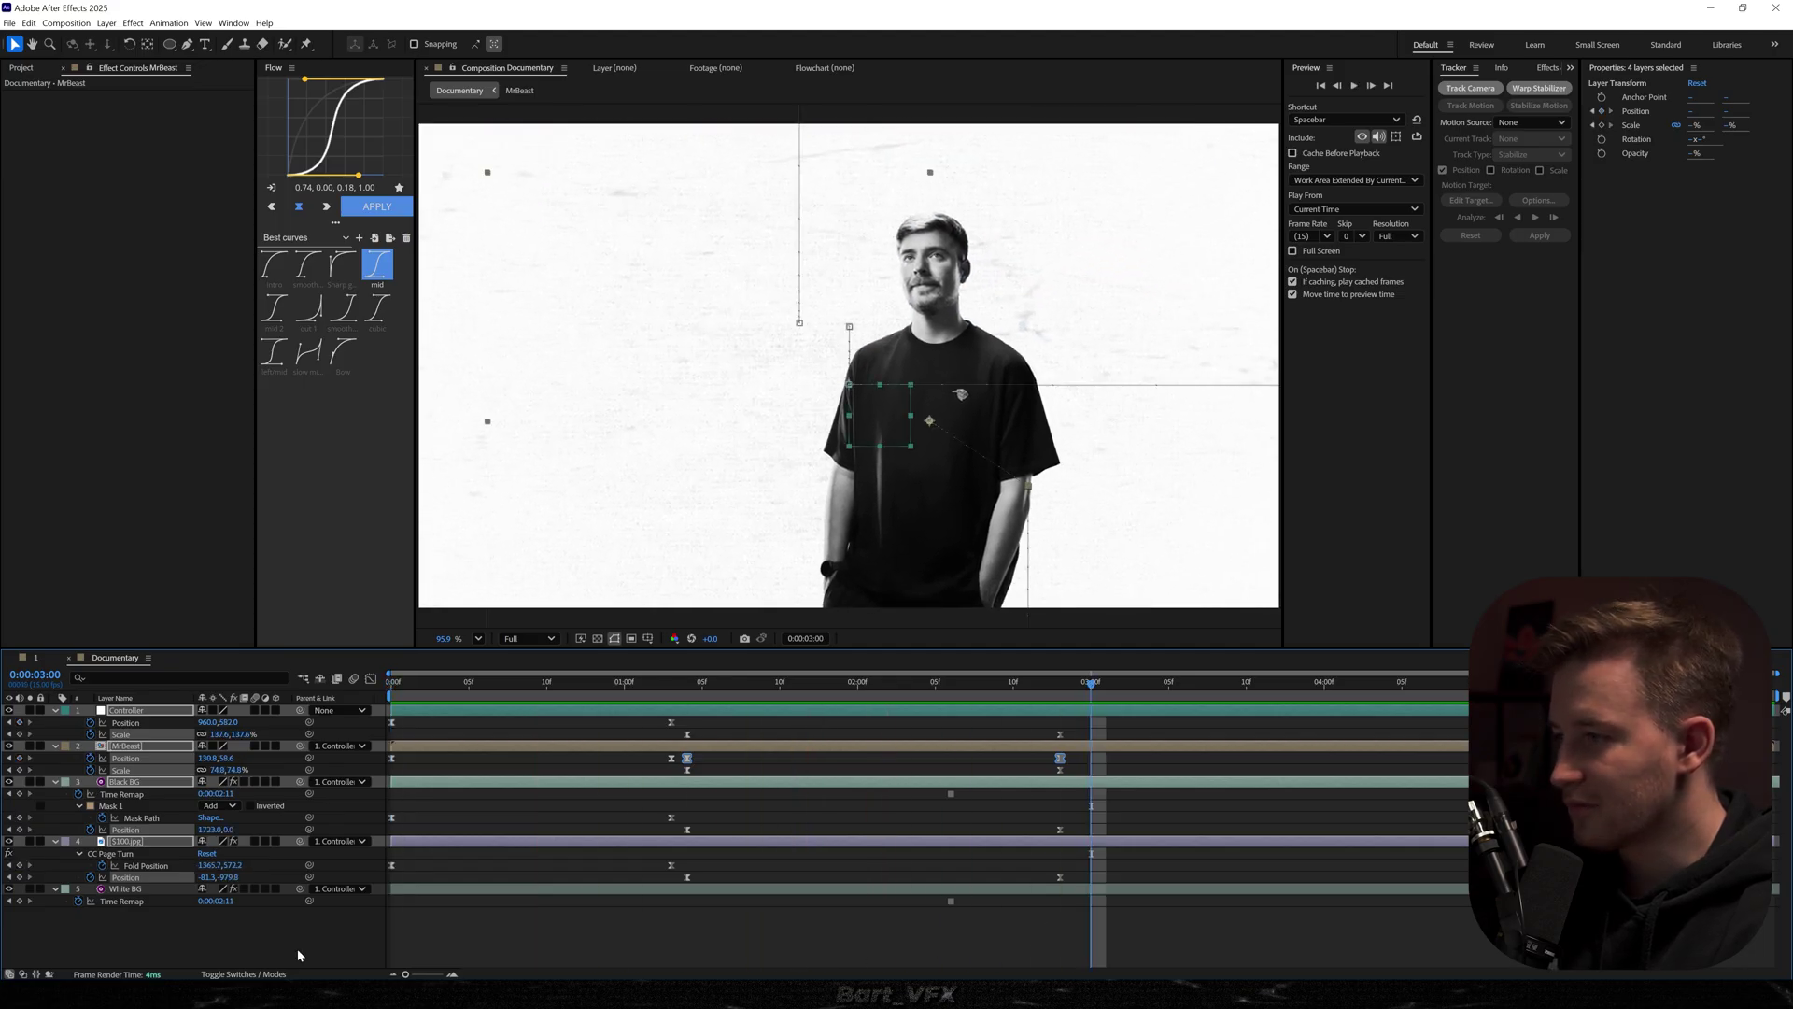
{"action": "left_click", "coordinate": [224, 943]}
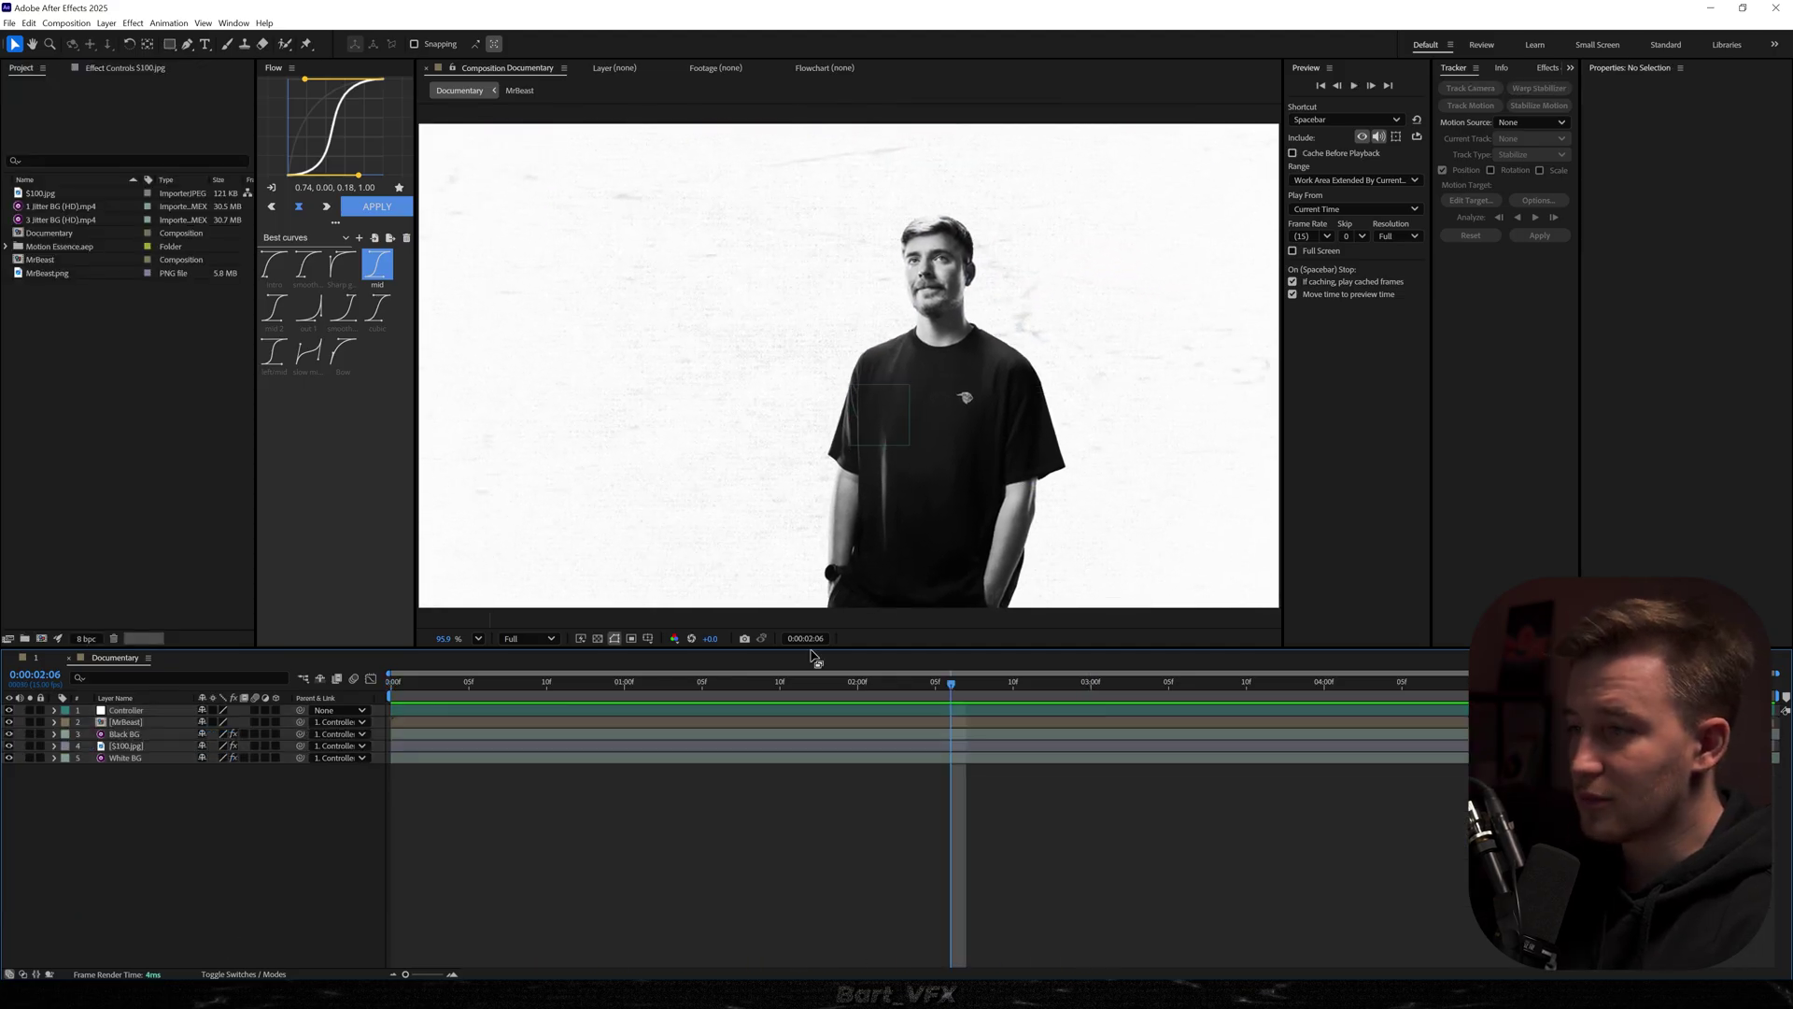
Preview the whole animation from the first frame and park the playhead at 0:00:02:06
{"action": "key", "text": "Home"}
{"action": "key", "text": "space"}
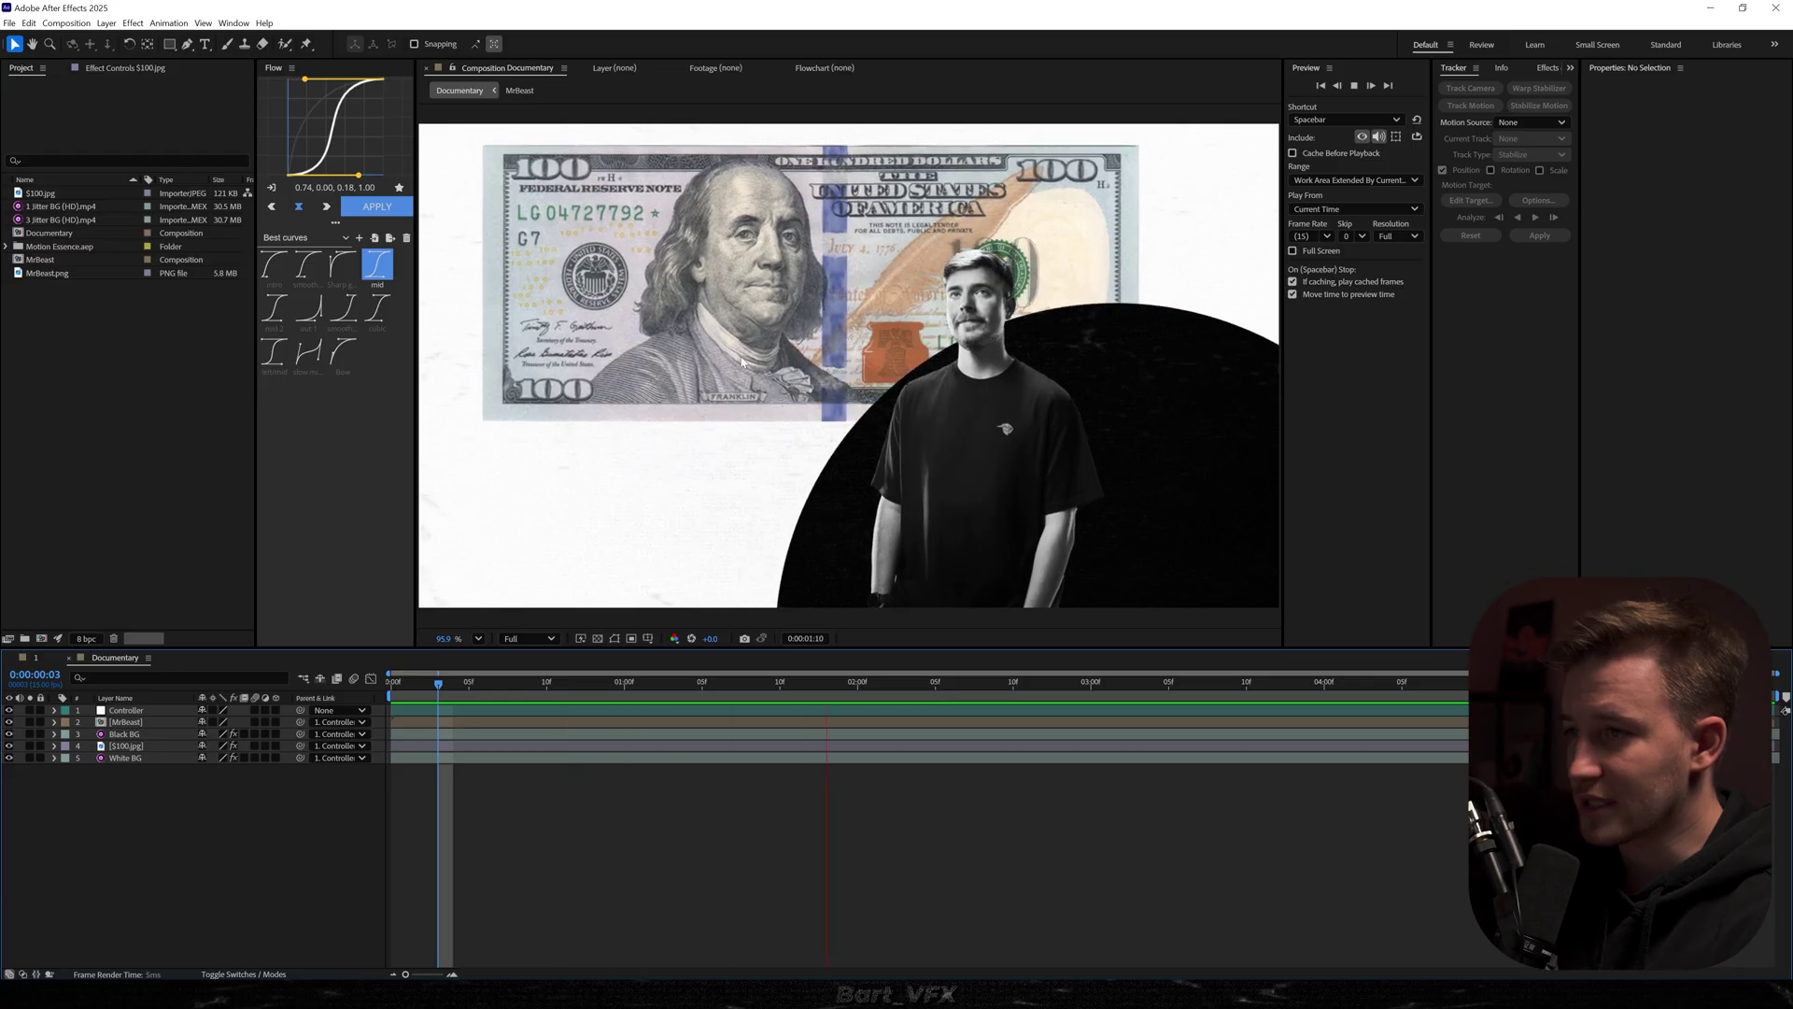
{"action": "left_click", "coordinate": [906, 686]}
{"action": "left_click_drag", "start_coordinate": [921, 695], "coordinate": [951, 693]}
Try drawing a rectangle shape over the empty white background beside the MrBeast cutout
{"action": "left_click", "coordinate": [172, 45]}
{"action": "left_click", "coordinate": [227, 63]}
{"action": "mouse_move", "coordinate": [581, 271]}
{"action": "left_mouse_down"}
{"action": "mouse_move", "coordinate": [760, 352]}
{"action": "mouse_move", "coordinate": [800, 336]}
{"action": "left_mouse_up"}
{"action": "key", "text": "ctrl+z"}
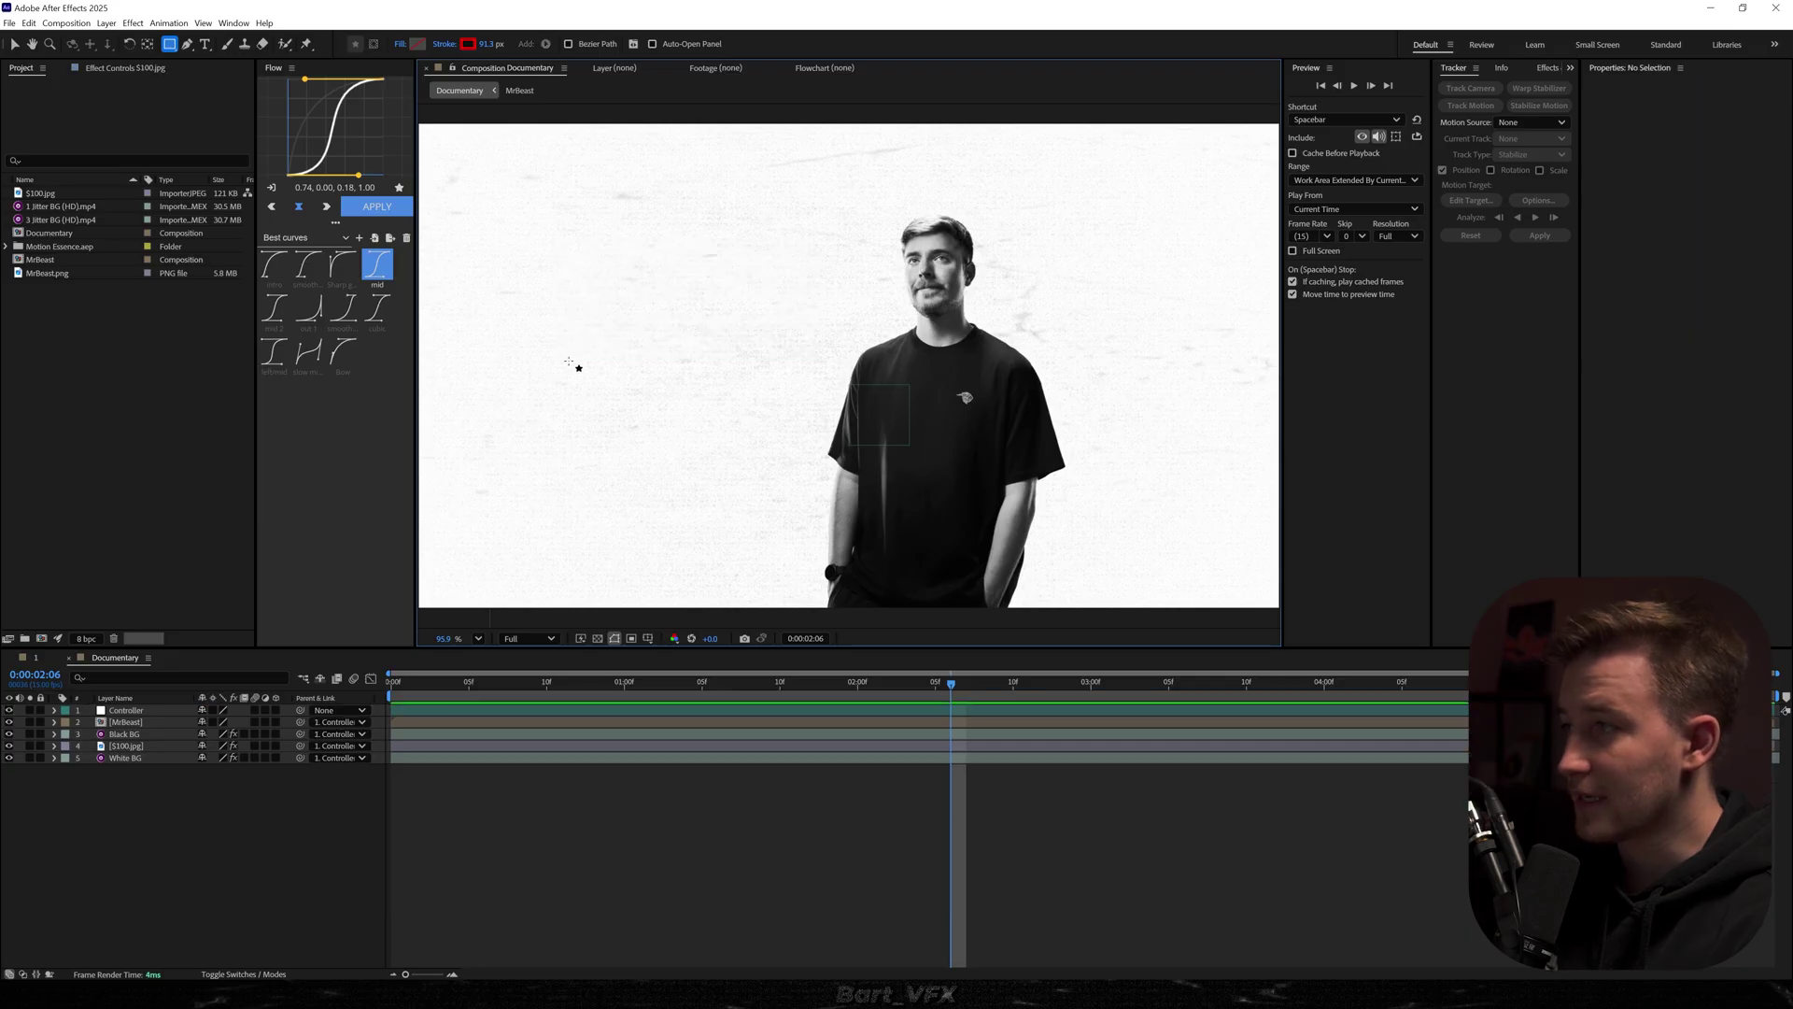
Place the IG Handle composition from Motion Essence's Social Media folder into the Documentary composition, starting at 0:00:00:13, and preview it
{"action": "left_click", "coordinate": [4, 248]}
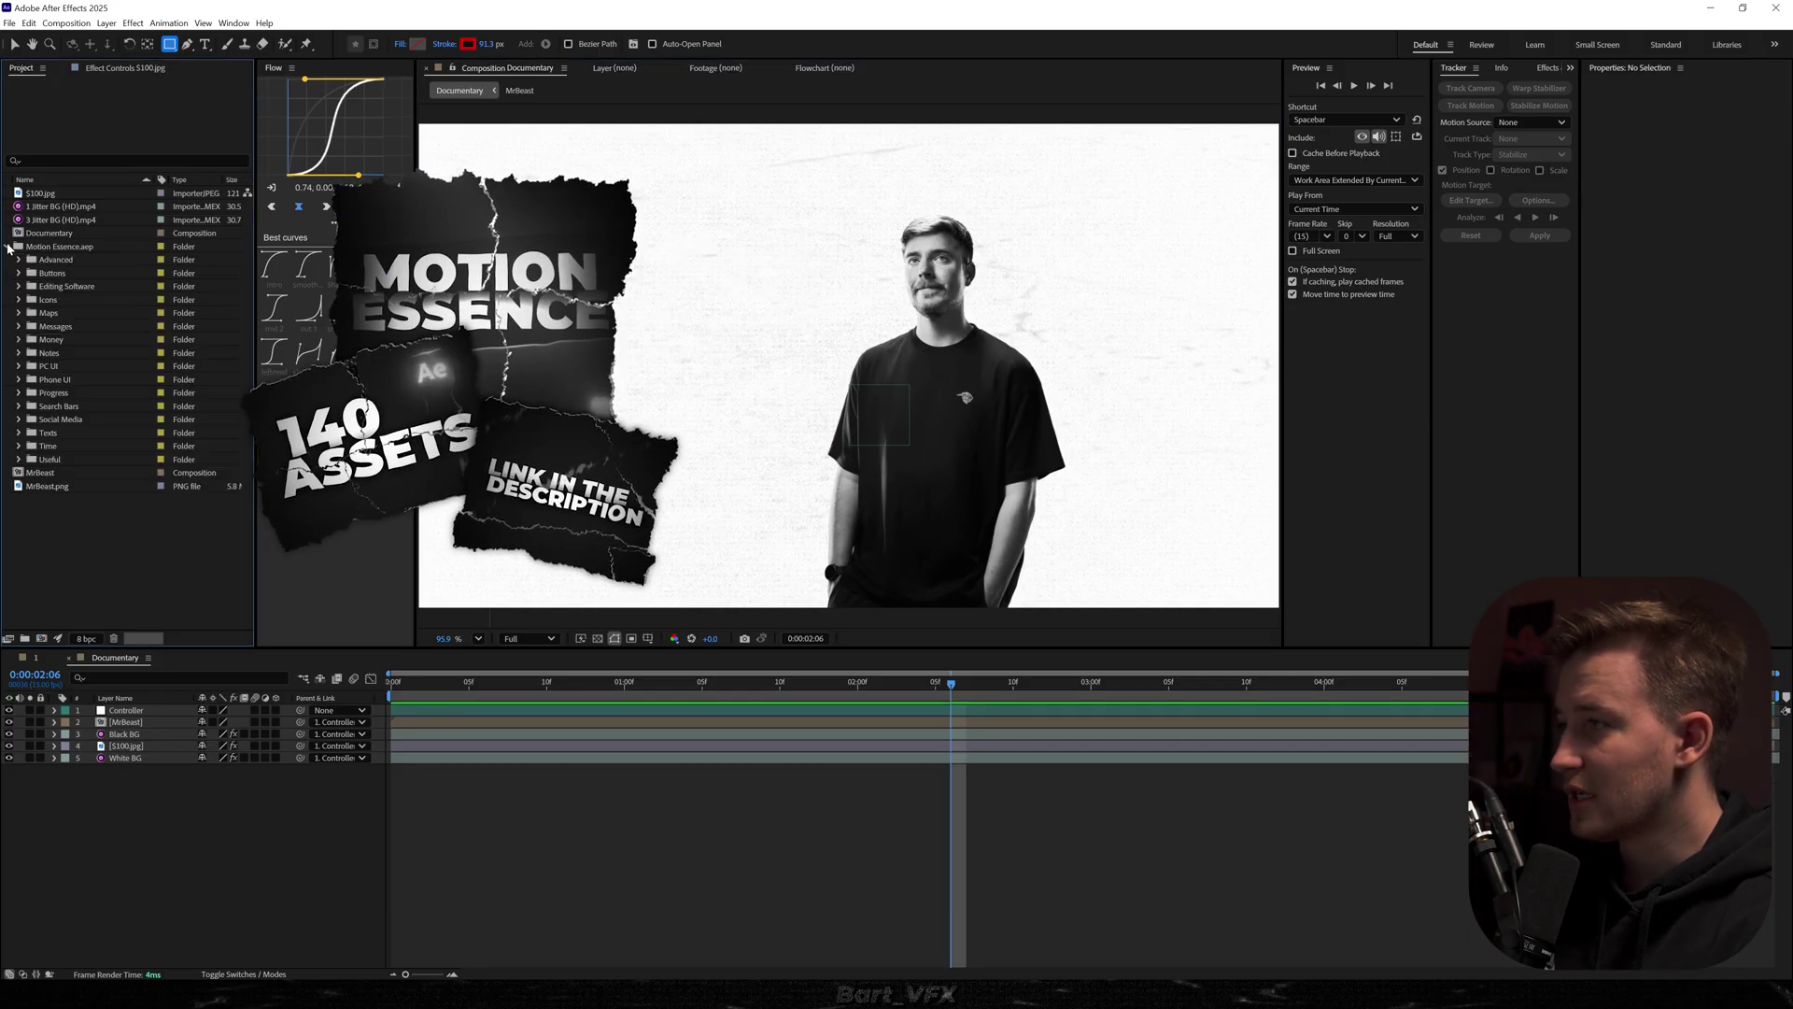
{"action": "left_click", "coordinate": [19, 420]}
{"action": "left_click_drag", "start_coordinate": [70, 487], "coordinate": [600, 720]}
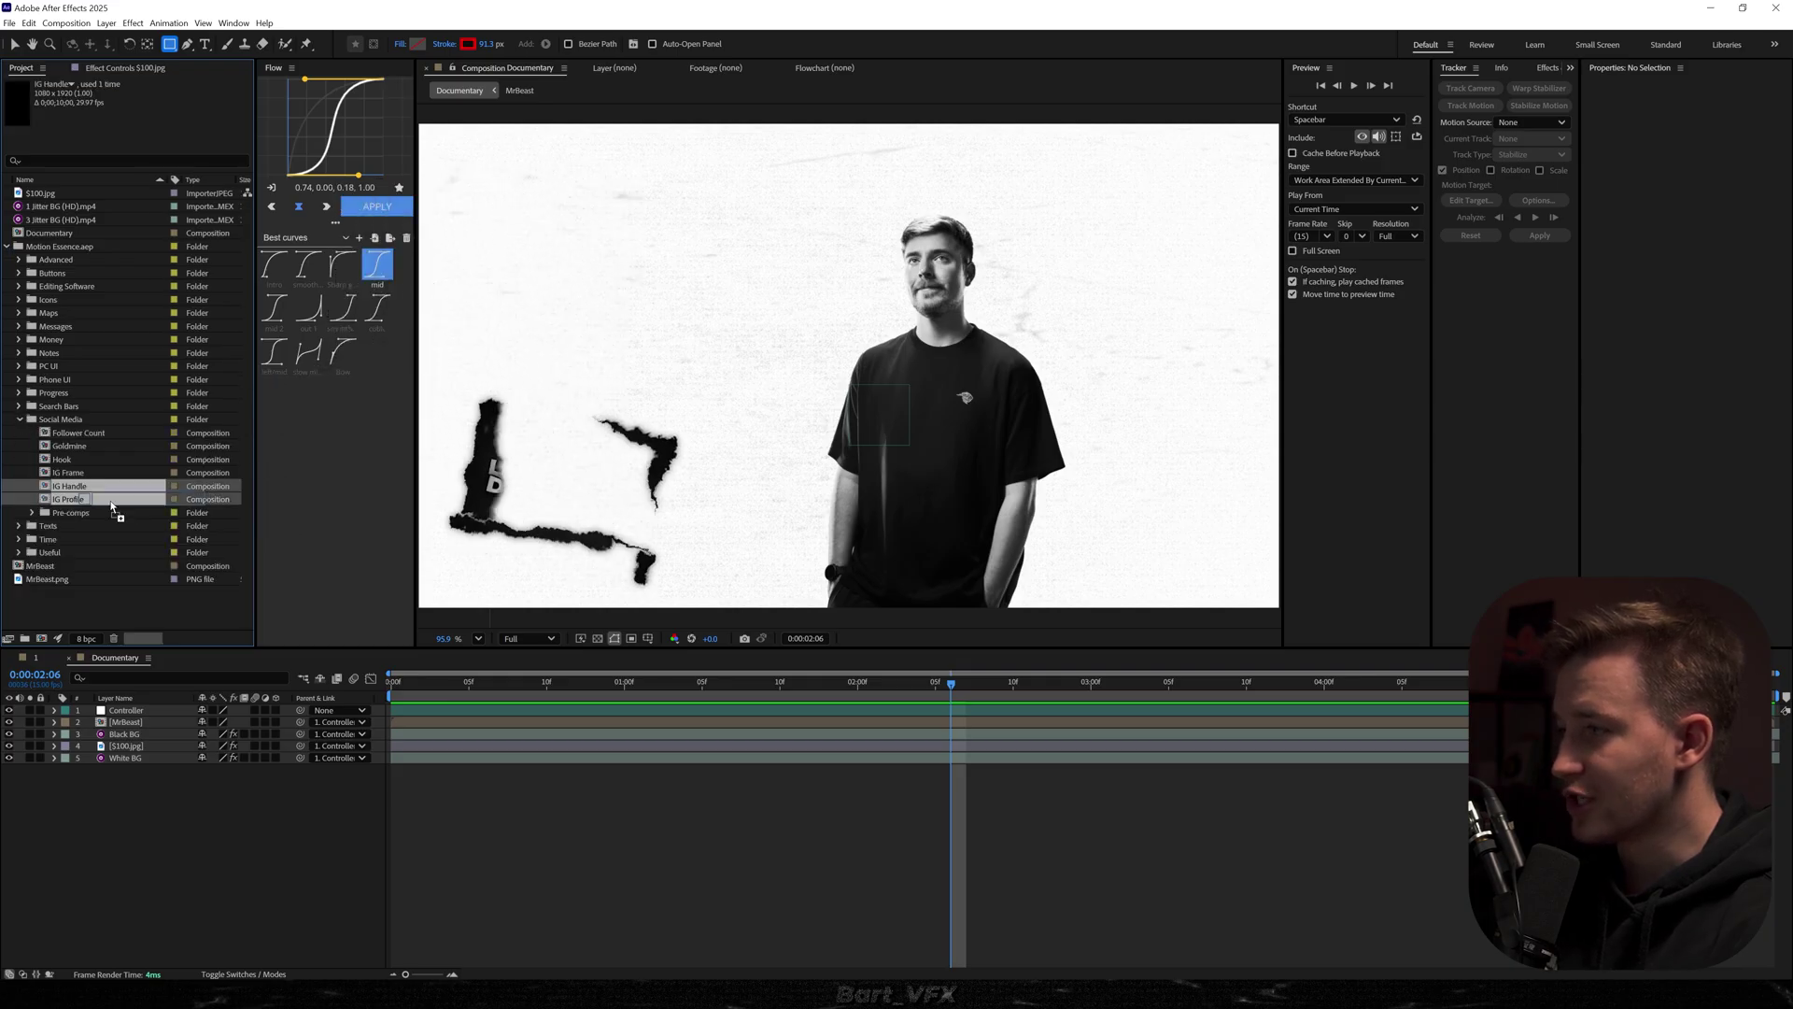
{"action": "left_click", "coordinate": [591, 686]}
{"action": "key", "text": "space"}
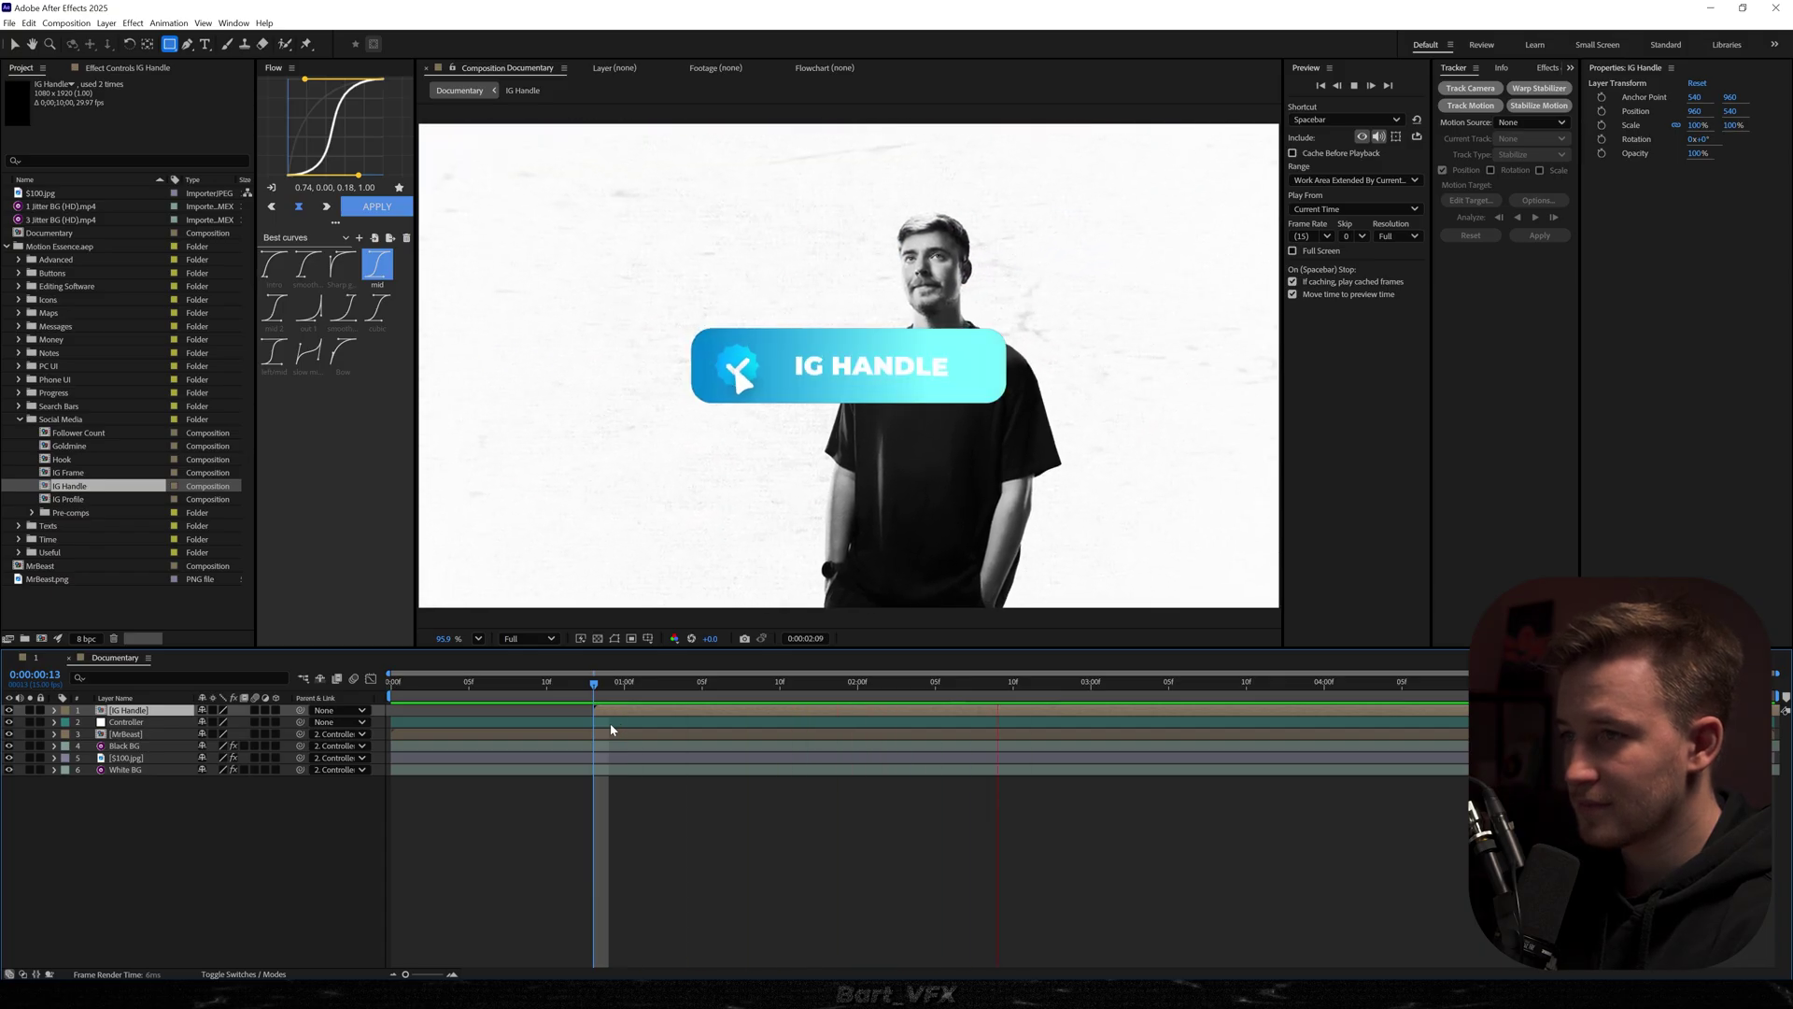
{"action": "key", "text": "space"}
Change the label inside the IG Handle composition to MRBEAST and return to the Documentary composition
{"action": "double_click", "coordinate": [121, 716]}
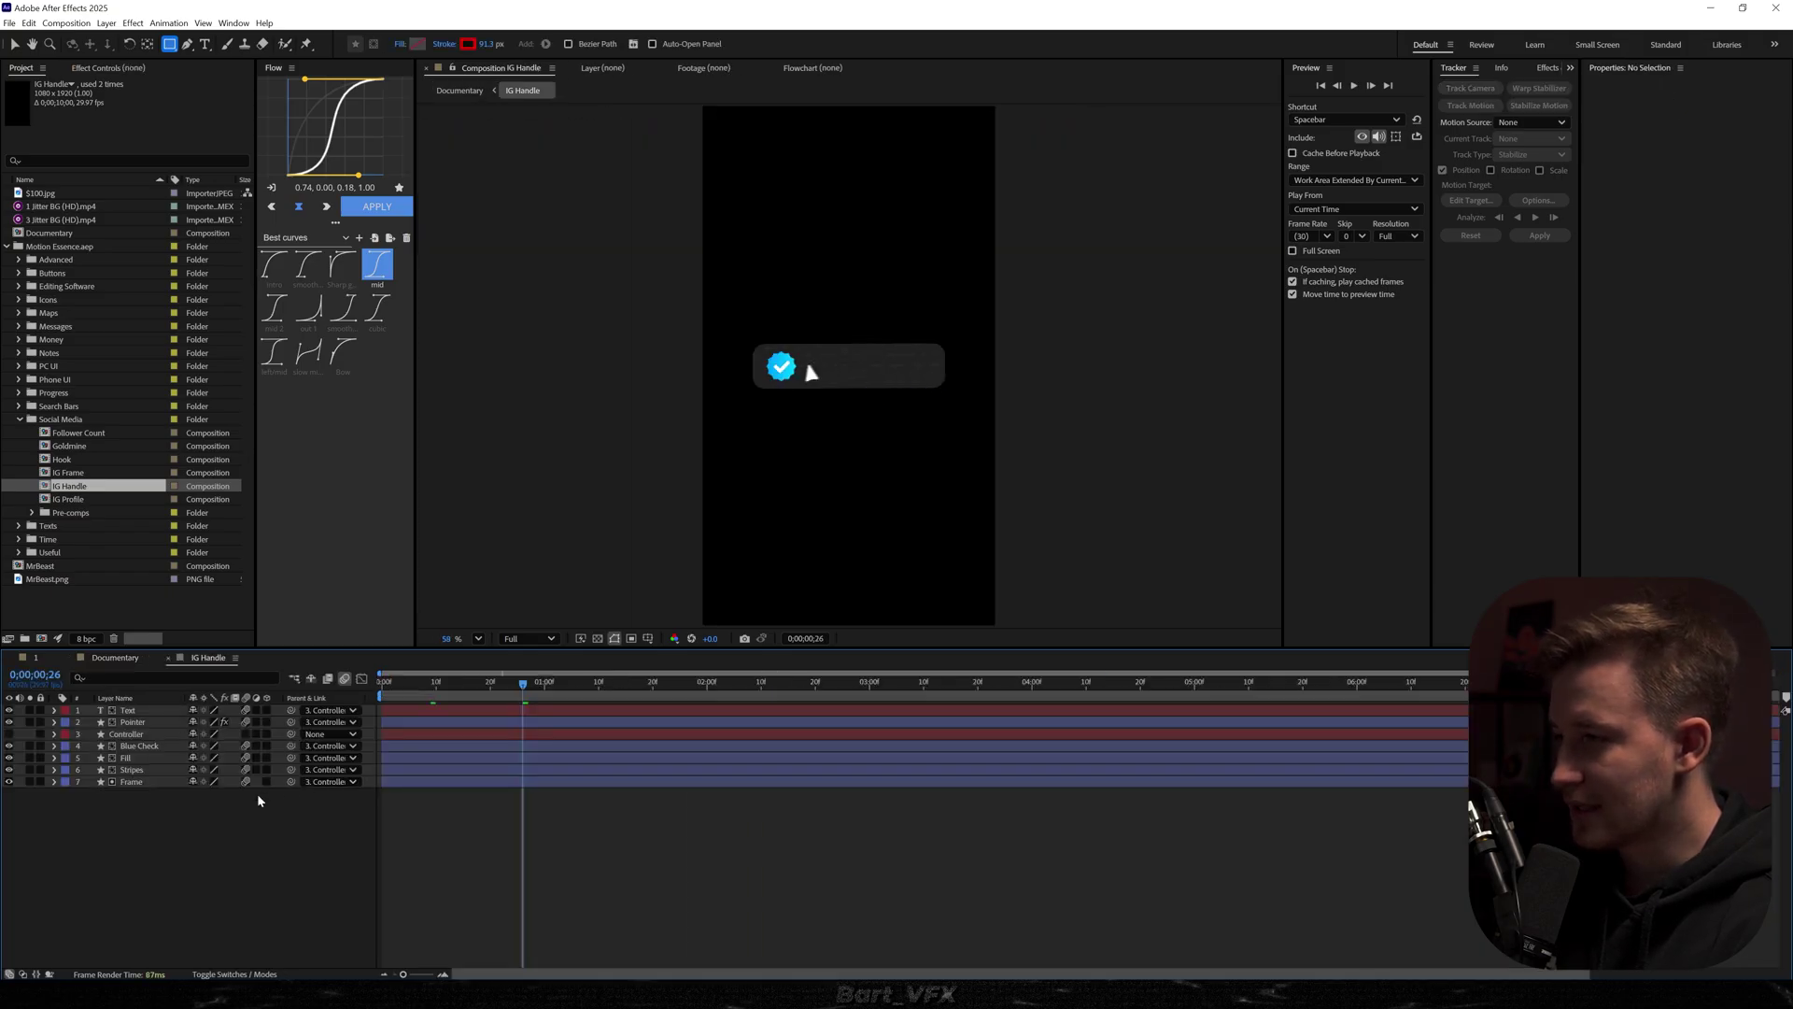
{"action": "left_click", "coordinate": [700, 685]}
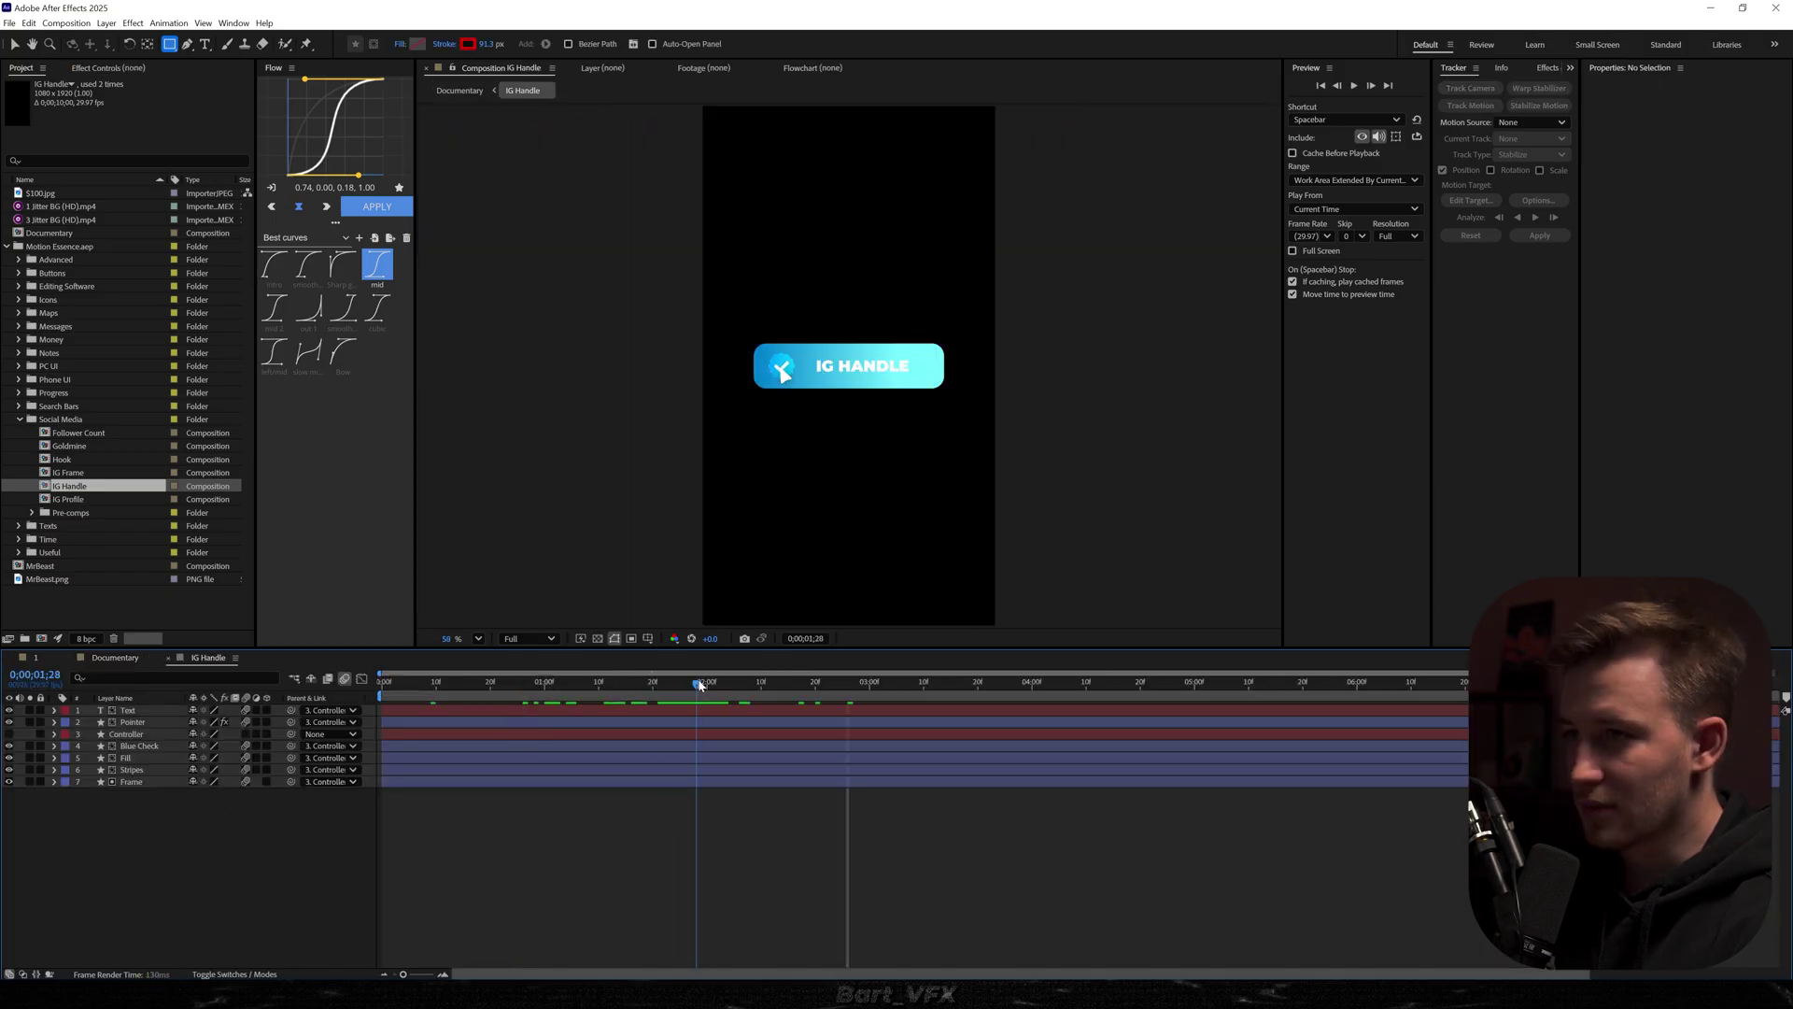
{"action": "triple_click", "coordinate": [841, 366]}
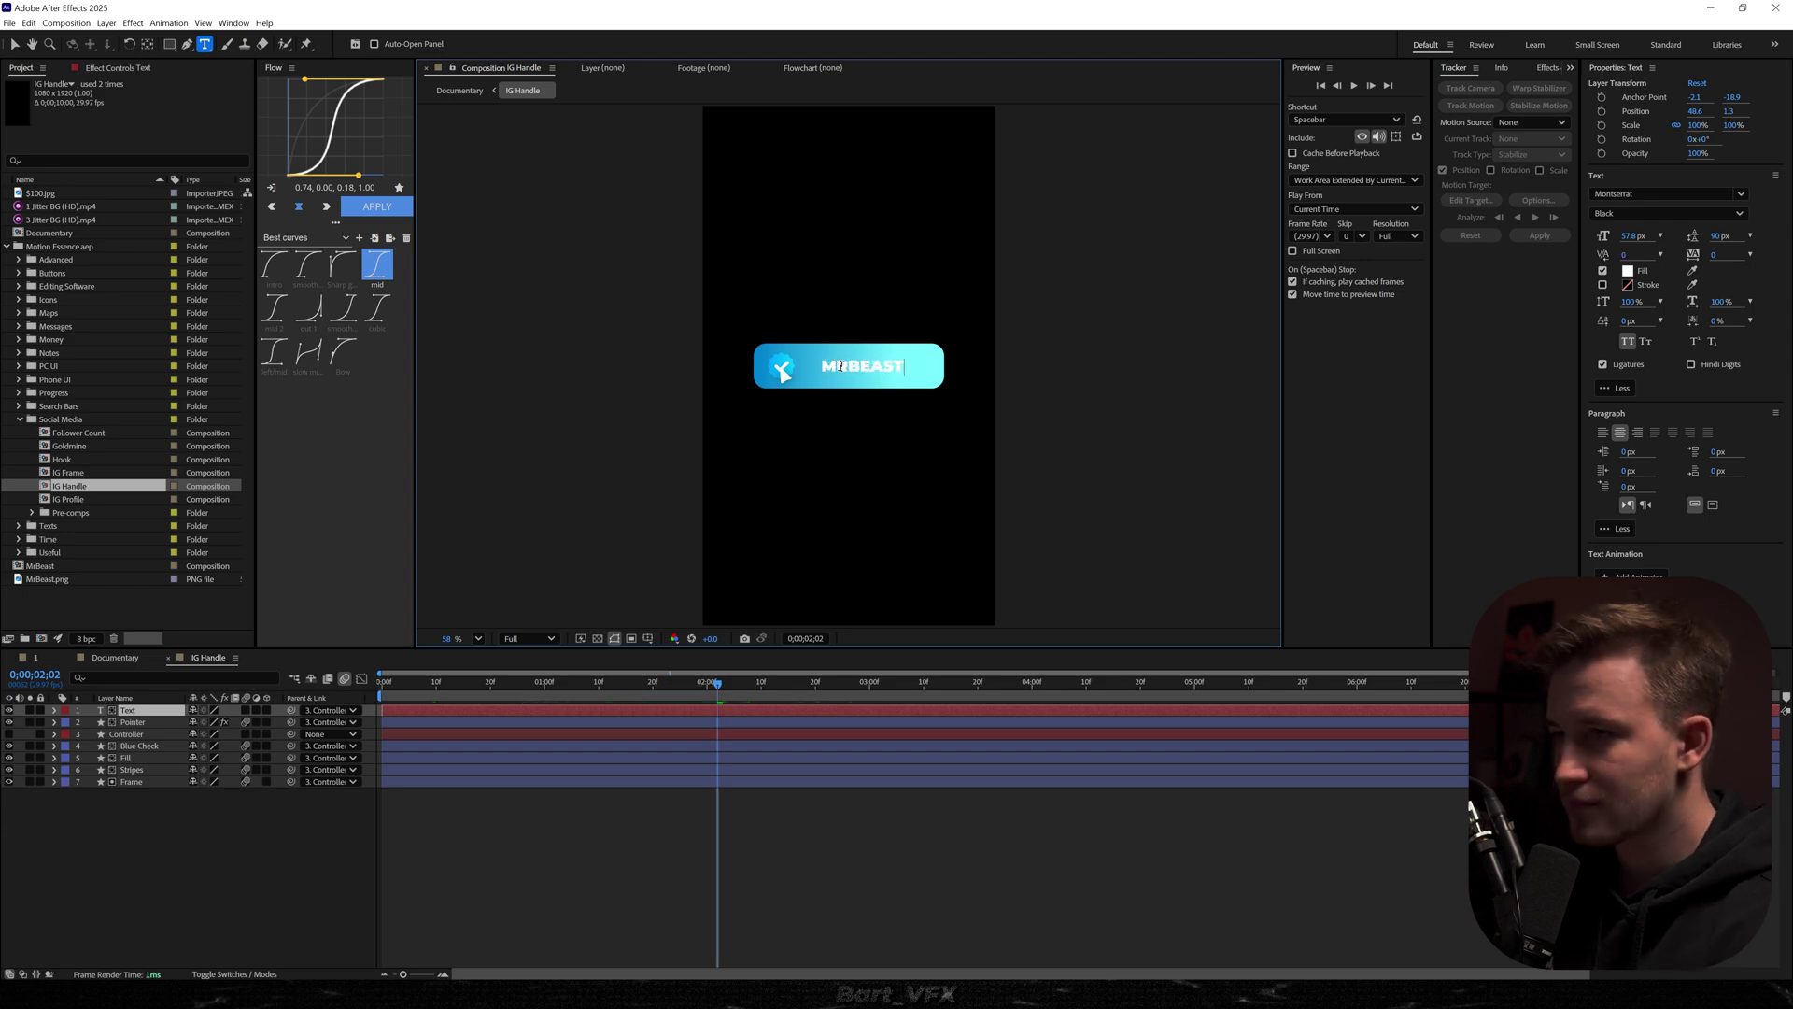
{"action": "left_click", "coordinate": [817, 876]}
{"action": "left_click", "coordinate": [114, 657]}
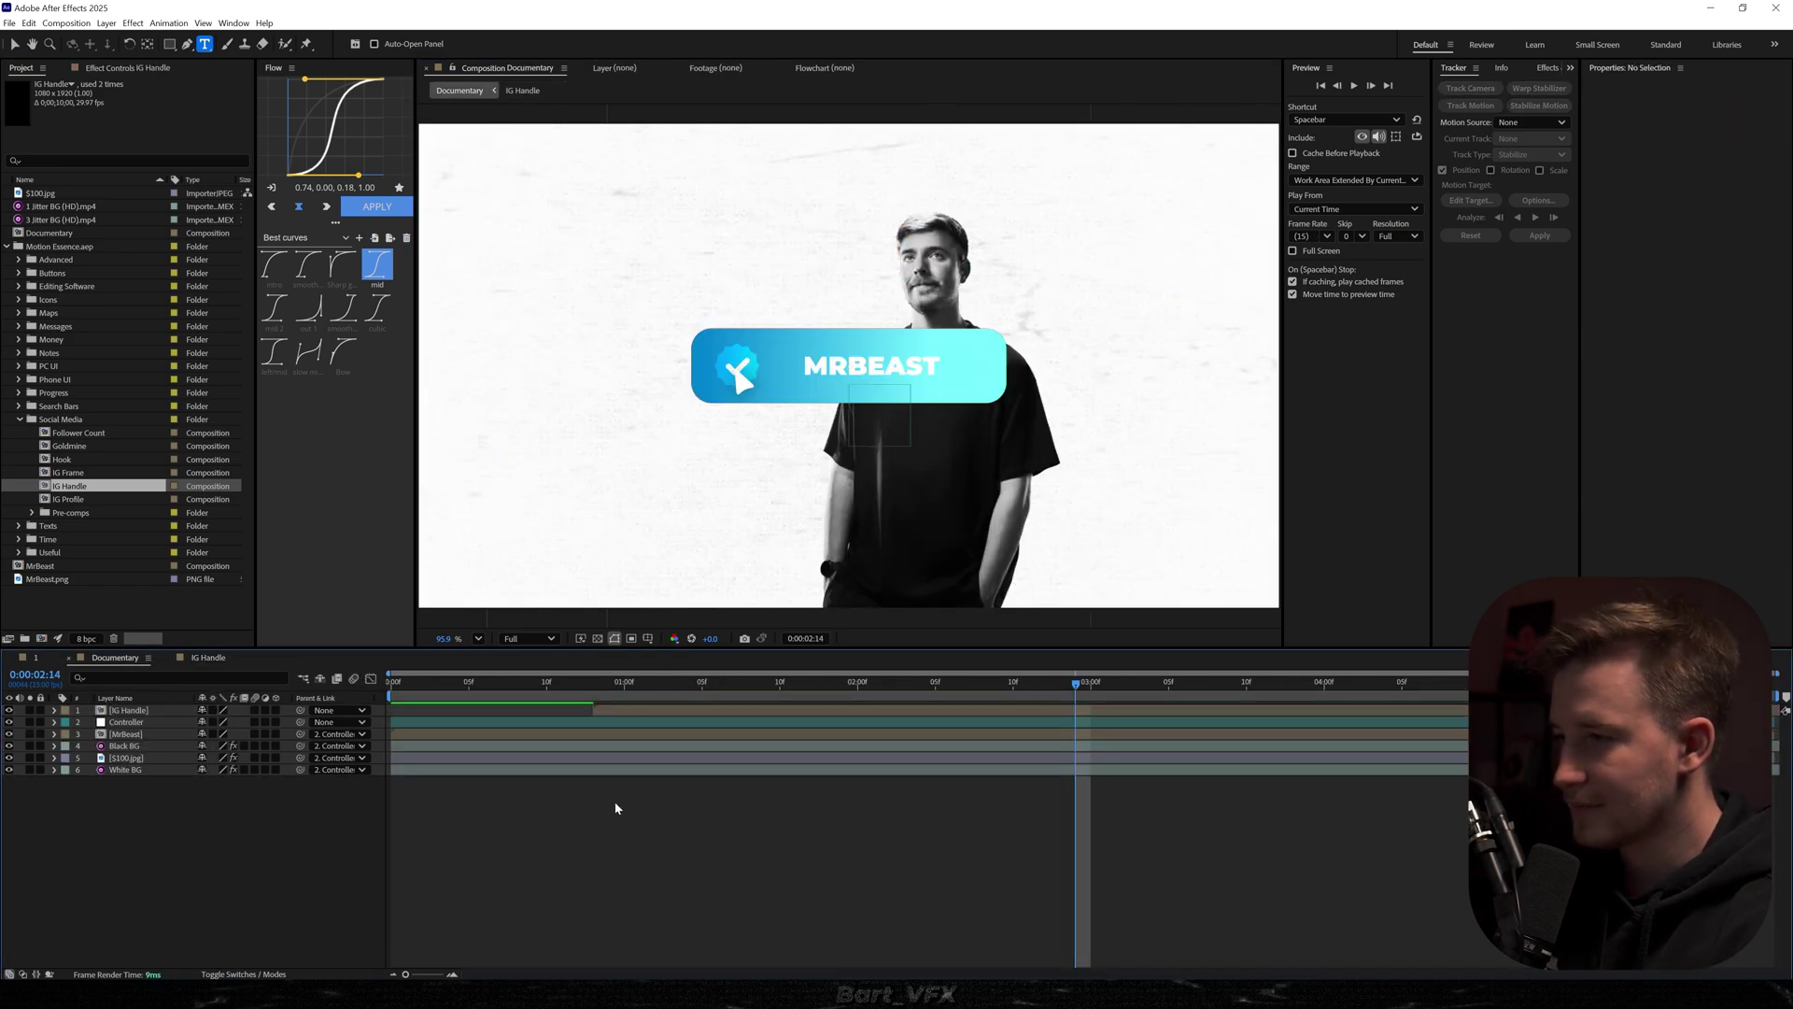
Preview the handle graphic, place the IG Handle layer beneath Controller, parent it to Controller and play the result
{"action": "key", "text": "space"}
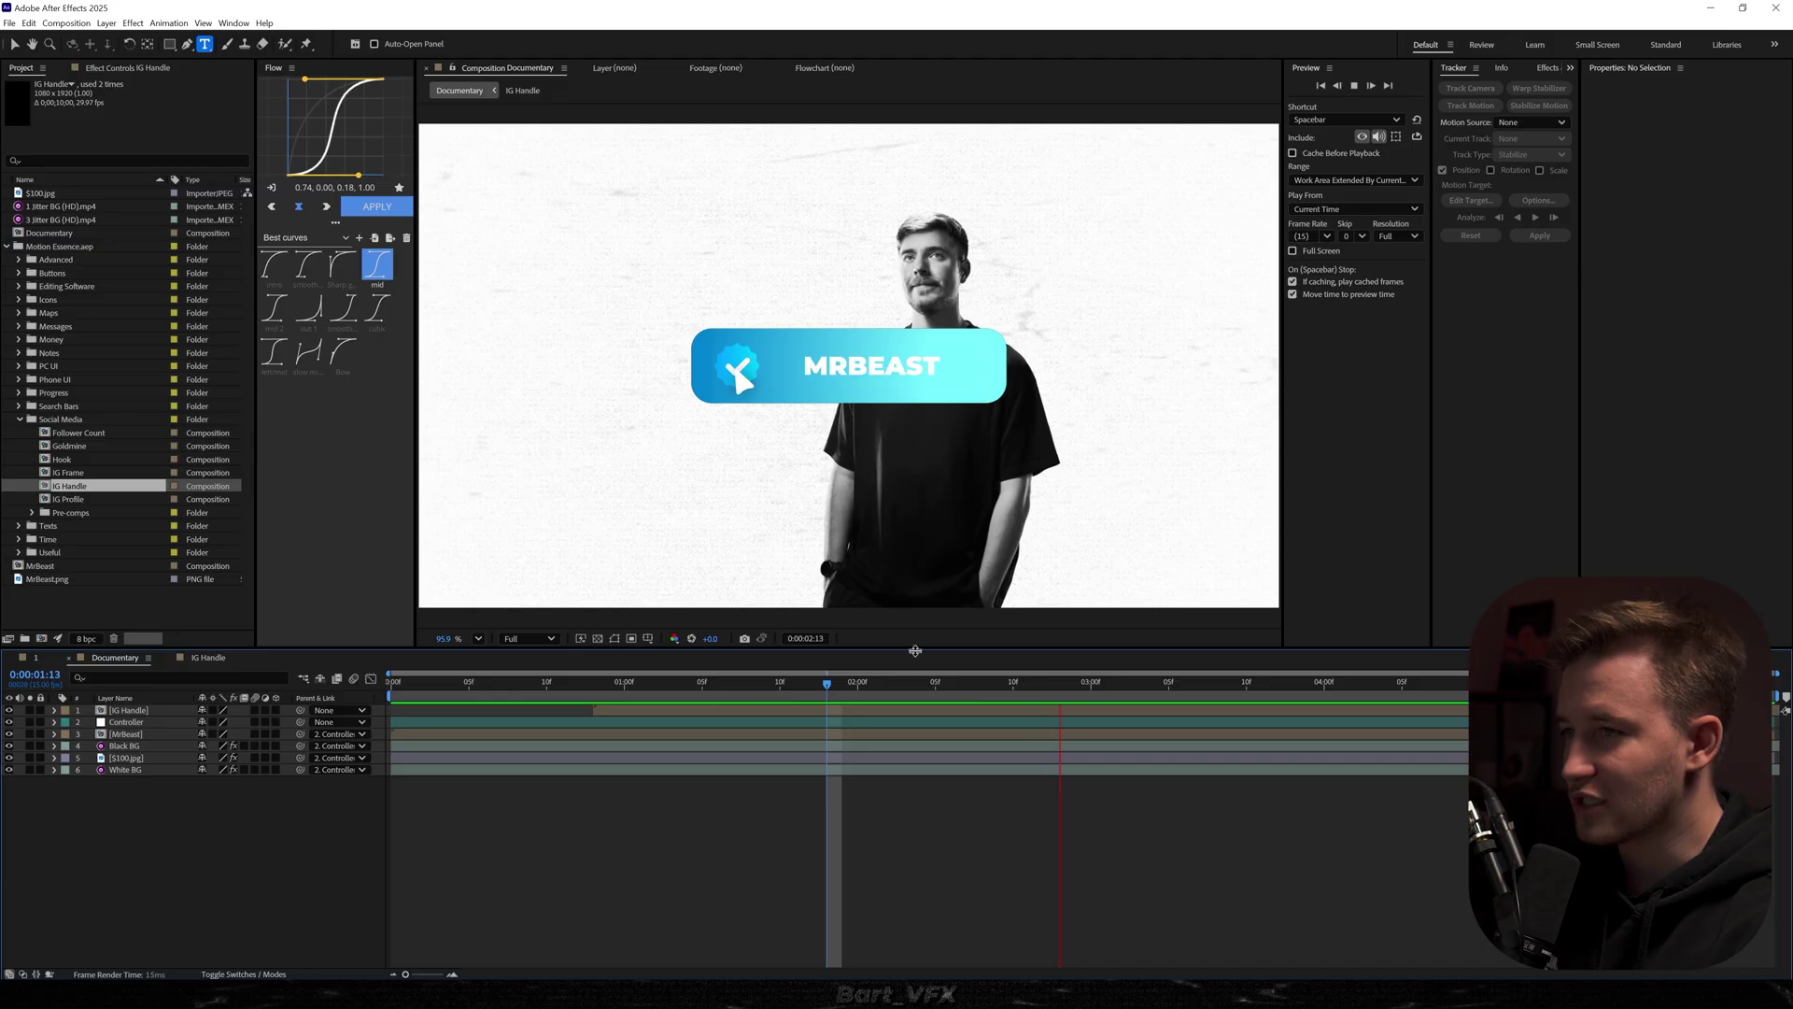
{"action": "key", "text": "space"}
{"action": "left_click_drag", "start_coordinate": [147, 712], "coordinate": [146, 731]}
{"action": "left_click_drag", "start_coordinate": [300, 722], "coordinate": [141, 711]}
{"action": "key", "text": "space"}
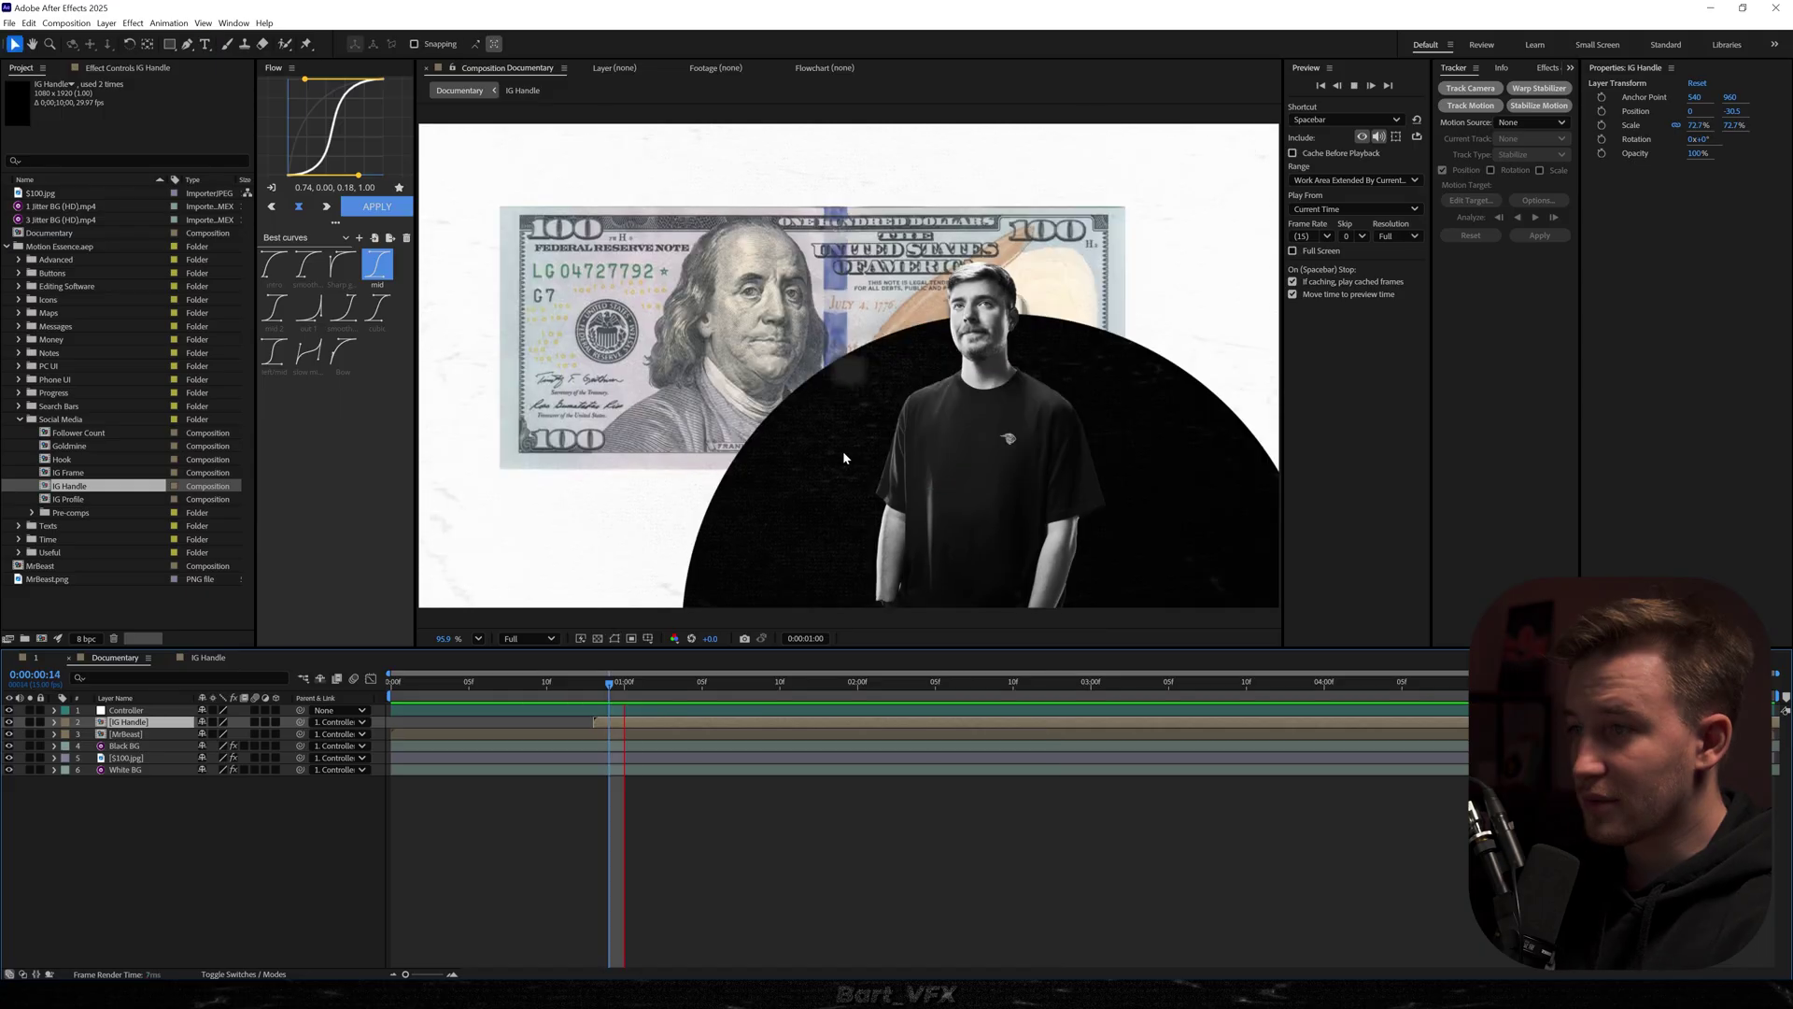
Scale the IG Handle layer to 52.5% at 0:00:02:02 and move it onto the white area beside the MrBeast cutout's head
{"action": "left_click", "coordinate": [889, 684]}
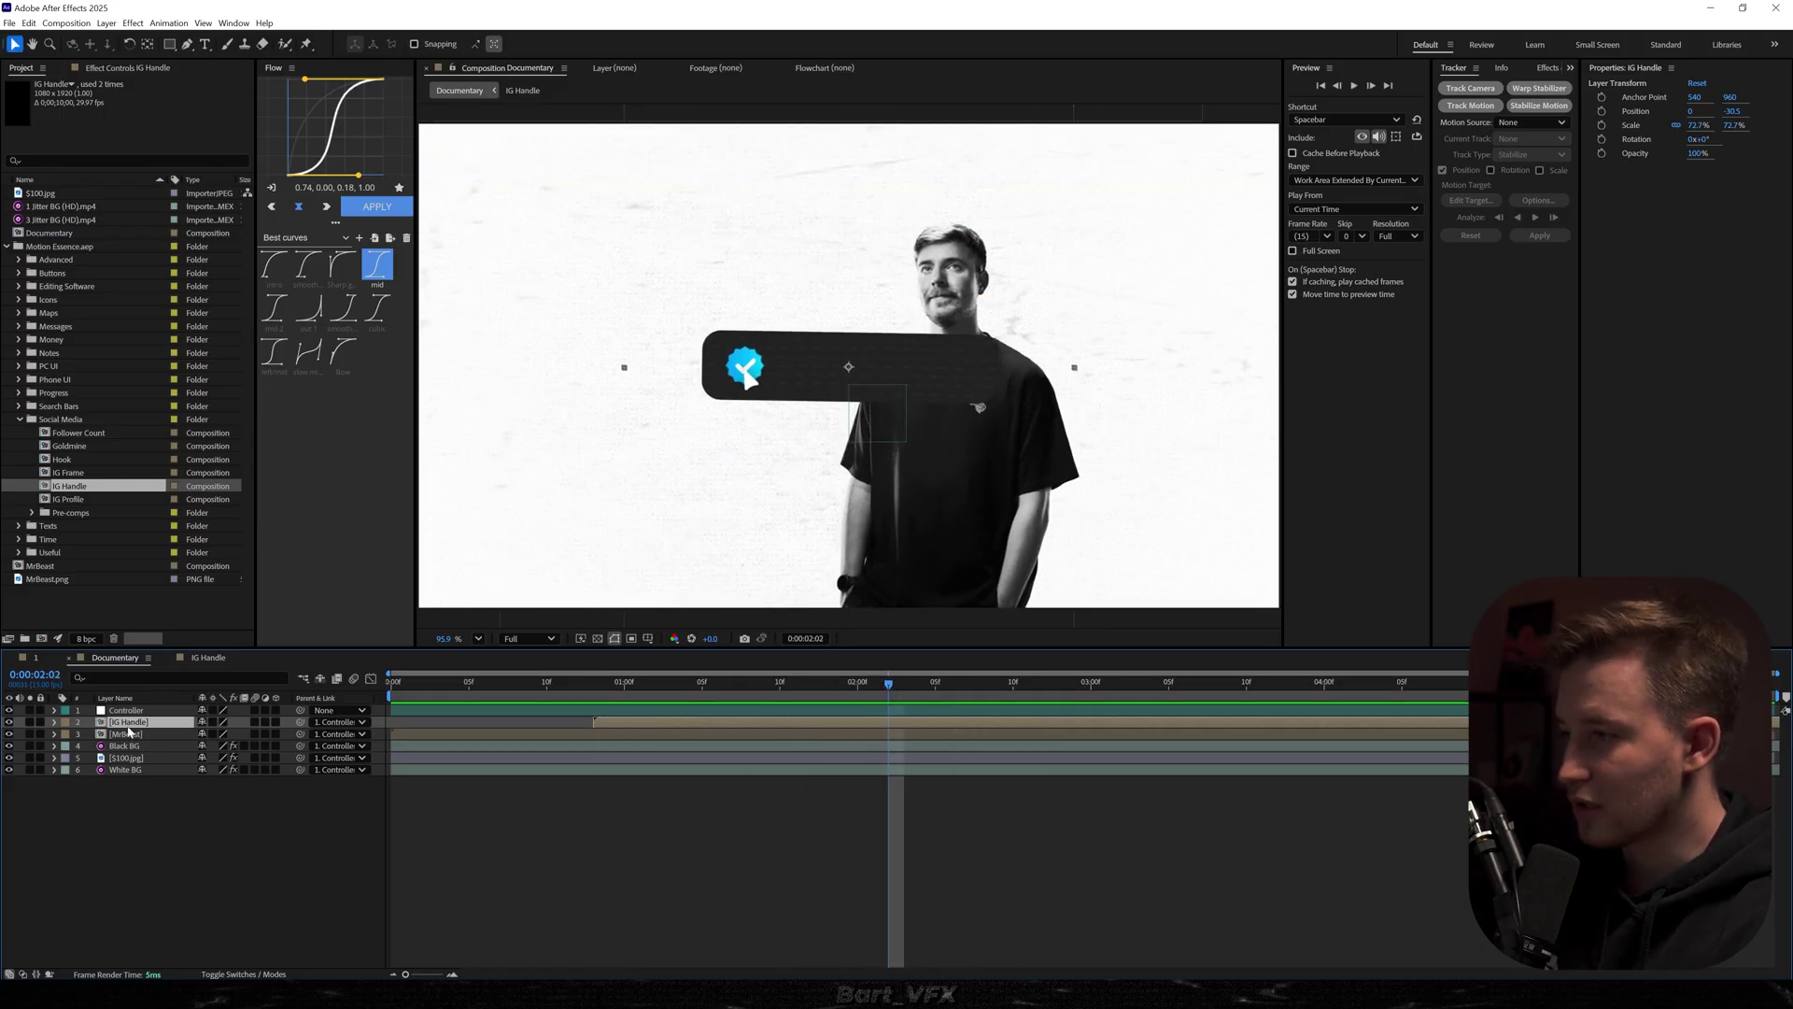
{"action": "key", "text": "s"}
{"action": "left_click_drag", "start_coordinate": [215, 735], "coordinate": [97, 758]}
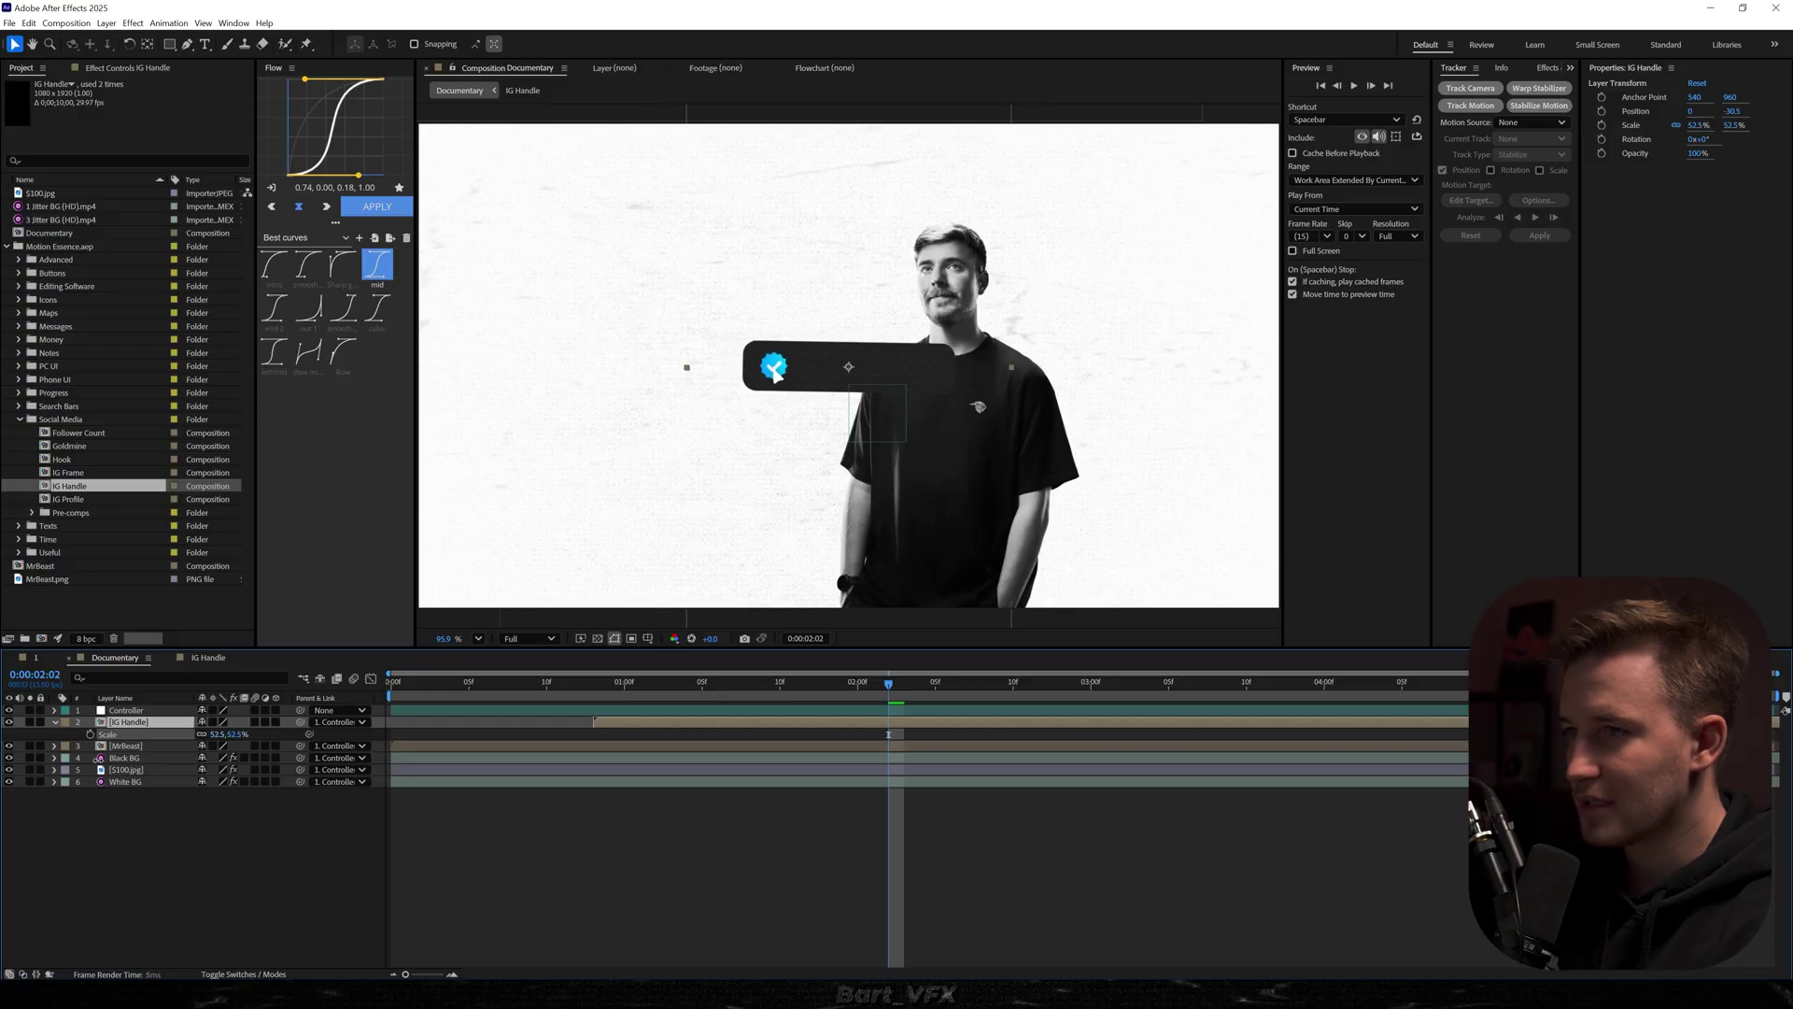
{"action": "left_click_drag", "start_coordinate": [771, 396], "coordinate": [647, 329]}
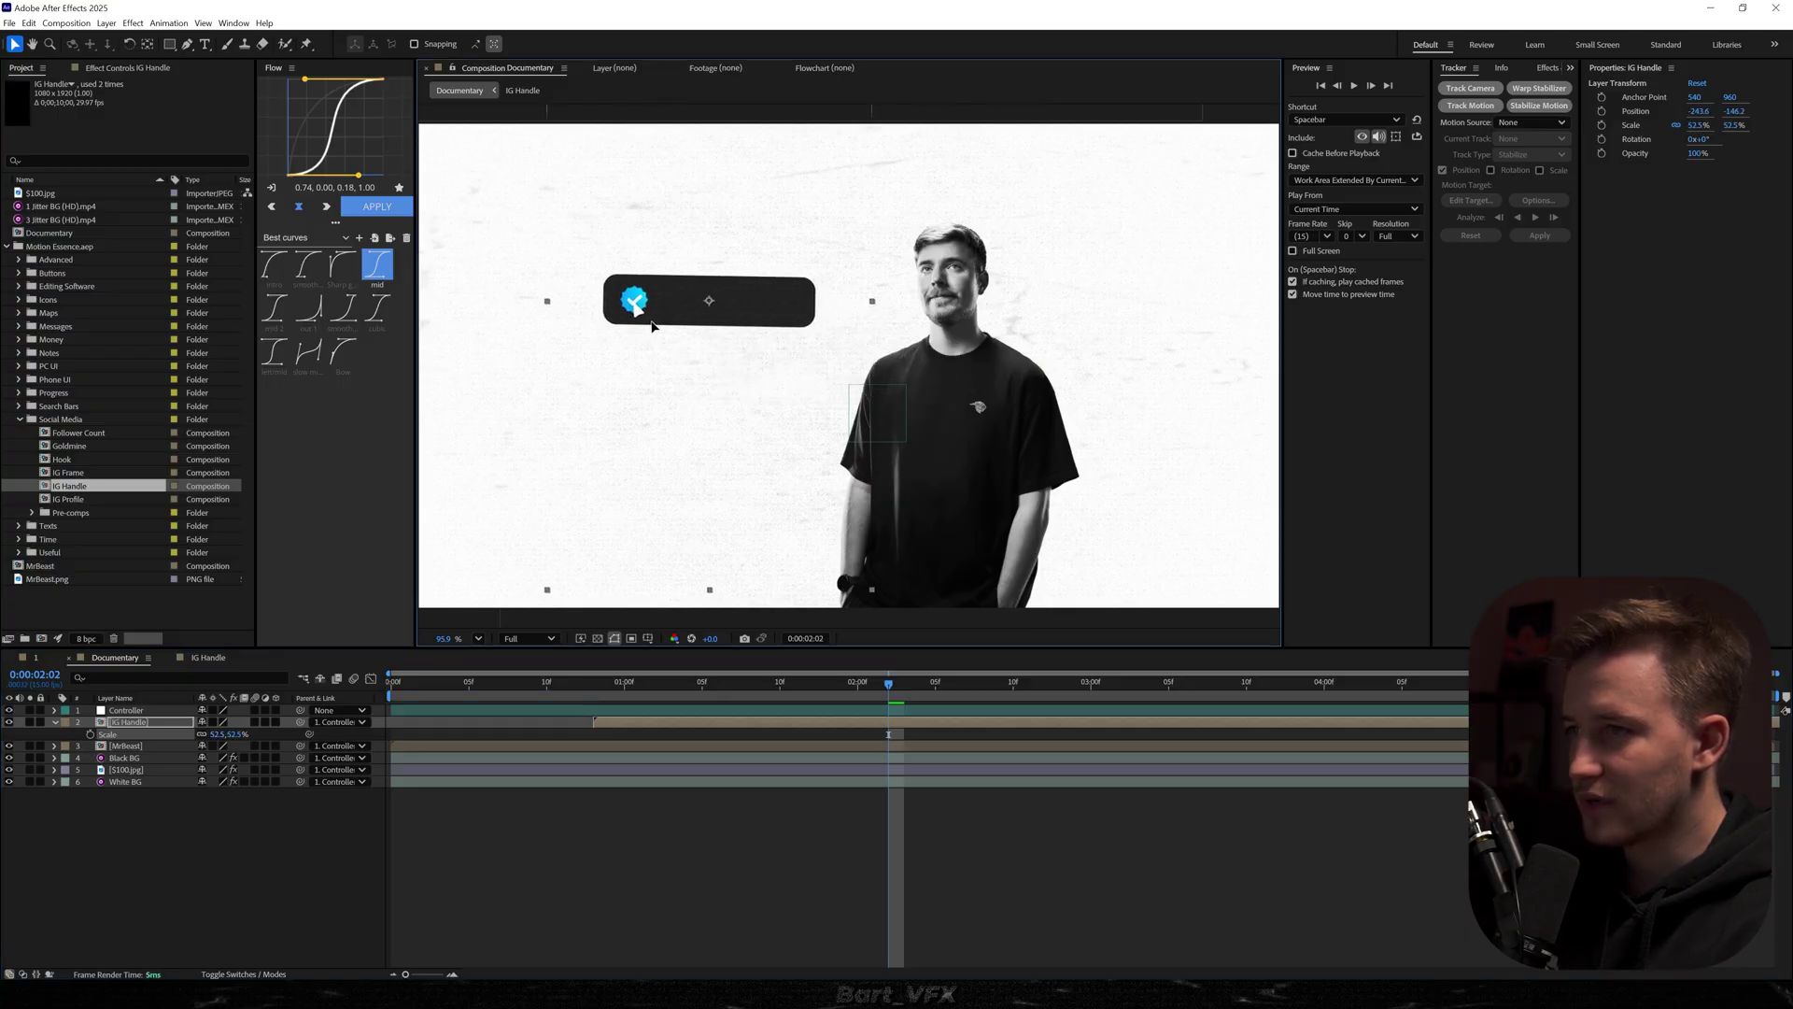
Delay the IG Handle layer so it starts at about 0:00:02:00 and preview its timing against the camera move
{"action": "left_click", "coordinate": [578, 682]}
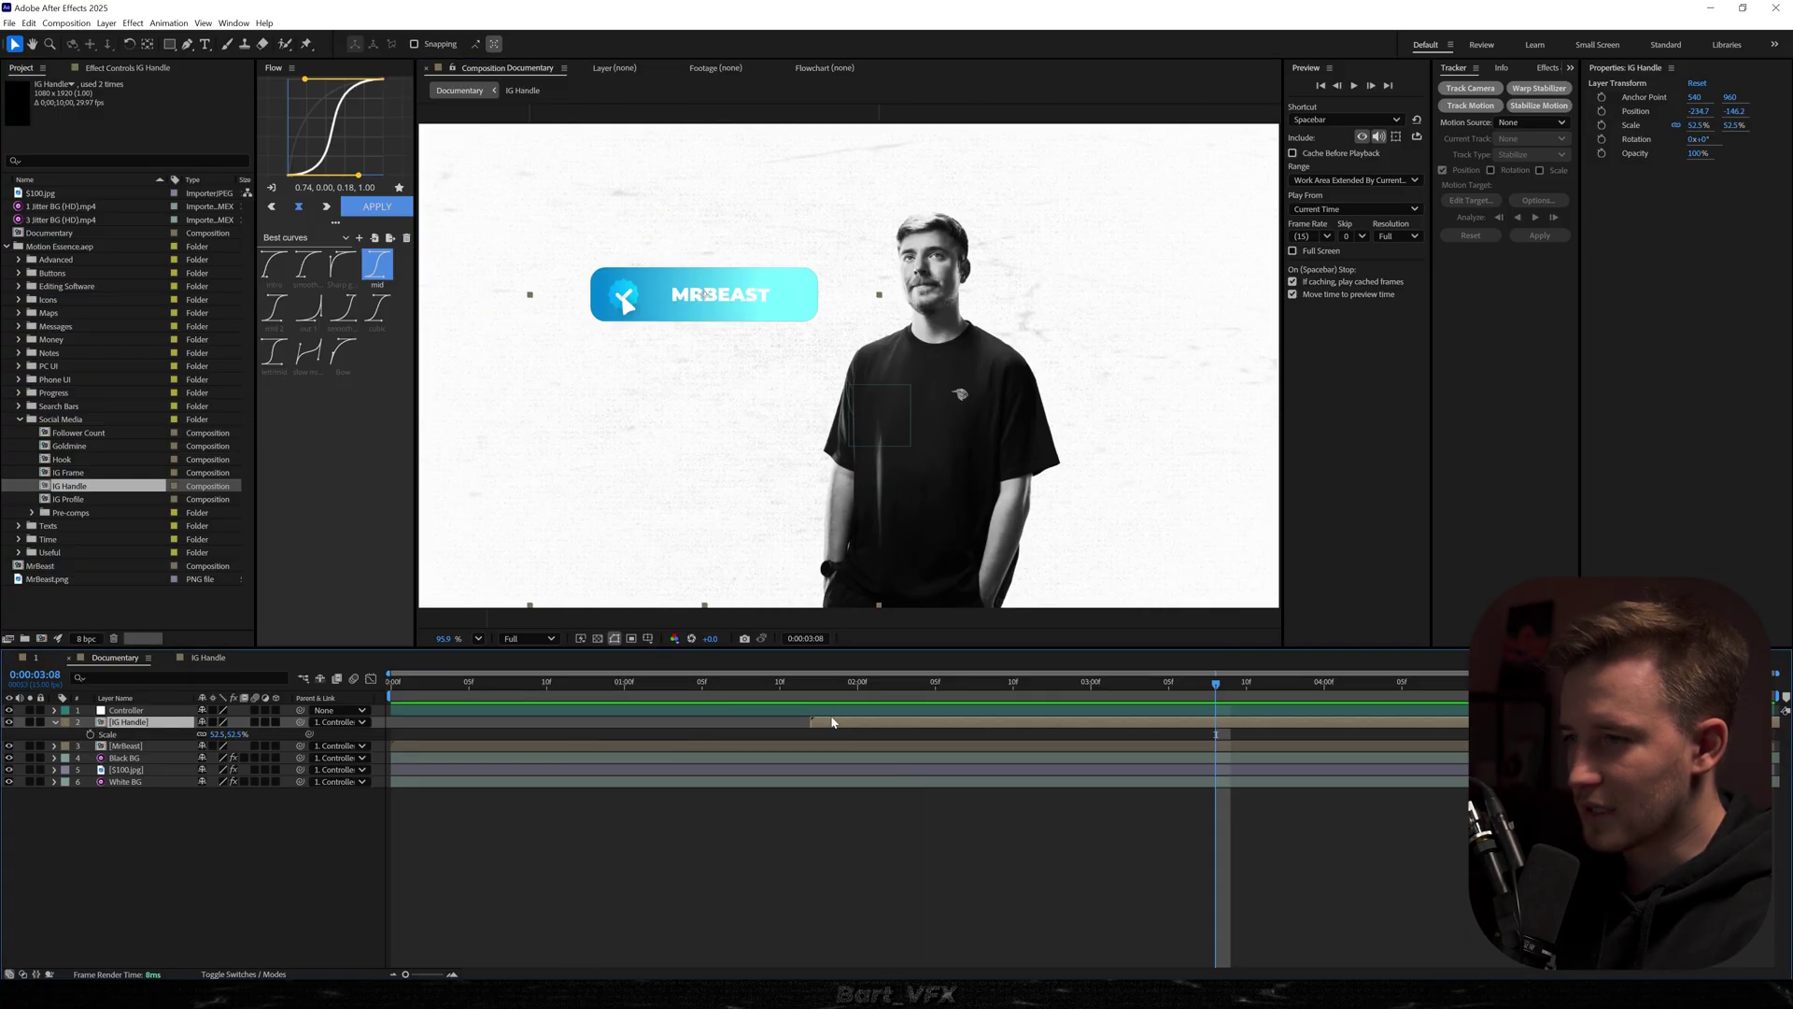
{"action": "left_click_drag", "start_coordinate": [832, 722], "coordinate": [878, 721]}
{"action": "left_click", "coordinate": [672, 684]}
{"action": "key", "text": "space"}
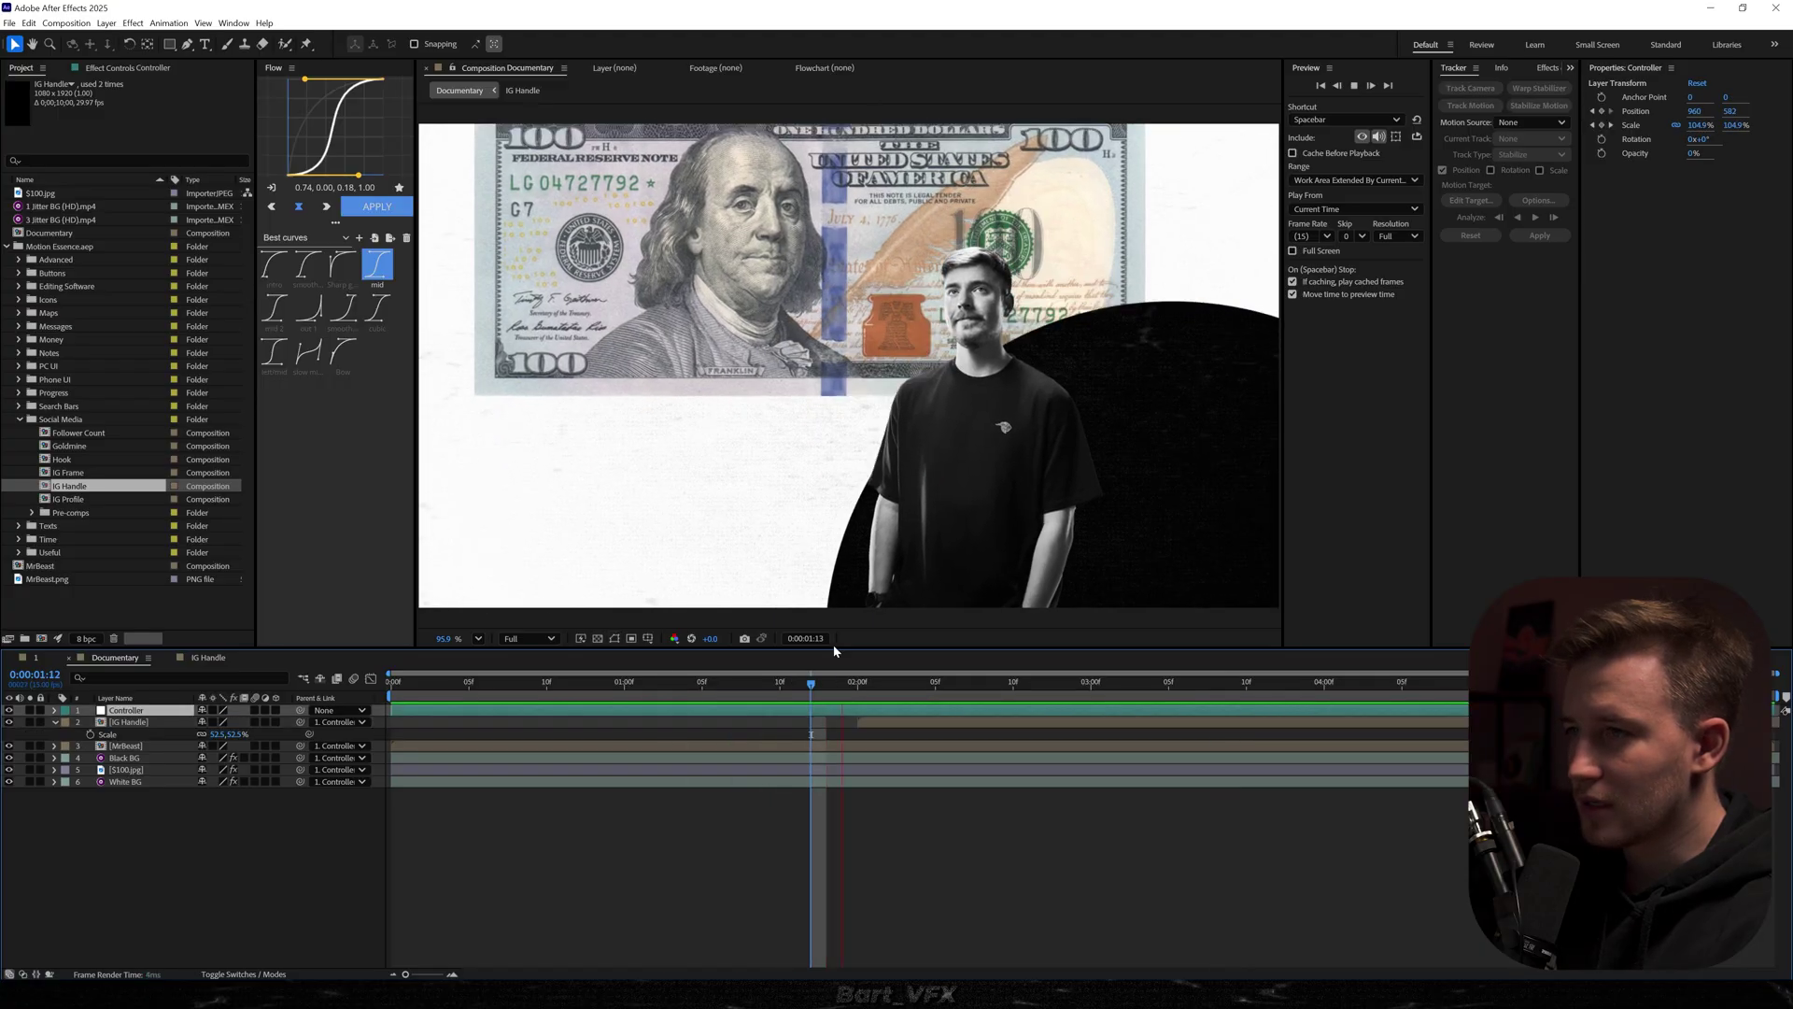
{"action": "key", "text": "space"}
{"action": "left_click_drag", "start_coordinate": [968, 688], "coordinate": [1106, 691]}
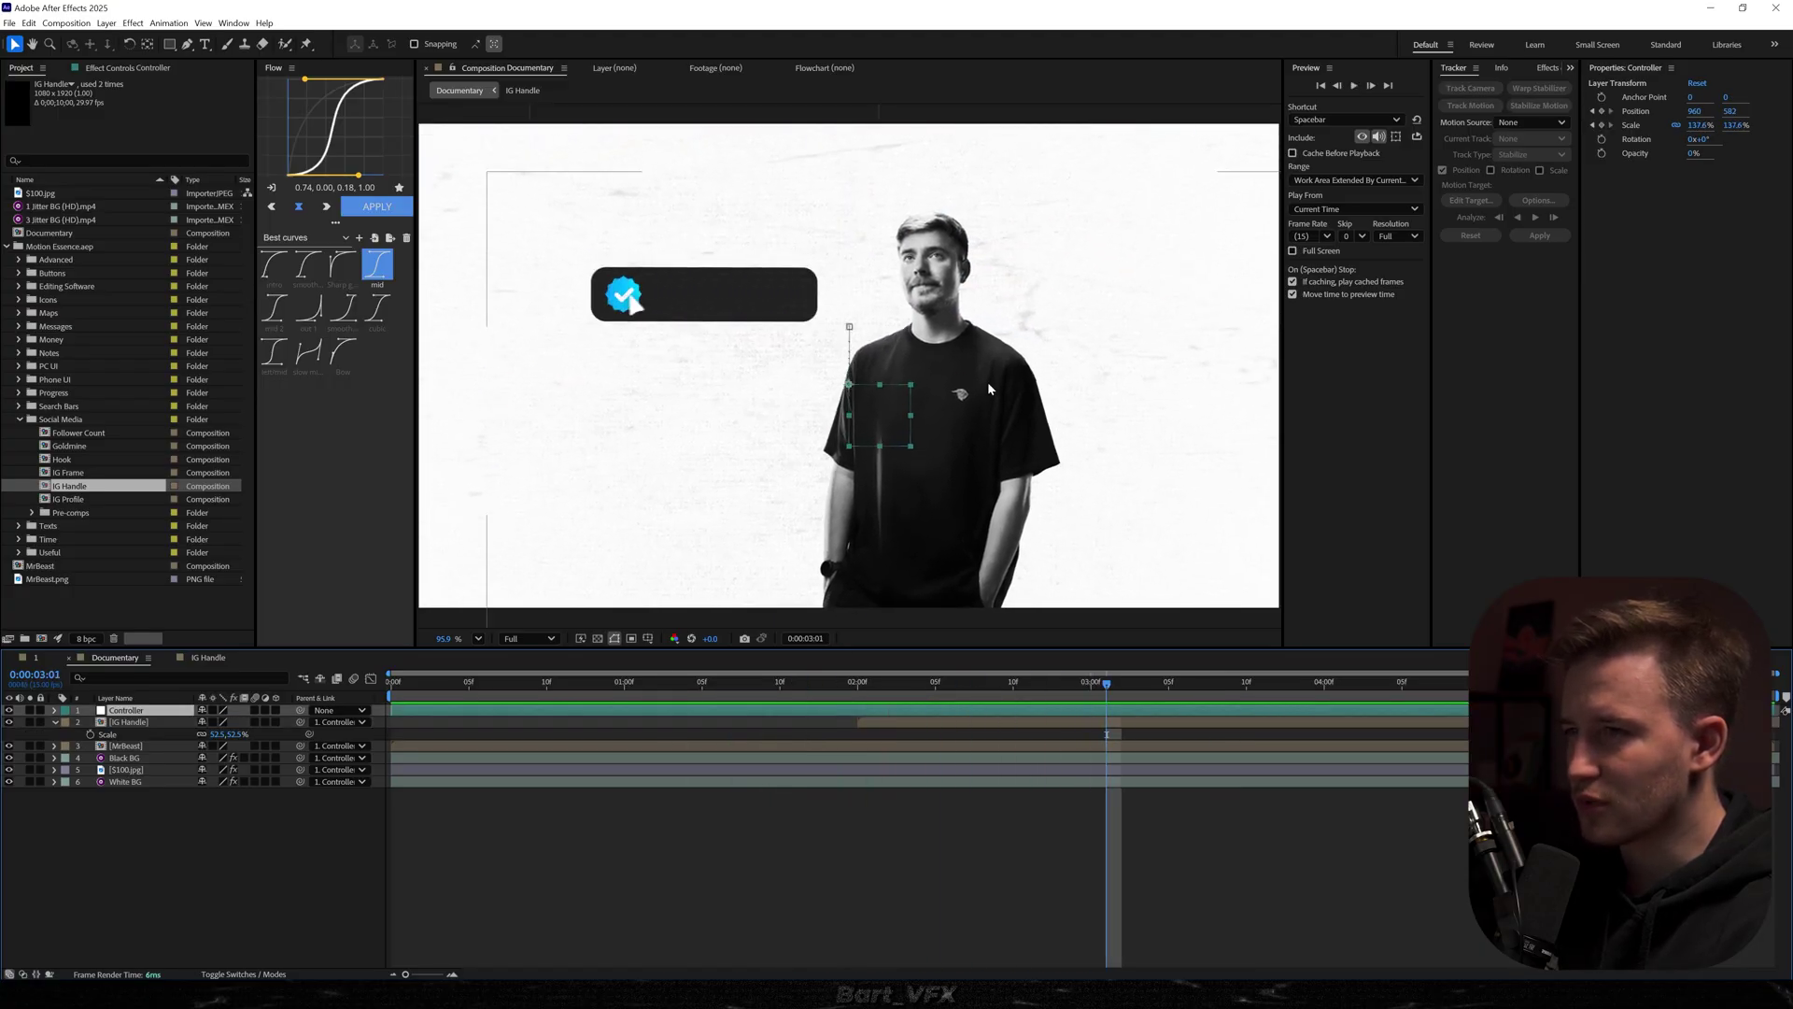
Shift the MrBeast layer sideways, away from the handle graphic, at its last position keyframe by setting X to 182.8
{"action": "left_click", "coordinate": [154, 746]}
{"action": "key", "text": "u"}
{"action": "key", "text": "j"}
{"action": "left_click_drag", "start_coordinate": [206, 759], "coordinate": [234, 759]}
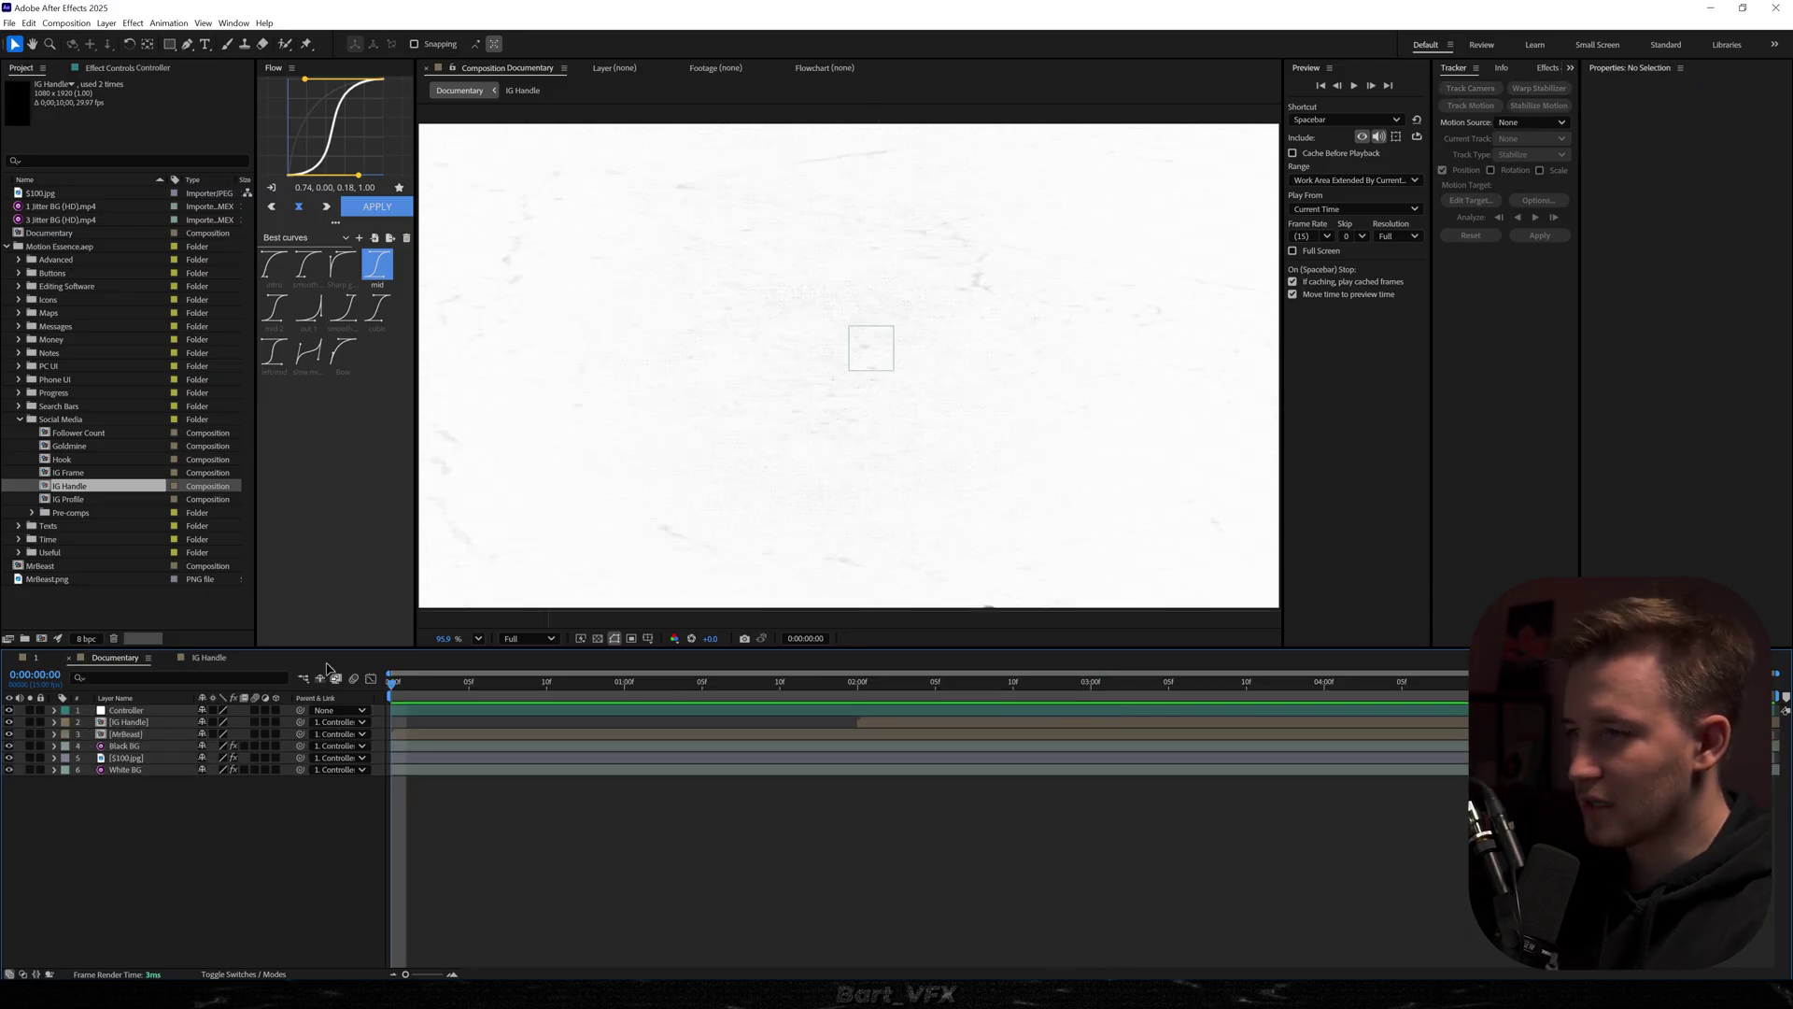
Preview the animation from near the start to check the handle graphic beside the cutout
{"action": "key", "text": "space"}
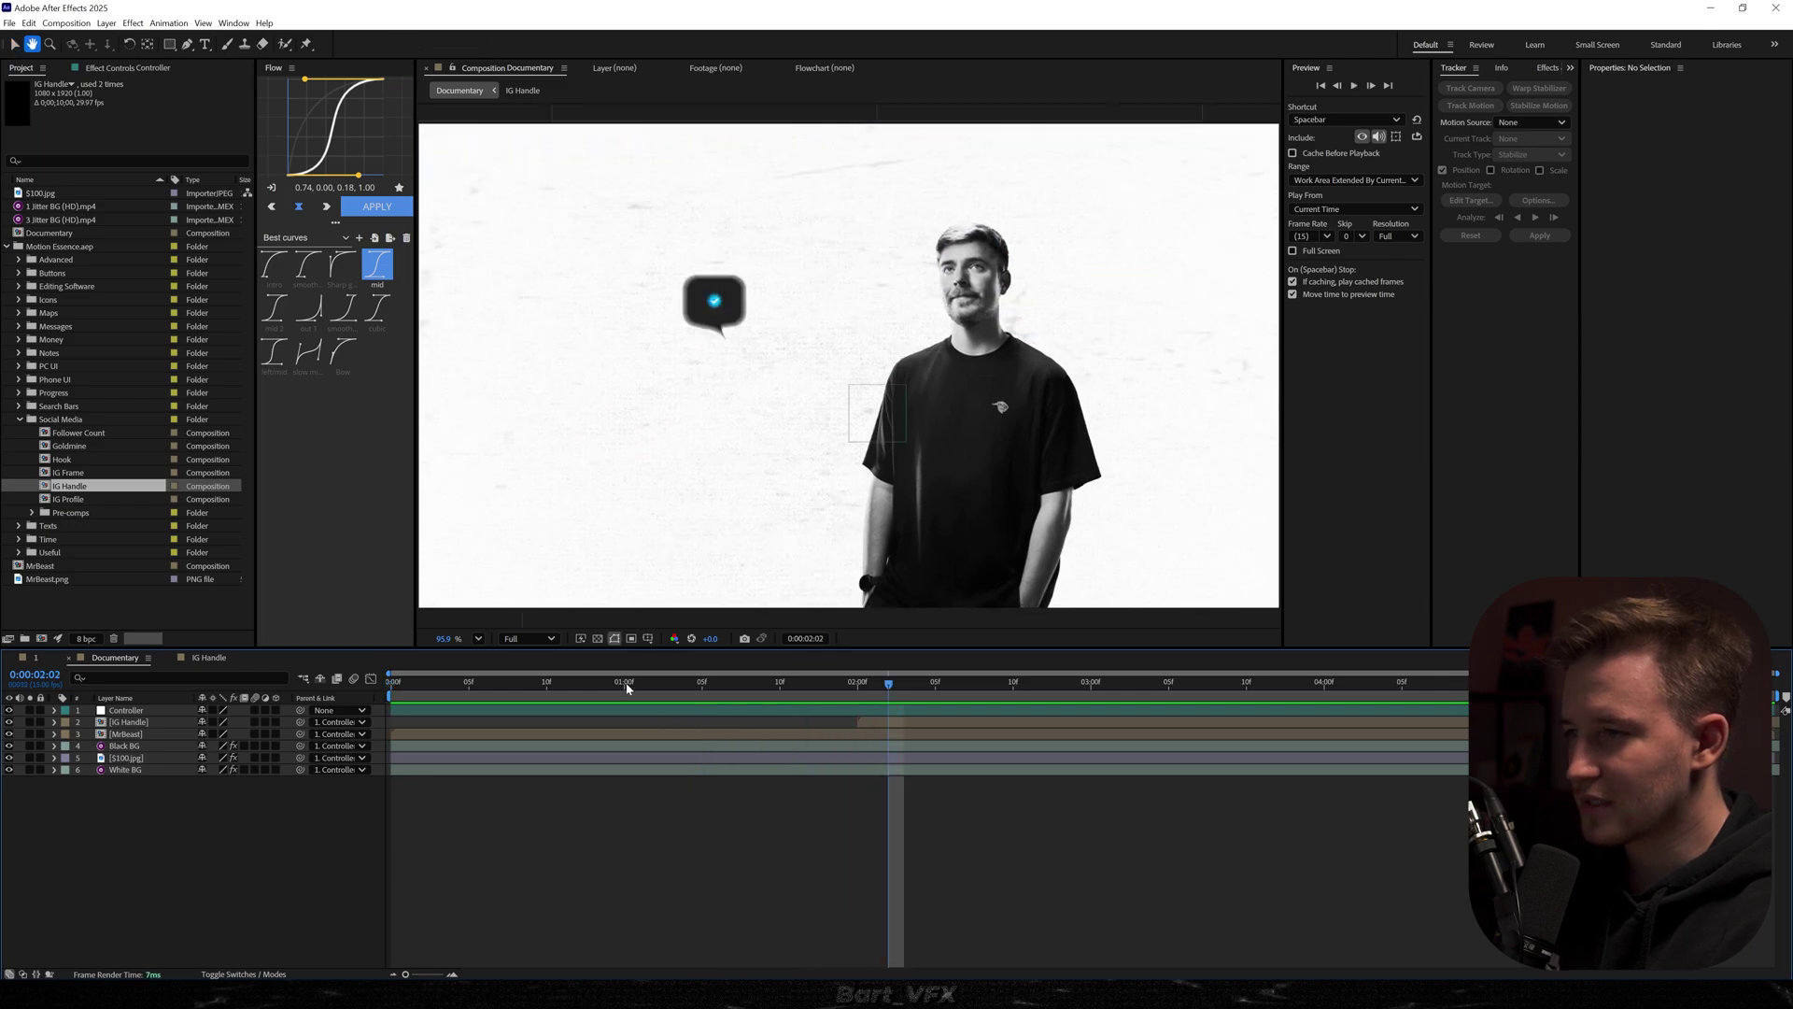
{"action": "left_click_drag", "start_coordinate": [620, 686], "coordinate": [438, 683]}
{"action": "key", "text": "space"}
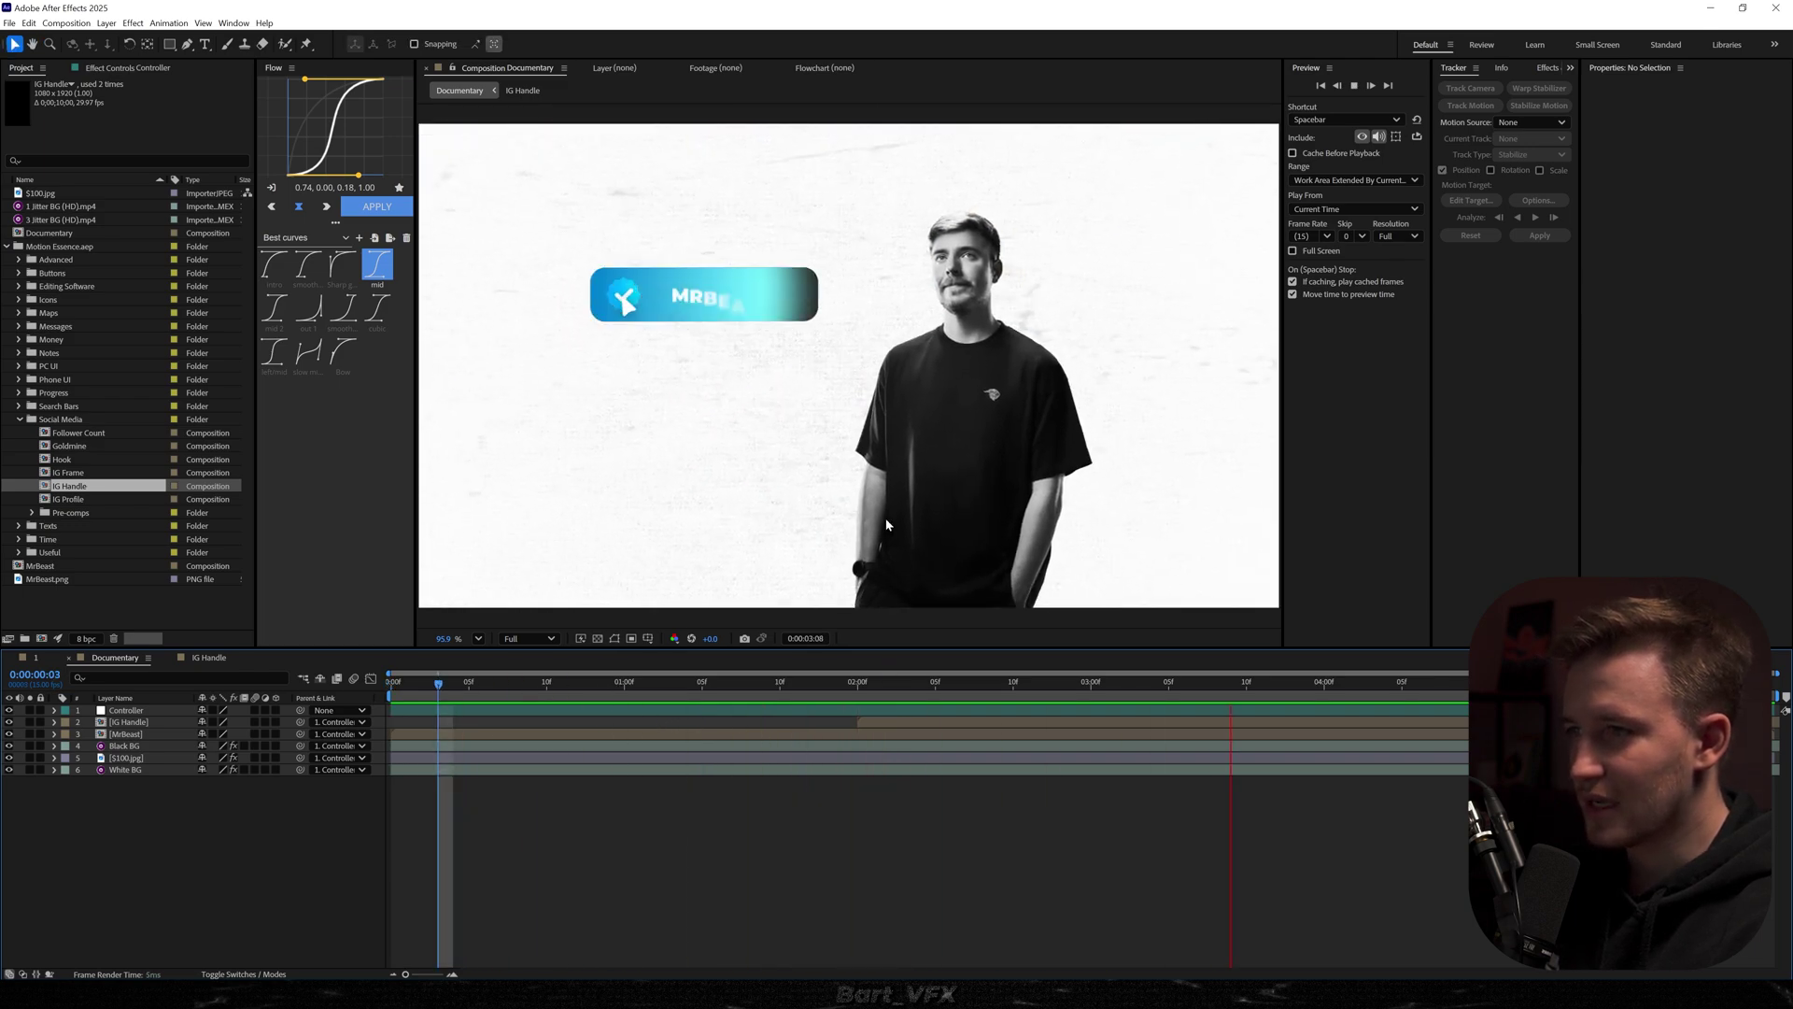
{"action": "key", "text": "space"}
Add a Controller position keyframe at 0:00:03:12 and another at 0:00:05:03 with X set to 703, and select both keyframes
{"action": "left_click_drag", "start_coordinate": [1316, 689], "coordinate": [1261, 695]}
{"action": "left_click", "coordinate": [130, 712]}
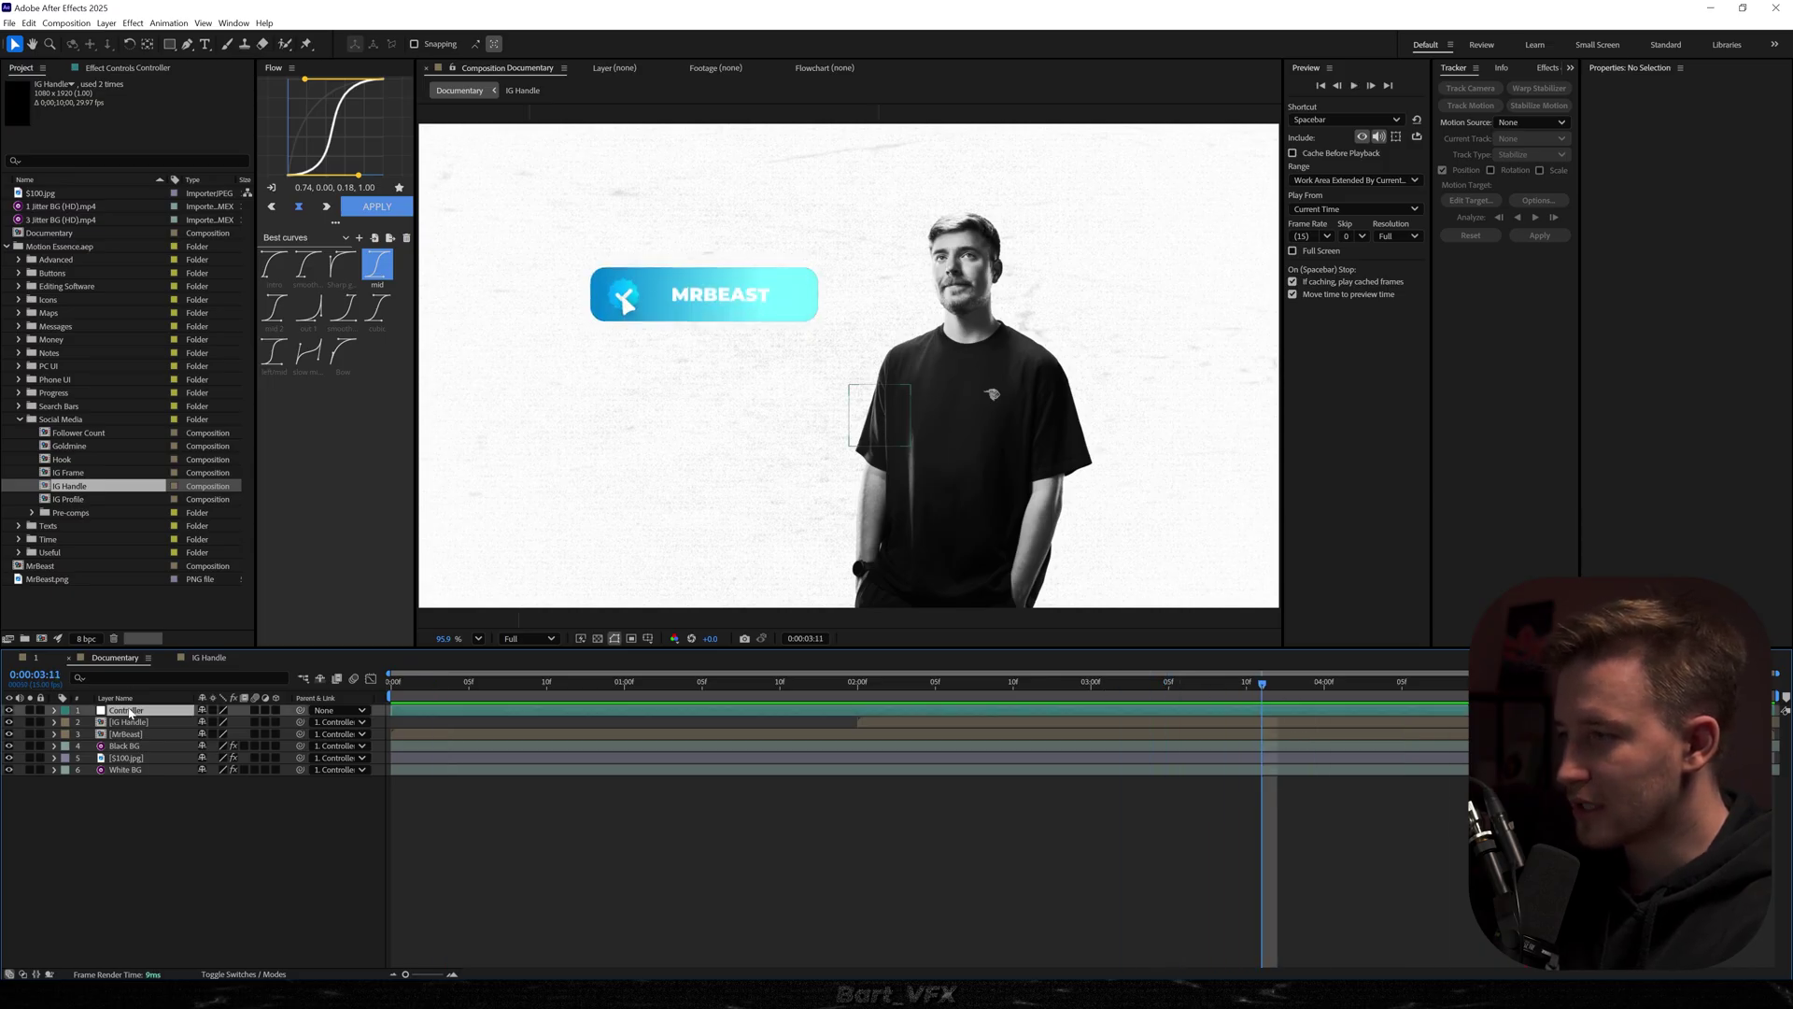
{"action": "key", "text": "p"}
{"action": "left_click", "coordinate": [1182, 696]}
{"action": "left_click_drag", "start_coordinate": [1185, 696], "coordinate": [1278, 697]}
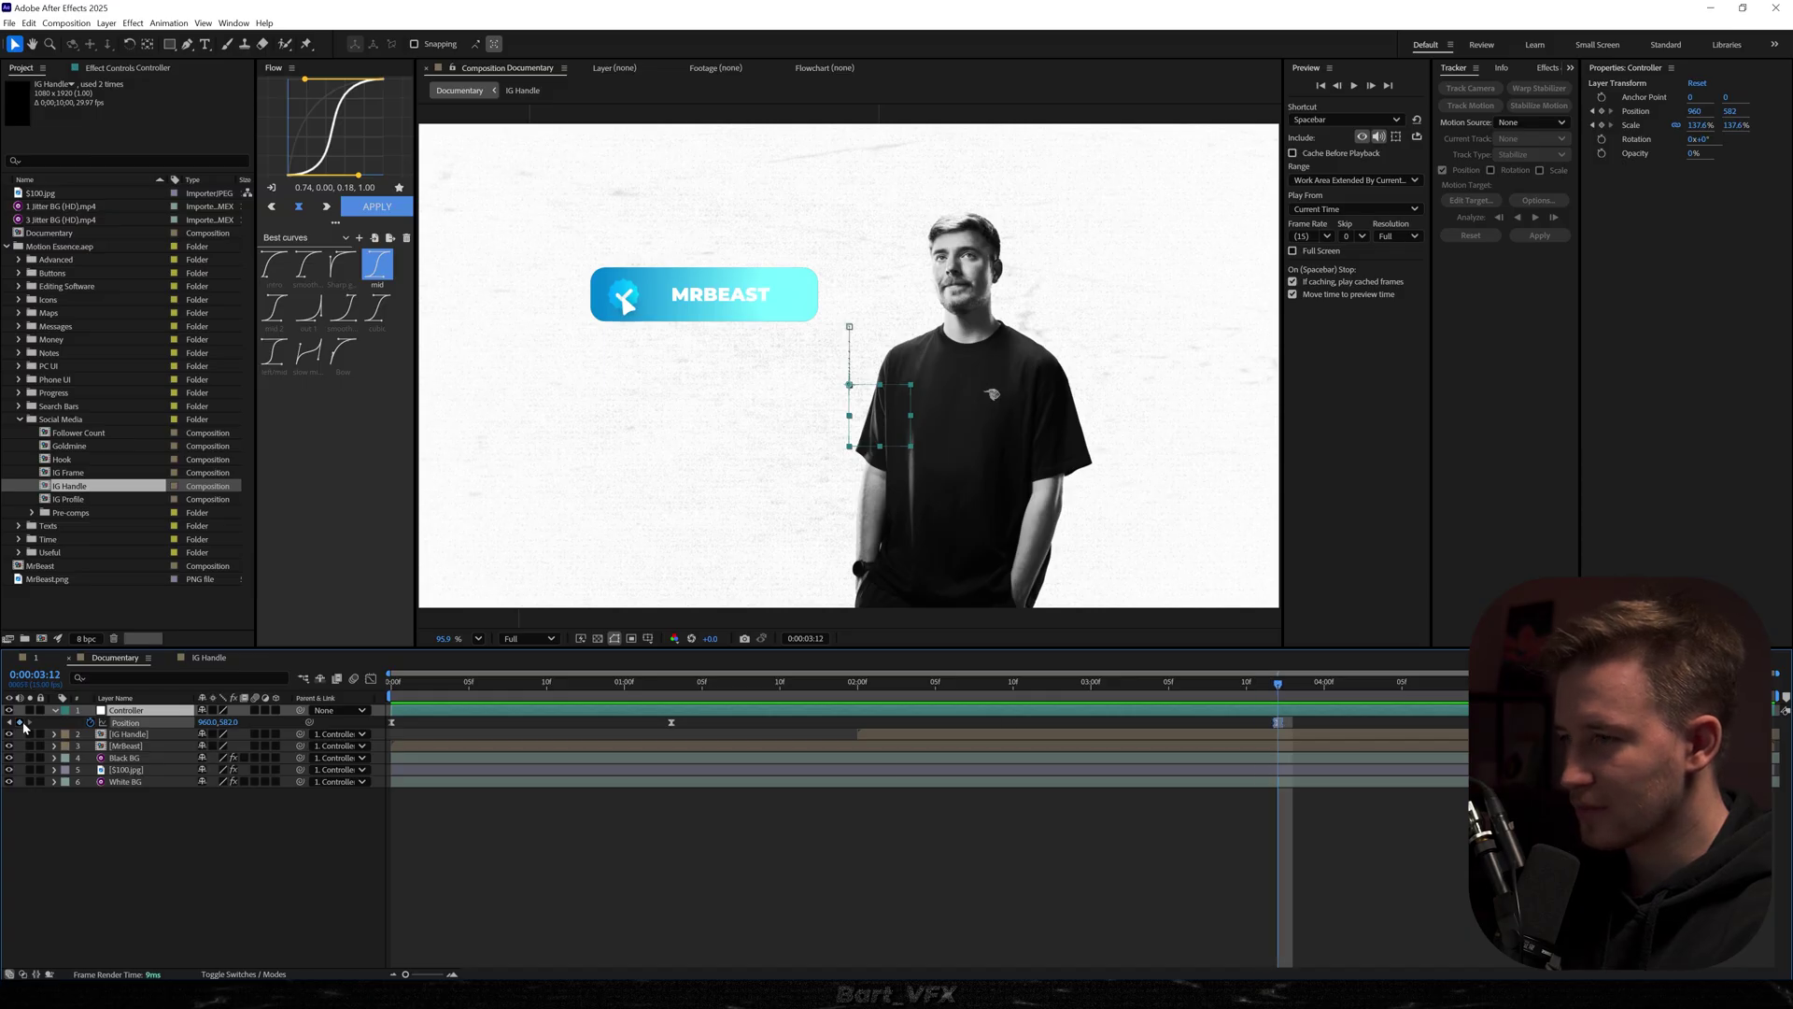
{"action": "left_click_drag", "start_coordinate": [1382, 672], "coordinate": [1604, 671]}
{"action": "left_click_drag", "start_coordinate": [207, 723], "coordinate": [86, 723]}
{"action": "left_click_drag", "start_coordinate": [1645, 727], "coordinate": [1235, 749]}
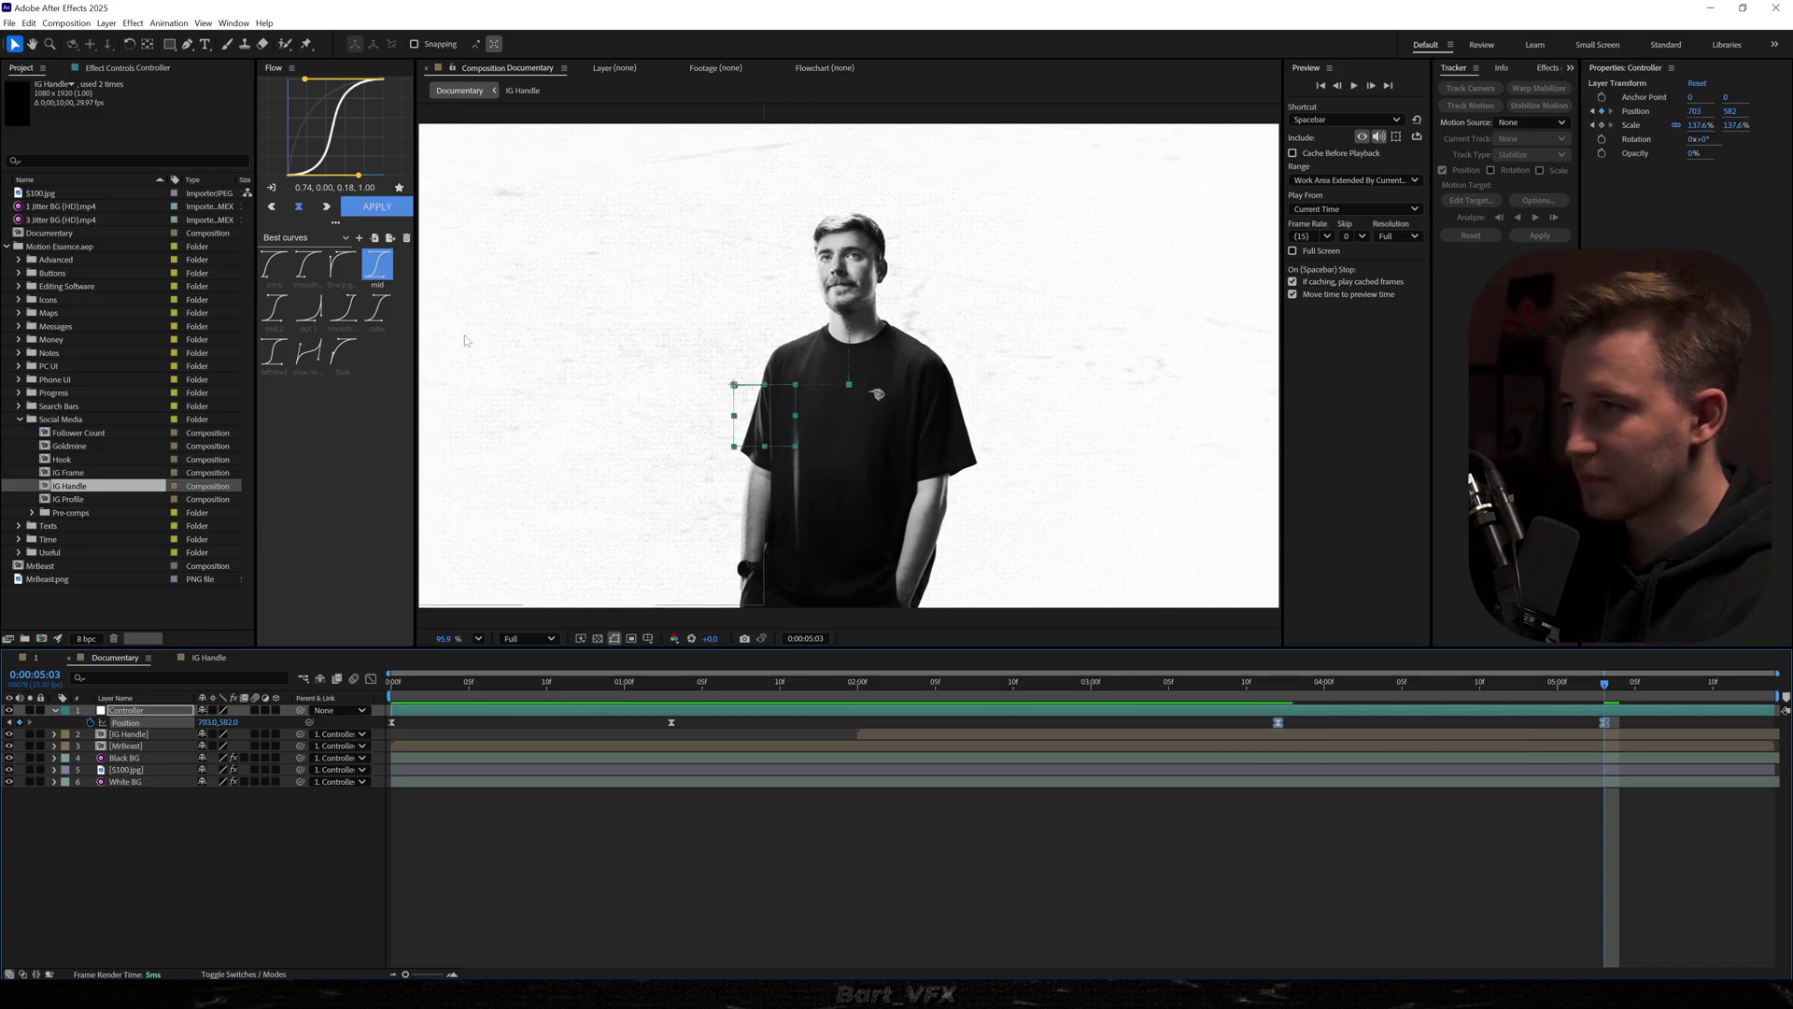
Preview the new sideways Controller move from 0:00:03:08 and return the playhead to 0:00:03:10
{"action": "left_click", "coordinate": [1216, 682]}
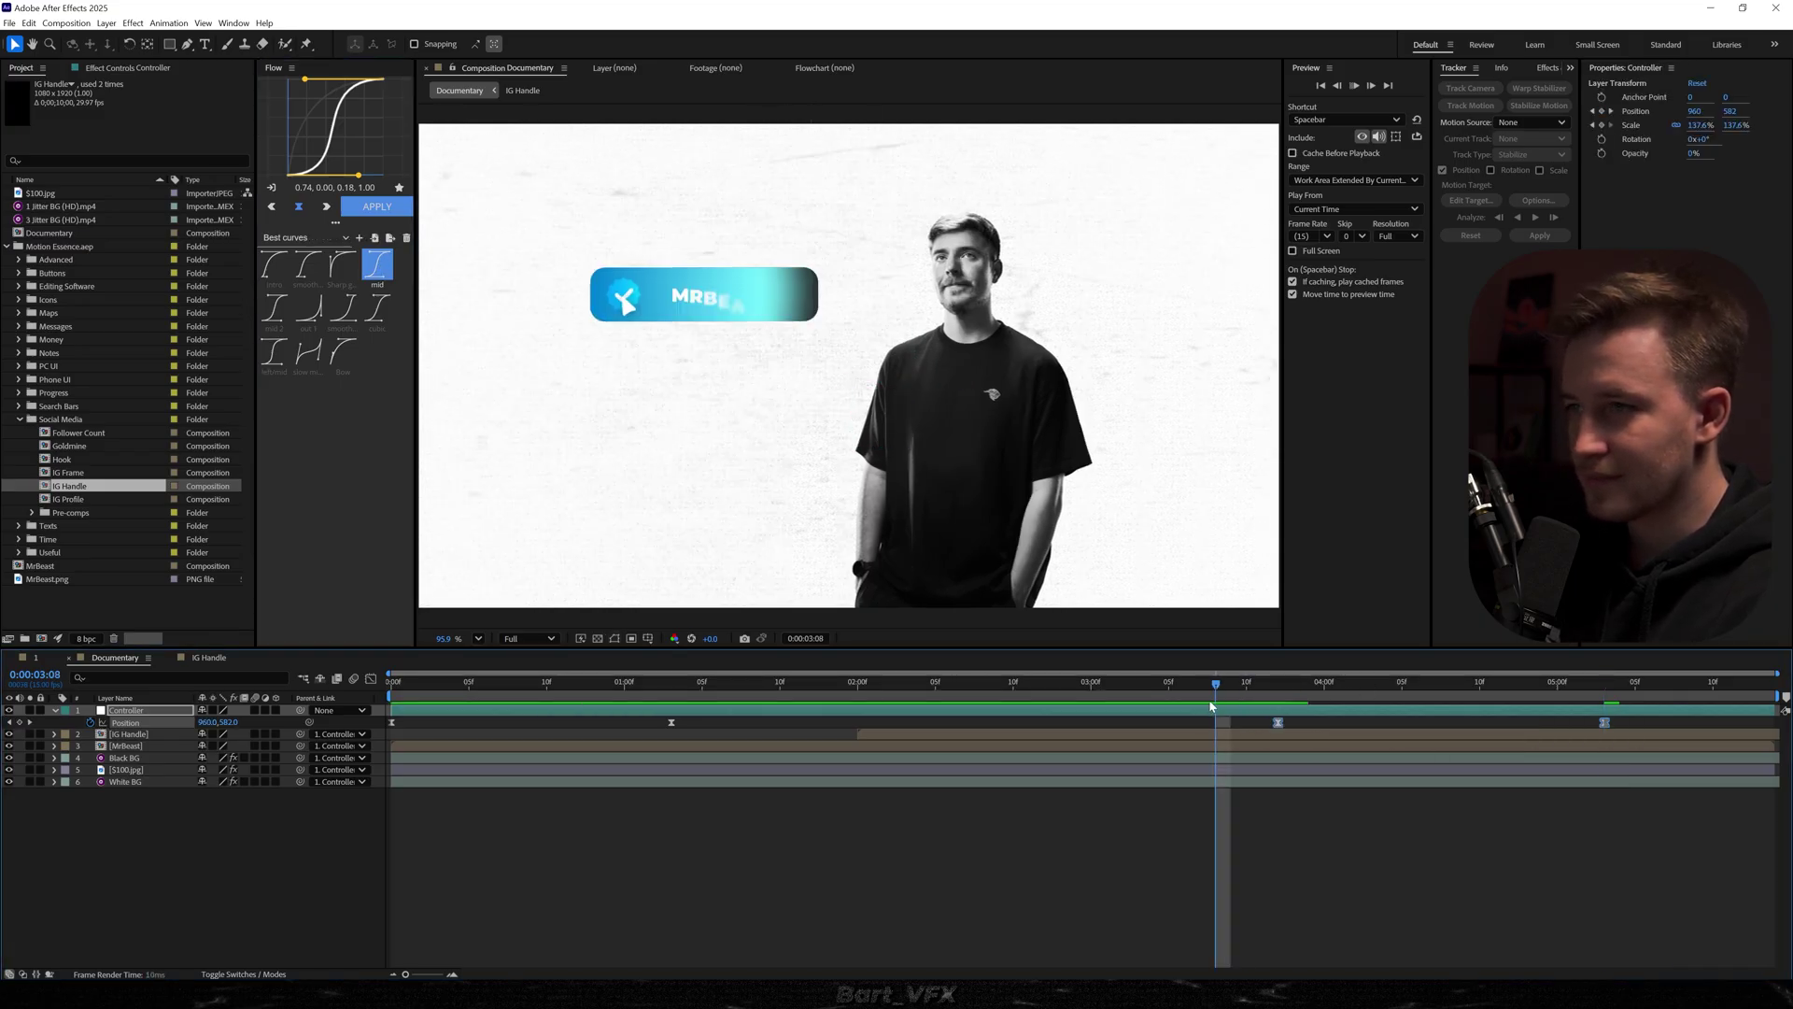
{"action": "key", "text": "space"}
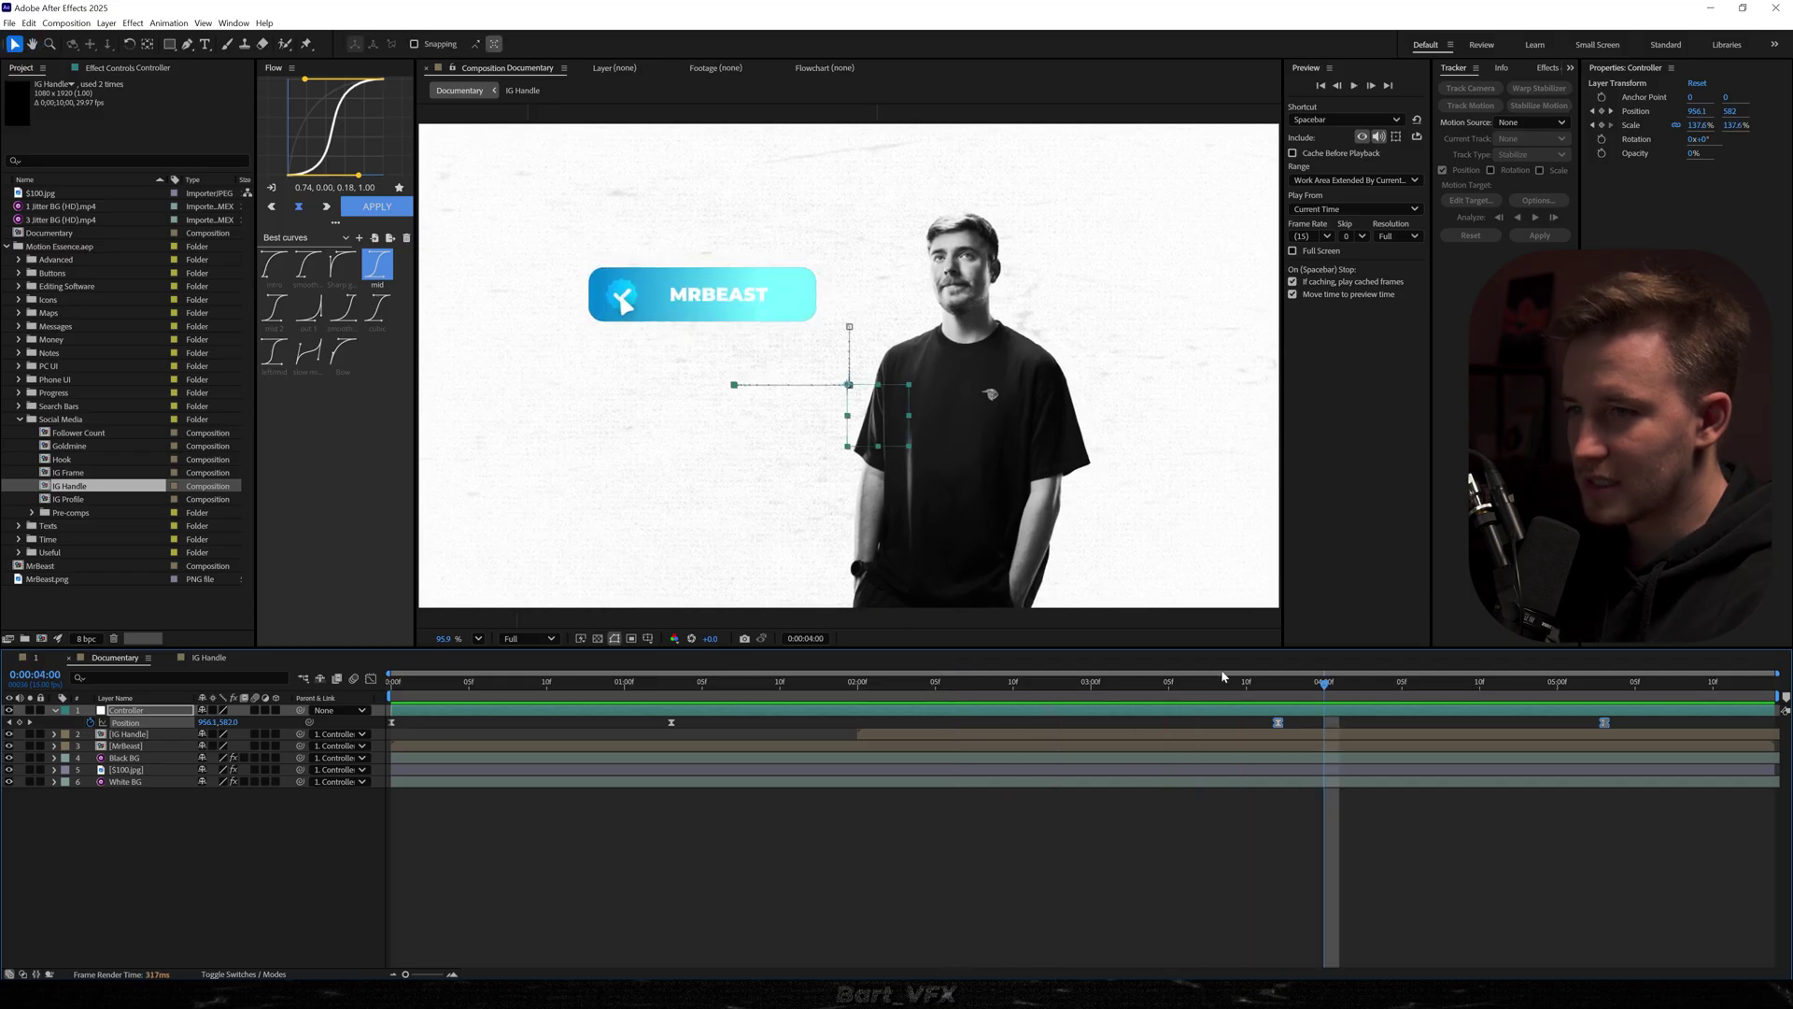
{"action": "left_click", "coordinate": [1255, 689]}
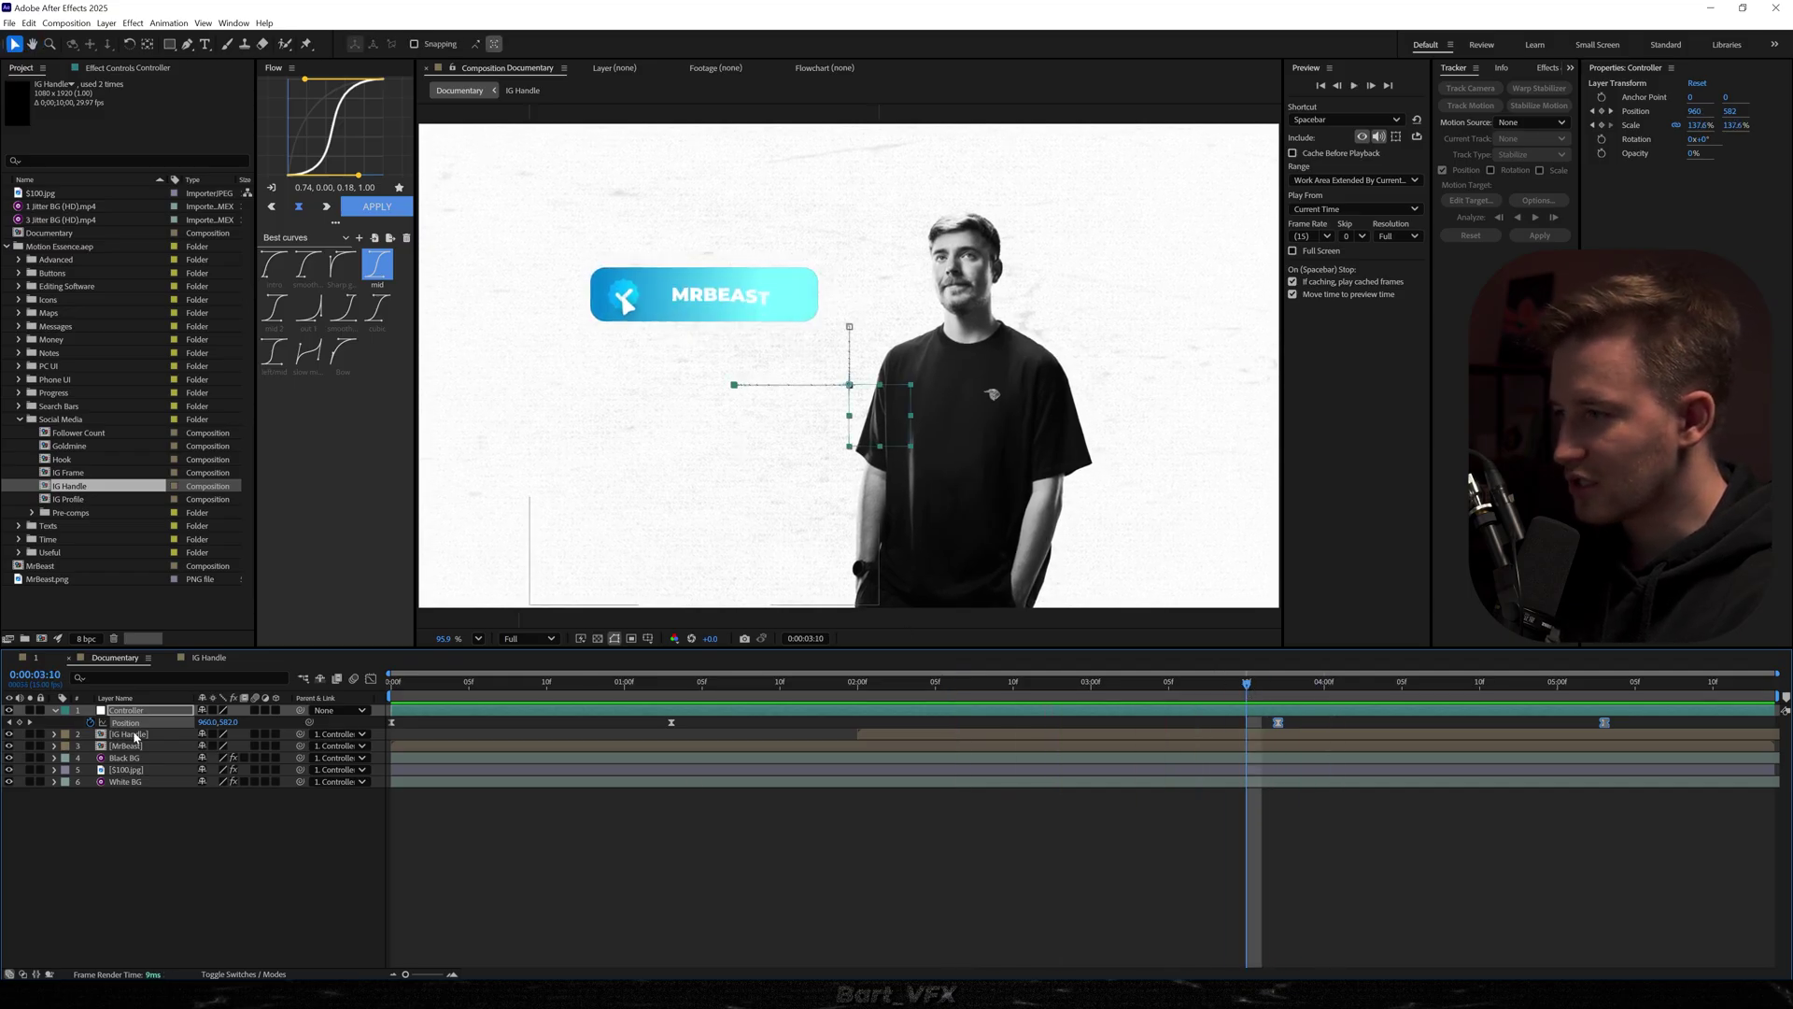
Check the Frame layer's opacity keyframes inside the IG Handle composition and return to the Documentary composition
{"action": "double_click", "coordinate": [131, 734]}
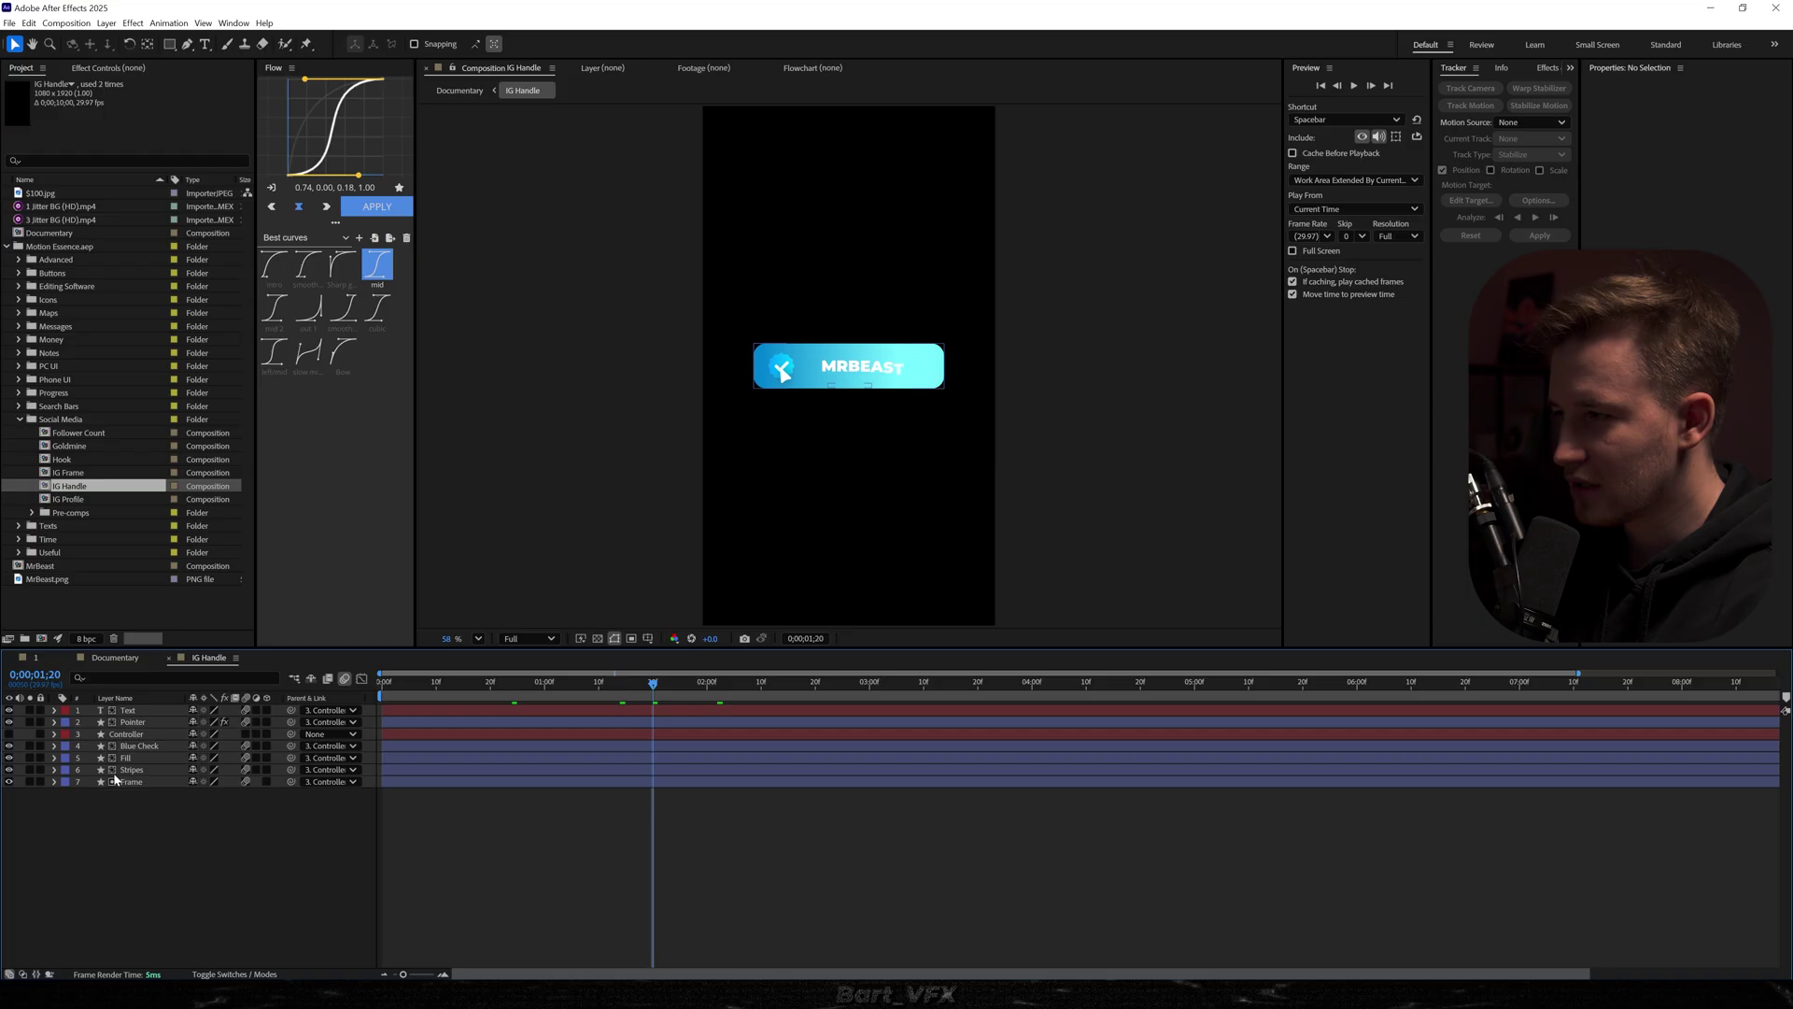
{"action": "left_click", "coordinate": [143, 784]}
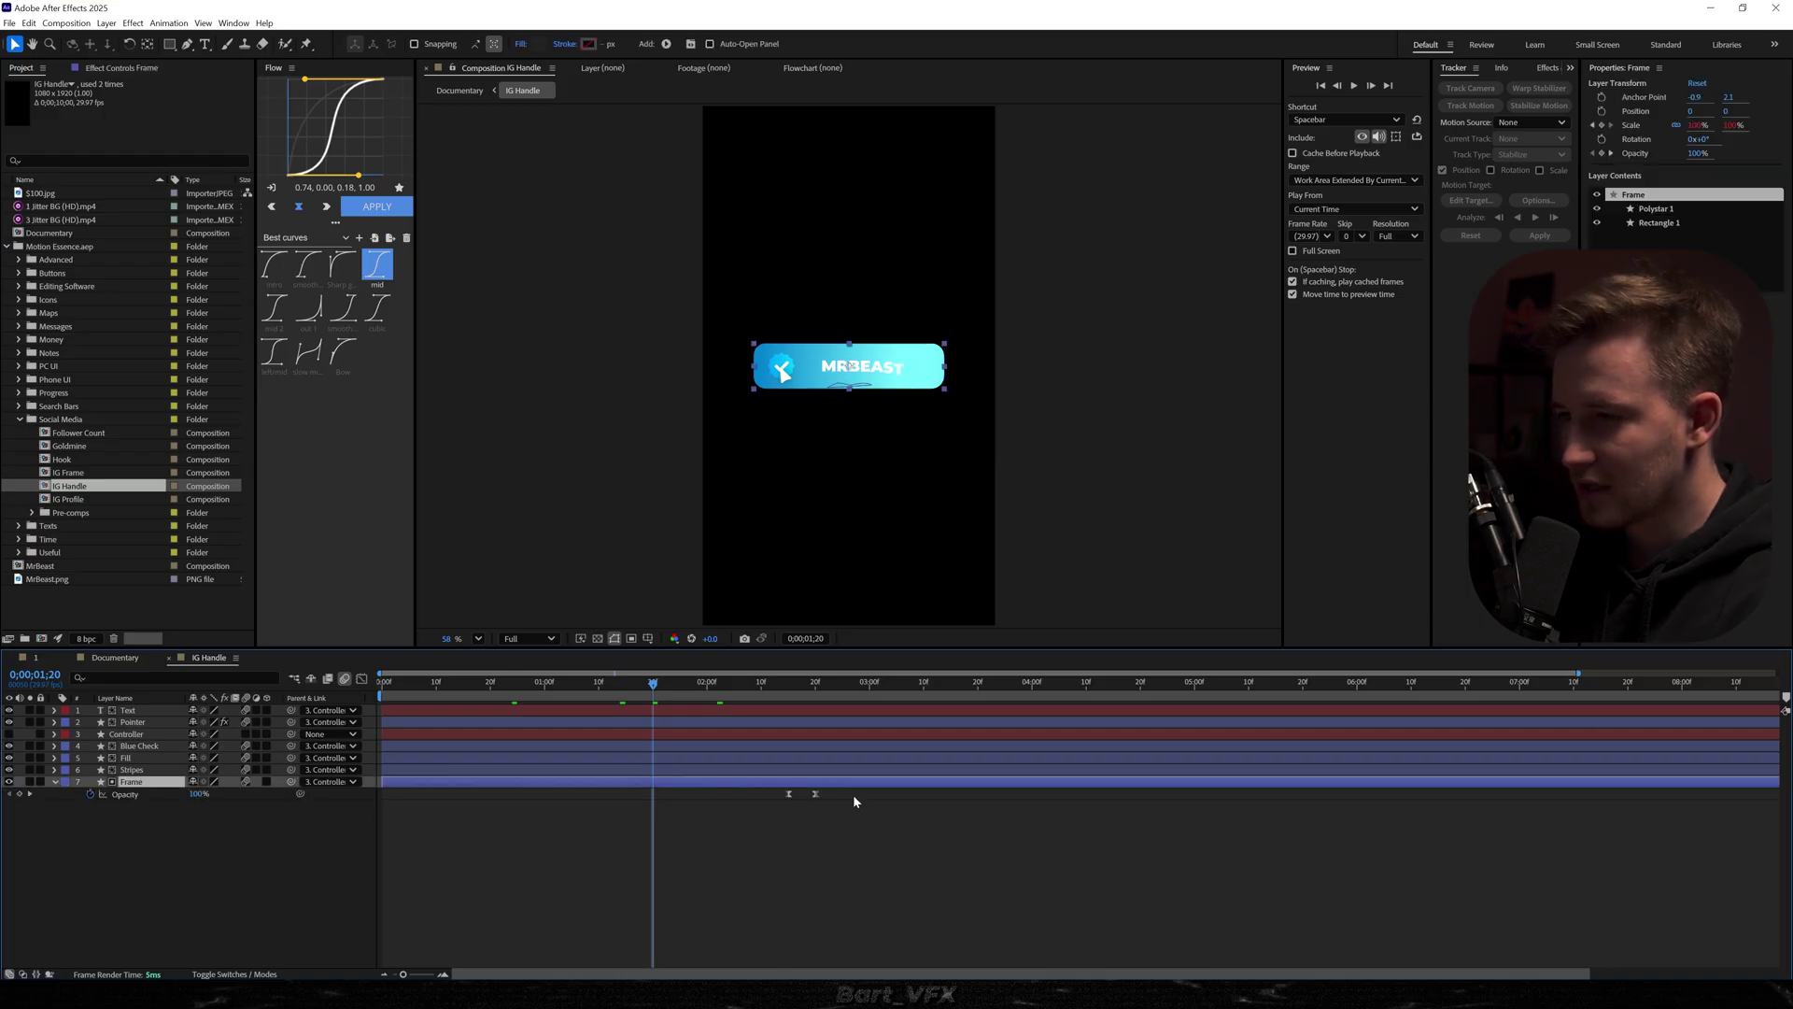
{"action": "left_click", "coordinate": [661, 865]}
{"action": "left_click", "coordinate": [115, 657]}
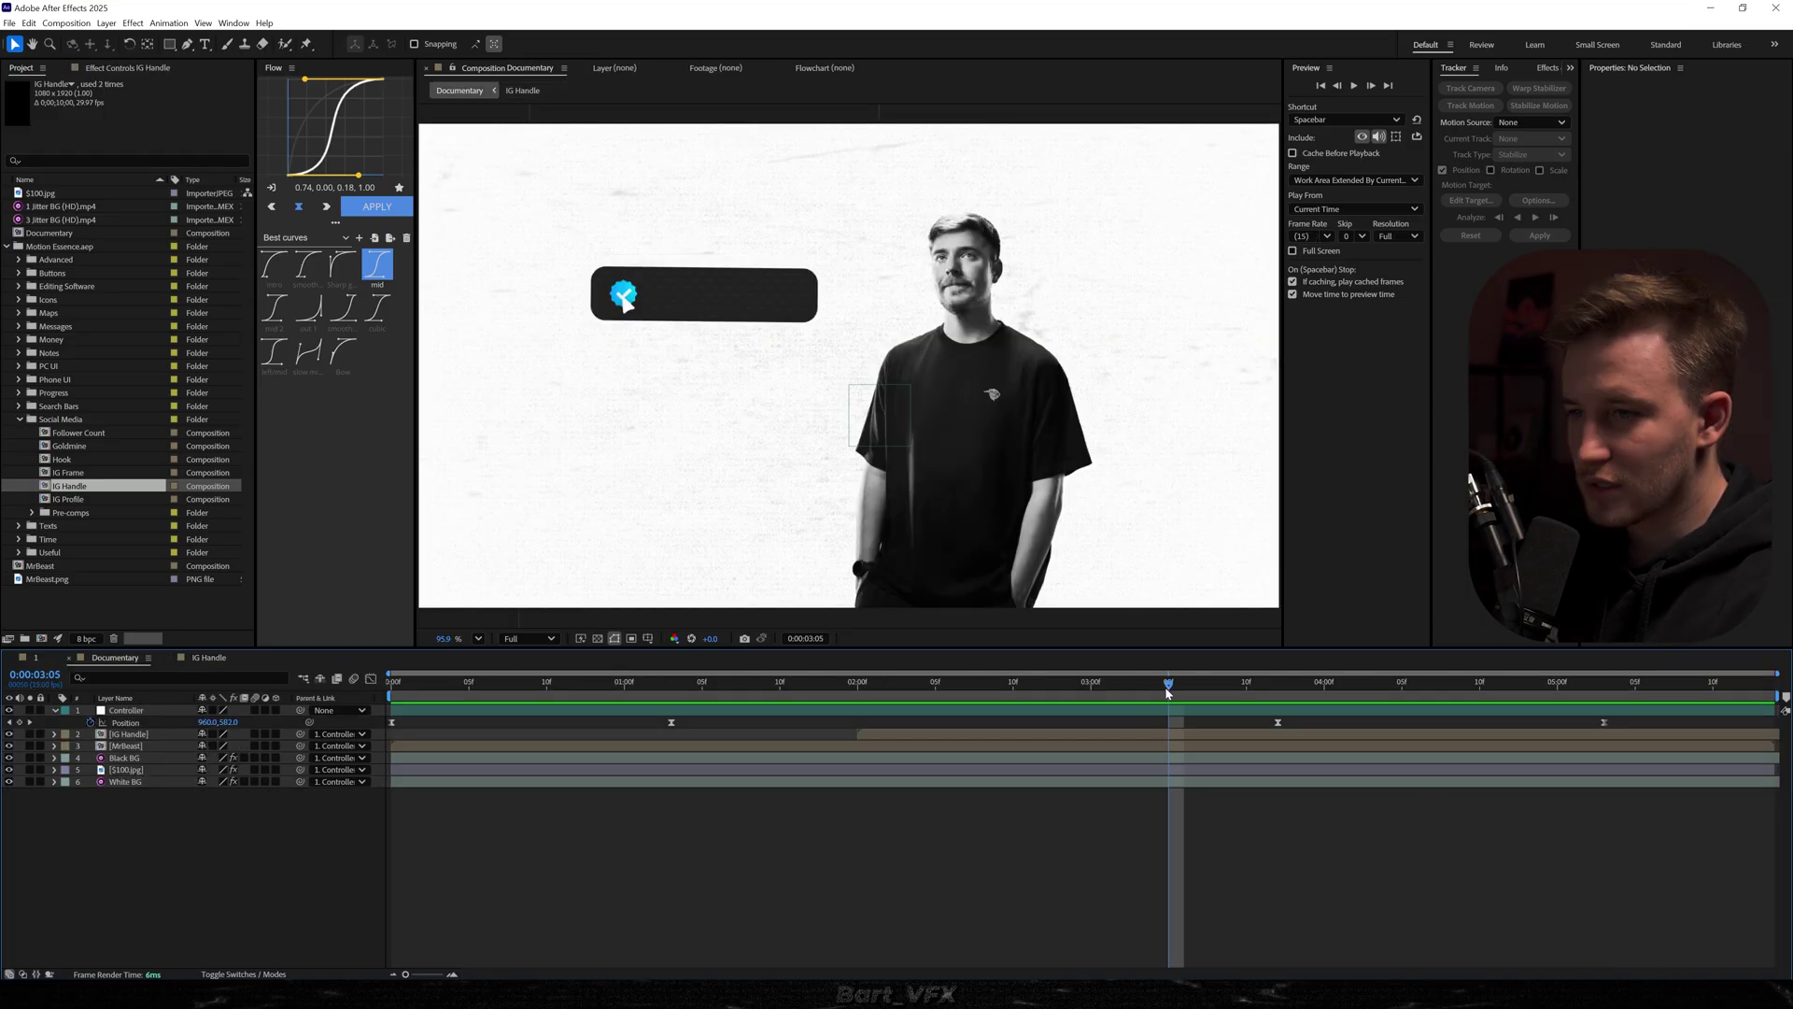
Shift the last two Controller position keyframes earlier to 0:00:03:07 and 0:00:04:13, then preview the move
{"action": "key", "text": "space"}
{"action": "key", "text": "space"}
{"action": "left_click_drag", "start_coordinate": [1228, 719], "coordinate": [1646, 765]}
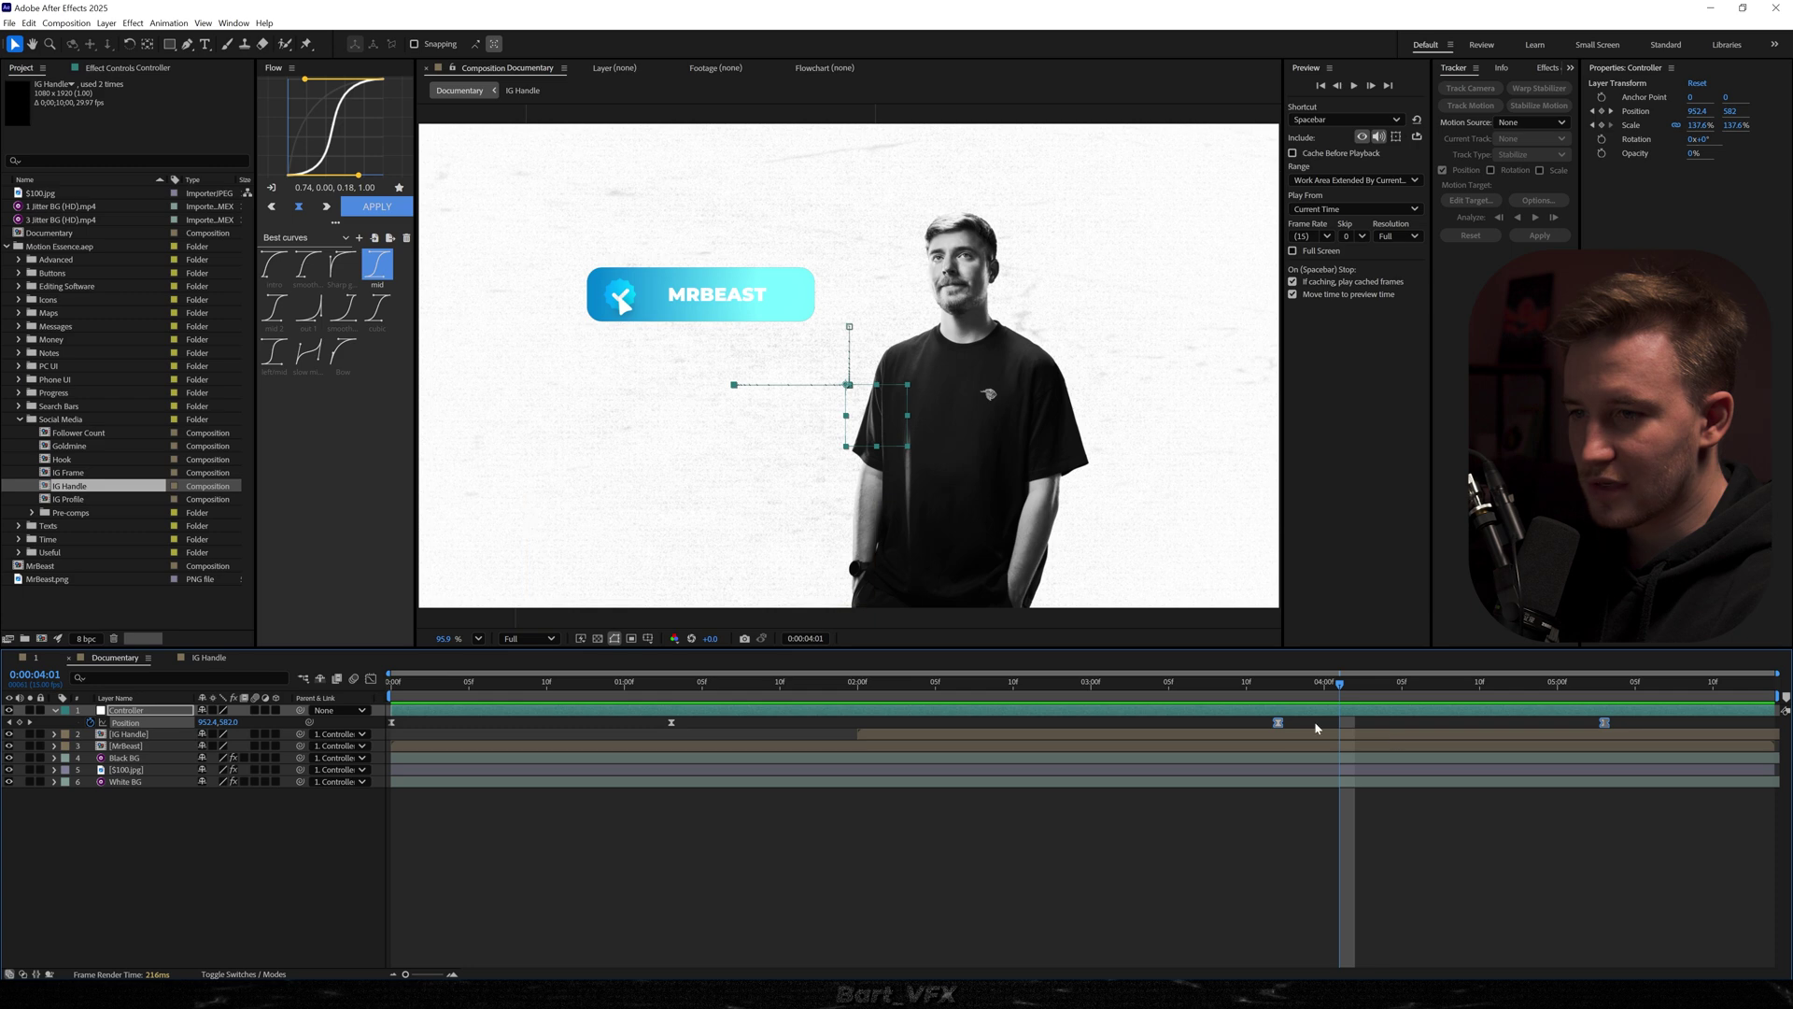
{"action": "left_click_drag", "start_coordinate": [1276, 726], "coordinate": [1199, 727]}
{"action": "left_click", "coordinate": [1062, 686]}
{"action": "key", "text": "space"}
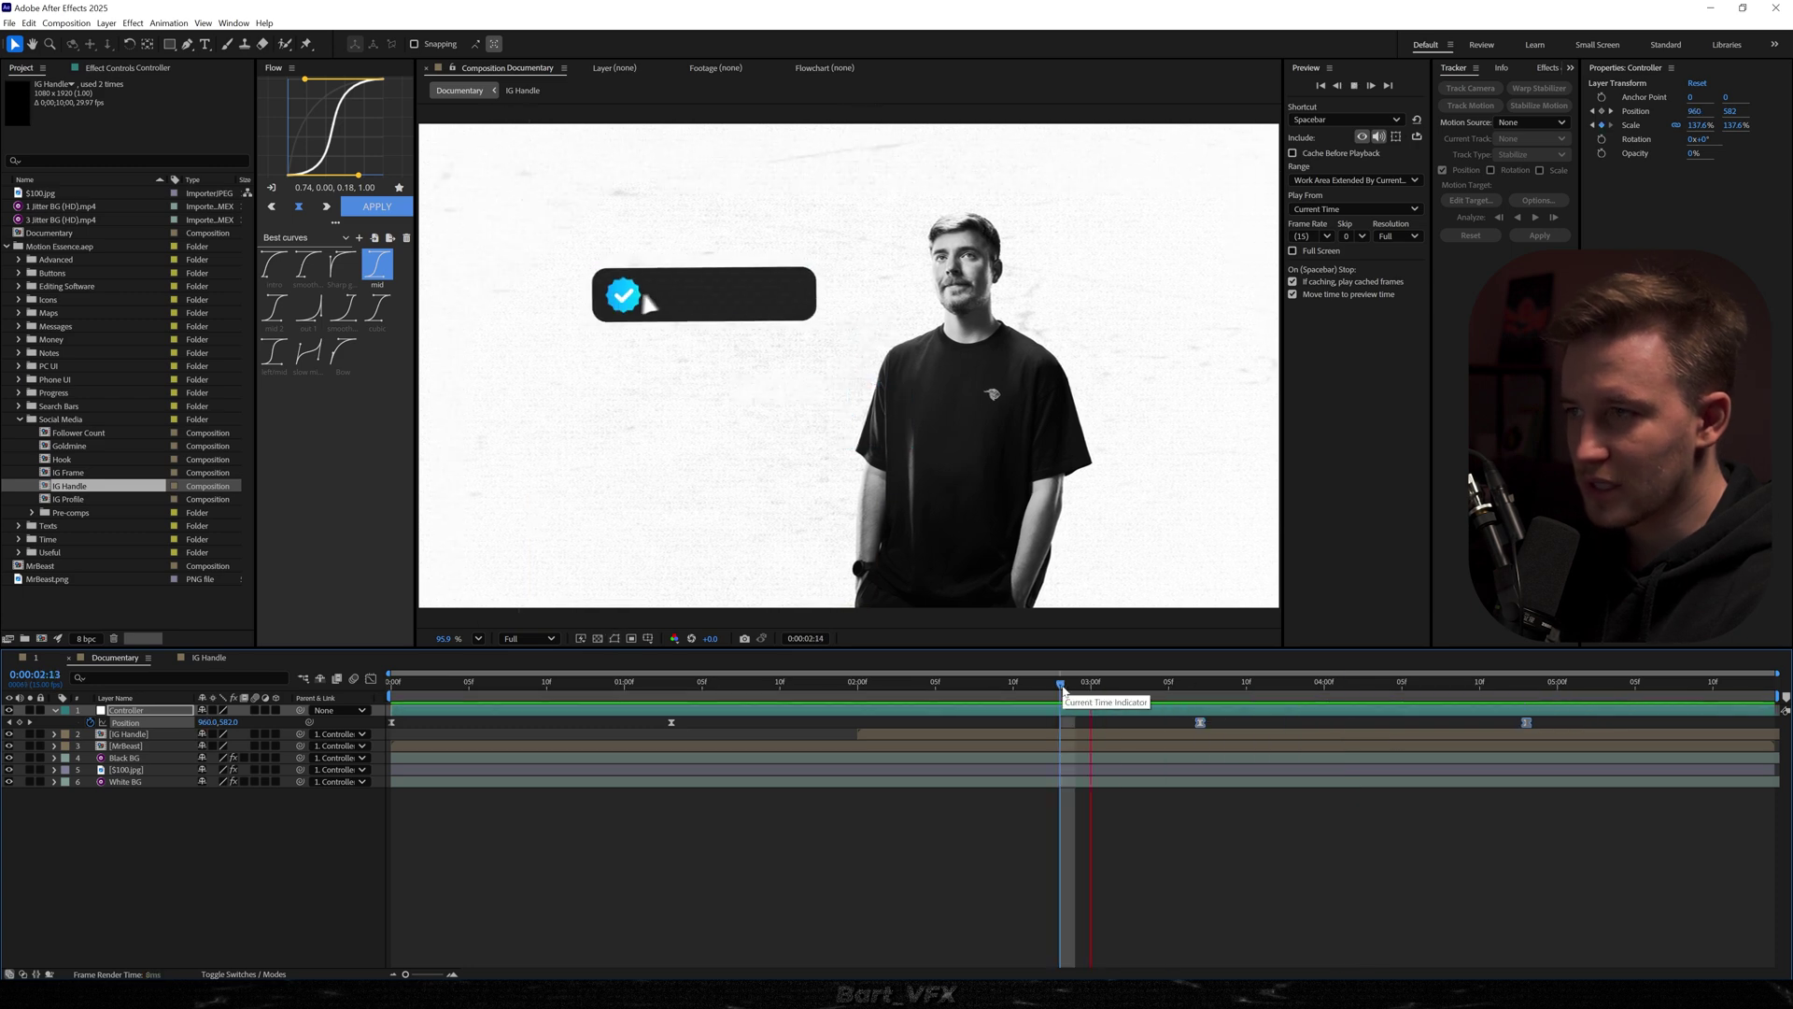
{"action": "left_click", "coordinate": [1145, 687]}
{"action": "key", "text": "space"}
{"action": "left_click_drag", "start_coordinate": [1341, 683], "coordinate": [1373, 683]}
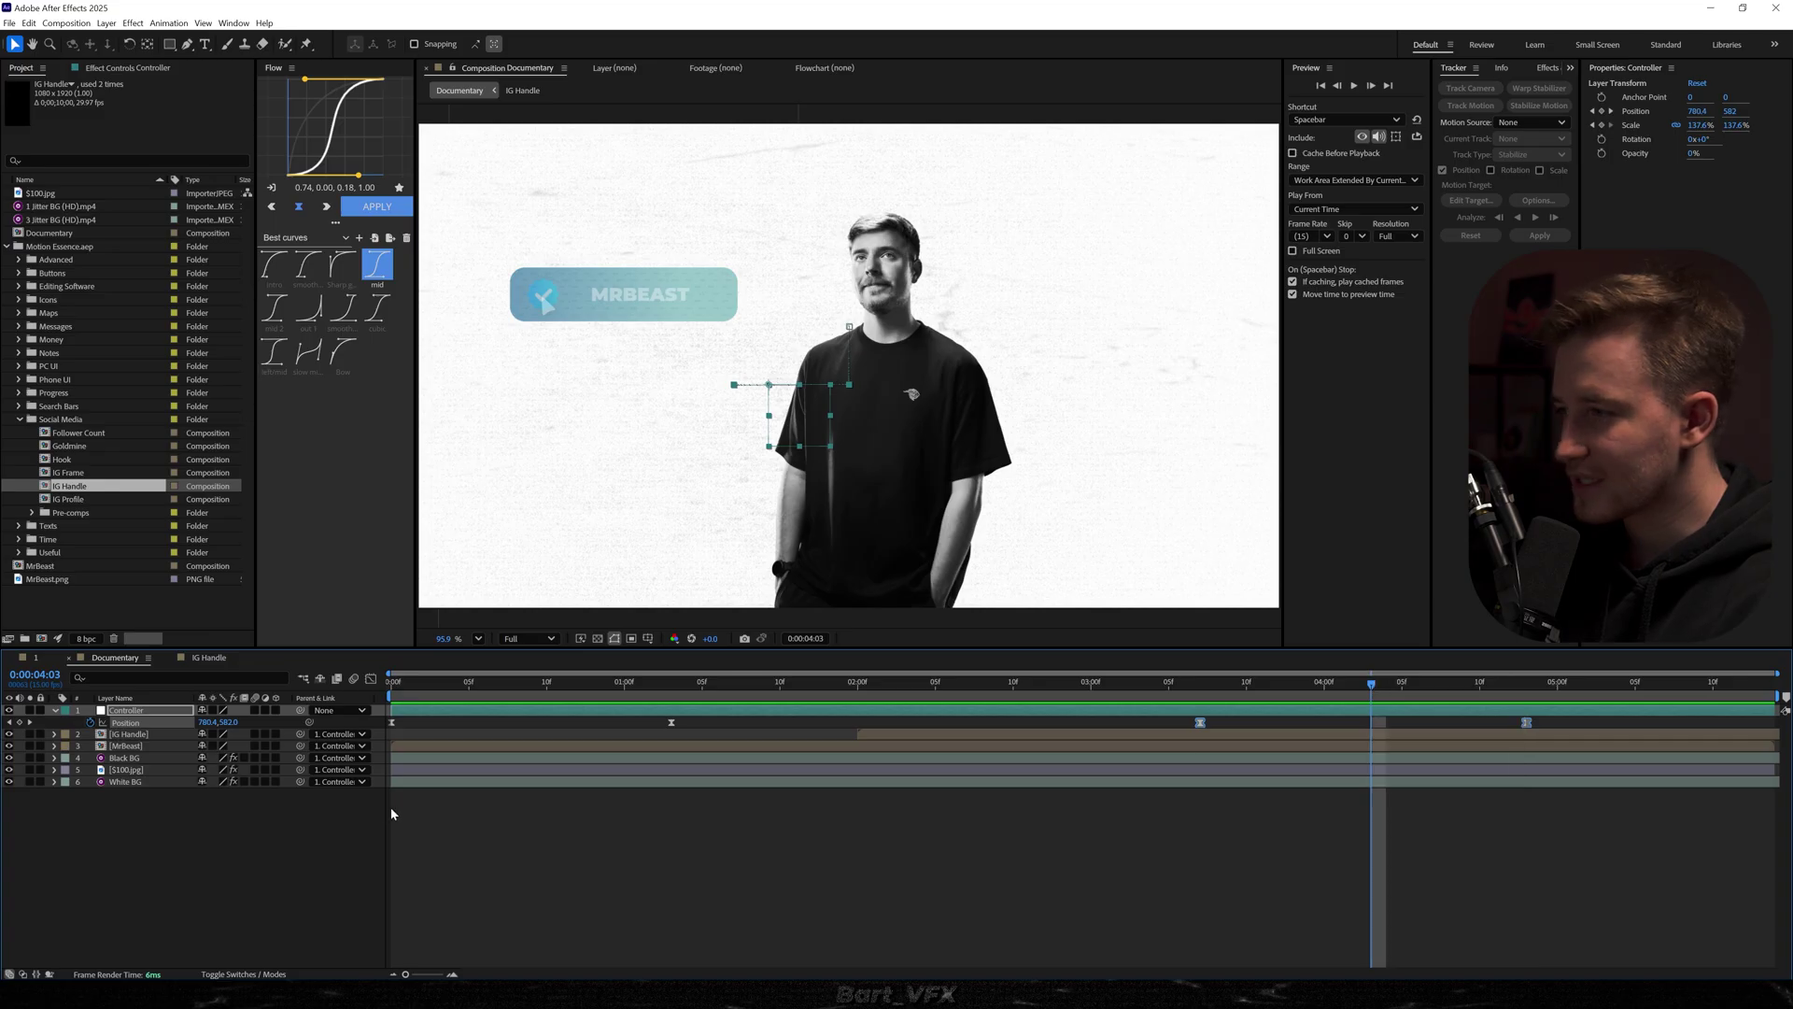
Add a scale keyframe to the MrBeast layer at 0:00:03:07 and set its scale to 90.4% at 0:00:04:13
{"action": "left_click", "coordinate": [128, 746]}
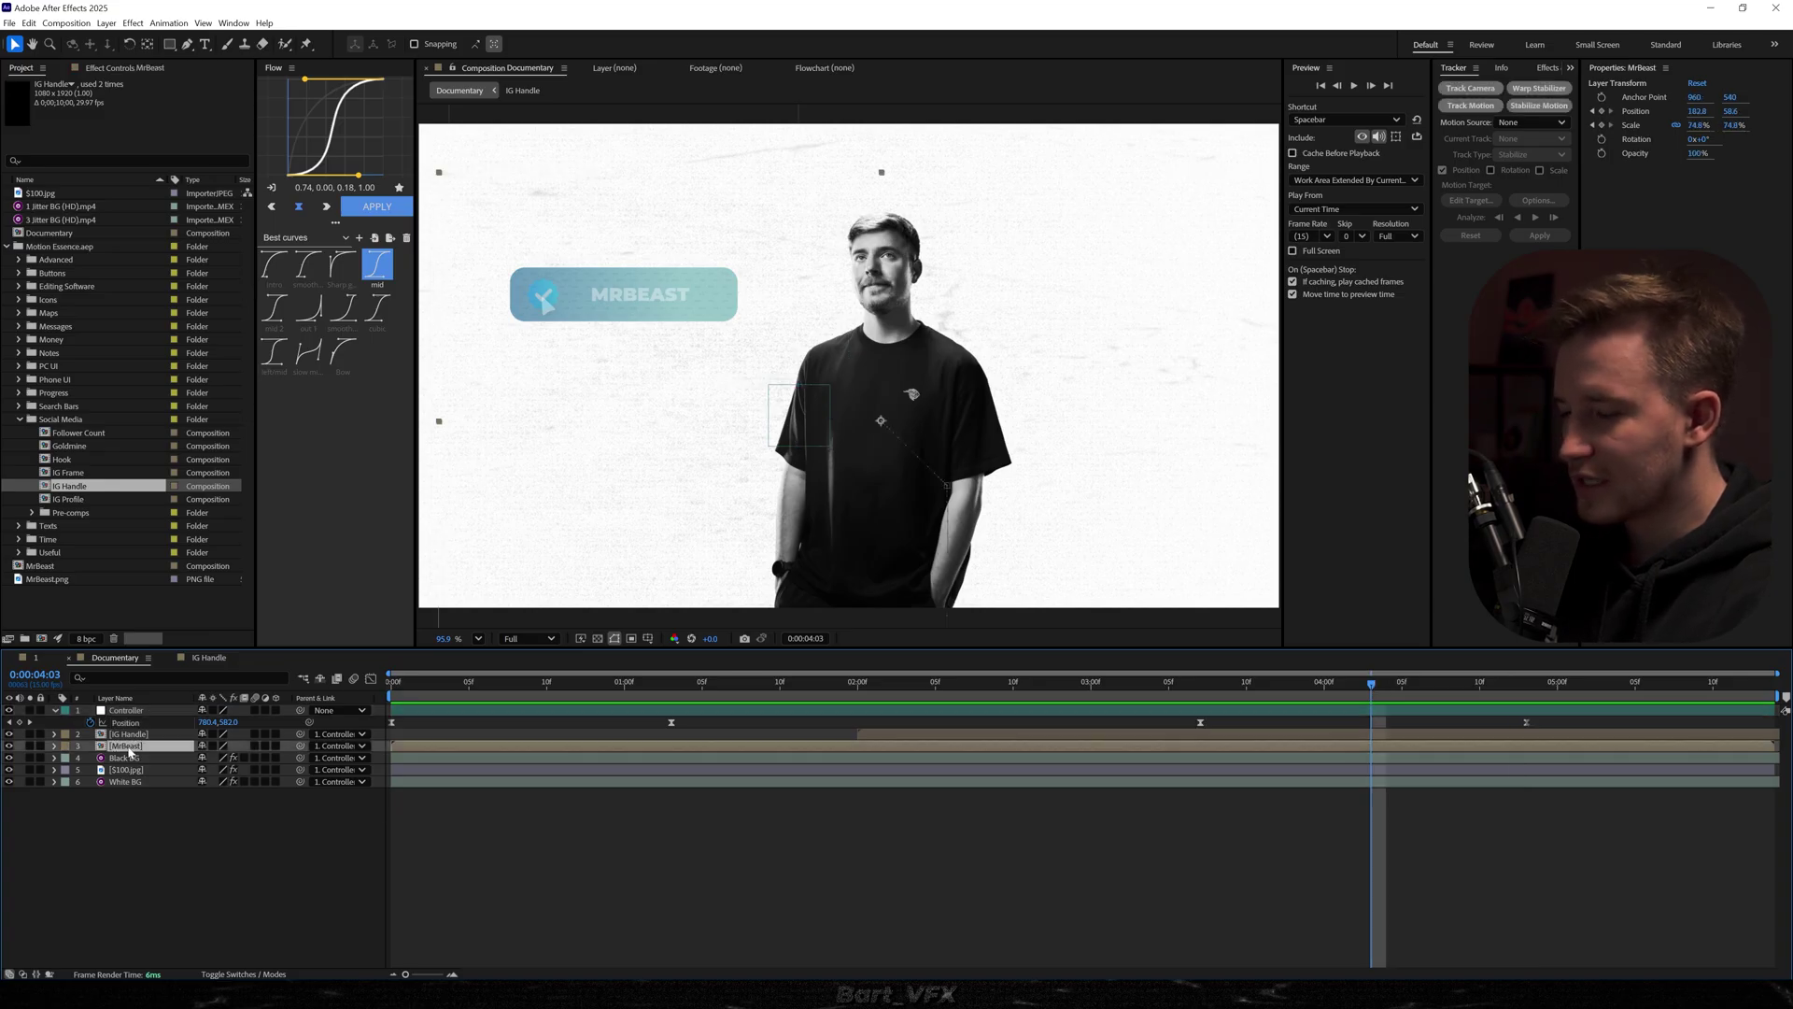
{"action": "key", "text": "u"}
{"action": "key", "text": "j"}
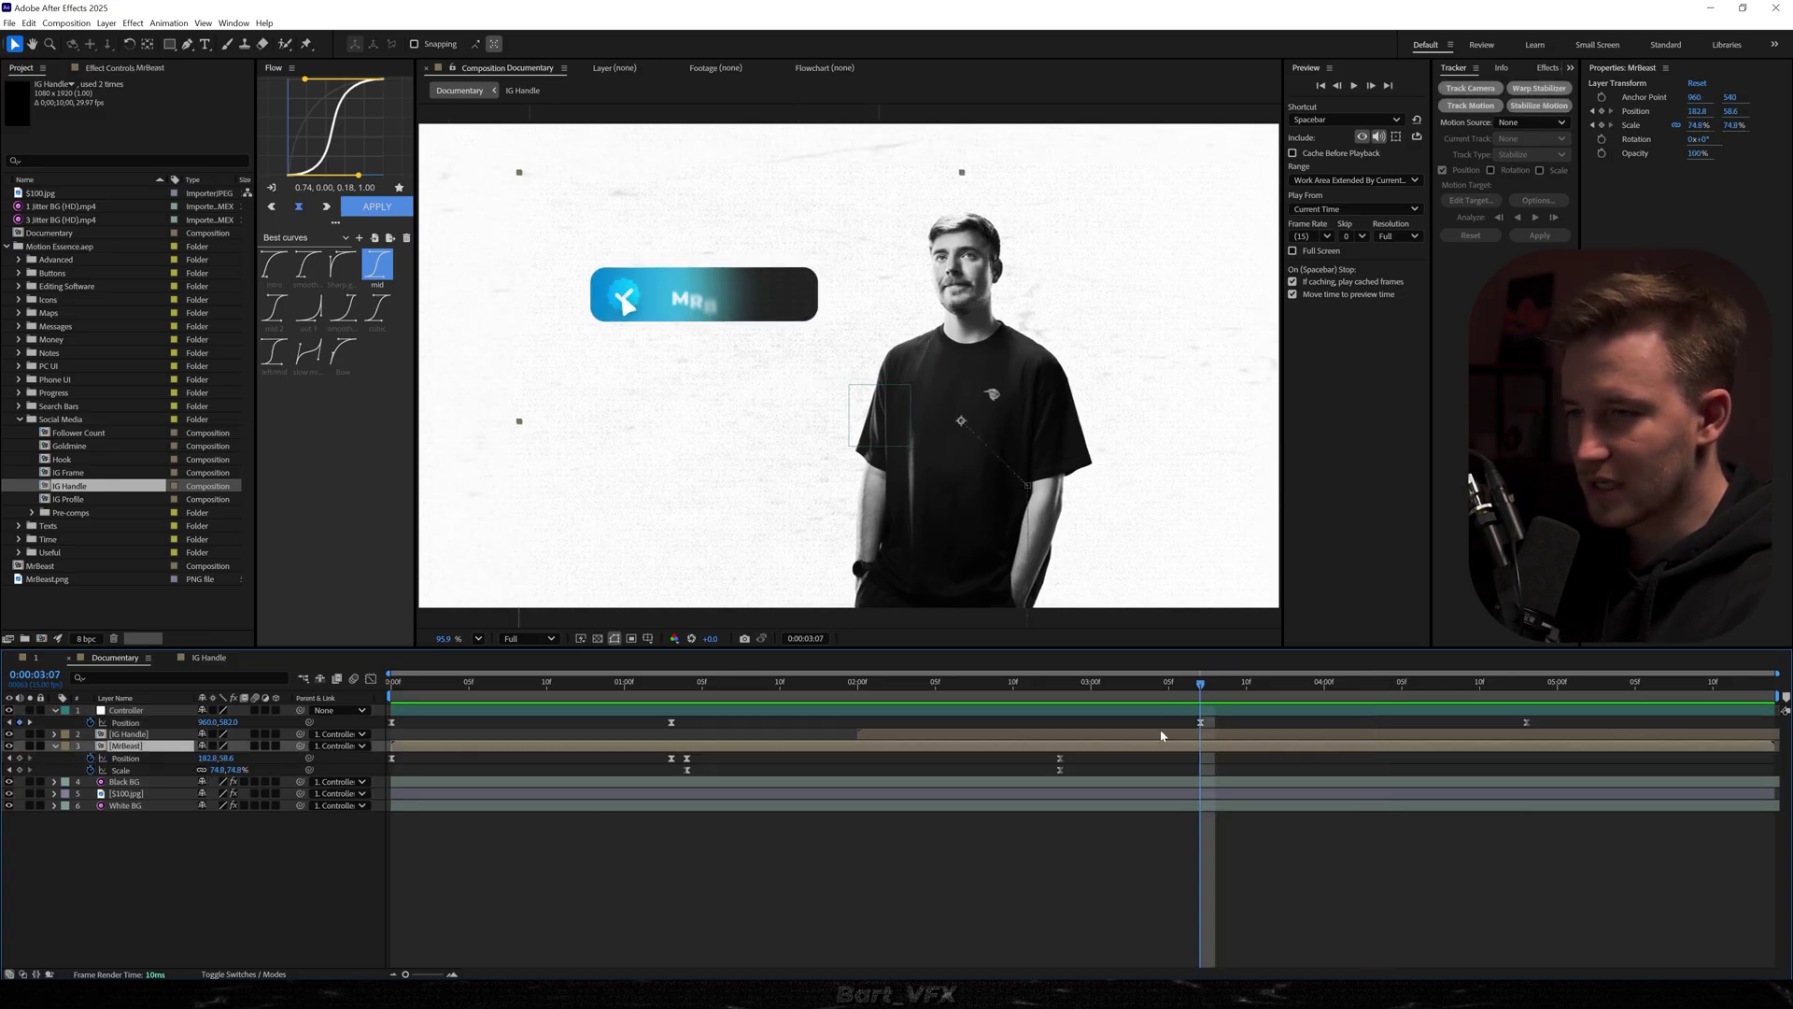
{"action": "left_click", "coordinate": [20, 769]}
{"action": "left_click", "coordinate": [1527, 682]}
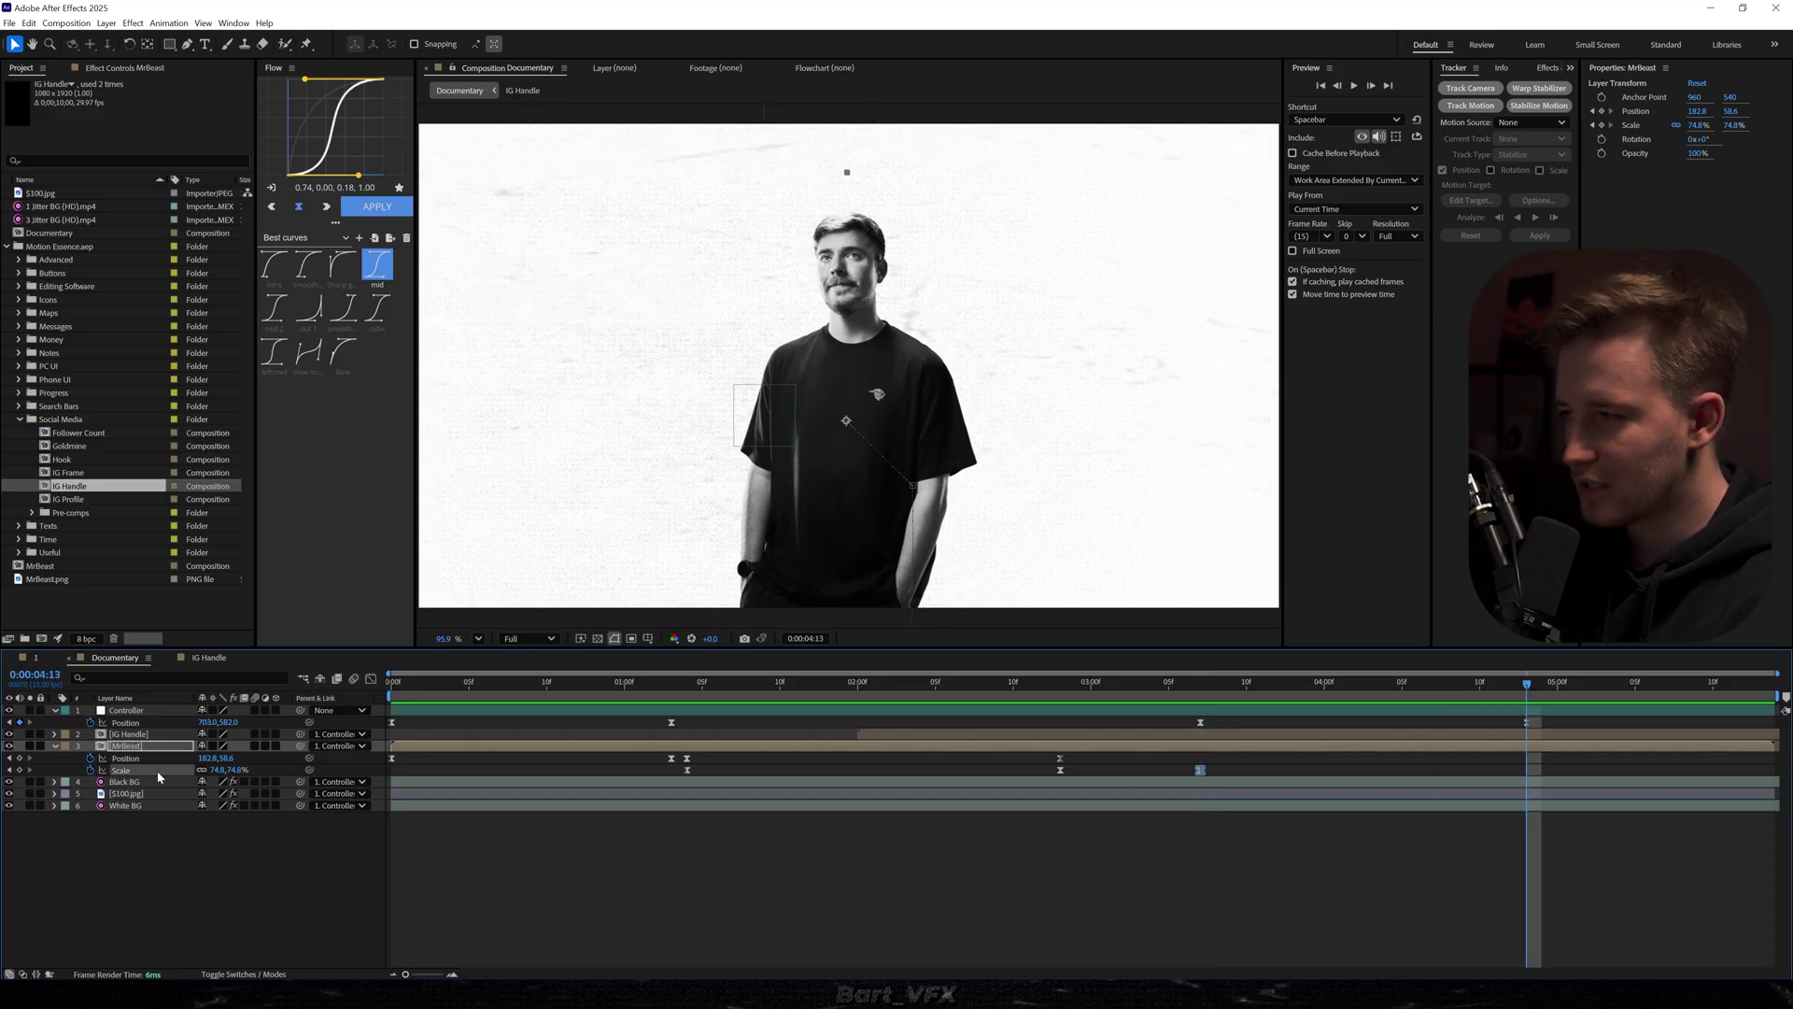
{"action": "left_click_drag", "start_coordinate": [226, 773], "coordinate": [241, 773]}
Apply the 0.74, 0.00, 0.18, 1.00 easing to the MrBeast layer's last two scale keyframes
{"action": "left_click", "coordinate": [1500, 766]}
{"action": "left_click_drag", "start_coordinate": [1557, 774], "coordinate": [1171, 771]}
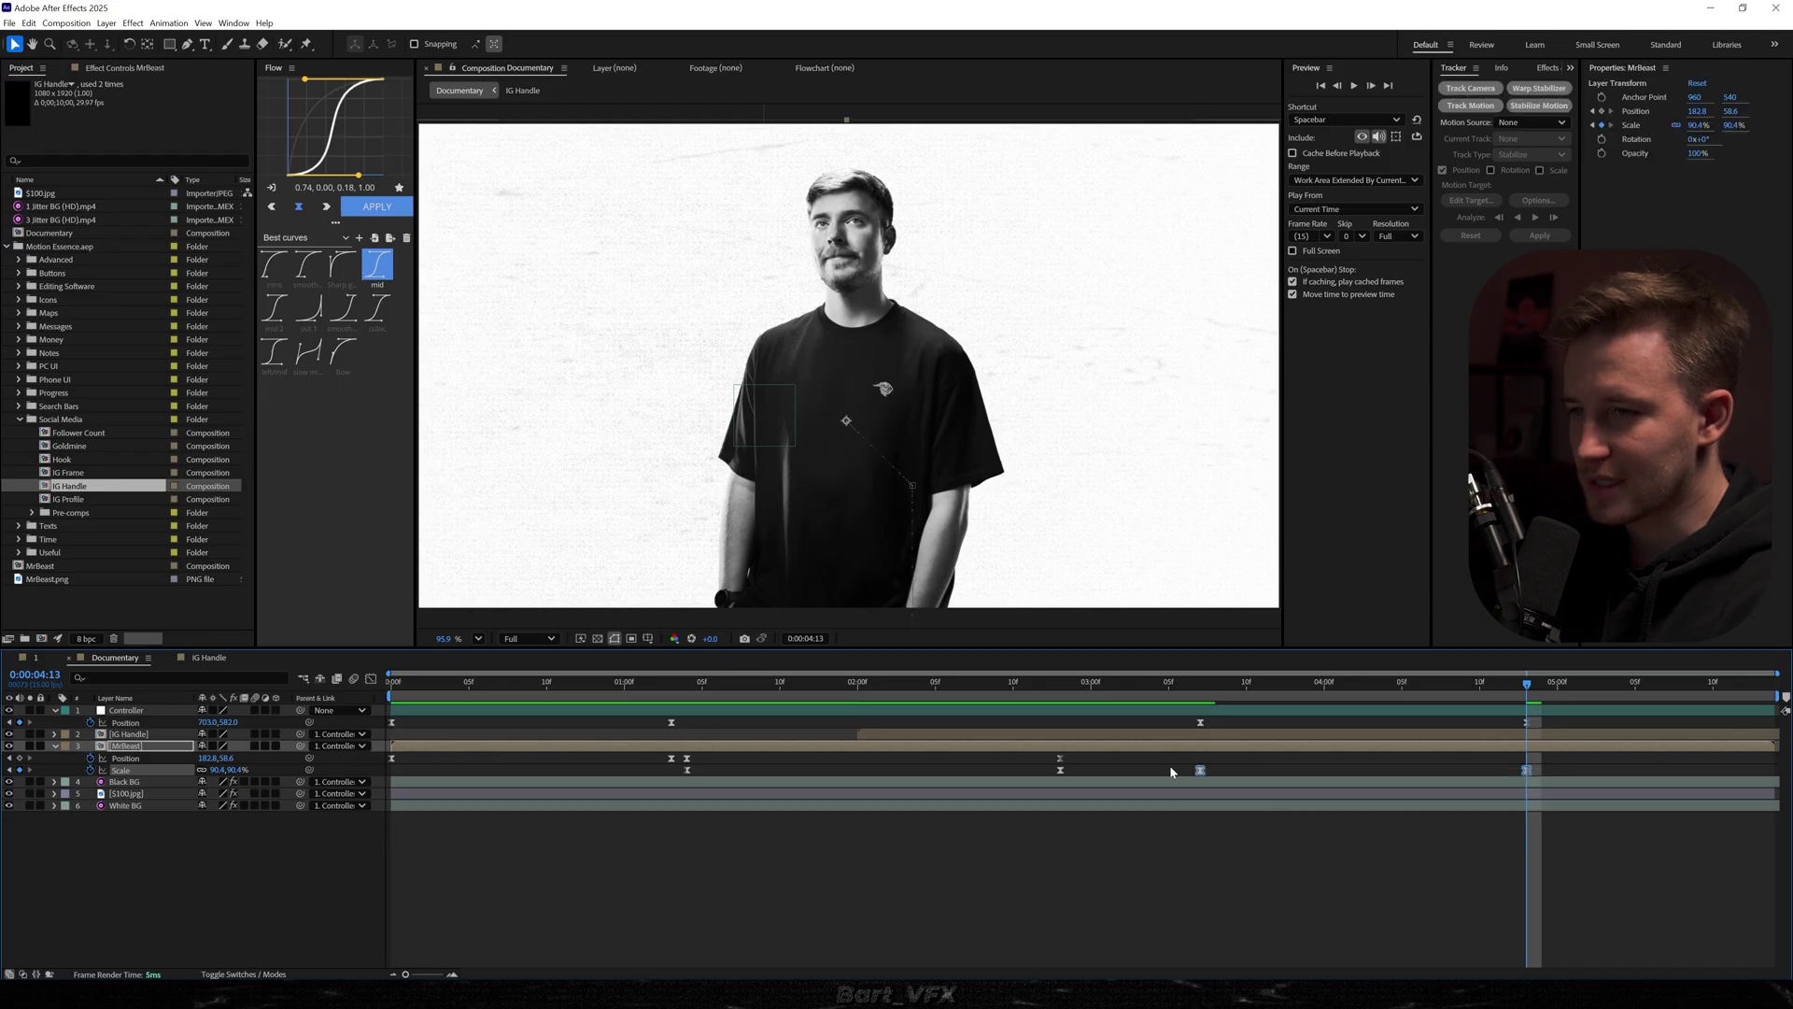
{"action": "left_click", "coordinate": [385, 210]}
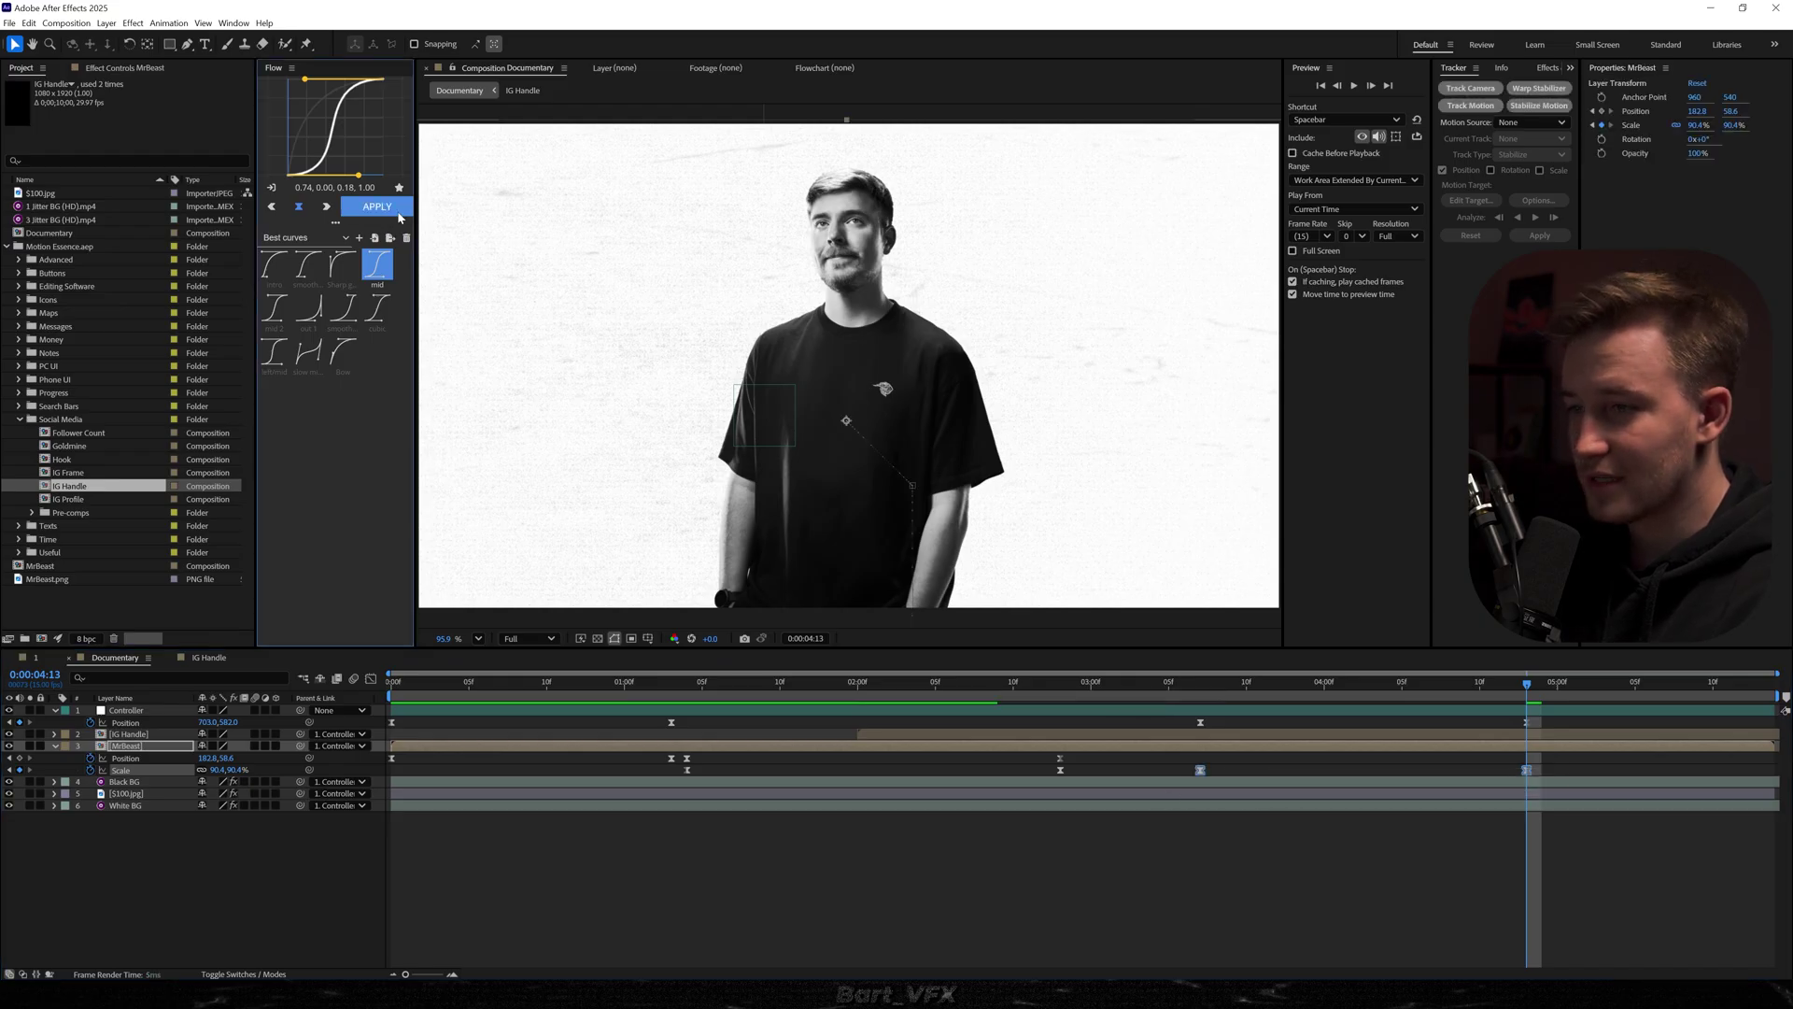
Move the last two Controller position and MrBeast scale keyframes to 0:00:03:10 and 0:00:05:01, then preview the timing
{"action": "left_click", "coordinate": [1107, 683]}
{"action": "key", "text": "space"}
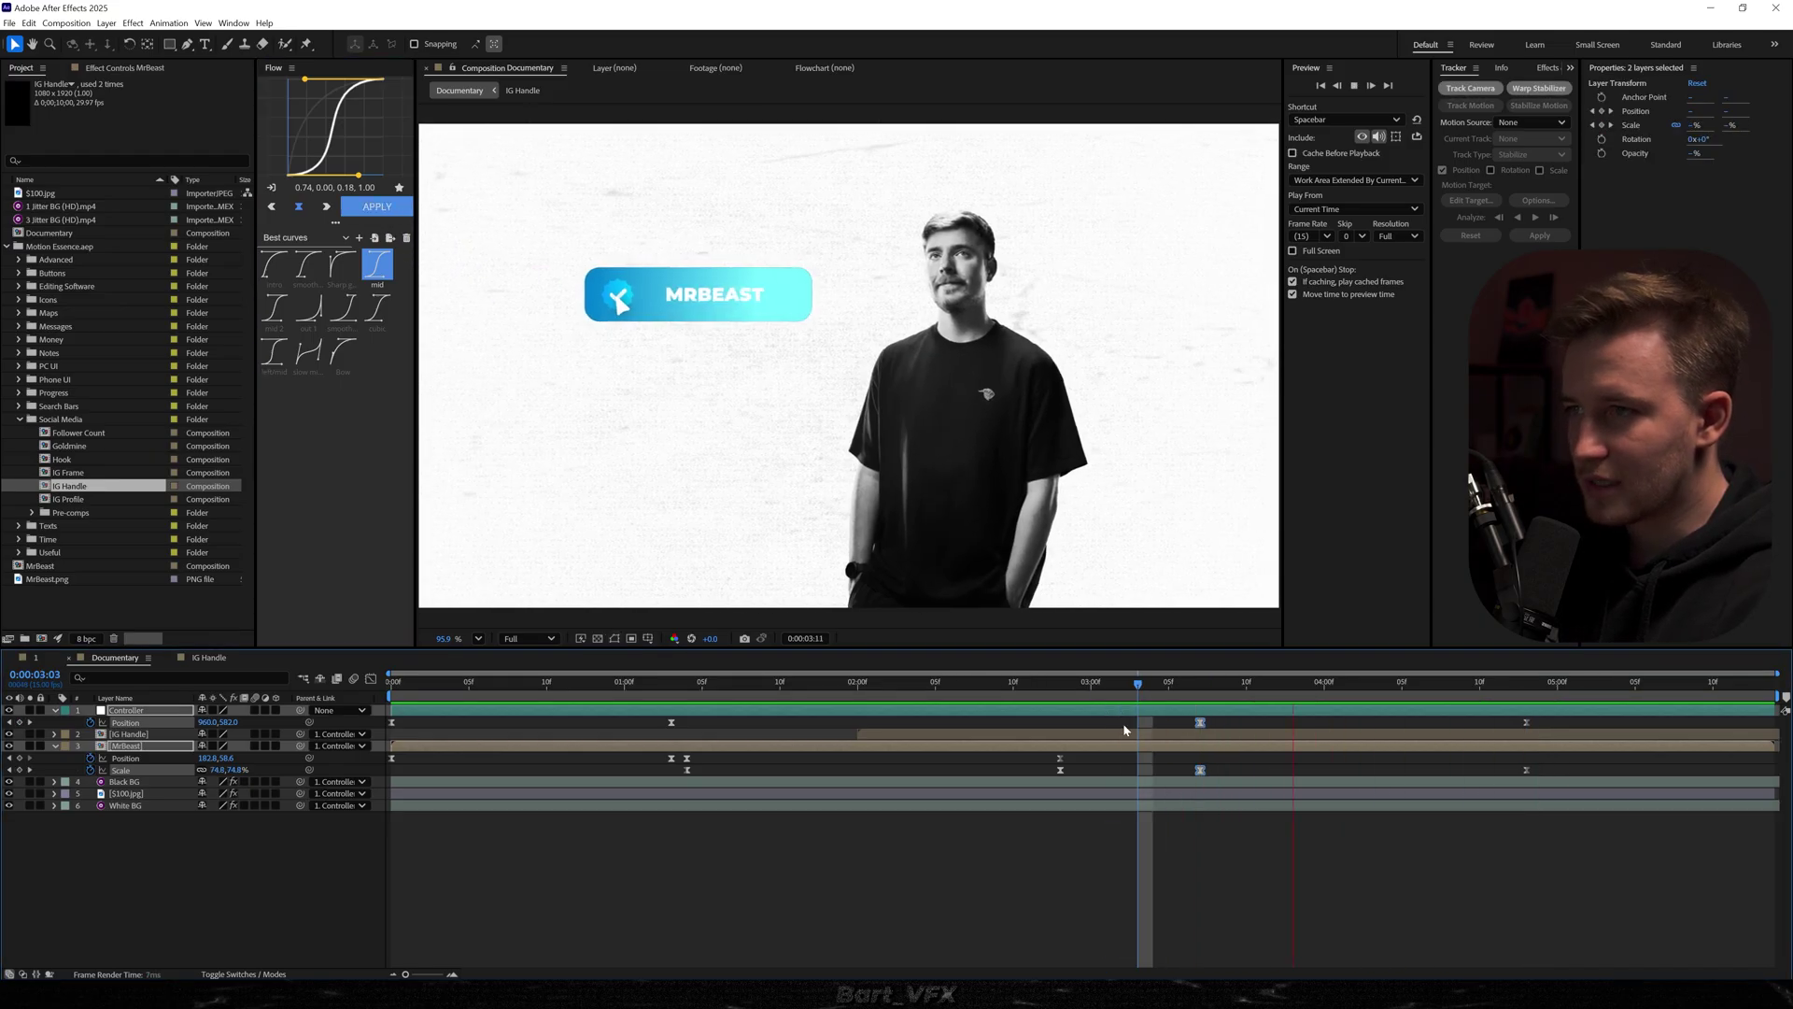
{"action": "key", "text": "space"}
{"action": "left_click_drag", "start_coordinate": [1174, 721], "coordinate": [1632, 797]}
{"action": "left_click_drag", "start_coordinate": [1527, 770], "coordinate": [1574, 772]}
{"action": "left_click", "coordinate": [1168, 682]}
{"action": "key", "text": "space"}
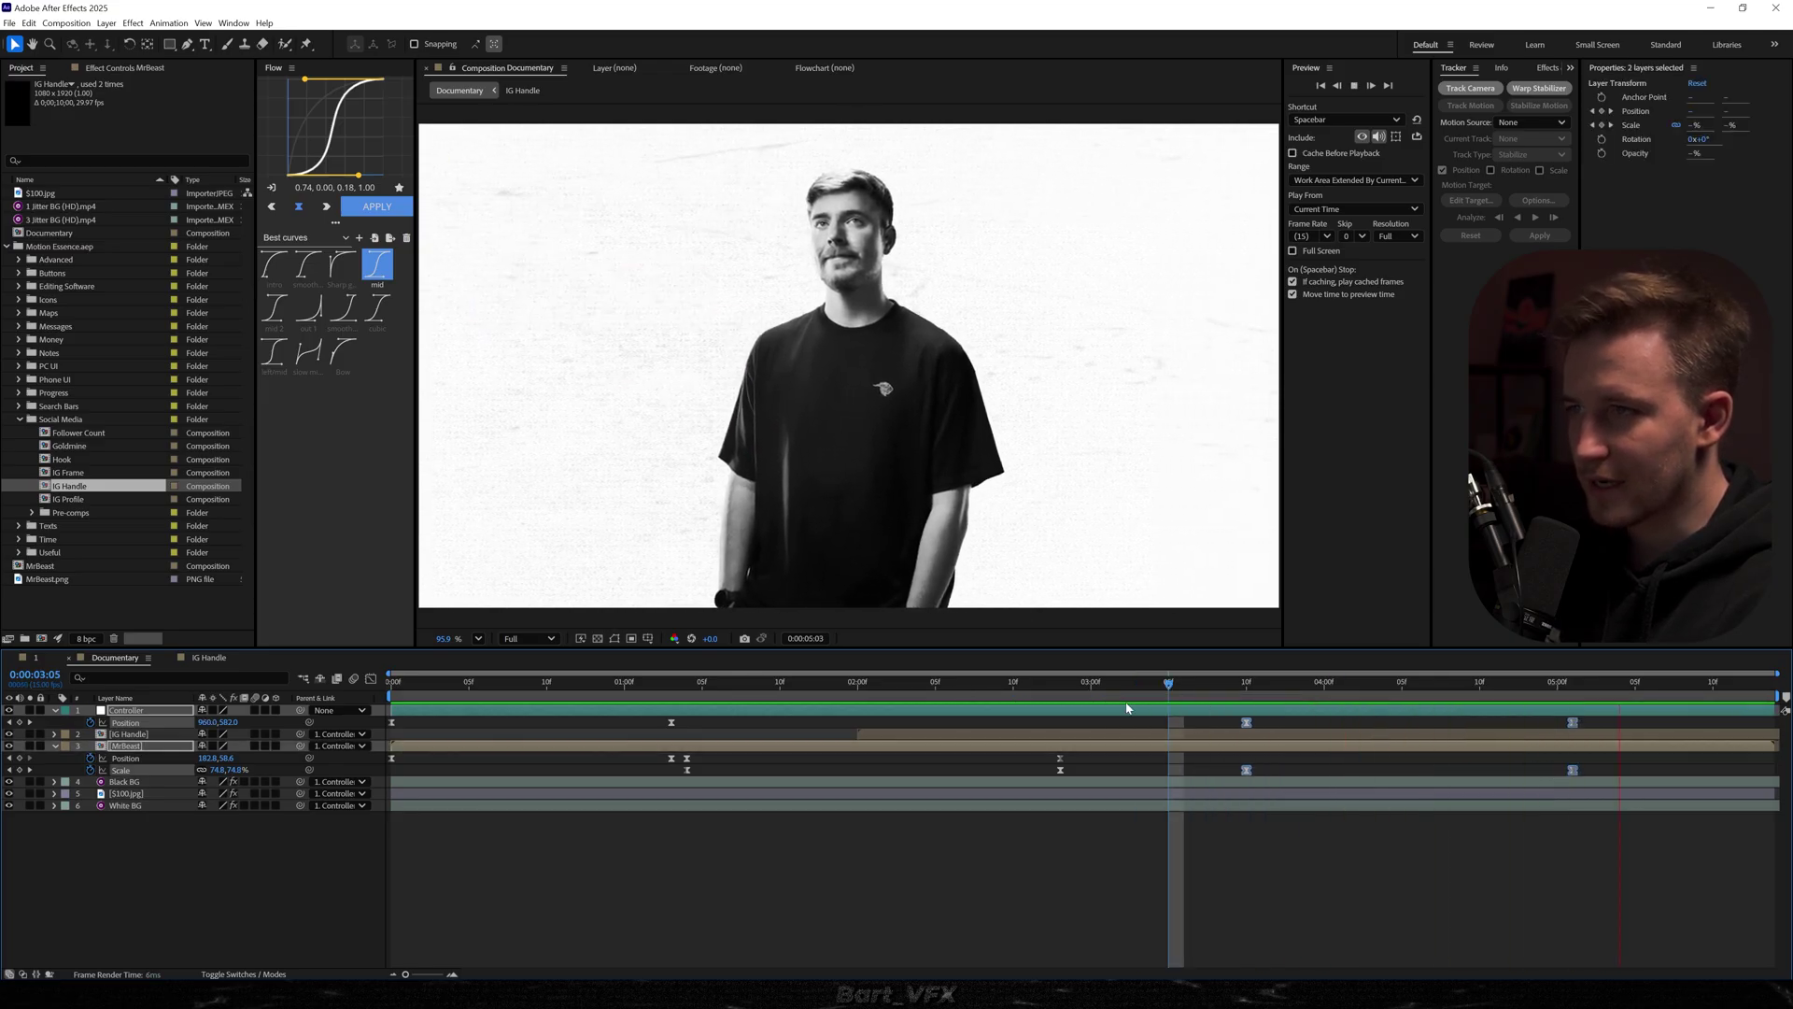
{"action": "left_click", "coordinate": [979, 684]}
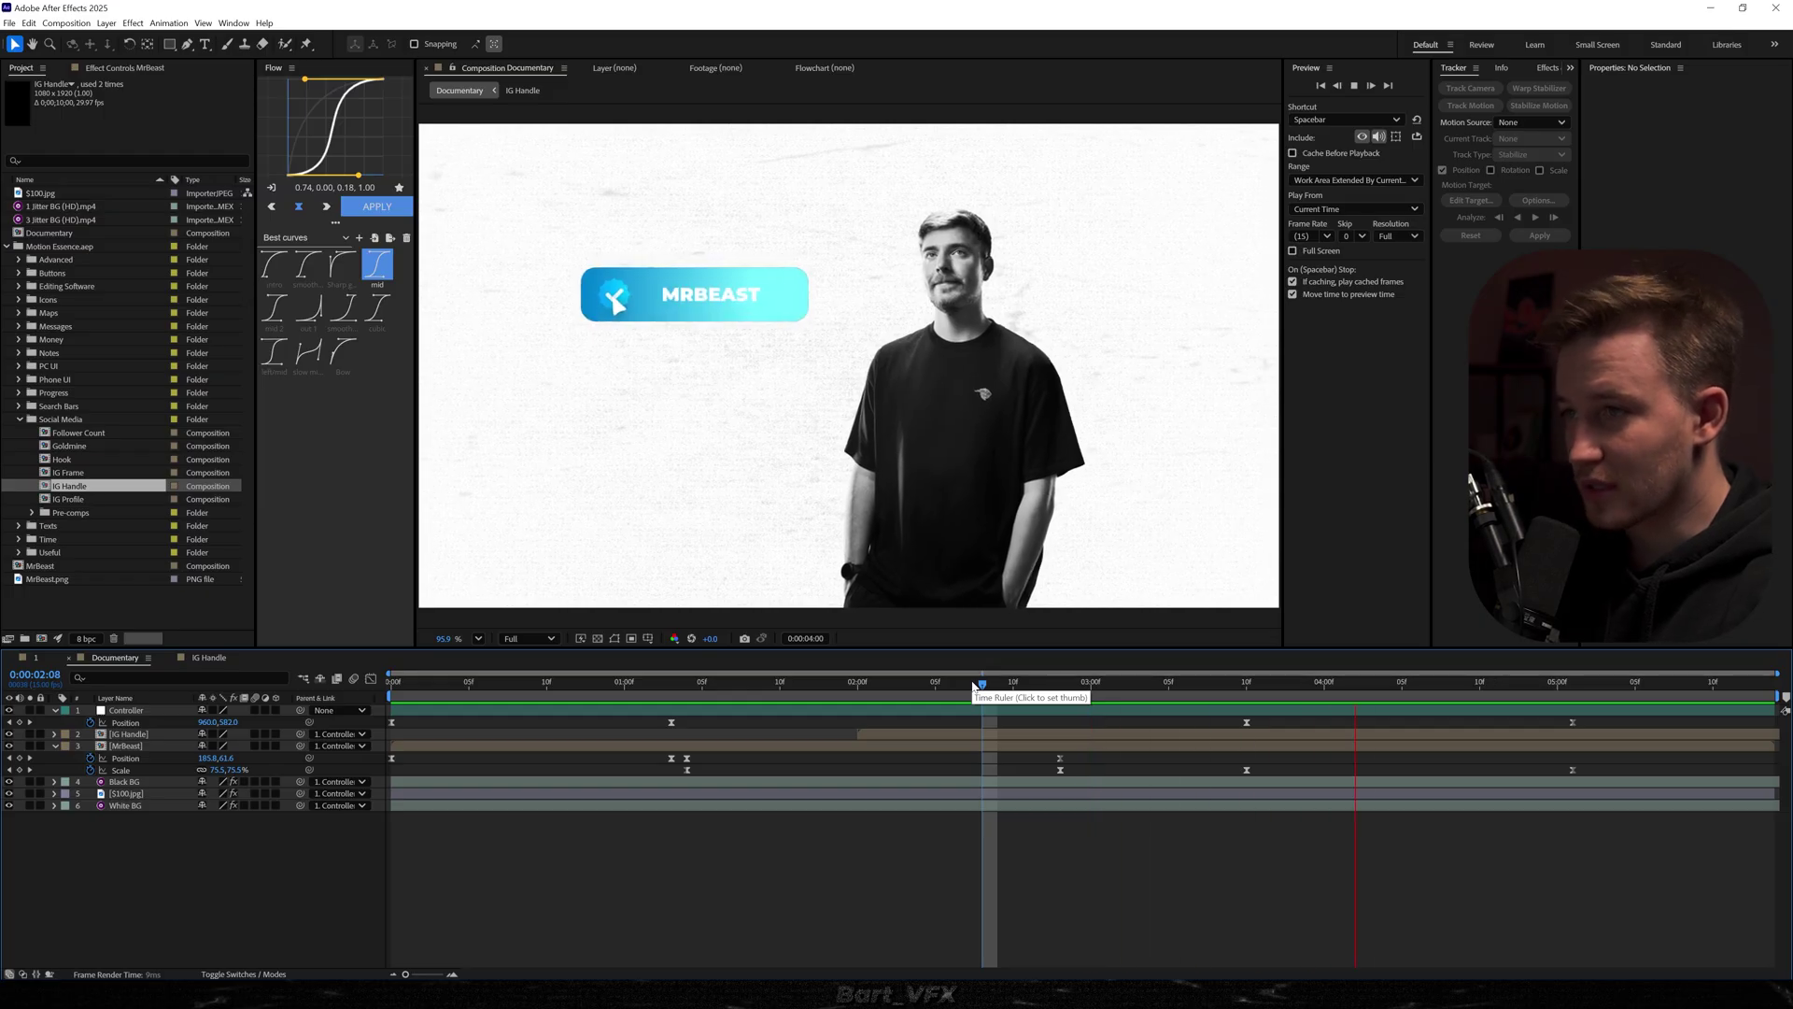
{"action": "key", "text": "space"}
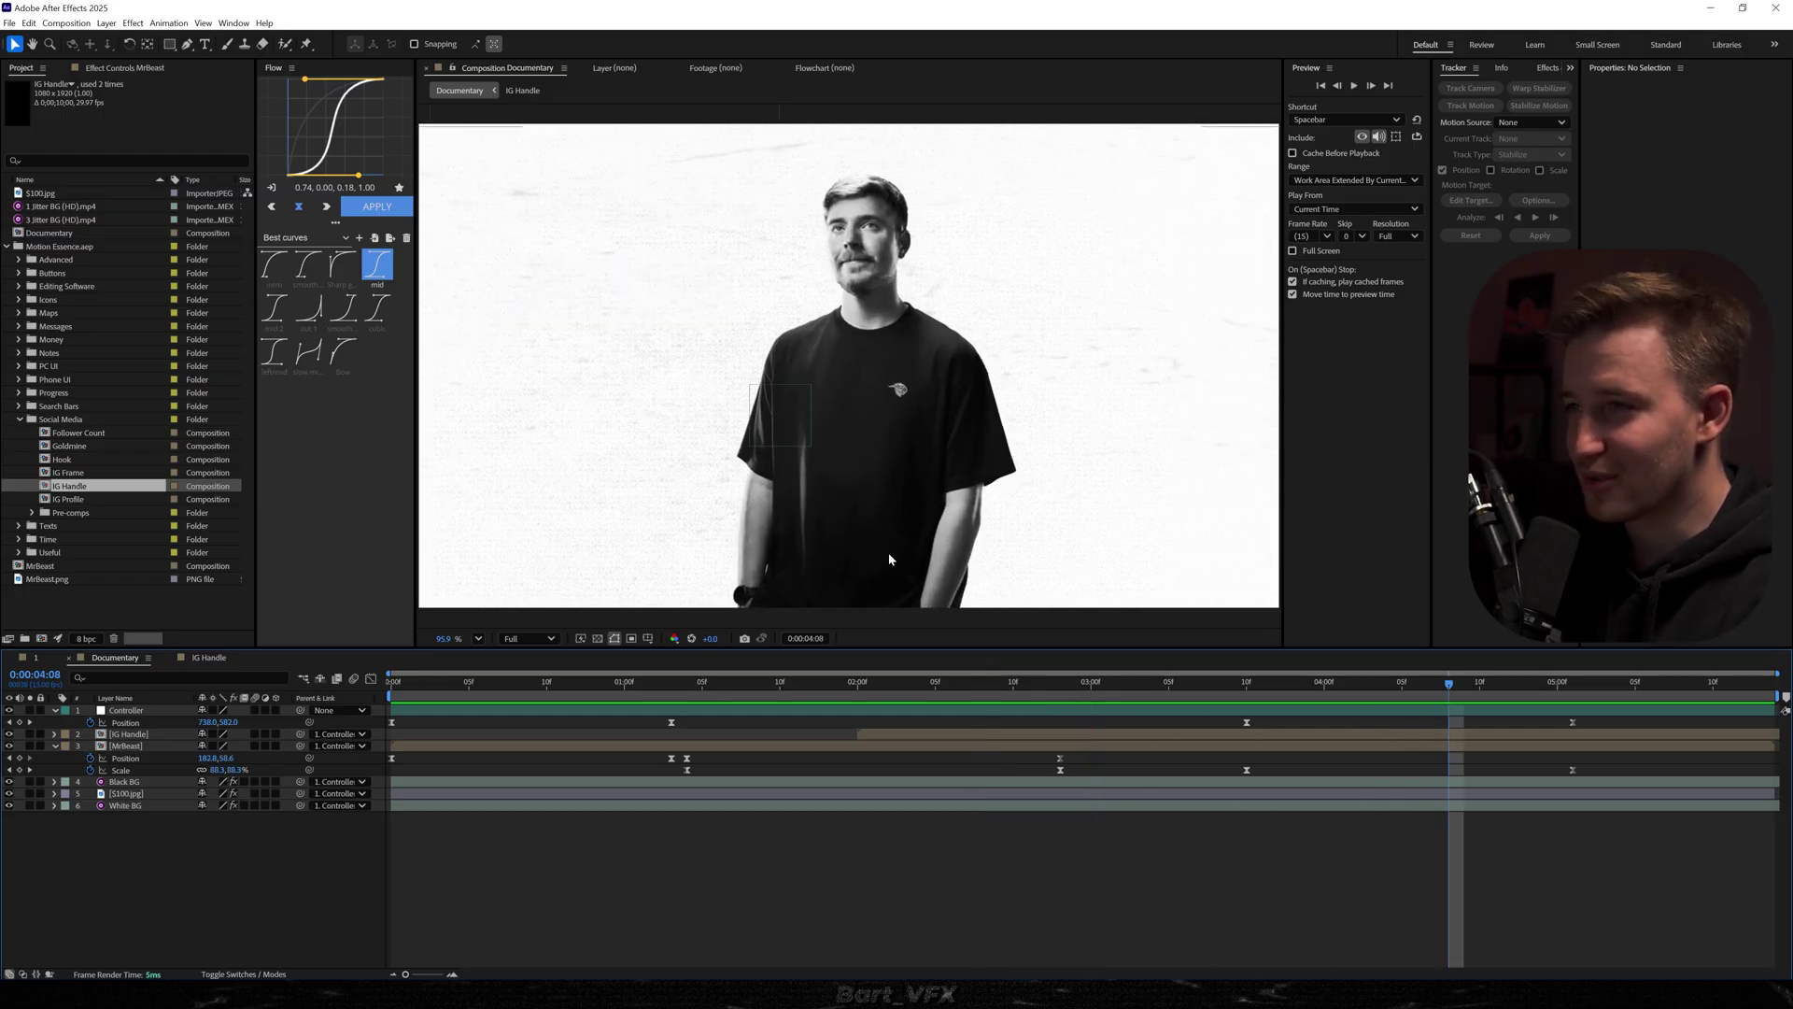
Add a text layer reading "$1,000,000,000" in the Documentary composition
{"action": "left_click", "coordinate": [206, 44]}
{"action": "left_click", "coordinate": [667, 264]}
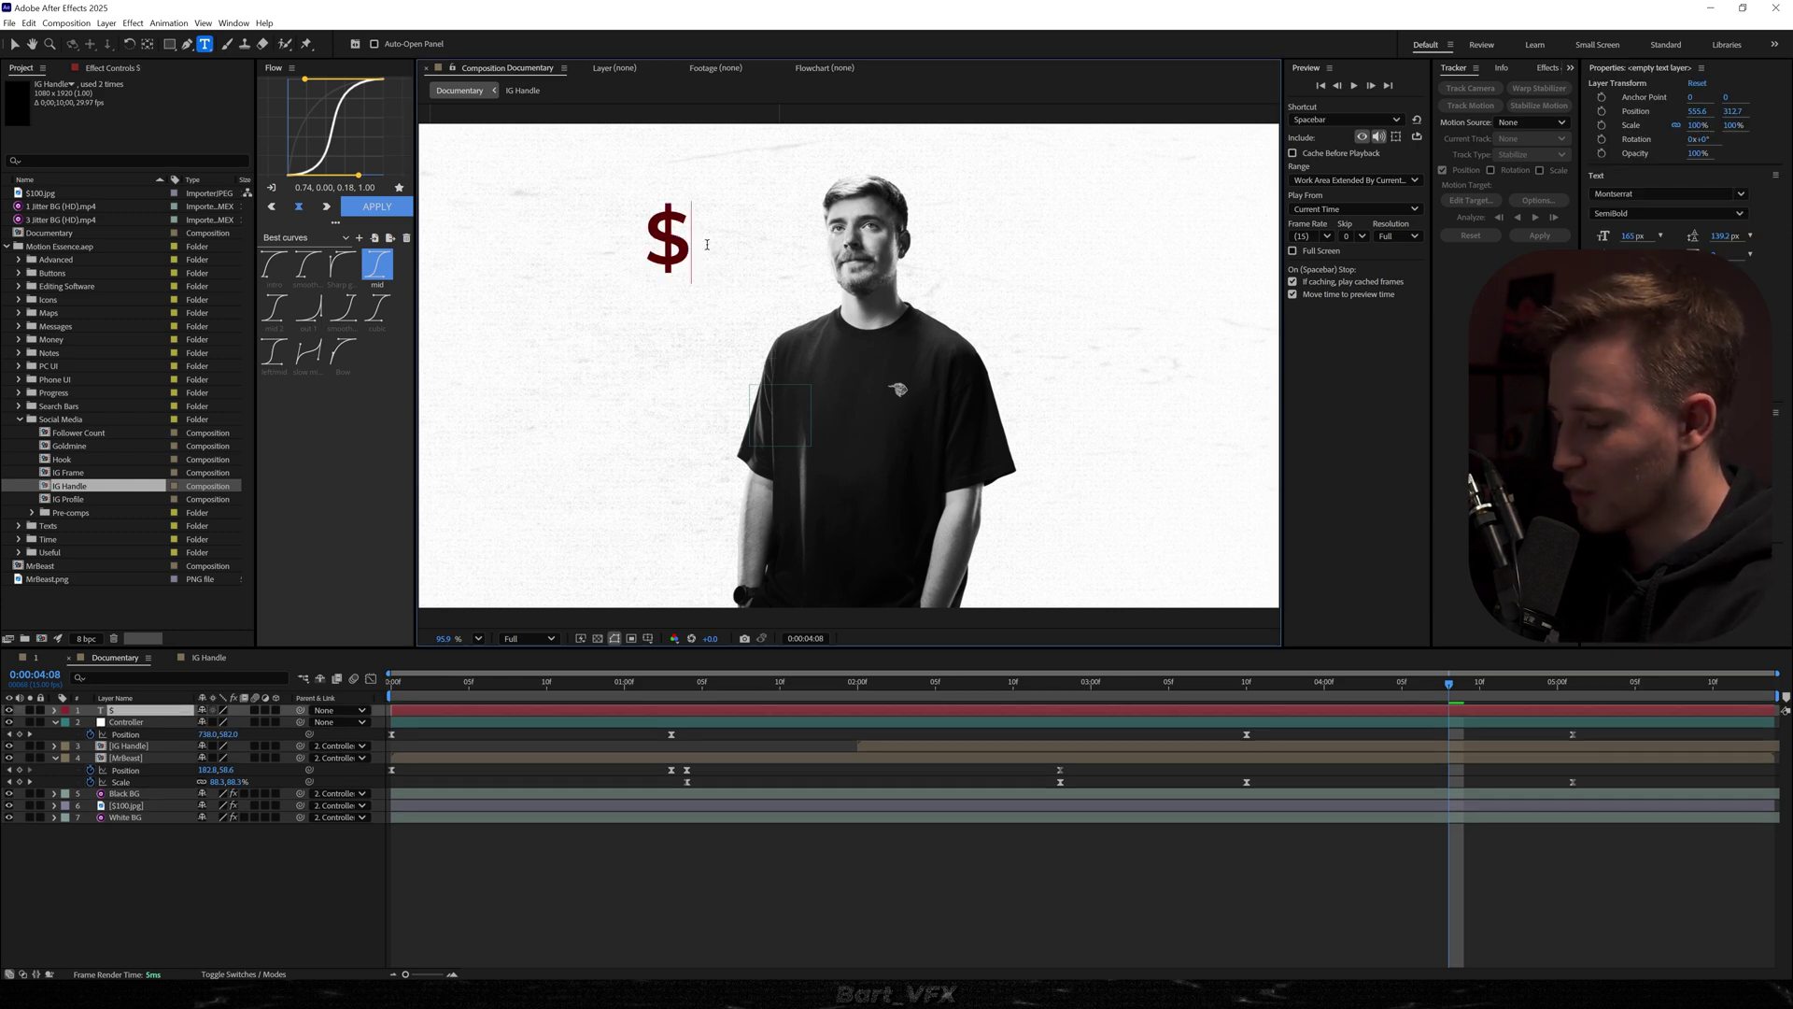
{"action": "type", "text": "$1,000"}
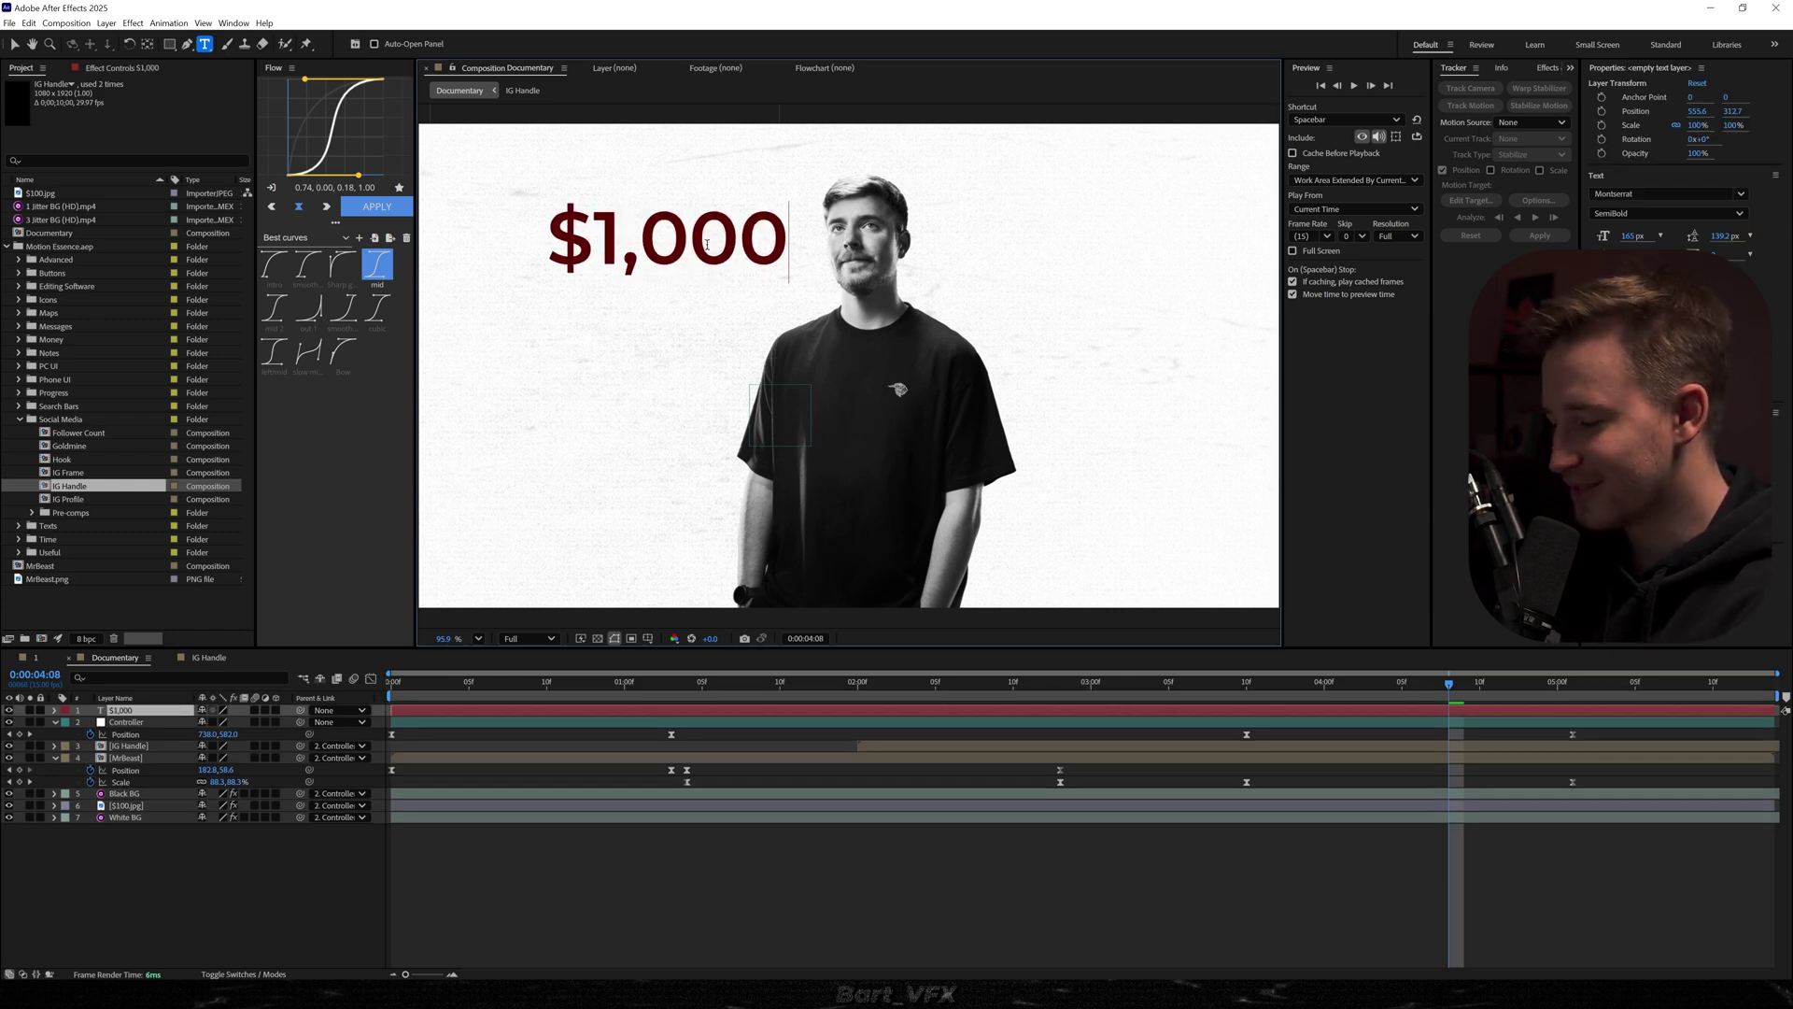
{"action": "type", "text": ",000"}
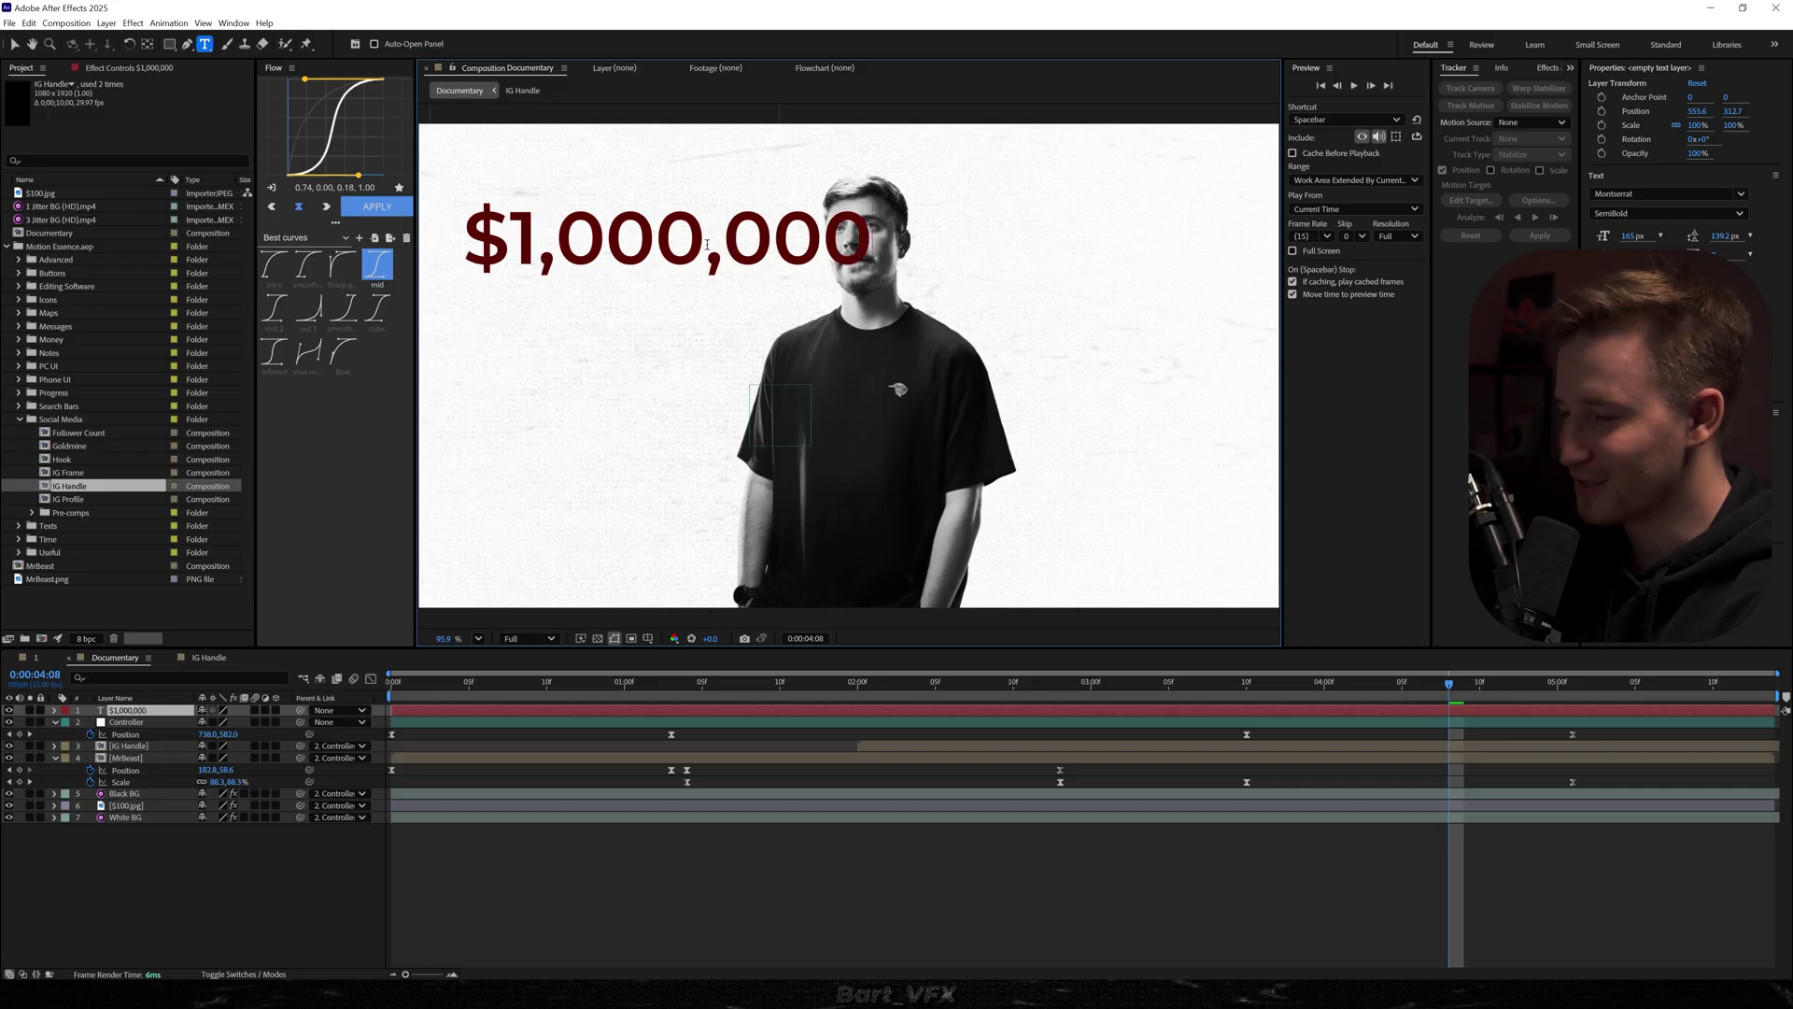
{"action": "type", "text": ",000"}
{"action": "left_click", "coordinate": [1301, 906]}
Place the $1,000,000,000 text layer beneath the MrBeast layer at head height and parent it to Controller at 0:00:05:01
{"action": "left_click_drag", "start_coordinate": [144, 710], "coordinate": [146, 771]}
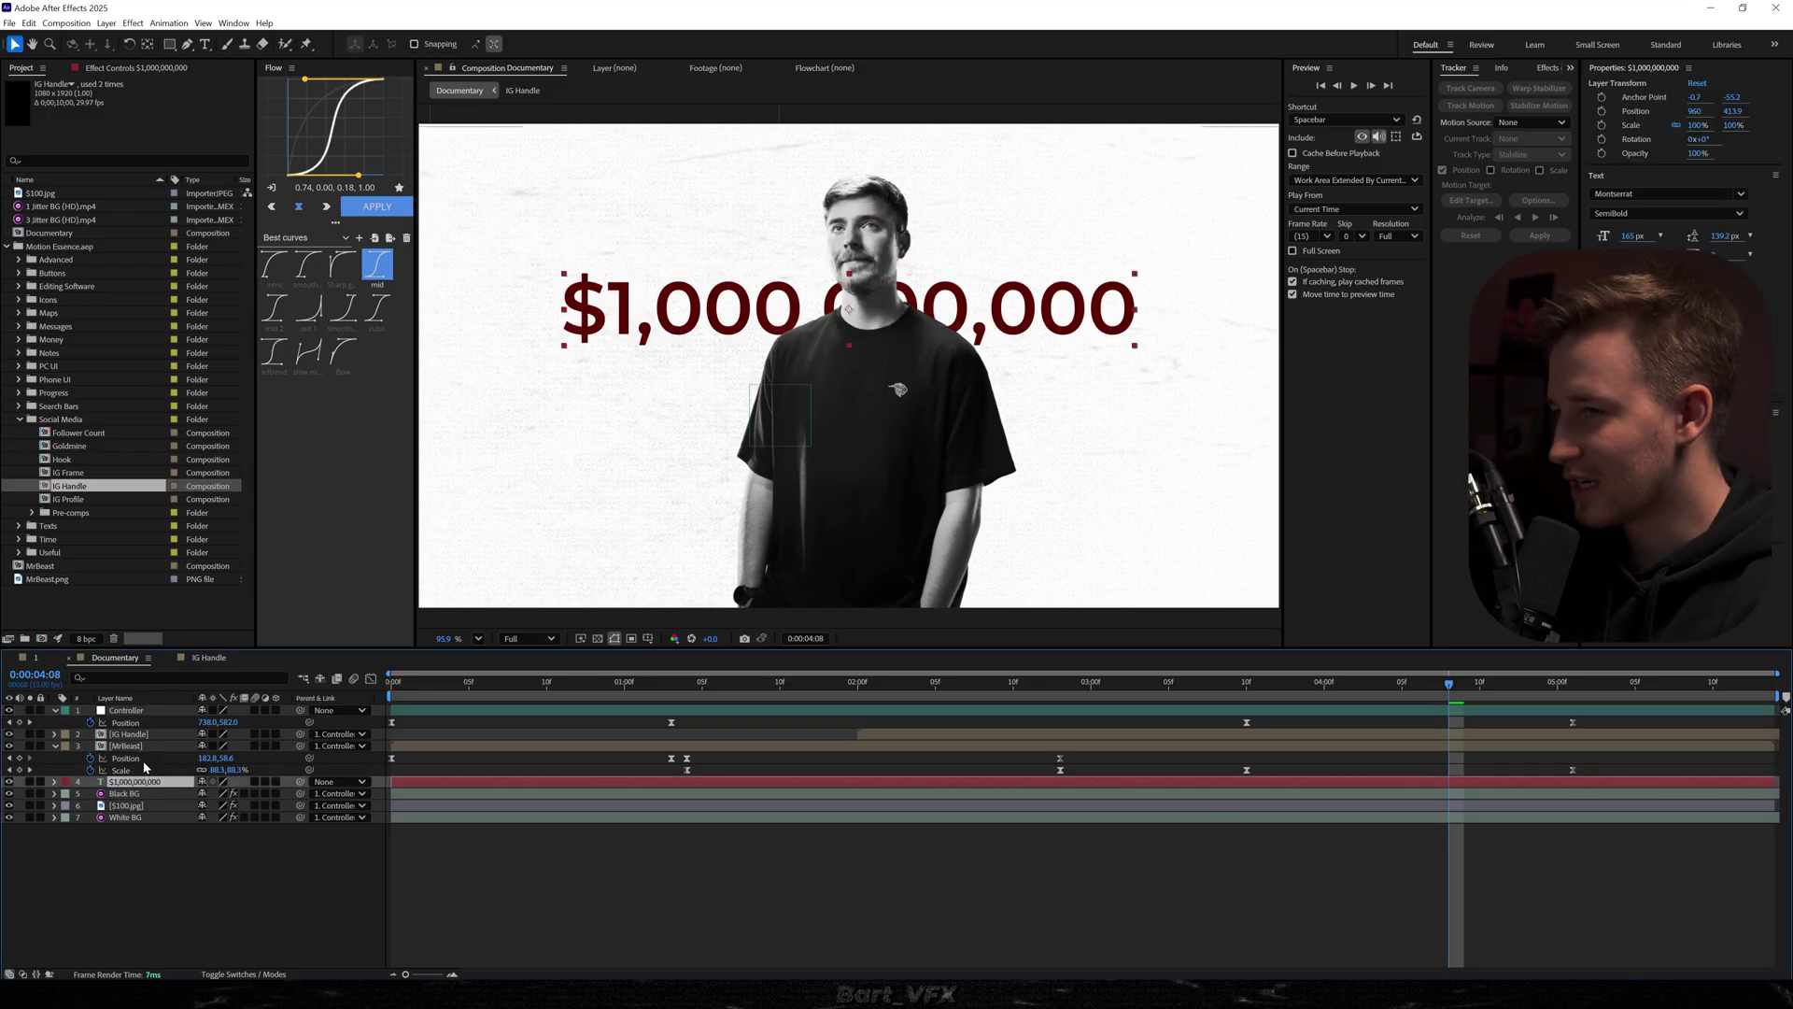
{"action": "left_click_drag", "start_coordinate": [723, 317], "coordinate": [734, 278]}
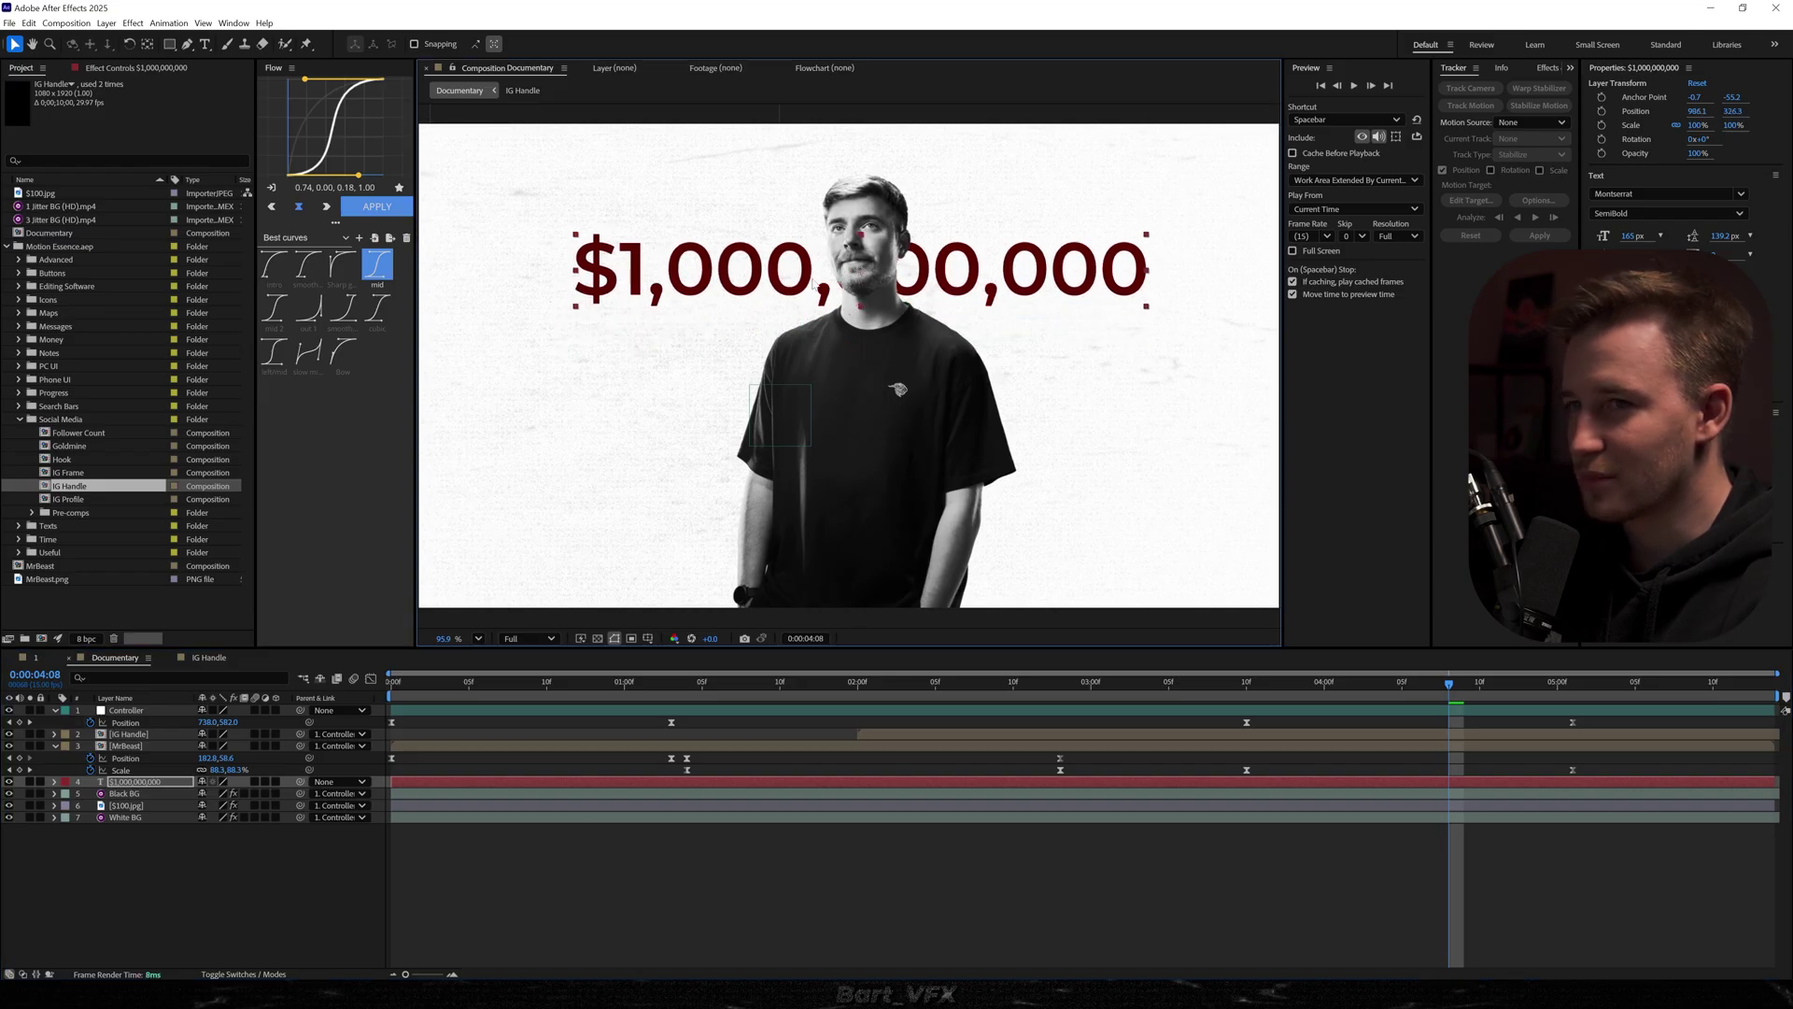
{"action": "key", "text": "k"}
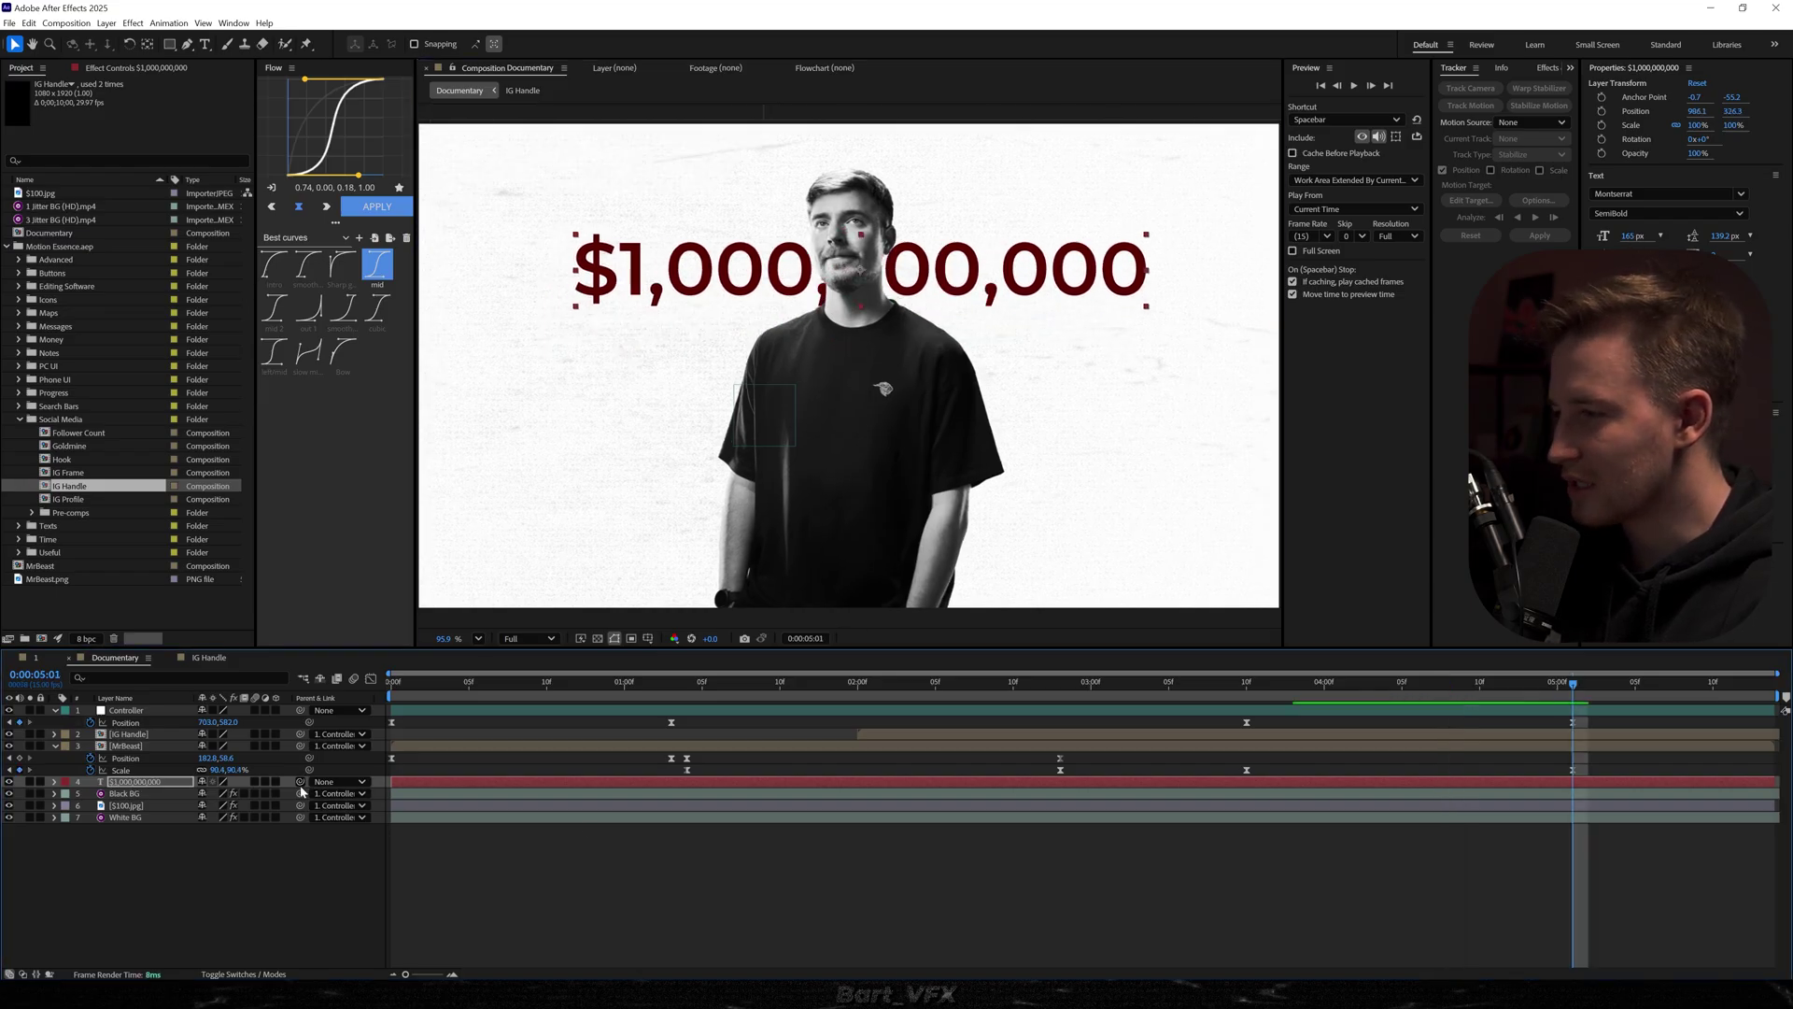
{"action": "left_click_drag", "start_coordinate": [299, 787], "coordinate": [127, 710]}
{"action": "key", "text": "j"}
{"action": "key", "text": "space"}
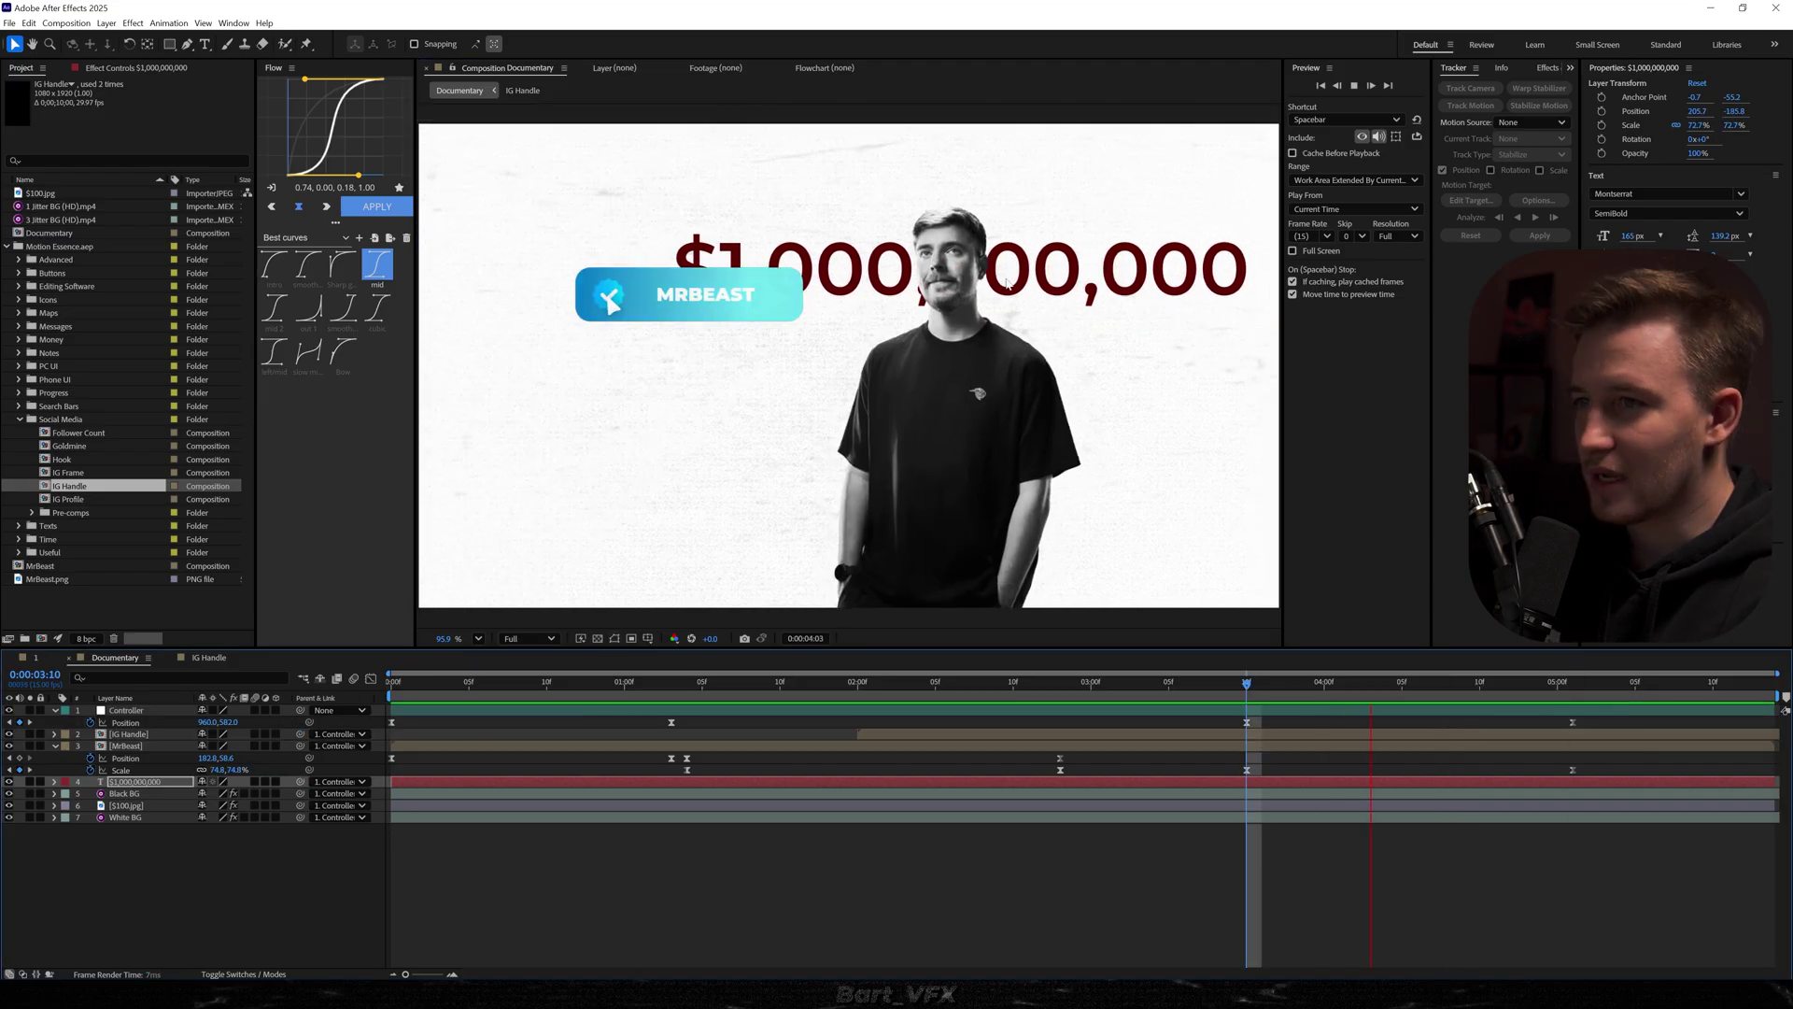
{"action": "key", "text": "space"}
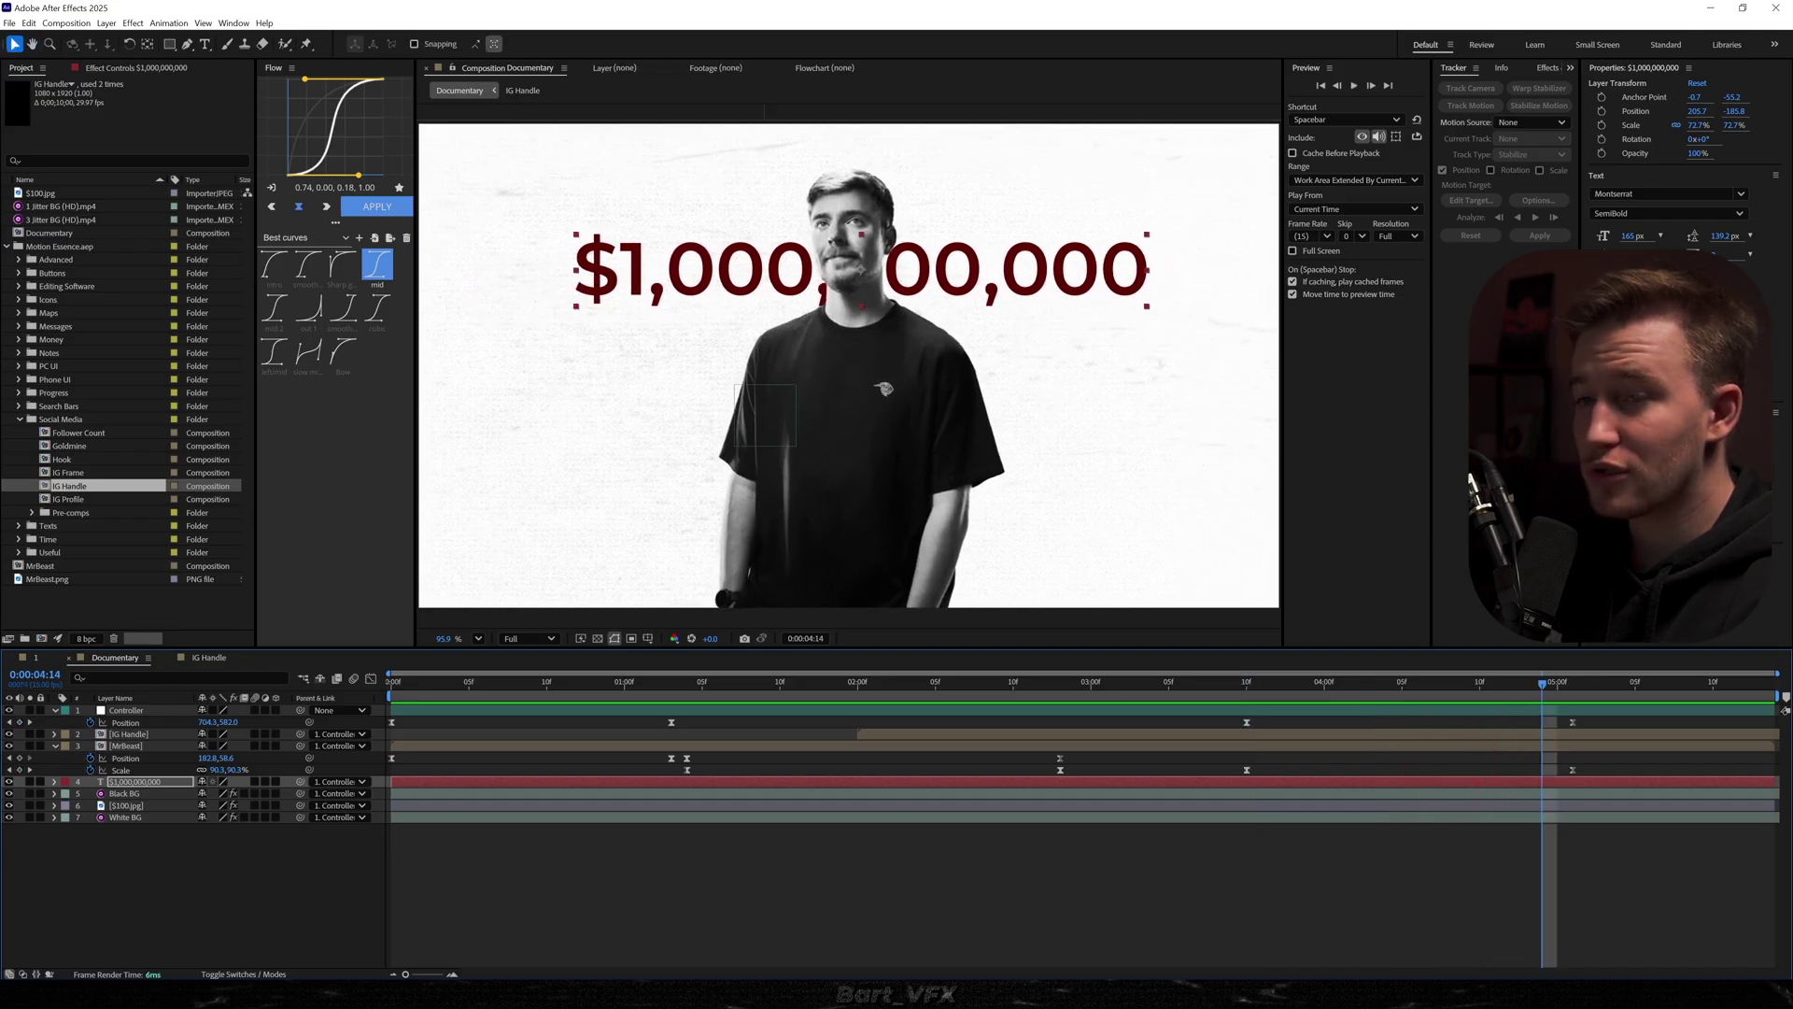
Change the $1,000,000,000 text's fill colour to dark green, 005C1D
{"action": "left_click", "coordinate": [1602, 277]}
{"action": "left_click_drag", "start_coordinate": [954, 382], "coordinate": [1407, 354]}
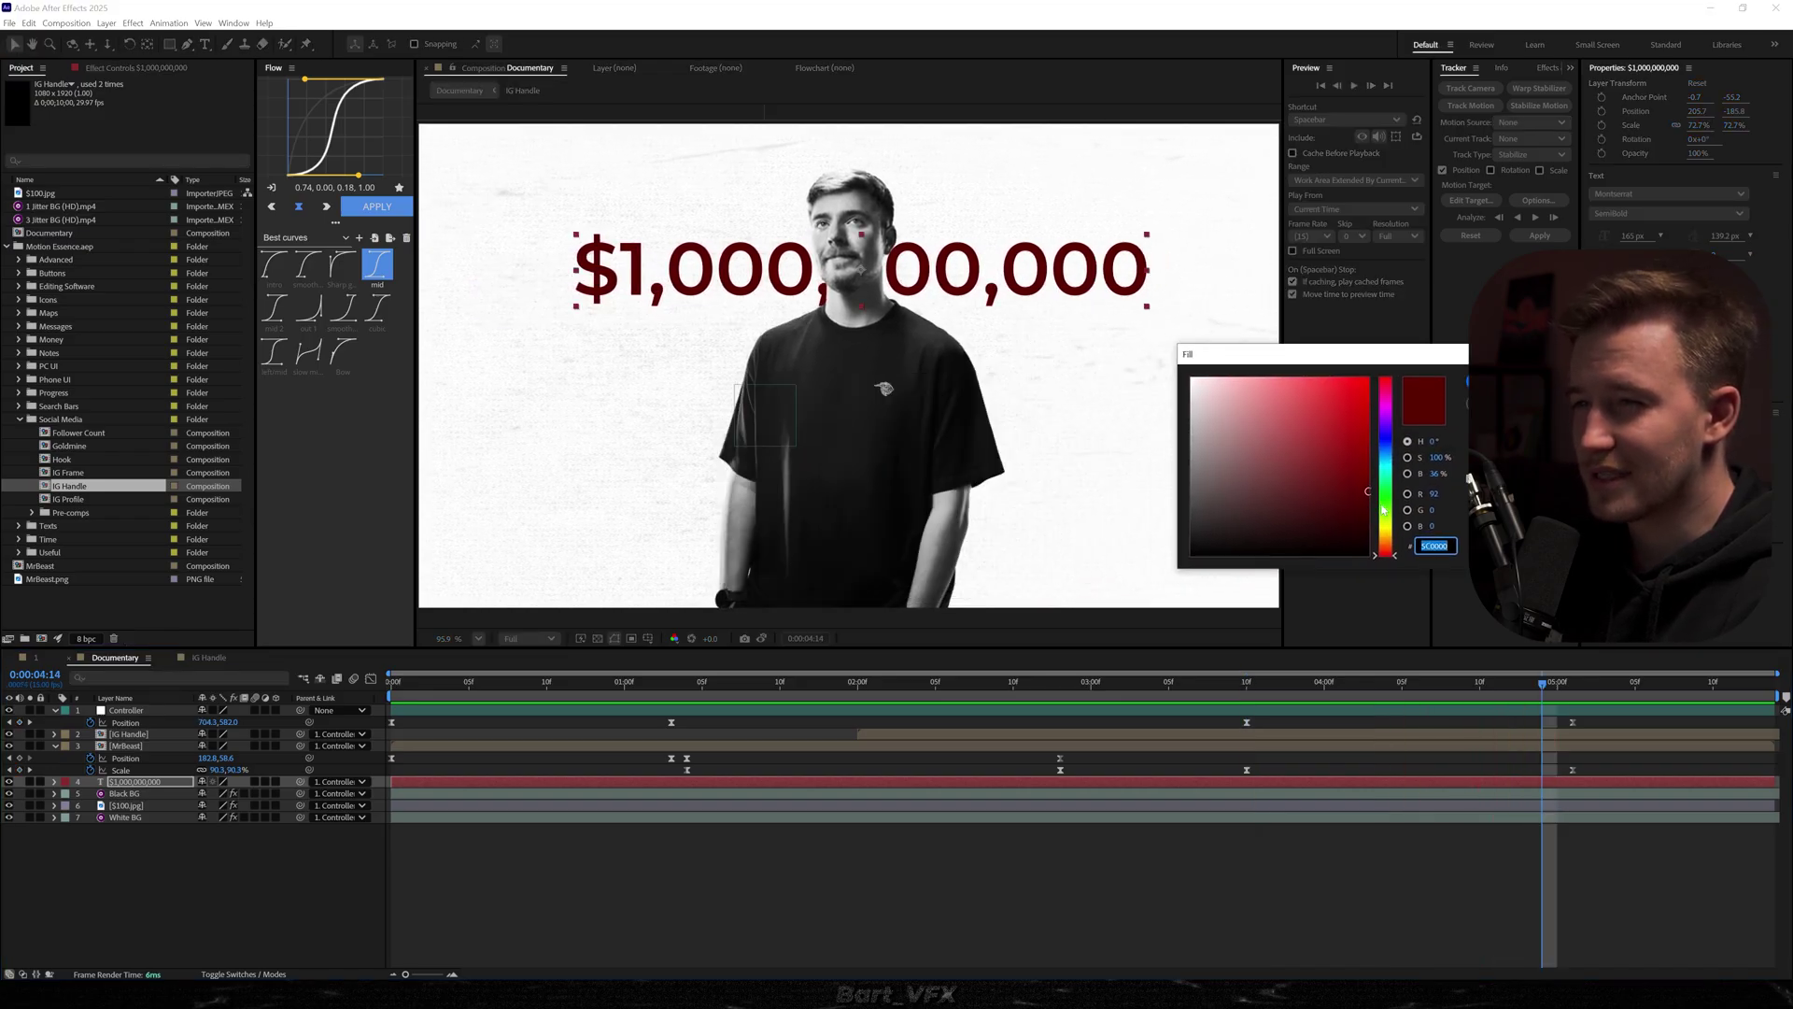
{"action": "left_click_drag", "start_coordinate": [1380, 507], "coordinate": [1383, 489]}
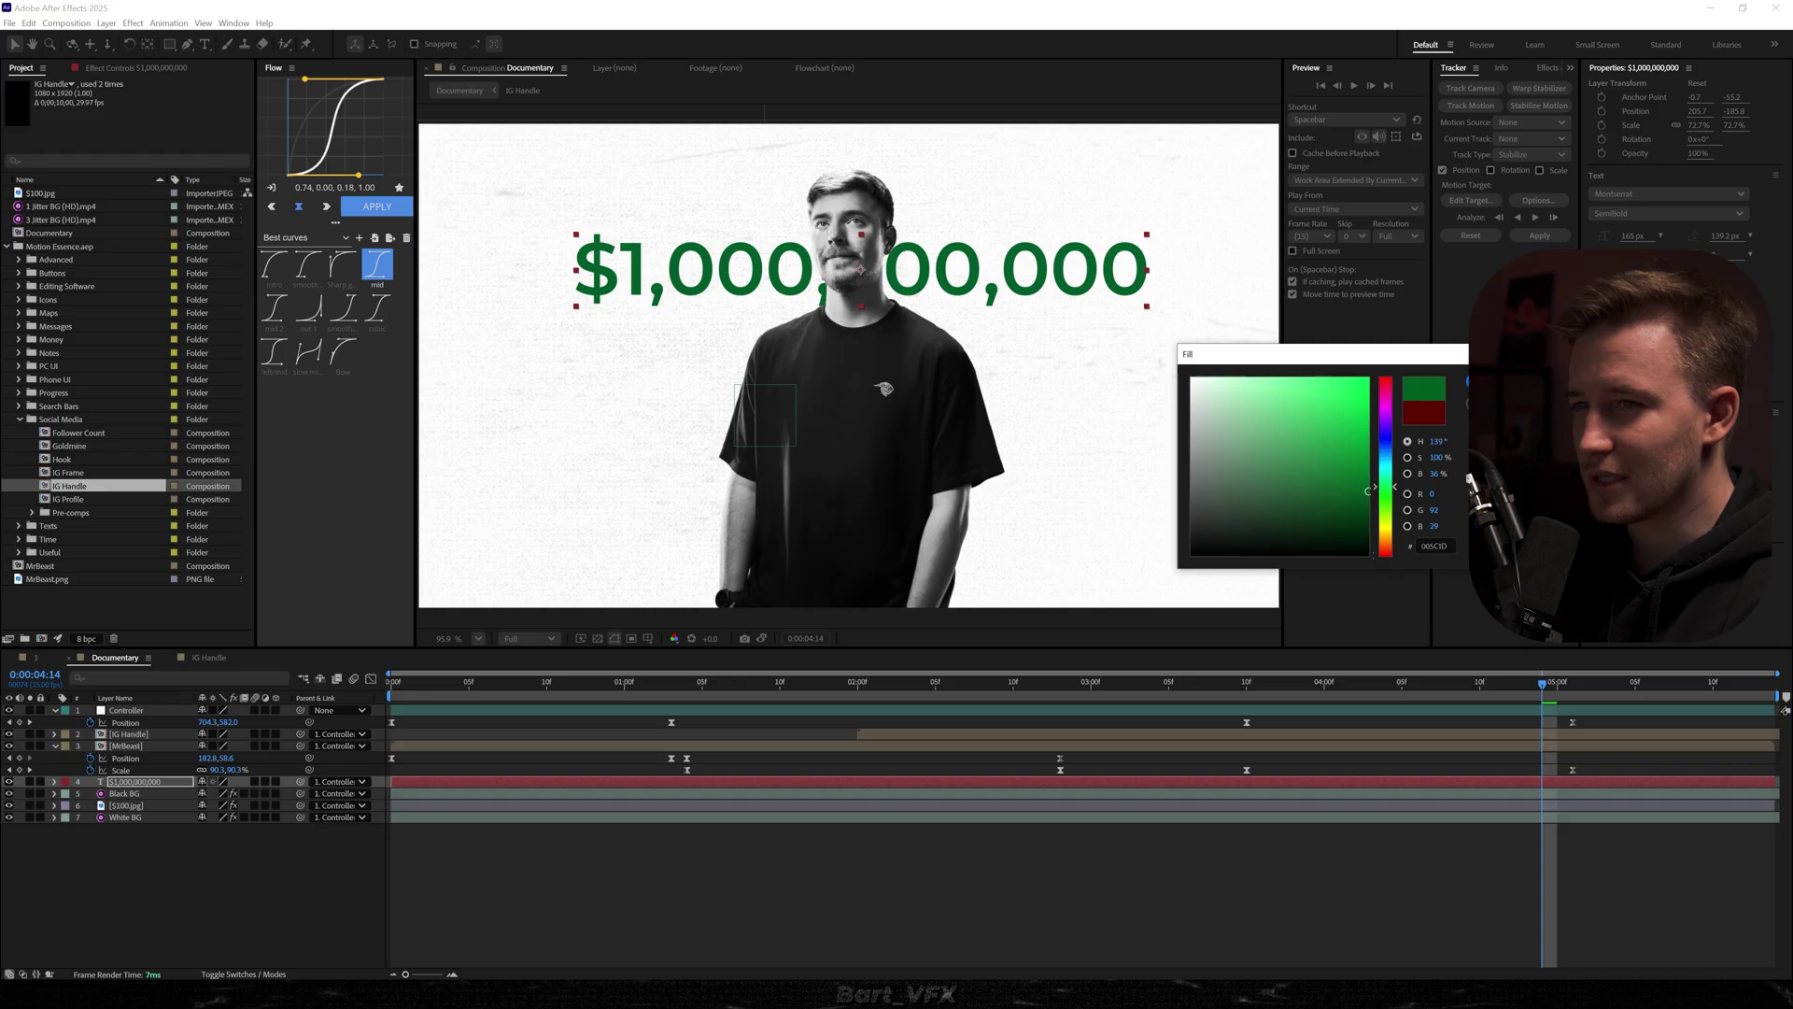
{"action": "left_click", "coordinate": [1499, 381]}
Trim the $1,000,000,000 layer's start to 0:00:04:01 and preview its entrance
{"action": "left_click_drag", "start_coordinate": [1500, 690], "coordinate": [1406, 719]}
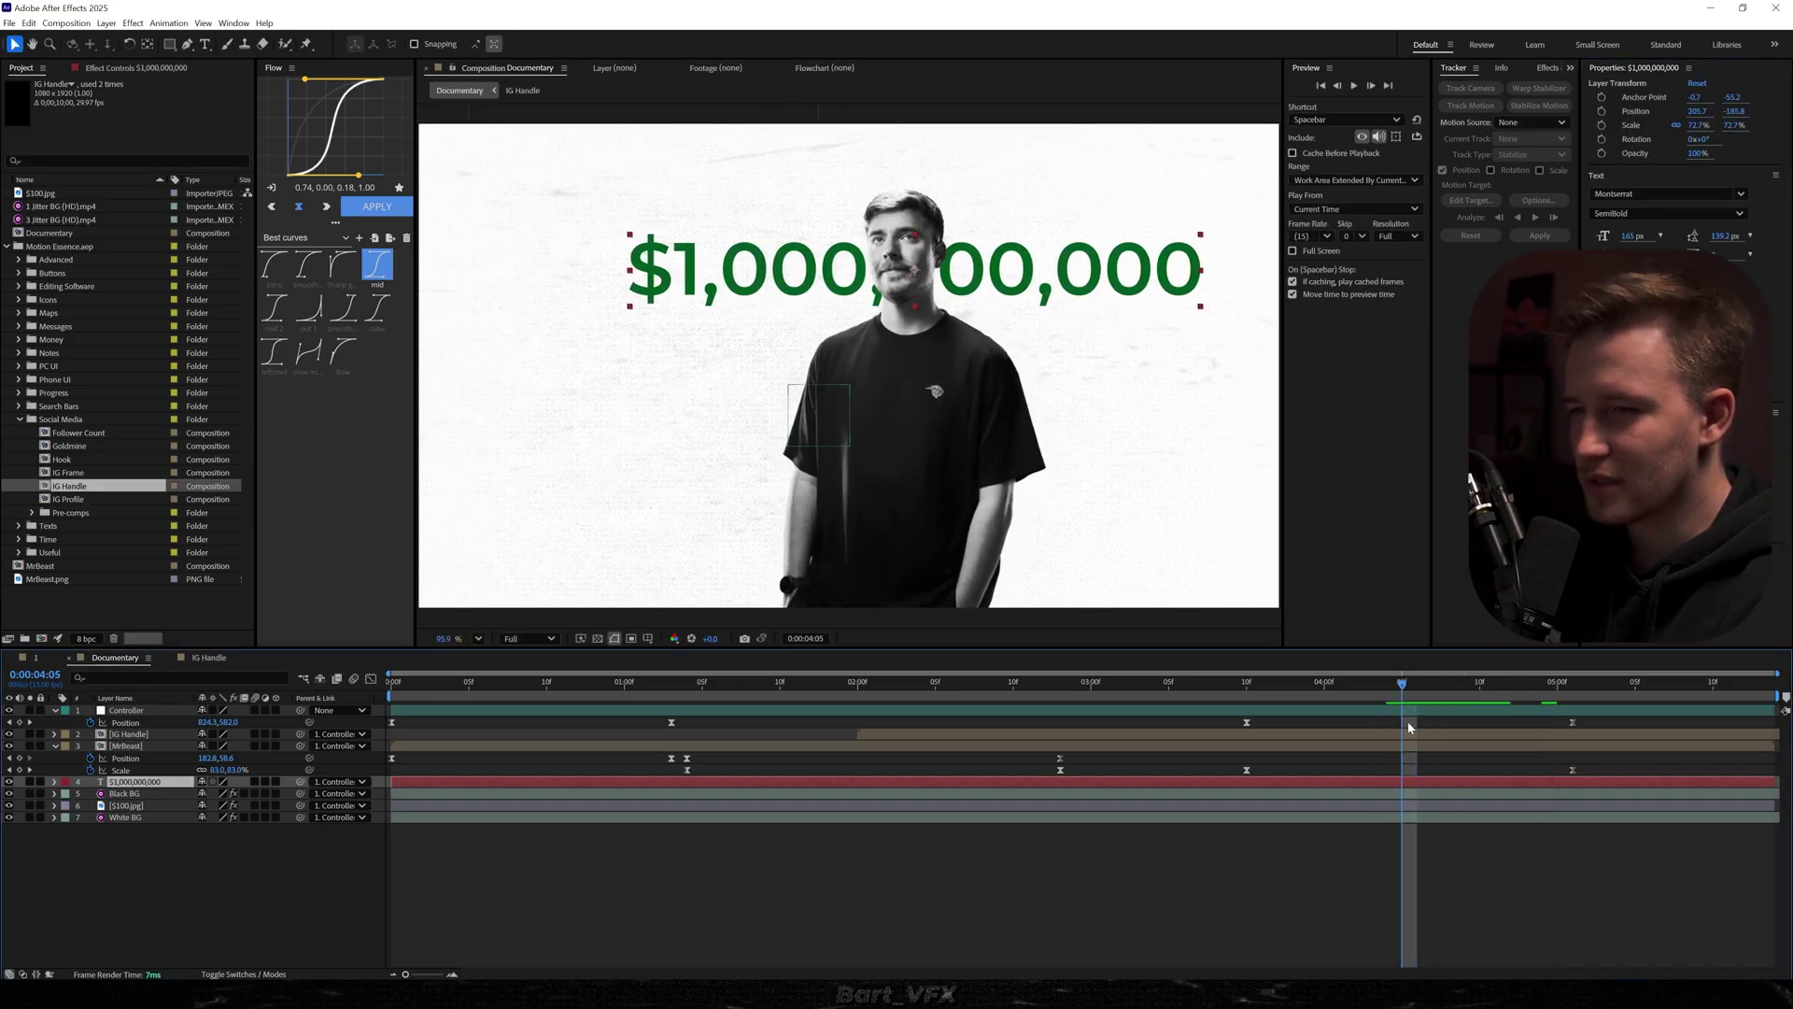
{"action": "left_click_drag", "start_coordinate": [1530, 691], "coordinate": [1378, 691]}
{"action": "key", "text": "alt+["}
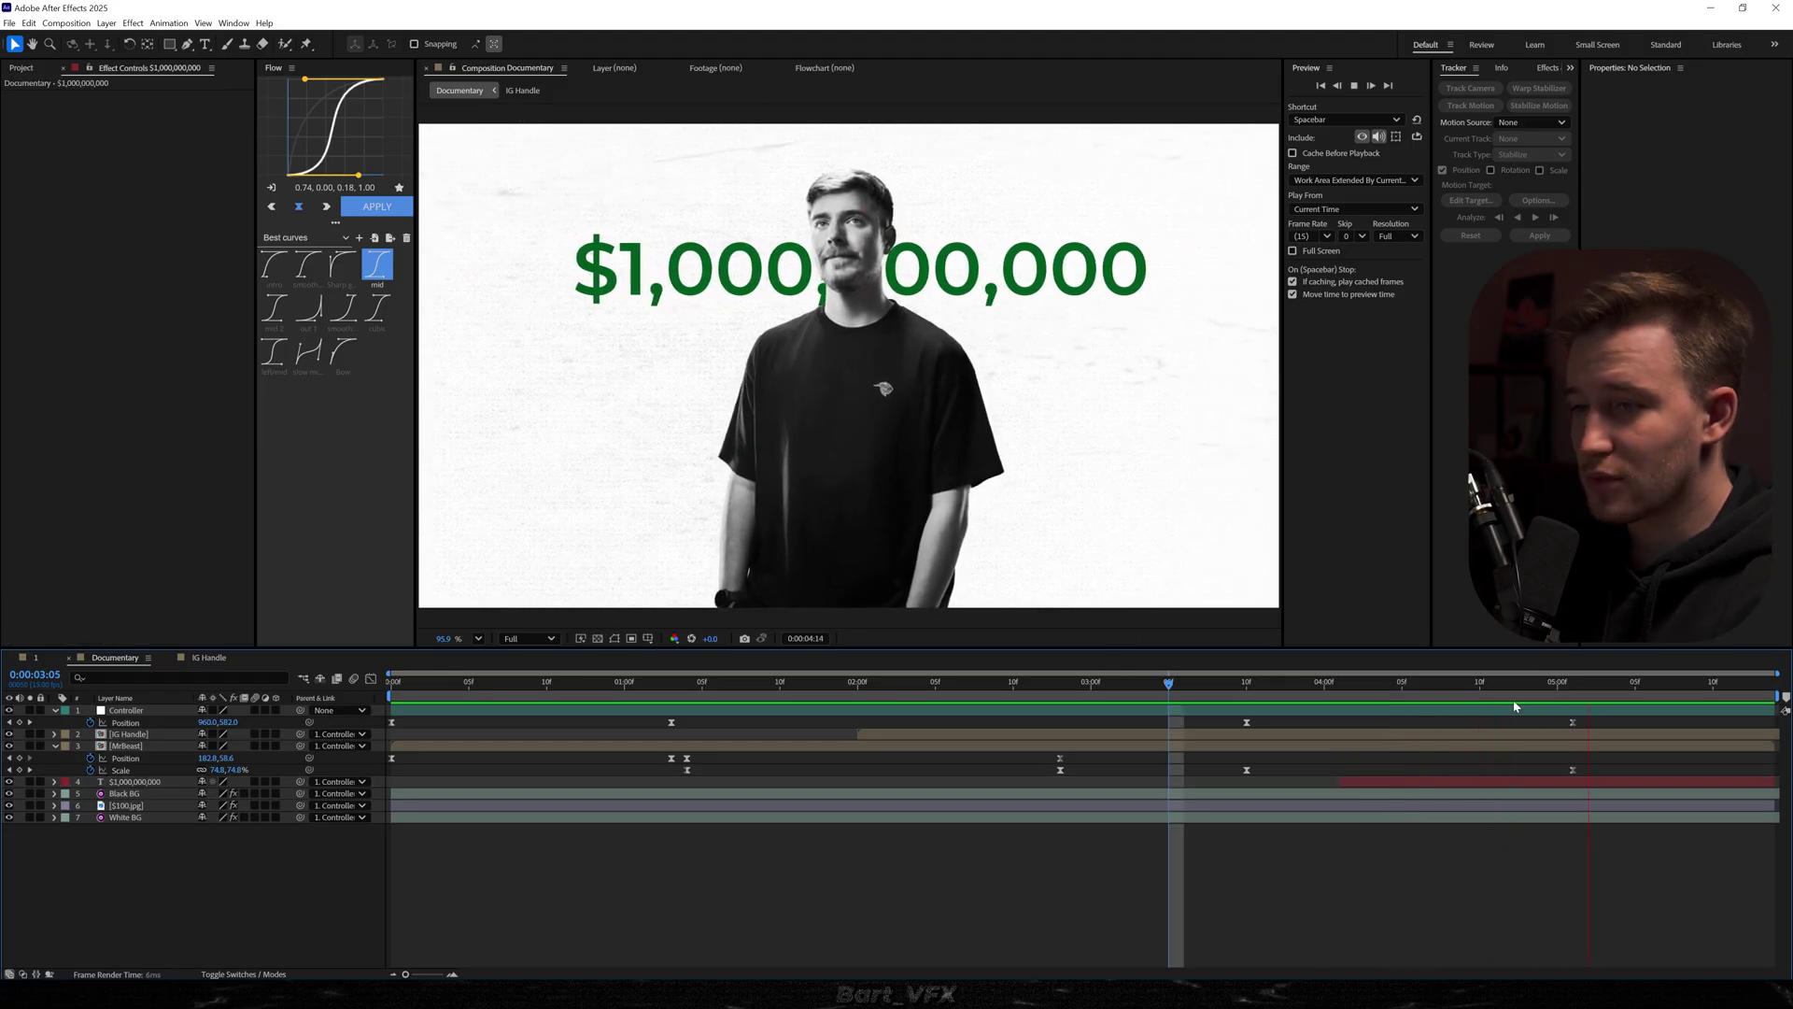
{"action": "key", "text": "space"}
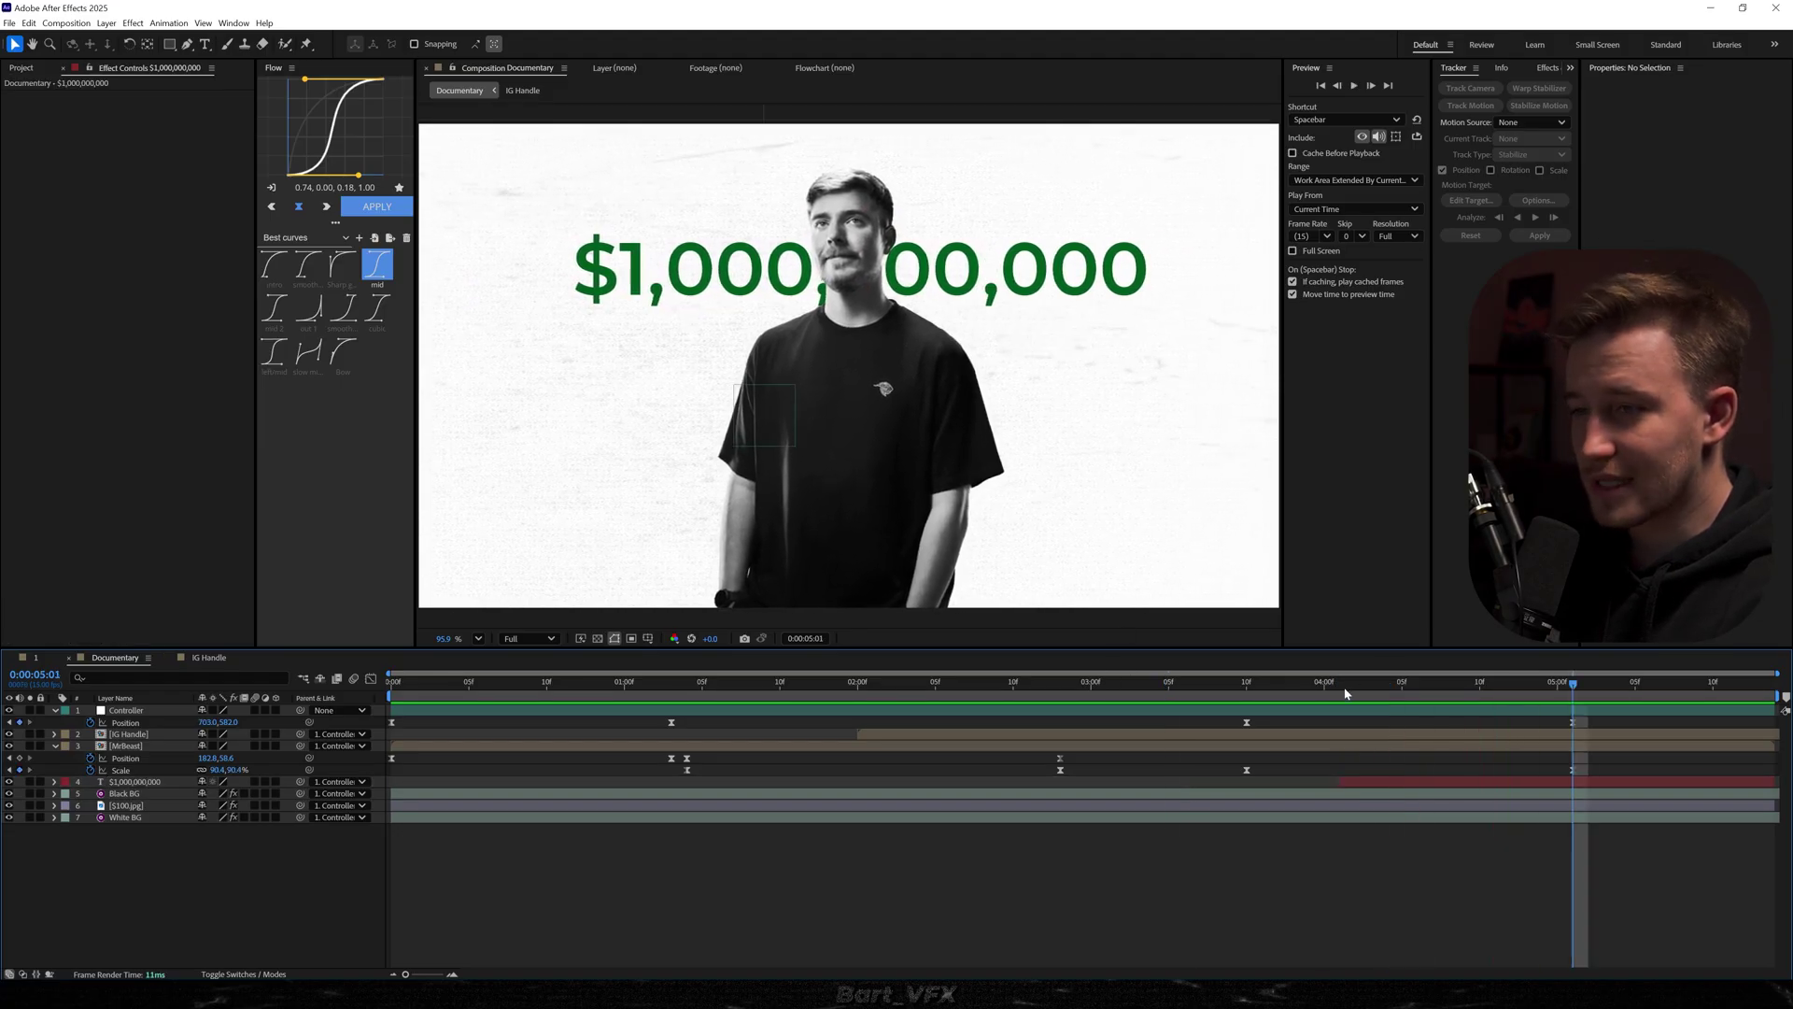
Apply the MB 10 Explosion preset to the $1,000,000,000 text at 0:00:04:01 and preview the animation
{"action": "left_click_drag", "start_coordinate": [1348, 692], "coordinate": [1341, 693]}
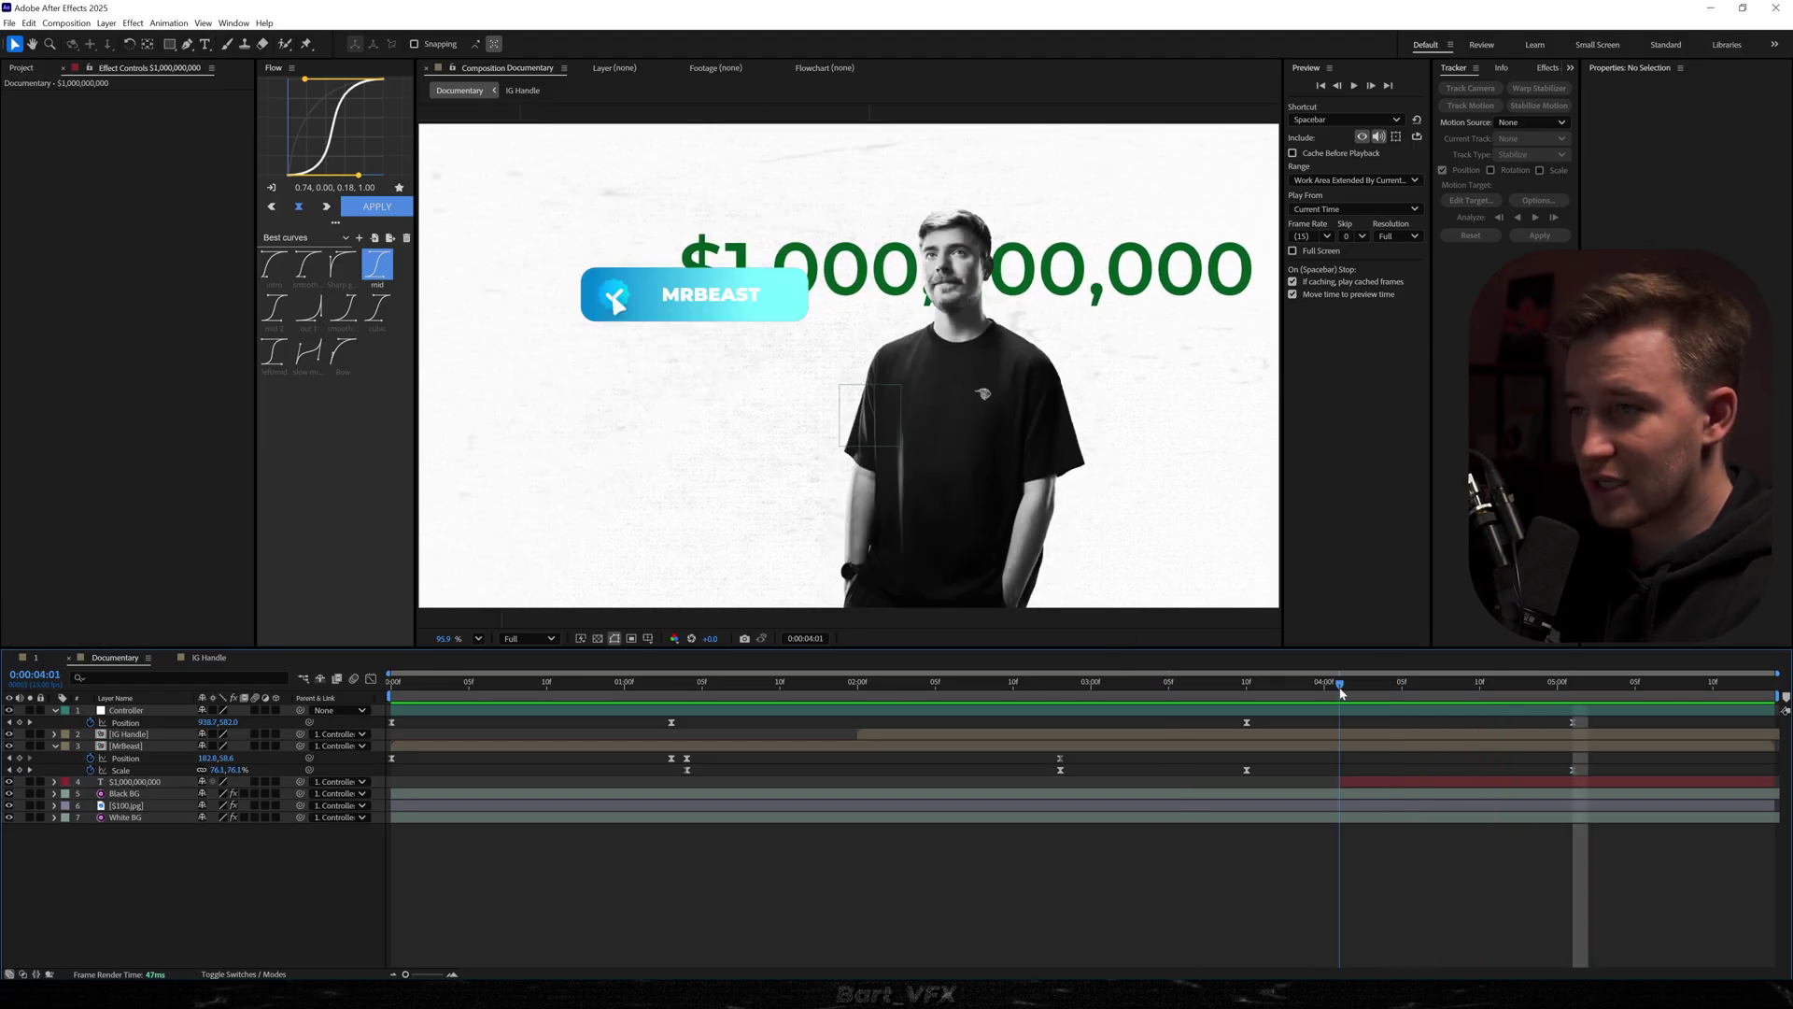
{"action": "left_click", "coordinate": [1389, 785]}
{"action": "key", "text": "ctrl+space"}
{"action": "type", "text": "mb"}
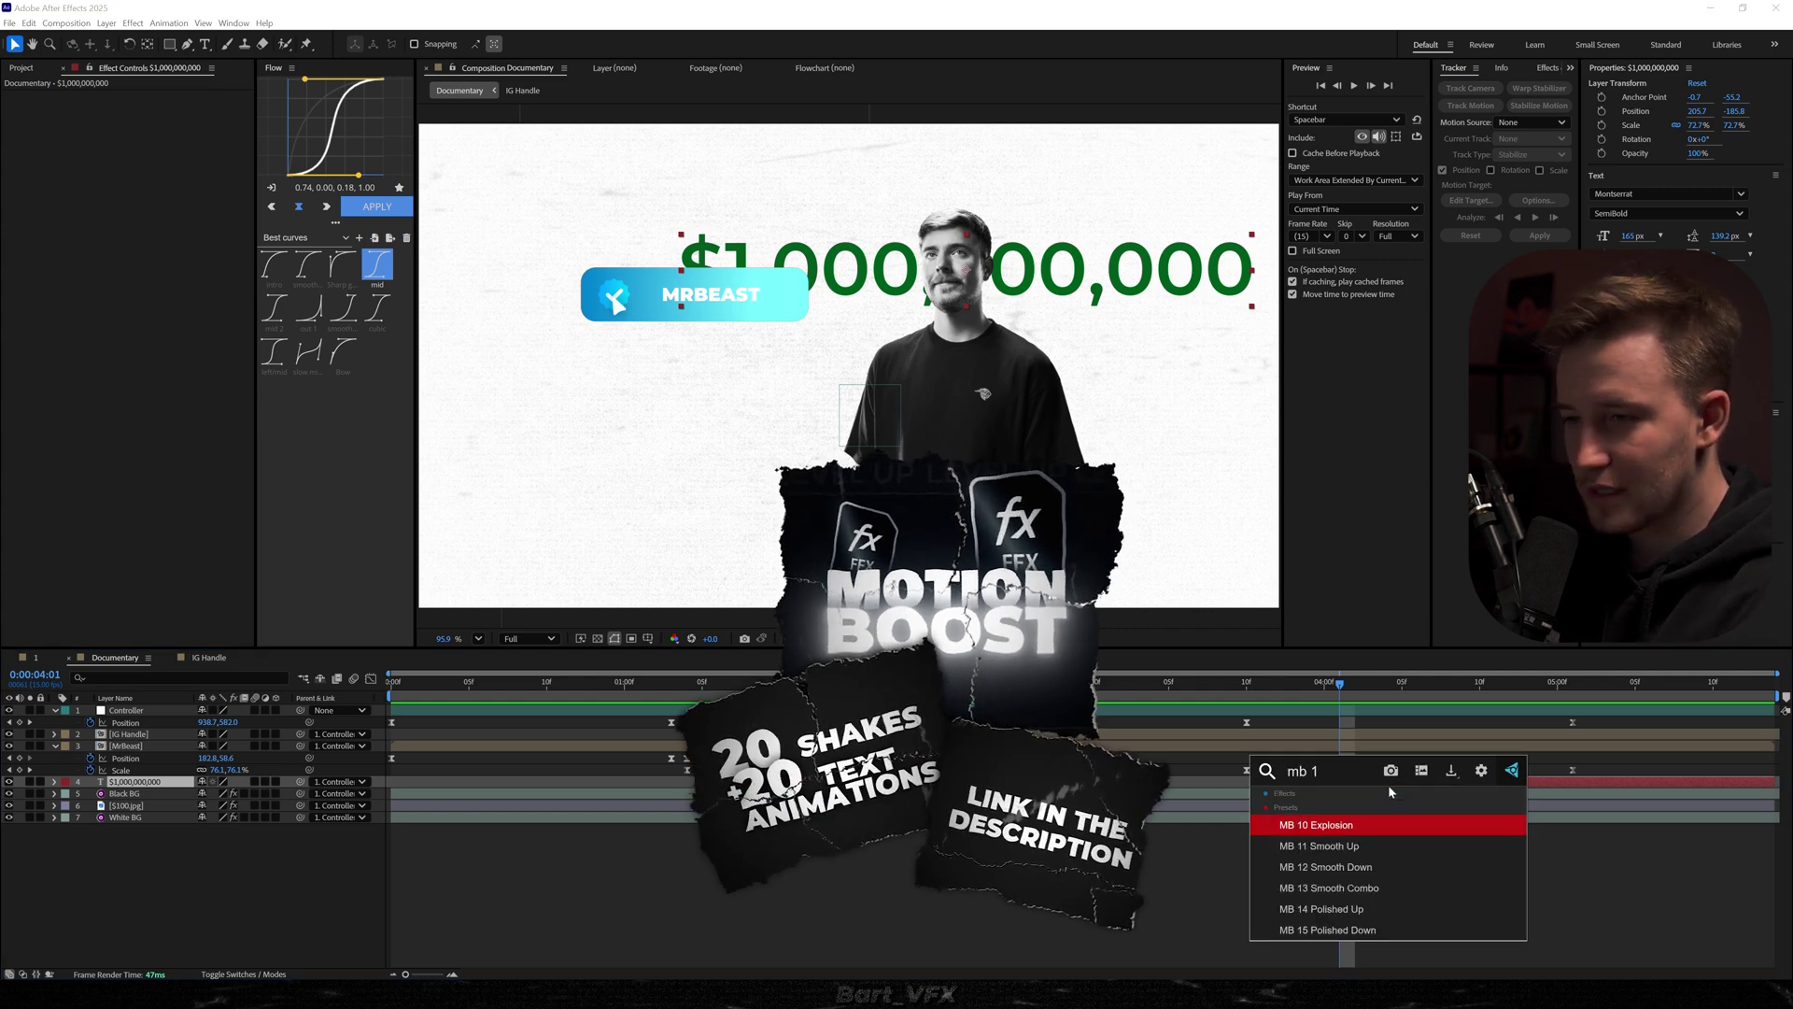
{"action": "type", "text": " 1"}
{"action": "key", "text": "Return"}
{"action": "key", "text": "space"}
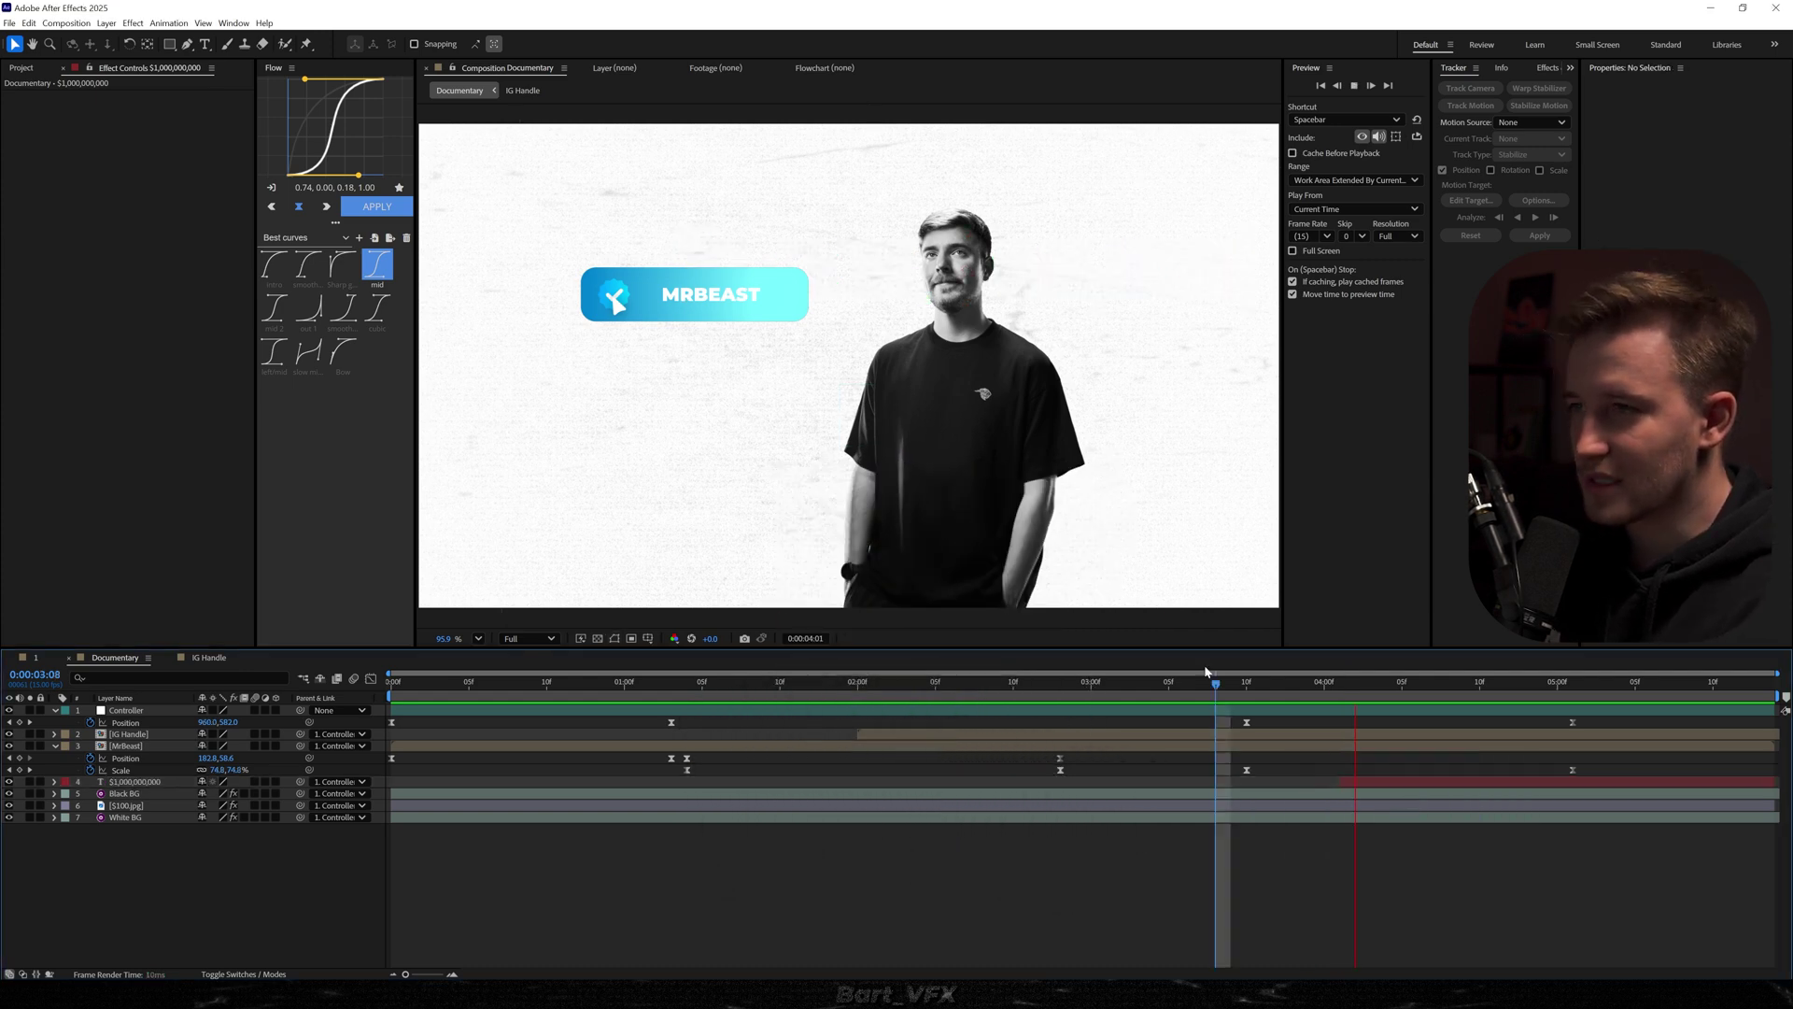
Keyframe the White BG layer's Invert Blend With Original from 0% at 0:00:04:03 to 100% at 0:00:04:09
{"action": "left_click", "coordinate": [1261, 817]}
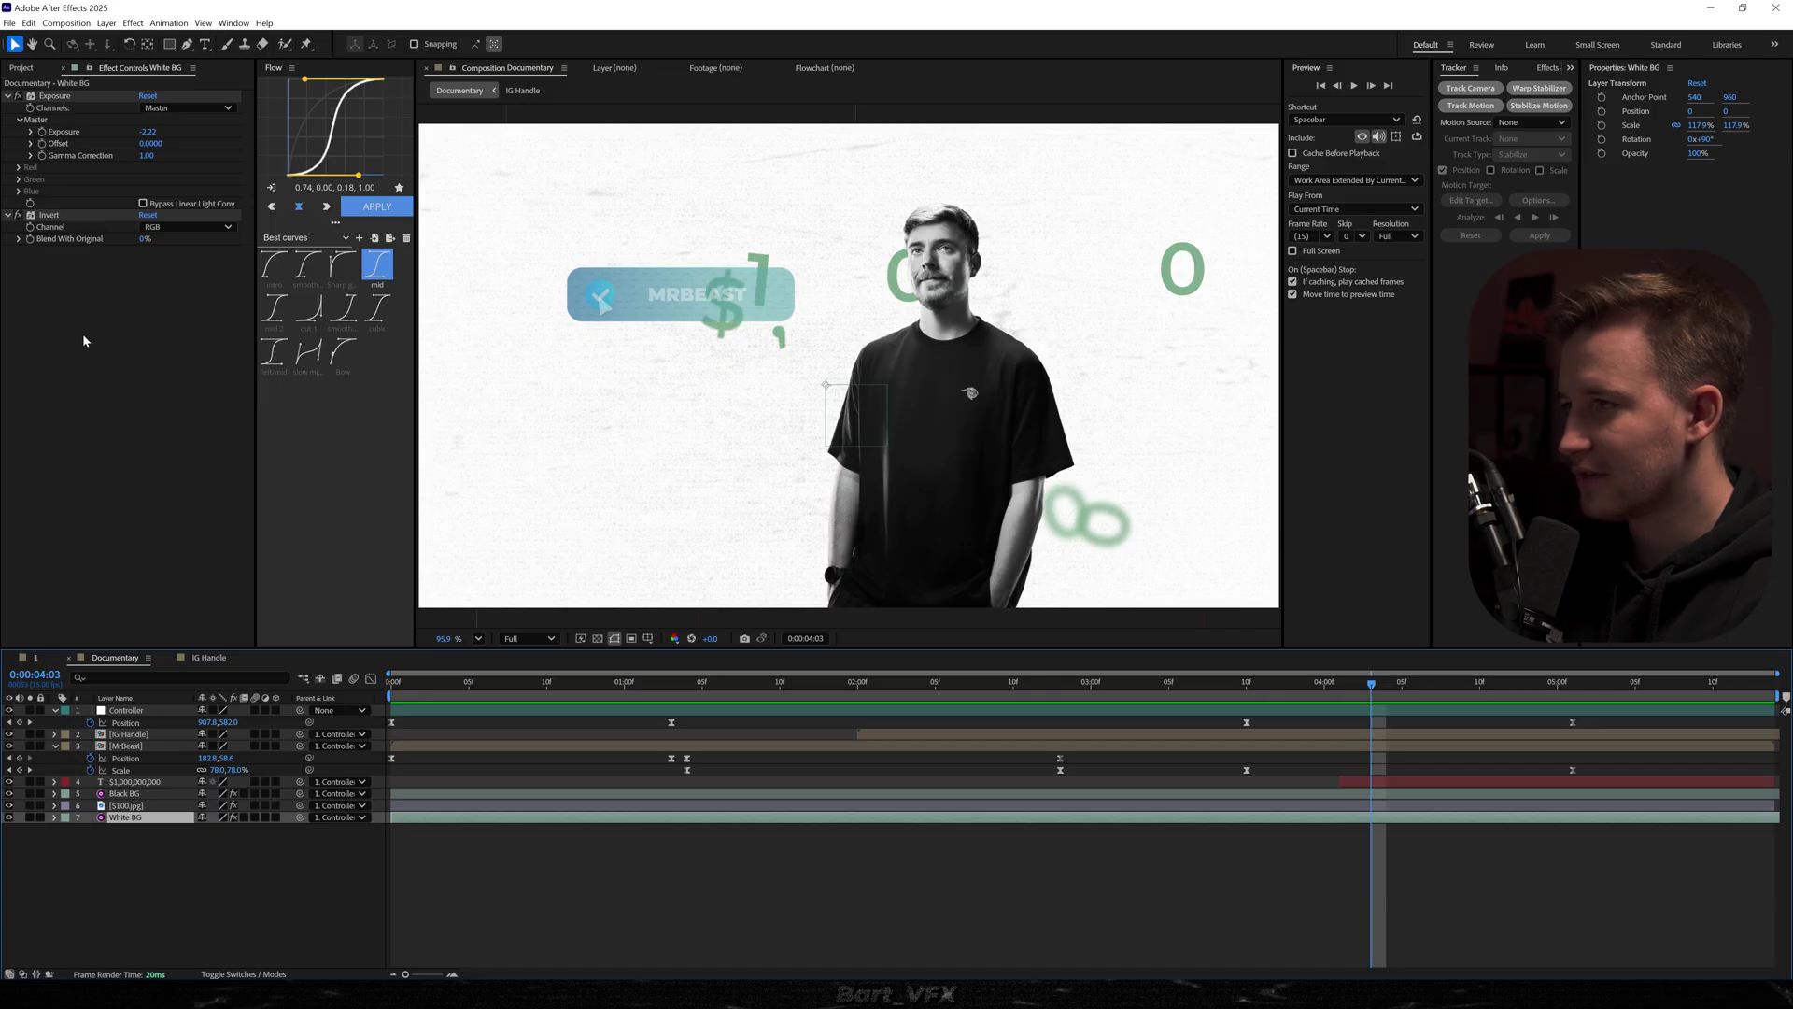
{"action": "left_click", "coordinate": [49, 214]}
{"action": "left_click", "coordinate": [1464, 674]}
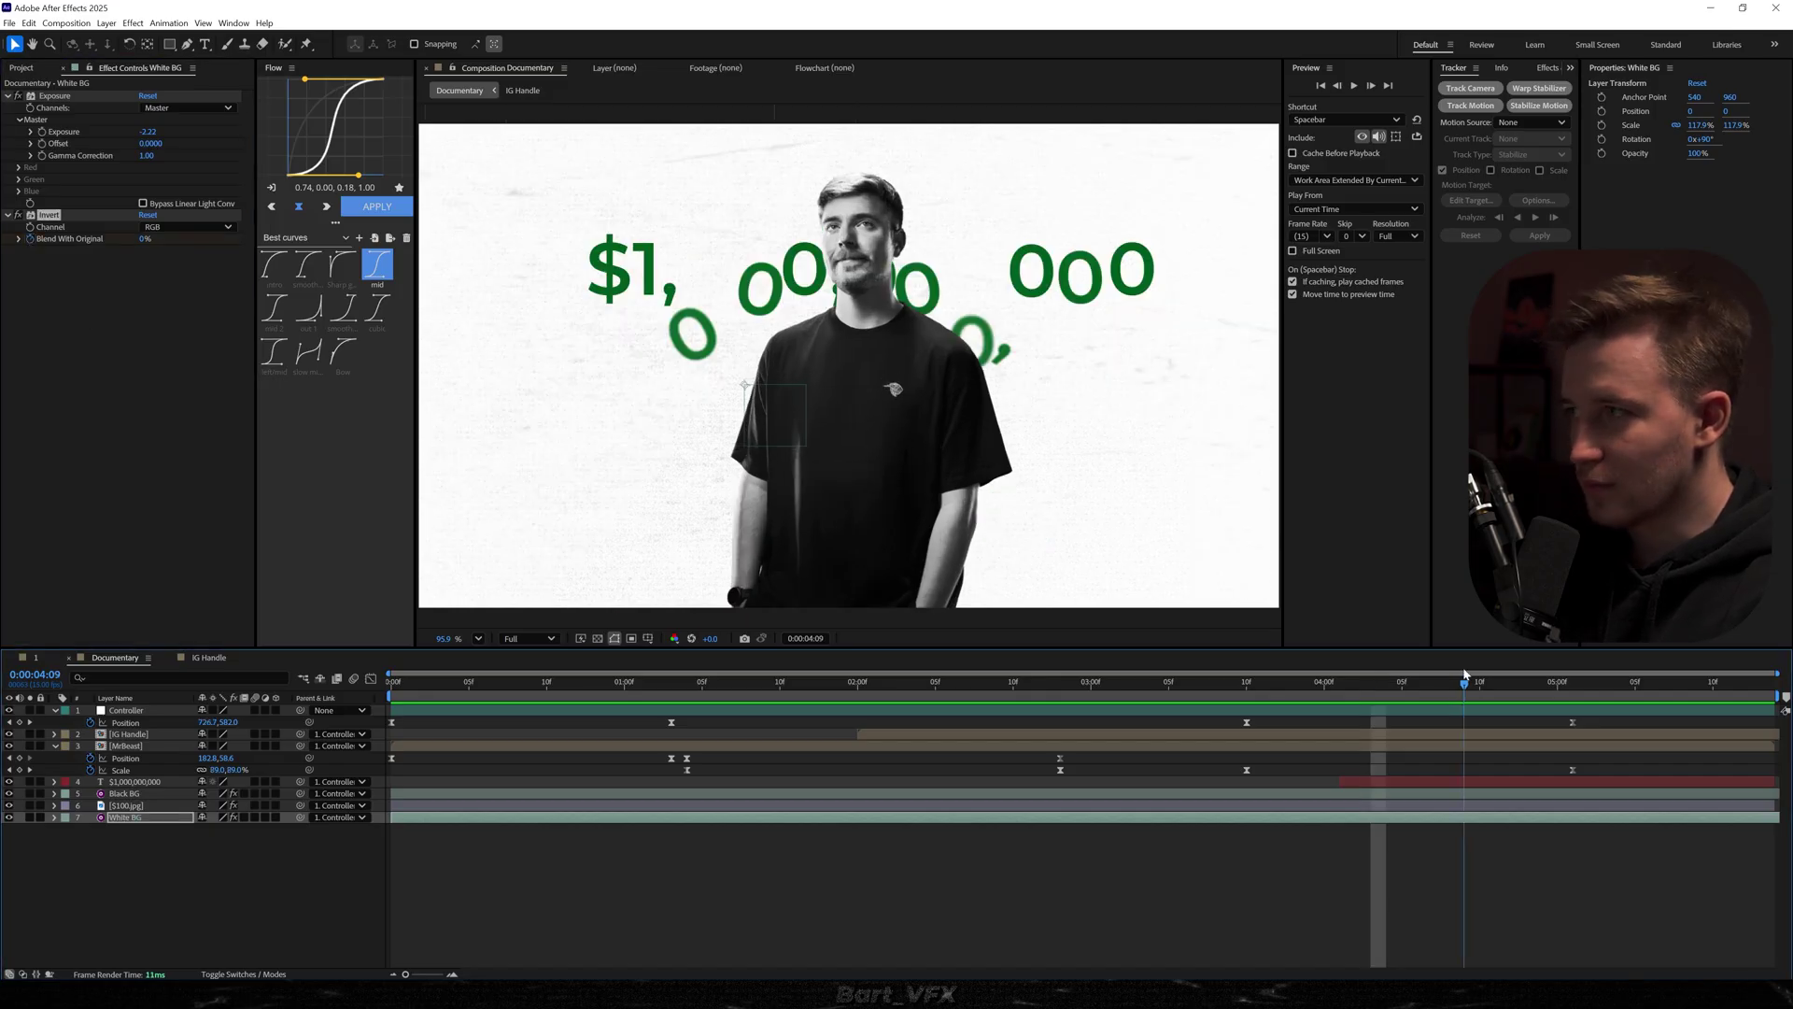
{"action": "left_click_drag", "start_coordinate": [140, 241], "coordinate": [397, 249]}
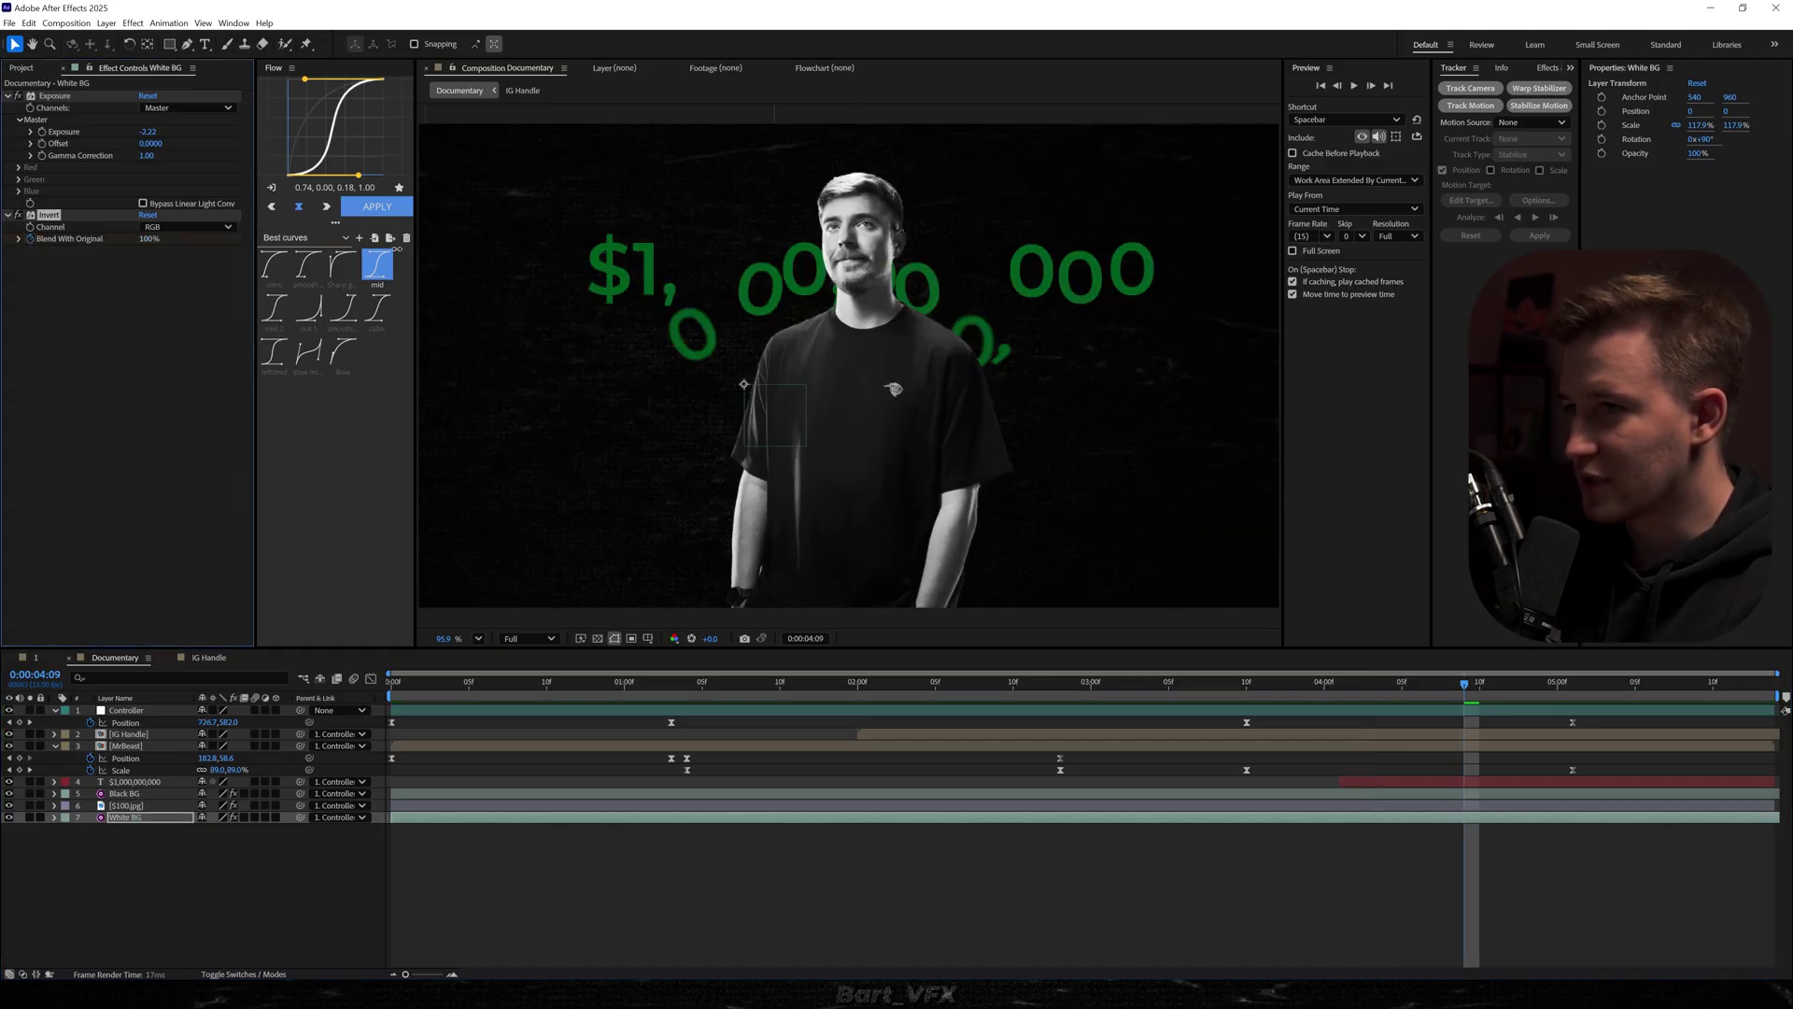
Ease White BG's two Blend With Original keyframes and shift them to 0:00:04:02 and 0:00:04:08
{"action": "key", "text": "space"}
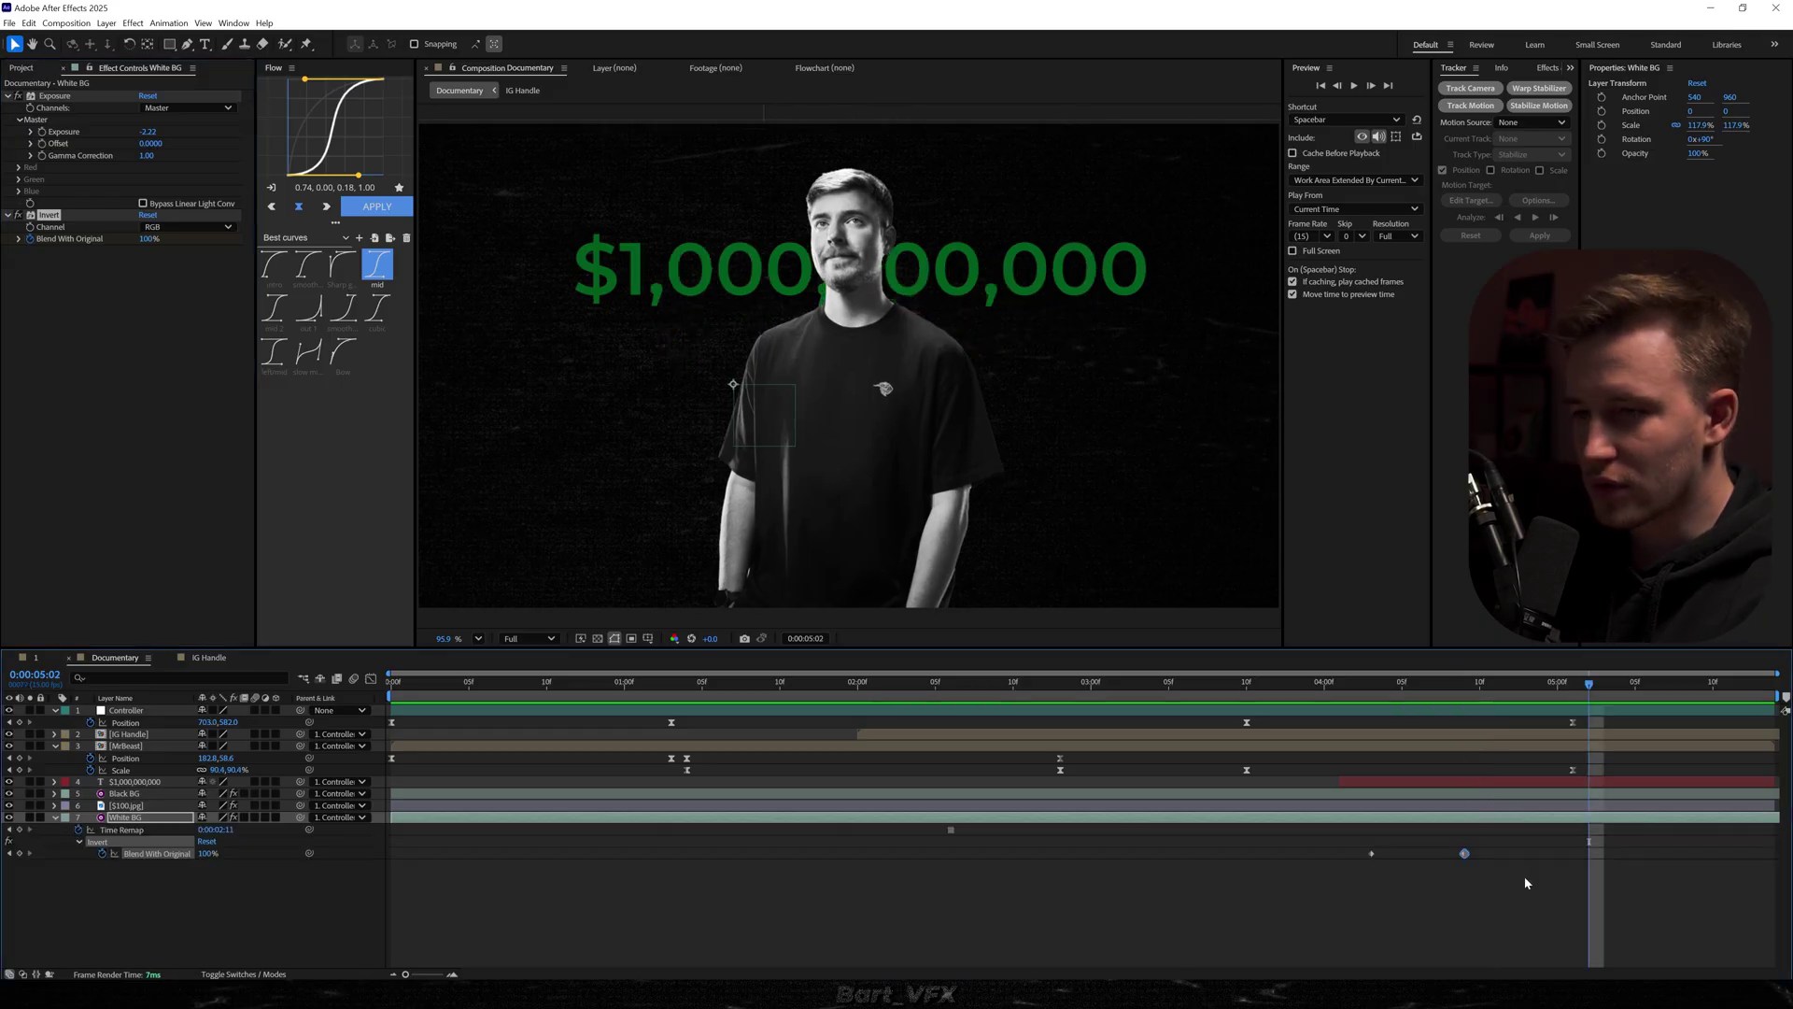
{"action": "left_click_drag", "start_coordinate": [1258, 881], "coordinate": [1459, 858]}
{"action": "left_click_drag", "start_coordinate": [1354, 688], "coordinate": [1573, 688]}
{"action": "left_click", "coordinate": [1319, 926]}
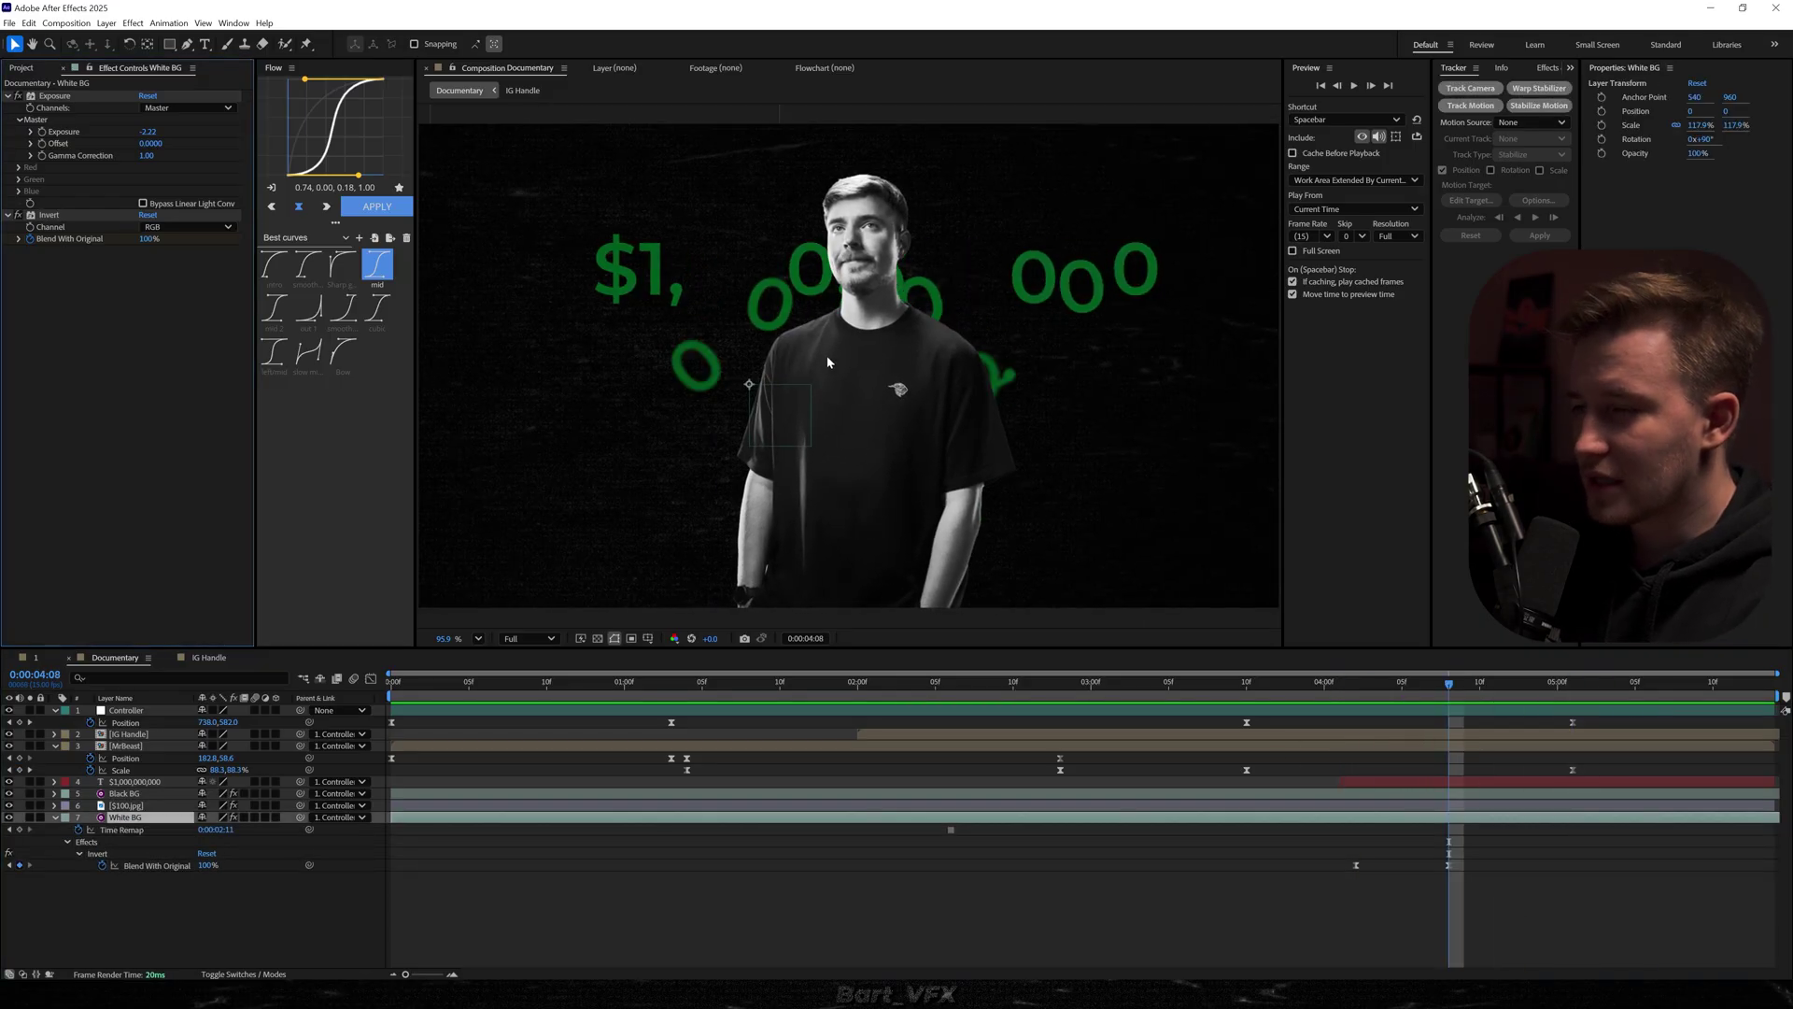
Try recolouring the White BG layer with a Fill effect
{"action": "key", "text": "ctrl+space"}
{"action": "type", "text": "fill"}
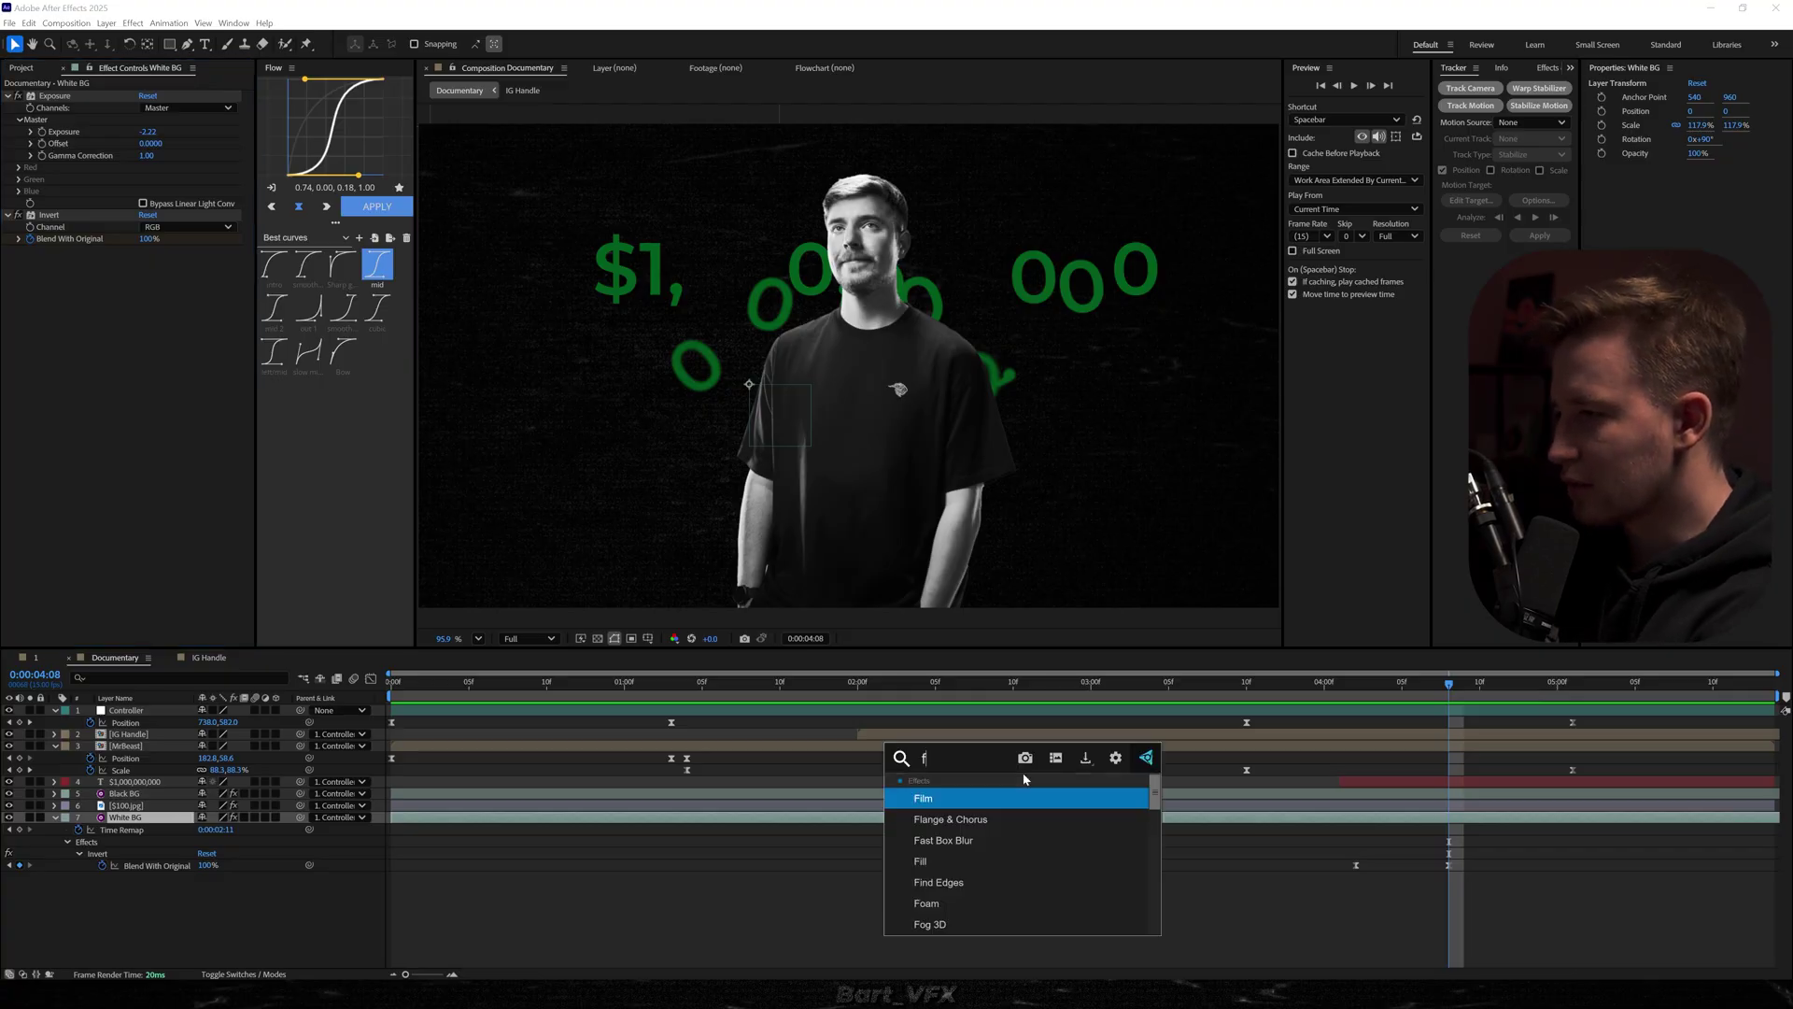
{"action": "key", "text": "Return"}
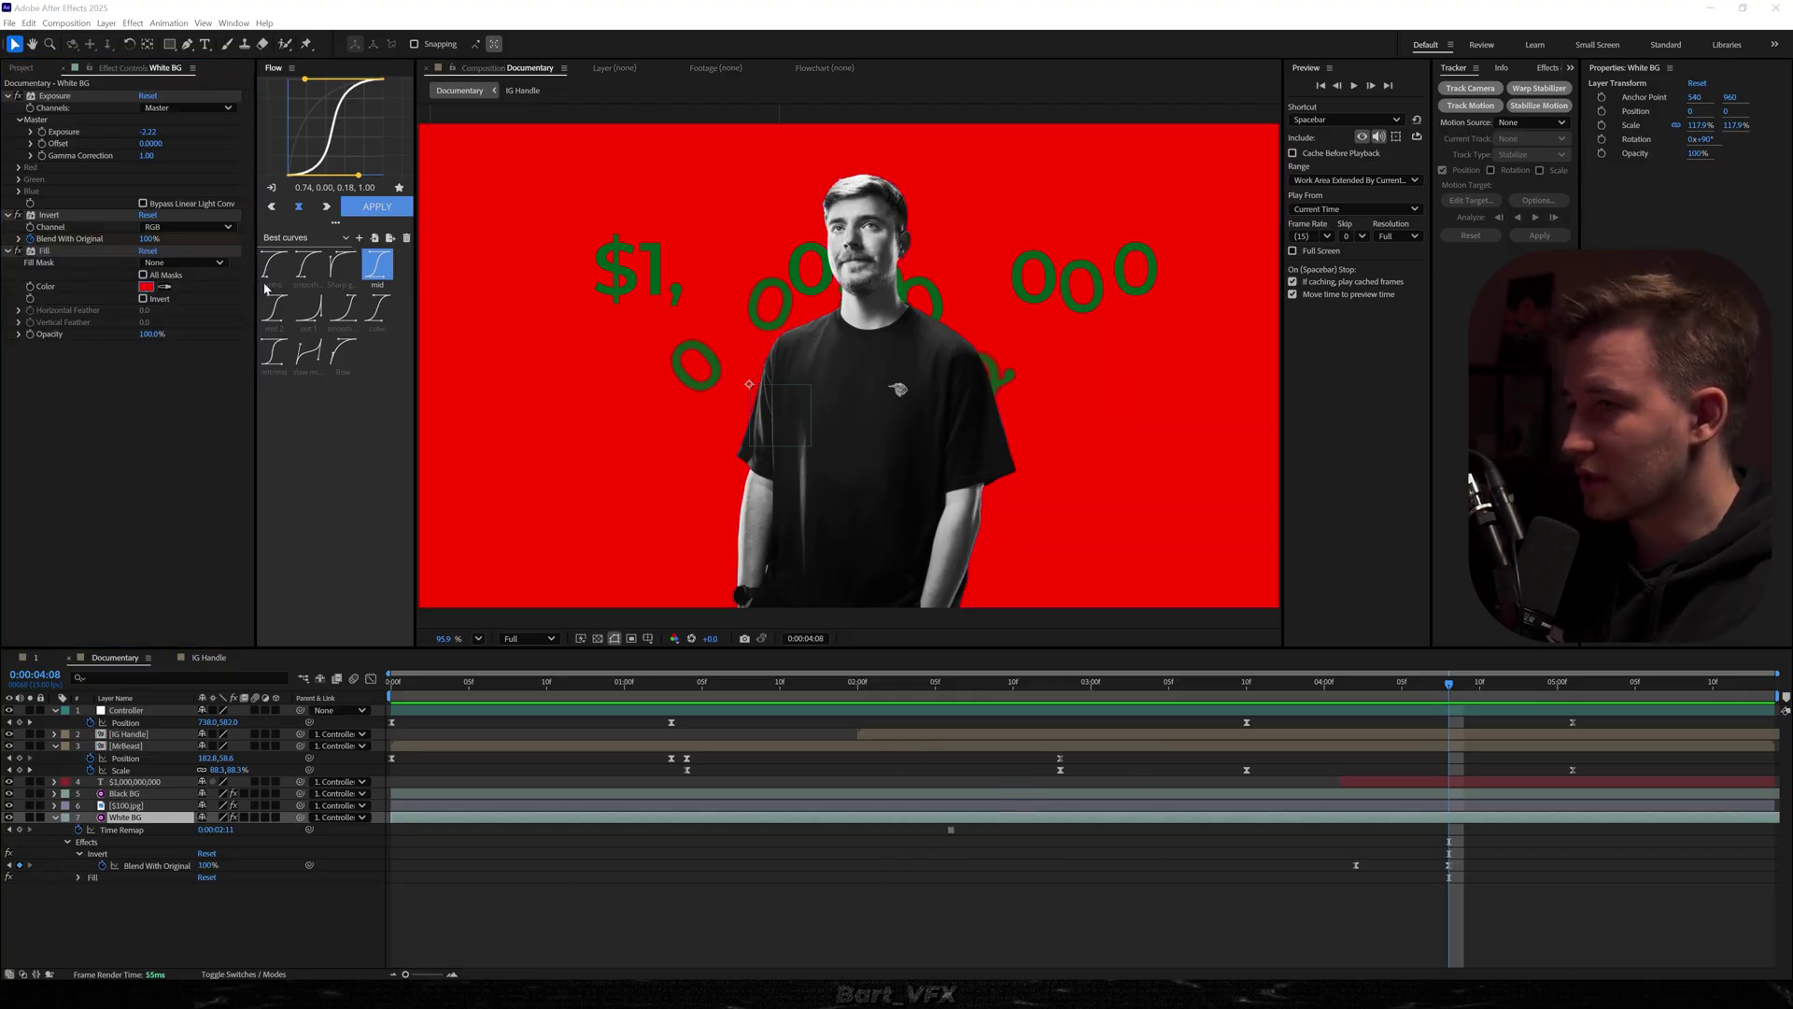
{"action": "left_click", "coordinate": [147, 285]}
{"action": "left_click", "coordinate": [1055, 383]}
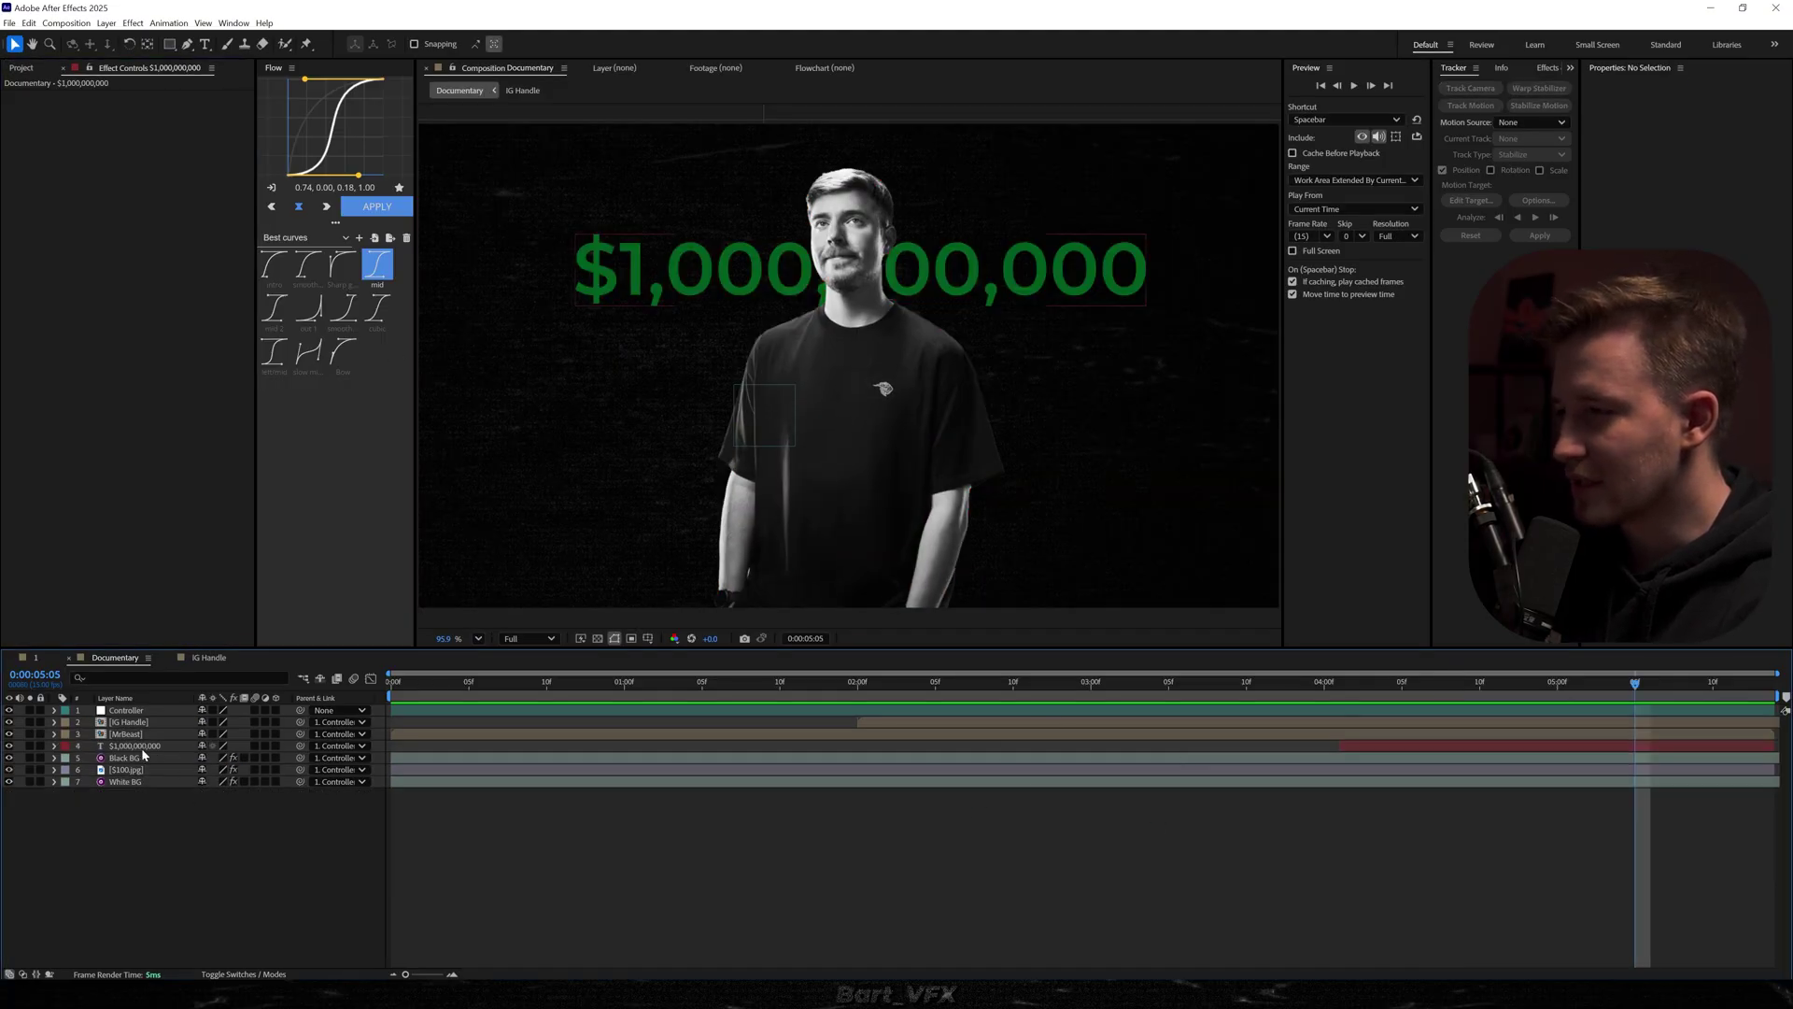
Apply the CC Light Sweep effect to the $1,000,000,000 text layer
{"action": "left_click", "coordinate": [145, 746]}
{"action": "key", "text": "ctrl+space"}
{"action": "type", "text": "c light s"}
{"action": "key", "text": "Return"}
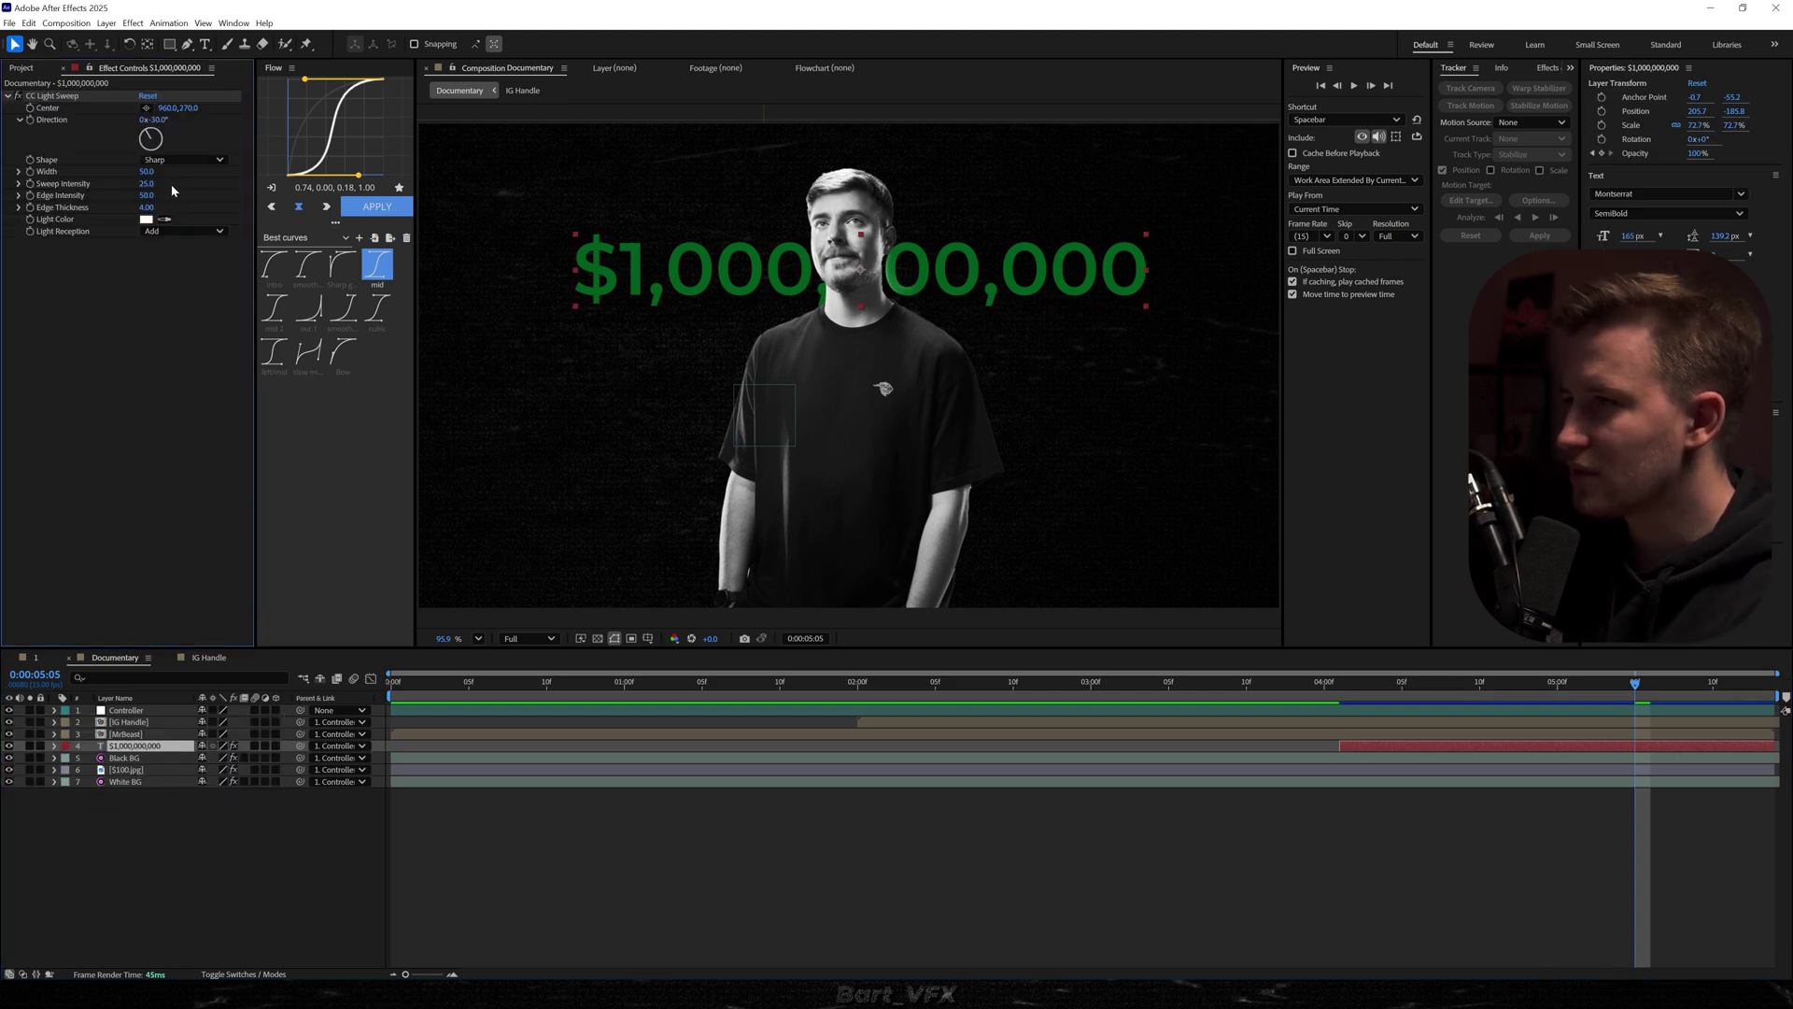
Set the light sweep to Smooth shape, width 285, sweep intensity 100 and edge thickness 0, then preview the composition
{"action": "left_click", "coordinate": [168, 161]}
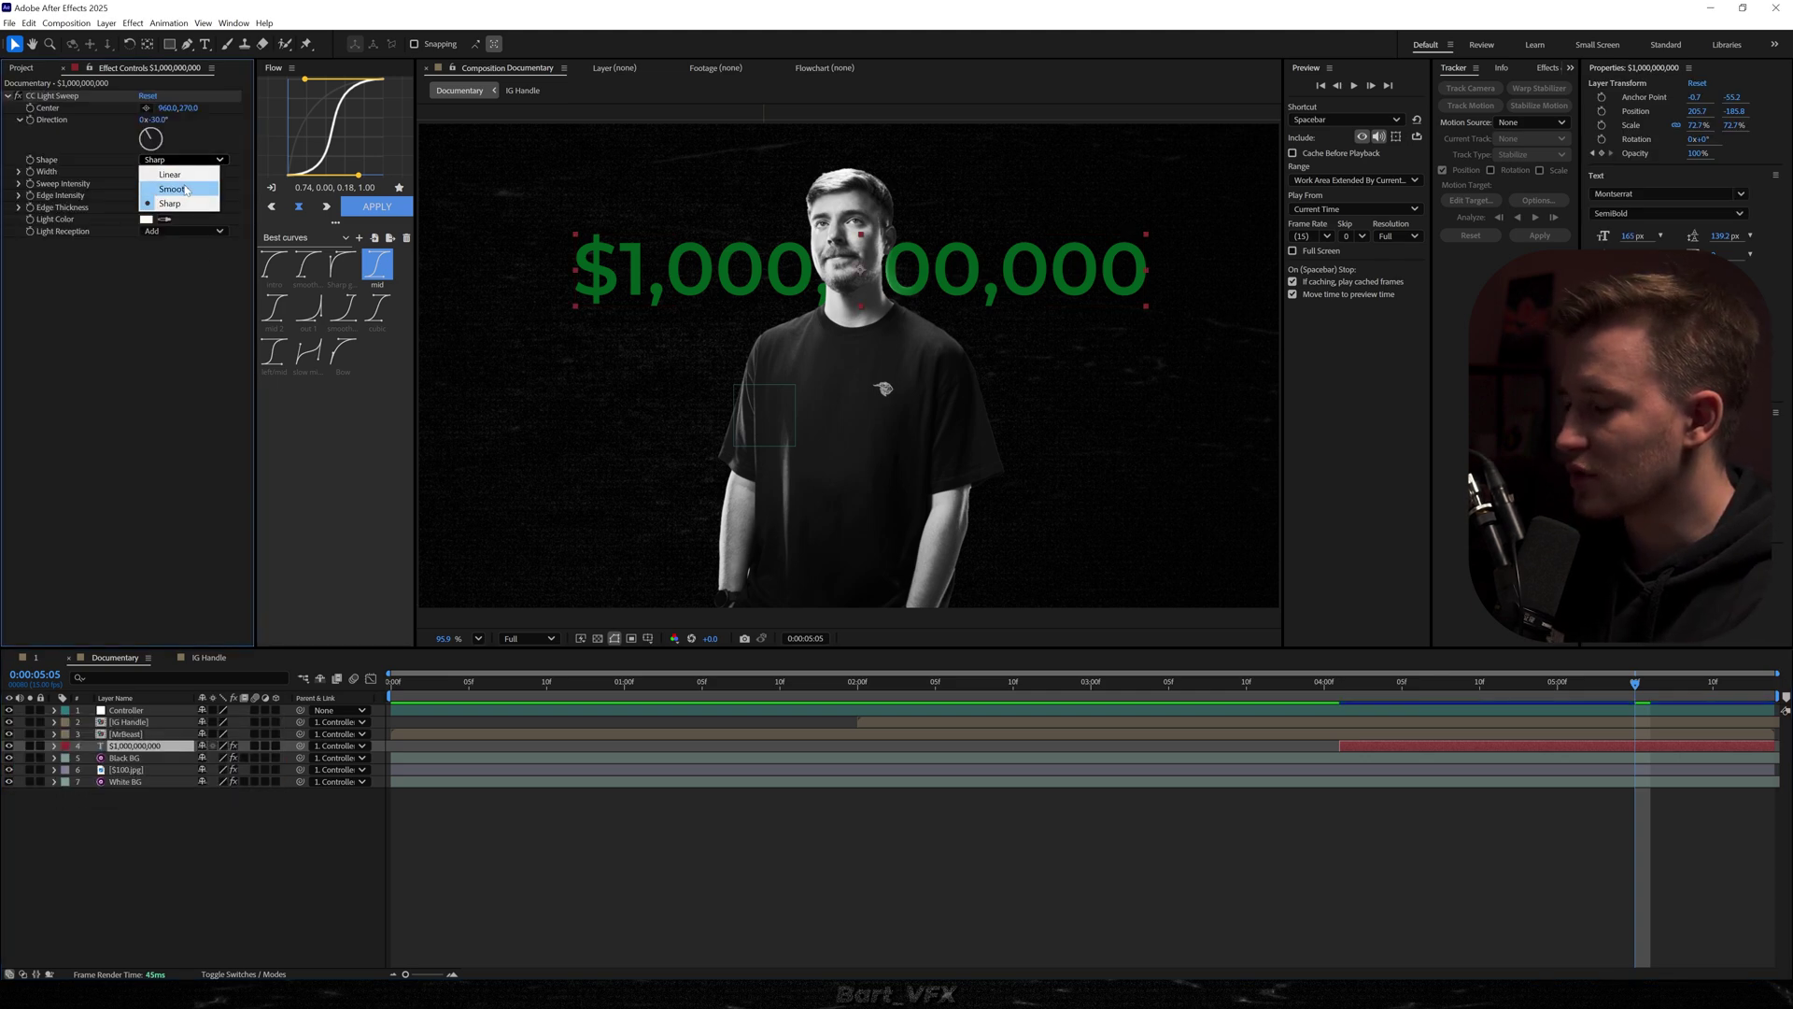
{"action": "left_click", "coordinate": [152, 191]}
{"action": "left_click_drag", "start_coordinate": [149, 186], "coordinate": [166, 180]}
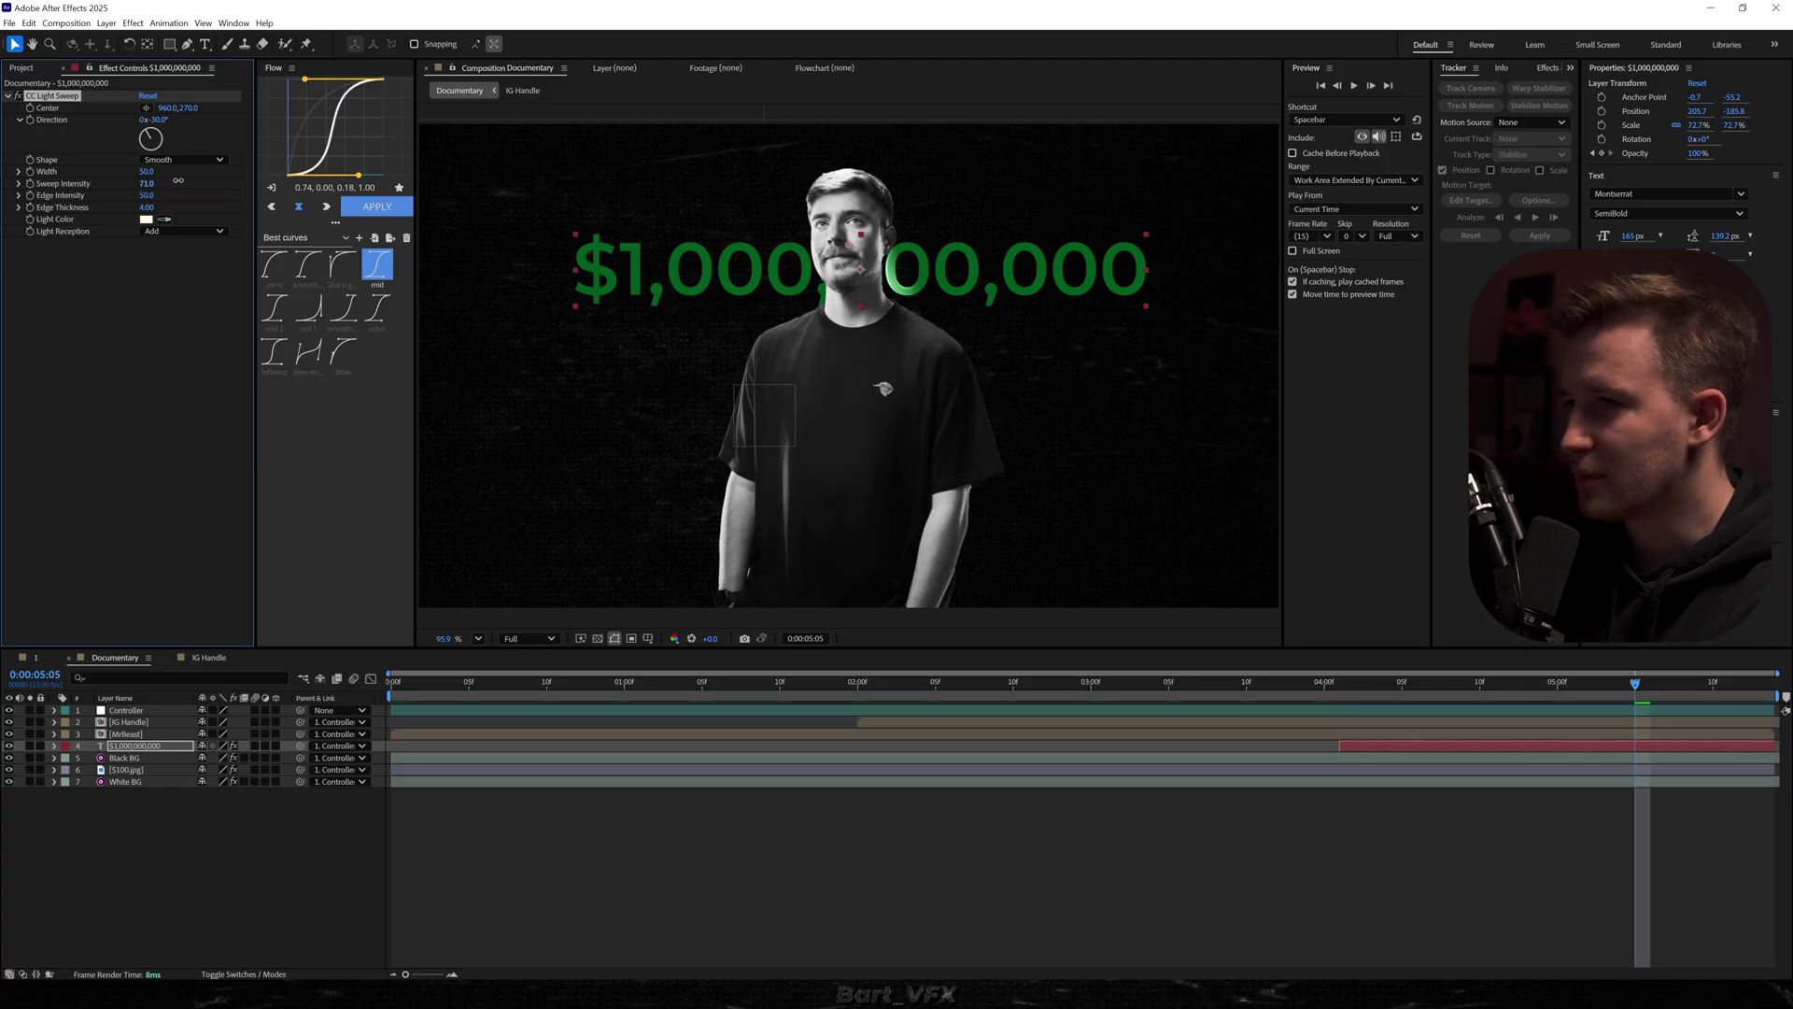
{"action": "left_click_drag", "start_coordinate": [147, 171], "coordinate": [180, 172]}
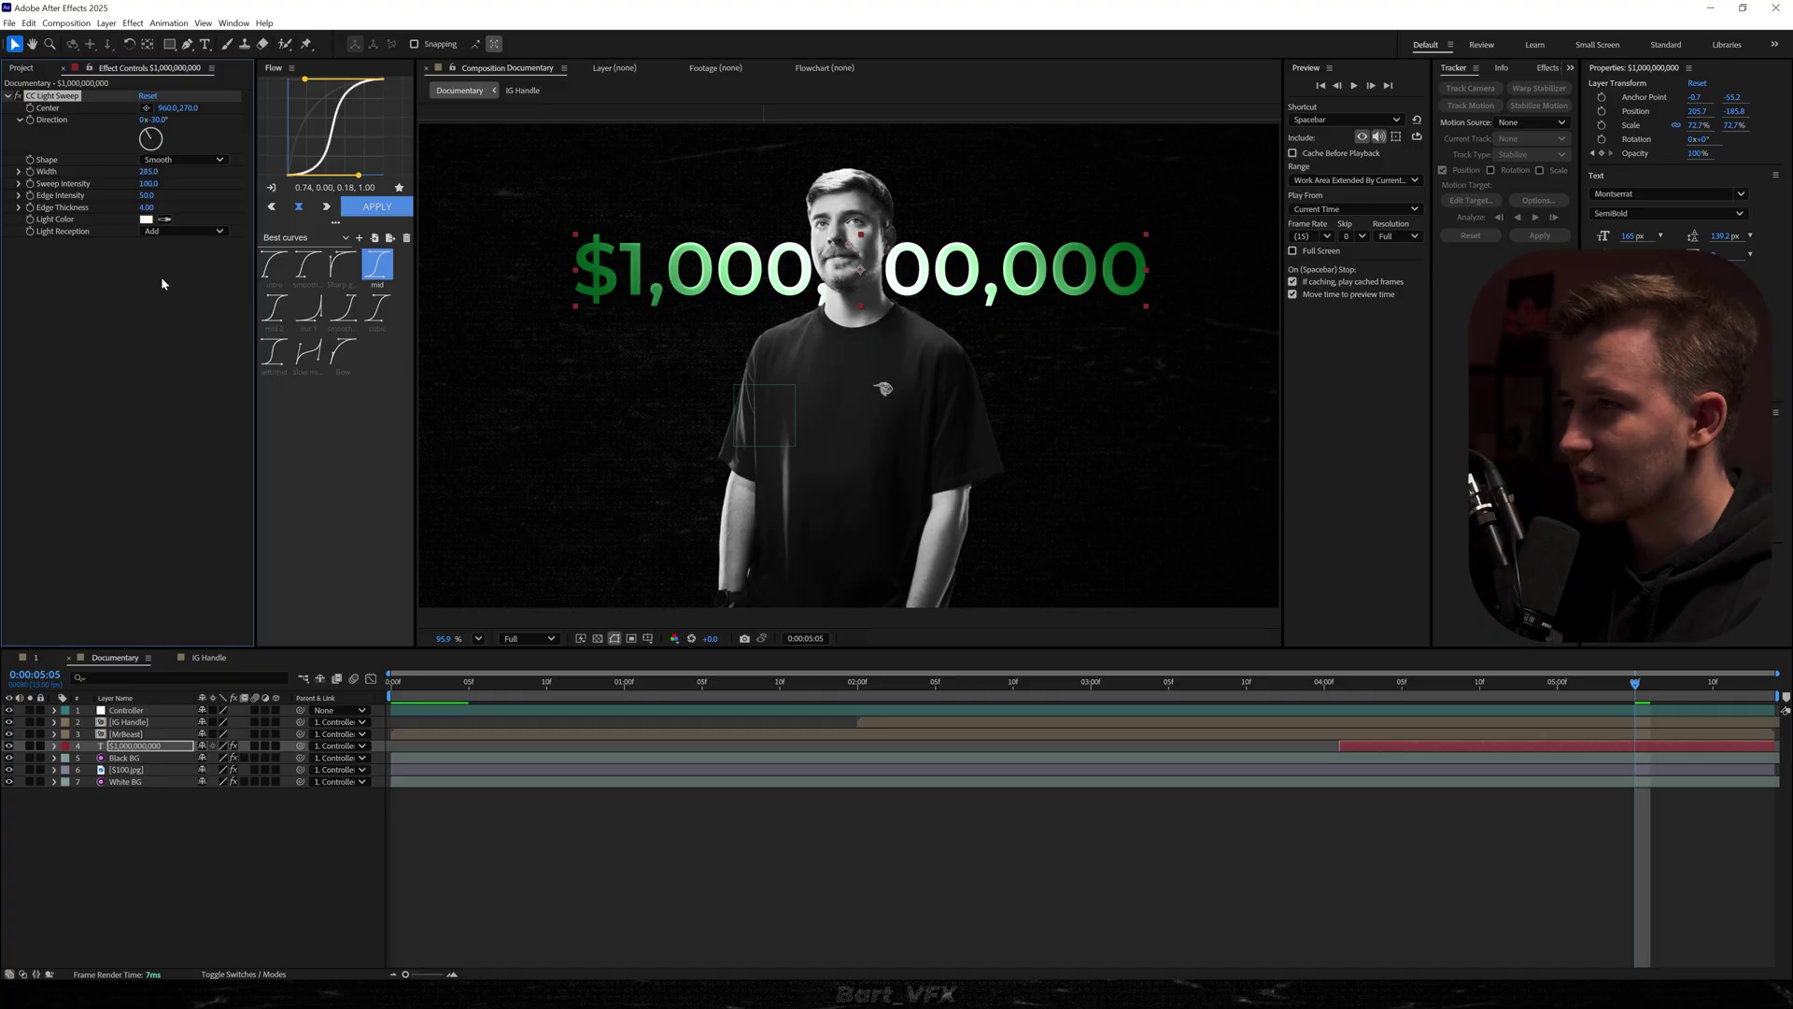
{"action": "left_click_drag", "start_coordinate": [146, 207], "coordinate": [115, 209]}
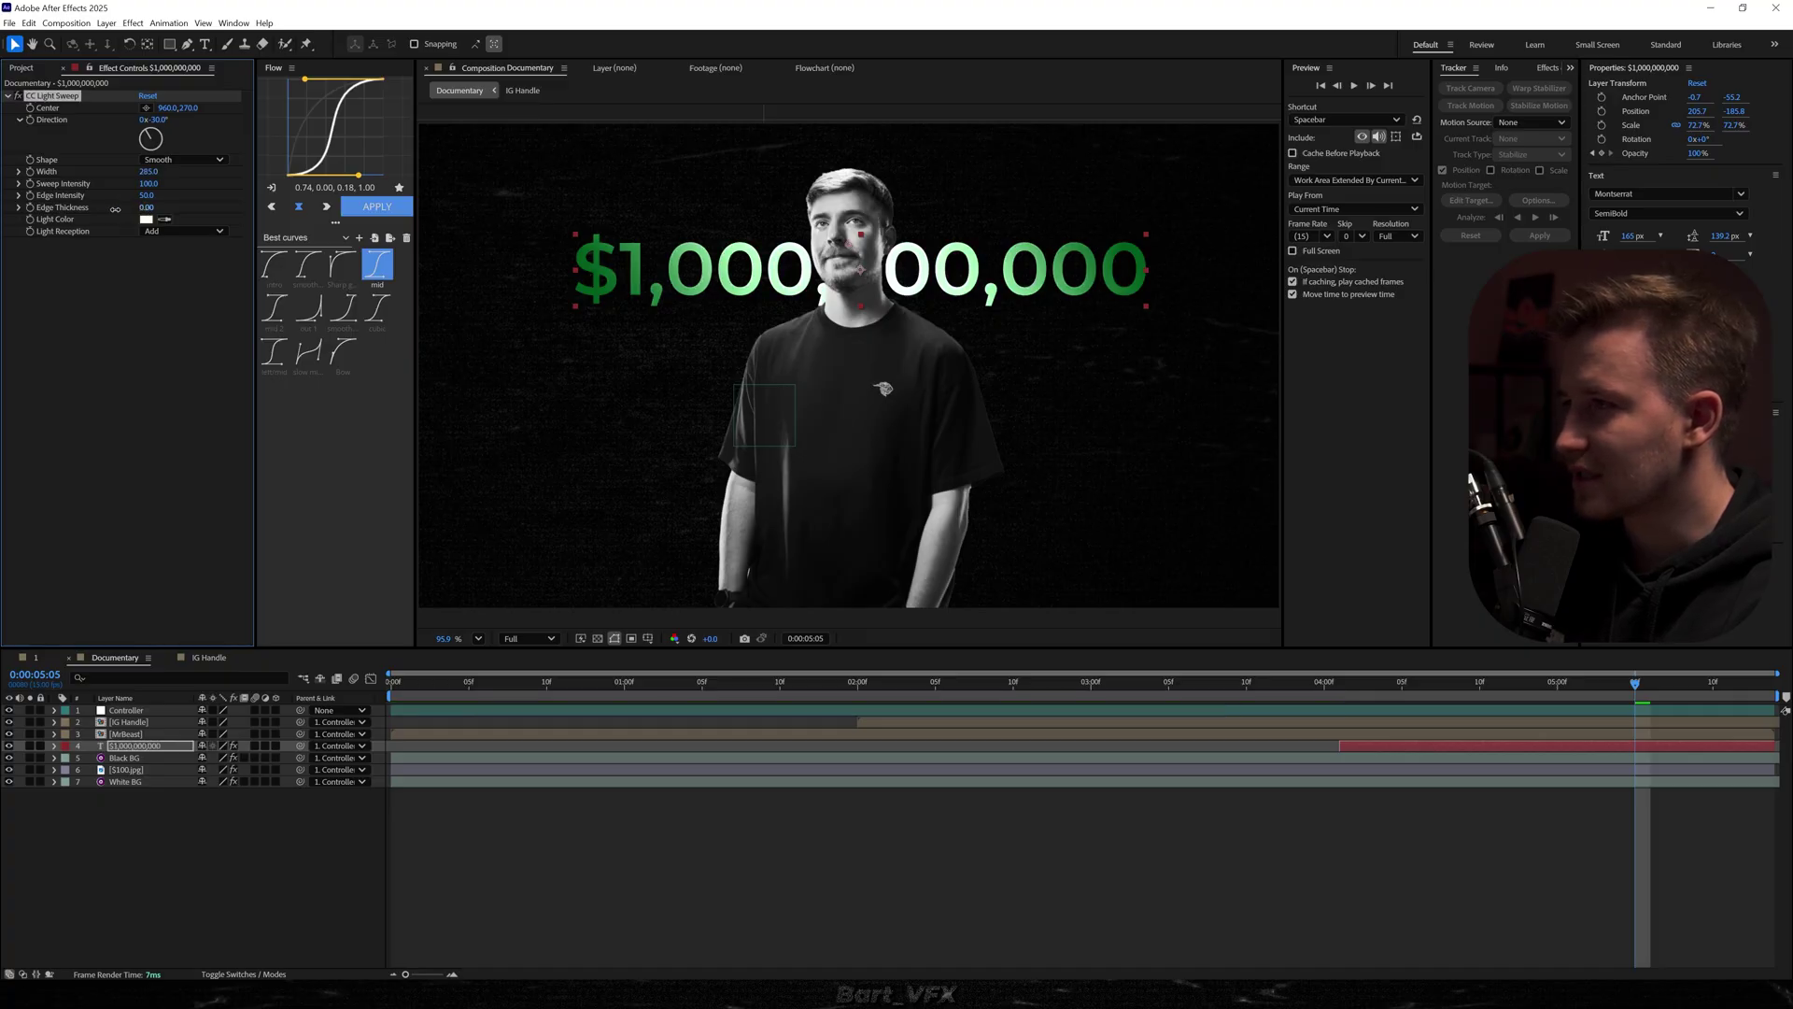
{"action": "left_click", "coordinate": [940, 894]}
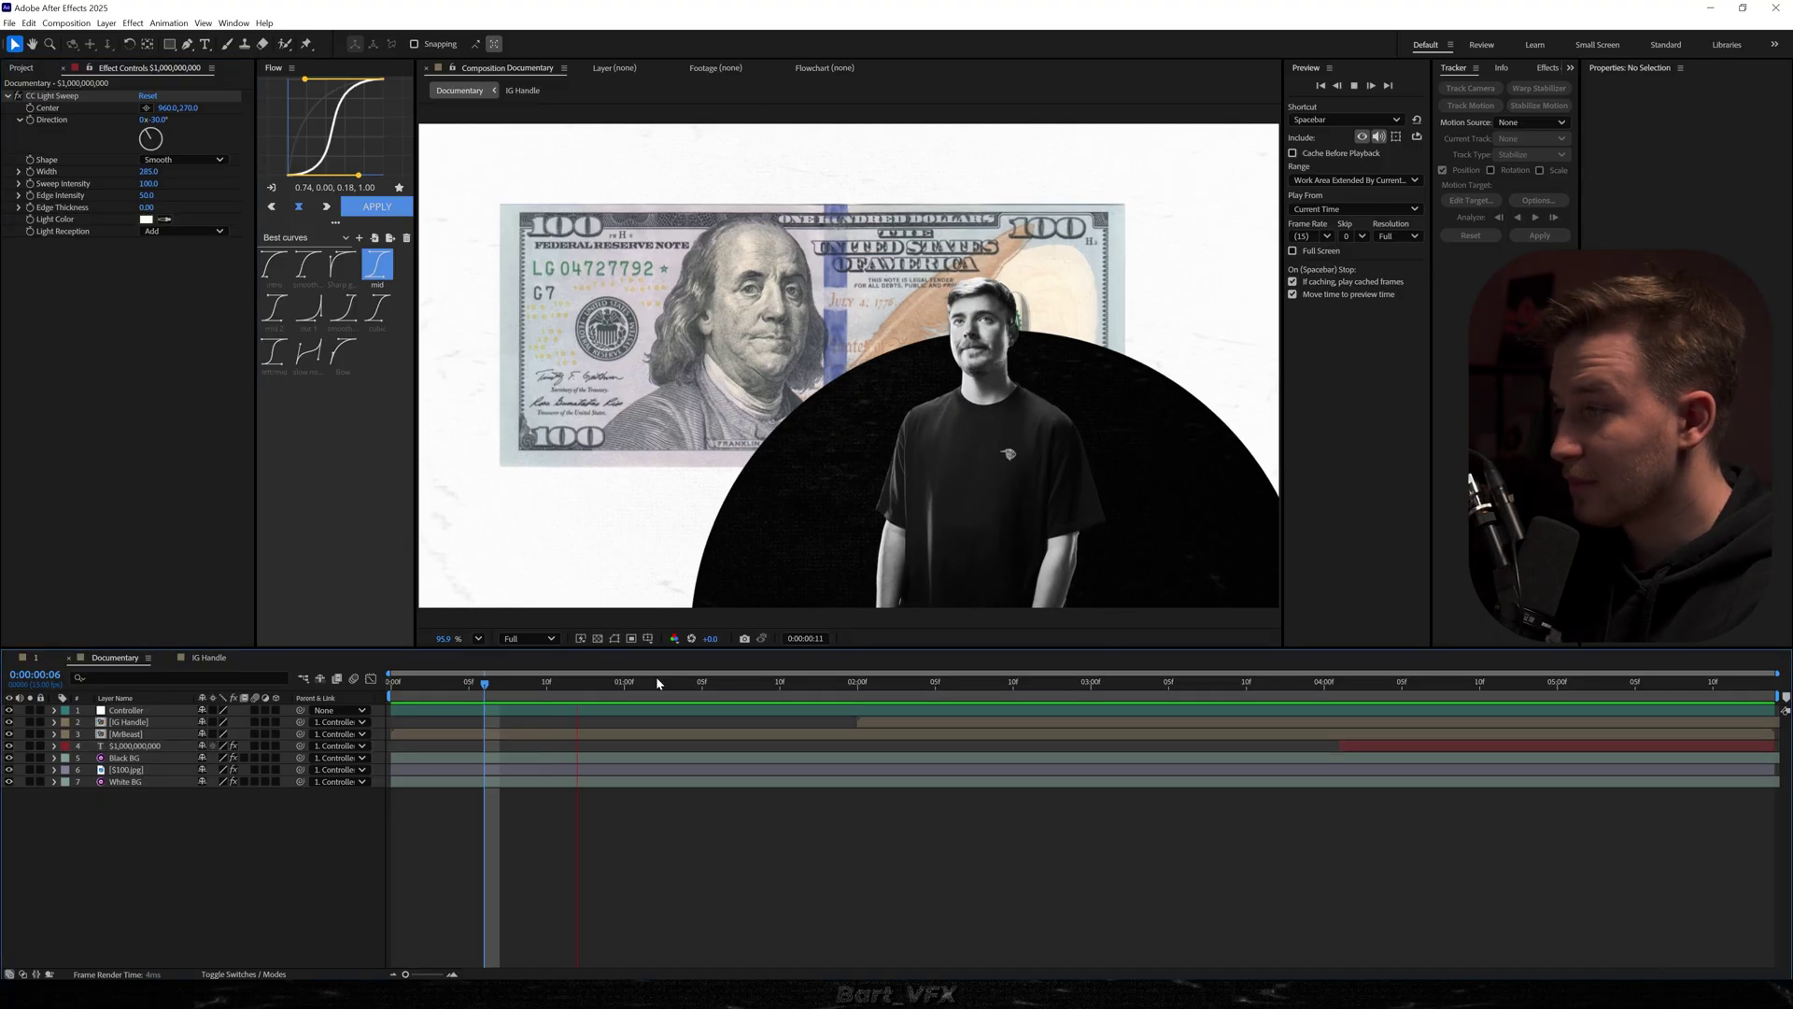
{"action": "key", "text": "space"}
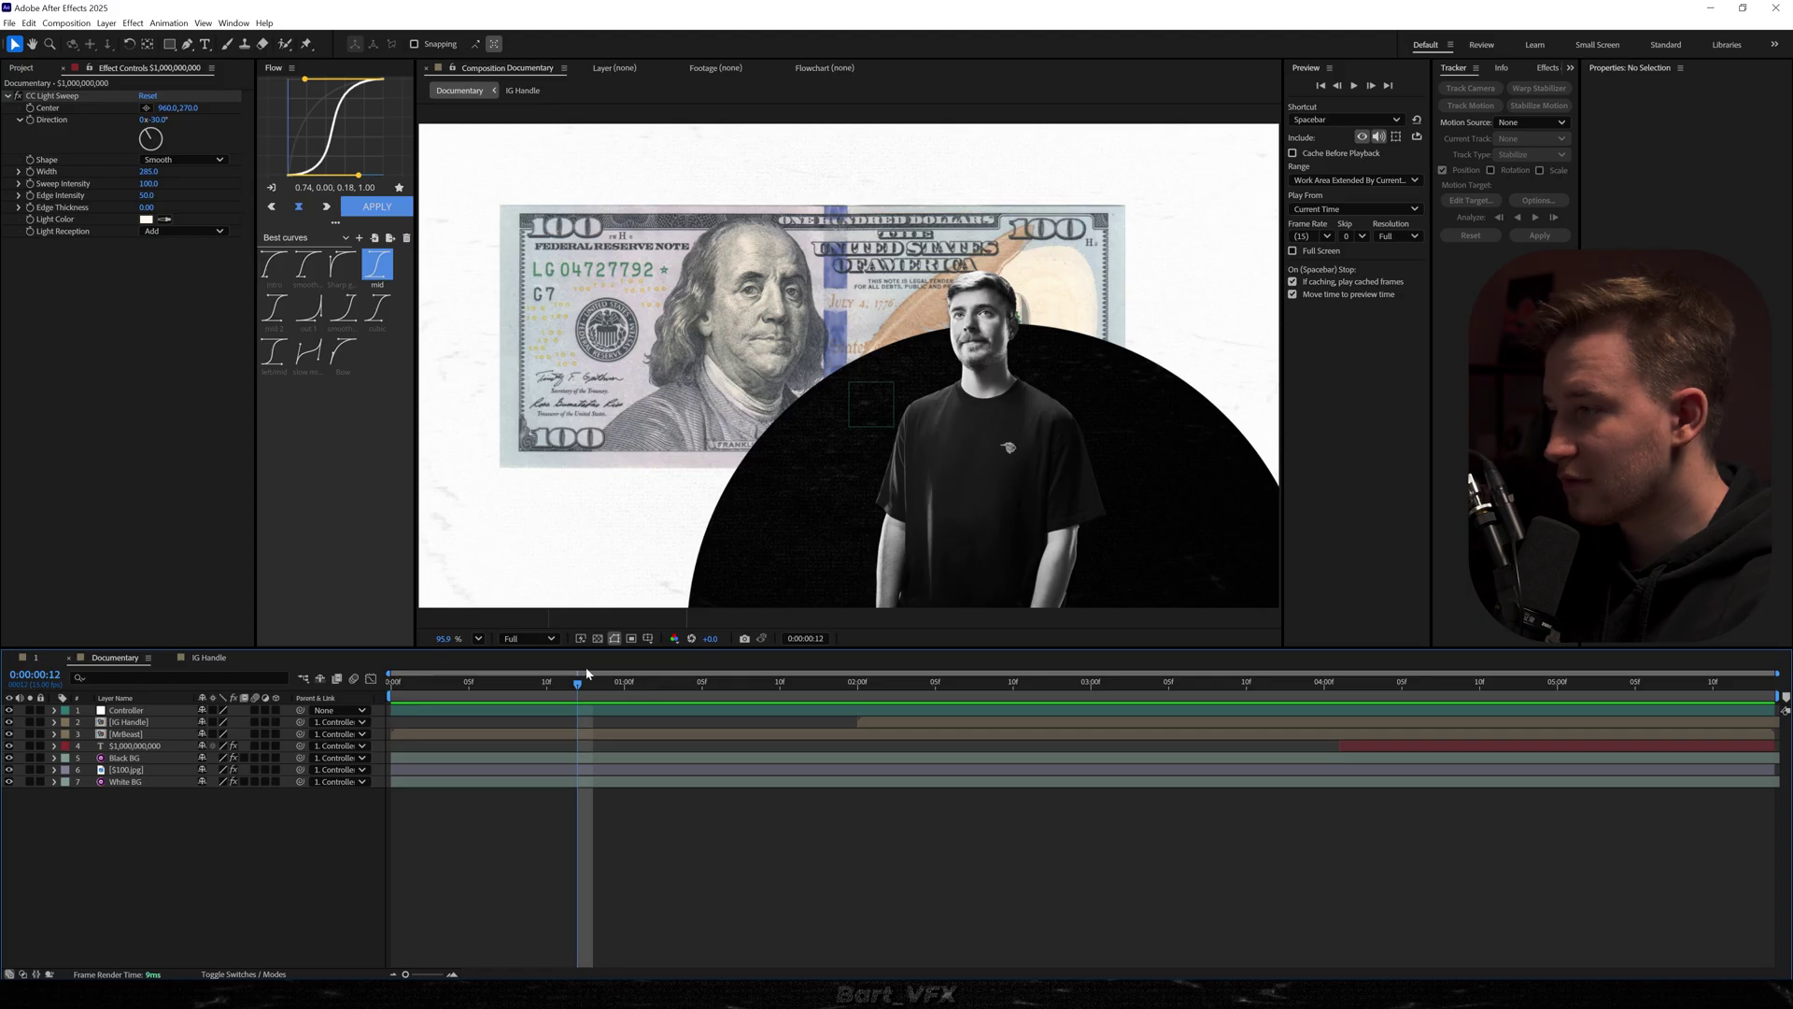
Add a wiggle expression with a frequency of 1 to the Controller layer's Position
{"action": "key", "text": "space"}
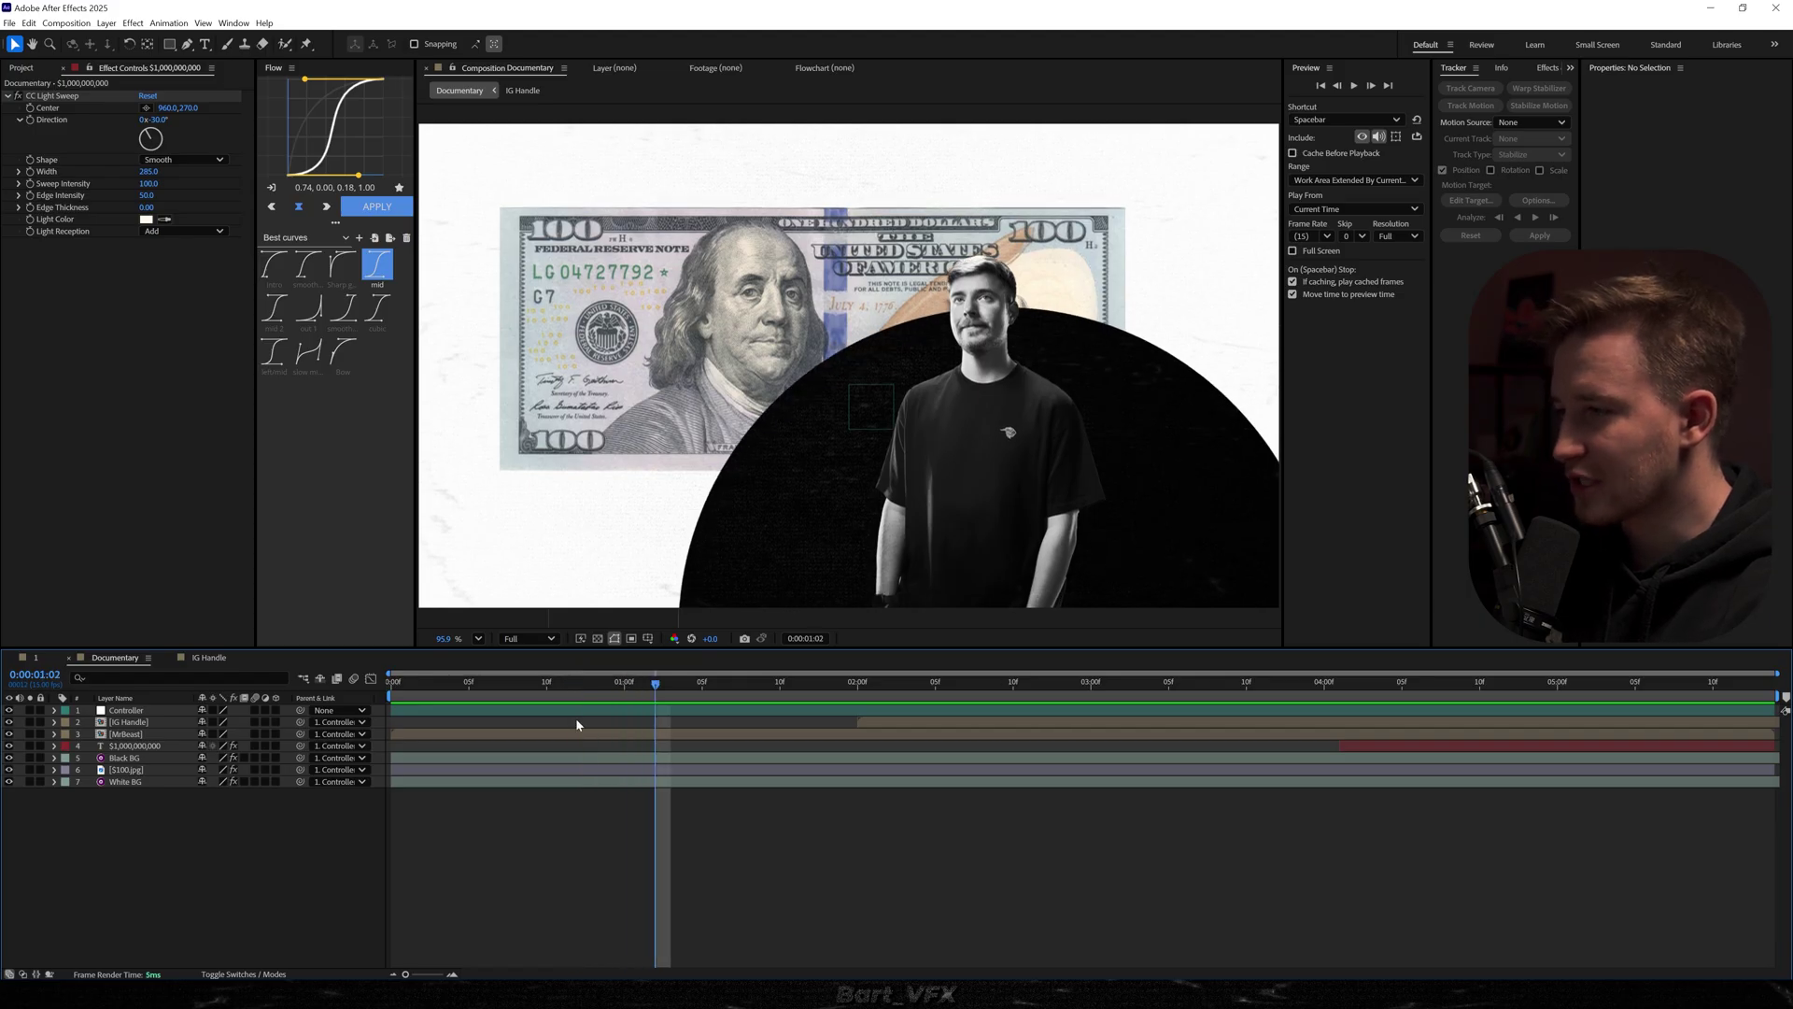
{"action": "left_click", "coordinate": [126, 711]}
{"action": "key", "text": "p"}
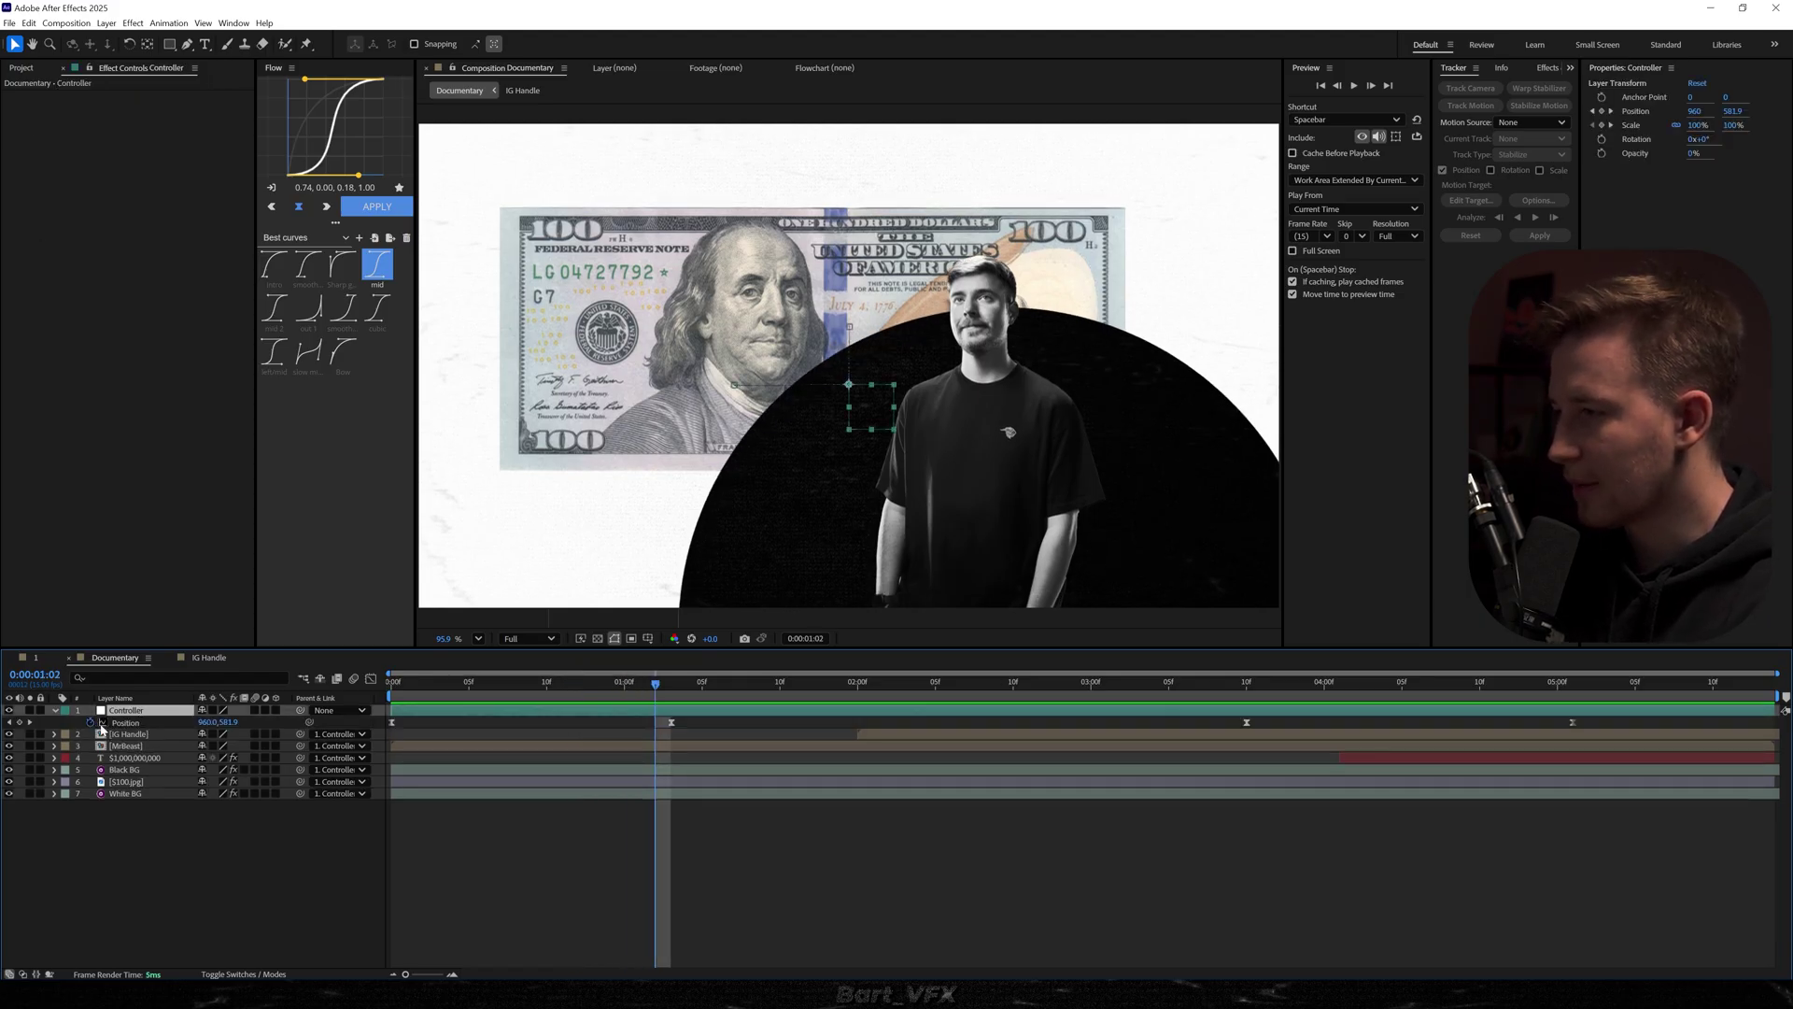
{"action": "left_click", "coordinate": [90, 722], "text": "alt"}
{"action": "type", "text": "wiggle()"}
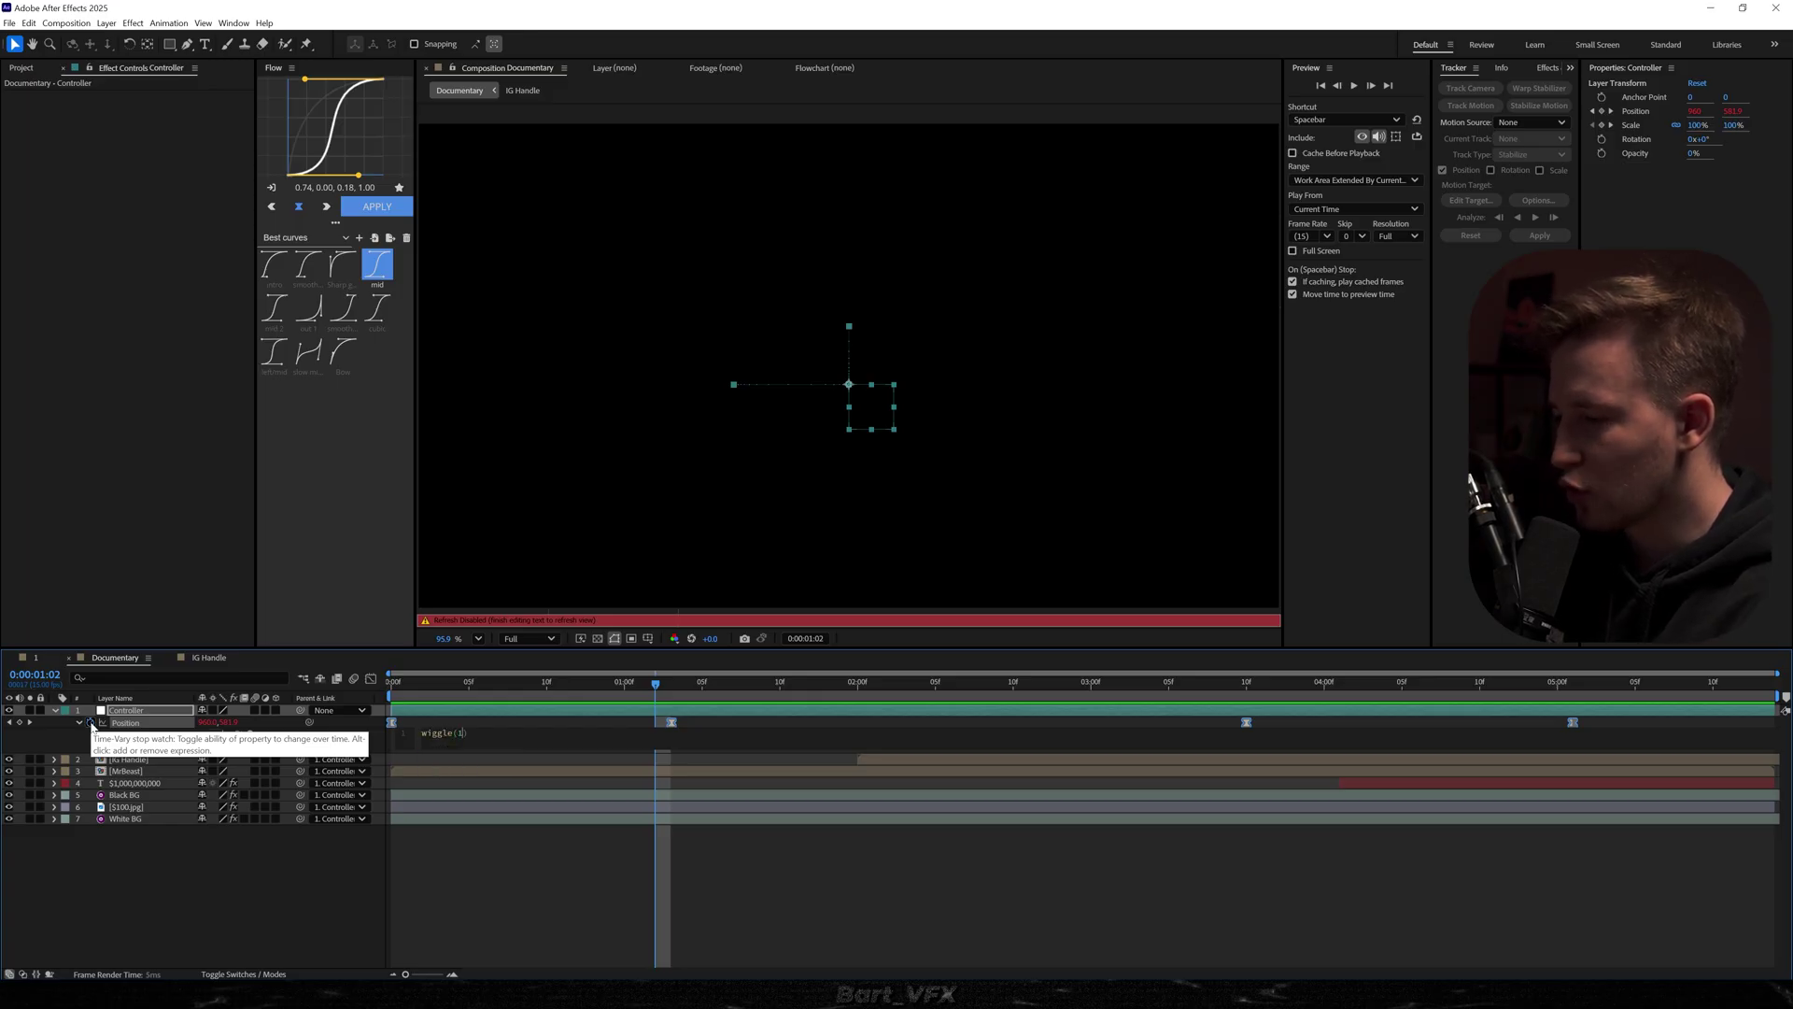
{"action": "left_click", "coordinate": [553, 870]}
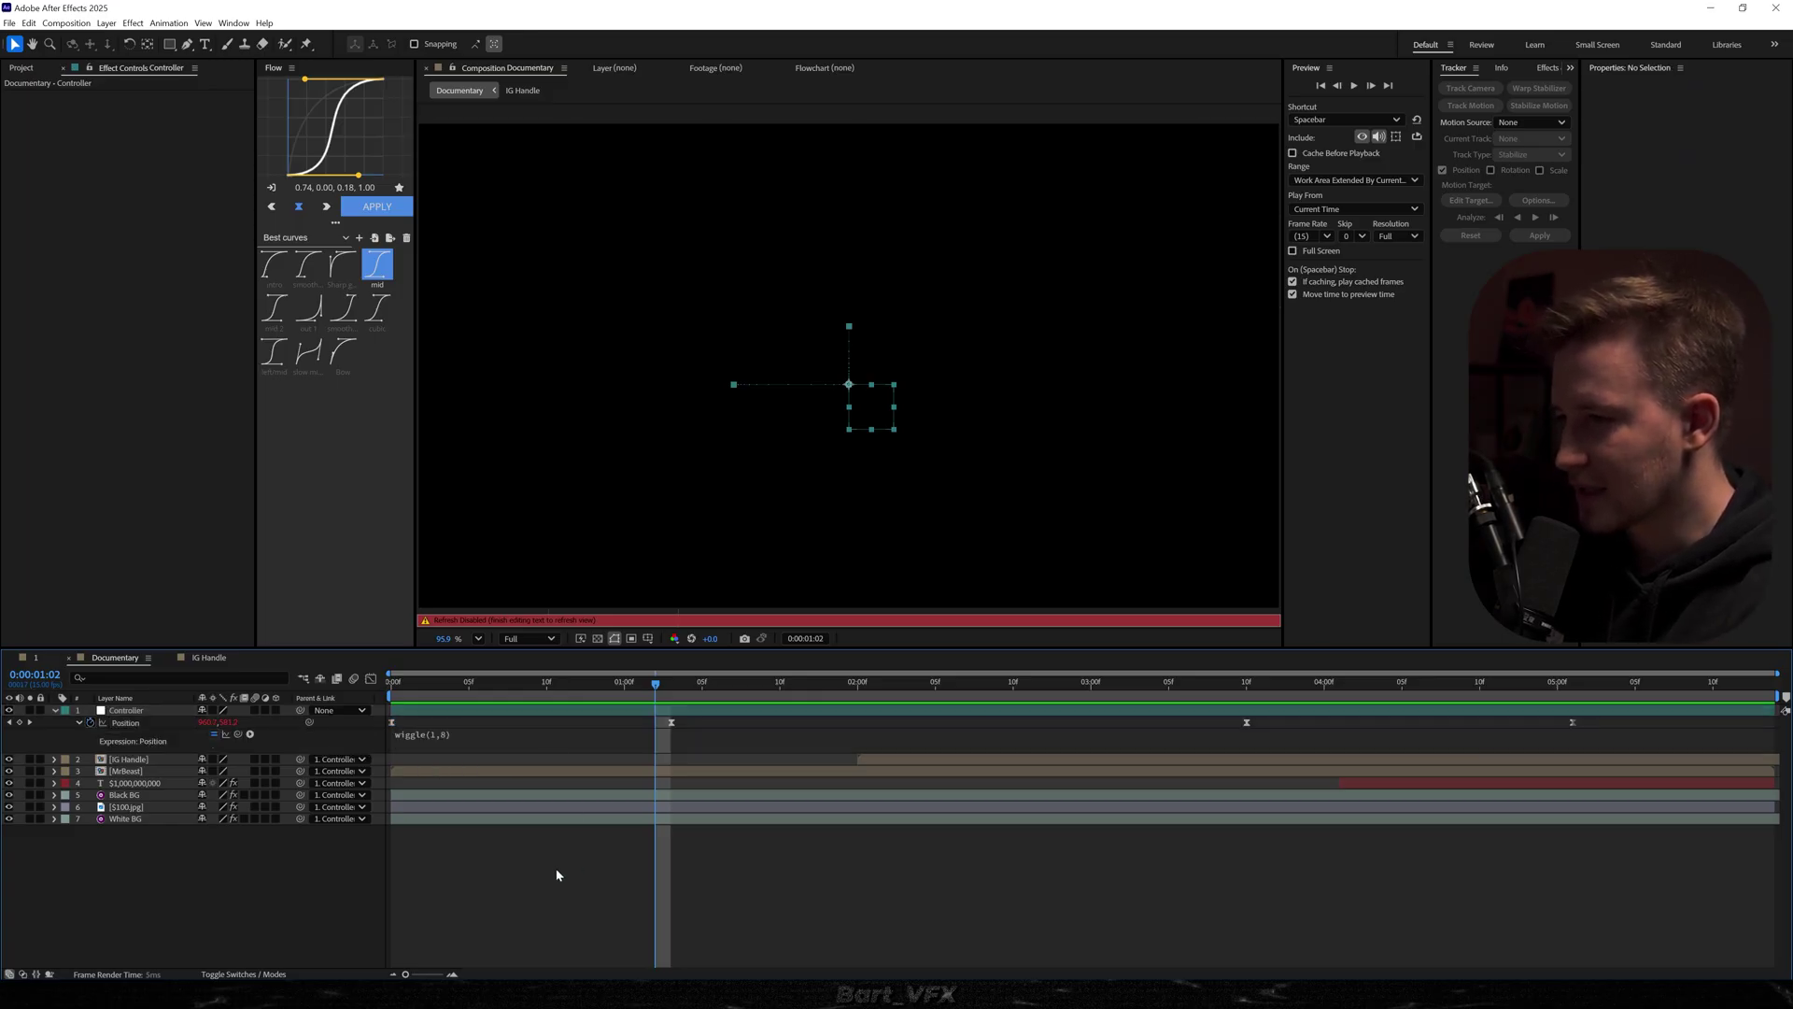
Preview the composition from the start and near 0:00:05:00 to check the wiggling camera motion
{"action": "left_click_drag", "start_coordinate": [508, 683], "coordinate": [387, 689]}
{"action": "key", "text": "space"}
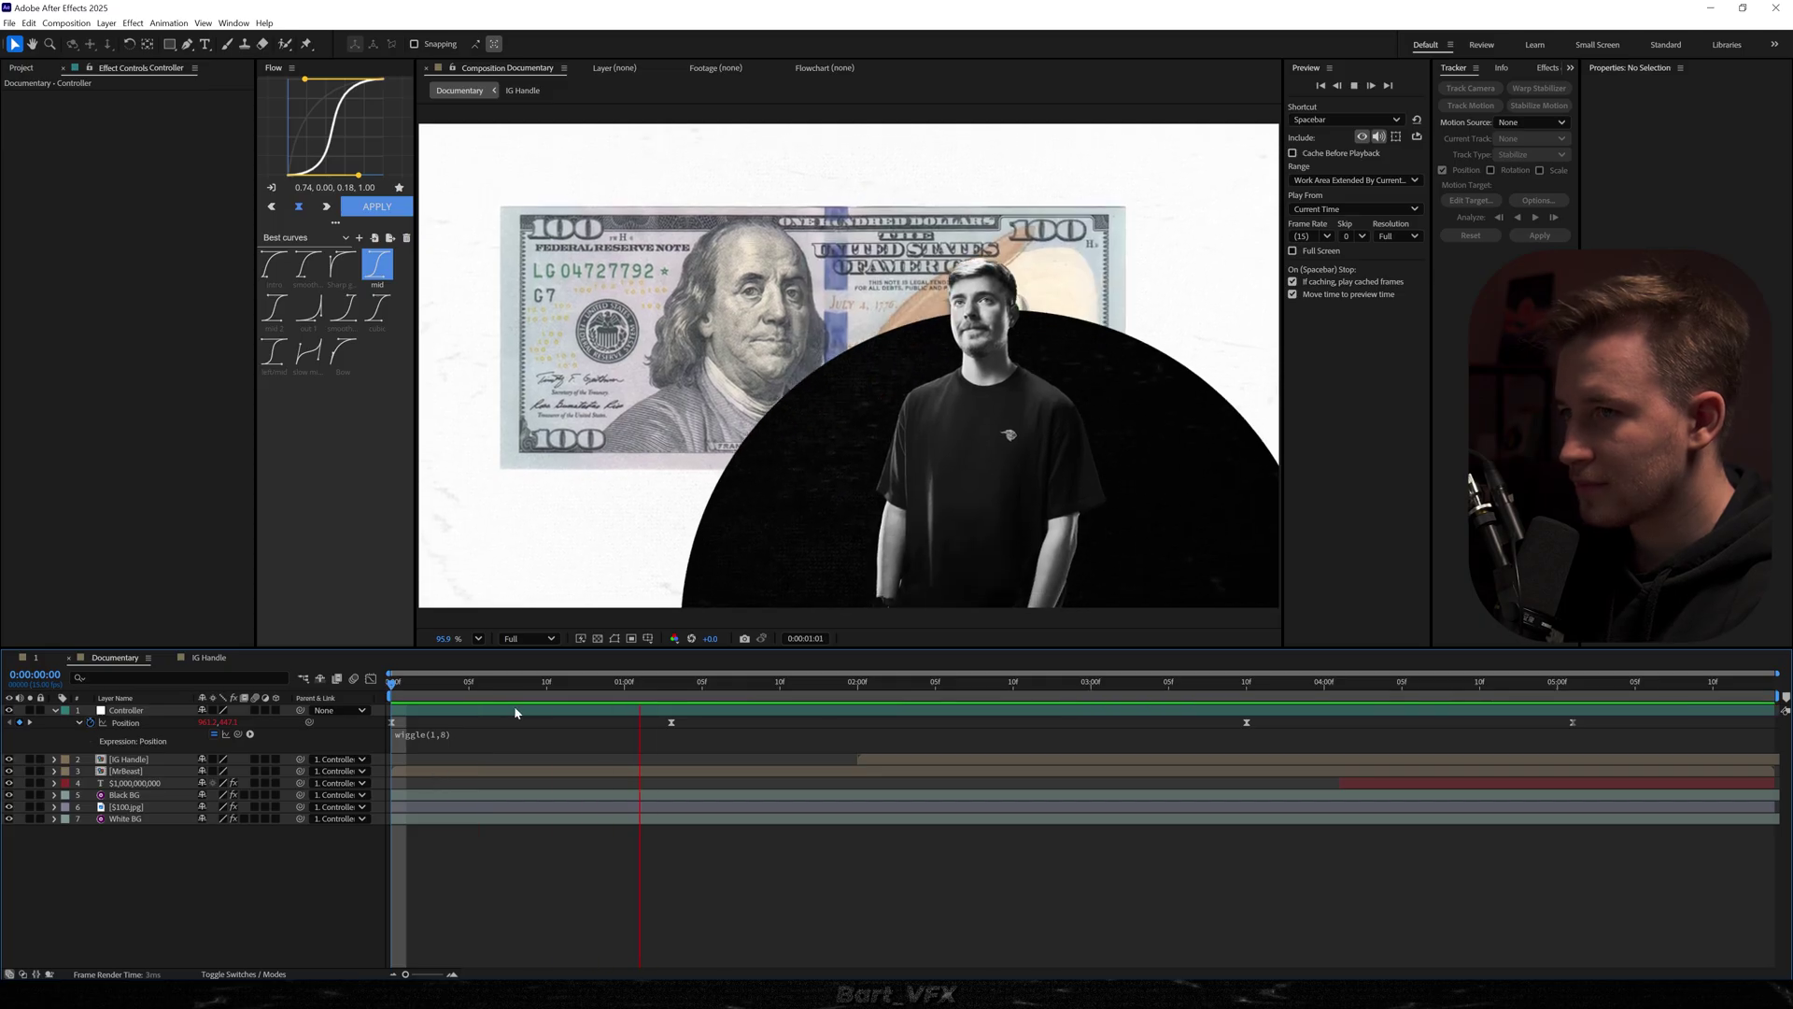
{"action": "left_click", "coordinate": [1559, 693]}
{"action": "key", "text": "space"}
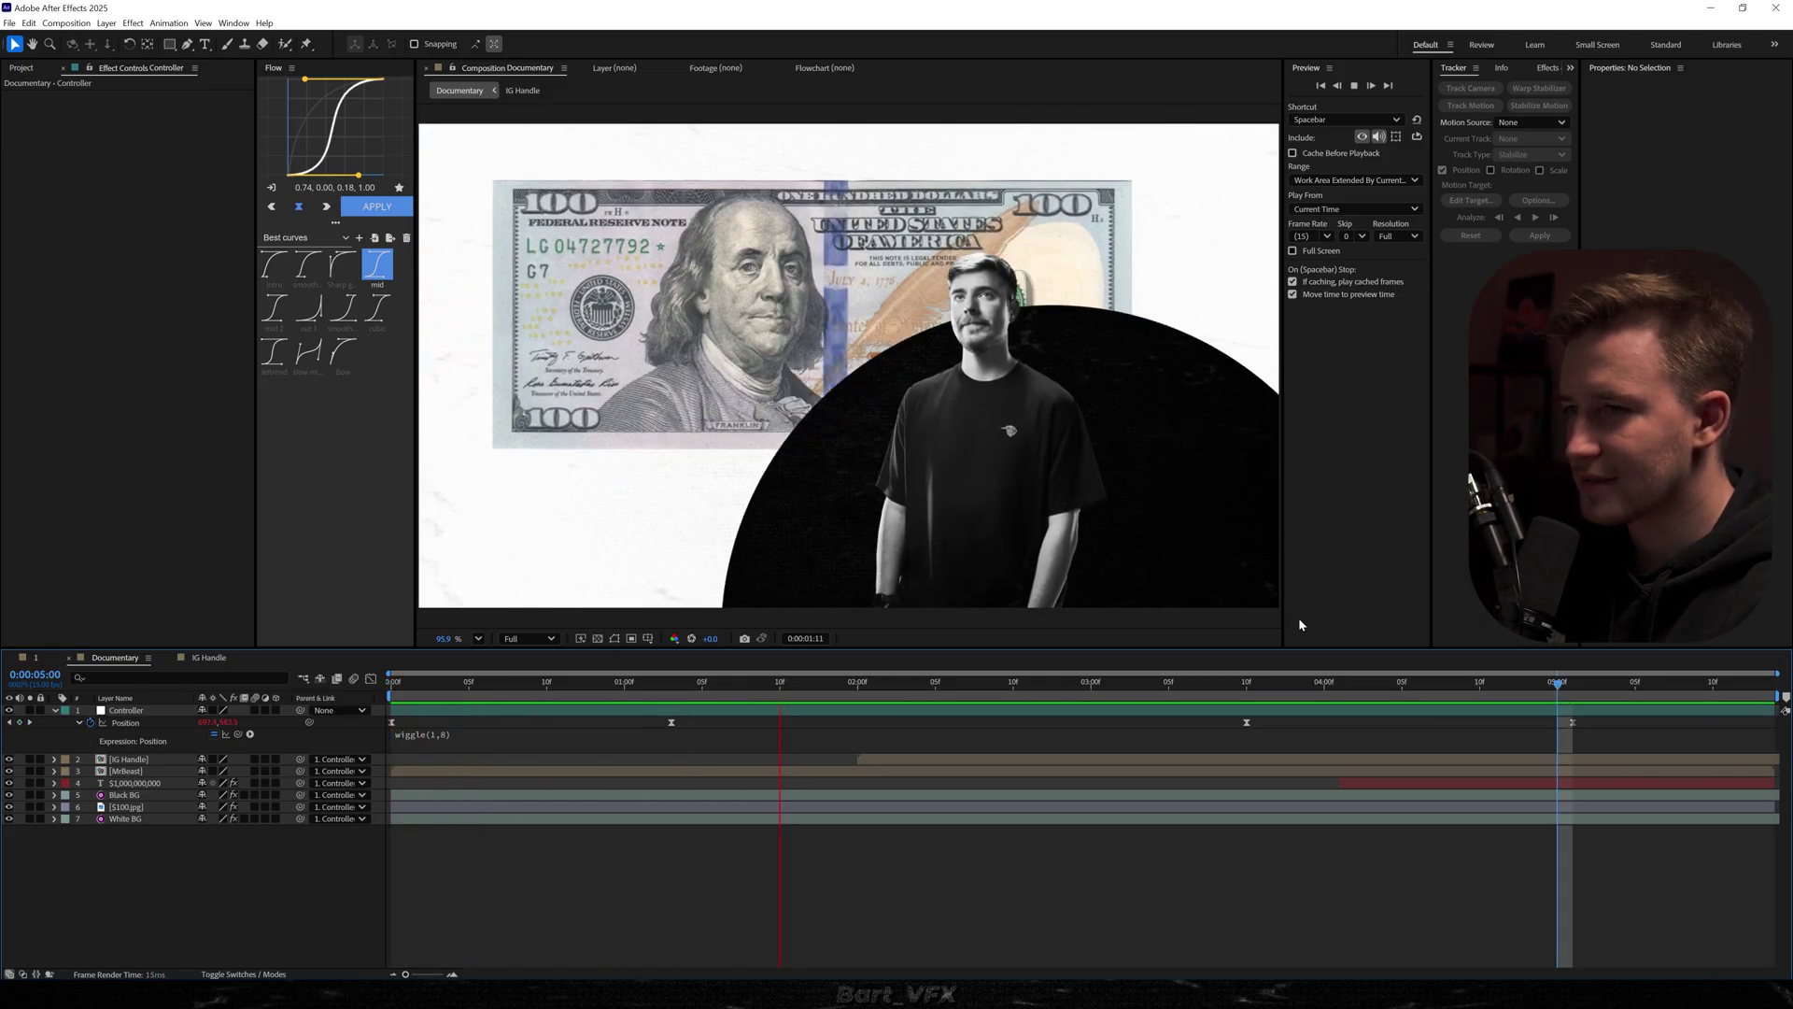
{"action": "left_click", "coordinate": [1572, 686]}
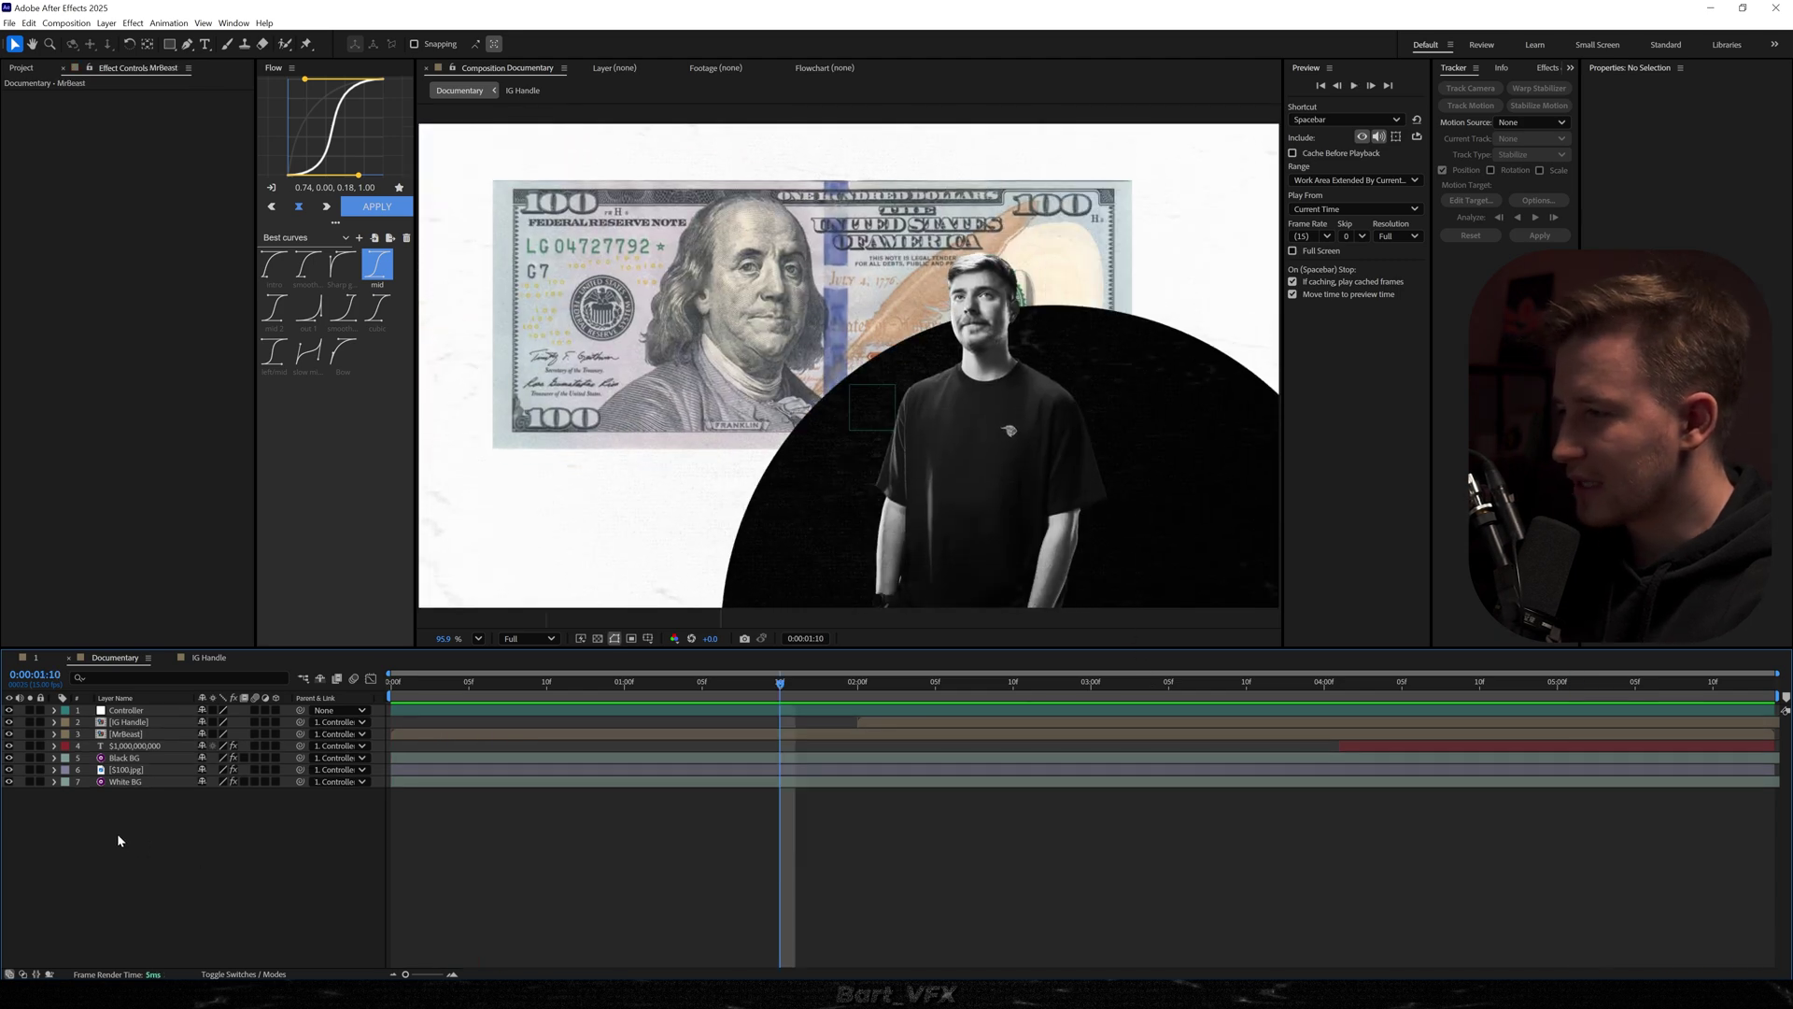
Create an adjustment layer above all other layers and name it Halftone
{"action": "right_click", "coordinate": [119, 840]}
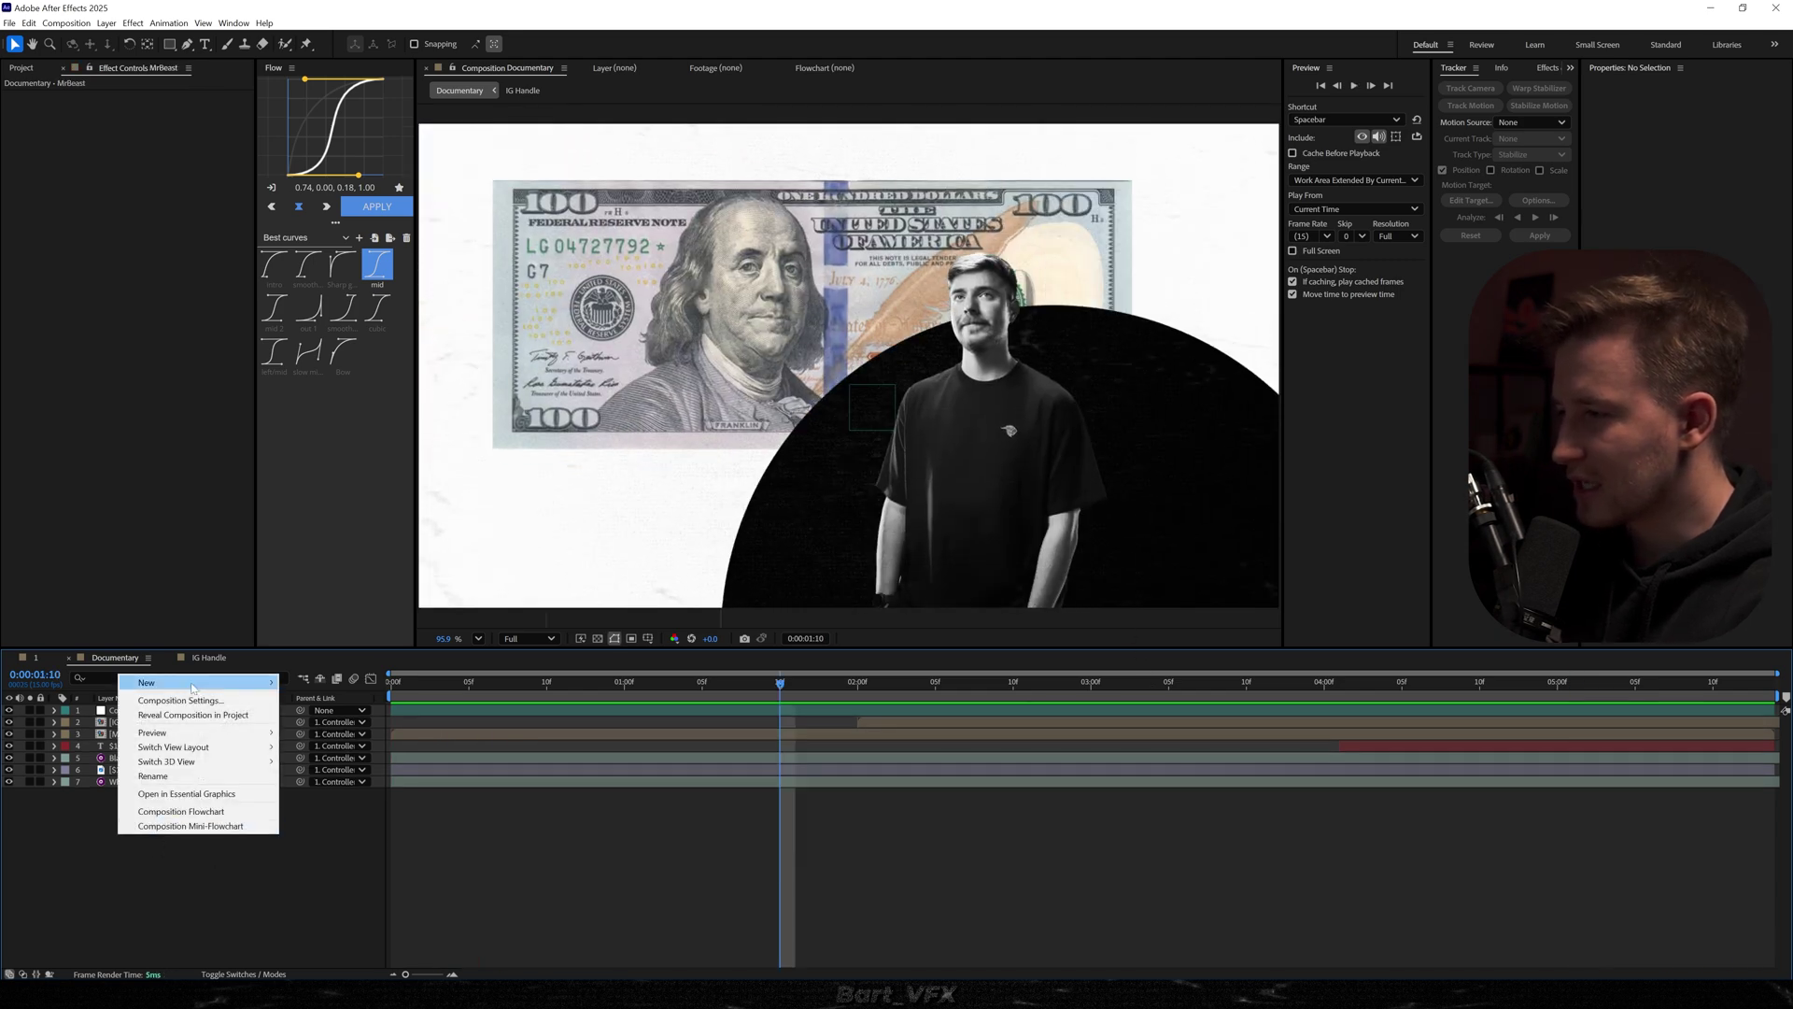
{"action": "mouse_move", "coordinate": [186, 687]}
{"action": "left_click", "coordinate": [345, 787]}
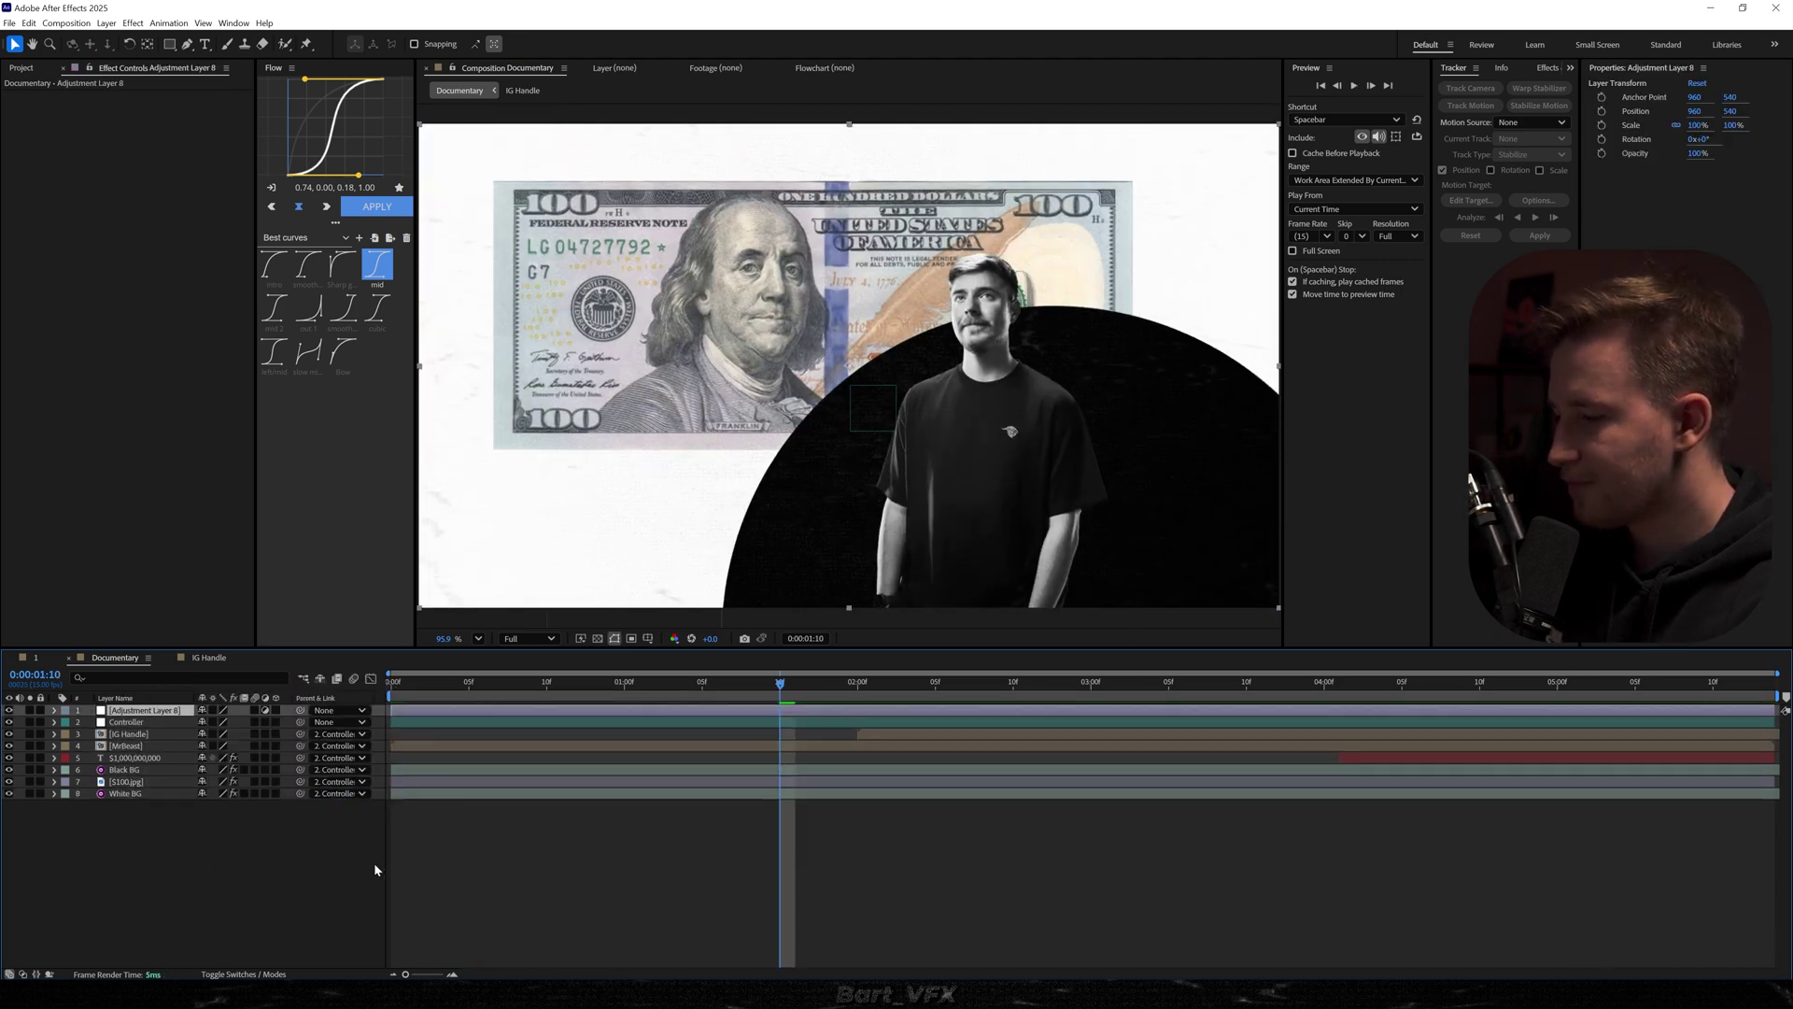
{"action": "key", "text": "Return"}
{"action": "type", "text": "Half"}
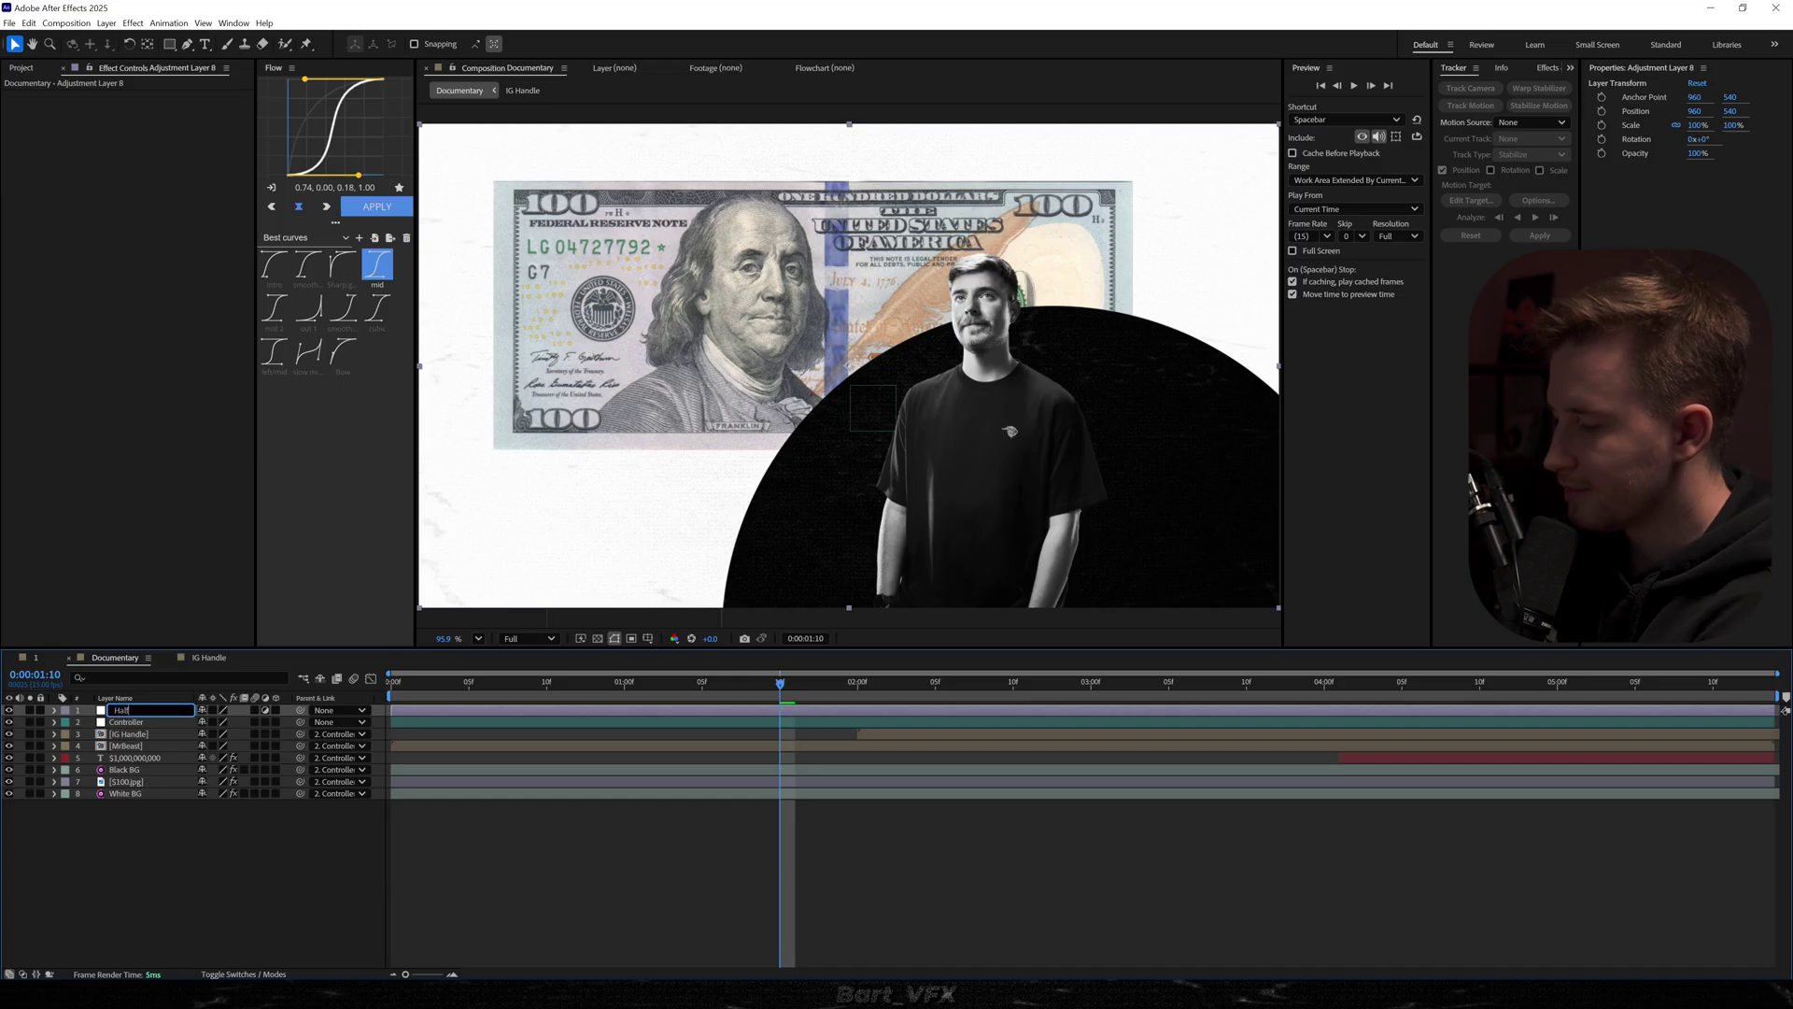
{"action": "type", "text": "tone"}
{"action": "key", "text": "Return"}
Apply BCC Halftone to the Halftone layer with the RGB color scheme and an HT Scale of 3
{"action": "key", "text": "ctrl+space"}
{"action": "type", "text": "bcc hal"}
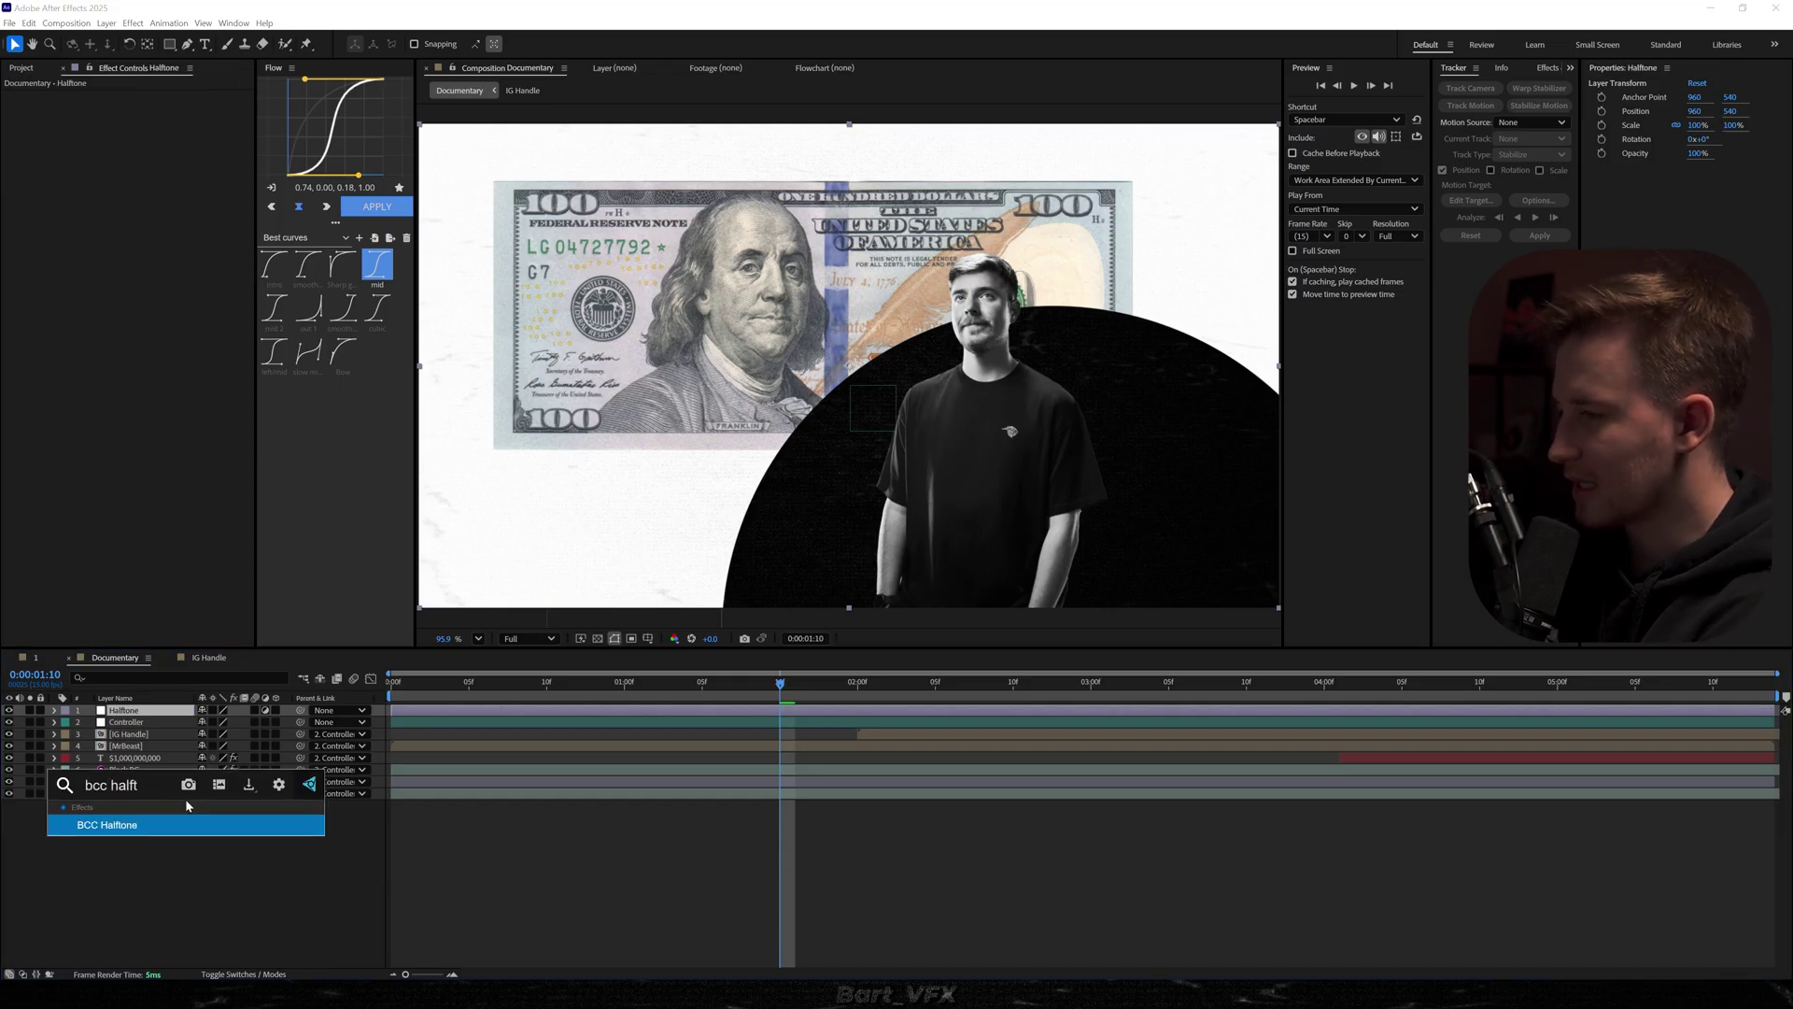
{"action": "key", "text": "Return"}
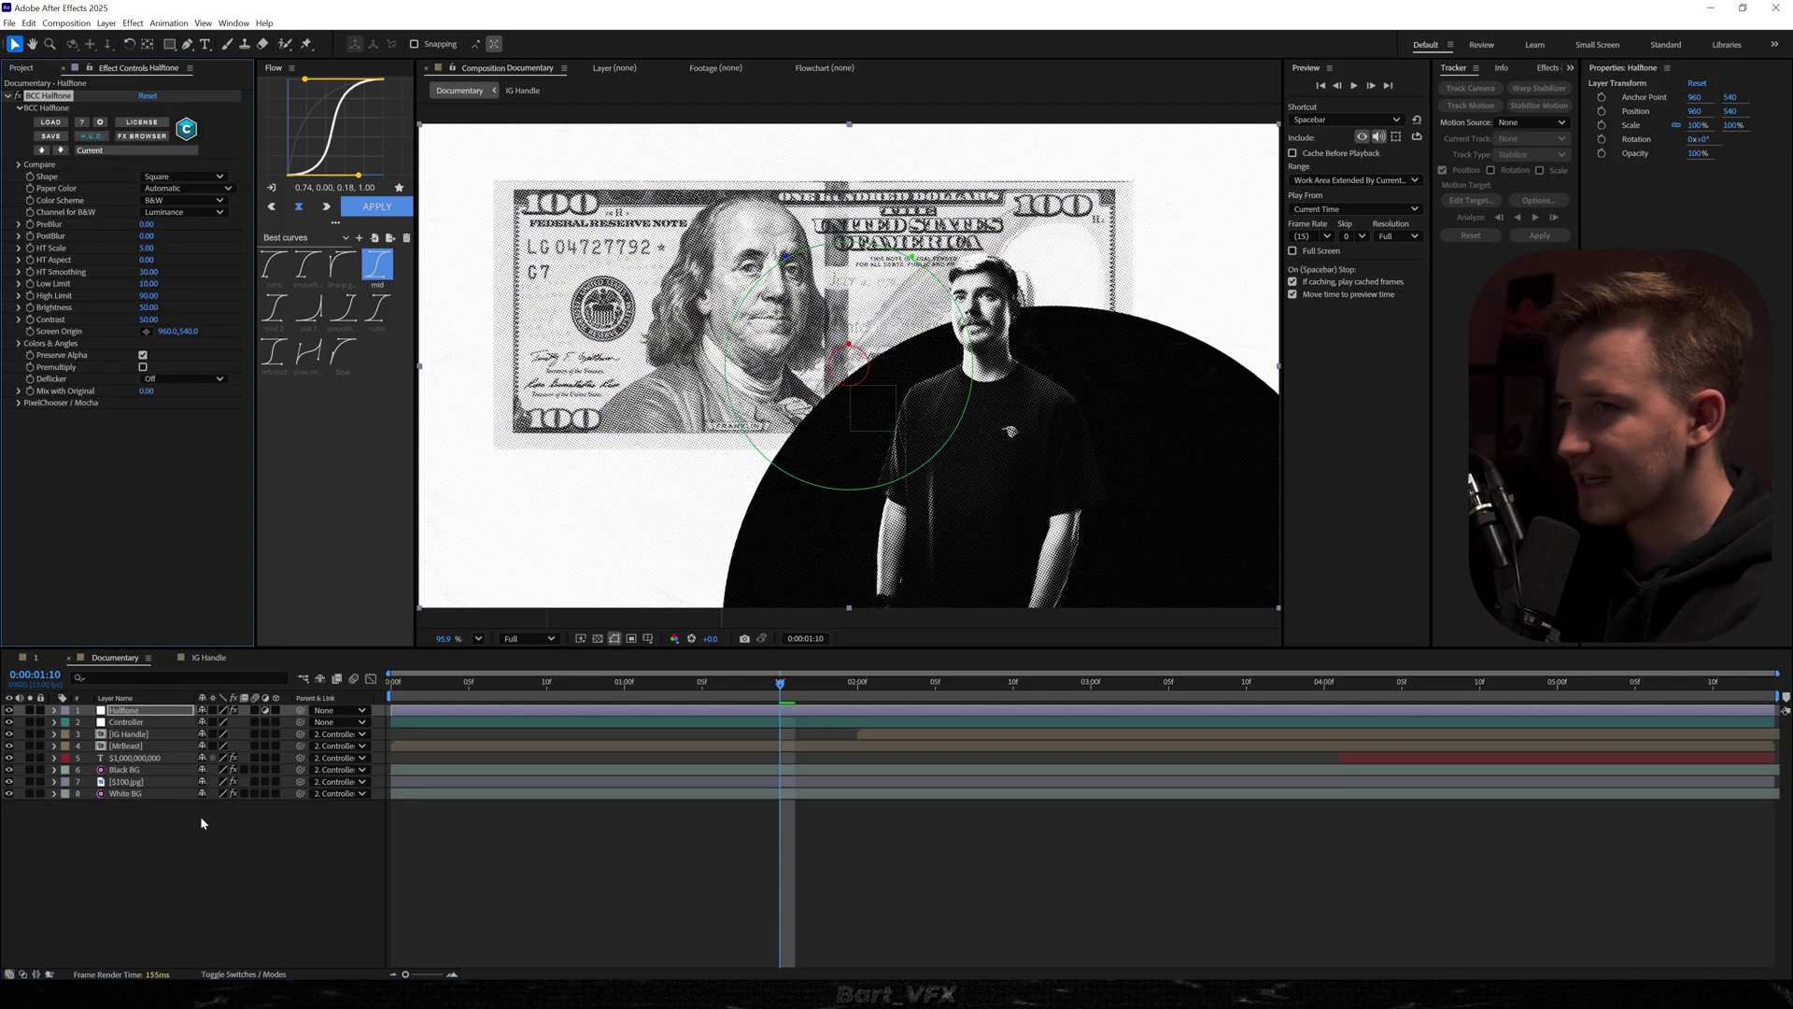
{"action": "left_click", "coordinate": [169, 205]}
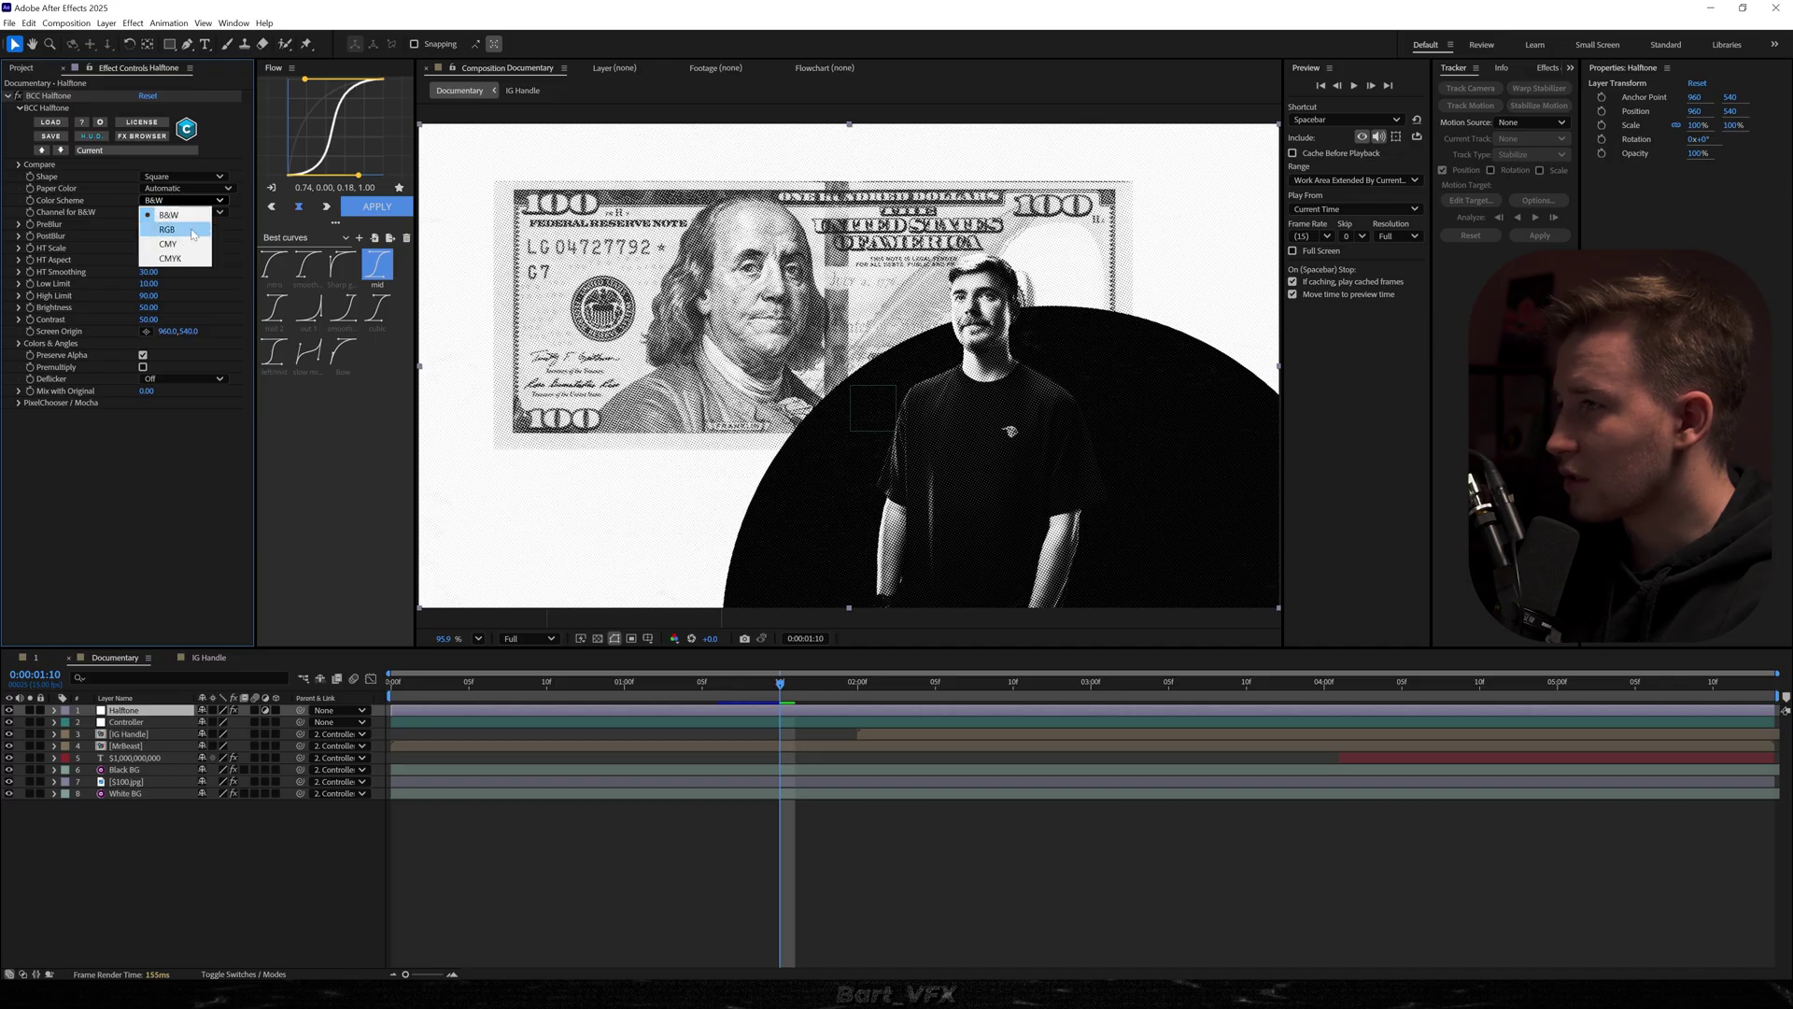
{"action": "left_click", "coordinate": [191, 233]}
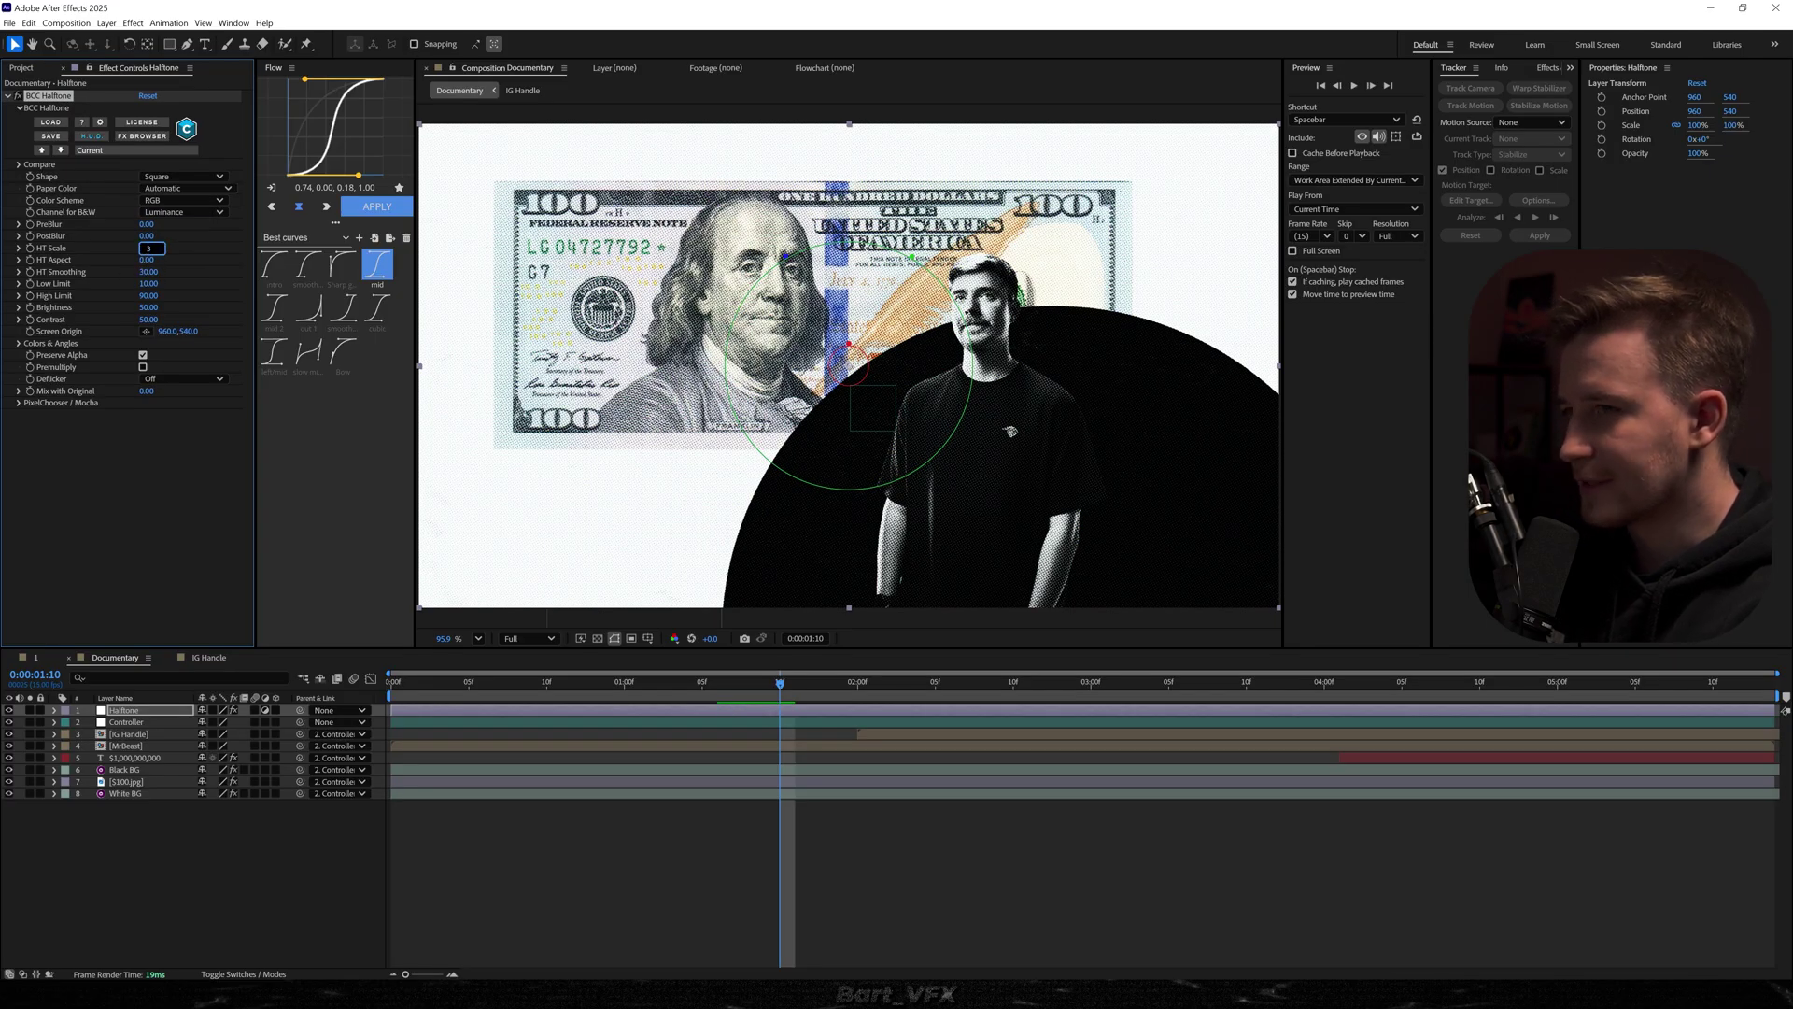
{"action": "type", "text": "3"}
{"action": "key", "text": "Return"}
{"action": "left_click", "coordinate": [420, 945]}
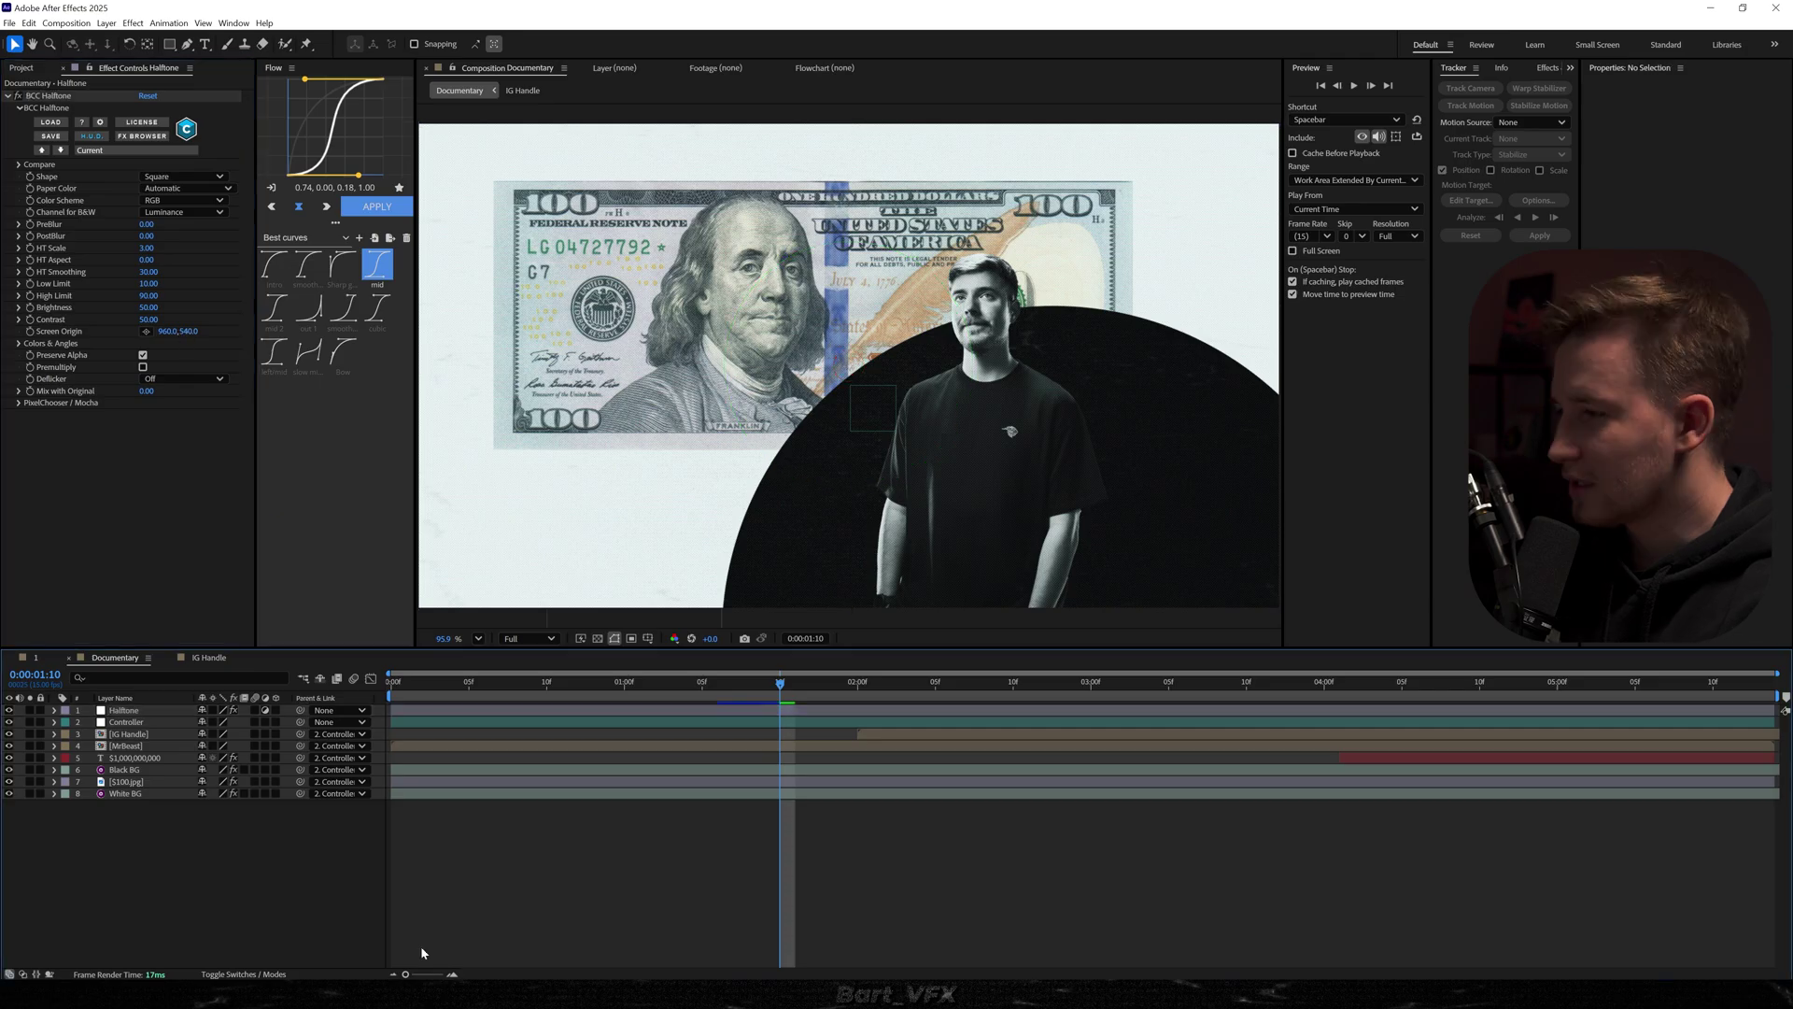
Create another adjustment layer at the top of the stack and name it Curves
{"action": "right_click", "coordinate": [221, 853]}
{"action": "mouse_move", "coordinate": [280, 705]}
{"action": "left_click", "coordinate": [476, 808]}
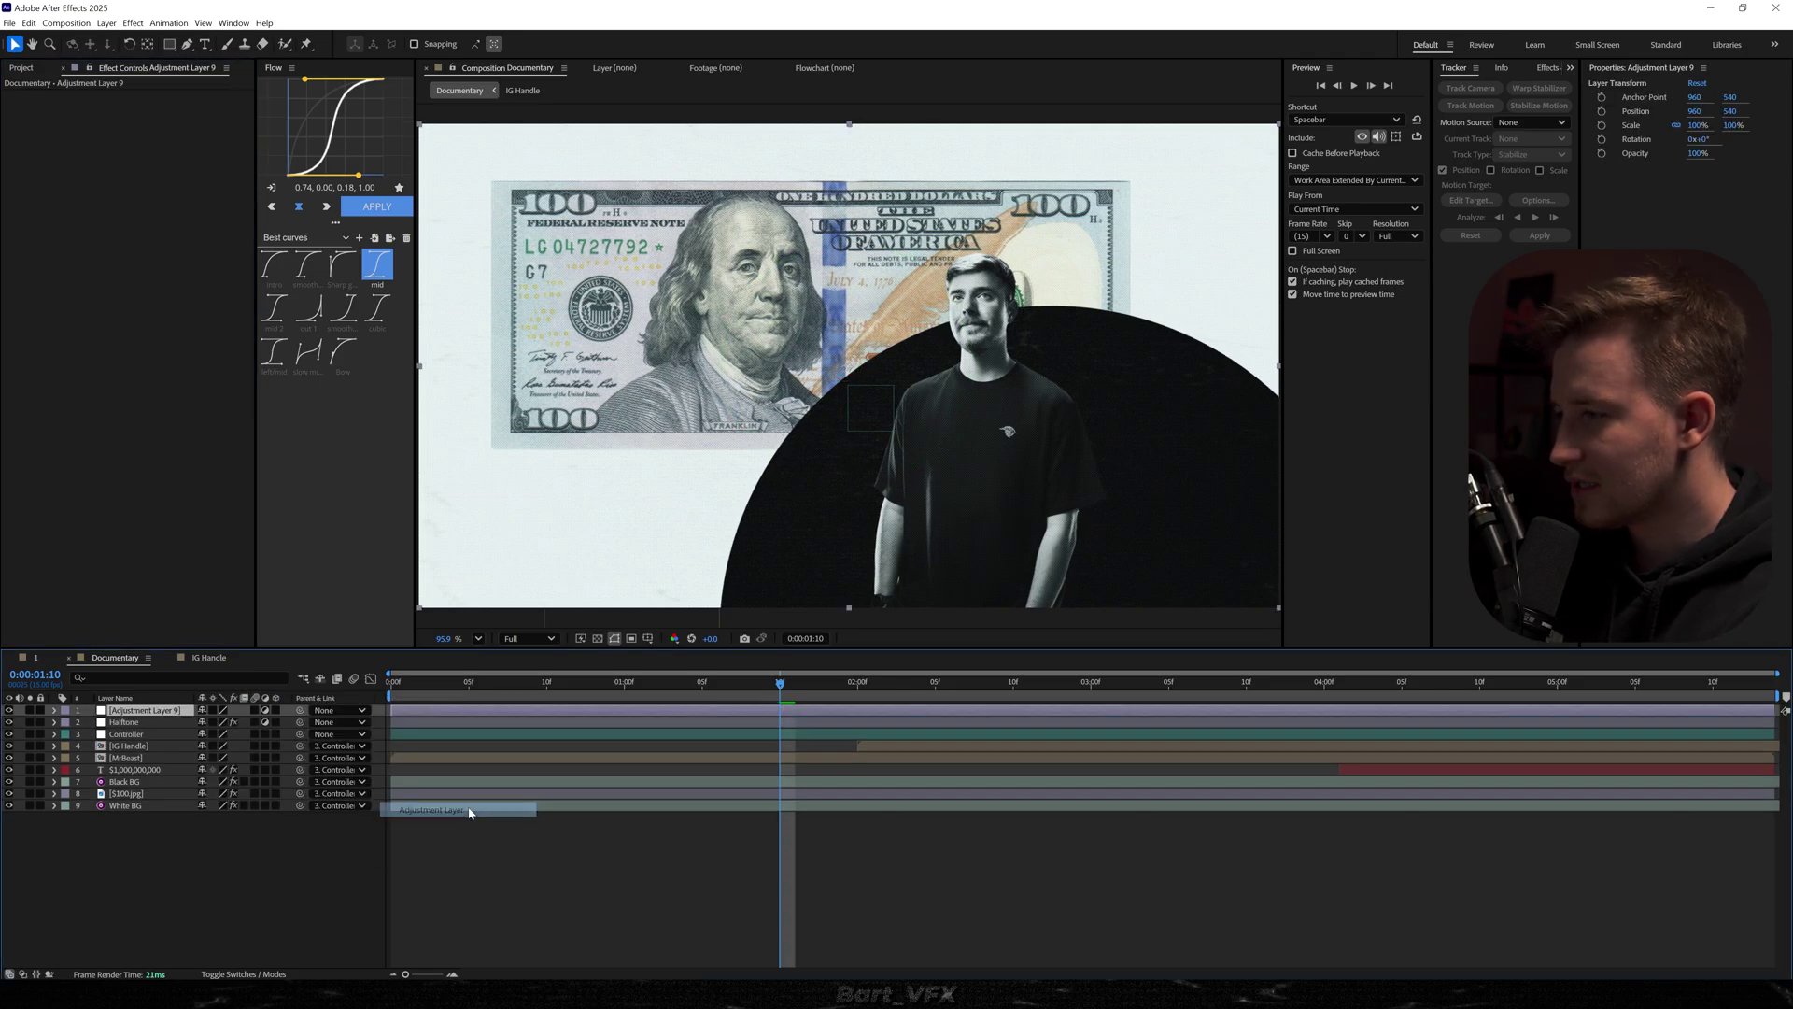
{"action": "key", "text": "Return"}
{"action": "type", "text": "Curve"}
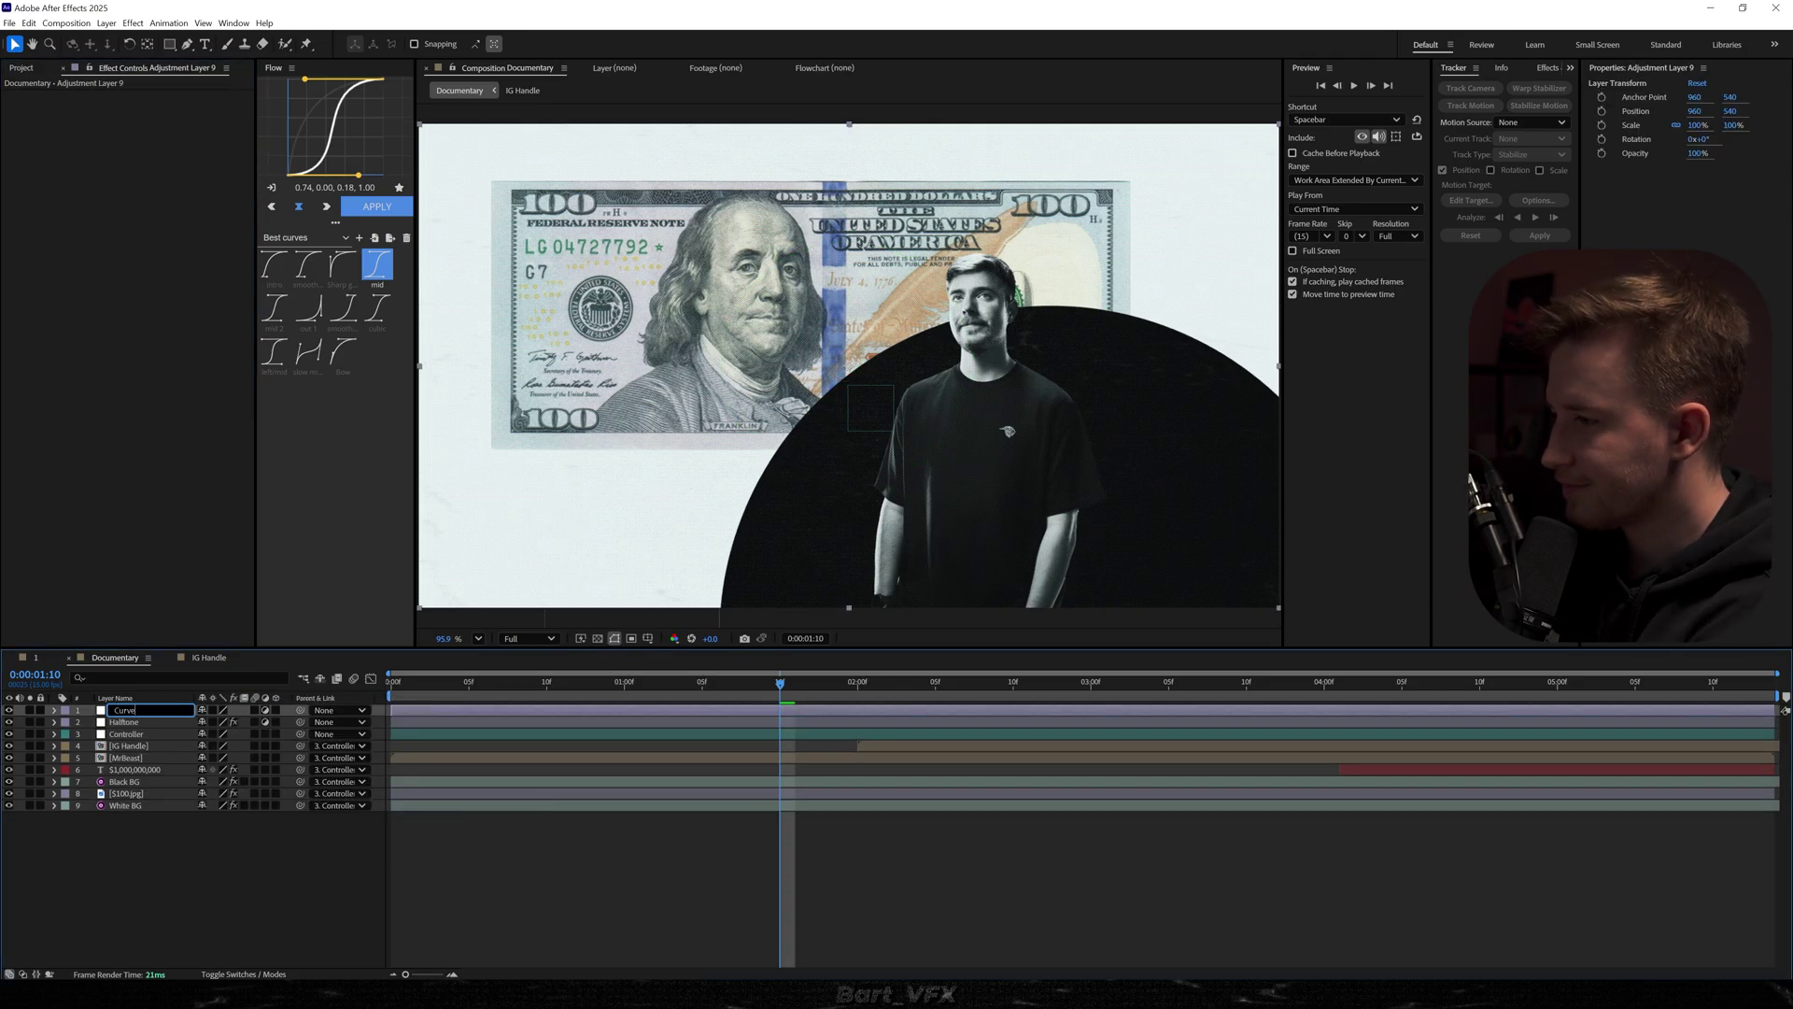
{"action": "type", "text": "s"}
{"action": "key", "text": "Return"}
Apply the Curves effect to the Curves layer and bend the RGB curve into a gentle S-shape for contrast
{"action": "key", "text": "ctrl+space"}
{"action": "type", "text": "curves"}
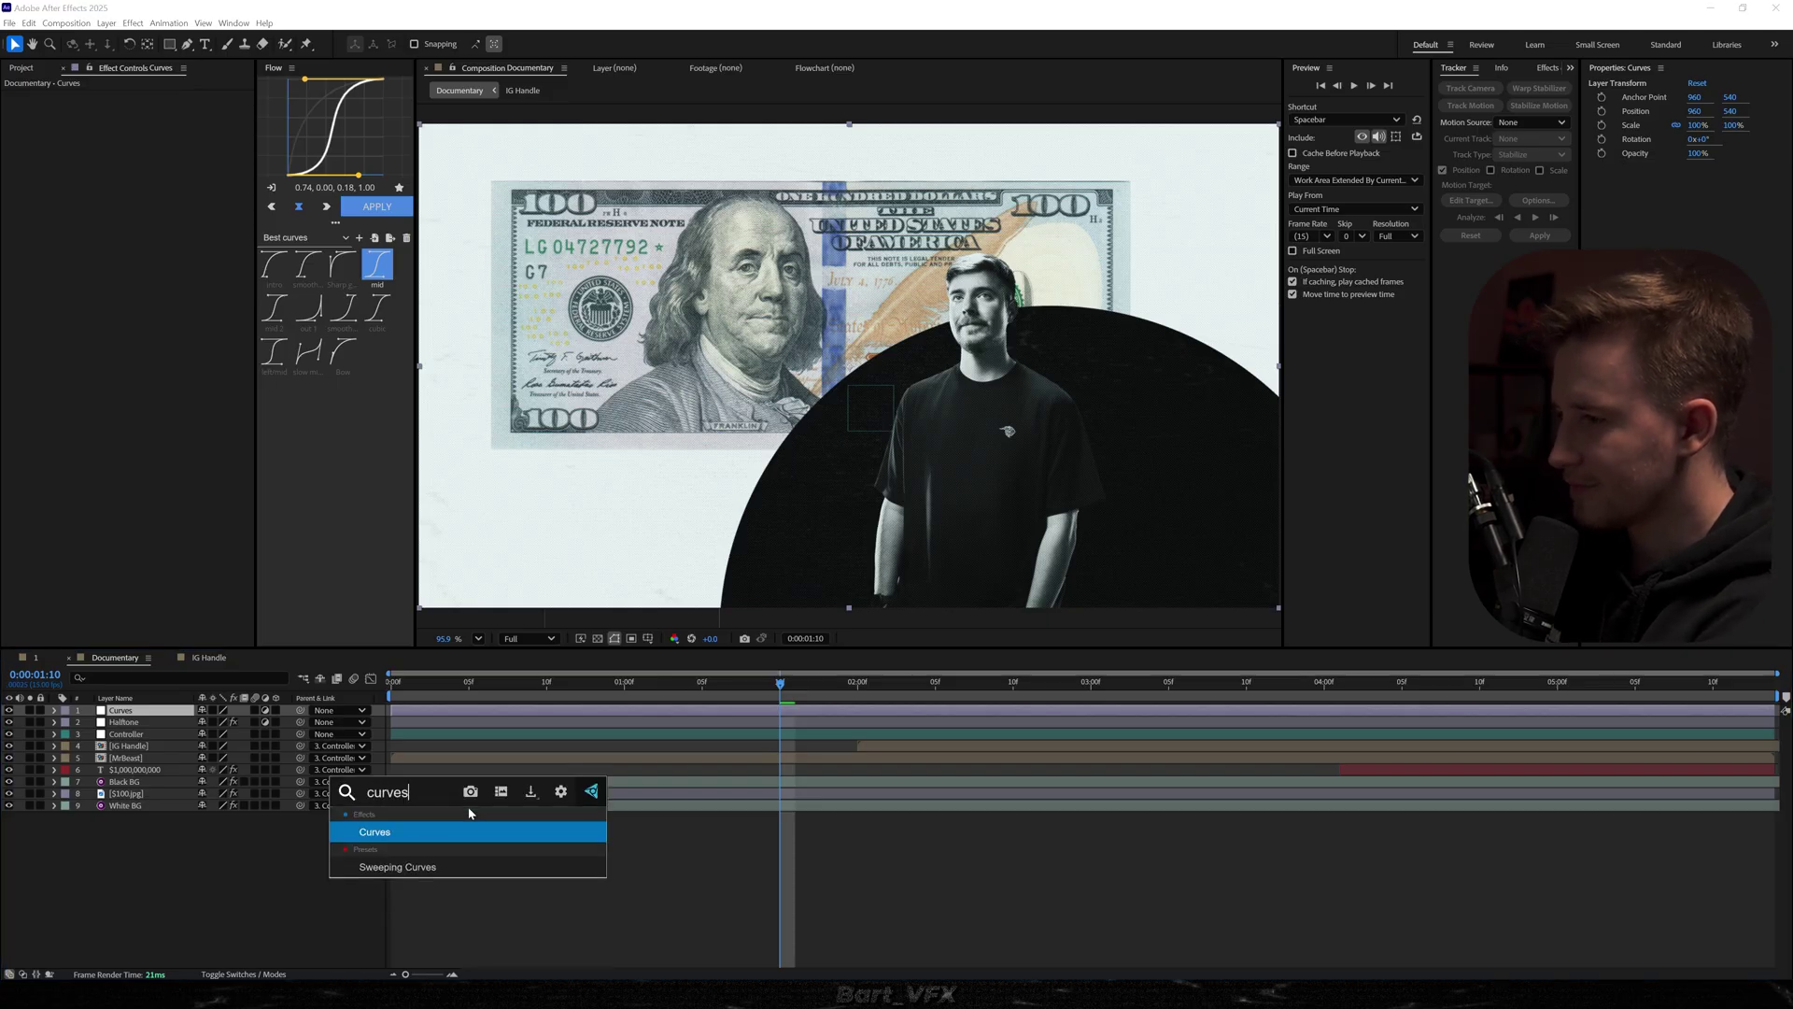
{"action": "key", "text": "Return"}
{"action": "mouse_move", "coordinate": [91, 265]}
{"action": "left_mouse_down"}
{"action": "mouse_move", "coordinate": [91, 299]}
{"action": "mouse_move", "coordinate": [120, 244]}
{"action": "left_mouse_up"}
{"action": "left_click", "coordinate": [187, 864]}
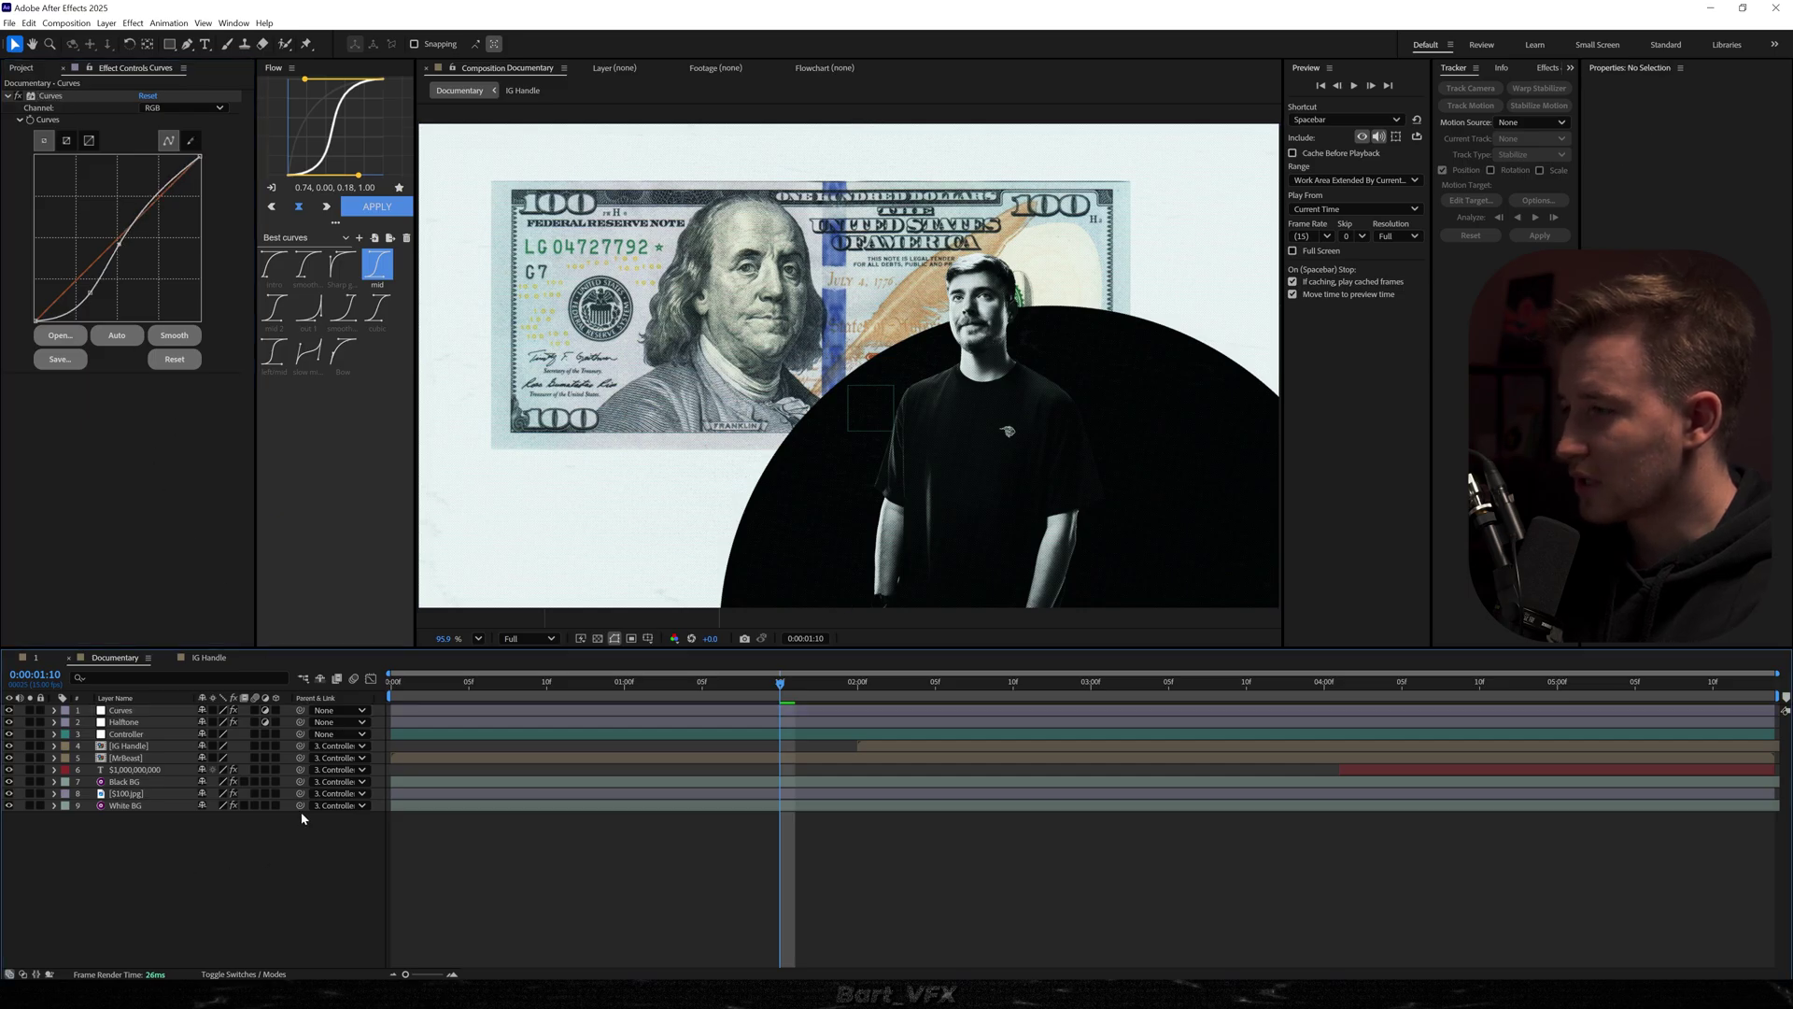
Create an adjustment layer named Vignette and apply the CC Vignette effect to it
{"action": "right_click", "coordinate": [248, 691]}
{"action": "mouse_move", "coordinate": [299, 697]}
{"action": "left_click", "coordinate": [493, 802]}
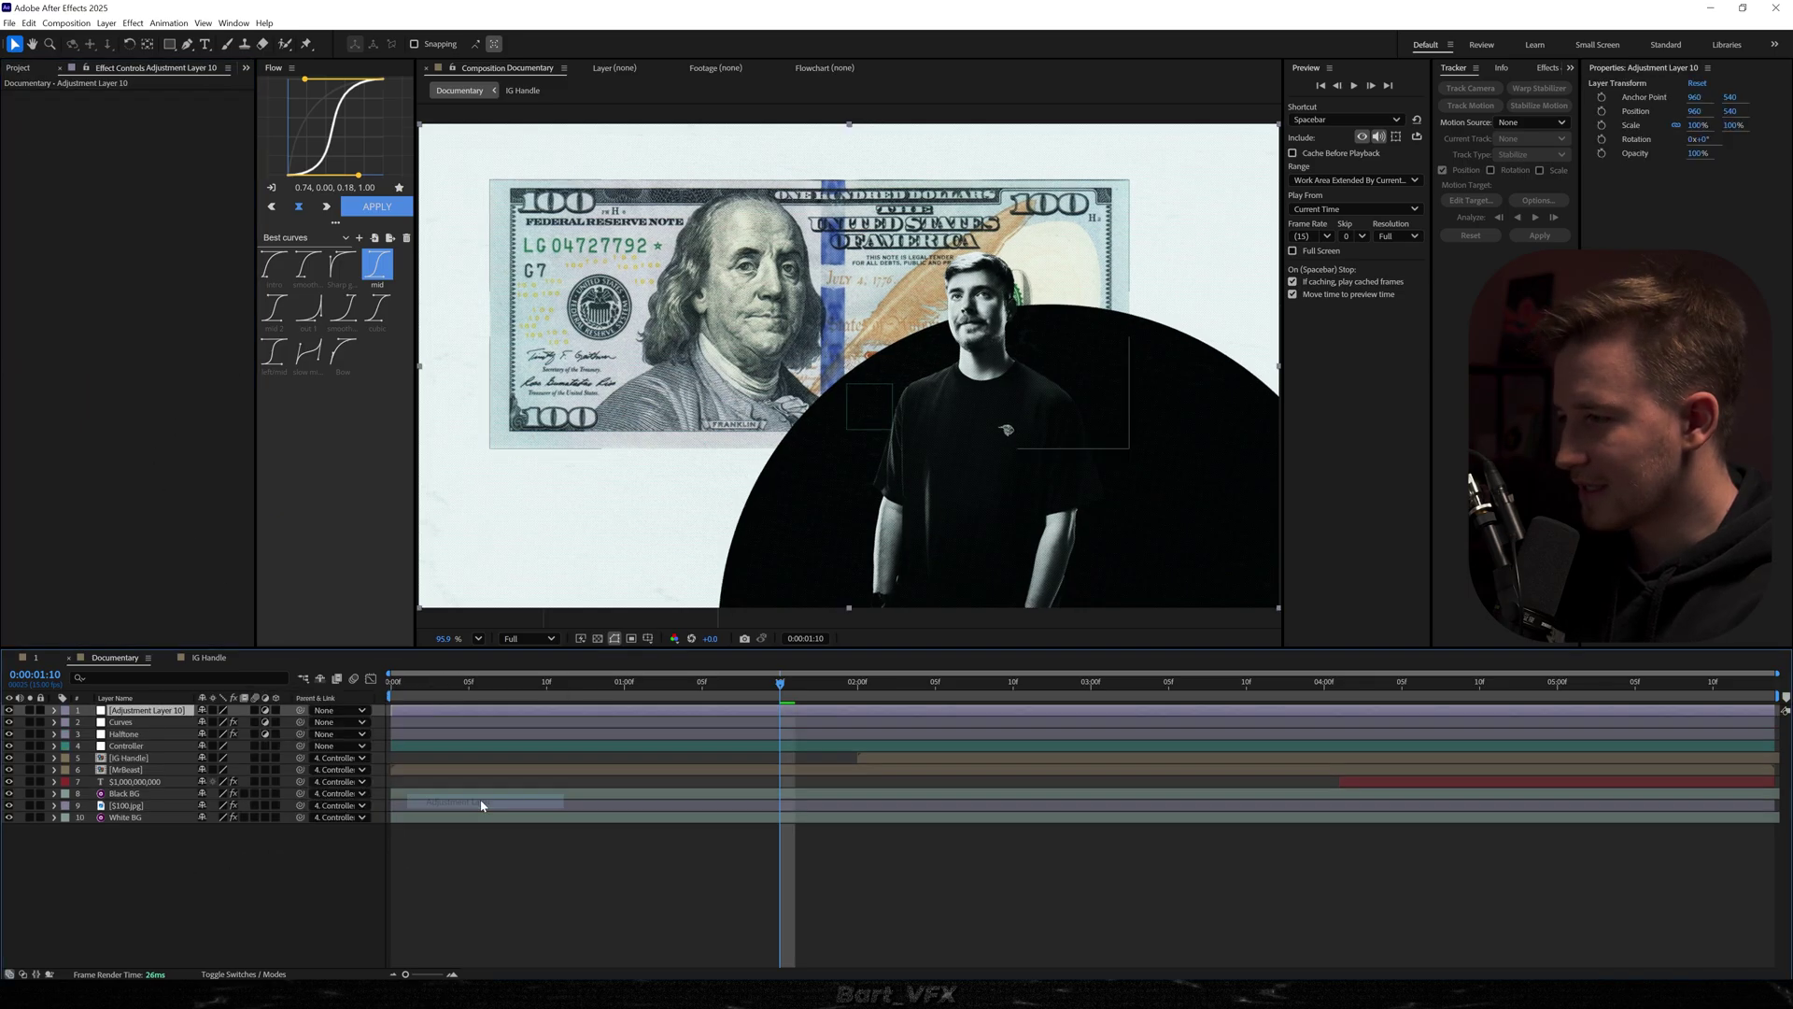
{"action": "key", "text": "Return"}
{"action": "type", "text": "Vignette"}
{"action": "key", "text": "Return"}
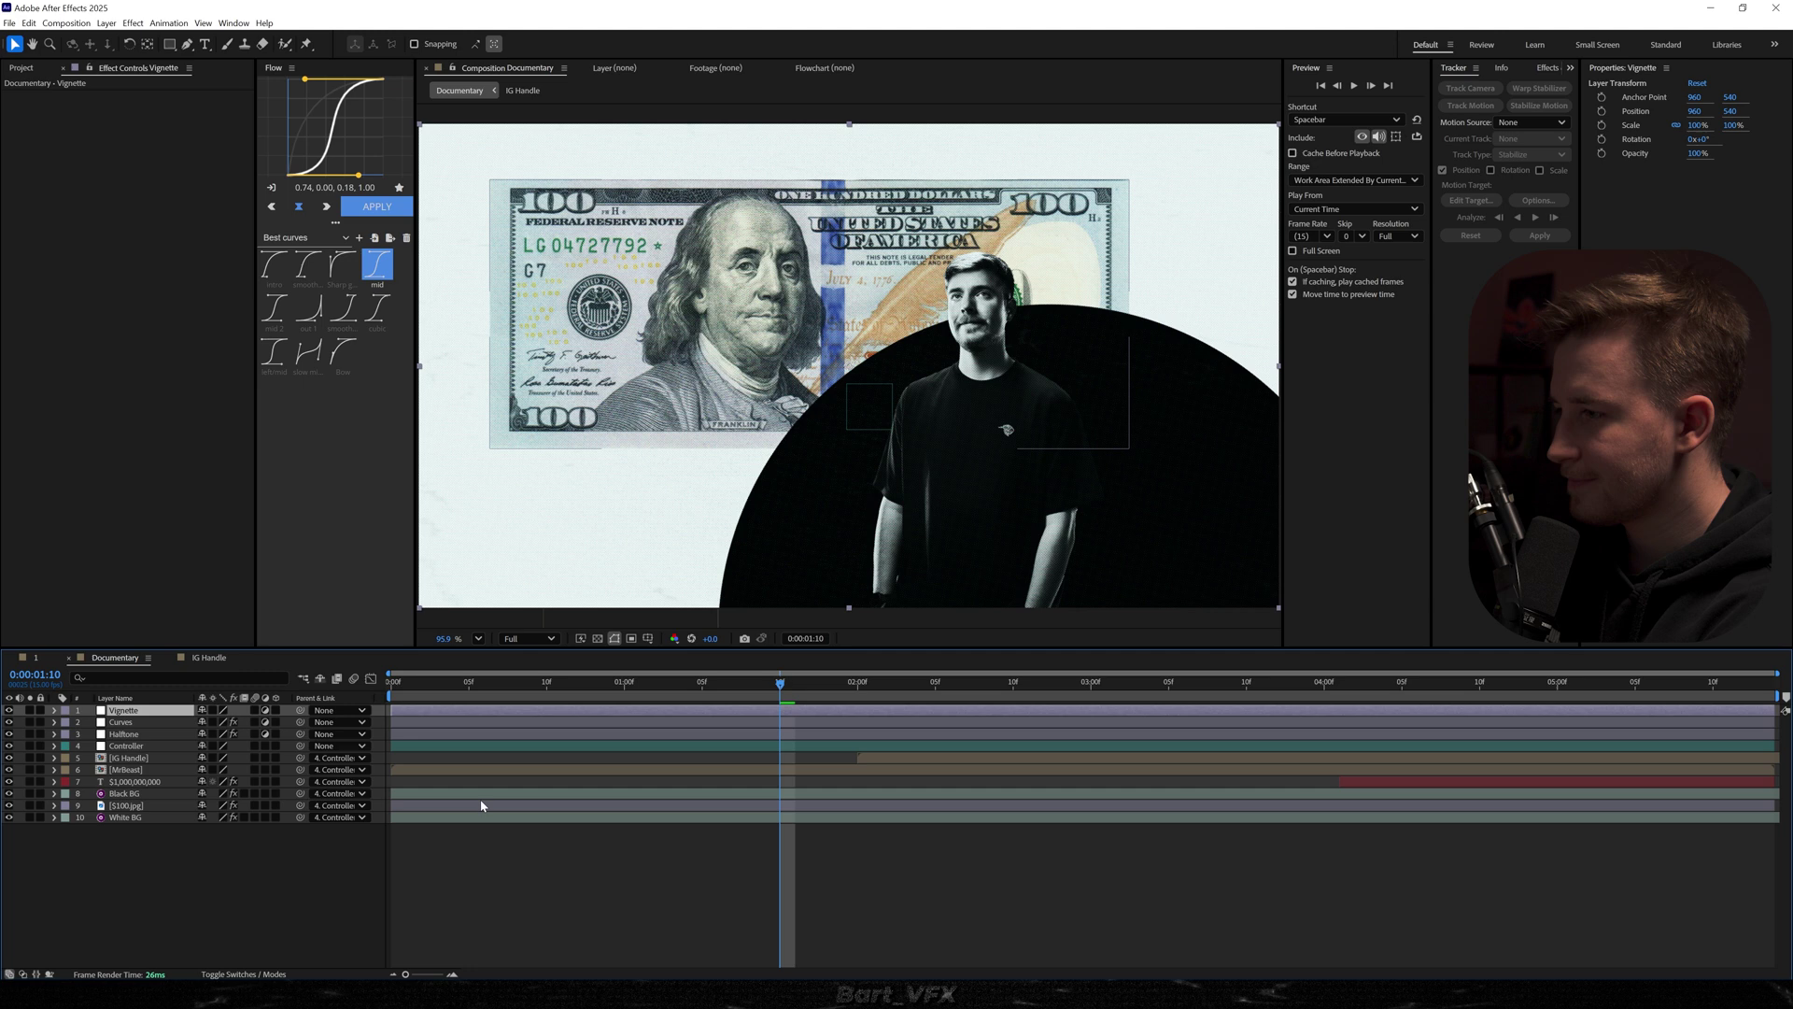
{"action": "key", "text": "ctrl+space"}
{"action": "type", "text": "cc vig"}
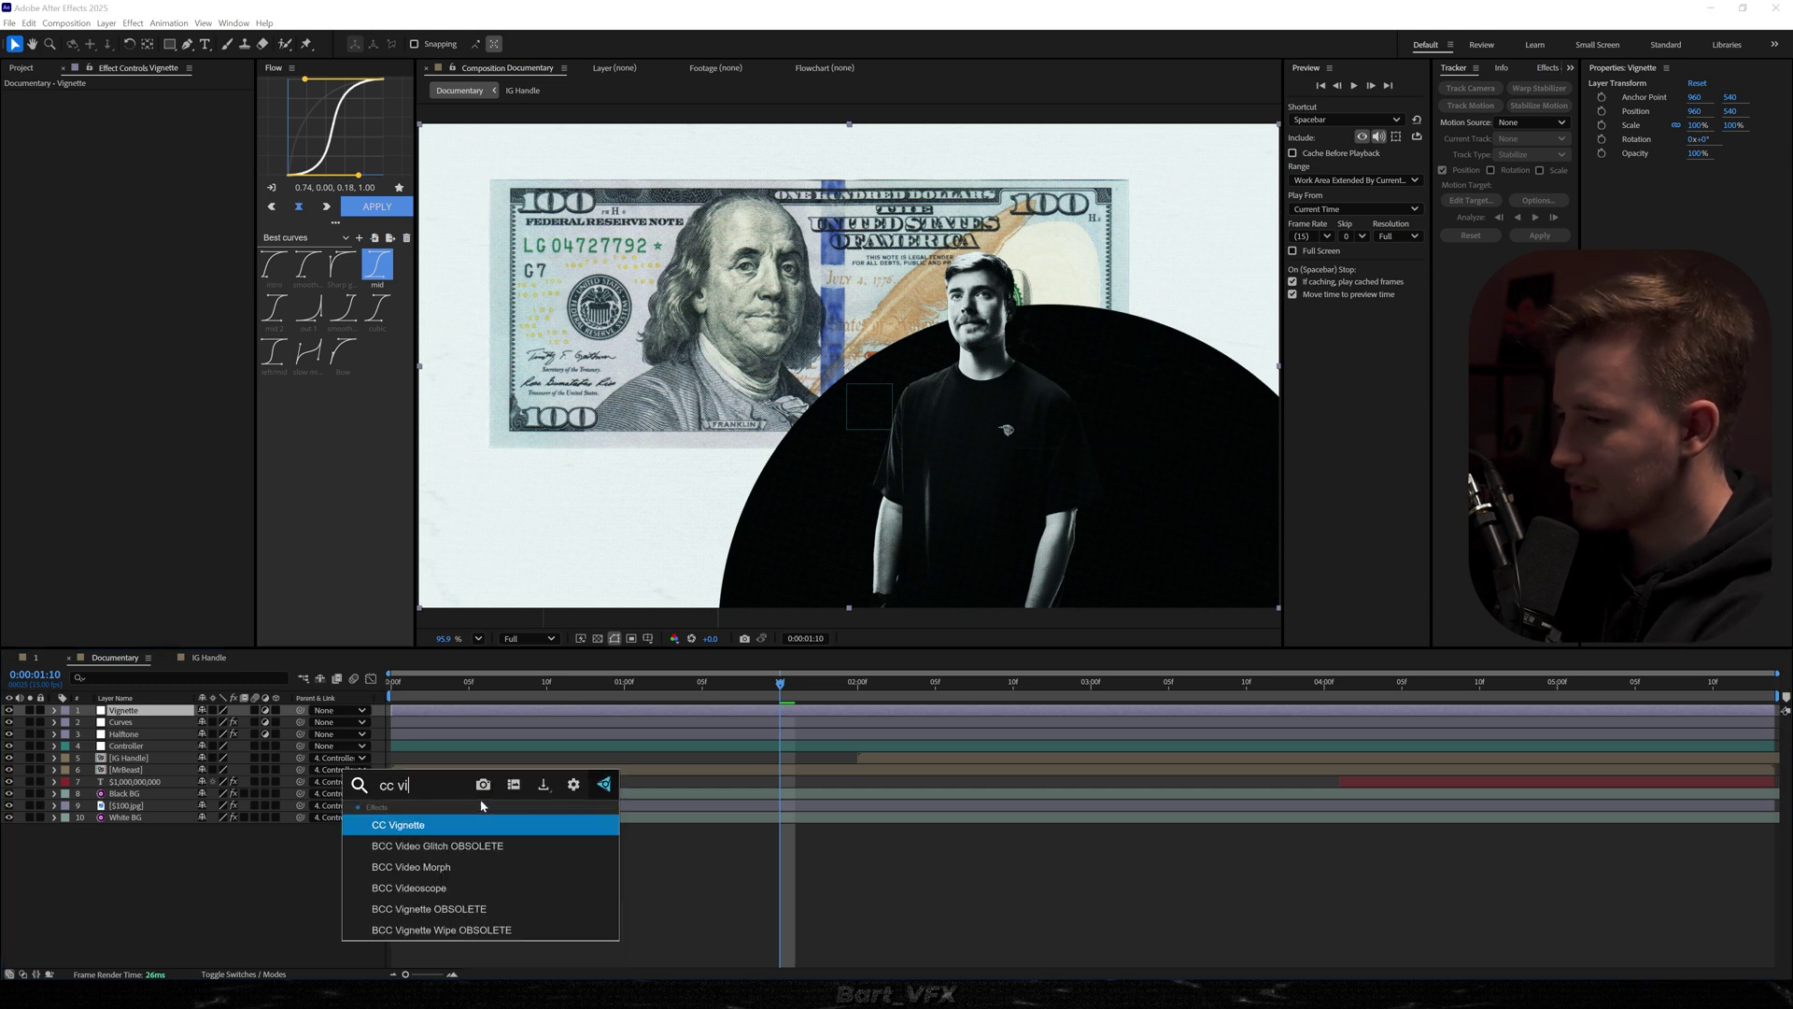
{"action": "key", "text": "Return"}
{"action": "left_click", "coordinate": [160, 912]}
Create an adjustment layer named Radial Blur and apply the Radial Blur effect to it
{"action": "right_click", "coordinate": [159, 912]}
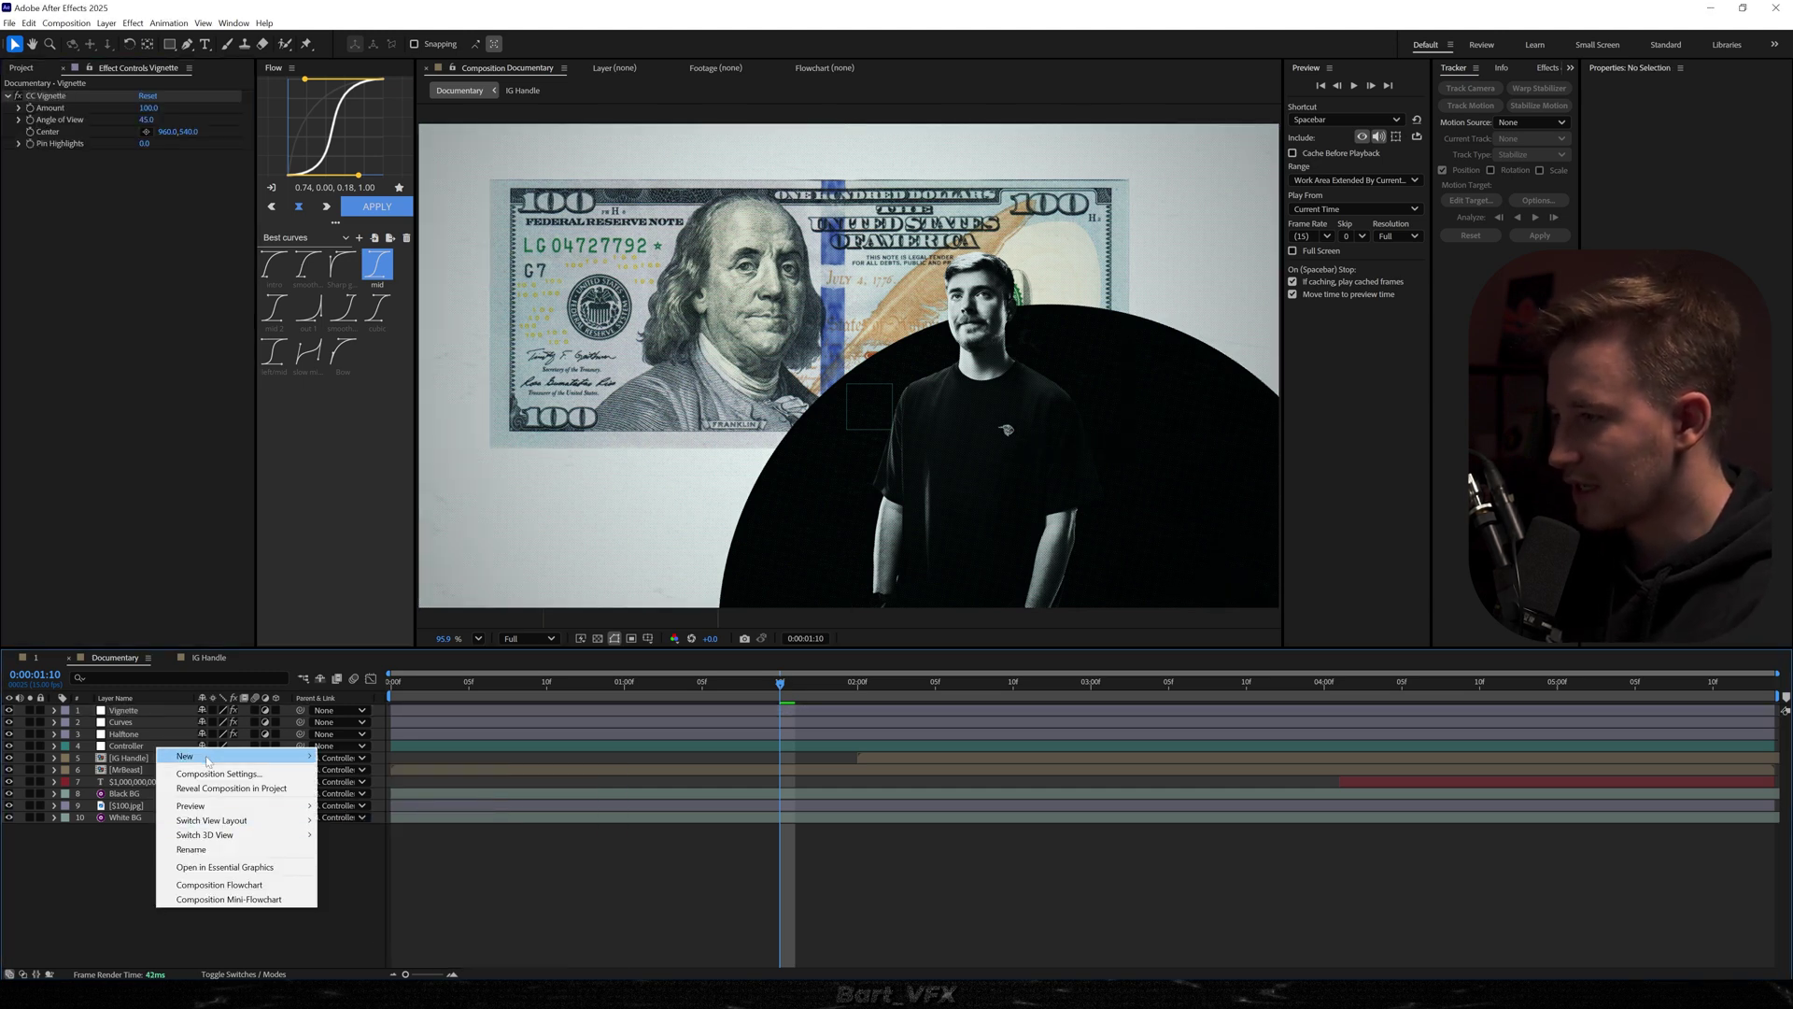
{"action": "mouse_move", "coordinate": [210, 758]}
{"action": "left_click", "coordinate": [374, 860]}
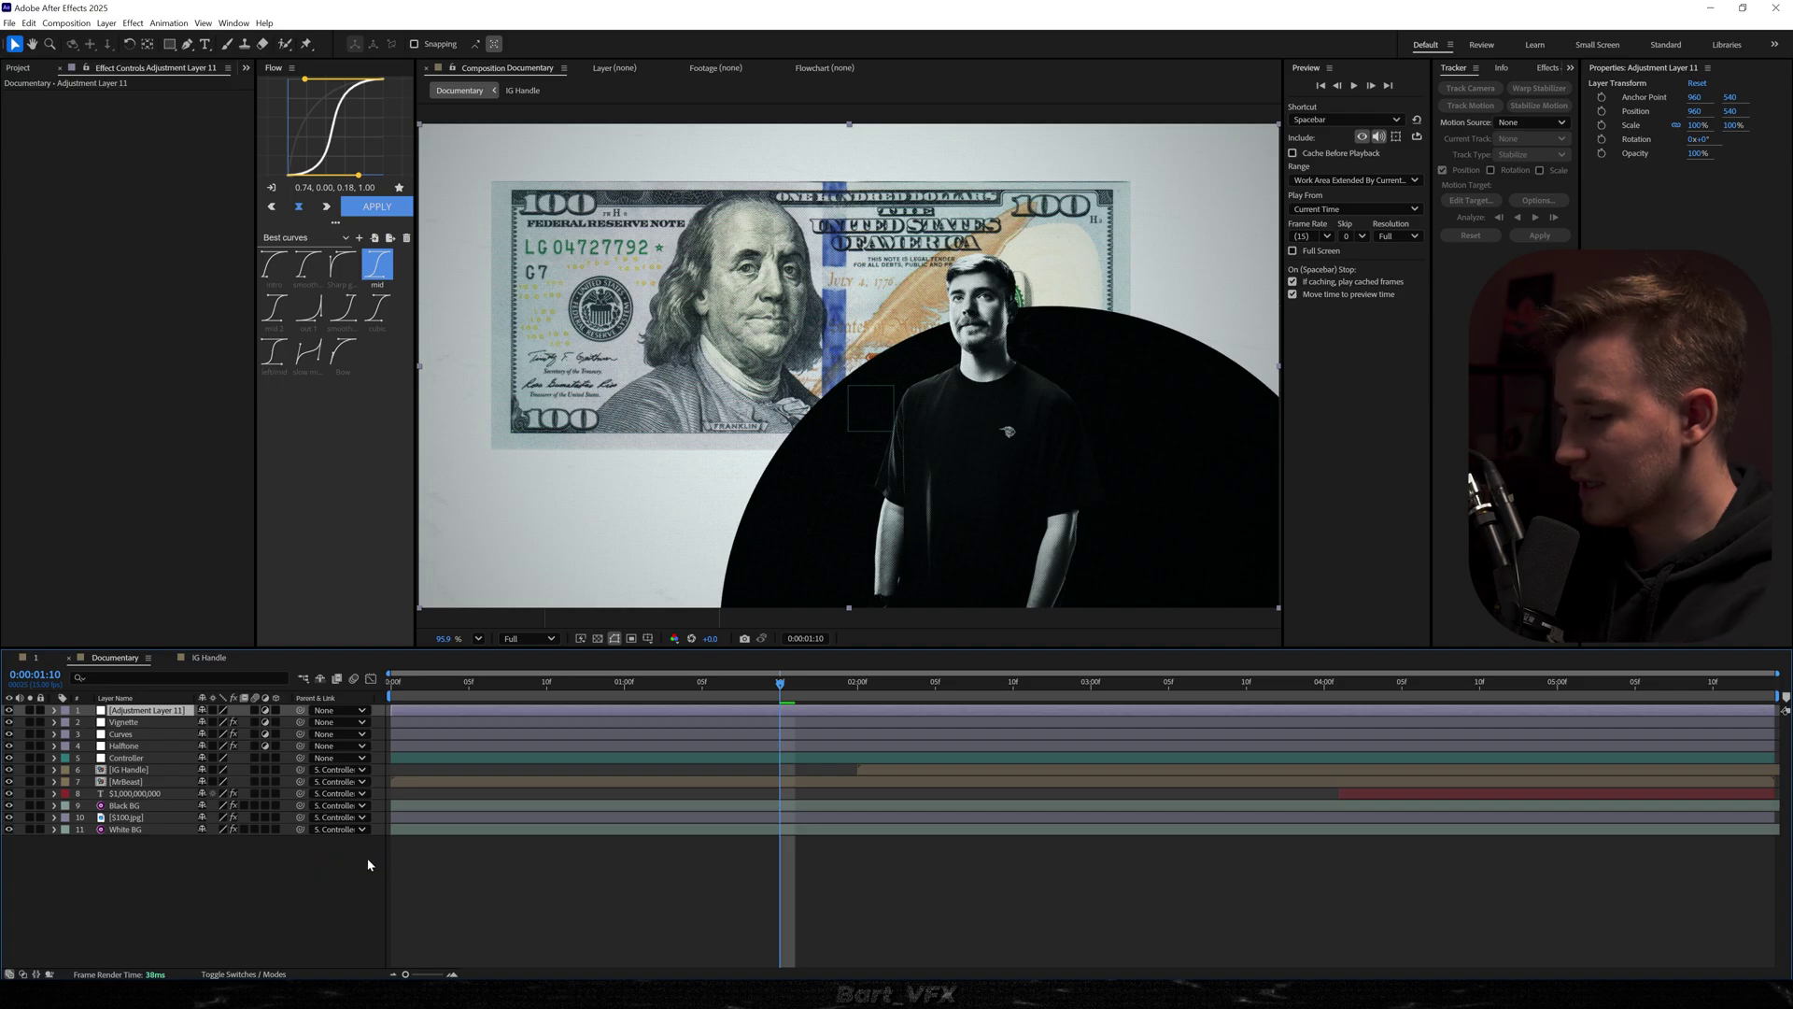
{"action": "key", "text": "Return"}
{"action": "type", "text": "Radial Blur"}
{"action": "key", "text": "Return"}
{"action": "key", "text": "ctrl+space"}
{"action": "type", "text": "radi"}
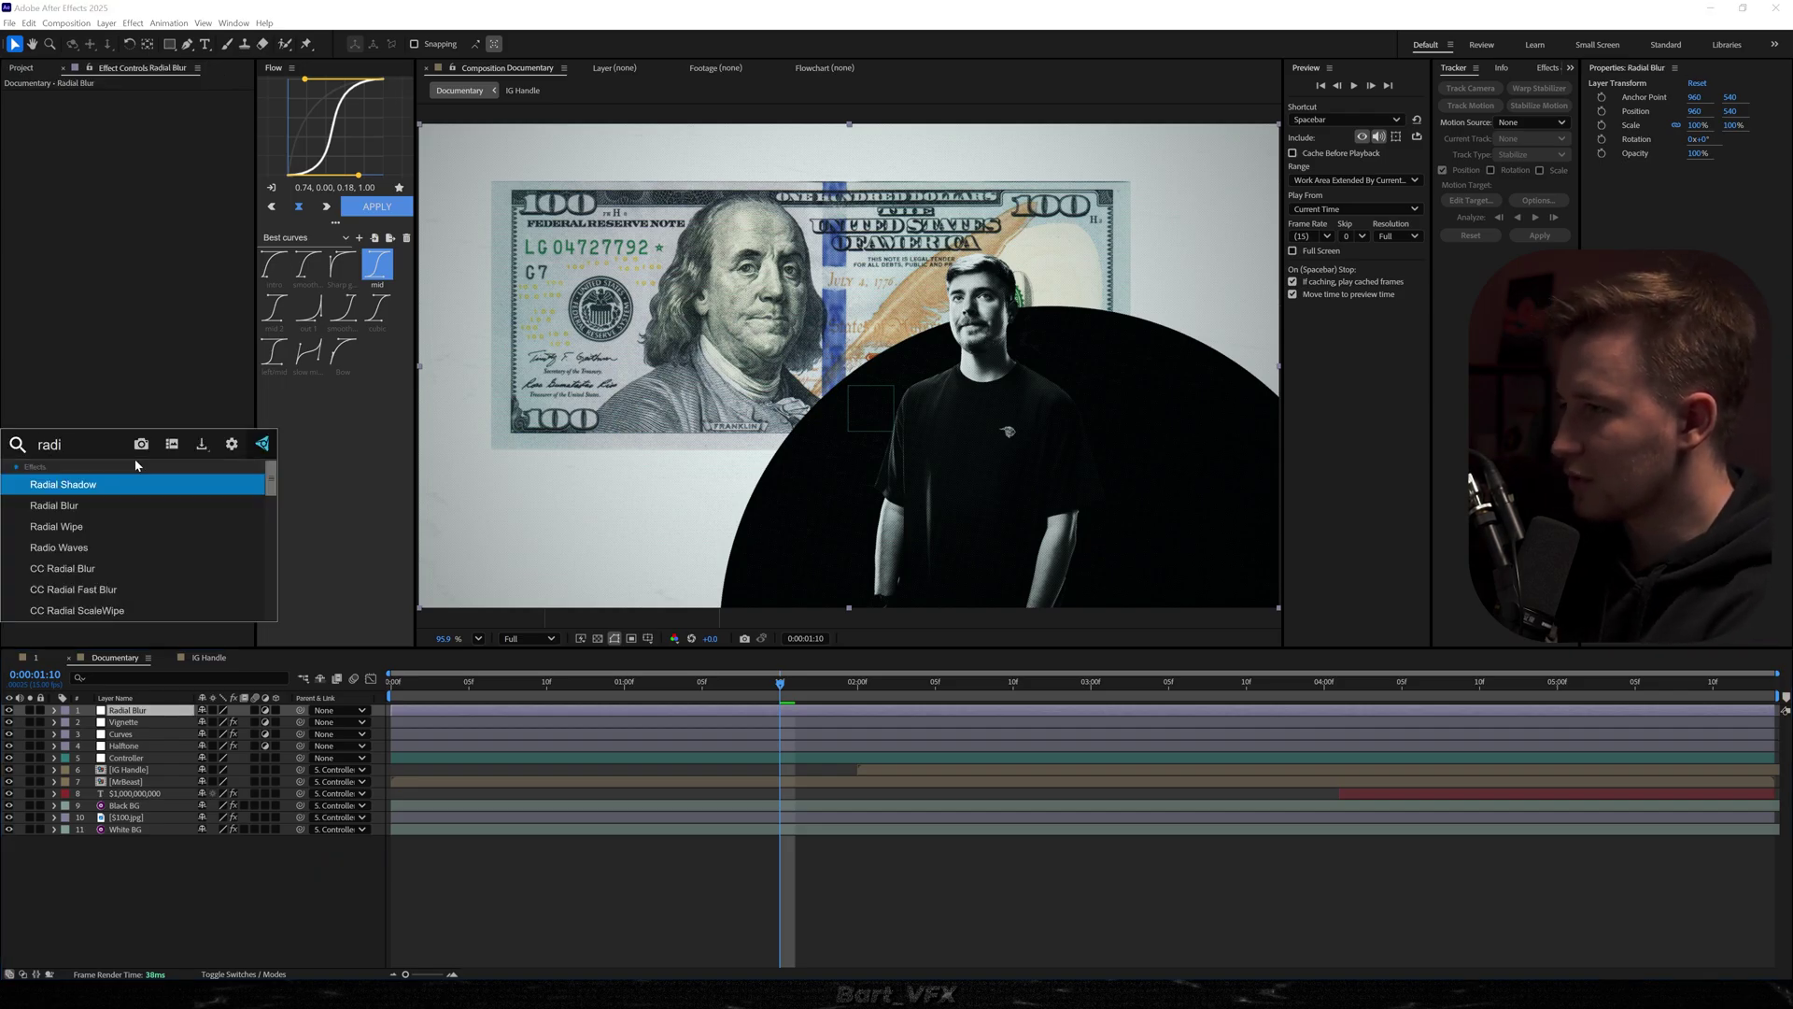
{"action": "key", "text": "Down"}
{"action": "key", "text": "Return"}
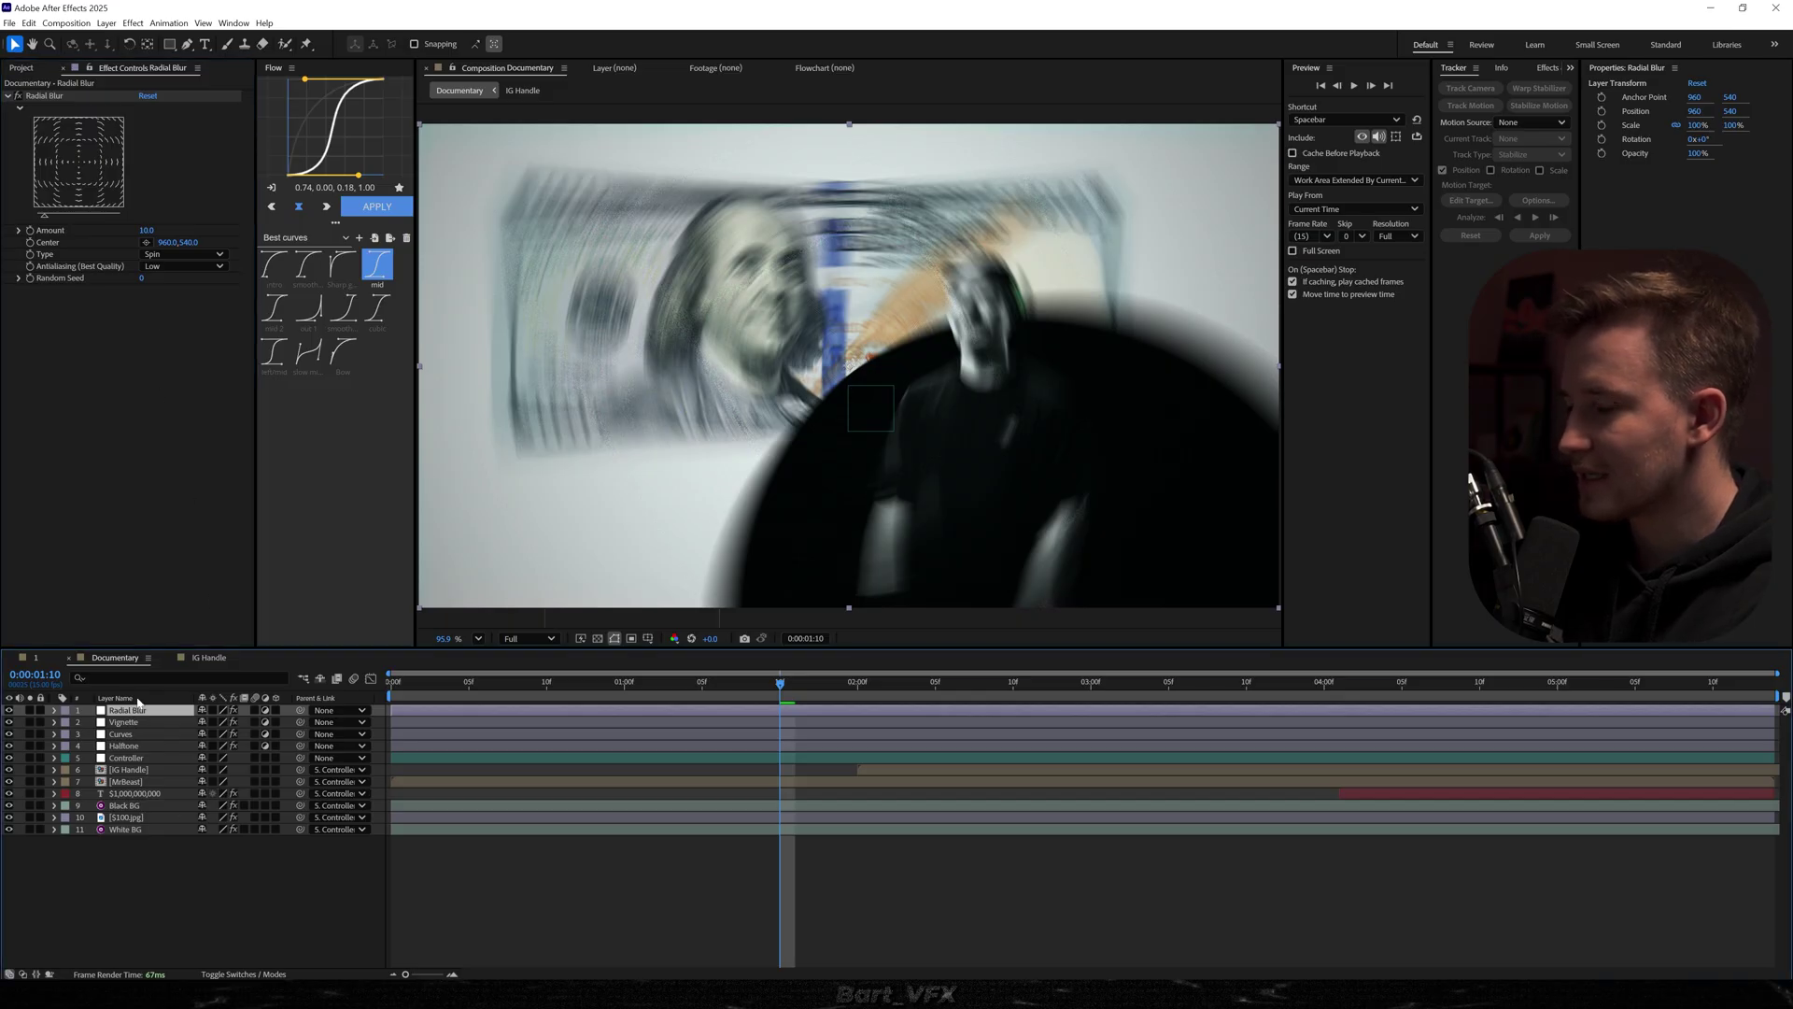
Add a full-frame elliptical mask to the Radial Blur layer and invert it
{"action": "left_click_drag", "start_coordinate": [169, 44], "coordinate": [208, 77]}
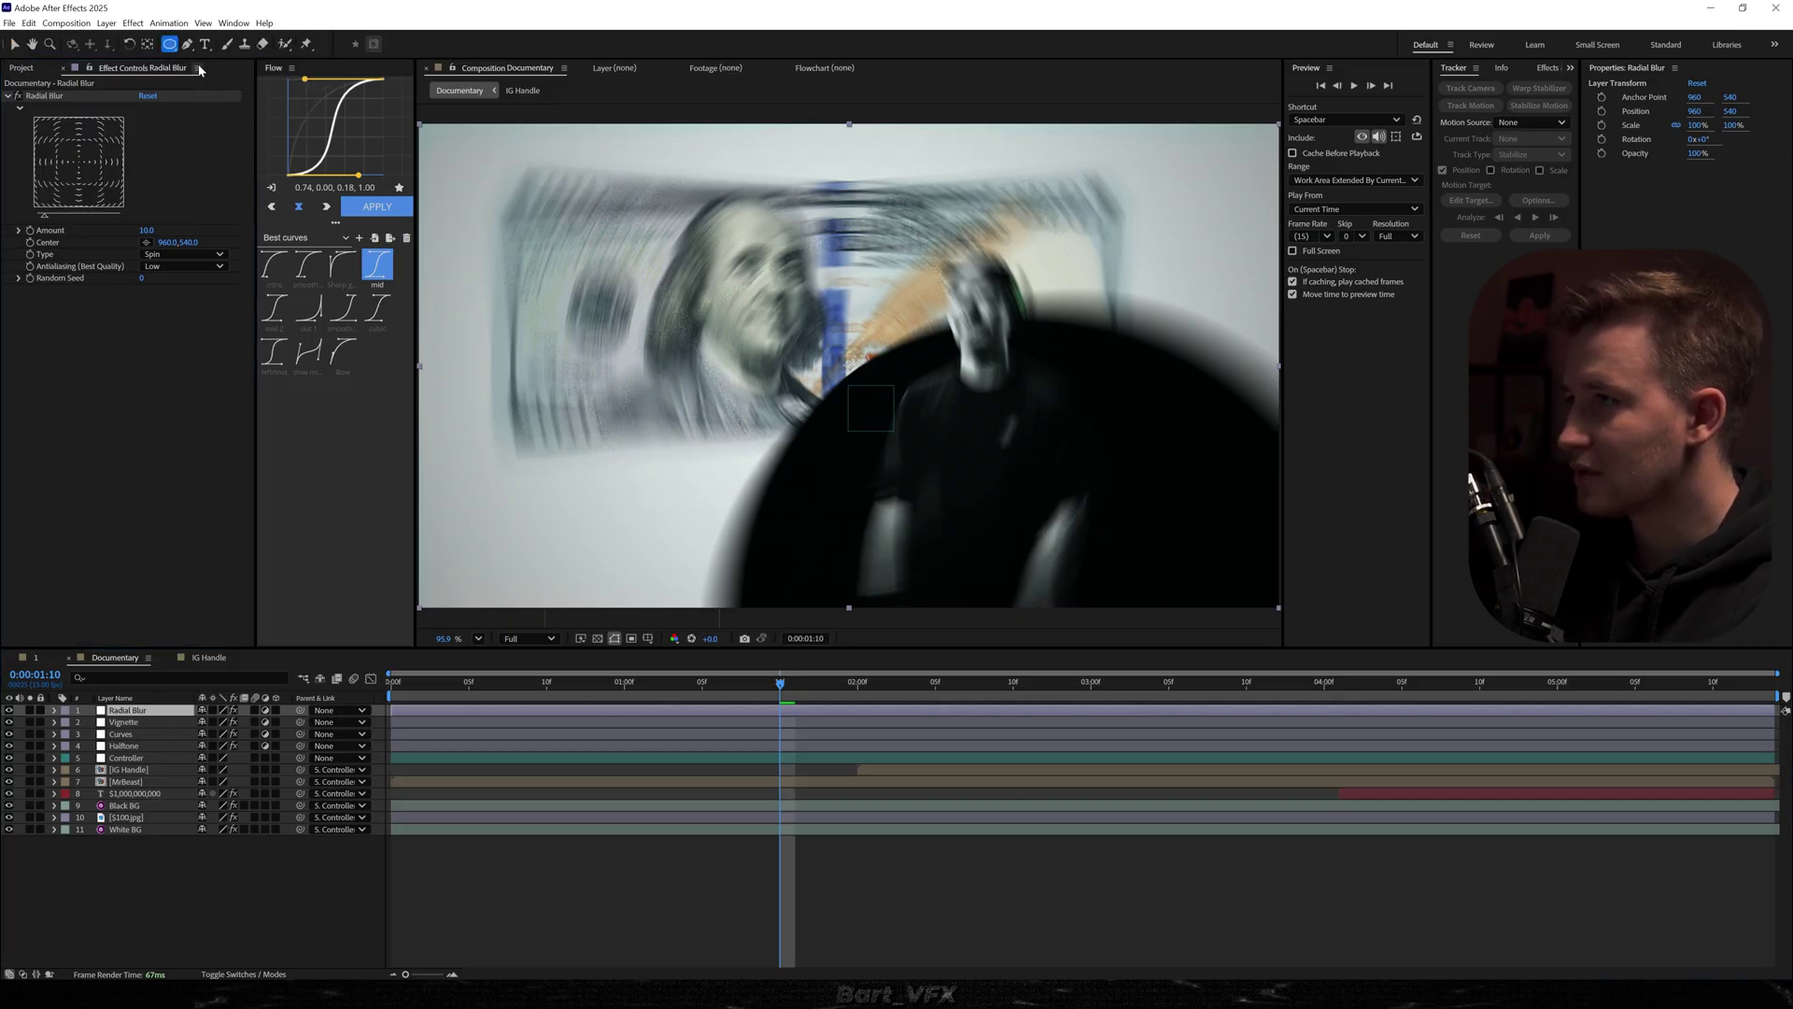
{"action": "double_click", "coordinate": [170, 47]}
{"action": "key", "text": "v"}
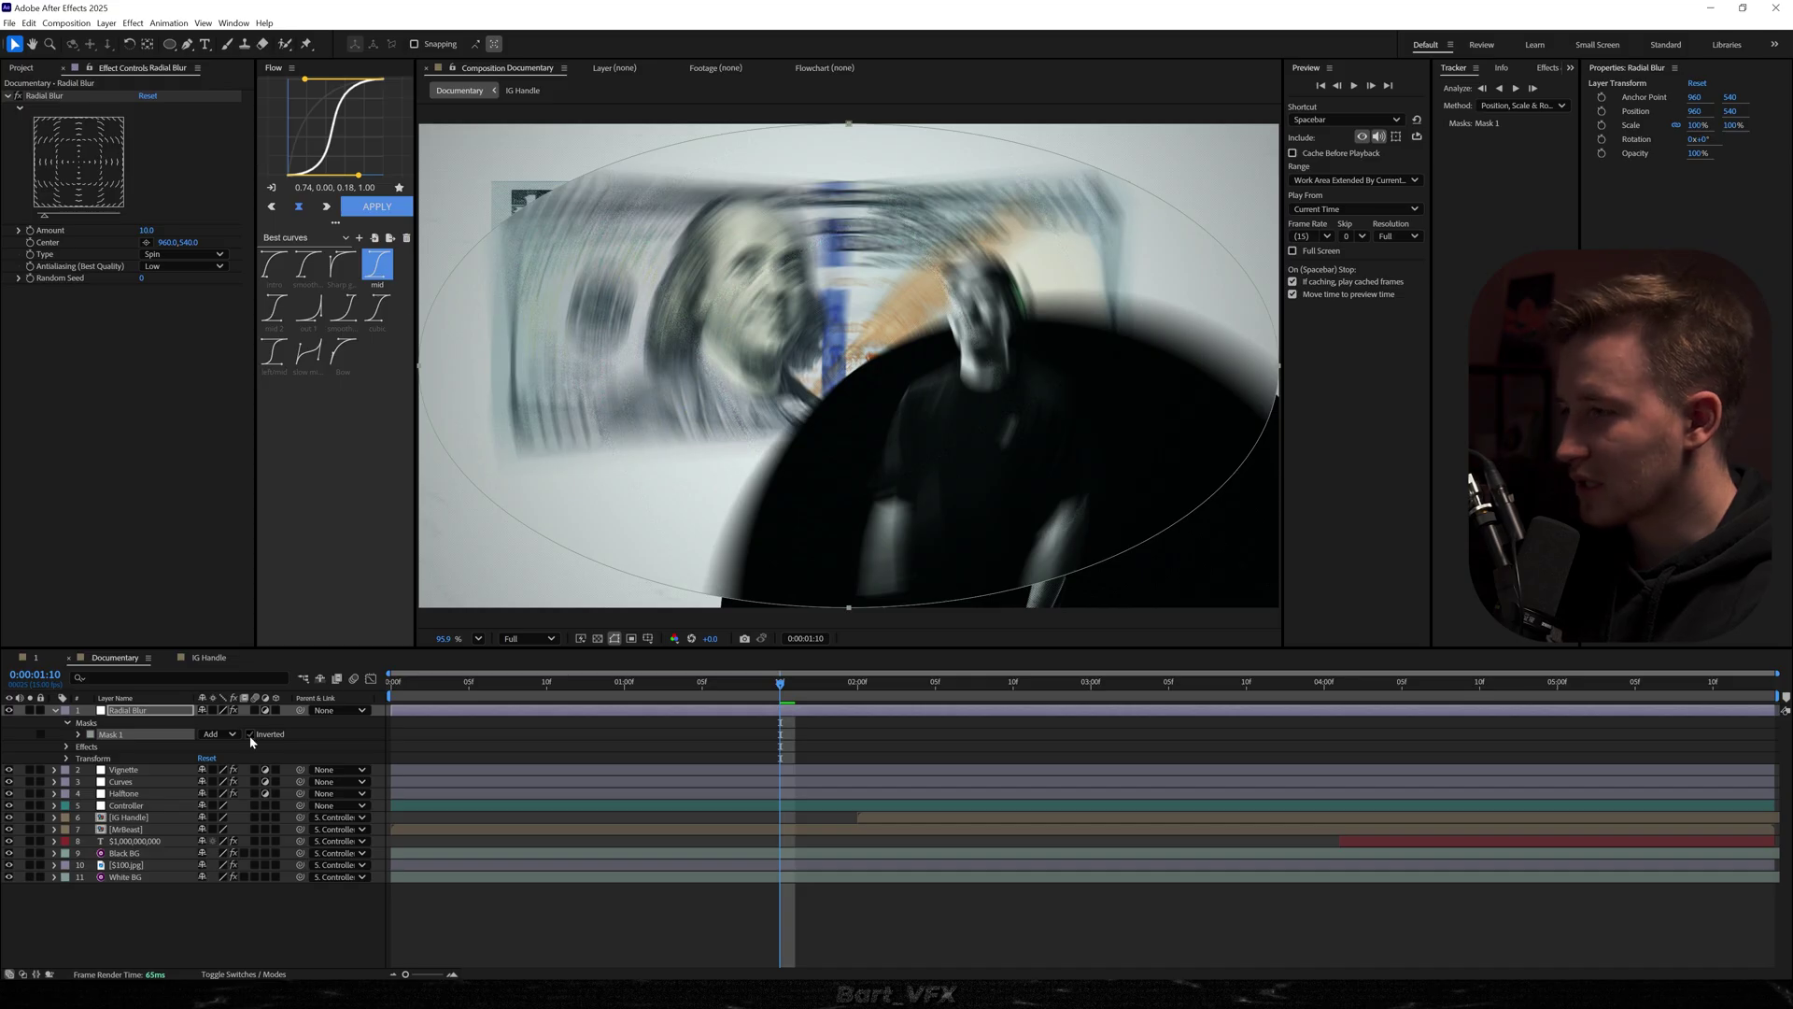
{"action": "left_click", "coordinate": [250, 734]}
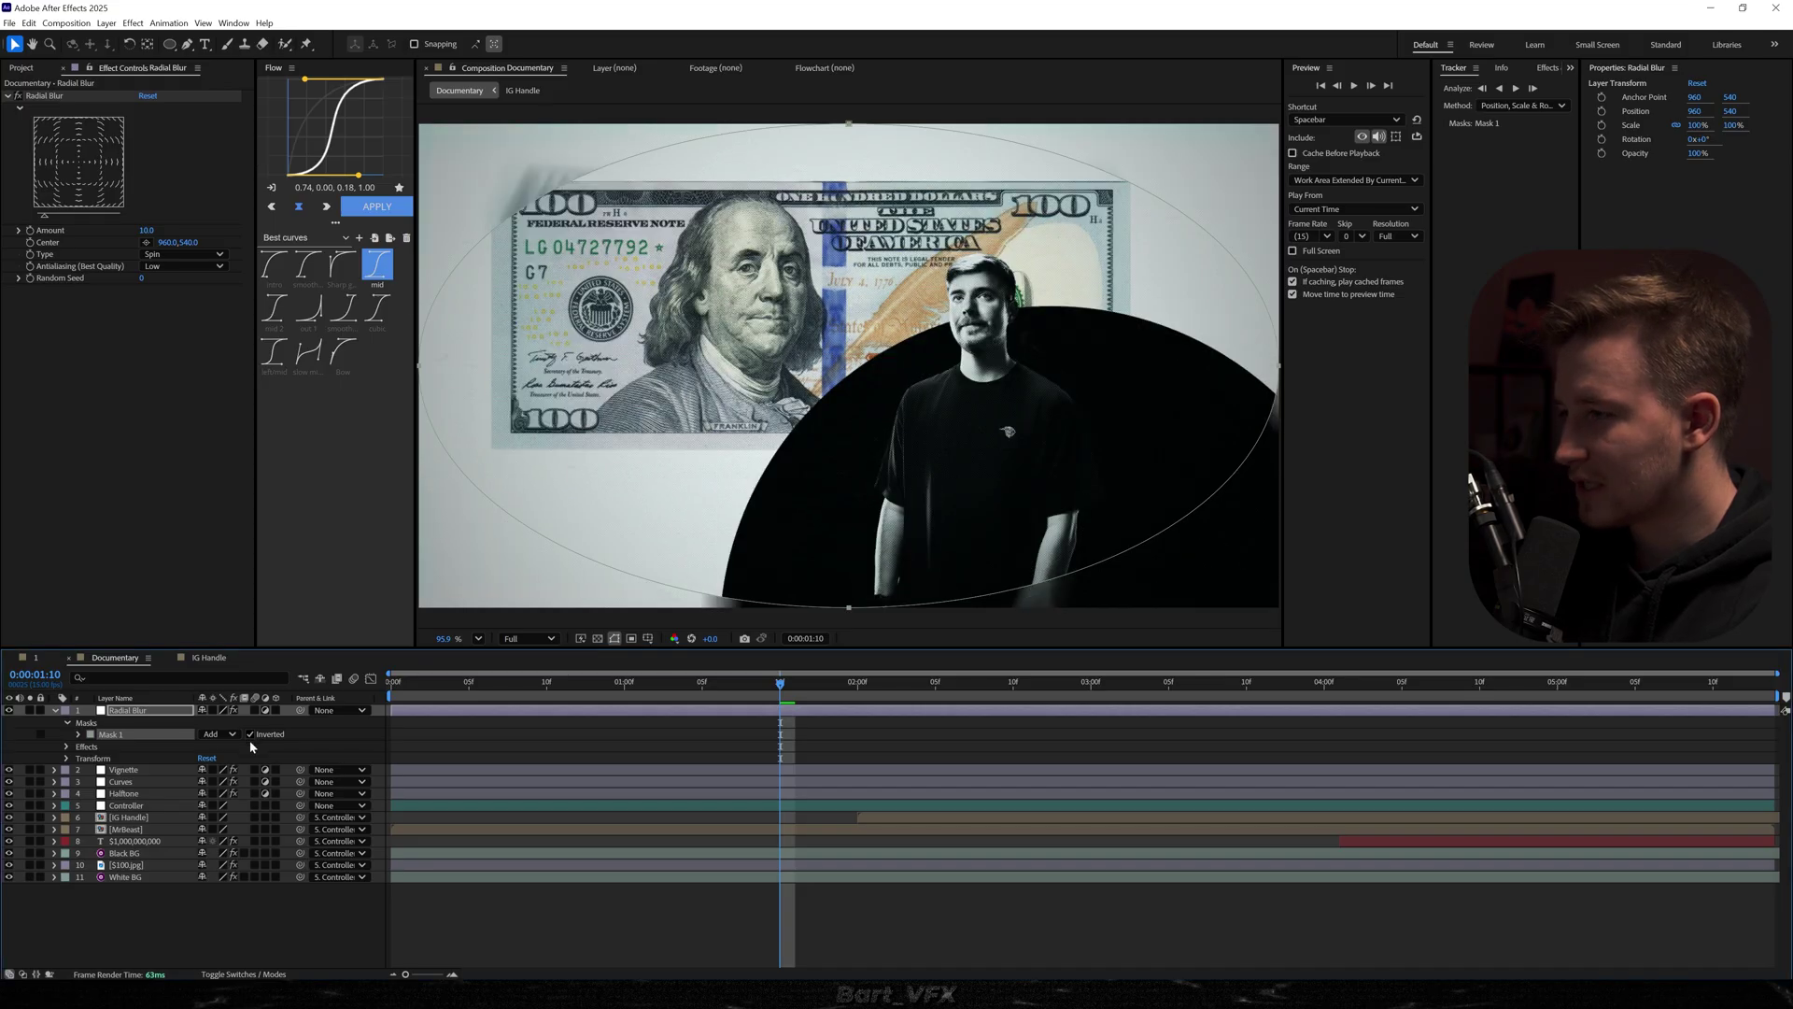
Set the elliptical mask's feather to 44 pixels and its expansion to 10 pixels
{"action": "left_click", "coordinate": [78, 734]}
{"action": "left_click_drag", "start_coordinate": [215, 759], "coordinate": [232, 759]}
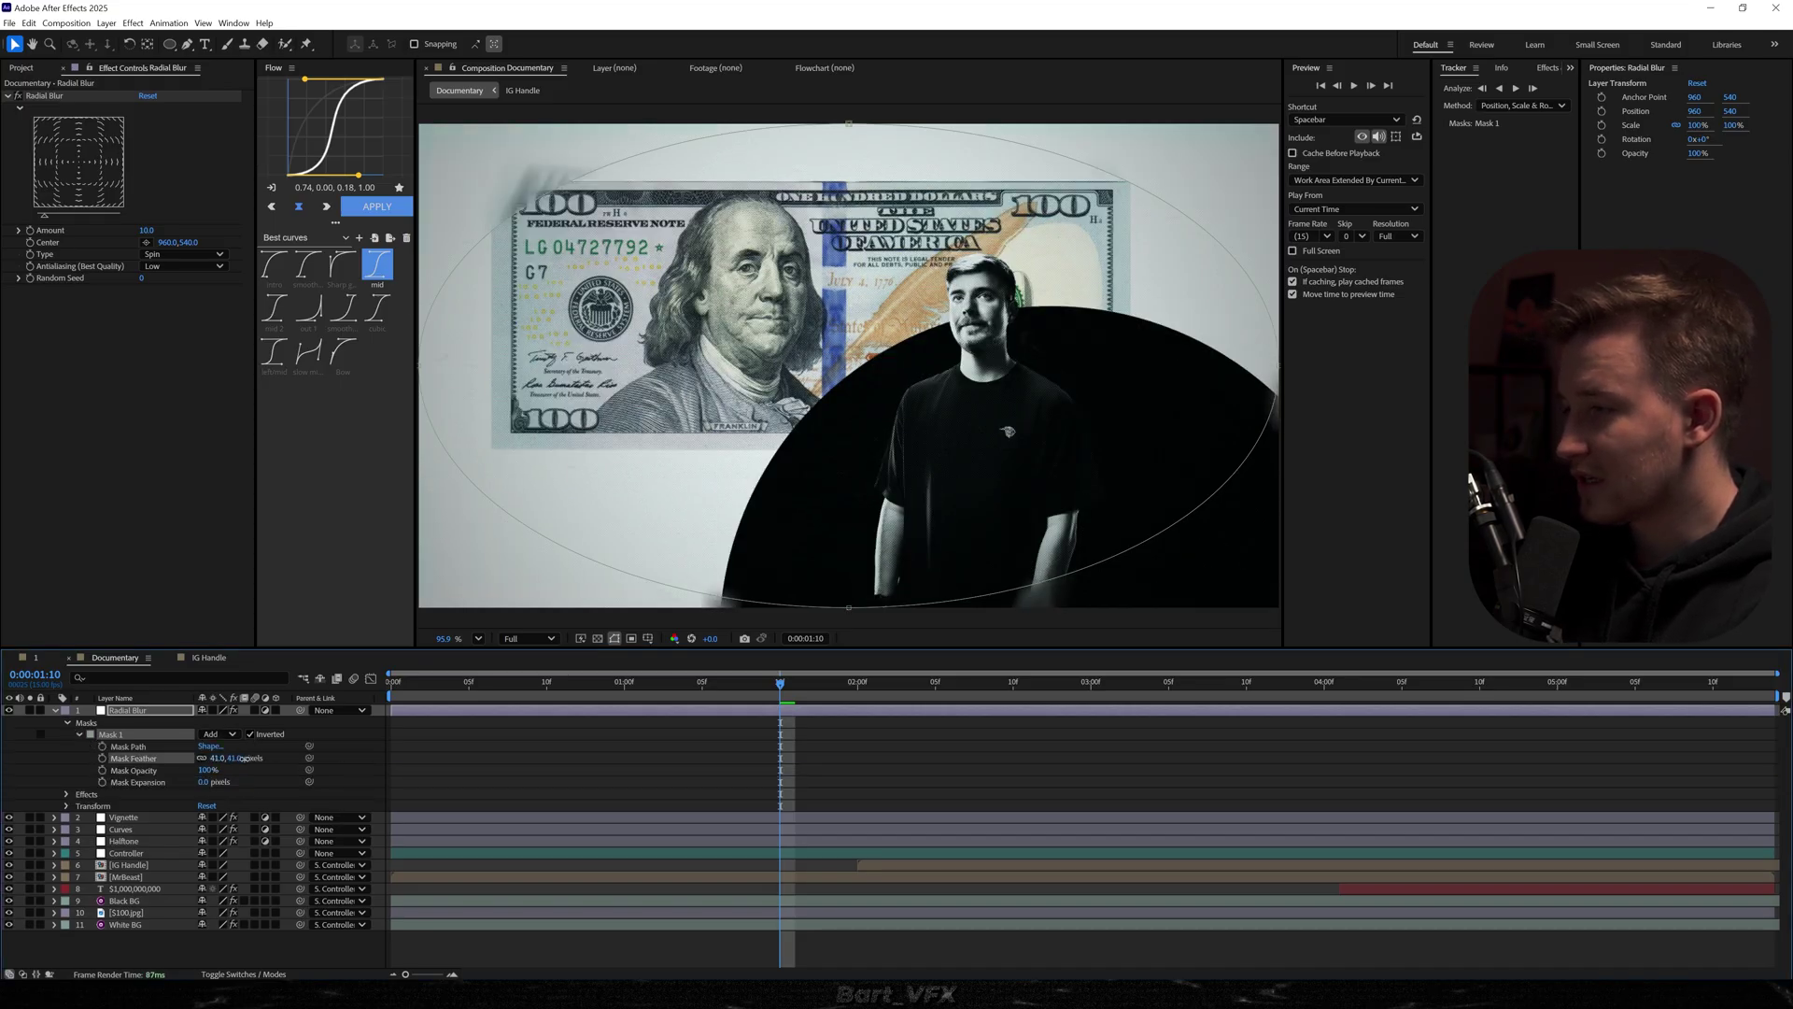
{"action": "left_click", "coordinate": [201, 782]}
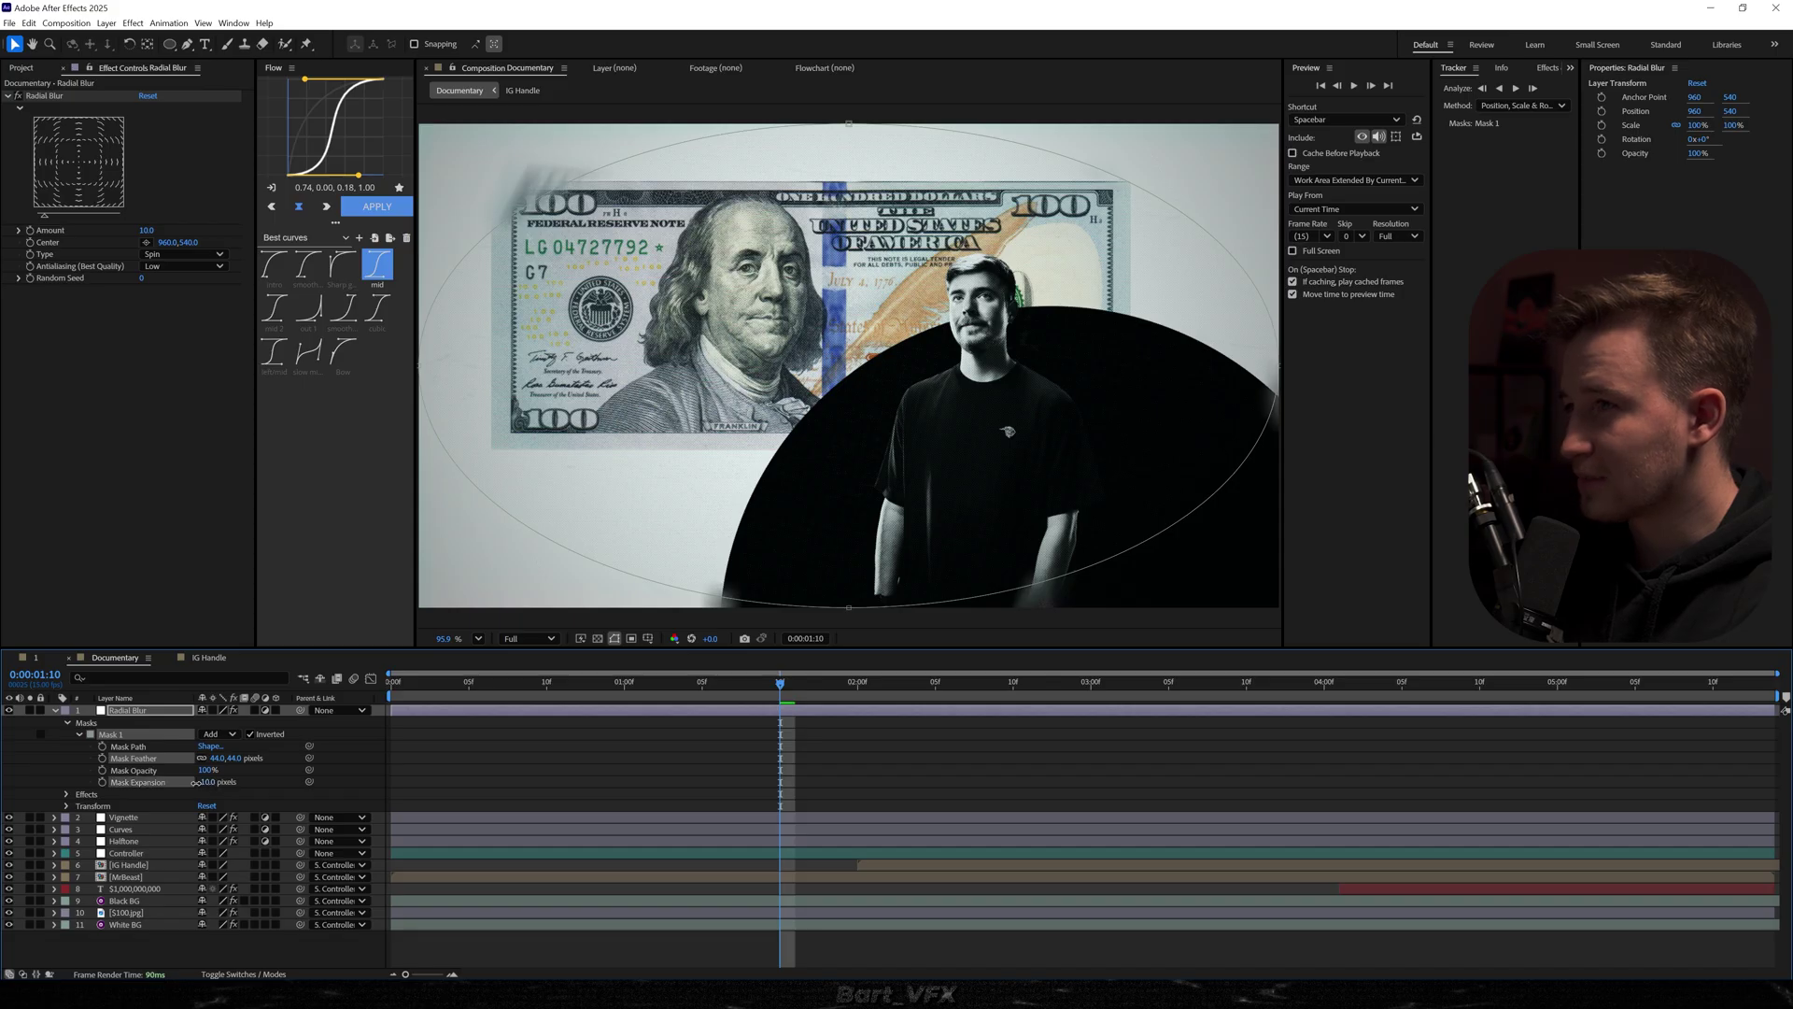
Set the Radial Blur amount to 5 and increase the mask feather to about 135 pixels
{"action": "left_click", "coordinate": [112, 466]}
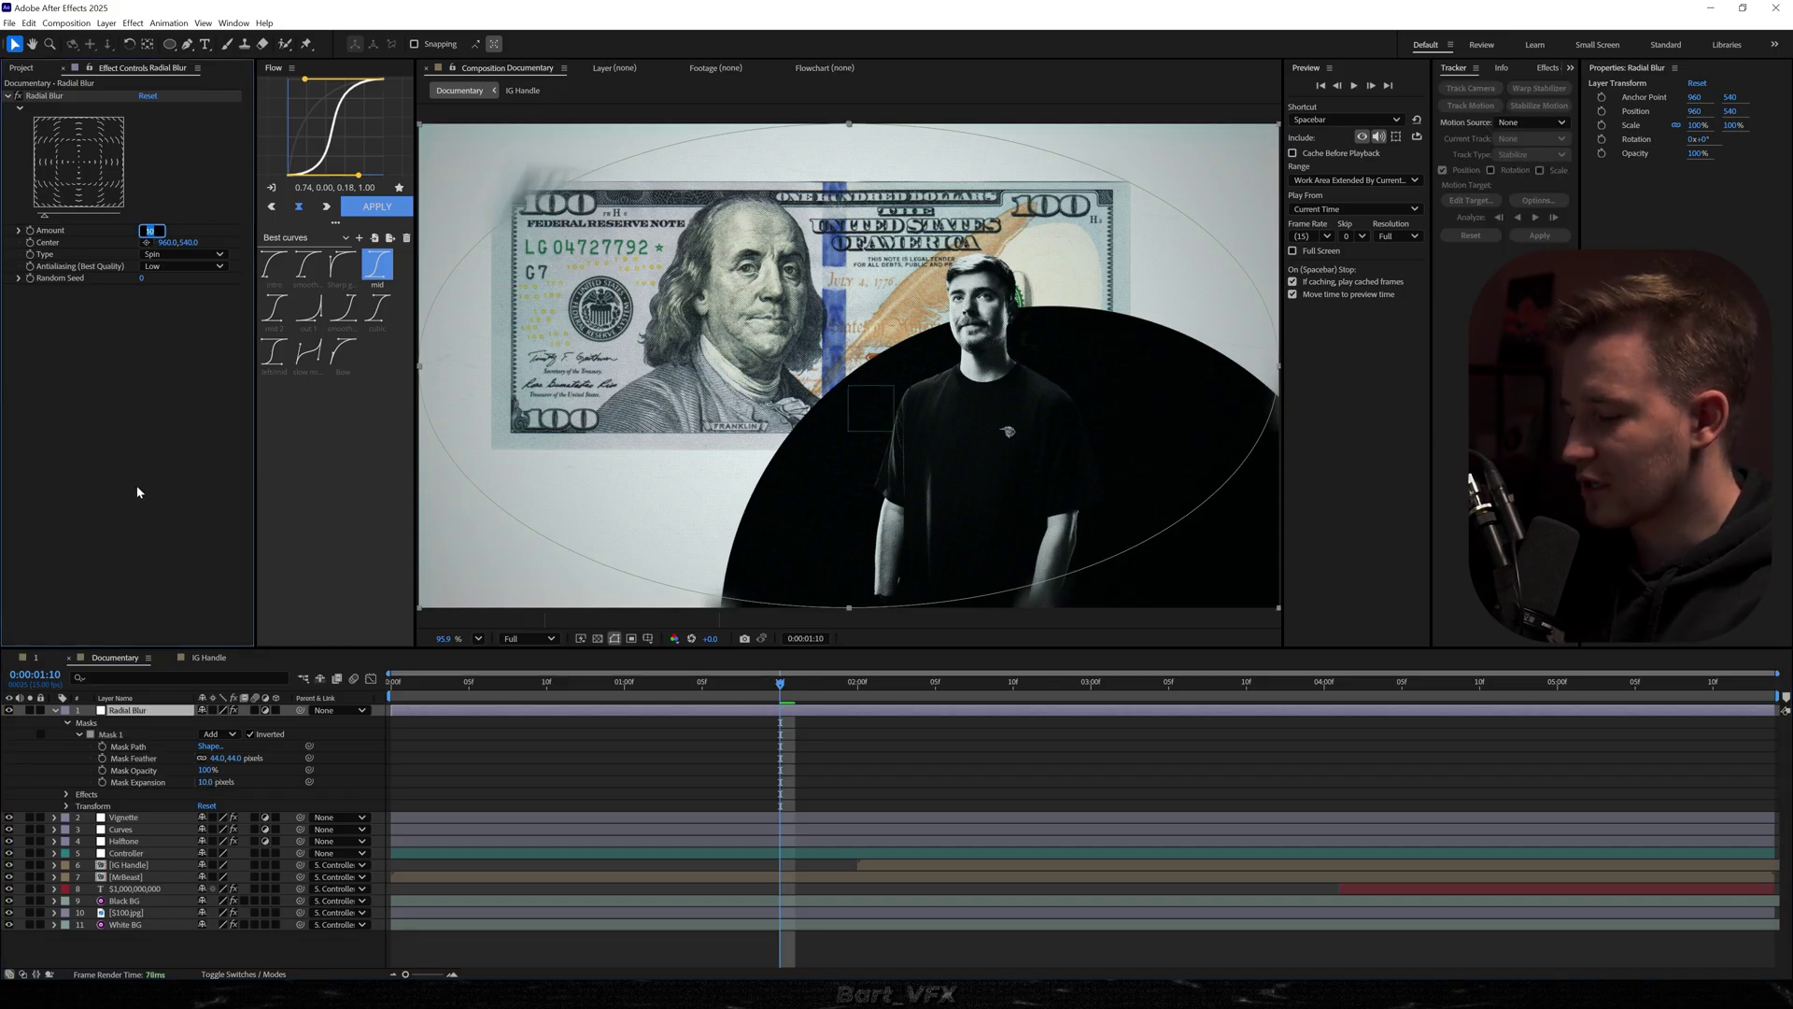
{"action": "type", "text": "5"}
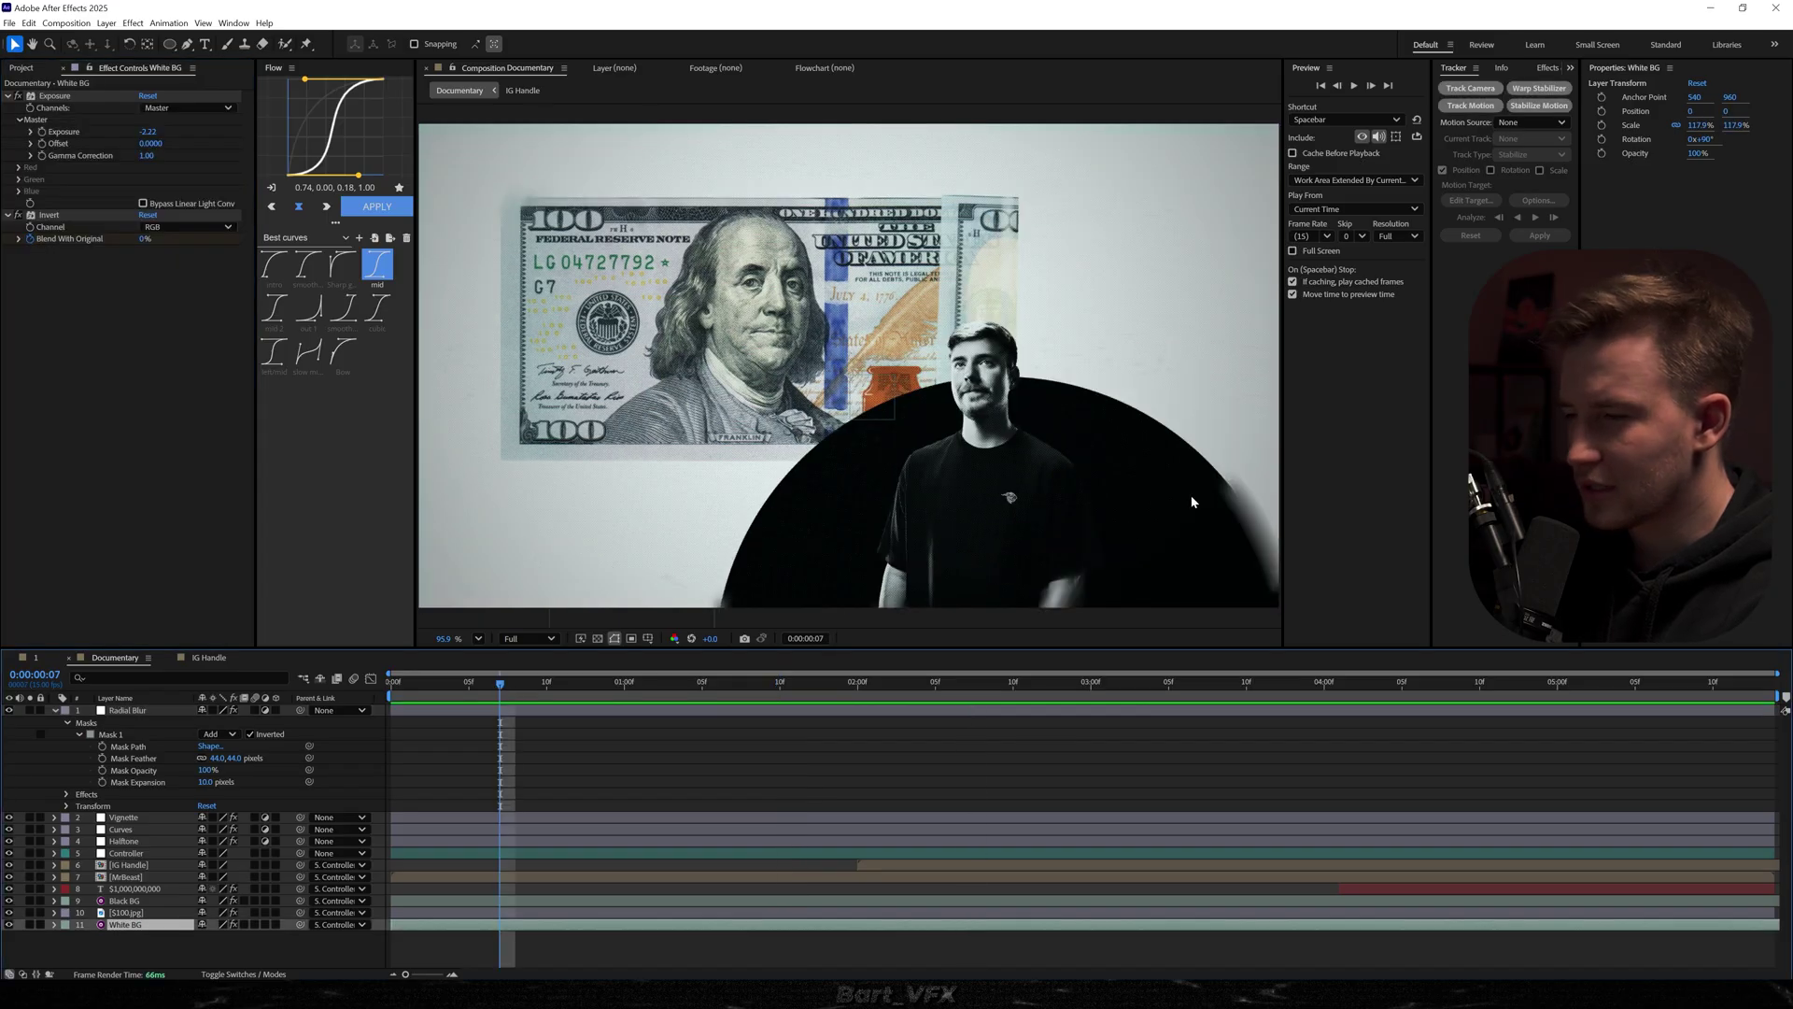
{"action": "left_click_drag", "start_coordinate": [213, 764], "coordinate": [245, 758]}
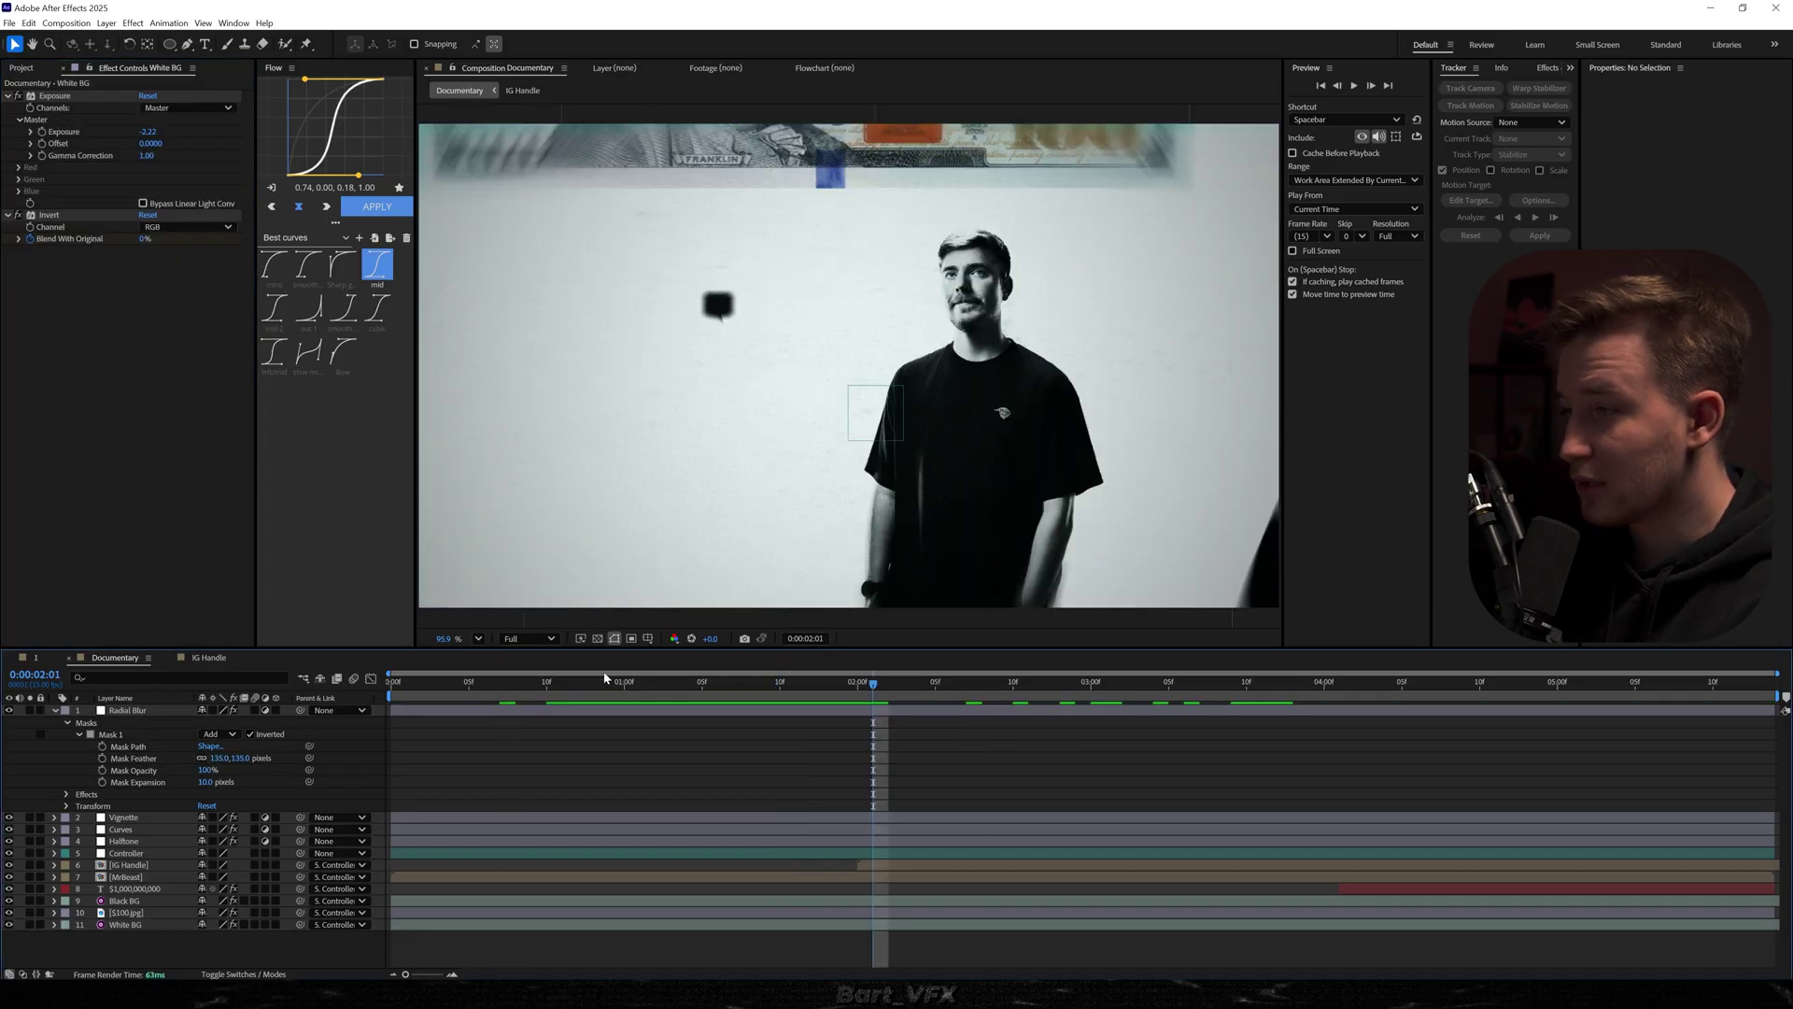
Reorder the effects on the White BG layer so Exposure comes after Invert, and check the result along the timeline
{"action": "left_click_drag", "start_coordinate": [612, 681], "coordinate": [702, 683]}
{"action": "left_click", "coordinate": [138, 924]}
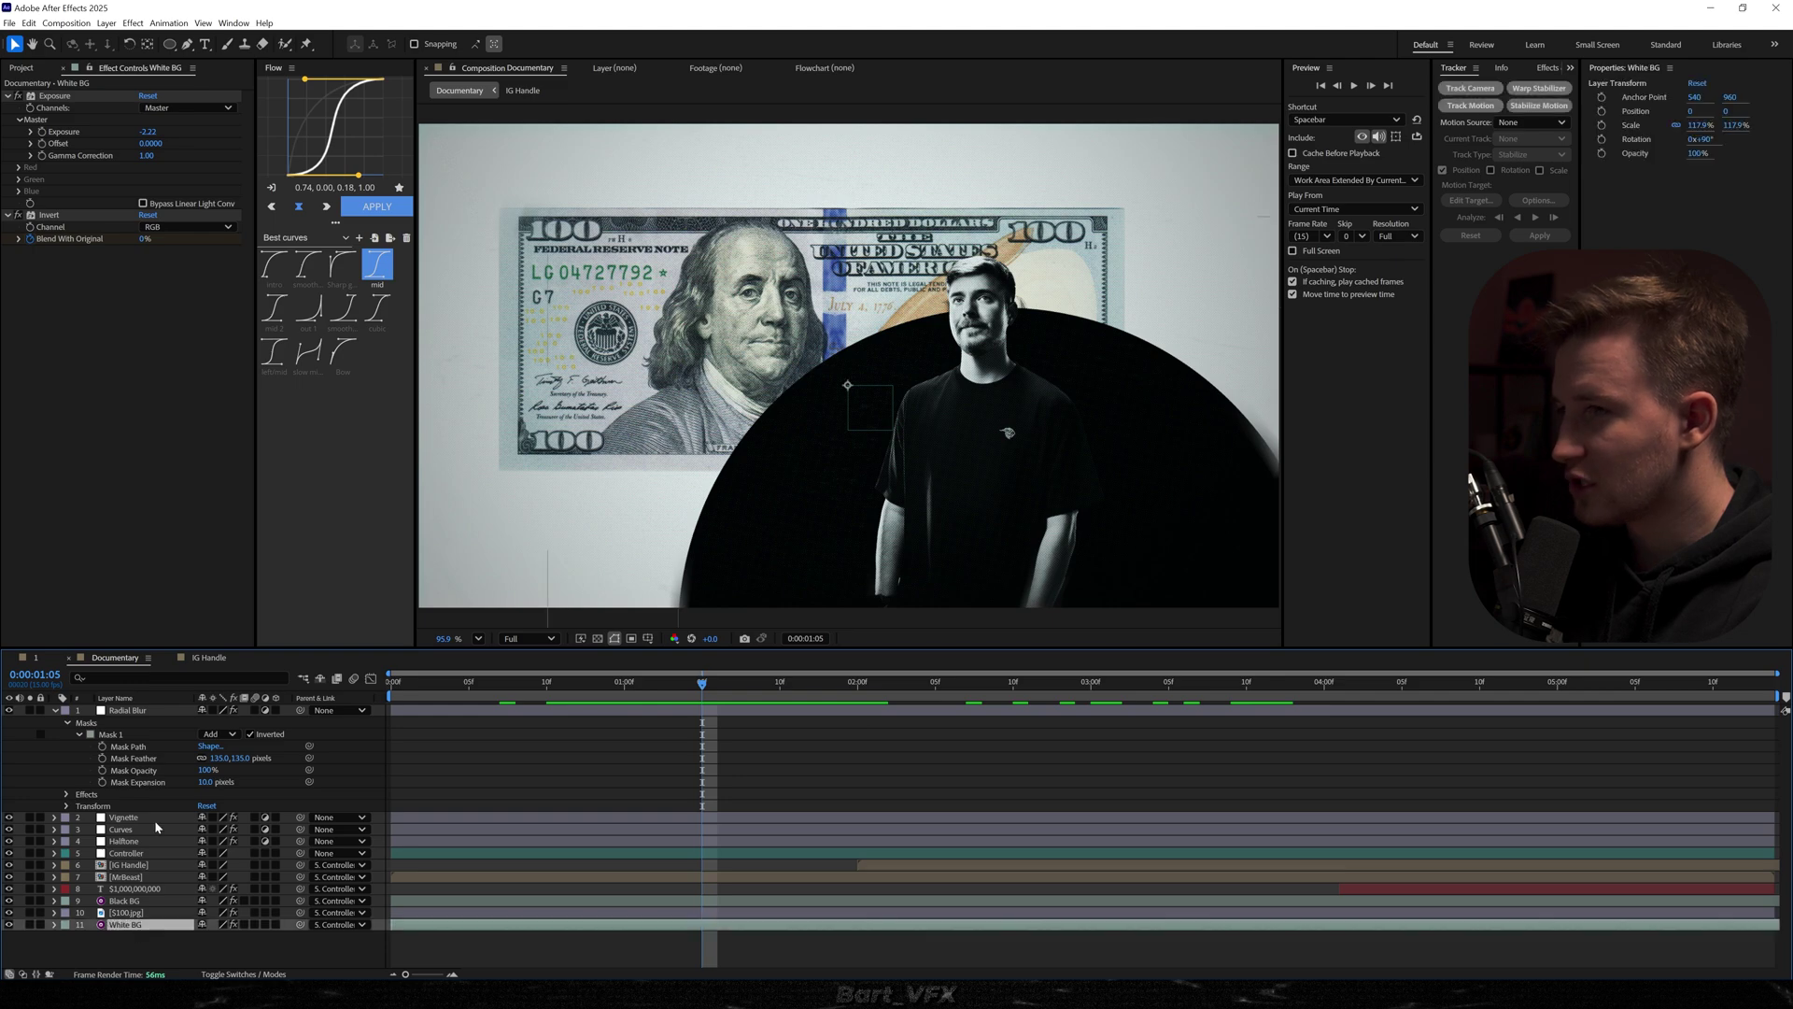
{"action": "left_click_drag", "start_coordinate": [55, 95], "coordinate": [56, 248]}
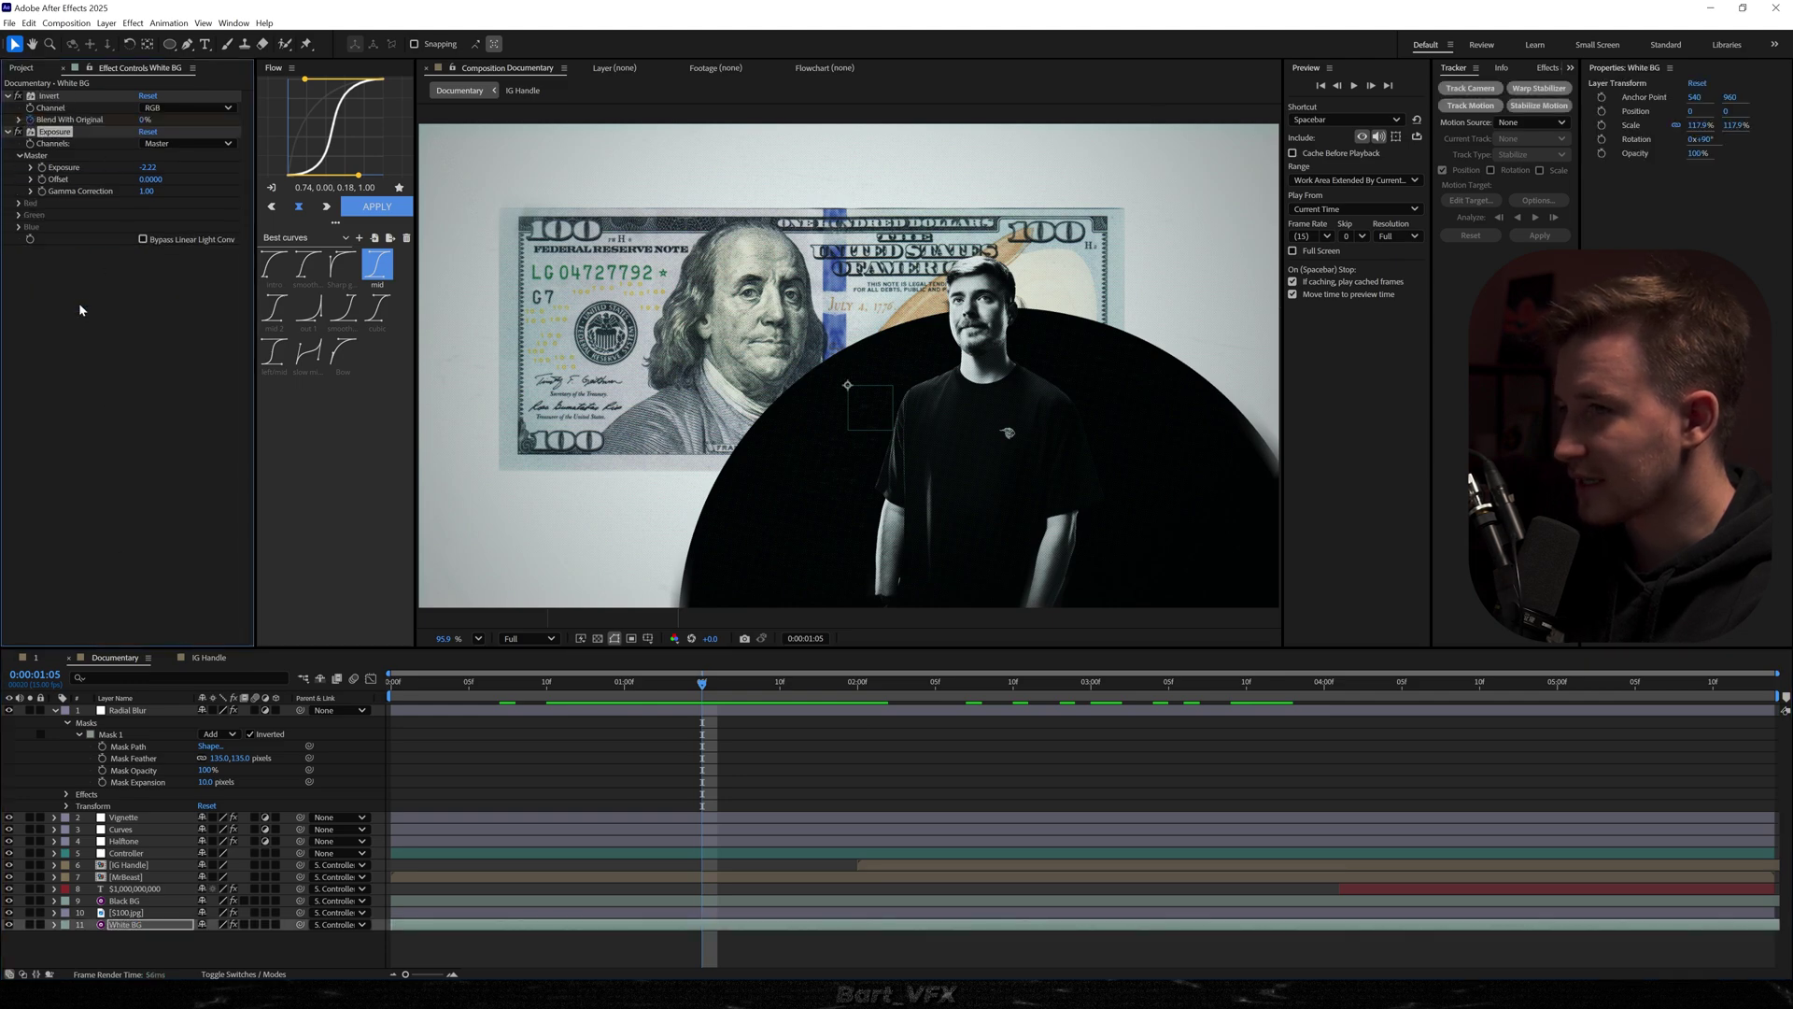
{"action": "left_click_drag", "start_coordinate": [709, 679], "coordinate": [1188, 708]}
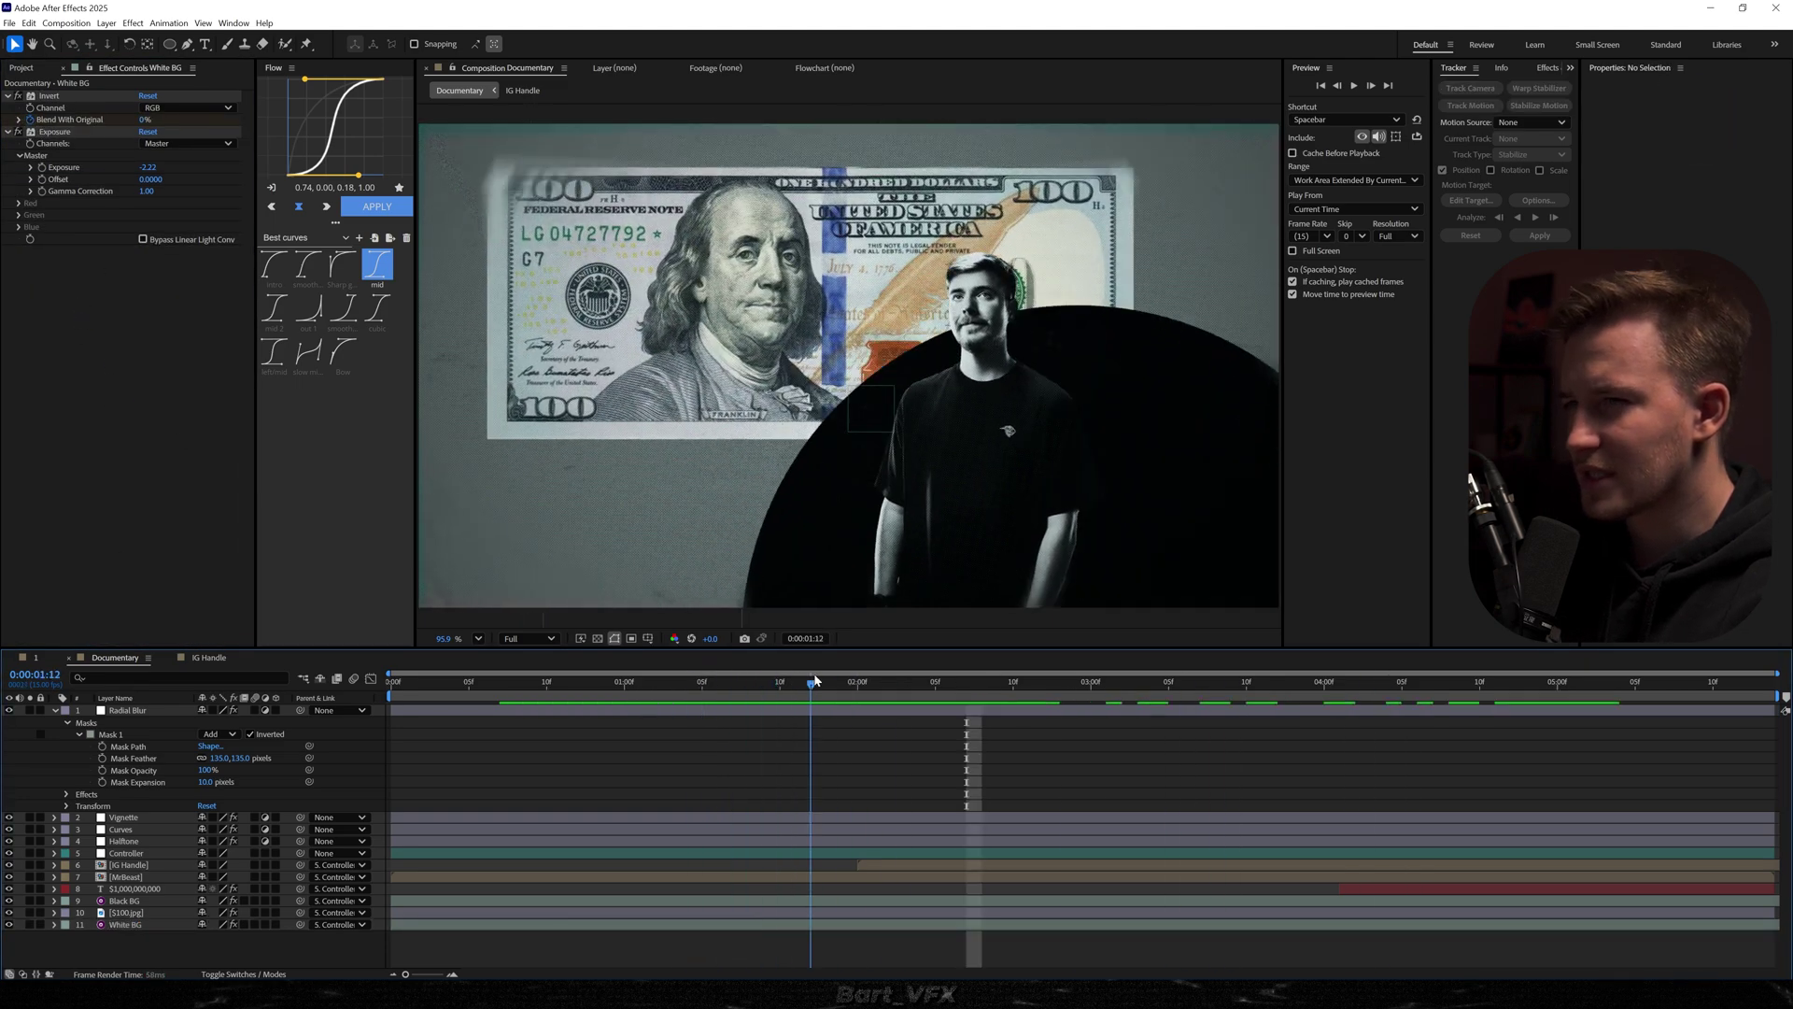
{"action": "left_click_drag", "start_coordinate": [815, 681], "coordinate": [594, 682]}
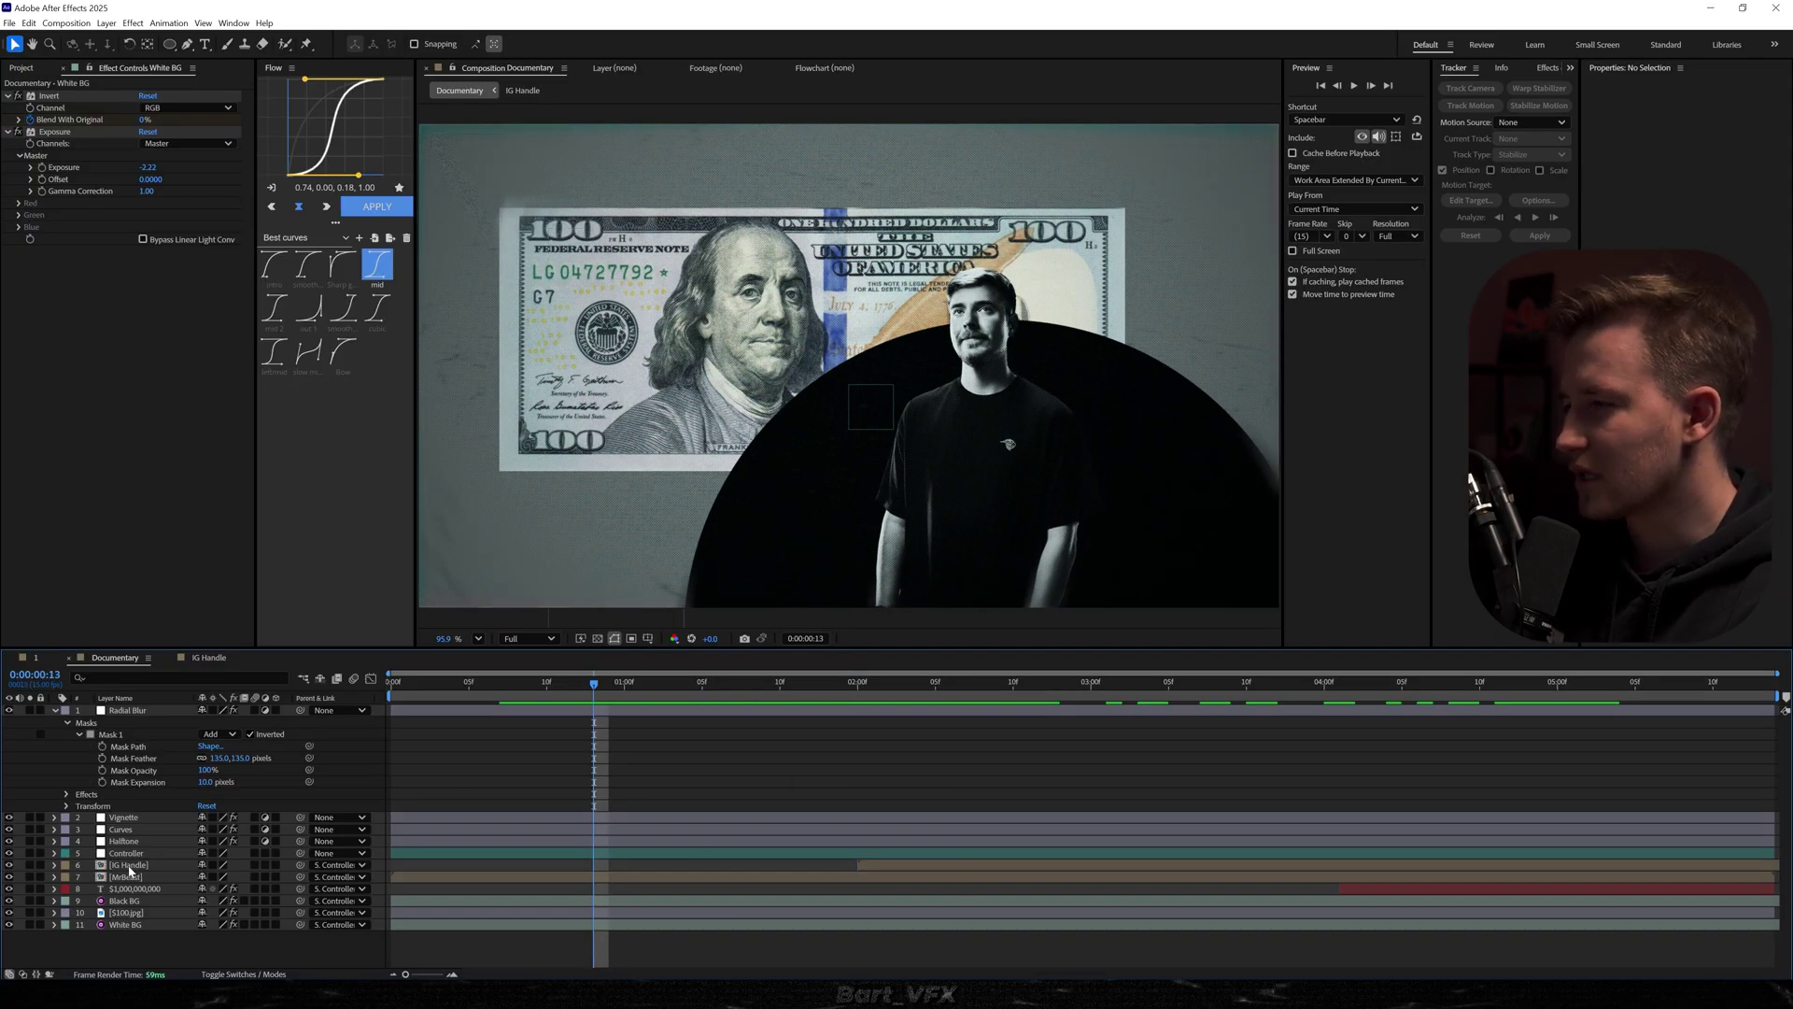
Try a Drop Shadow effect with a distance of about 22 on the $100.jpg layer, and remove it
{"action": "left_click", "coordinate": [131, 912]}
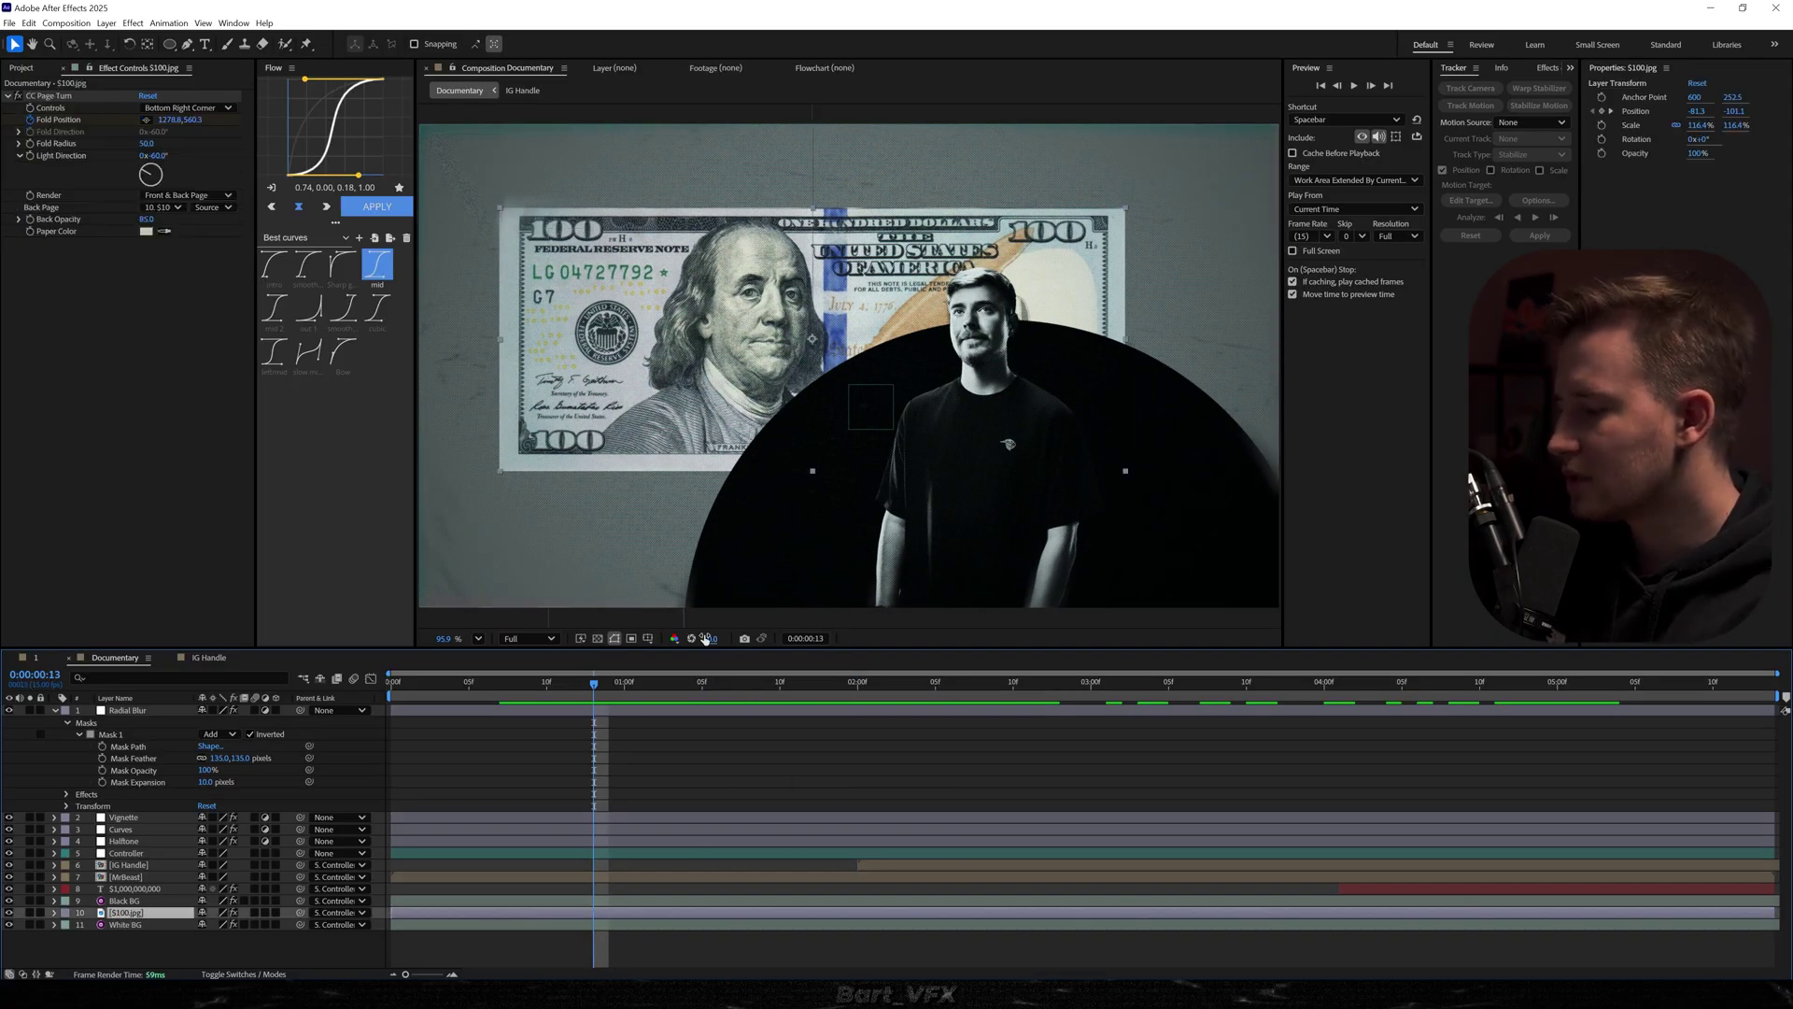
{"action": "key", "text": "ctrl+space"}
{"action": "type", "text": "drop"}
{"action": "key", "text": "Return"}
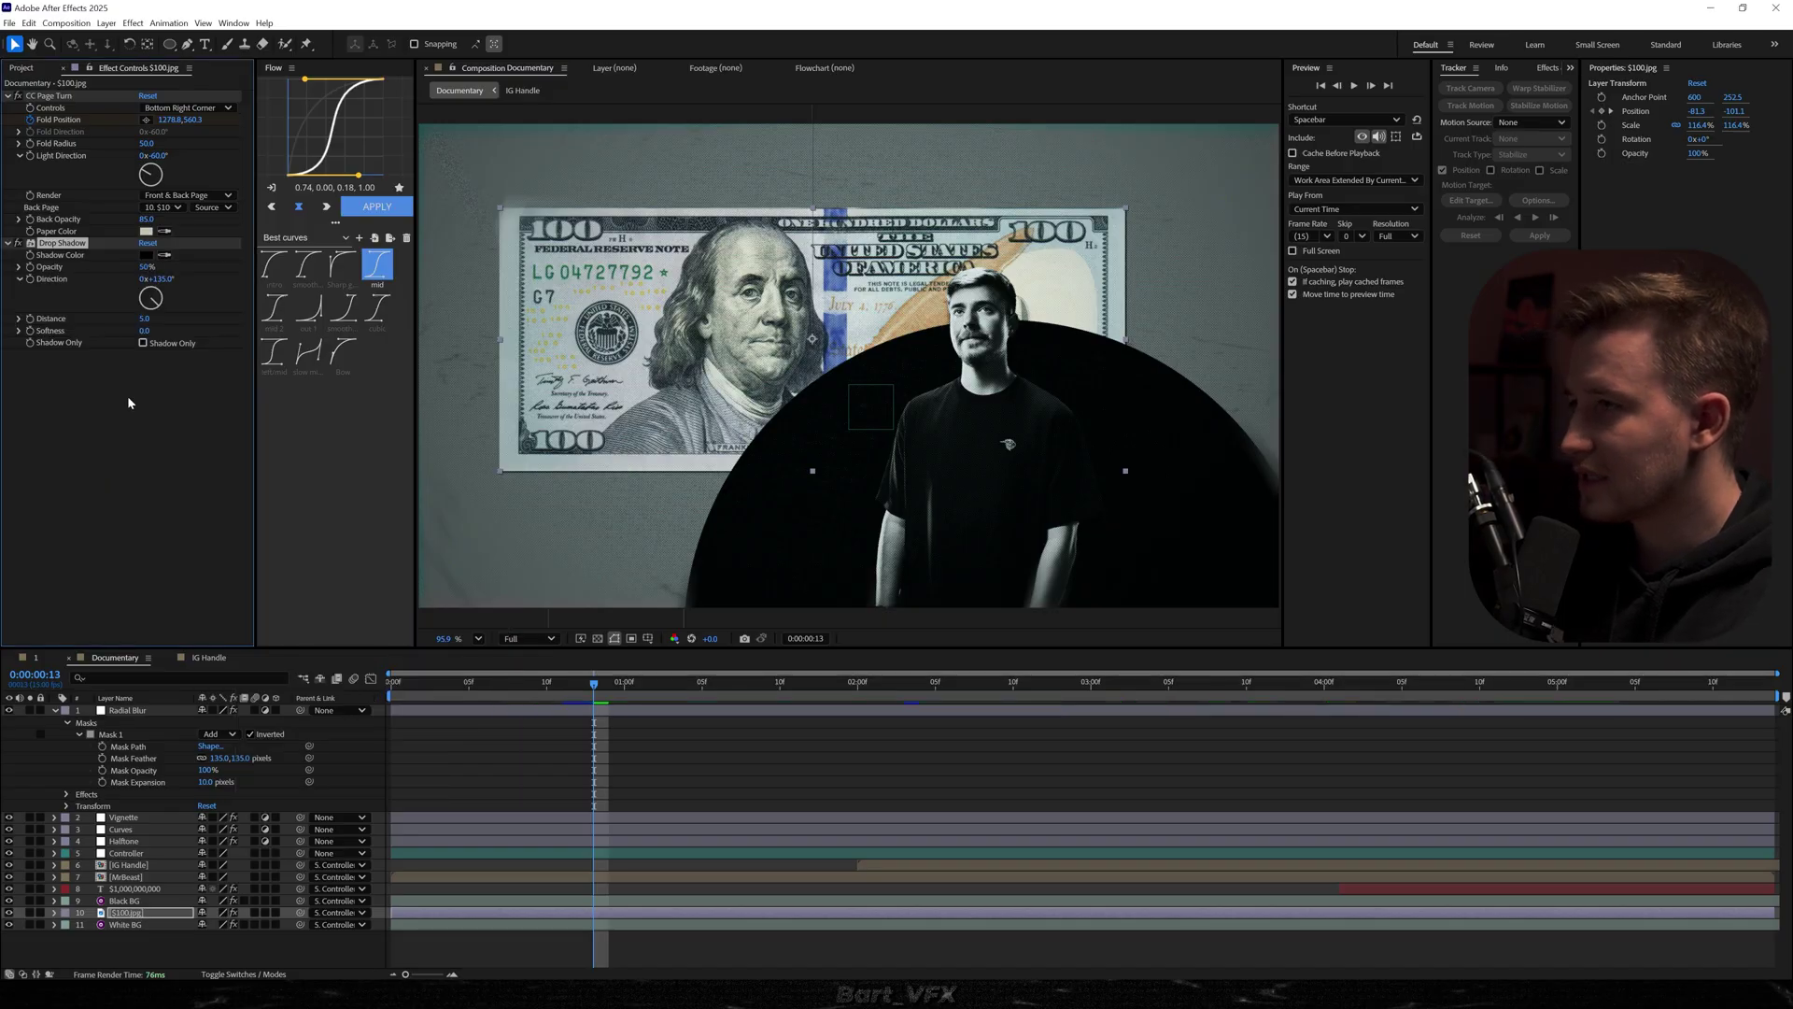
{"action": "left_click_drag", "start_coordinate": [149, 320], "coordinate": [172, 320]}
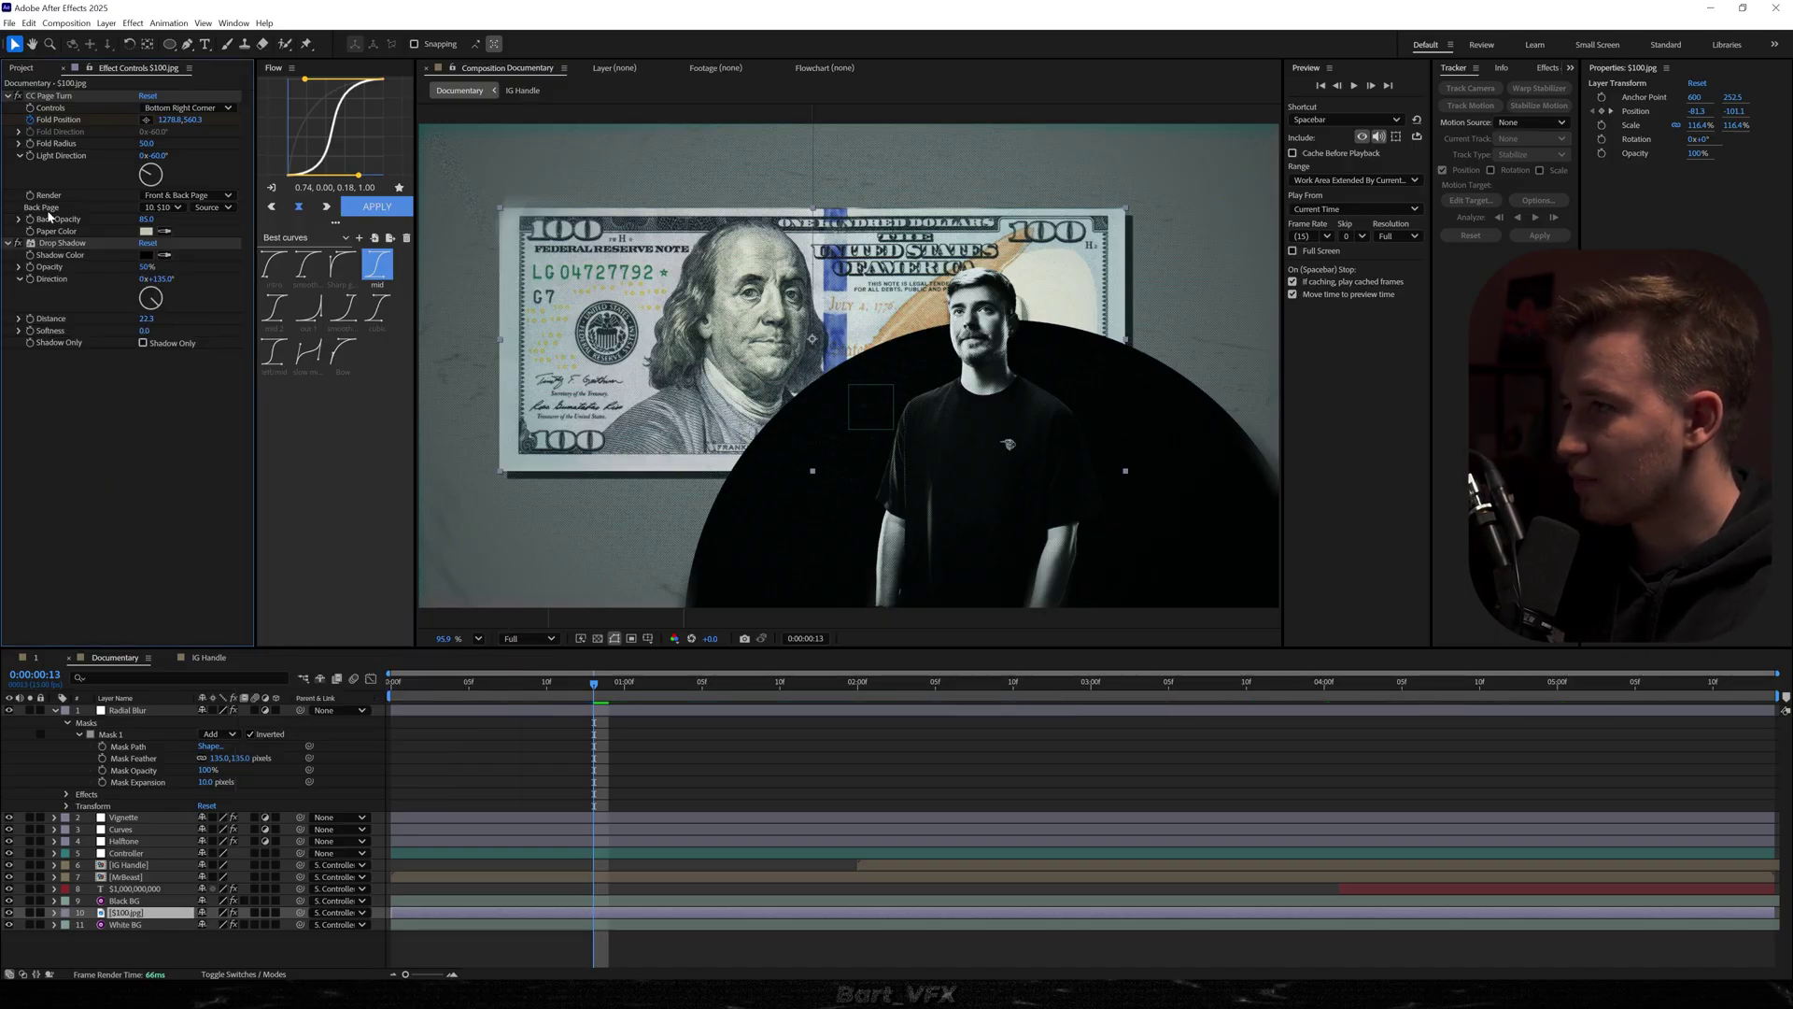
{"action": "left_click", "coordinate": [54, 243]}
{"action": "key", "text": "Delete"}
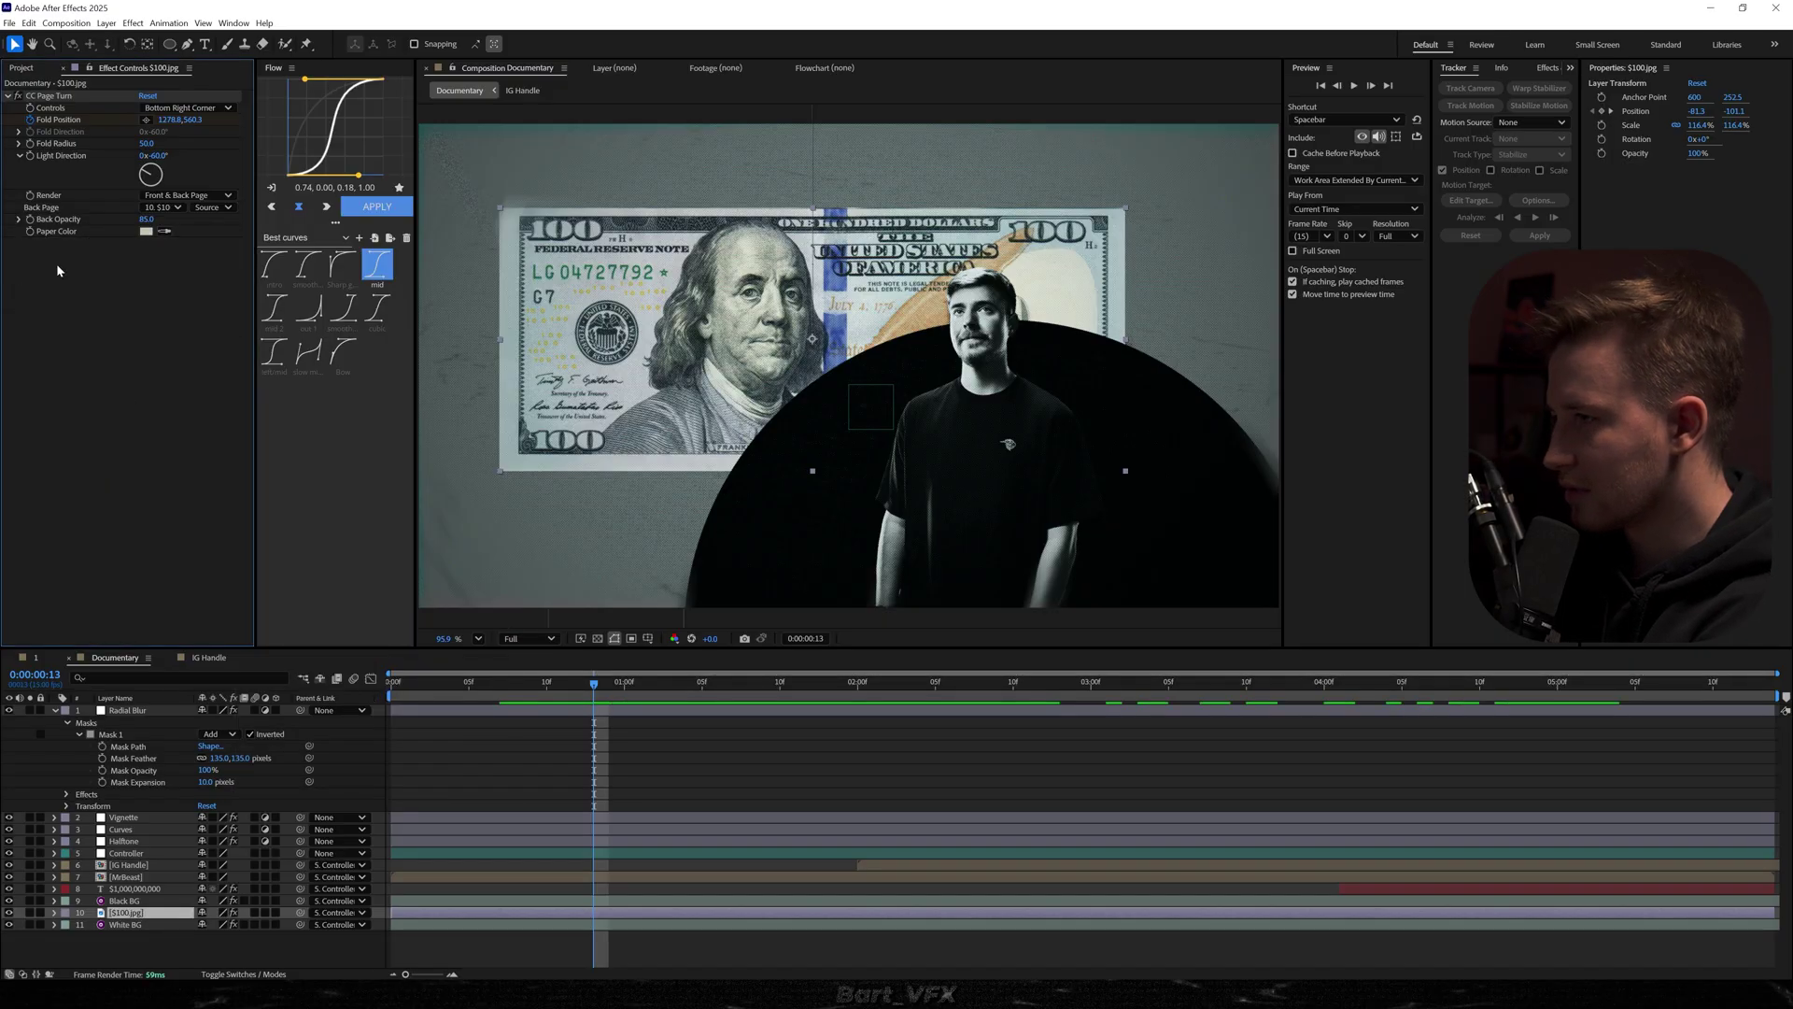
Apply Shadow Studio 3 to the $100.jpg layer and copy the effect to the MrBeast layer
{"action": "key", "text": "ctrl+space"}
{"action": "type", "text": "shad"}
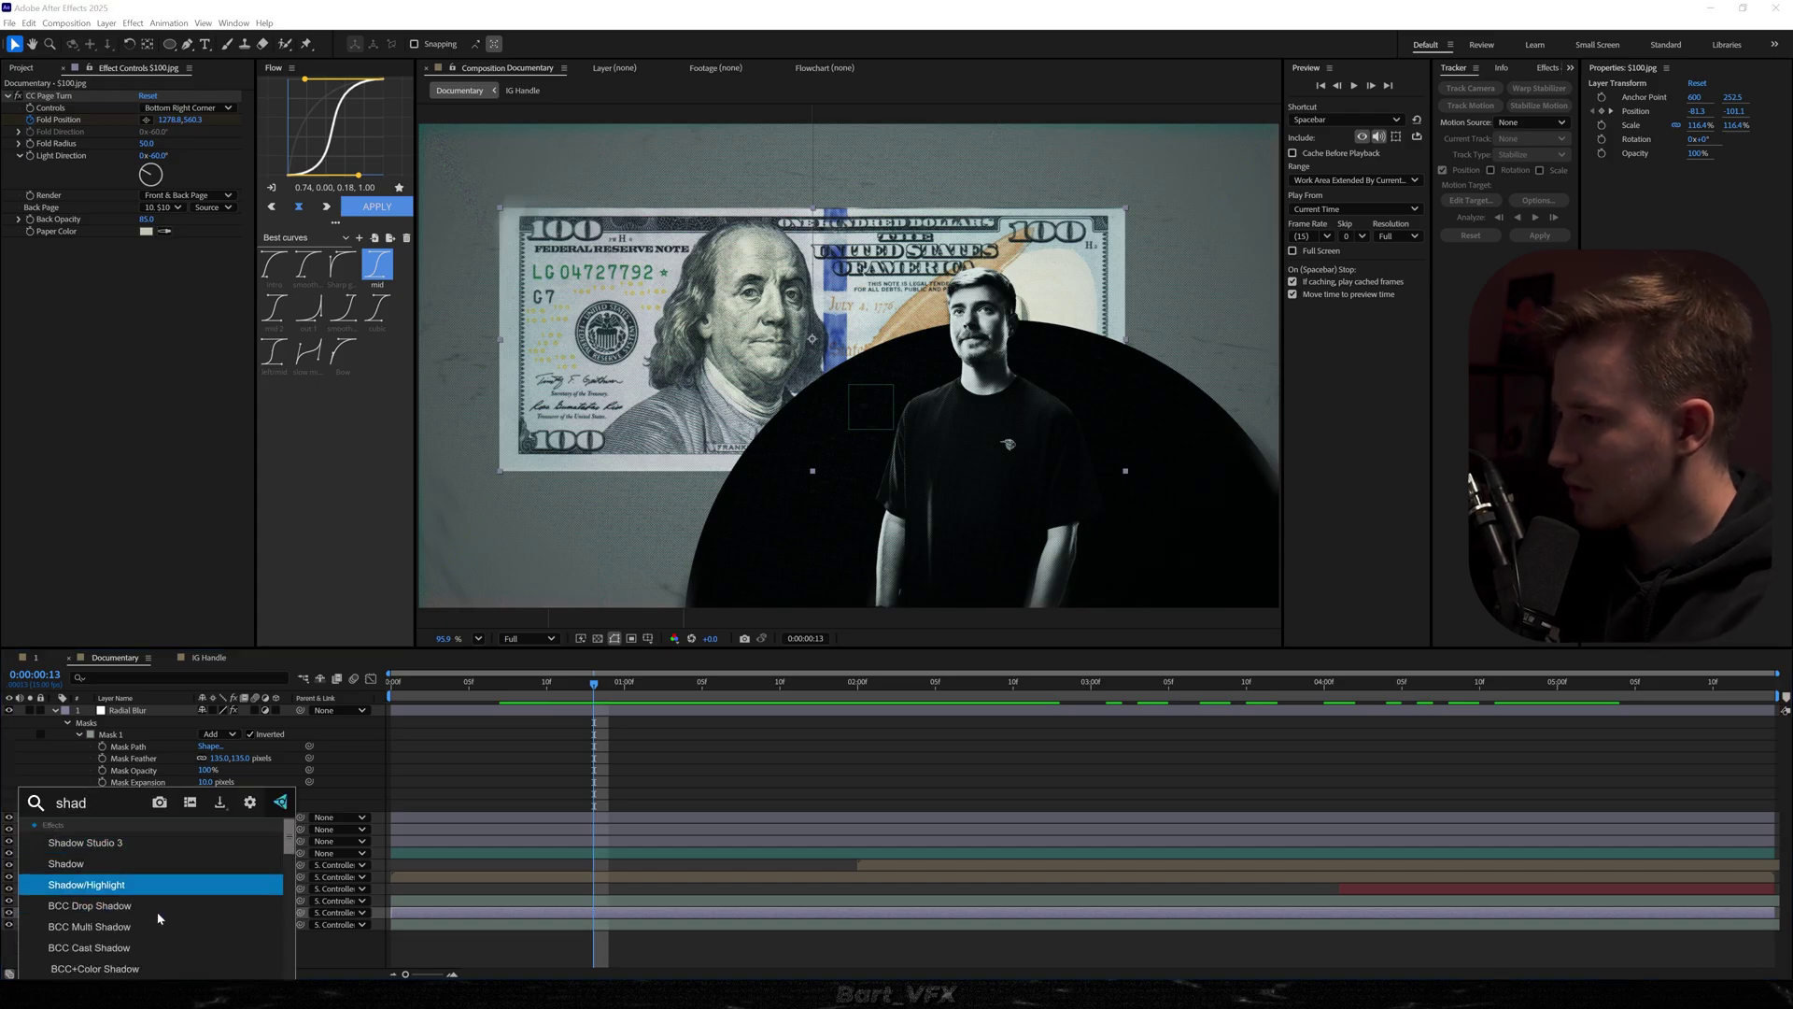
{"action": "key", "text": "Return"}
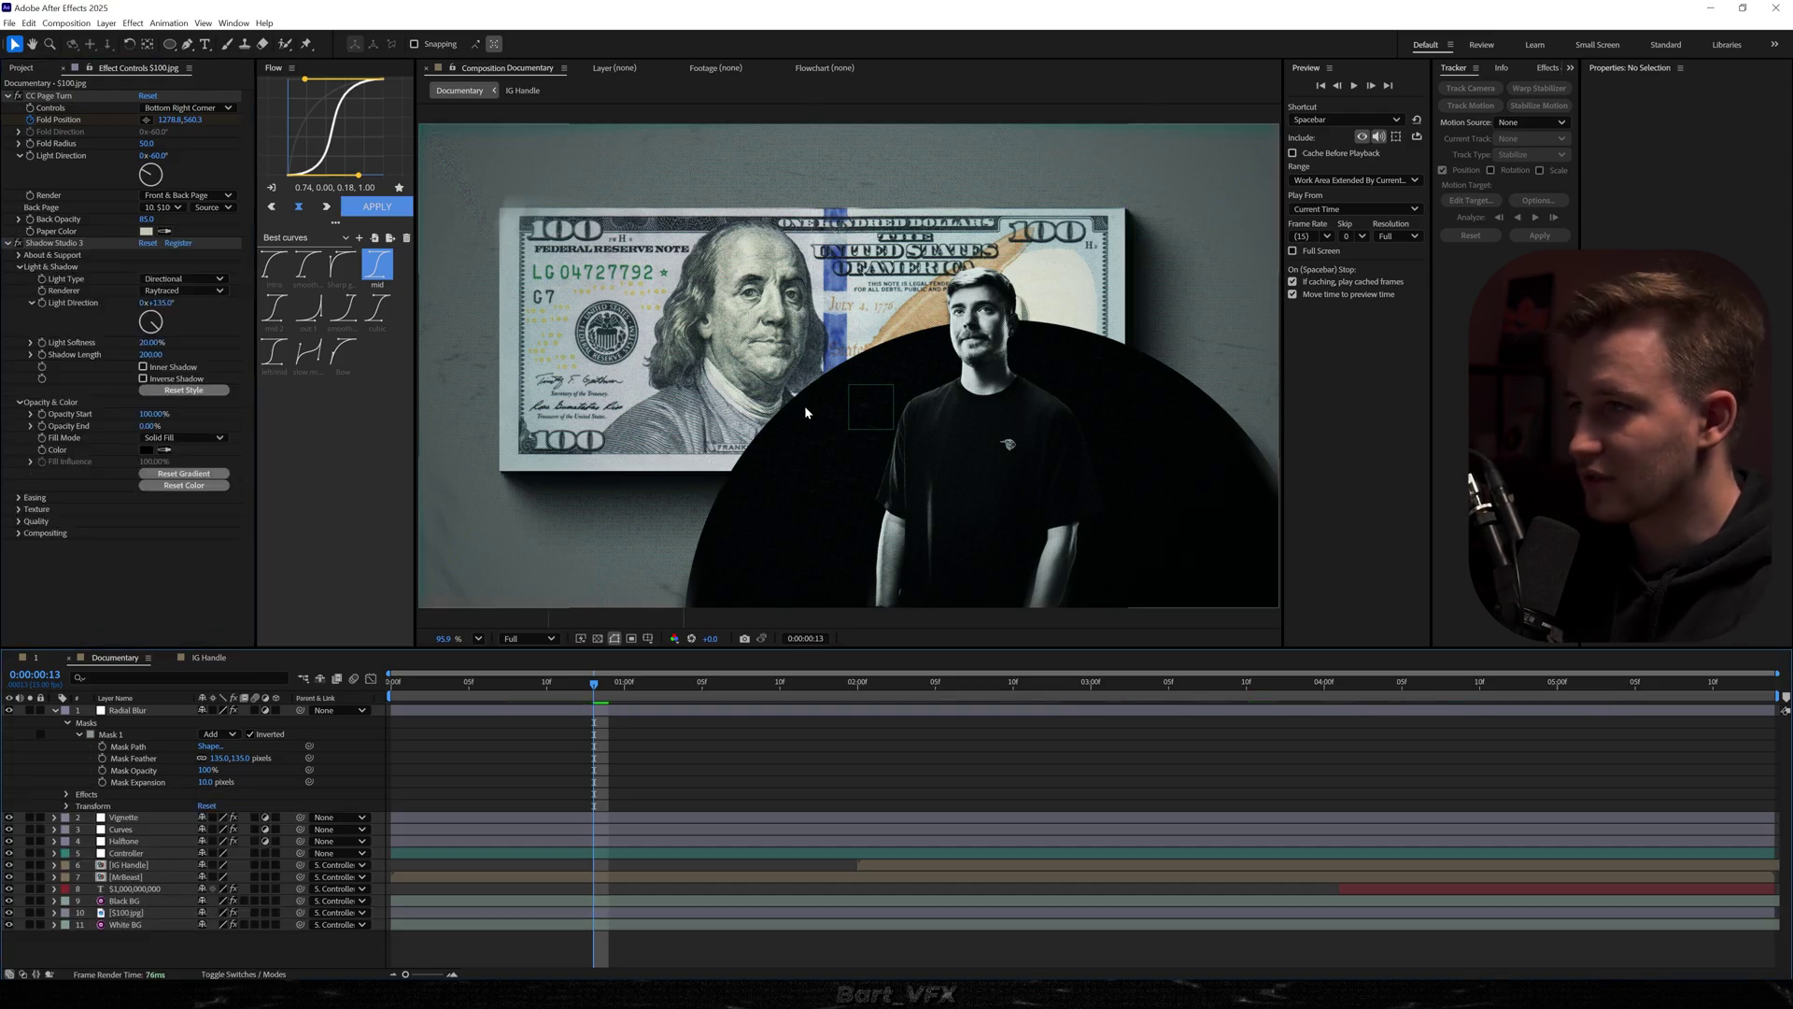
{"action": "left_click", "coordinate": [65, 241]}
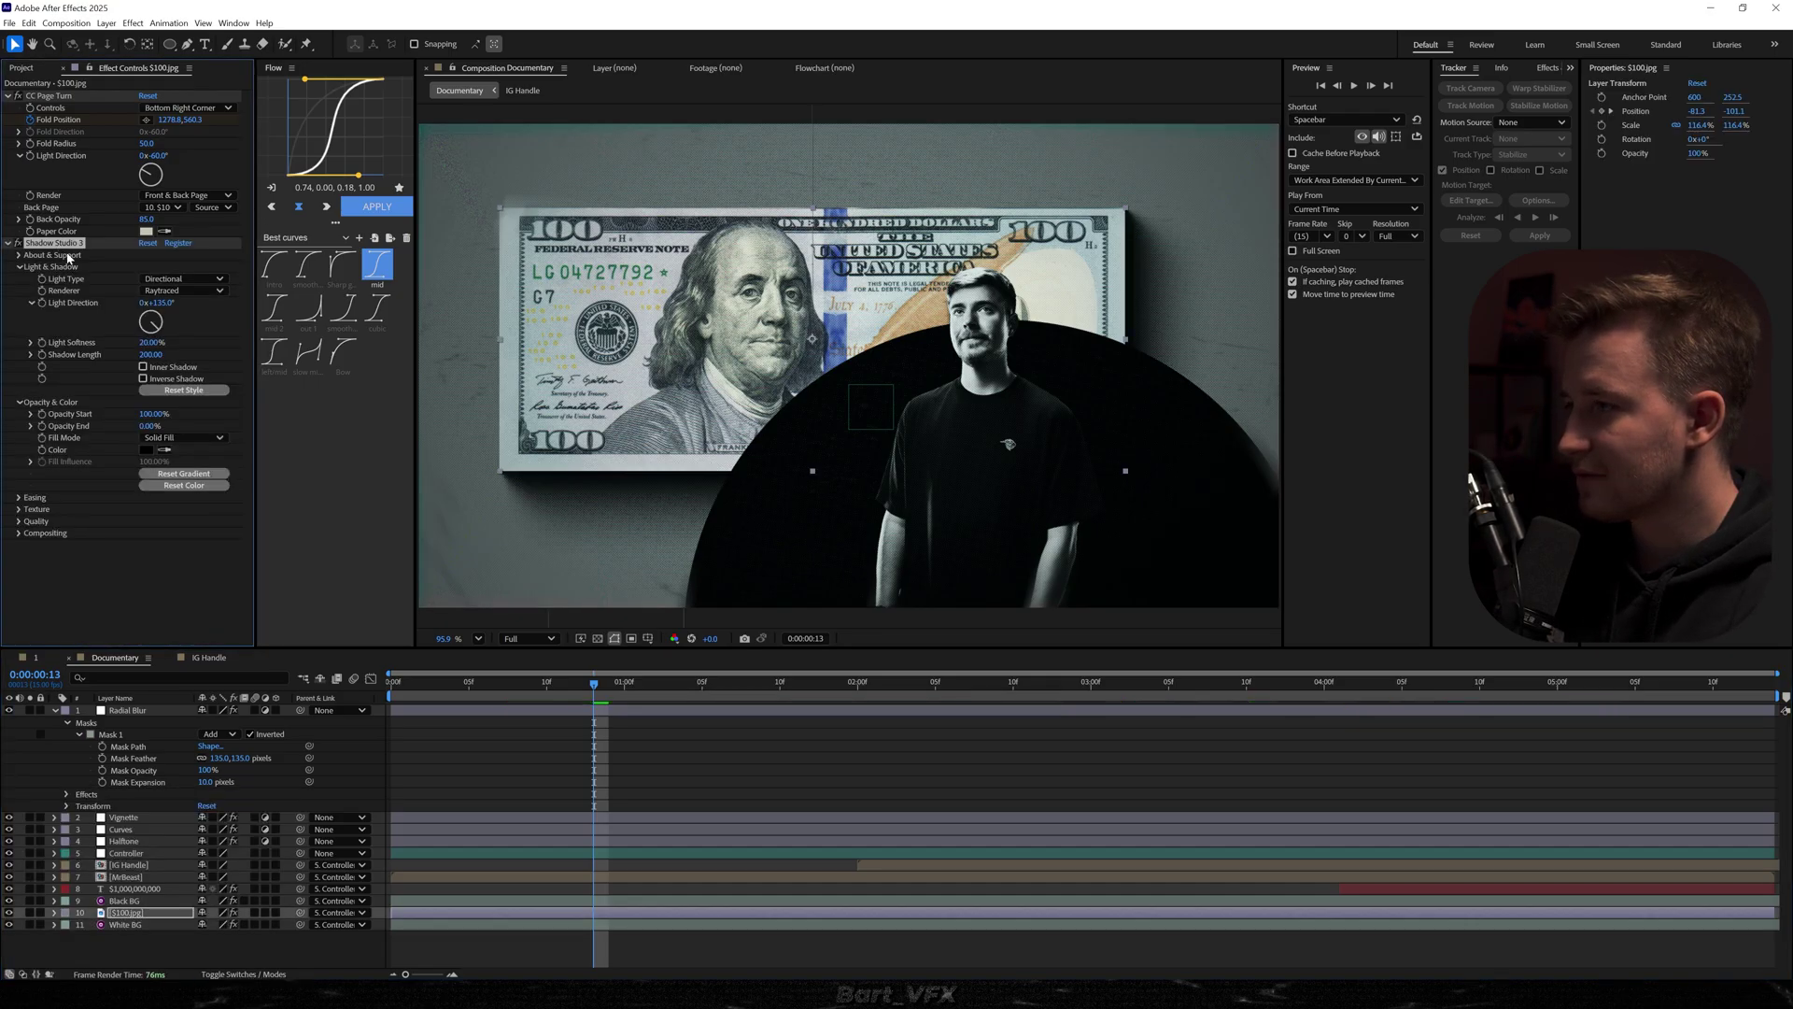
{"action": "left_click", "coordinate": [133, 878]}
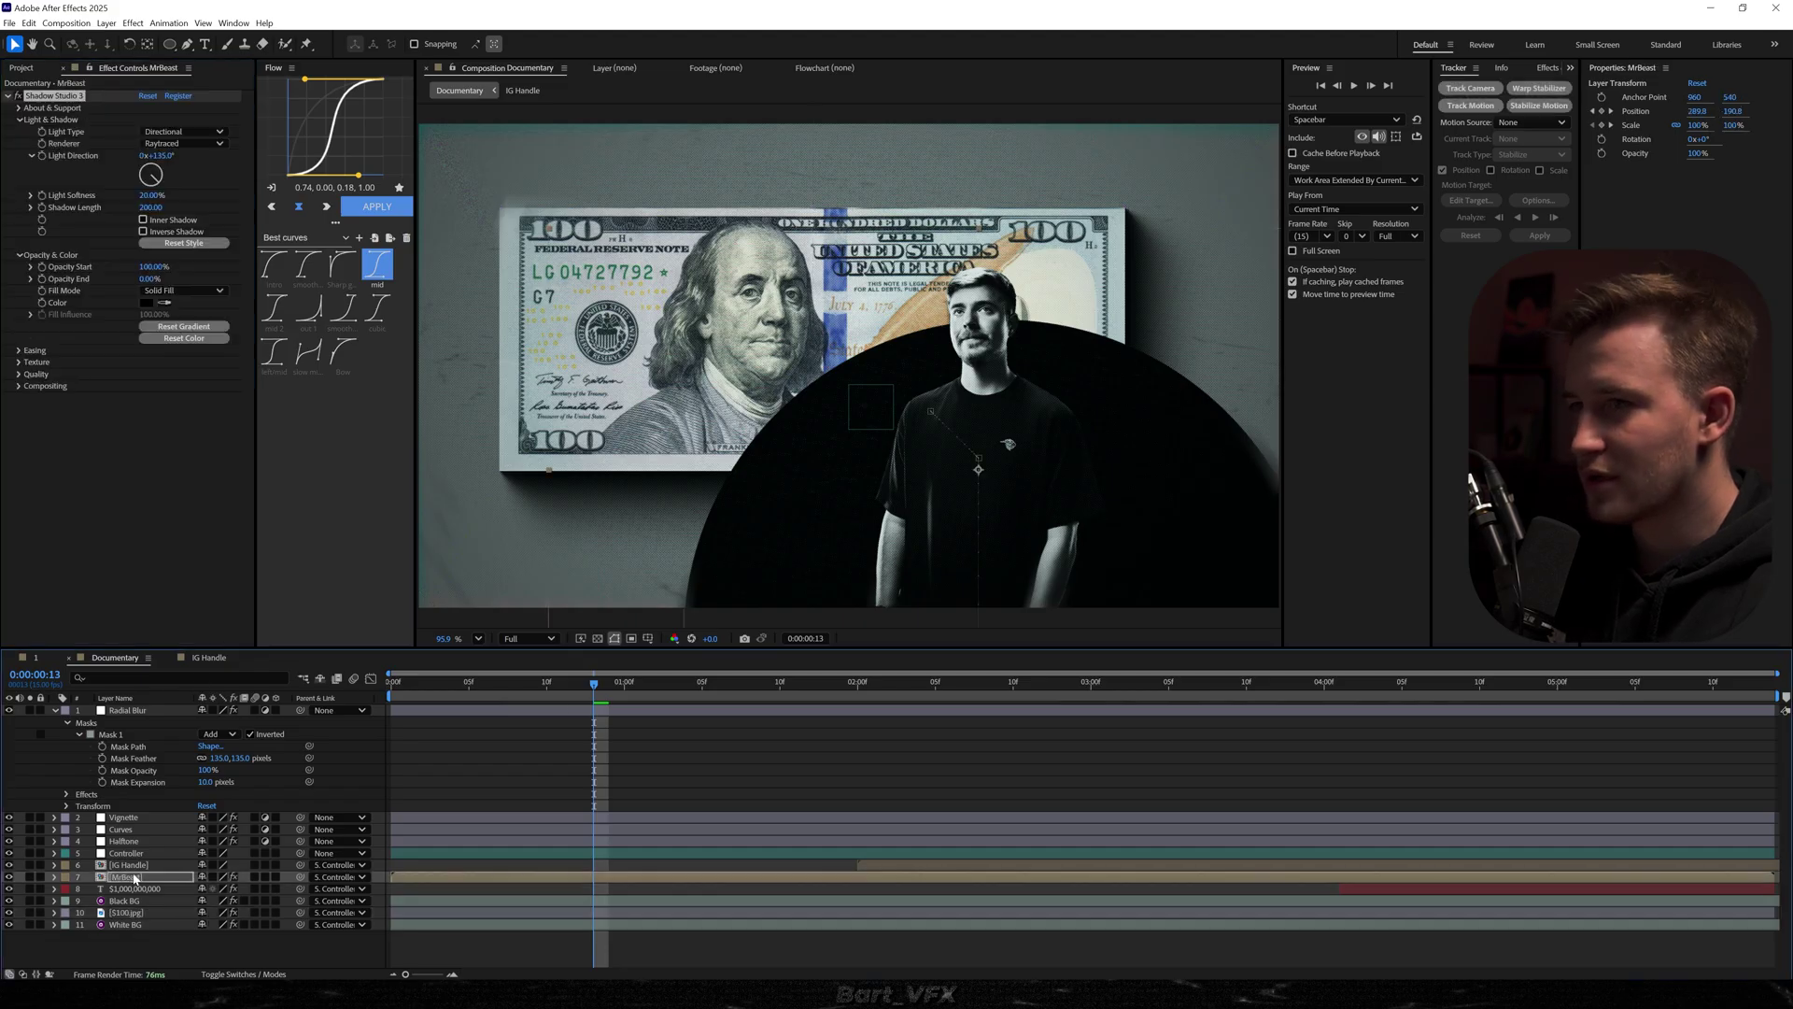
Raise the Exposure value on the White BG layer to brighten the wall background, and preview it
{"action": "left_click_drag", "start_coordinate": [652, 678], "coordinate": [1106, 685]}
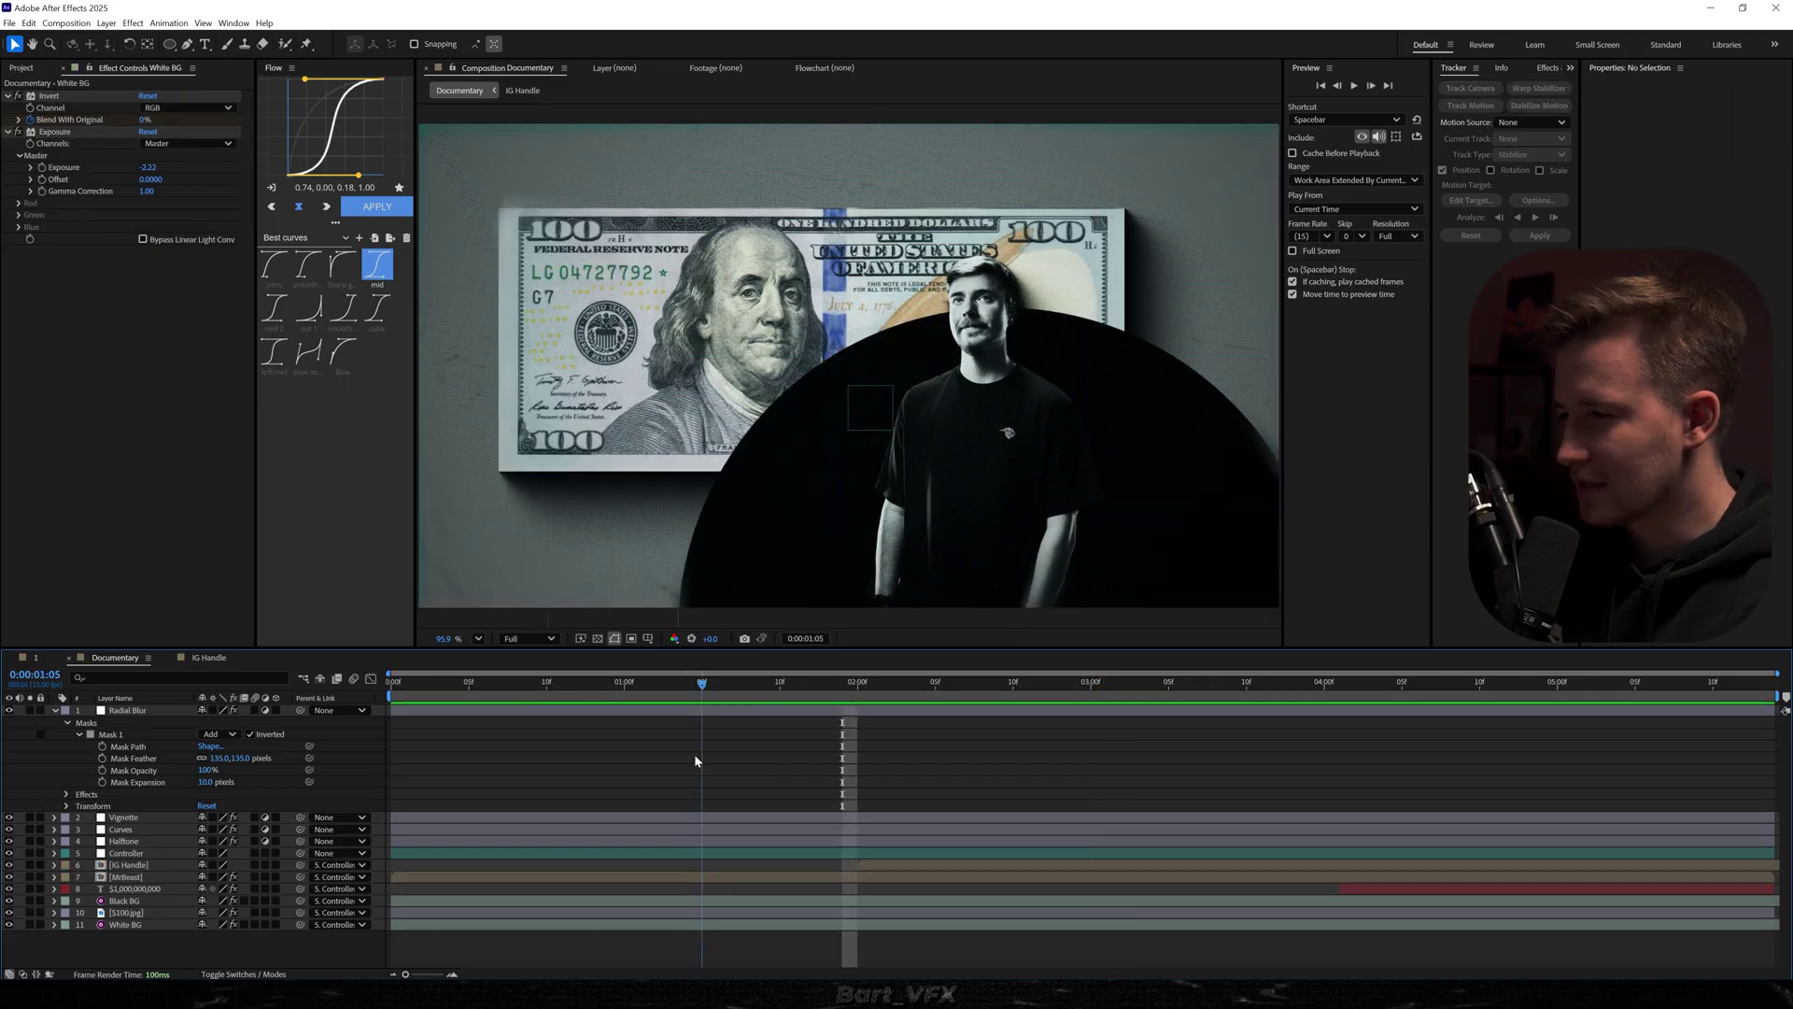
{"action": "left_click_drag", "start_coordinate": [696, 756], "coordinate": [692, 753]}
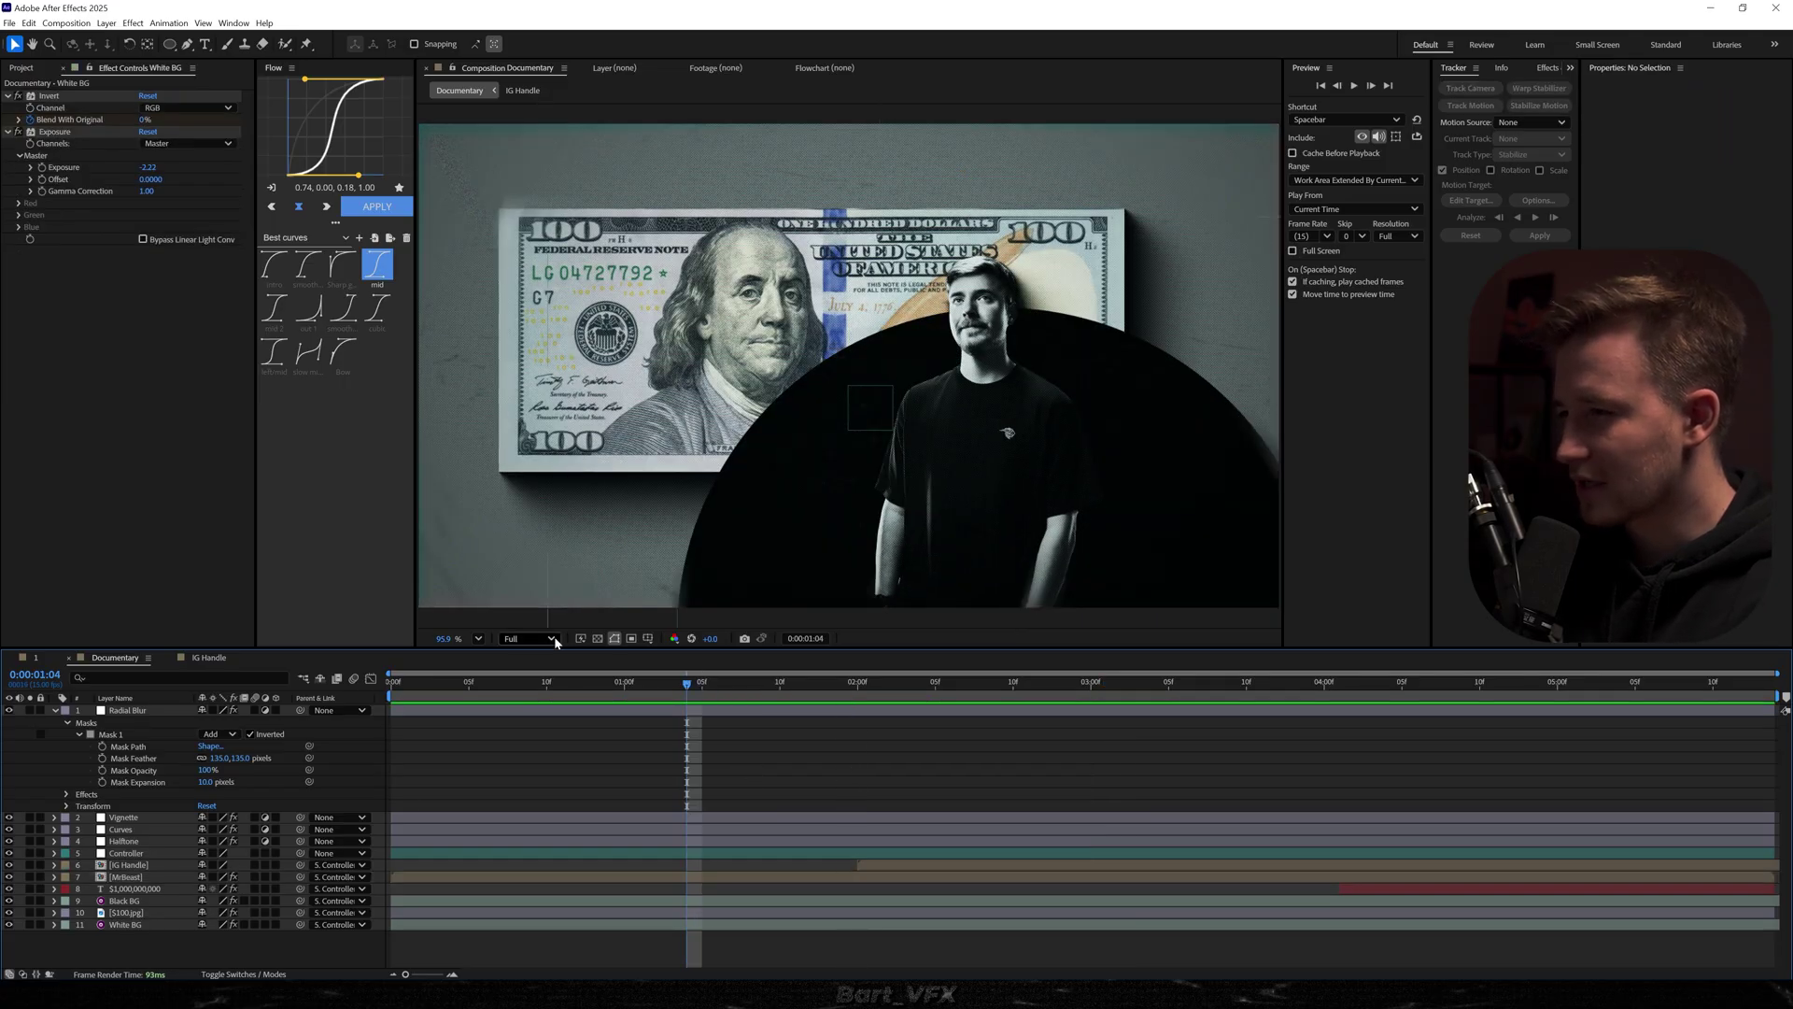
{"action": "left_click", "coordinate": [117, 927]}
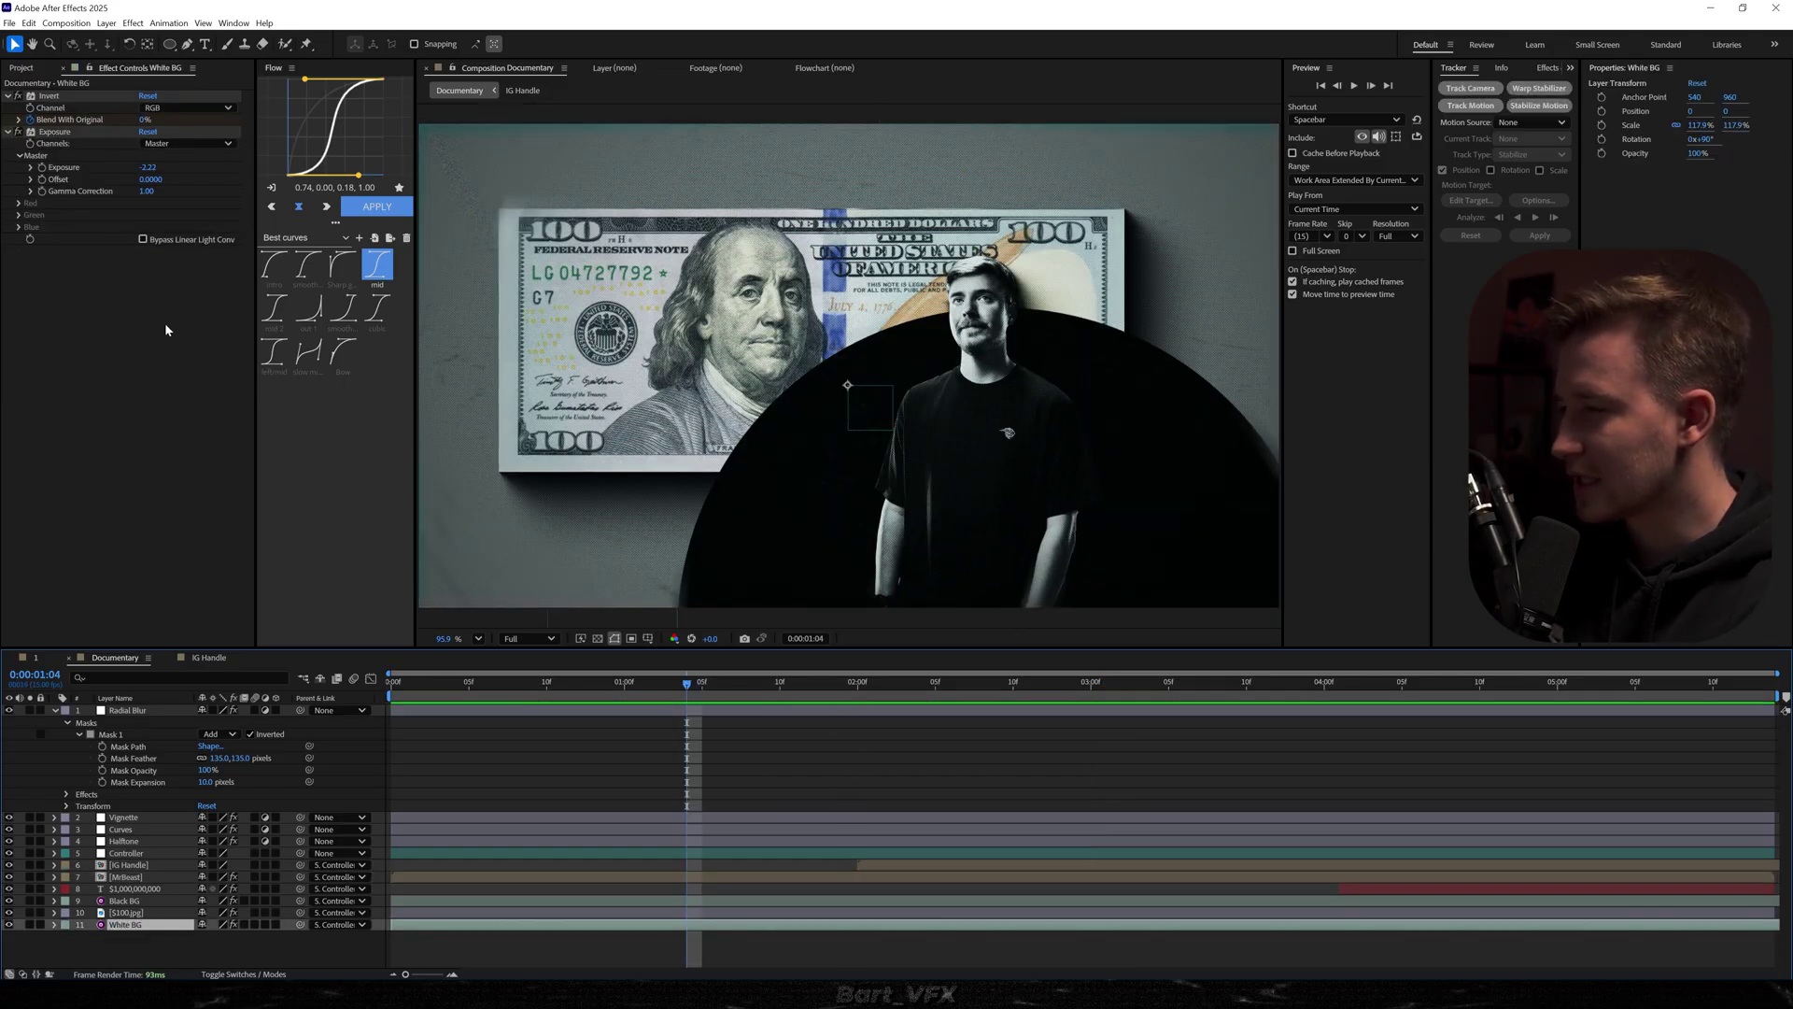
{"action": "left_click_drag", "start_coordinate": [151, 169], "coordinate": [1099, 267]}
{"action": "left_click", "coordinate": [988, 720]}
{"action": "key", "text": "space"}
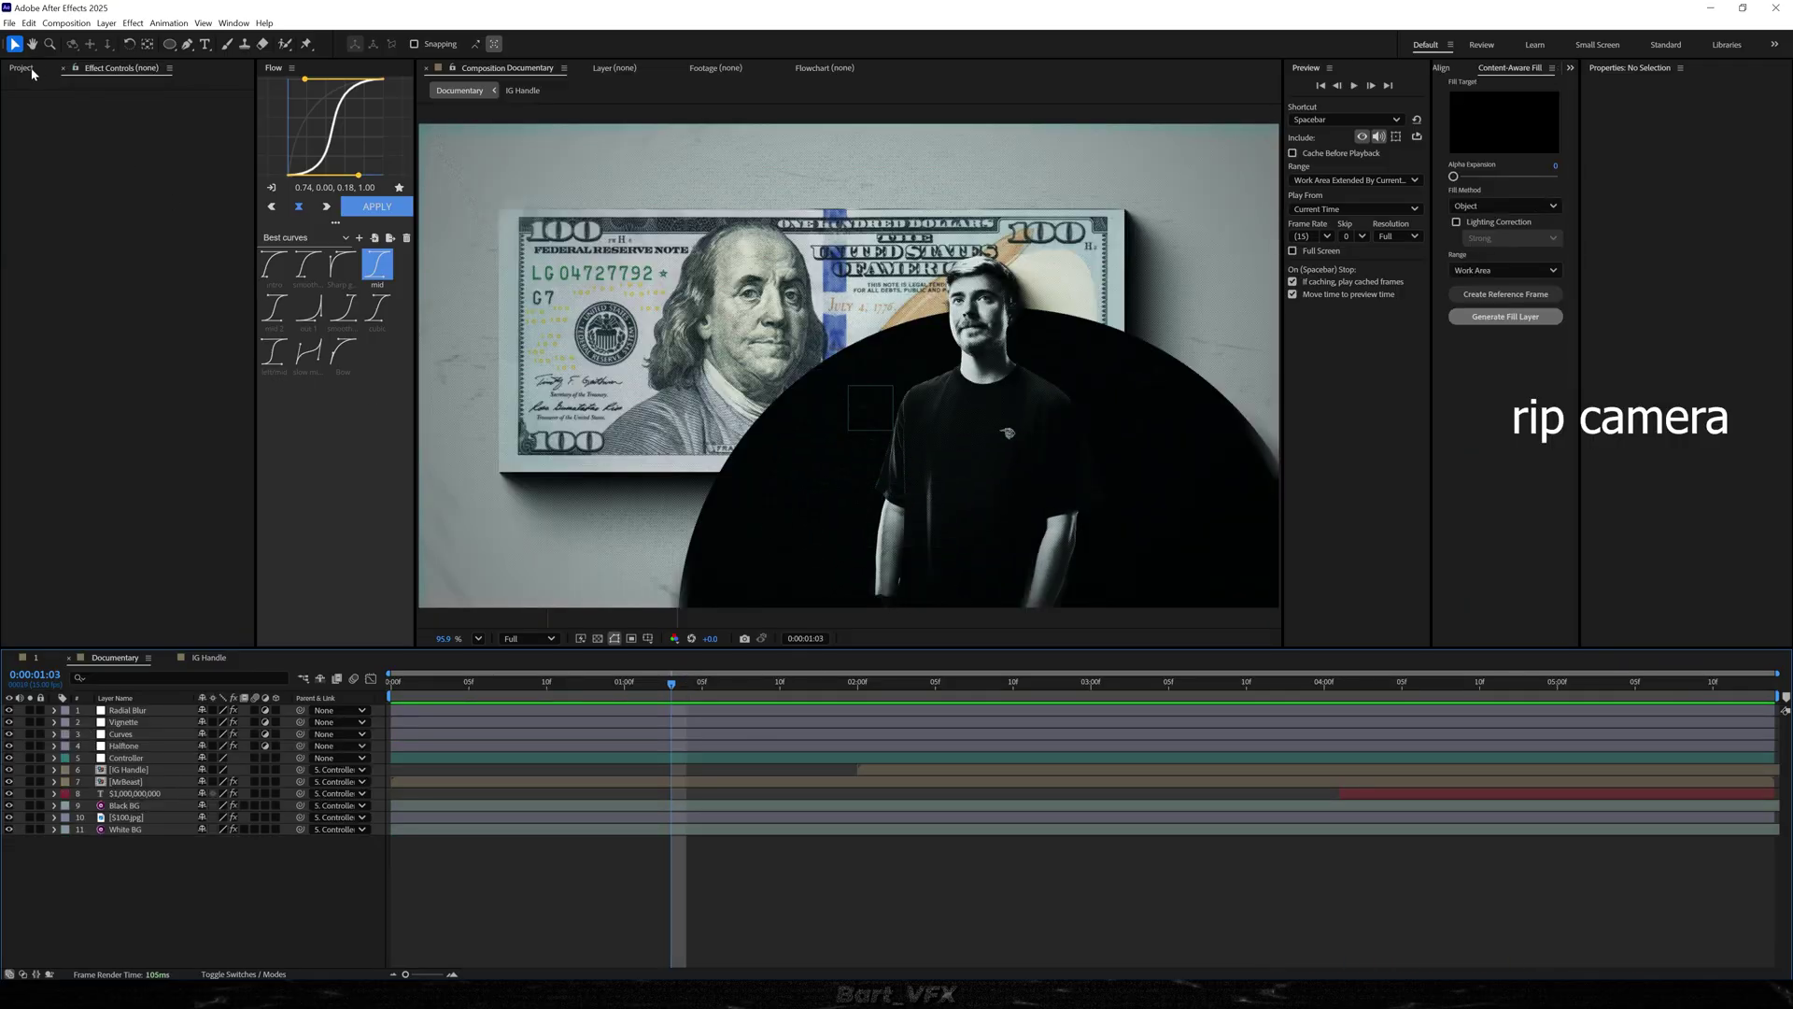
Place the 3 Jitter BG (HD).mp4 footage between the Vignette and Curves layers and rotate it 90°
{"action": "left_click", "coordinate": [28, 70]}
{"action": "left_click", "coordinate": [26, 162]}
{"action": "left_click_drag", "start_coordinate": [48, 220], "coordinate": [154, 728]}
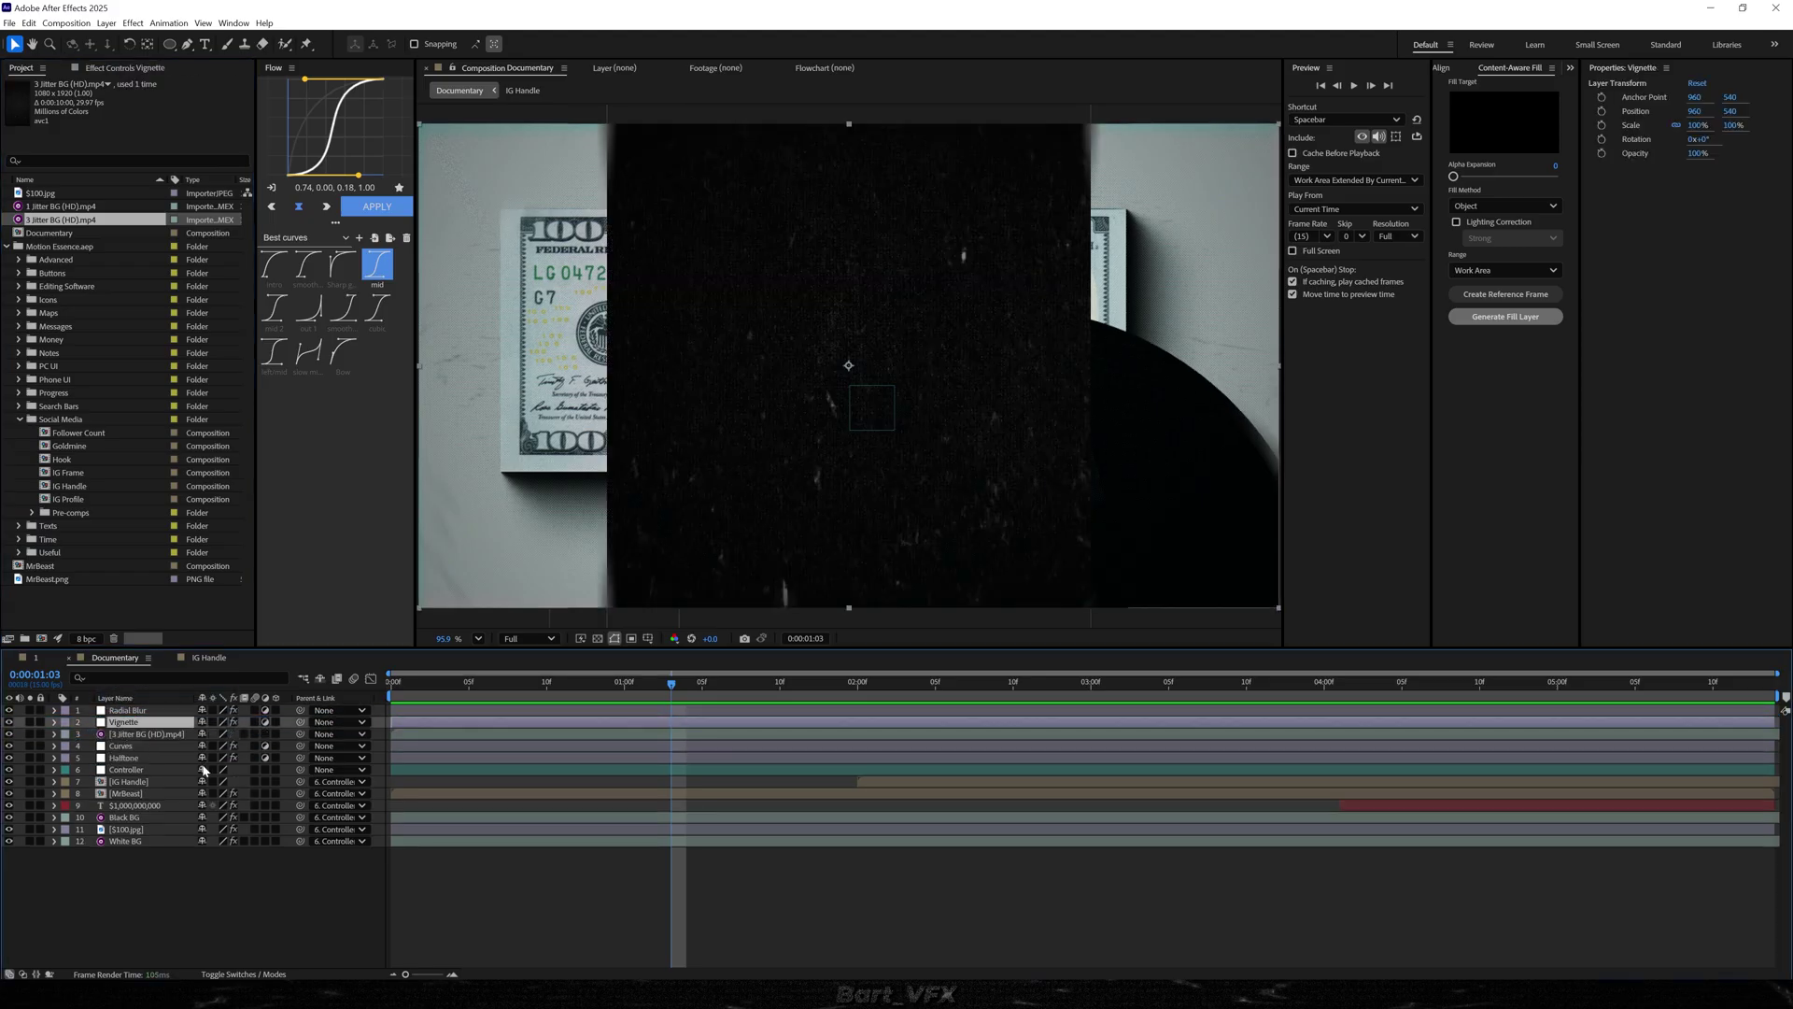
{"action": "left_click", "coordinate": [120, 733]}
{"action": "key", "text": "r"}
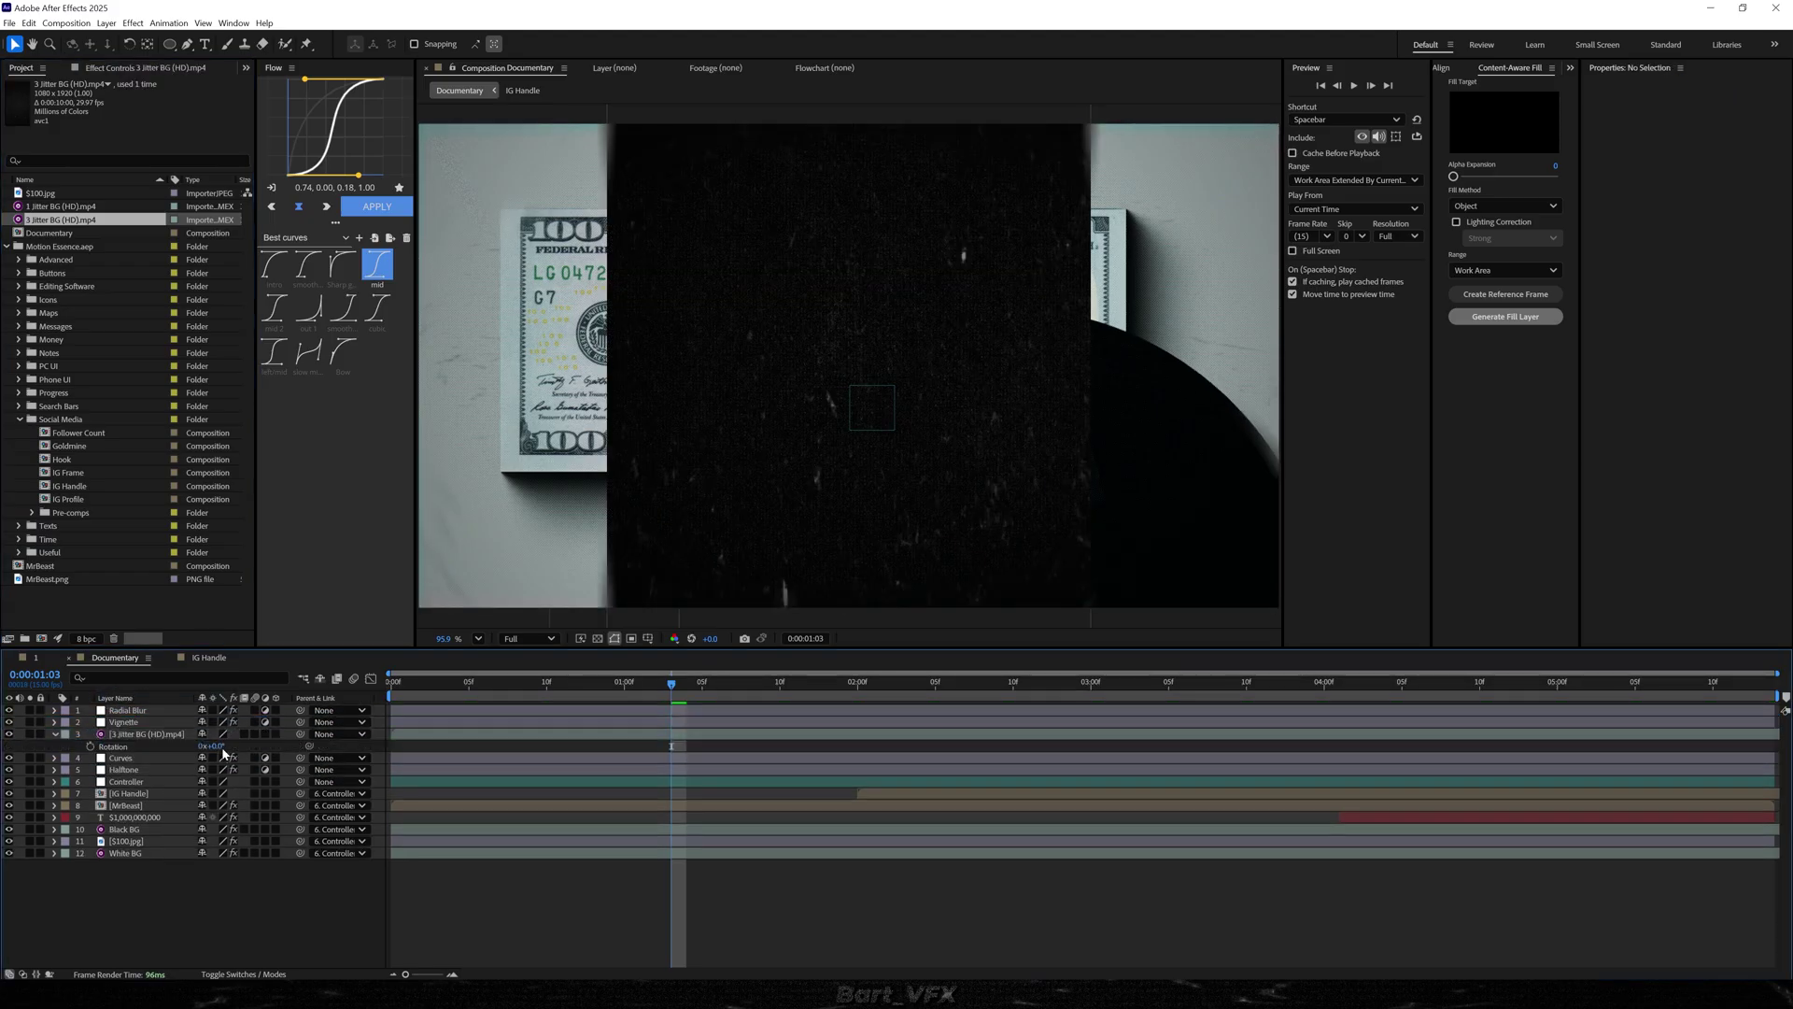
{"action": "type", "text": "90"}
{"action": "key", "text": "Return"}
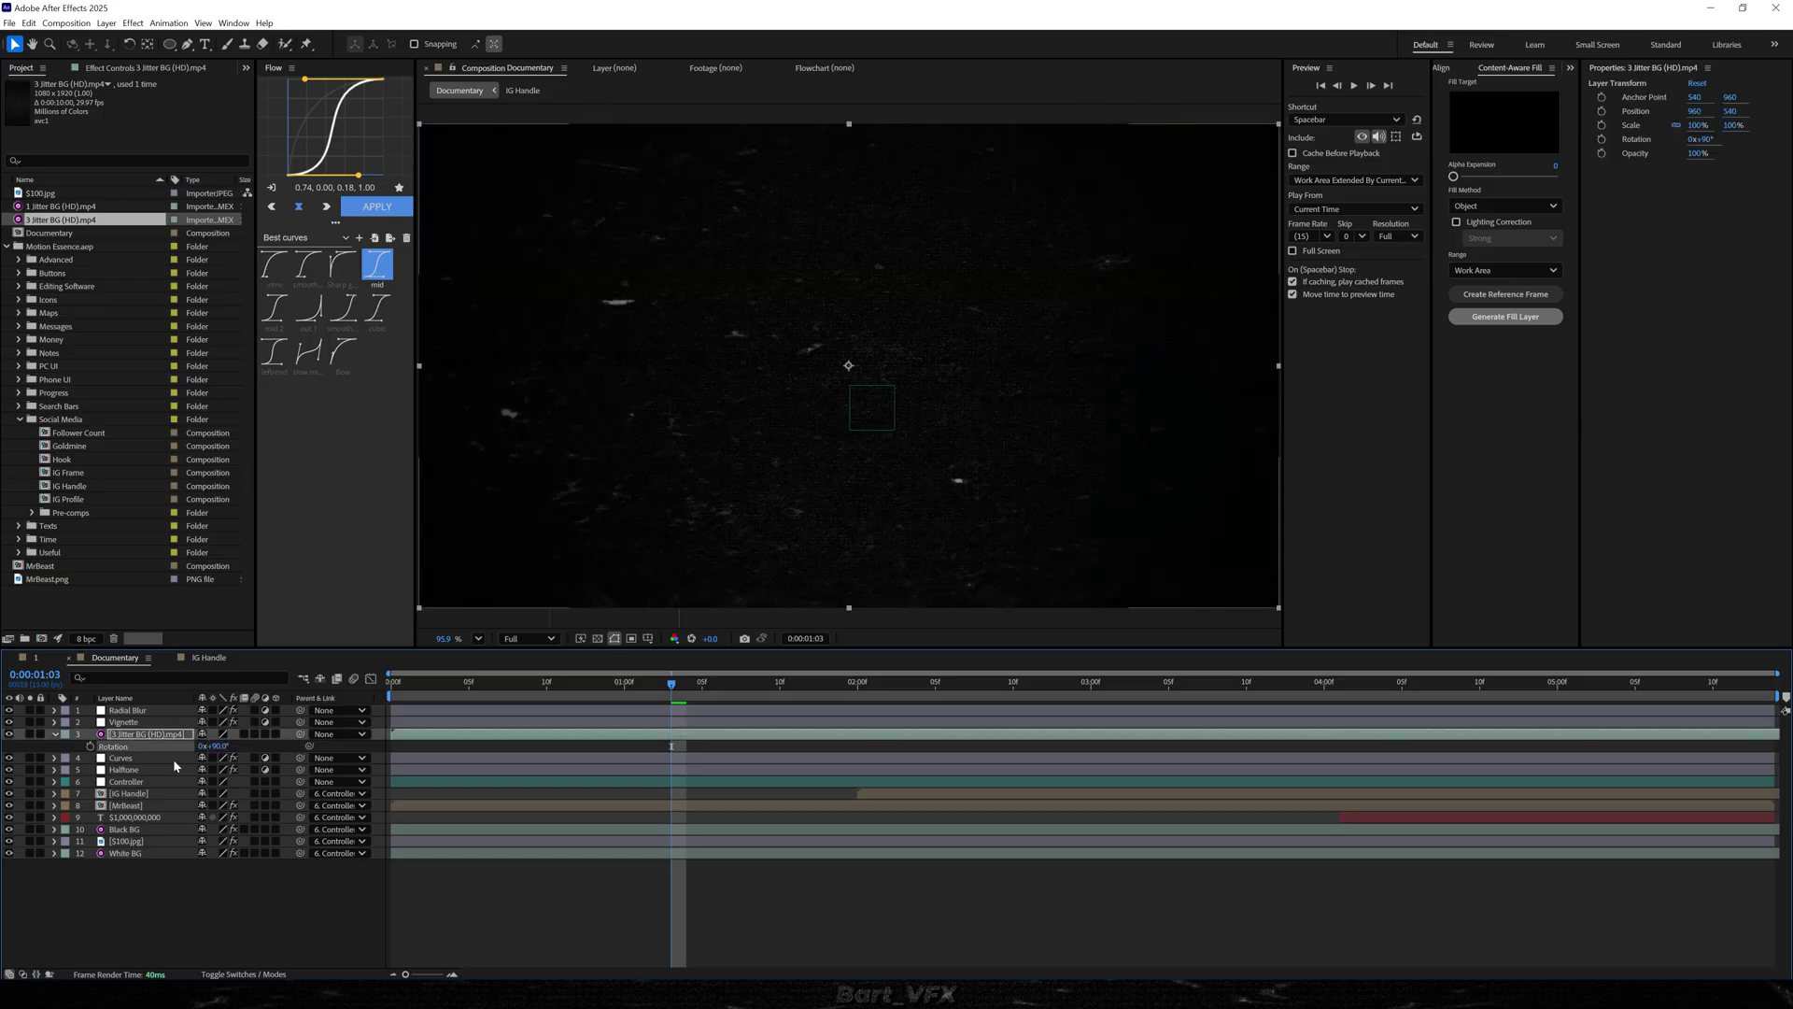
Set the 3 Jitter BG (HD).mp4 layer's blending mode to Screen and preview the composition
{"action": "left_click", "coordinate": [228, 974]}
{"action": "left_click", "coordinate": [224, 735]}
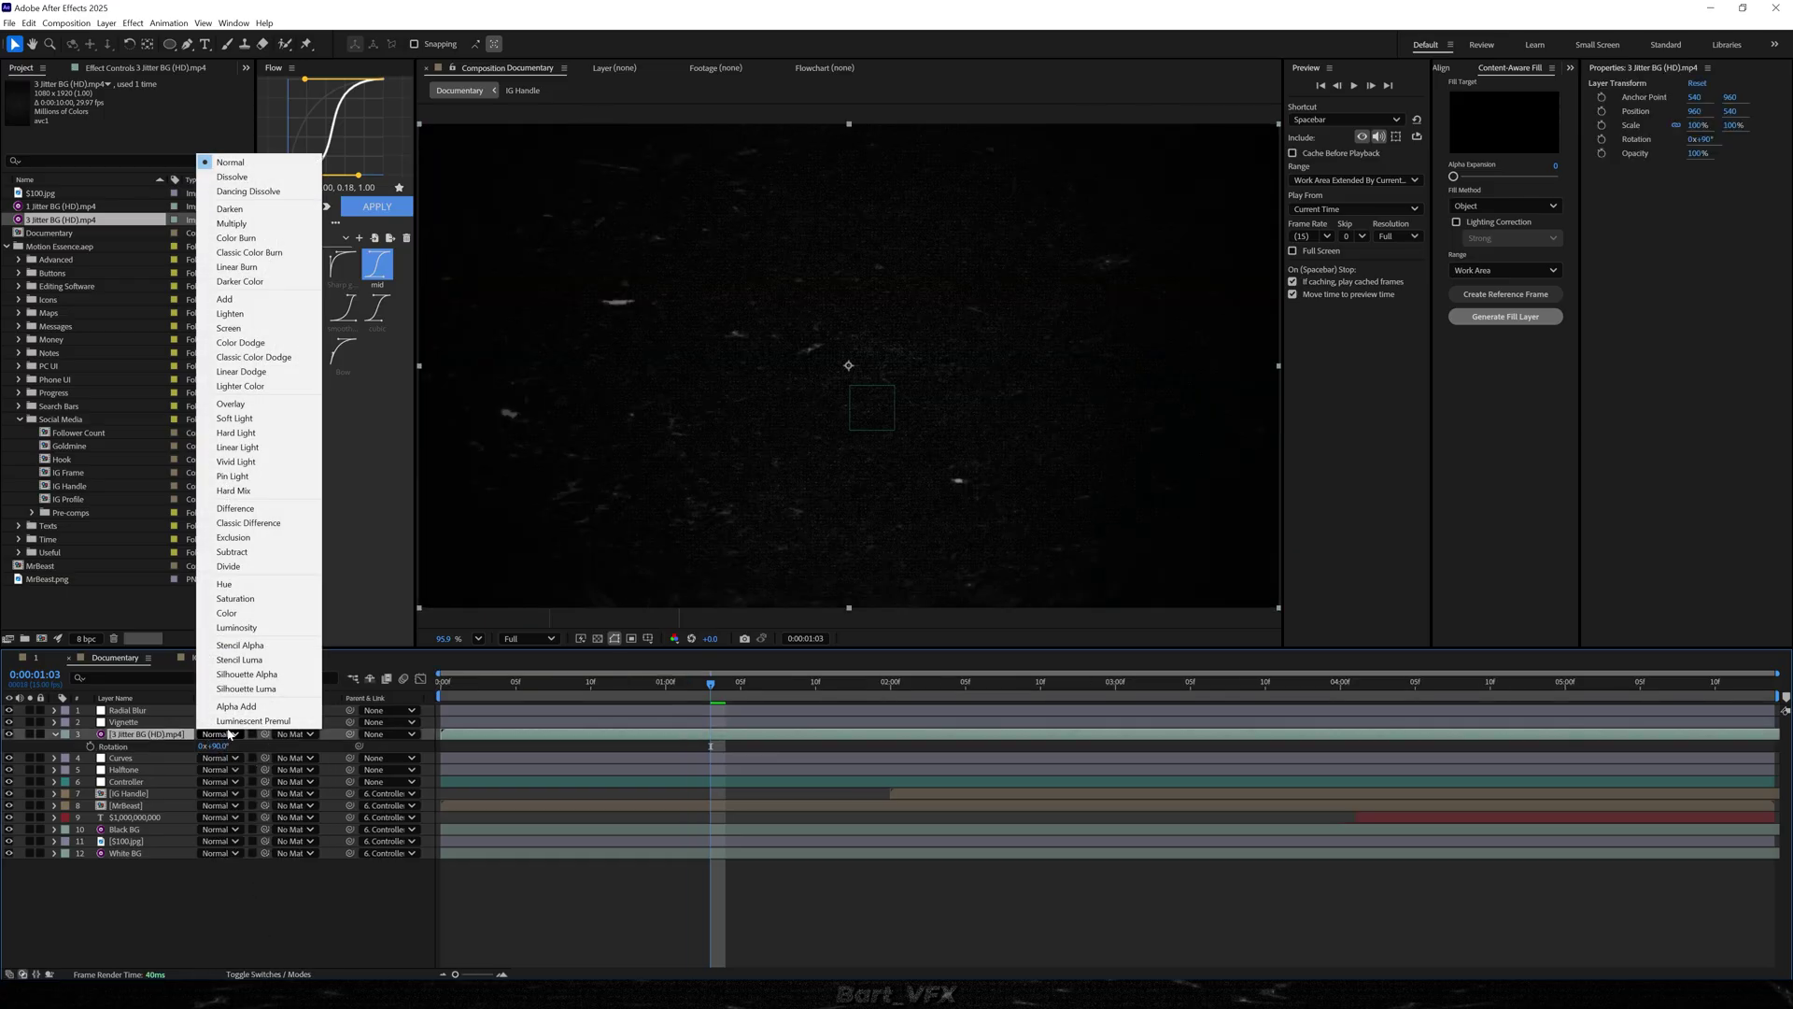
{"action": "left_click", "coordinate": [229, 327]}
{"action": "left_click", "coordinate": [689, 685]}
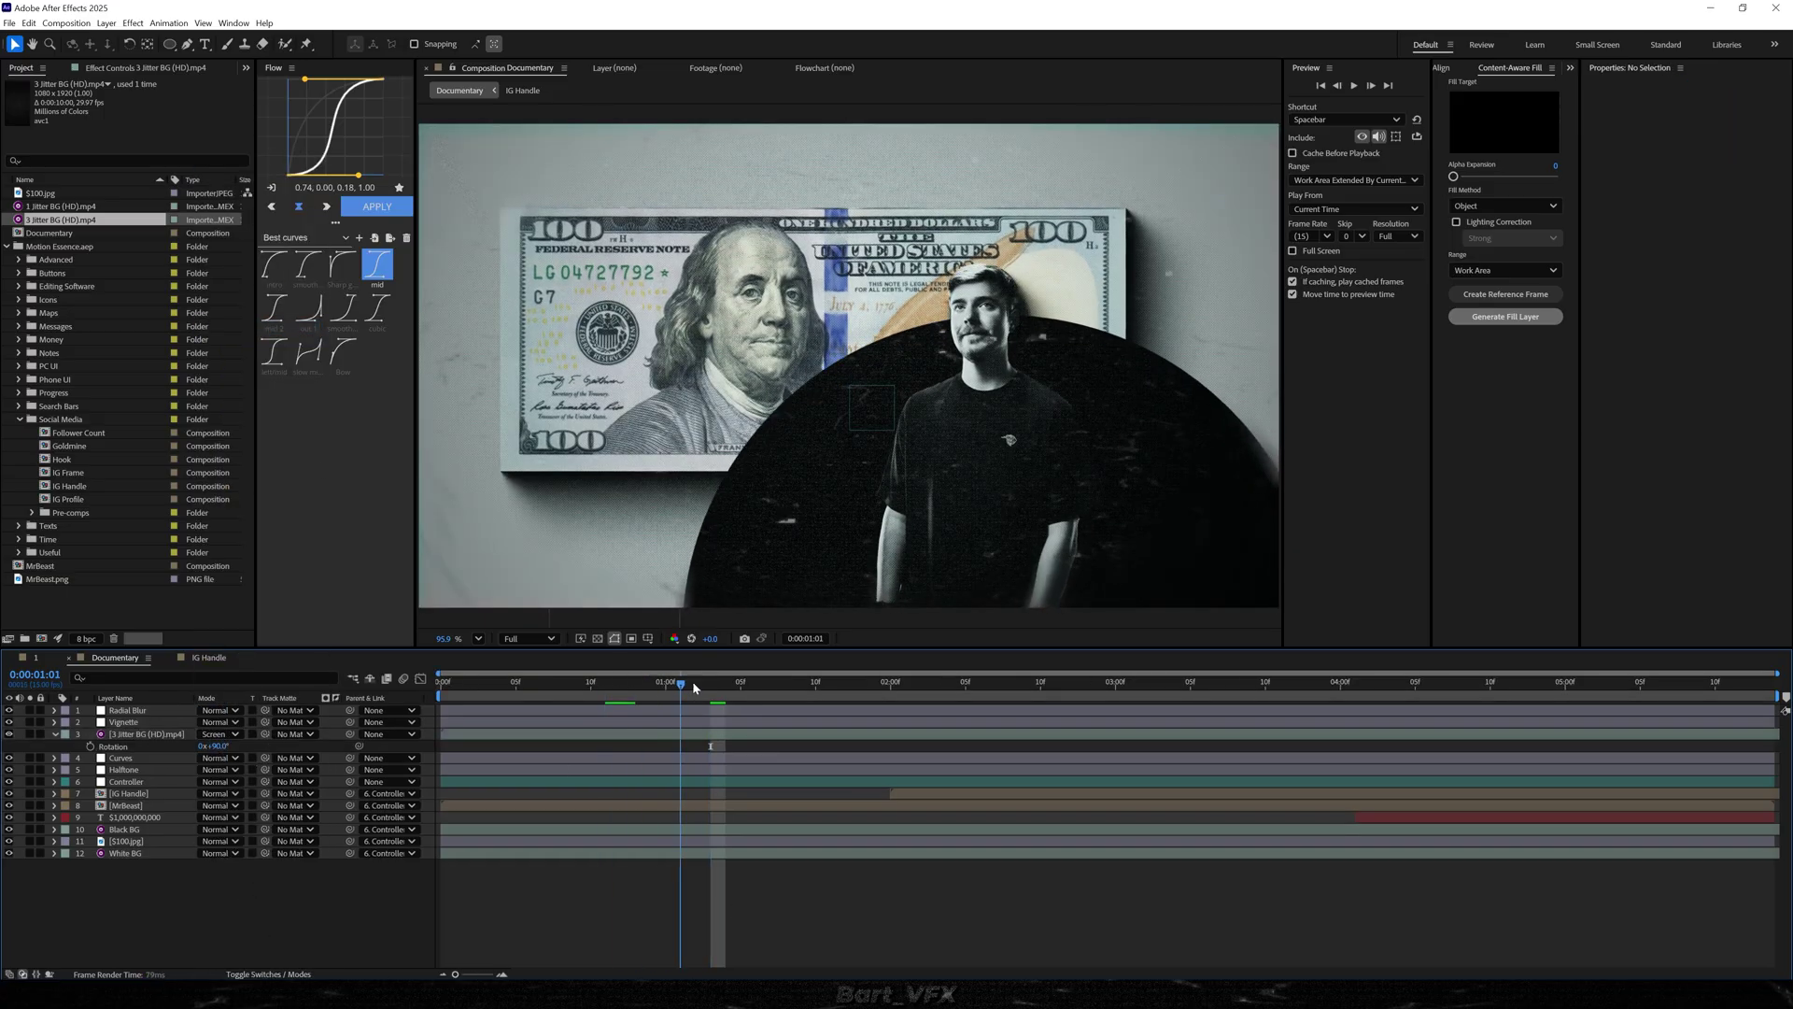
{"action": "key", "text": "space"}
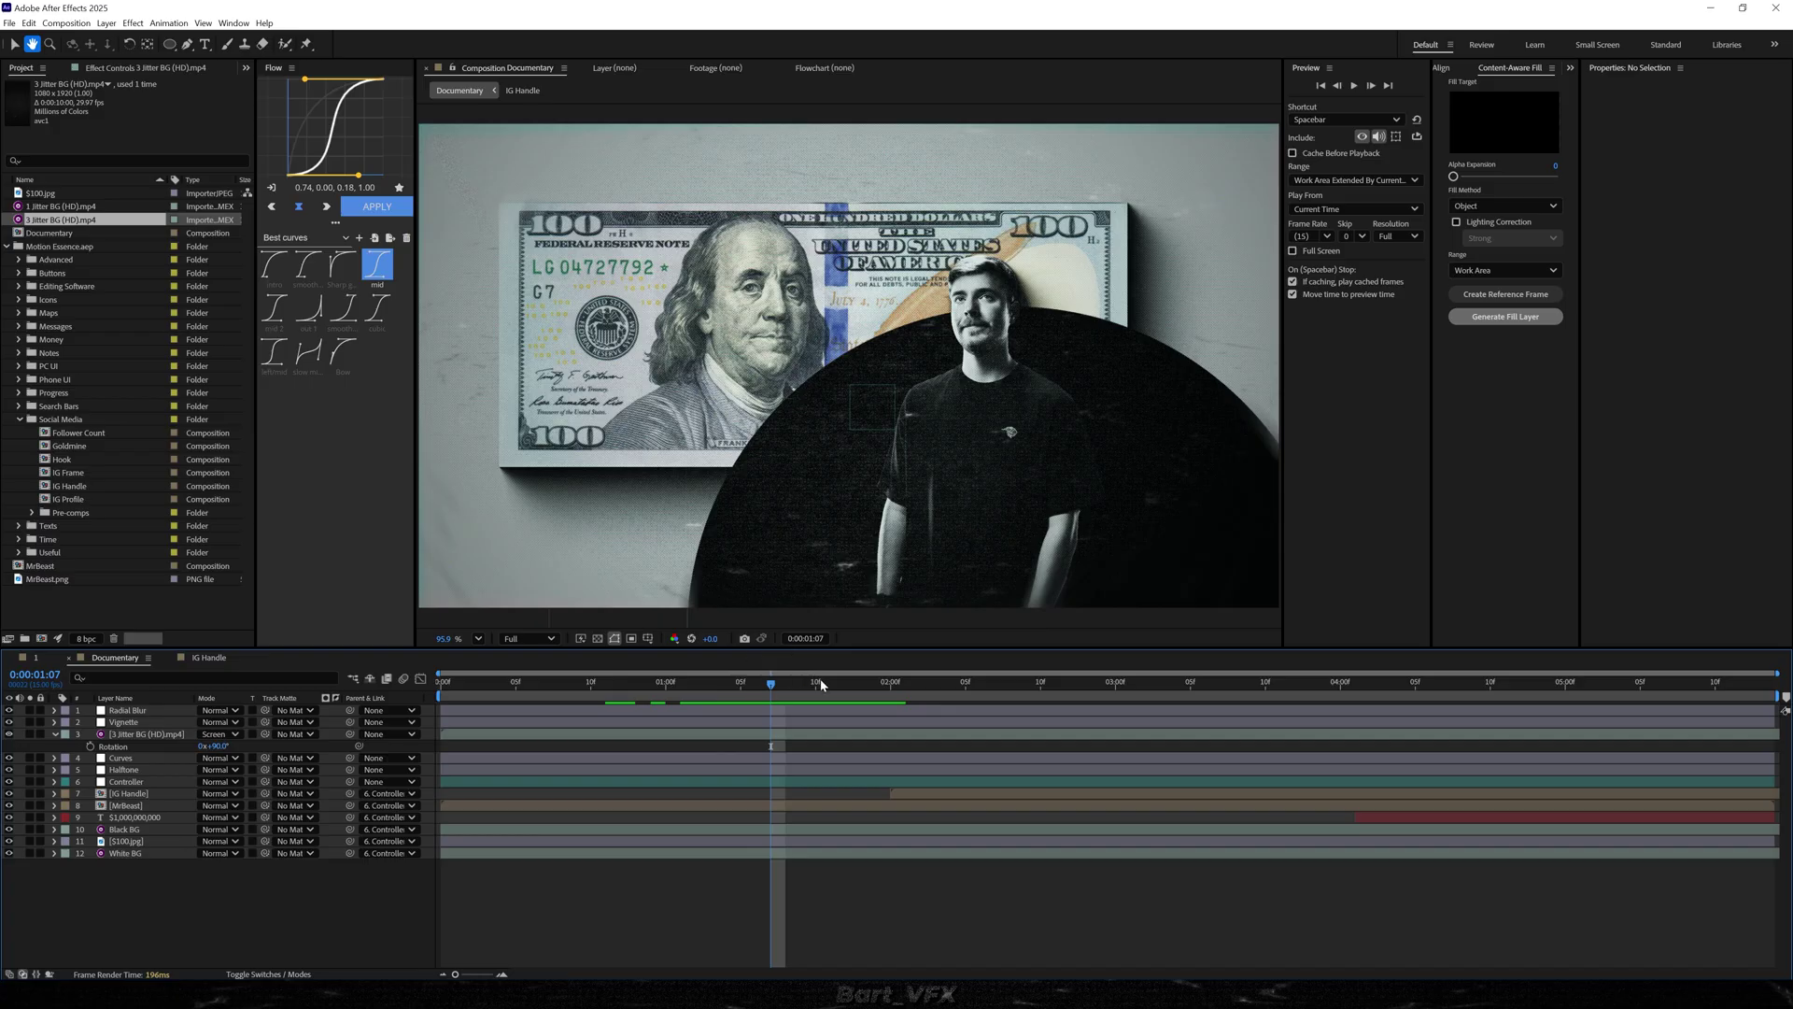
{"action": "left_click", "coordinate": [710, 687]}
{"action": "key", "text": "space"}
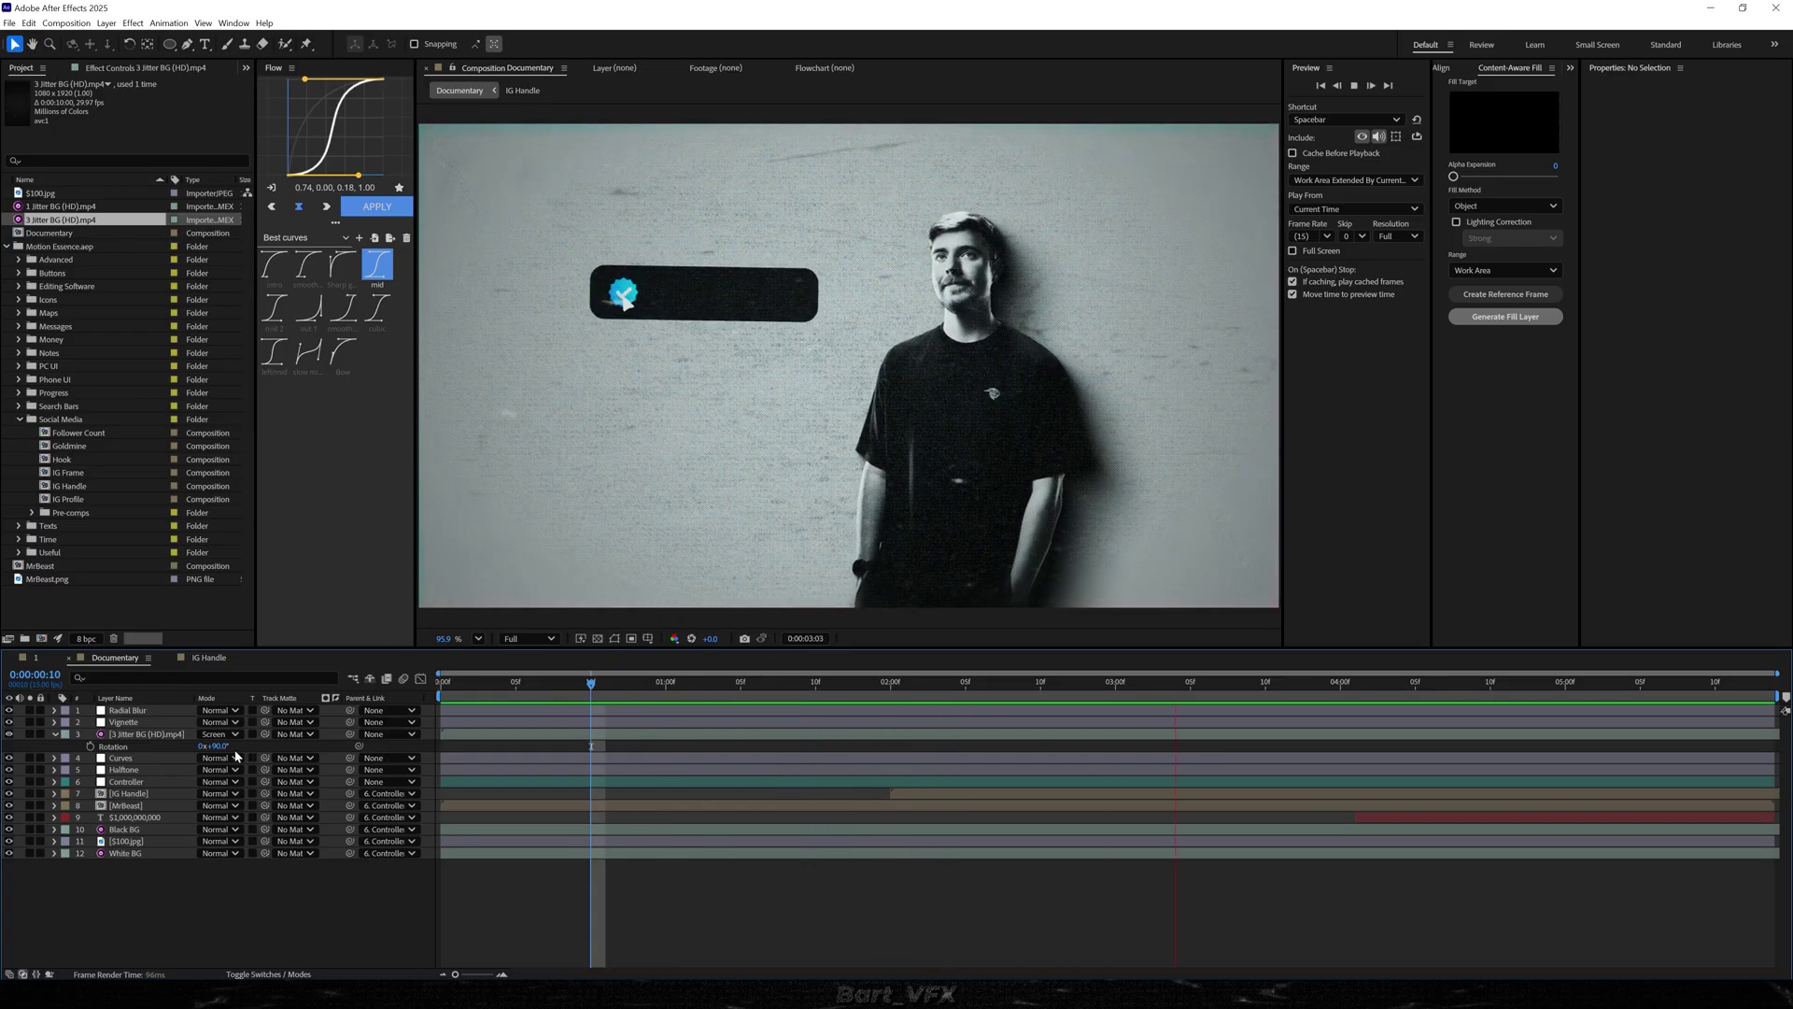
Set the 3 Jitter BG (HD).mp4 layer's opacity to 50% and play back the result
{"action": "key", "text": "t"}
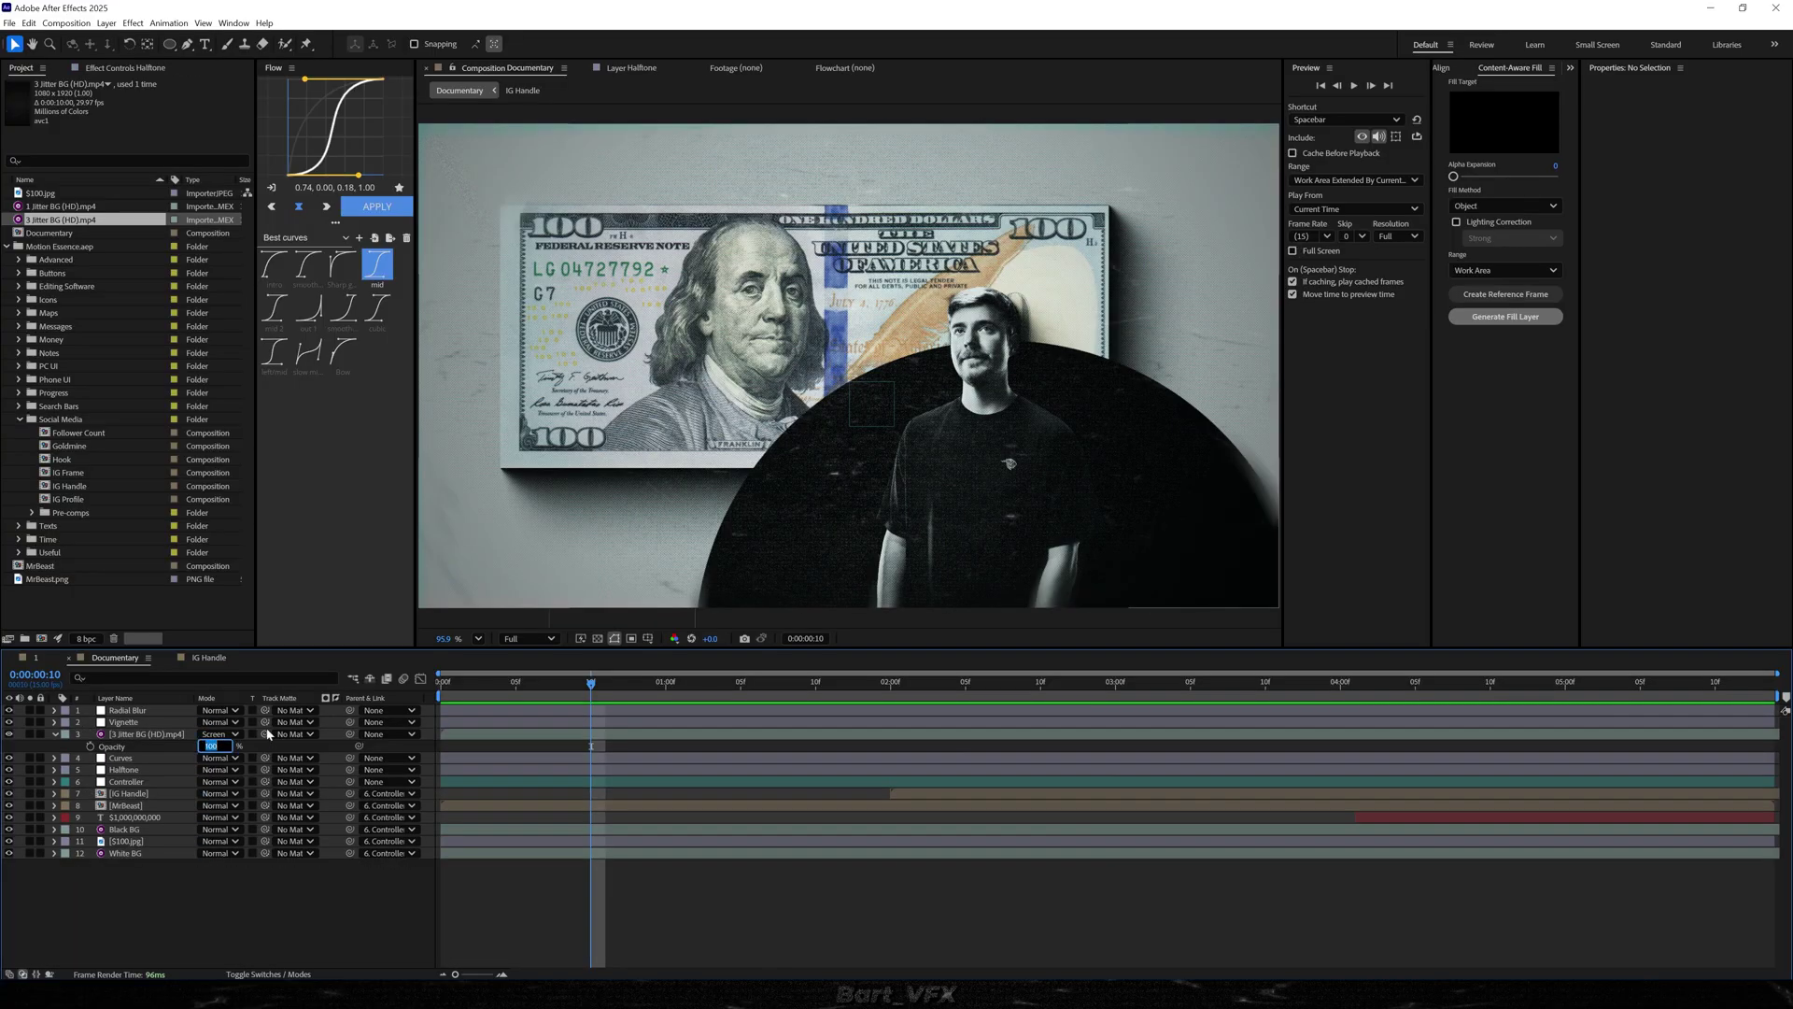
{"action": "type", "text": "50"}
{"action": "key", "text": "Return"}
{"action": "key", "text": "space"}
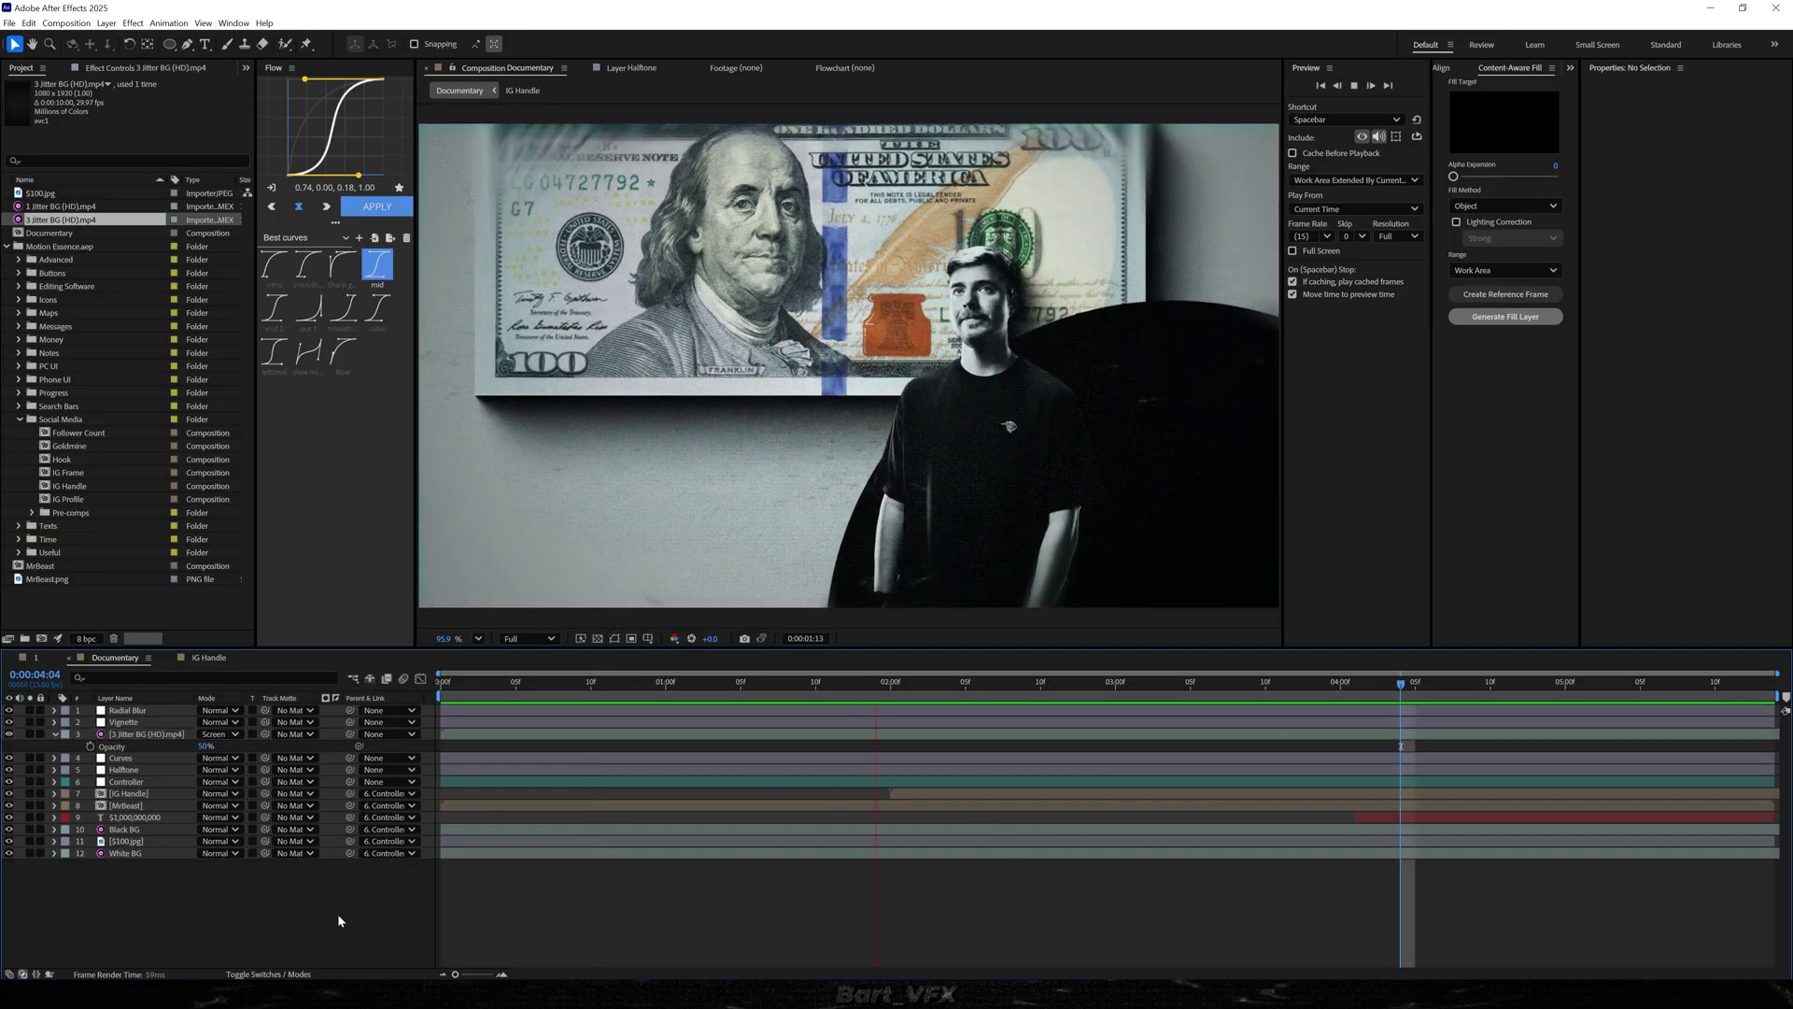
{"action": "key", "text": "space"}
Create an adjustment layer named Lumetri Color and apply the Lumetri Color effect to it
{"action": "right_click", "coordinate": [244, 892]}
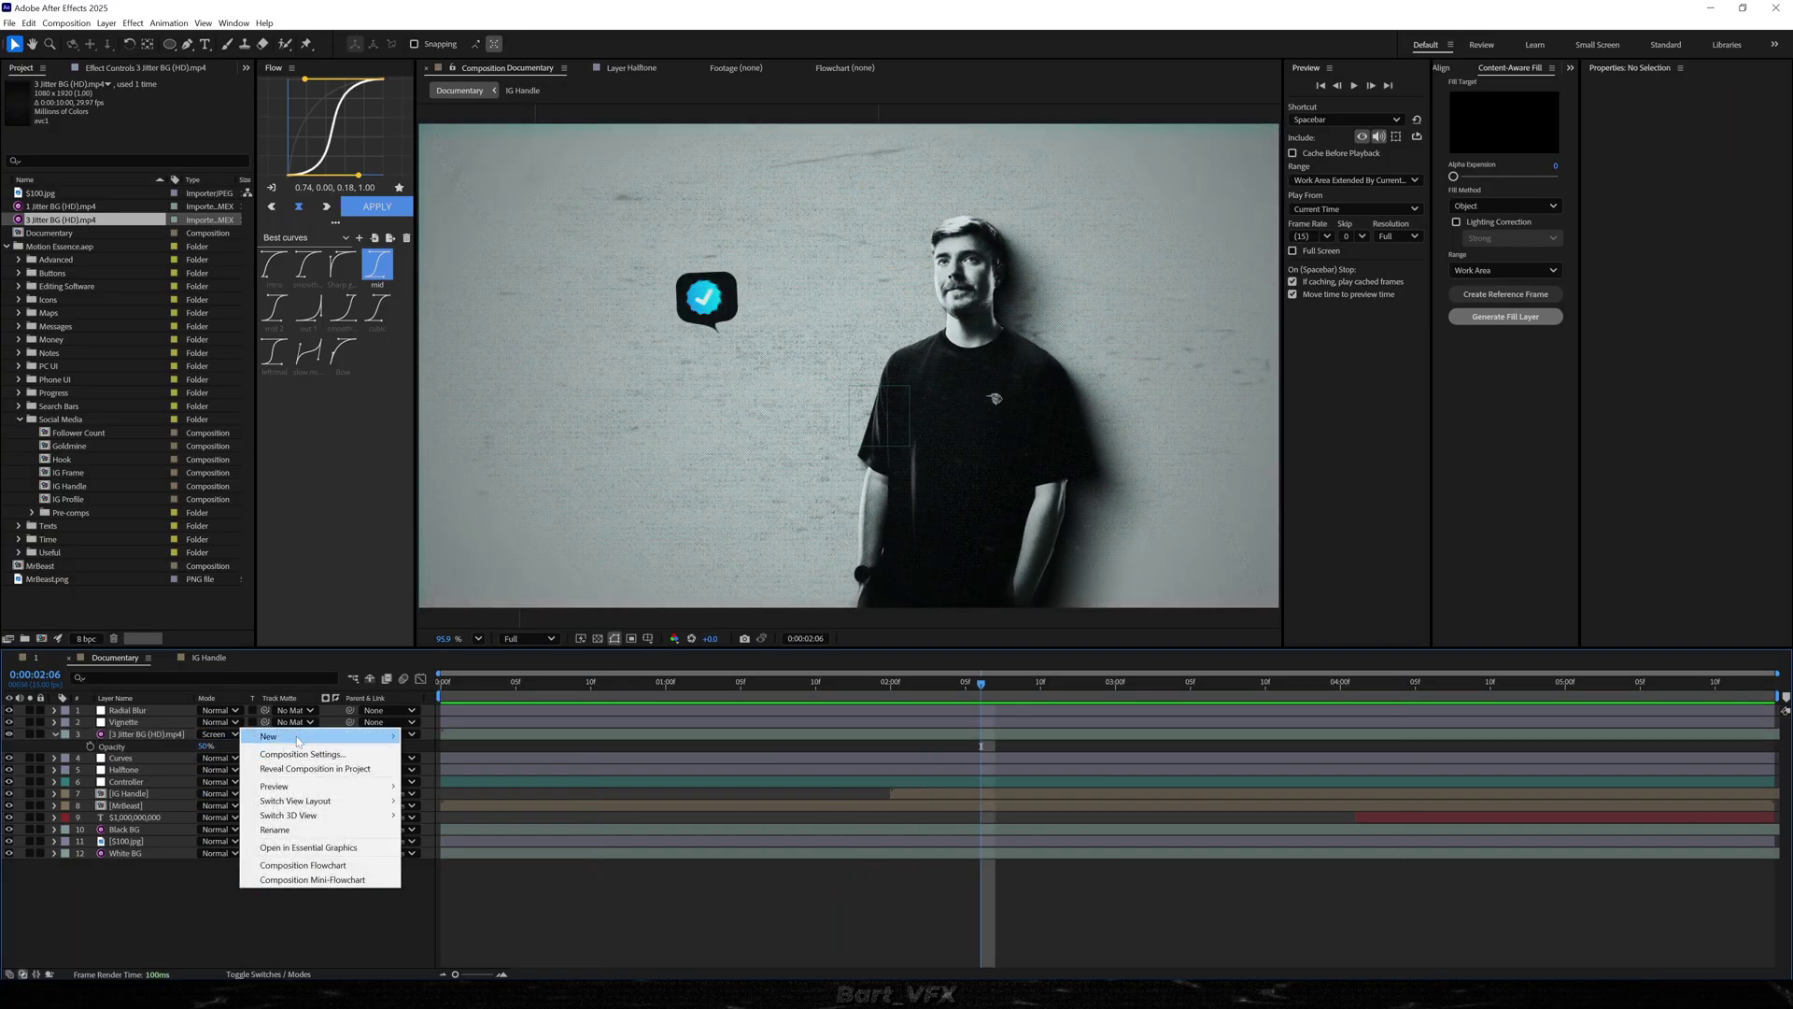
{"action": "left_click", "coordinate": [448, 841]}
{"action": "key", "text": "Return"}
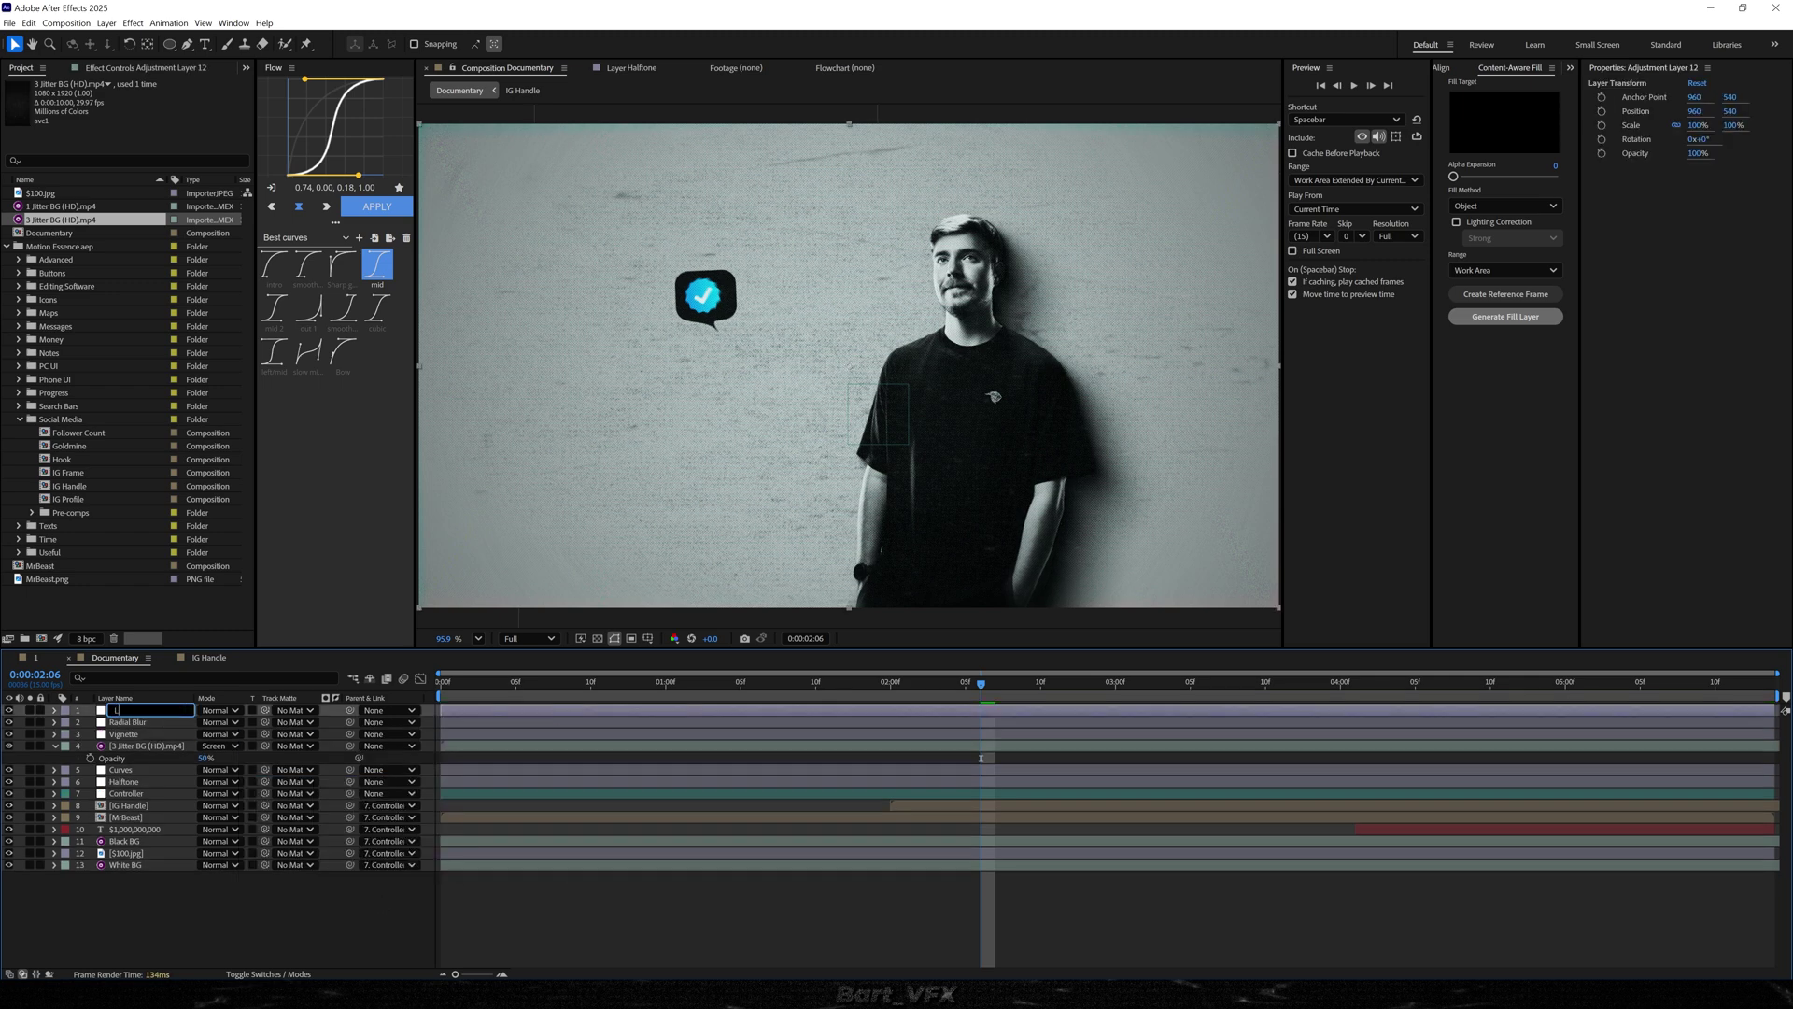
{"action": "type", "text": "Lumetri Color"}
{"action": "key", "text": "Return"}
{"action": "key", "text": "ctrl+space"}
{"action": "type", "text": "lumet"}
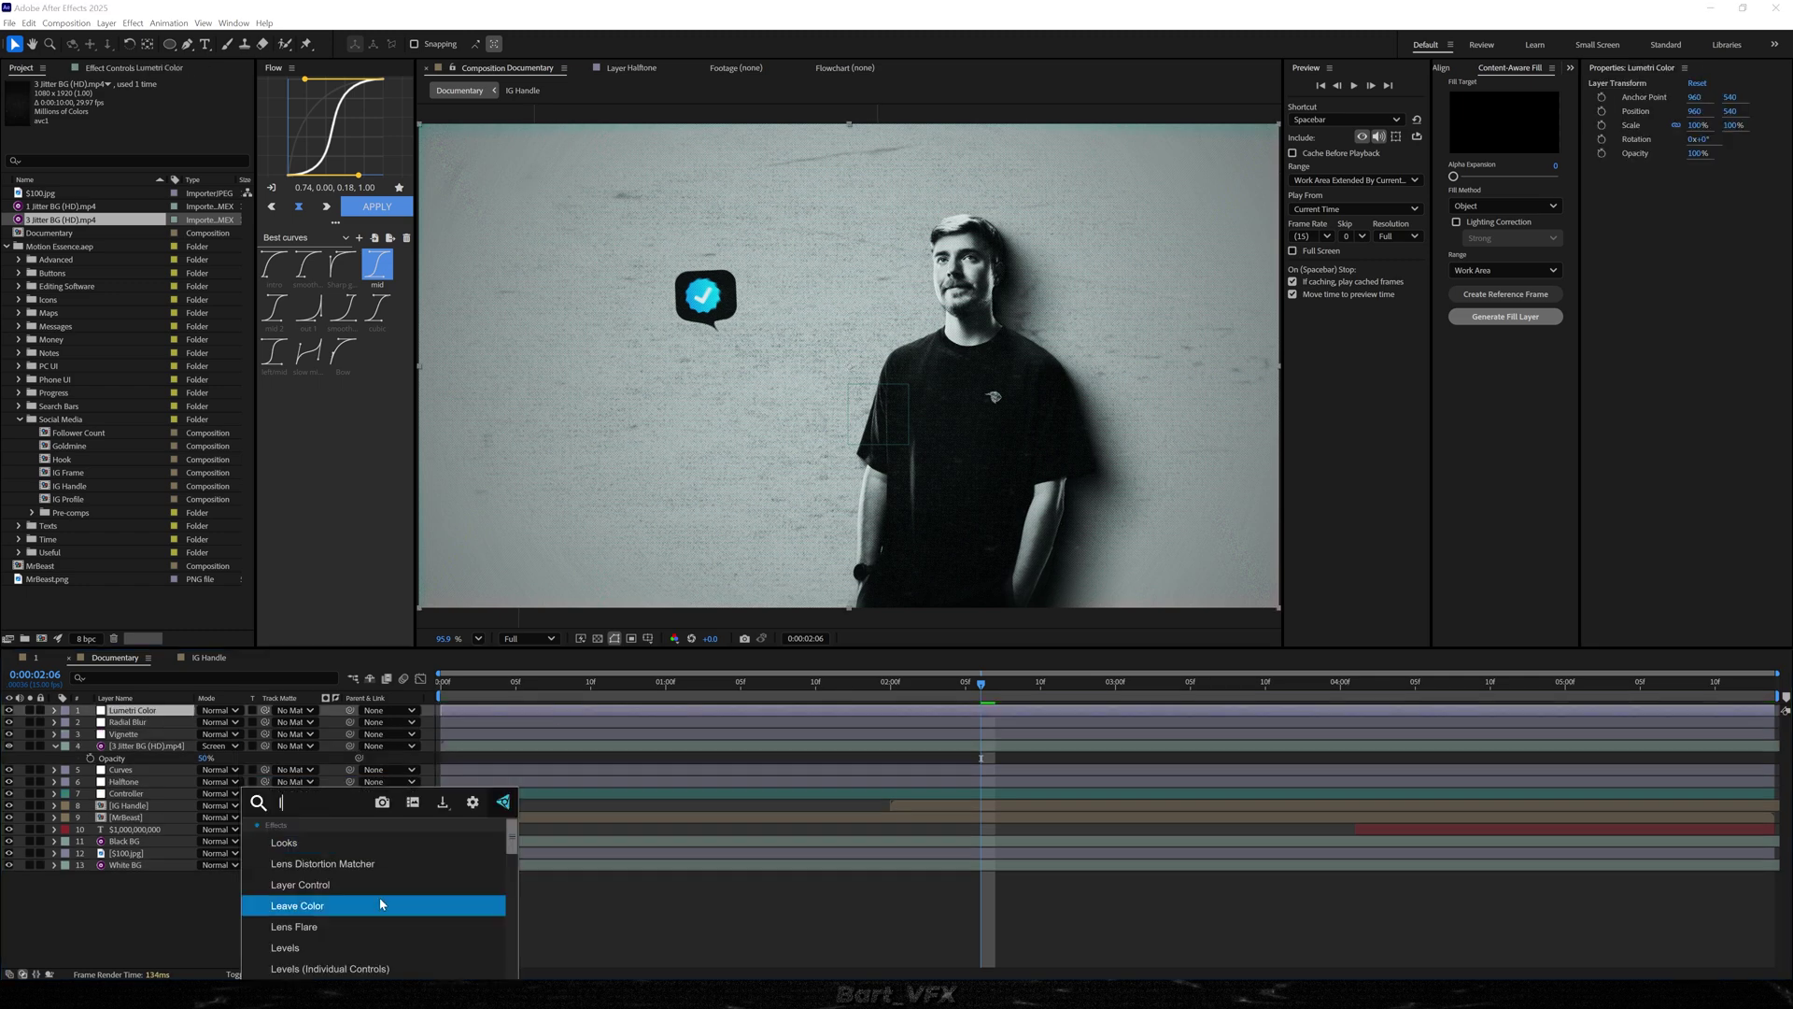
{"action": "key", "text": "Return"}
Tint the shadows slightly toward teal with the Lumetri Color shadows wheel
{"action": "left_click", "coordinate": [24, 146]}
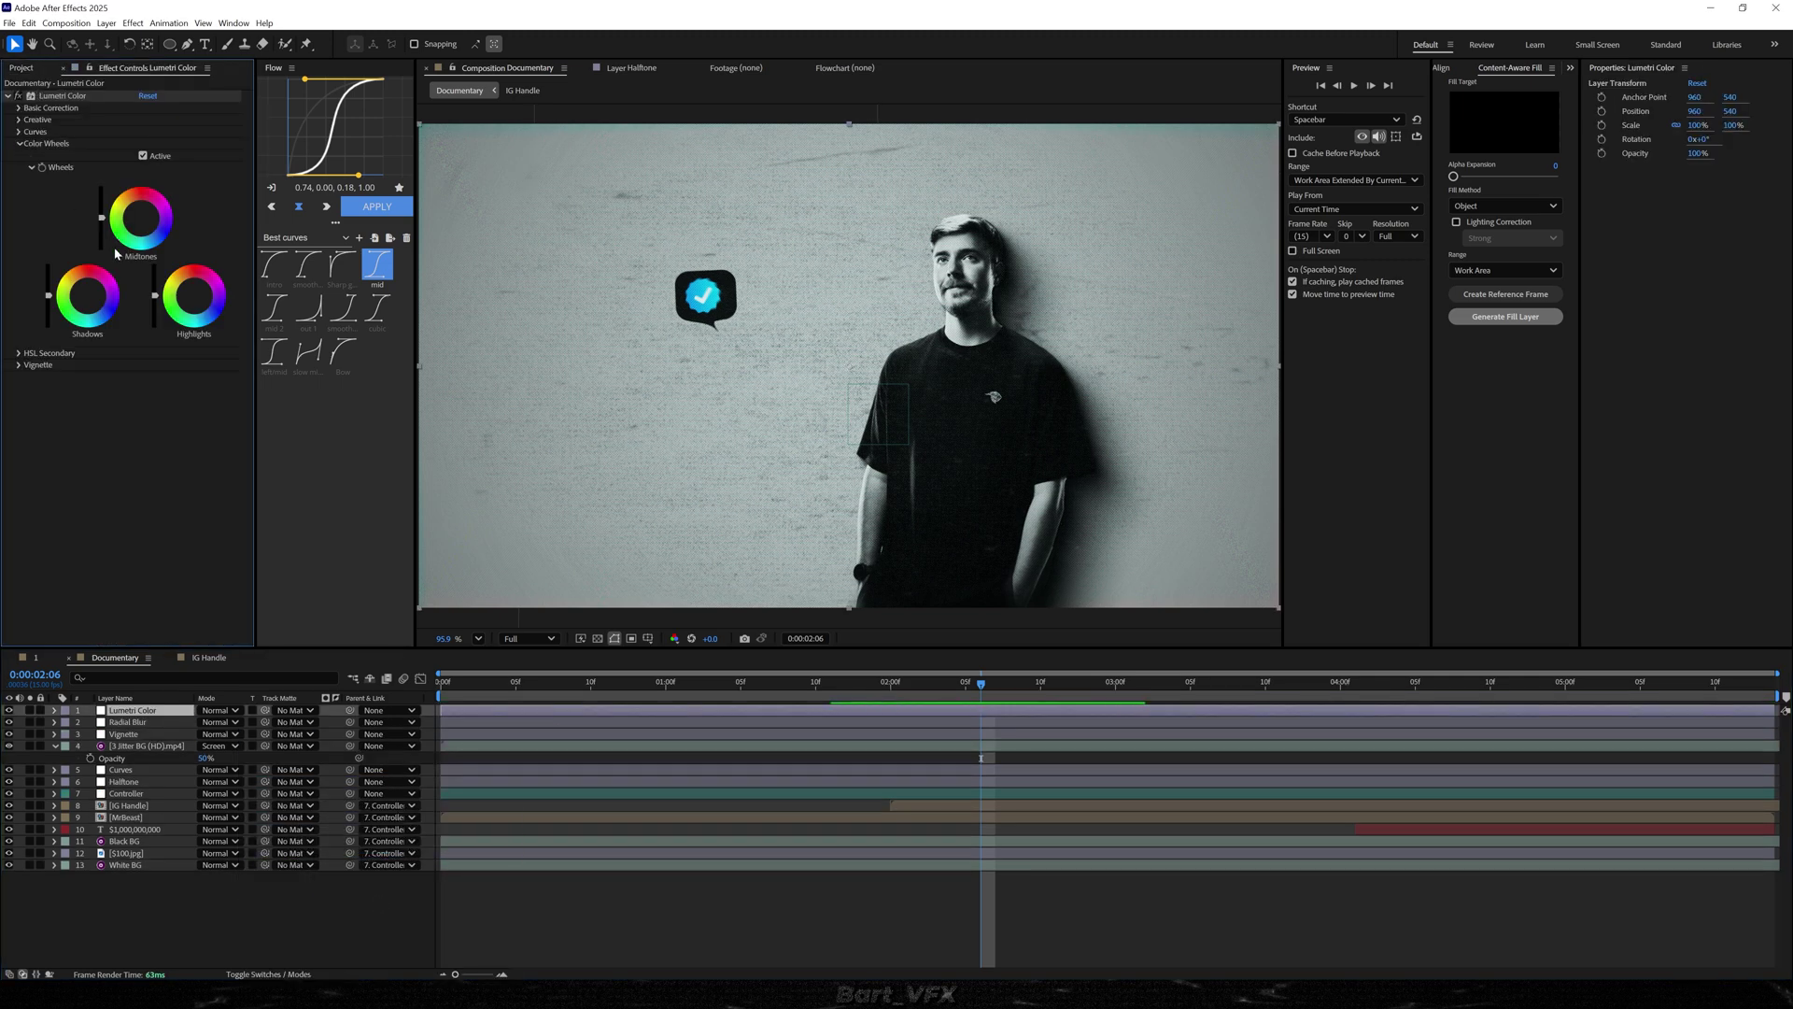
{"action": "left_click", "coordinate": [89, 299]}
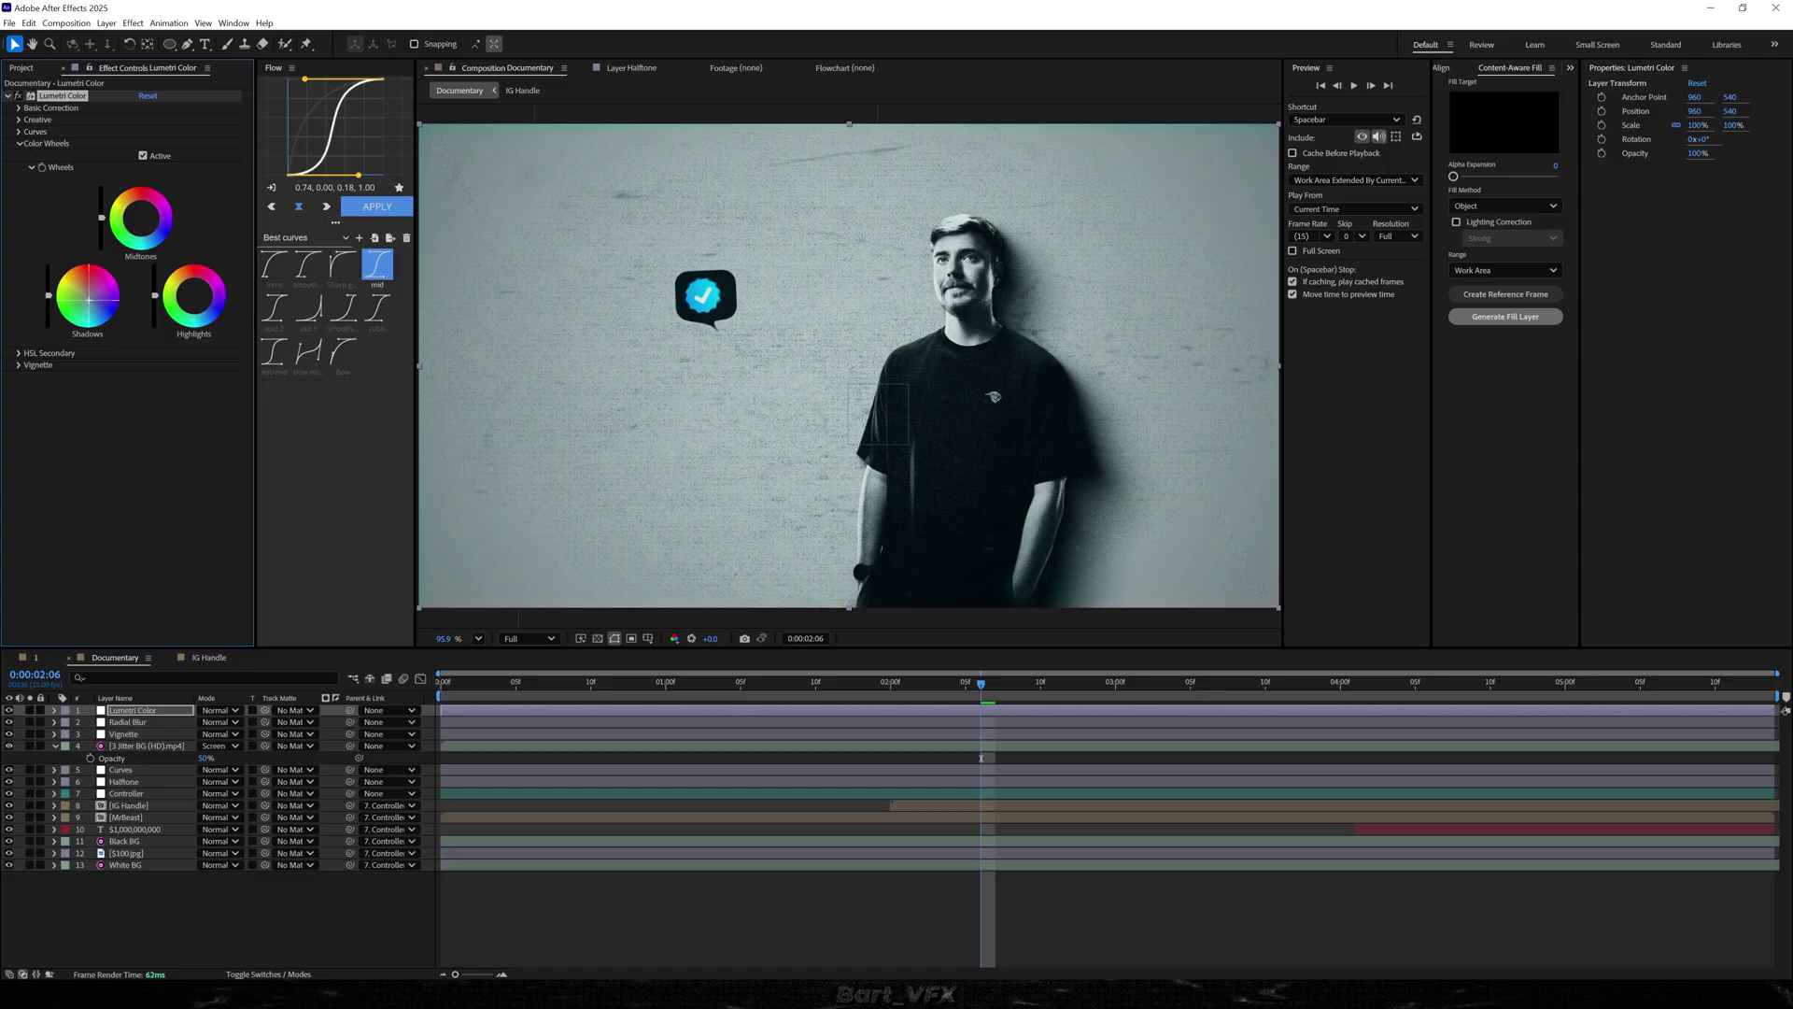
{"action": "key", "text": "F2"}
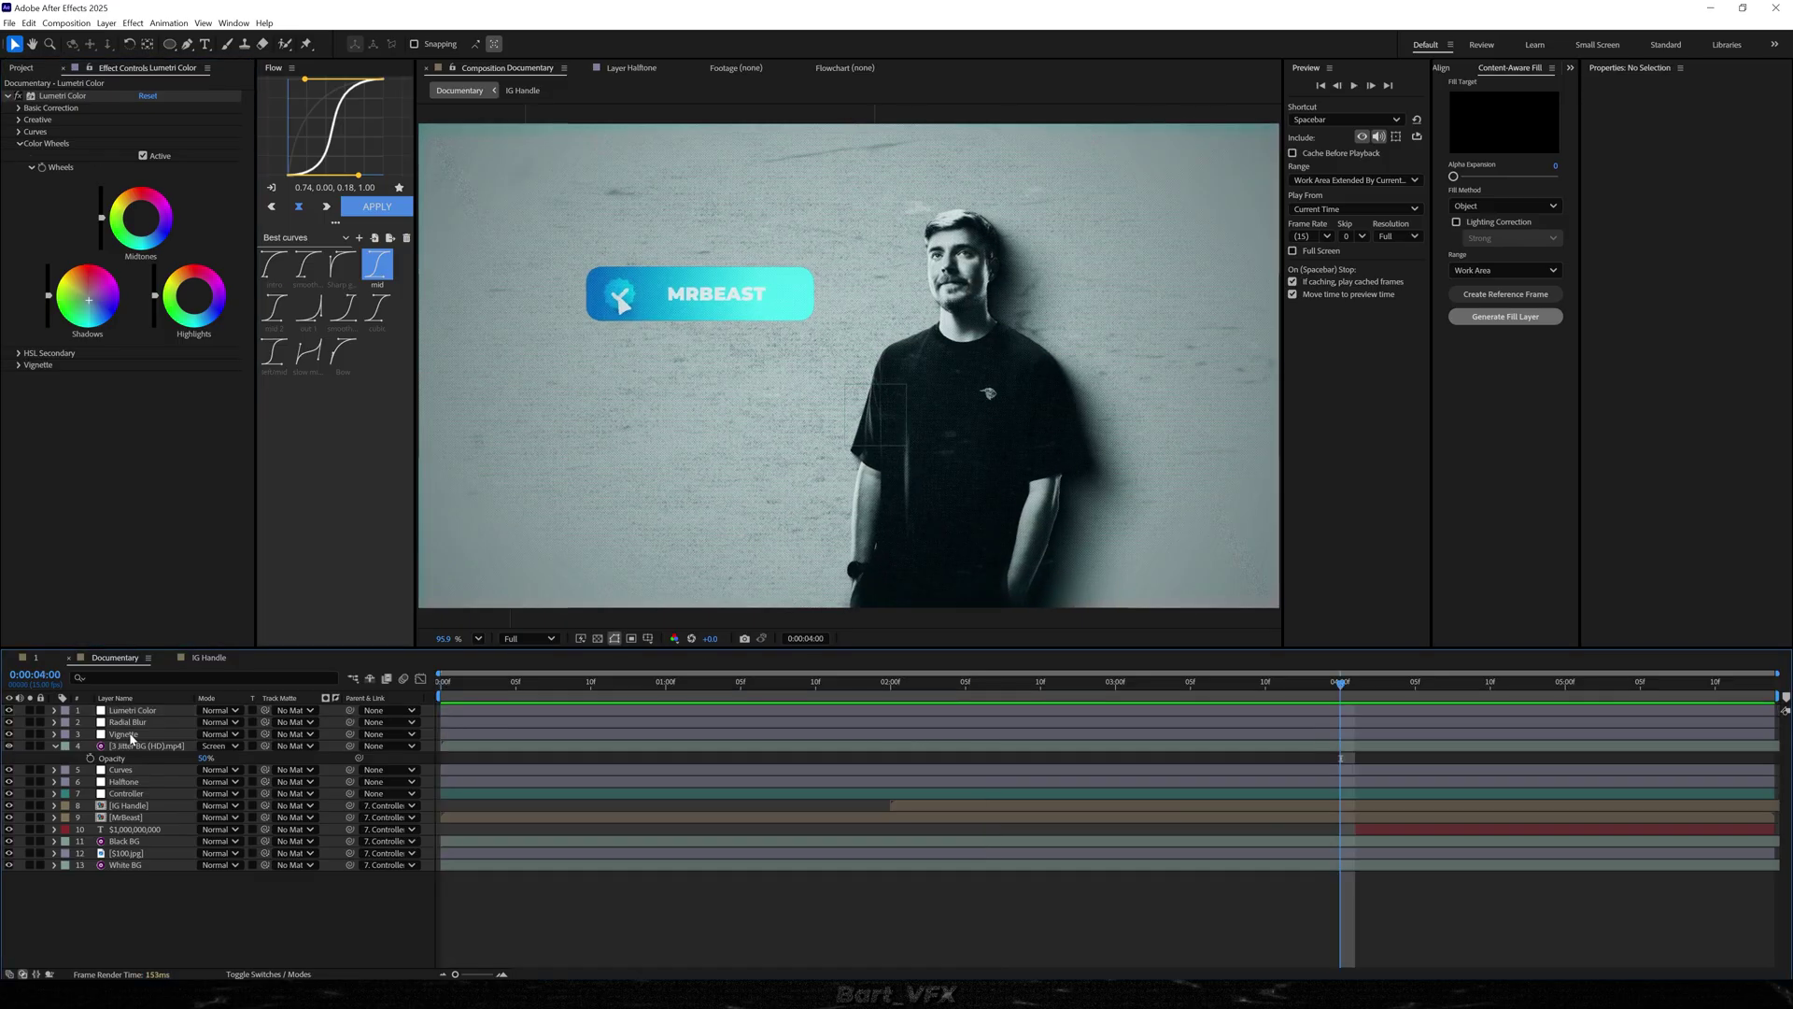
Increase the CC Vignette amount on the Vignette layer to about 198 and preview from the start
{"action": "left_click", "coordinate": [129, 734]}
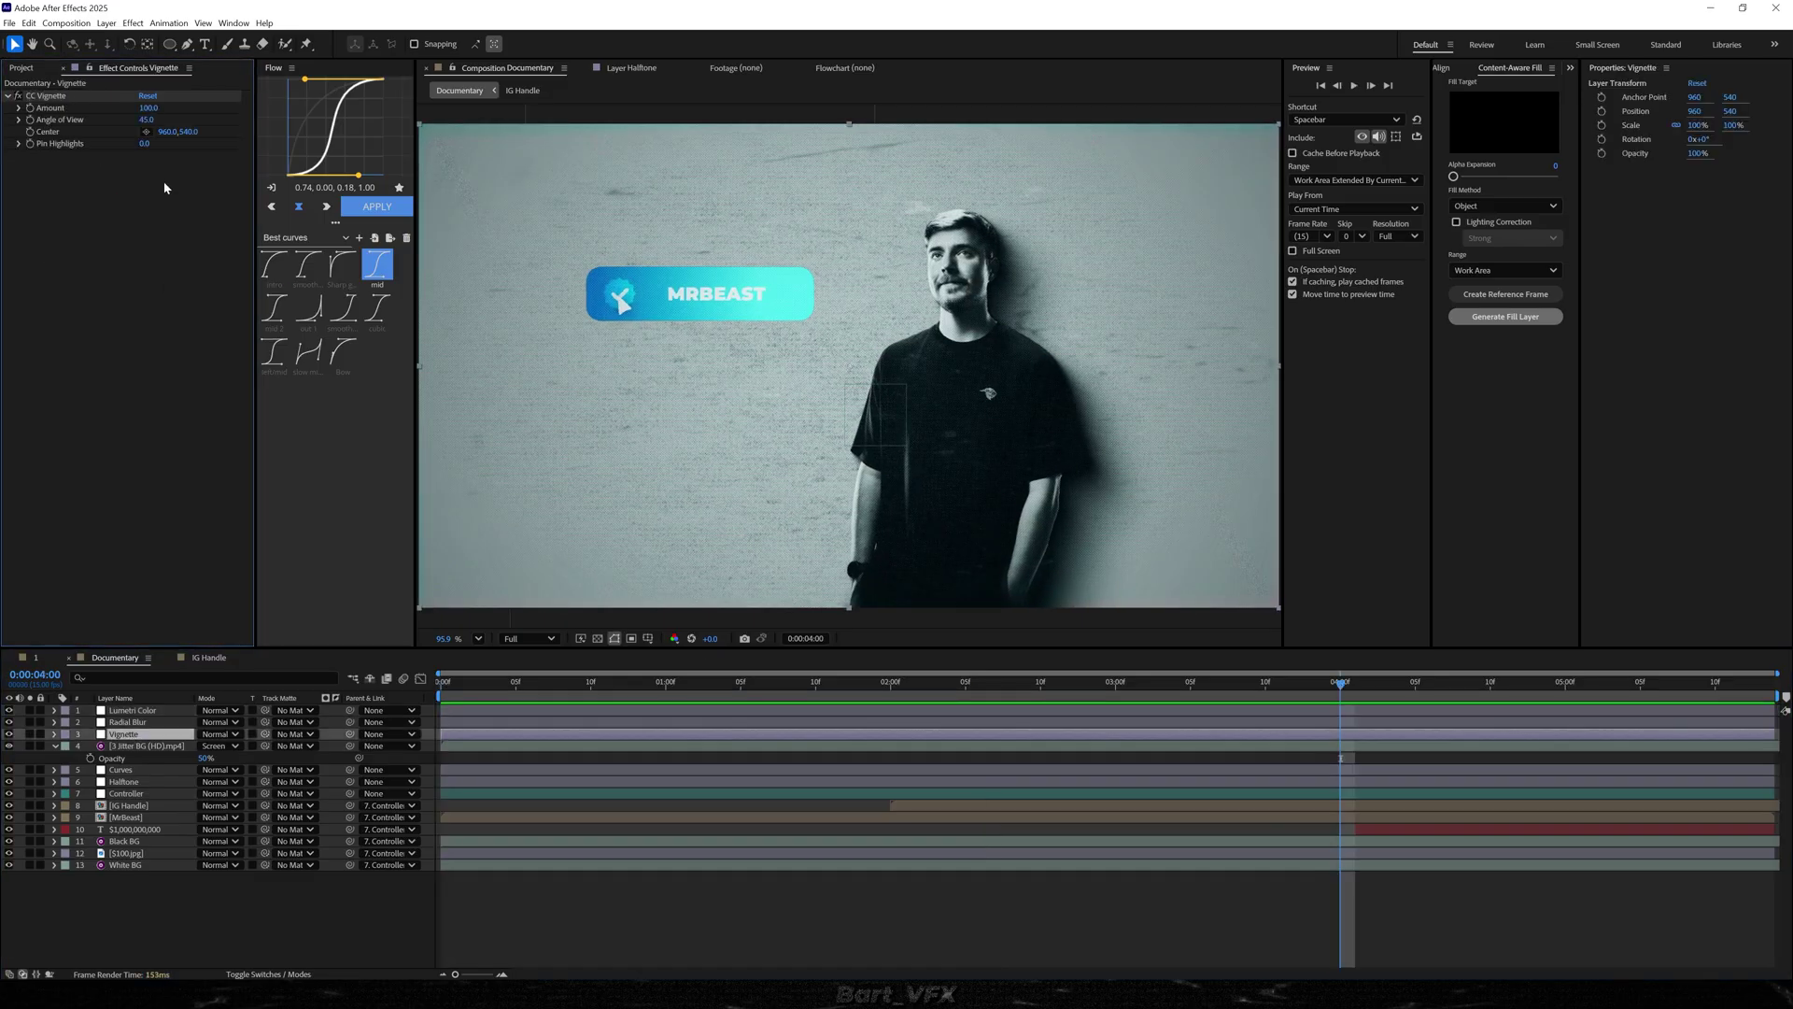
{"action": "left_click_drag", "start_coordinate": [161, 107], "coordinate": [215, 106]}
{"action": "left_click_drag", "start_coordinate": [518, 688], "coordinate": [439, 686]}
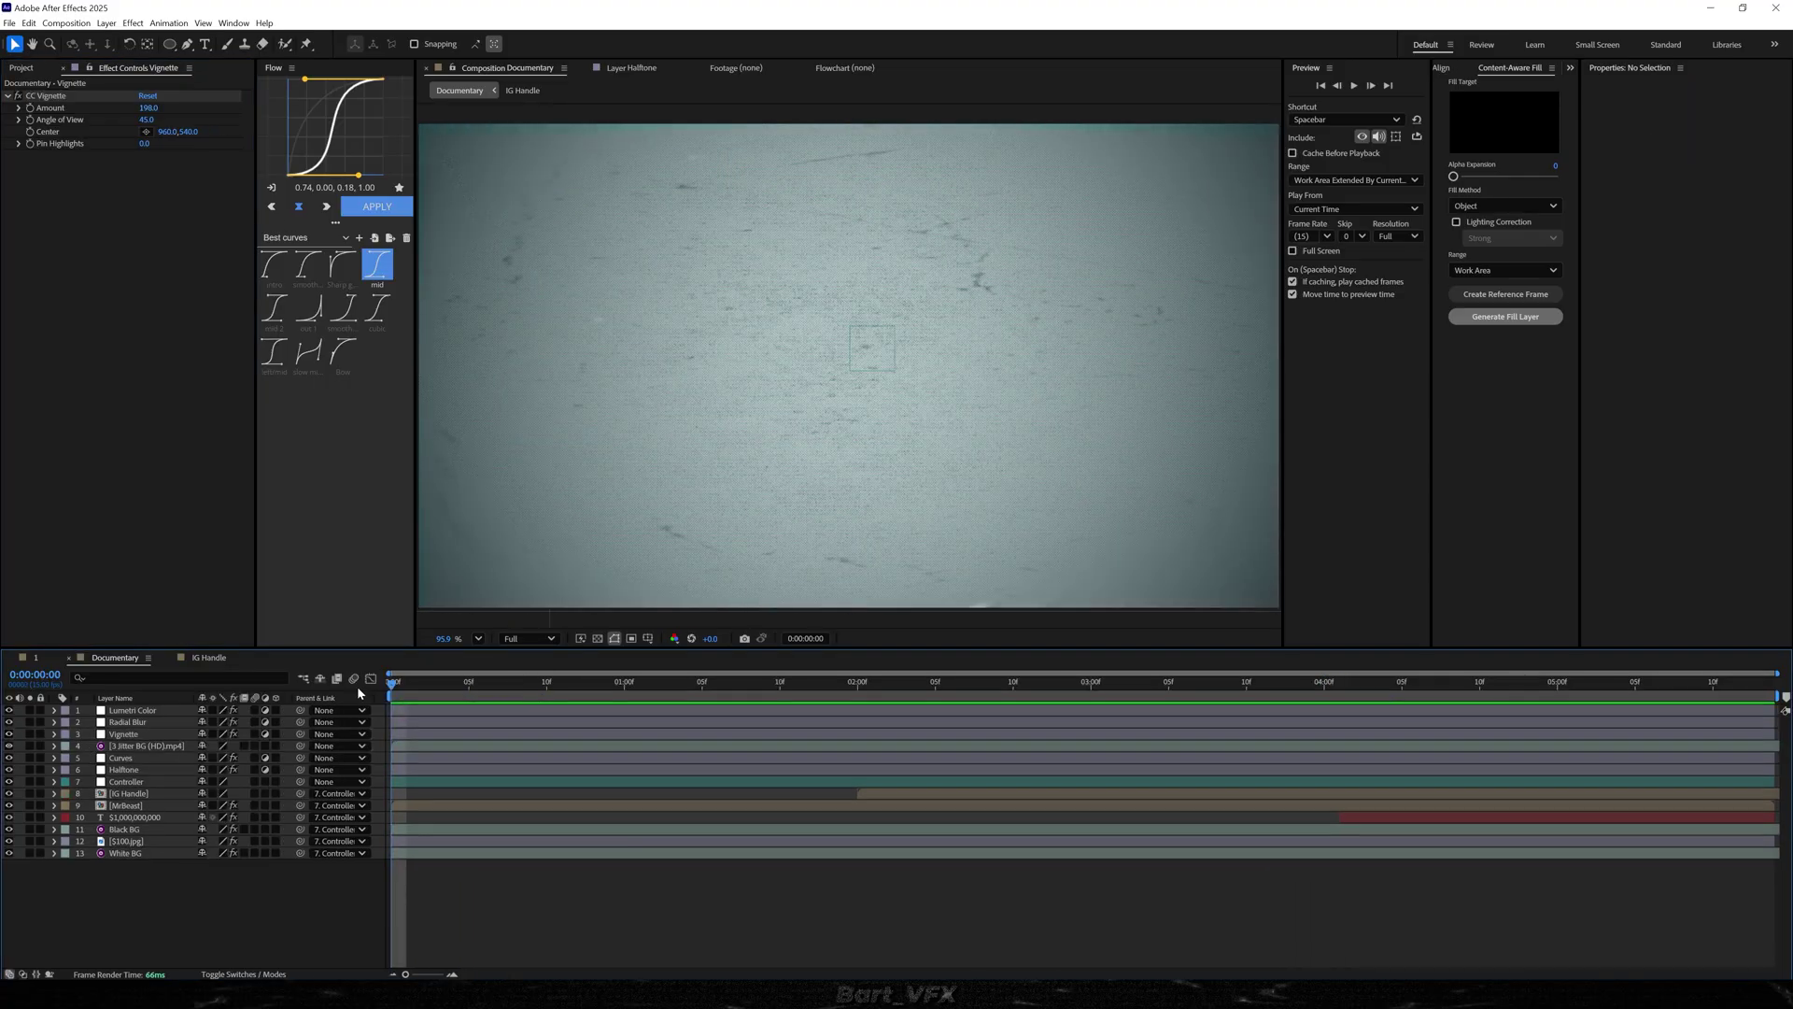
{"action": "key", "text": "space"}
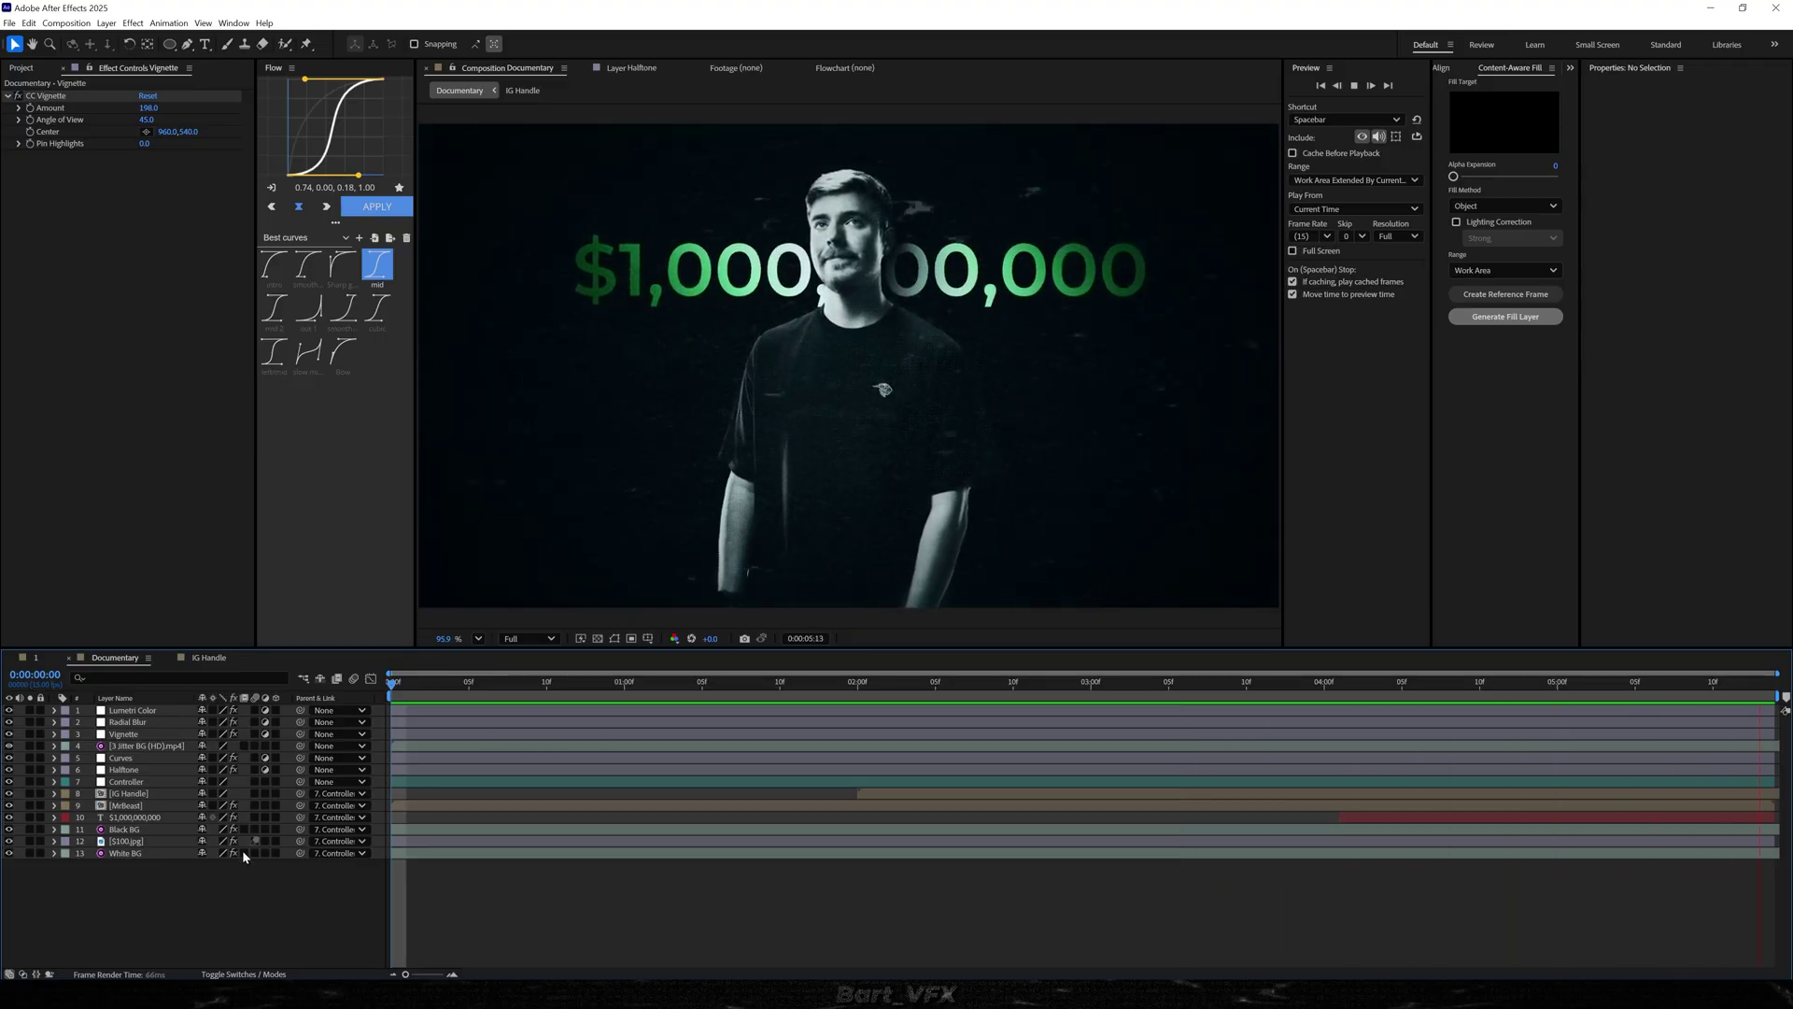
Try motion blur on all layers from IG Handle down to White BG and preview the animation
{"action": "left_click_drag", "start_coordinate": [255, 852], "coordinate": [259, 796]}
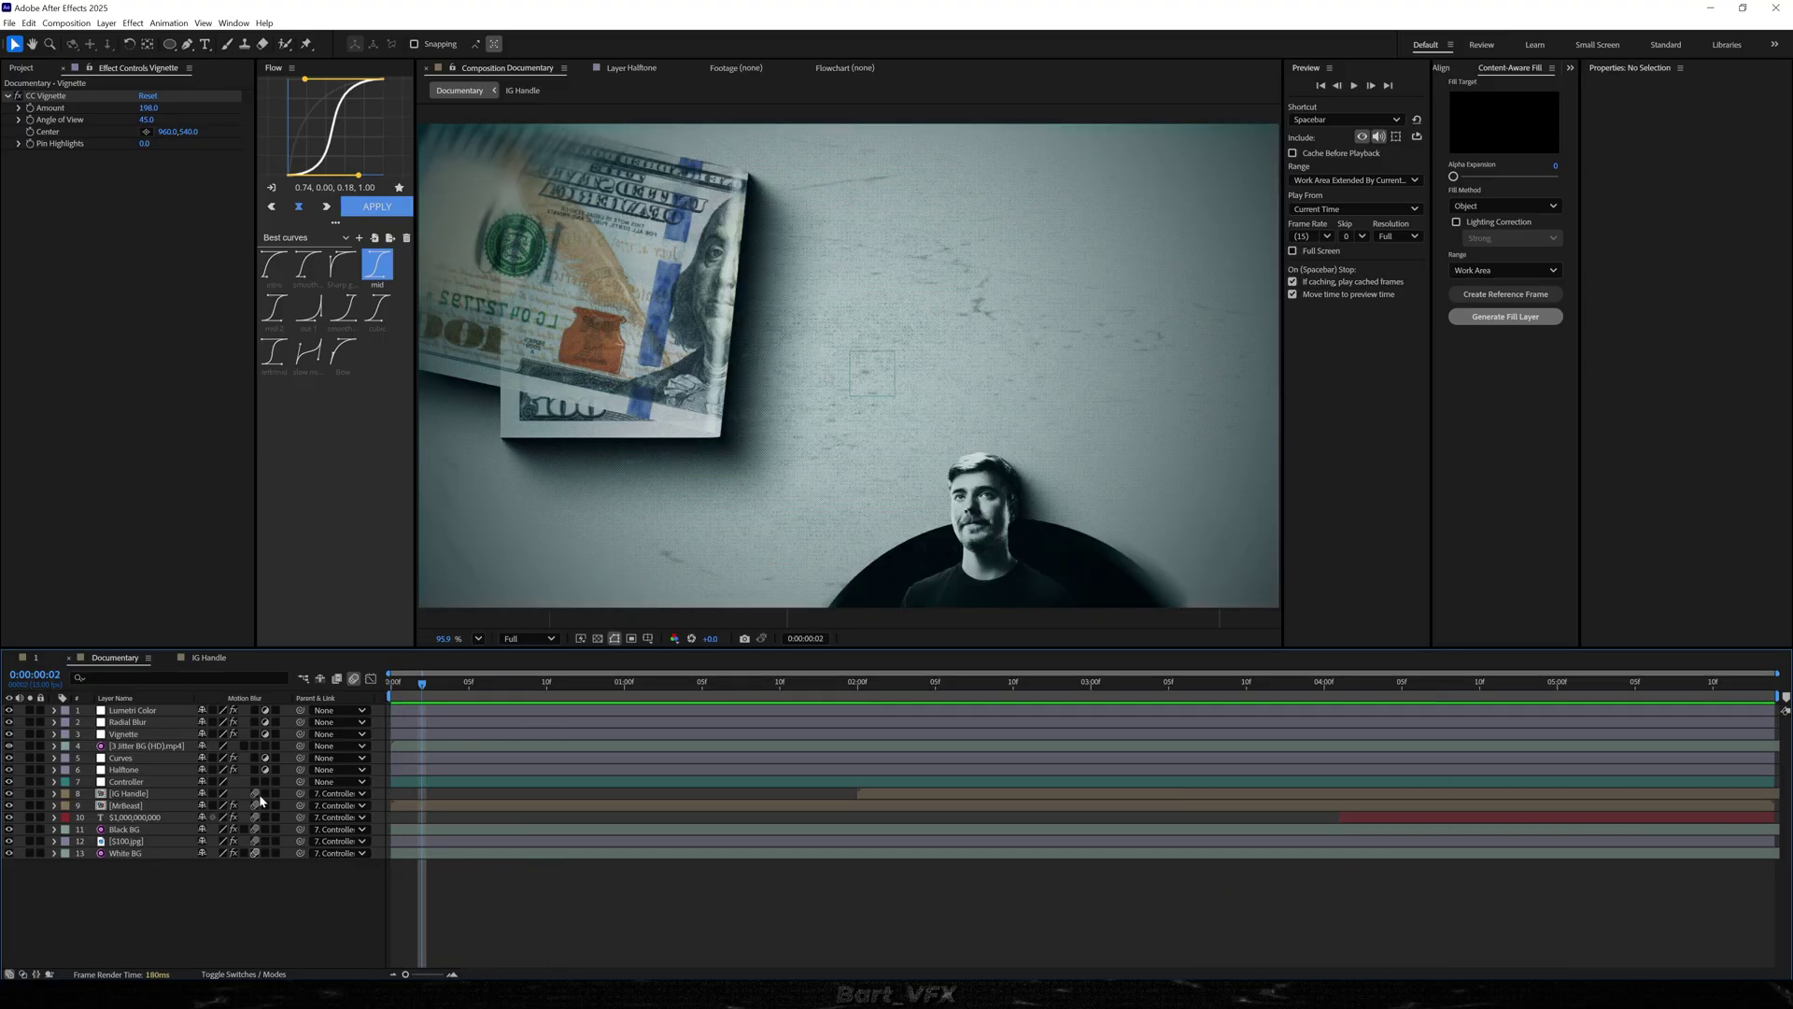
{"action": "left_click_drag", "start_coordinate": [429, 685], "coordinate": [288, 710]}
{"action": "key", "text": "space"}
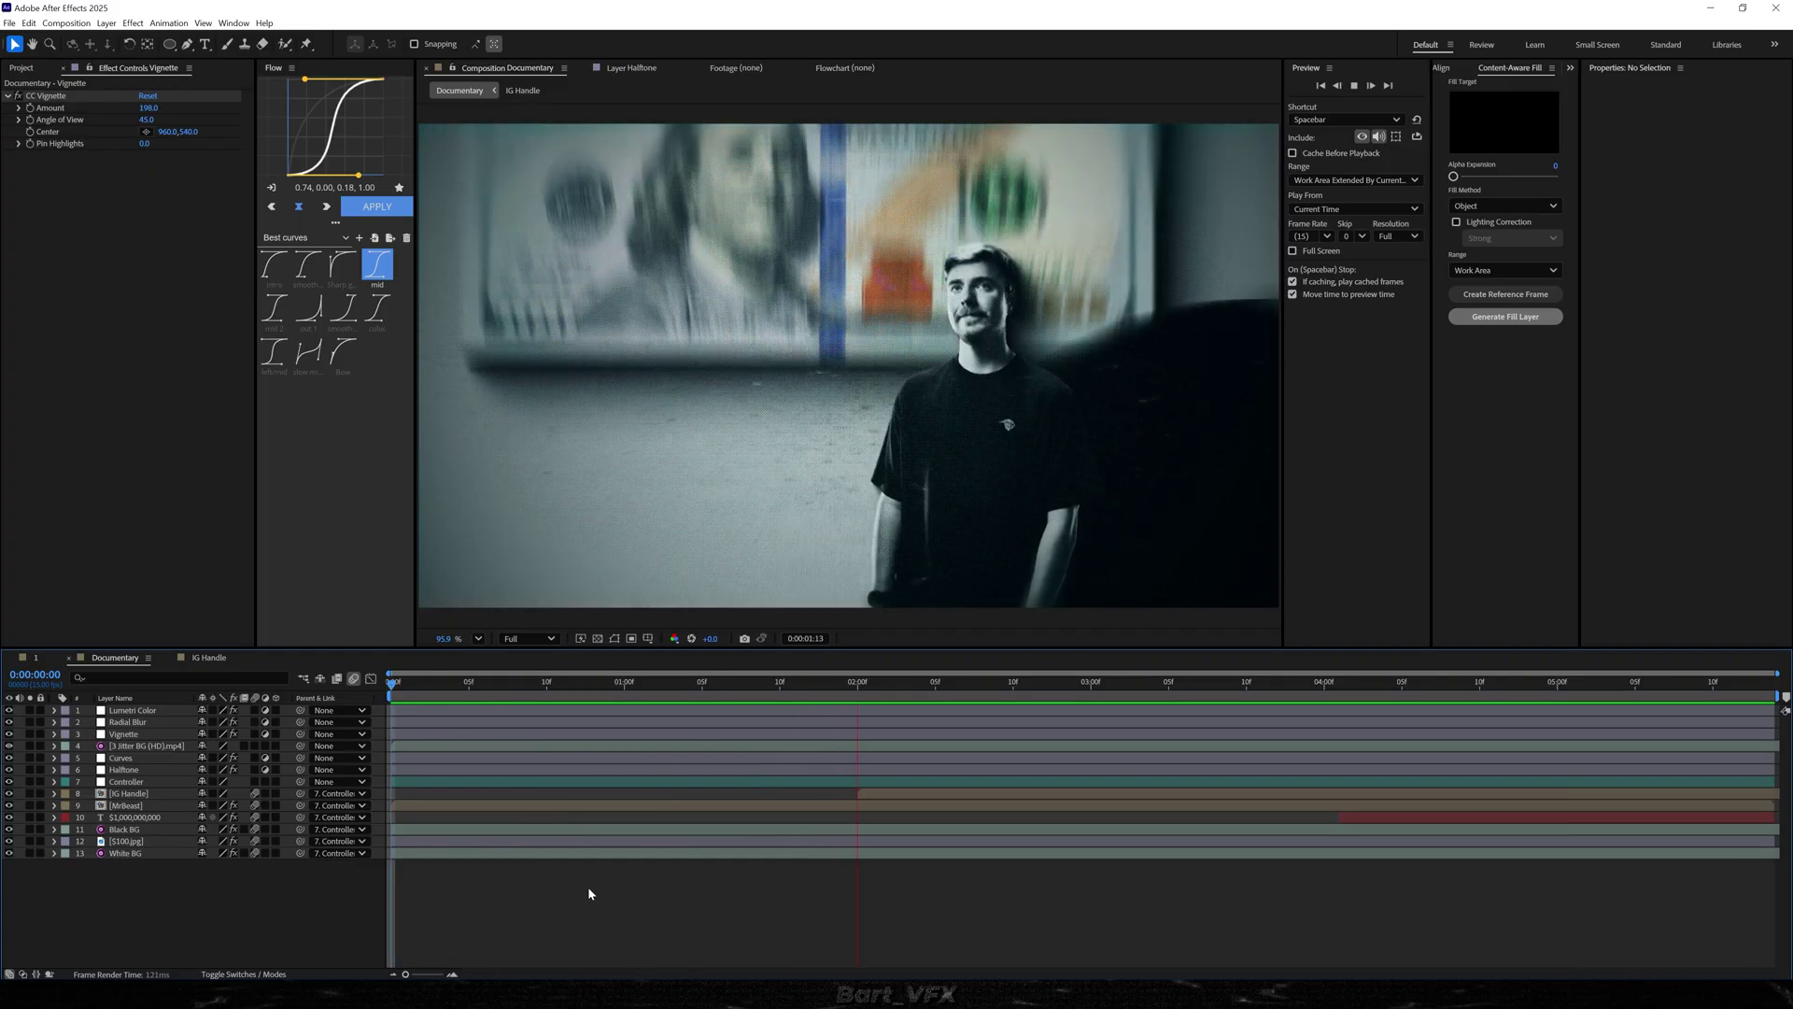
{"action": "left_click_drag", "start_coordinate": [587, 887], "coordinate": [865, 788]}
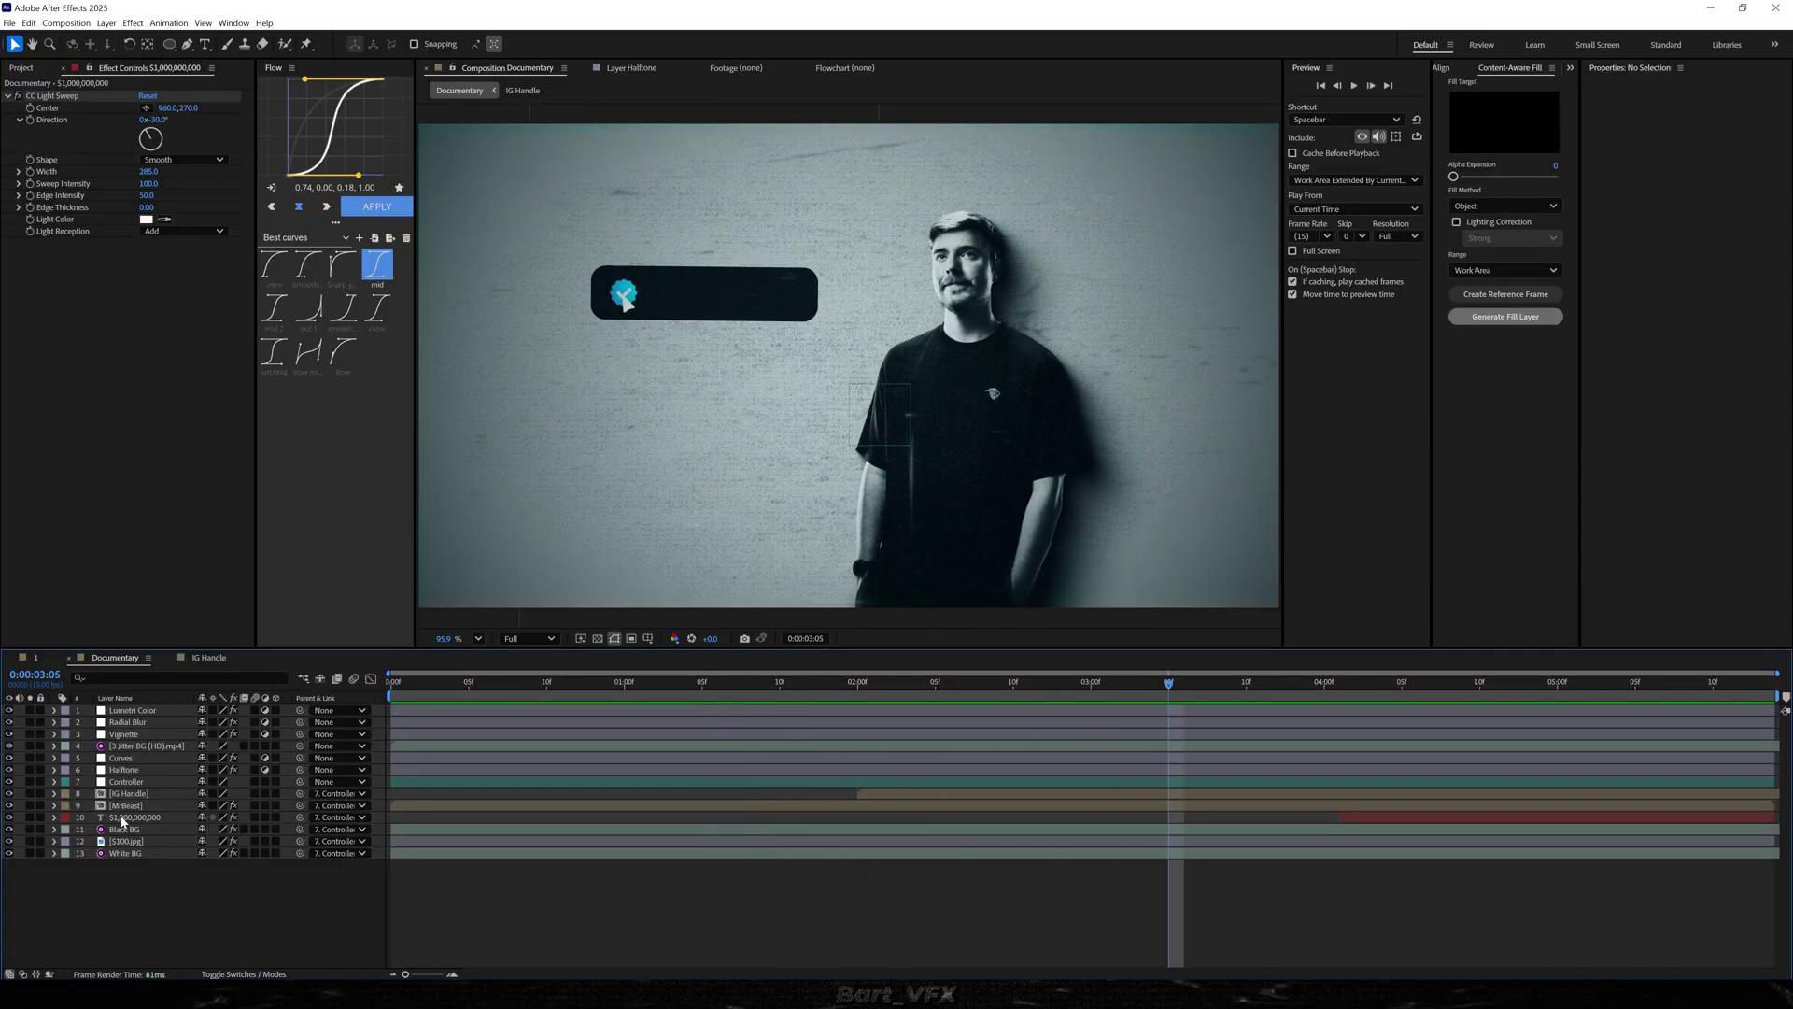
Enable motion blur only on the IG Handle and $1,000,000,000 layers, and preview the composition
{"action": "left_click", "coordinate": [140, 793]}
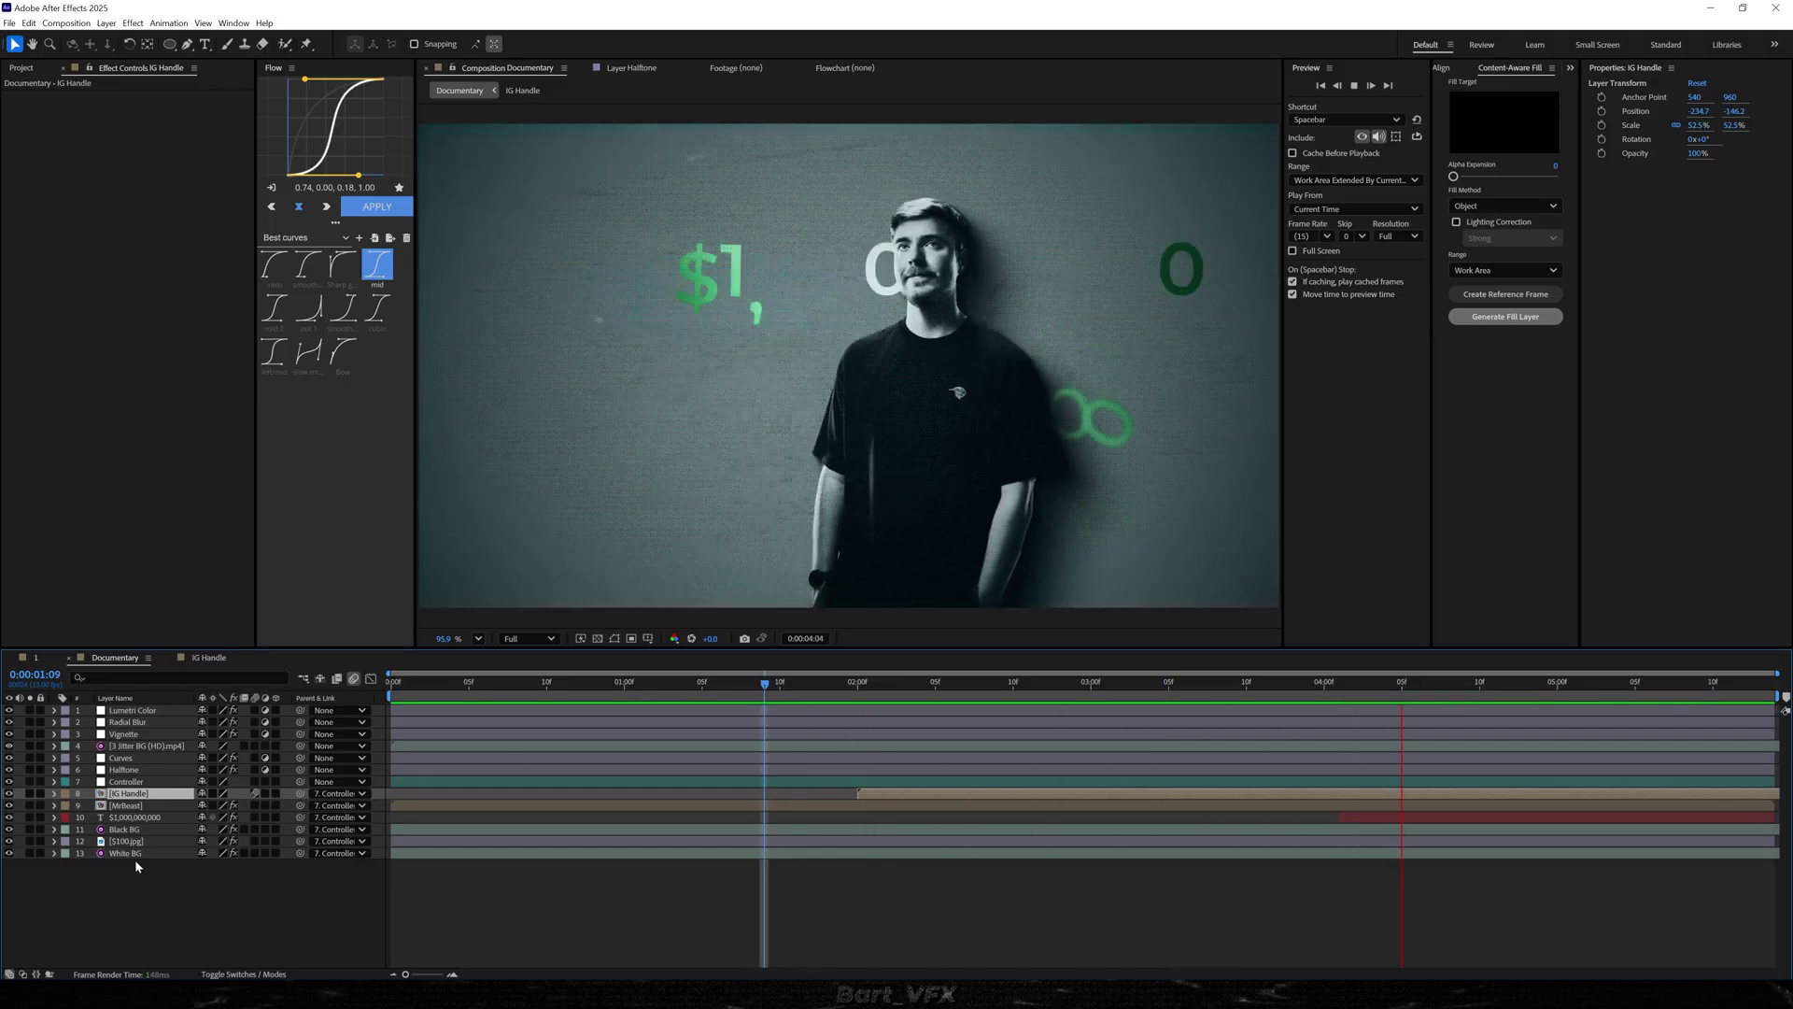
{"action": "key", "text": "space"}
{"action": "key", "text": "space"}
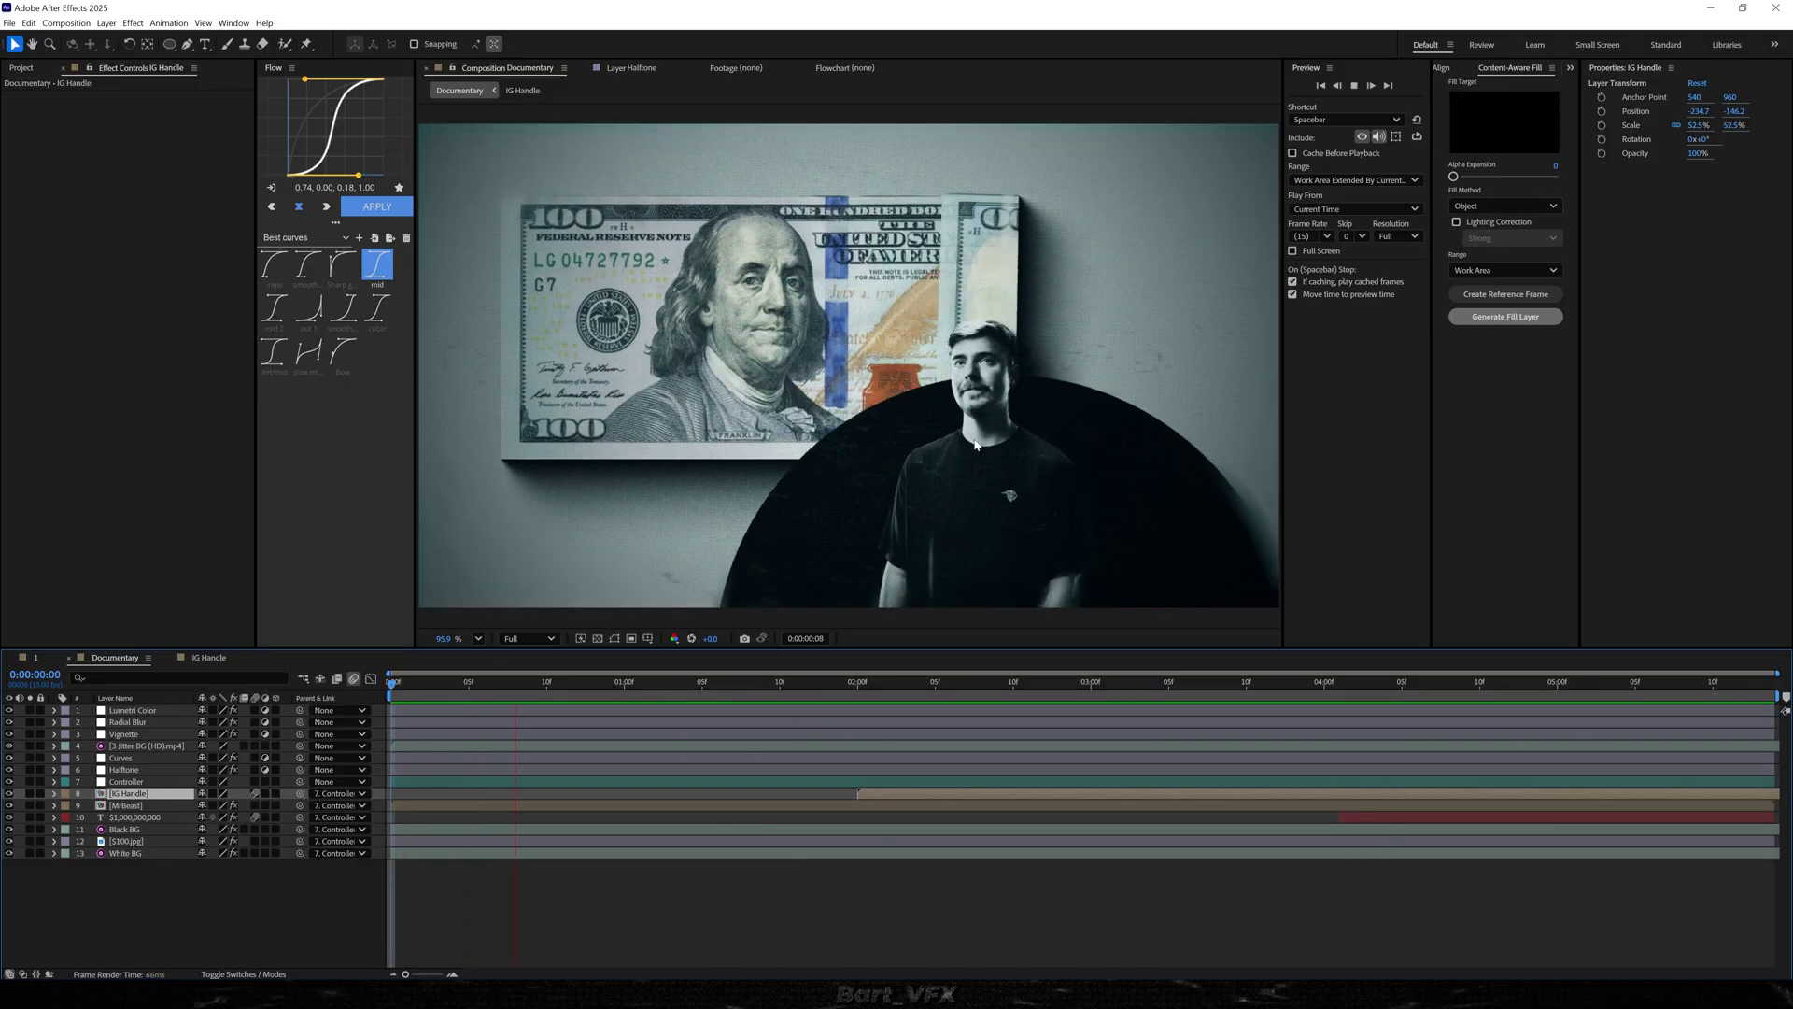